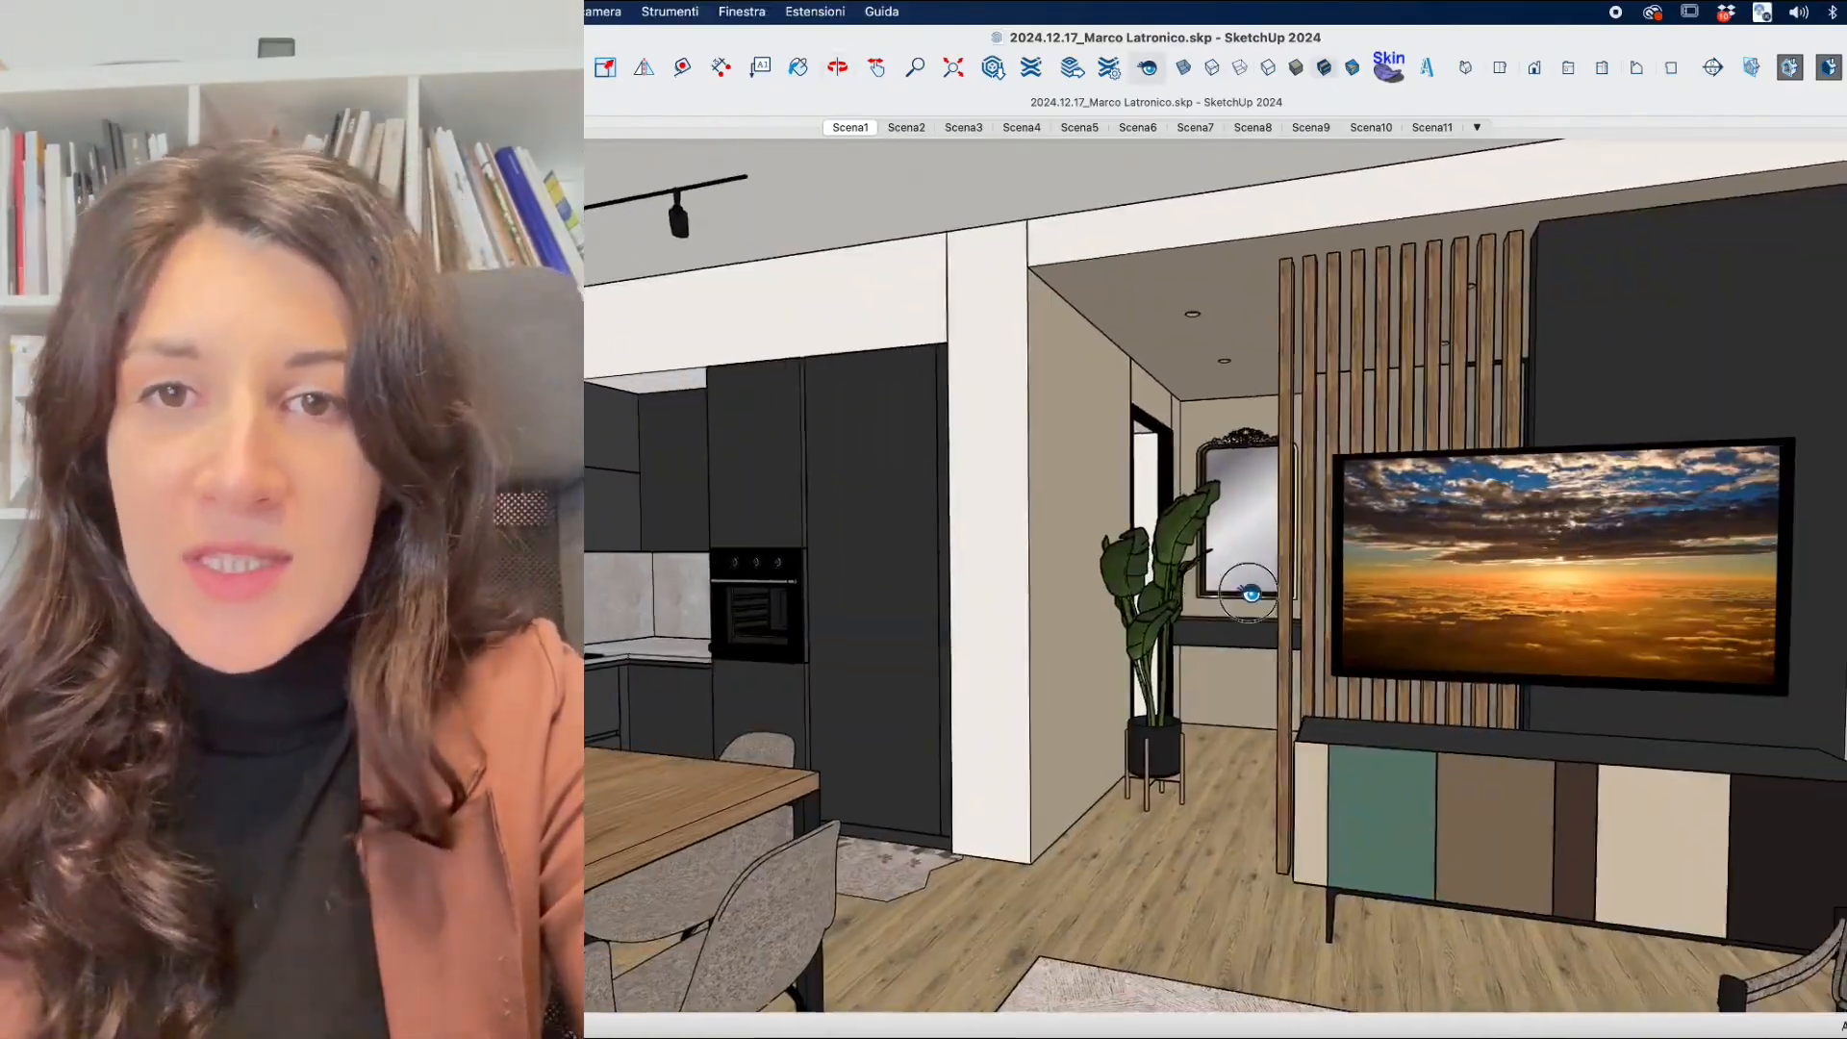
middle_drag(1002, 594, 1225, 604)
mouse_move(1027, 595)
mouse_down()
mouse_move(1533, 606)
mouse_move(1785, 376)
mouse_move(1789, 288)
mouse_up()
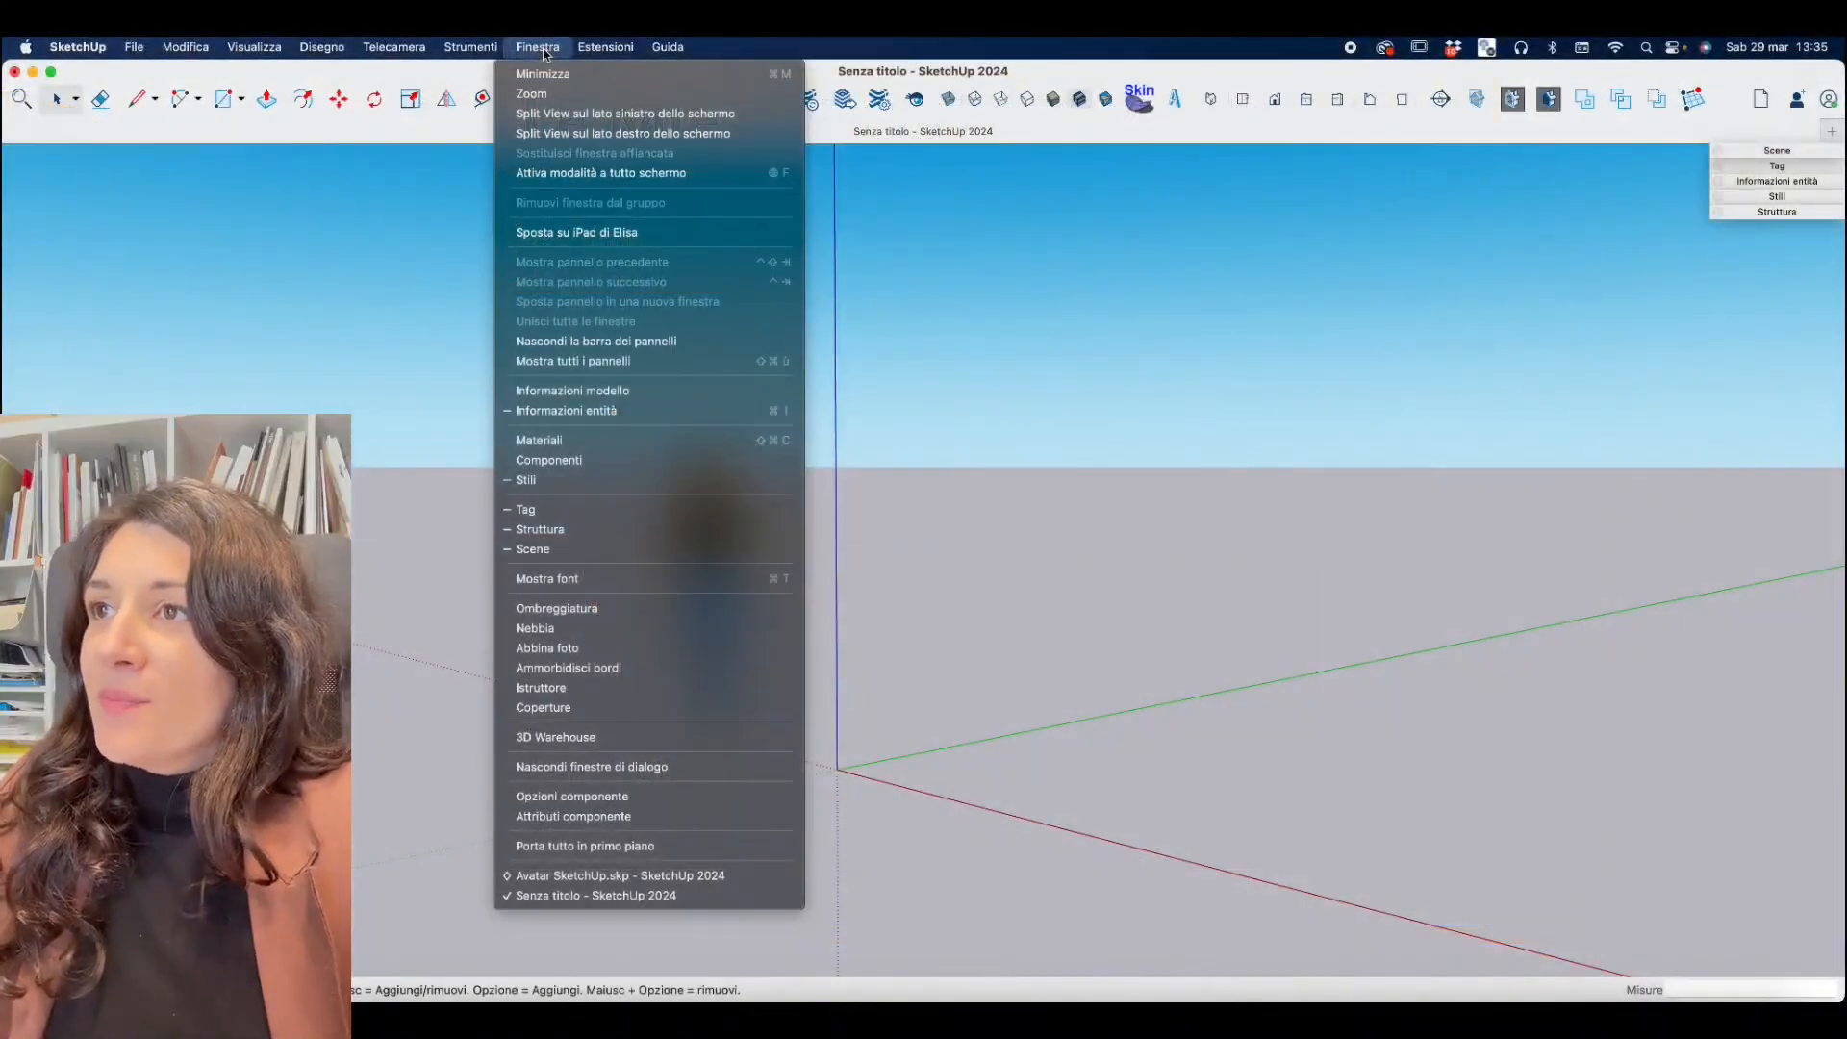
Open the model information settings and look through the categories from Animazione to Testo.
click(558, 394)
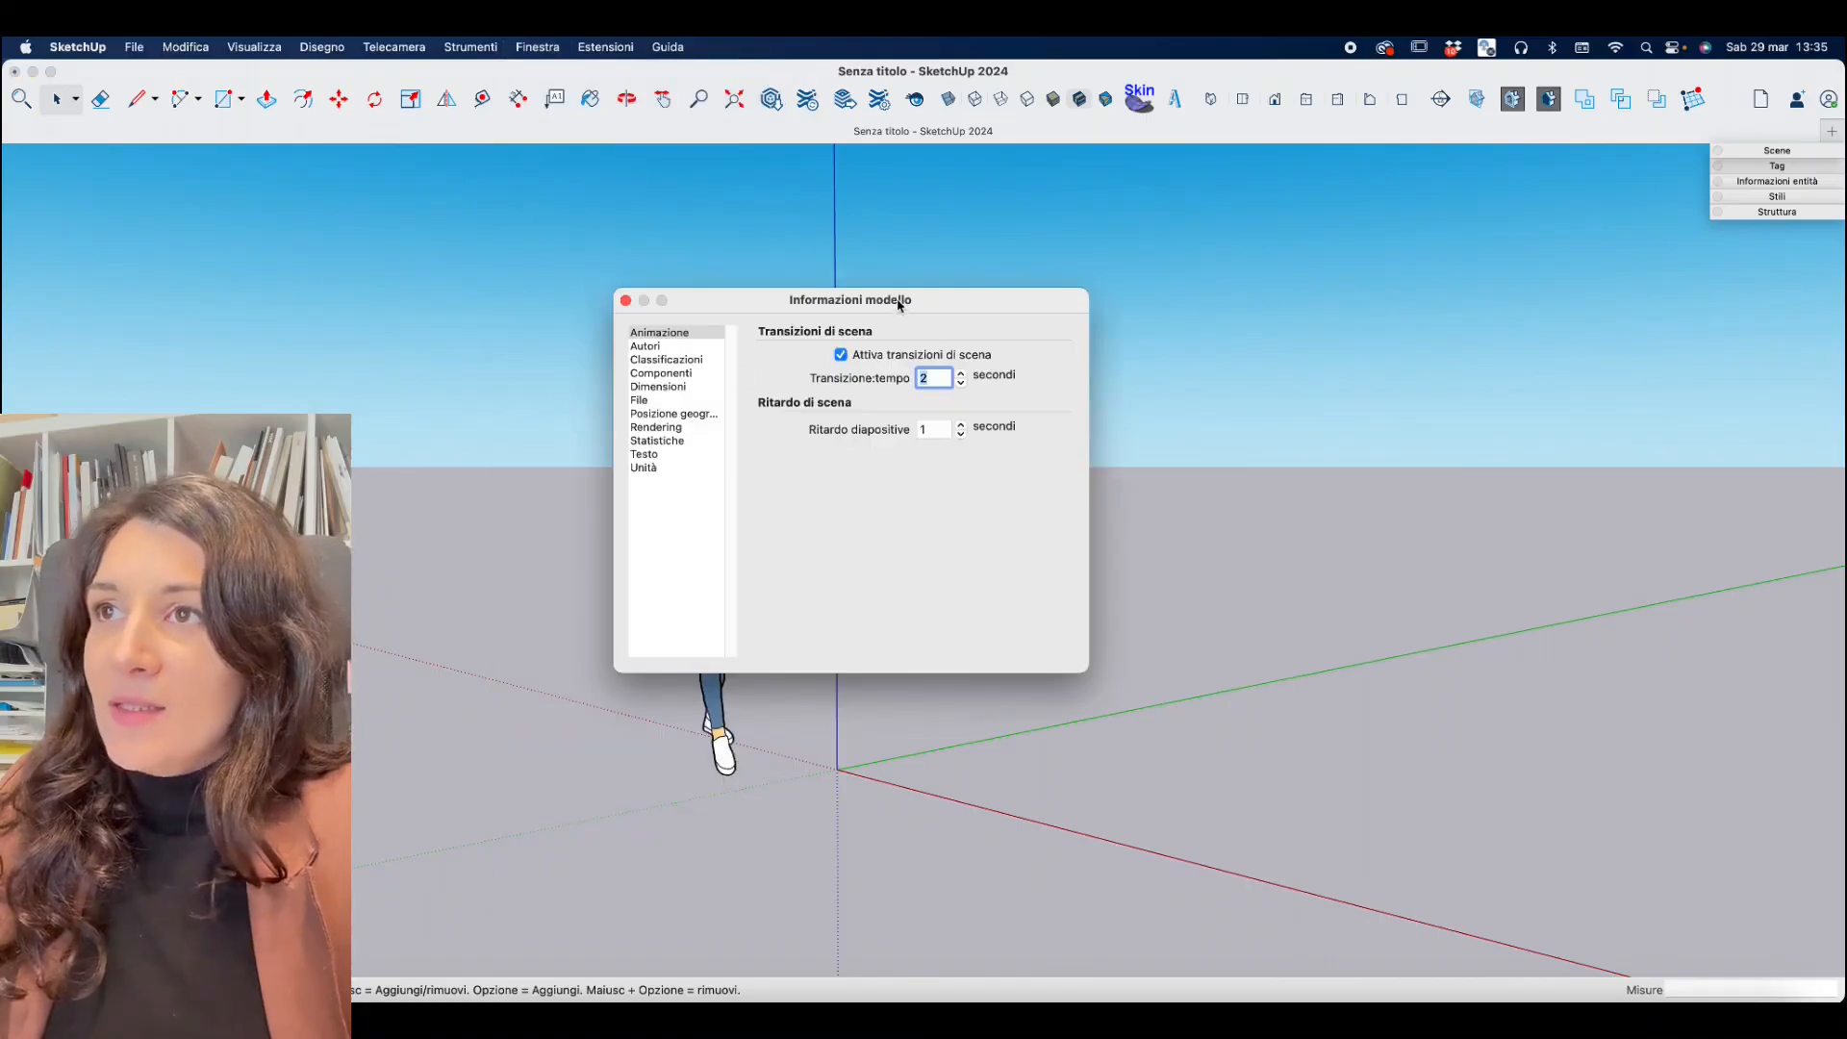
mouse_move(899, 305)
mouse_down()
mouse_move(899, 334)
mouse_move(906, 309)
mouse_up()
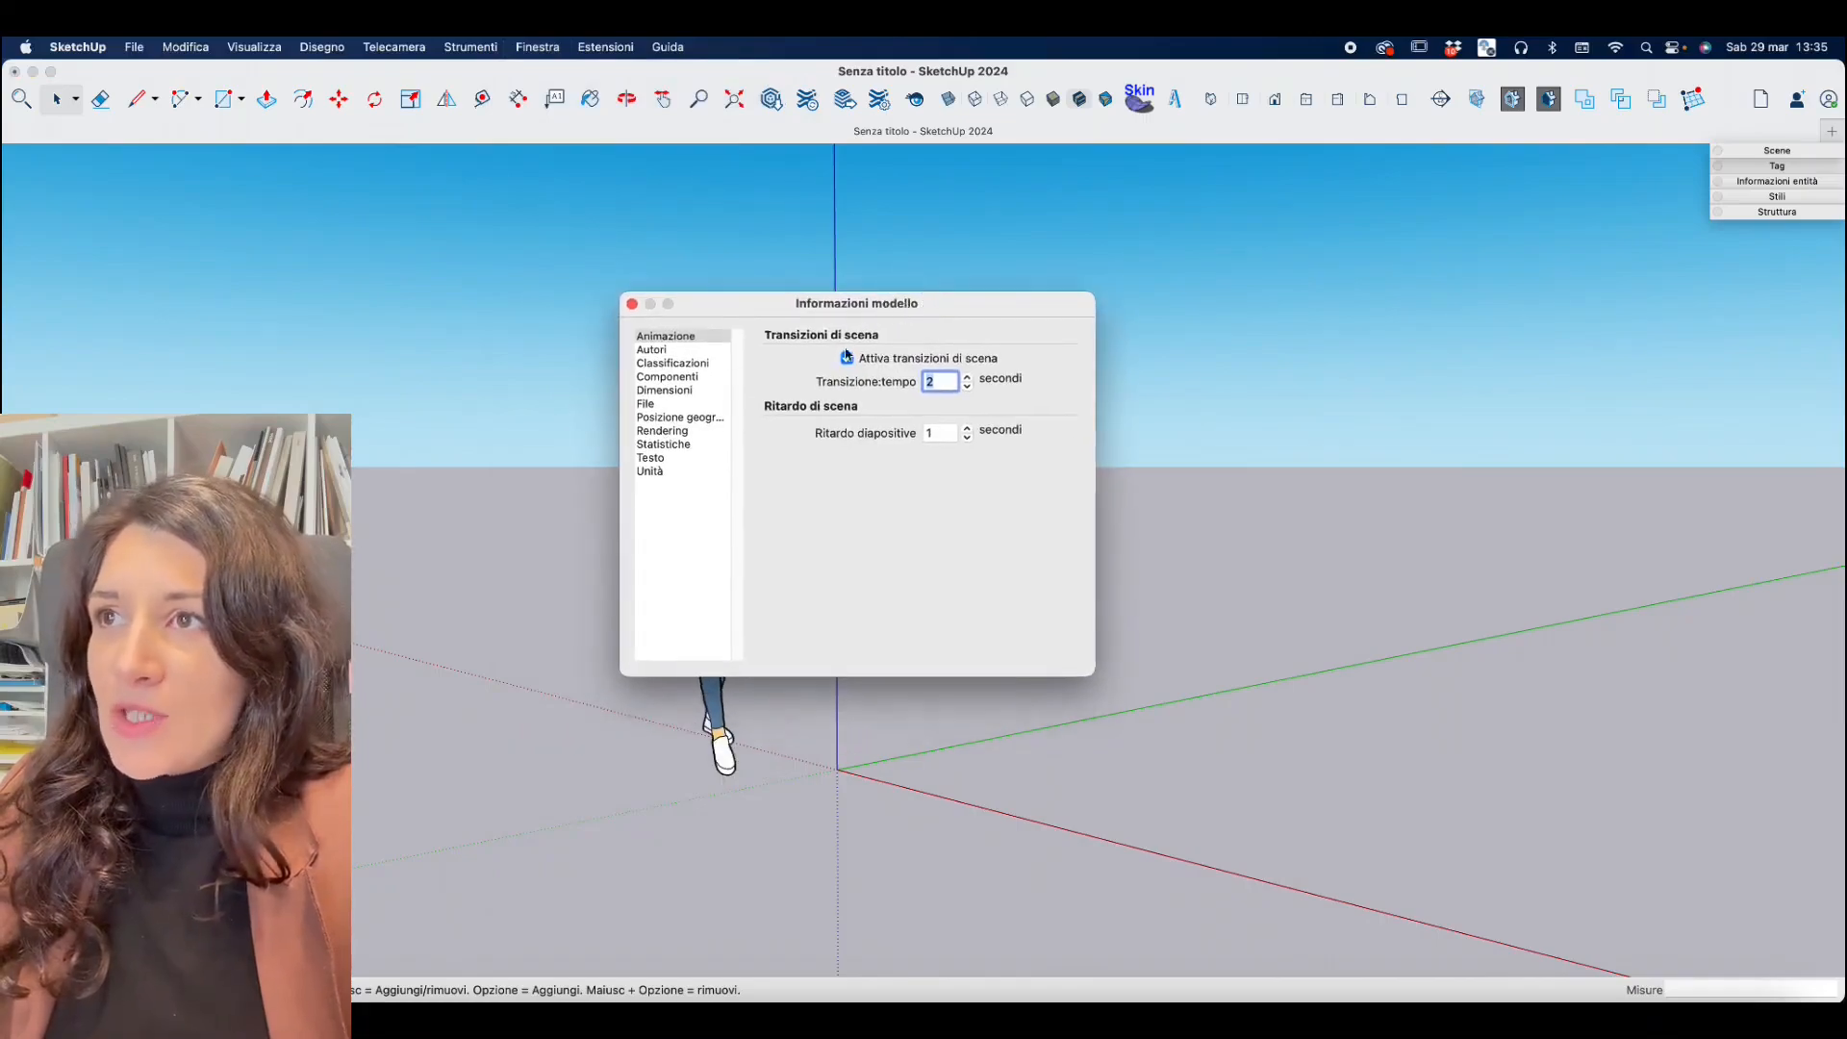
click(654, 350)
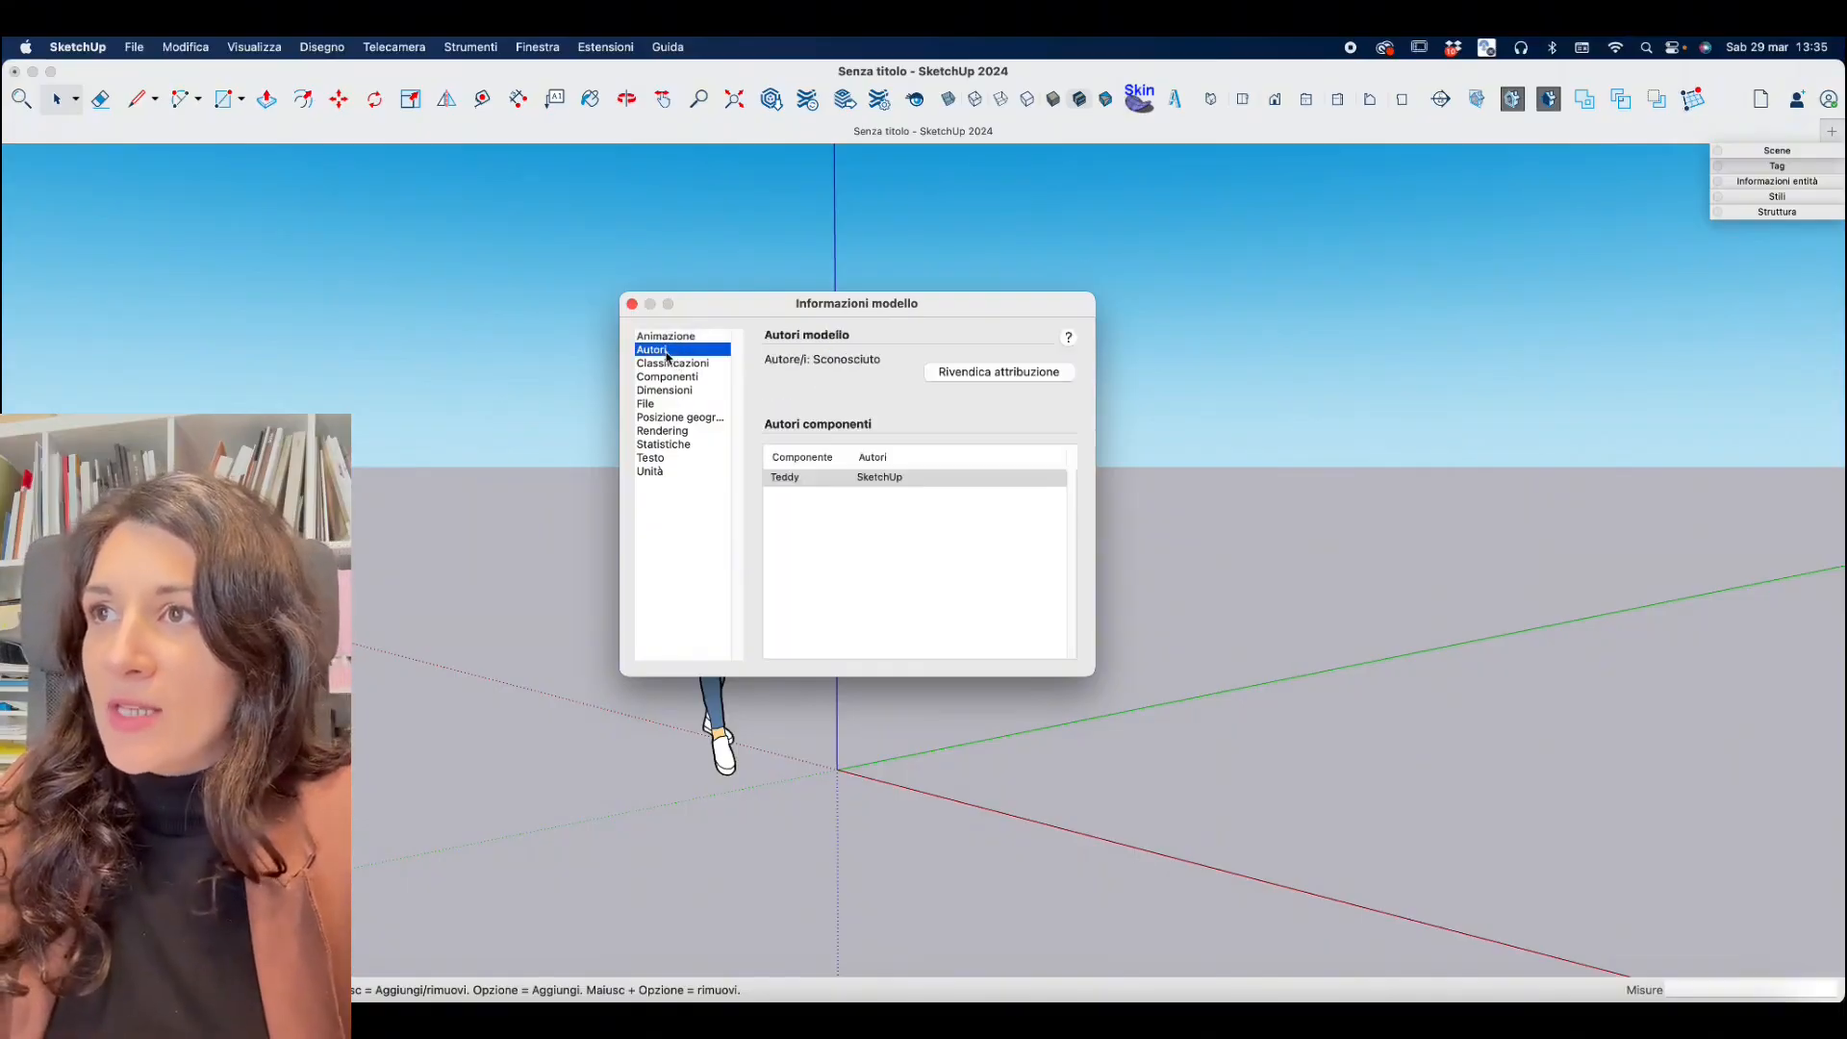
click(669, 362)
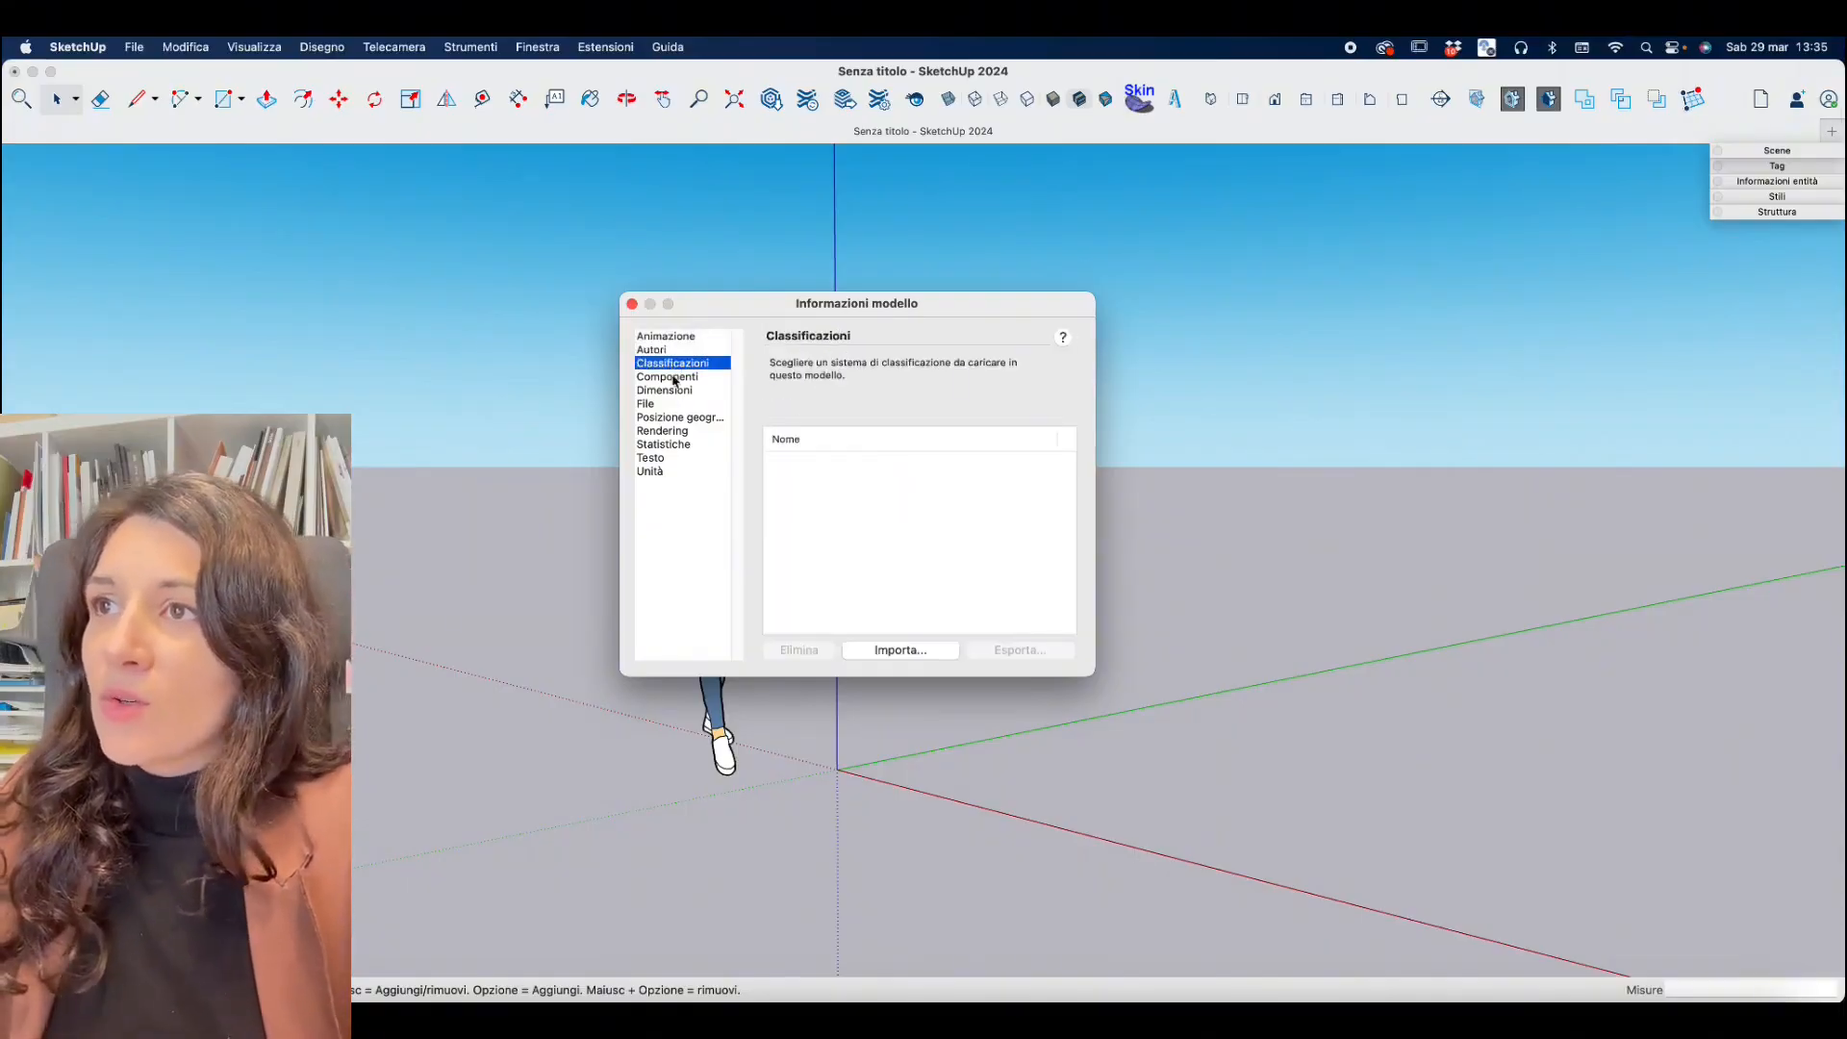
click(673, 376)
click(675, 391)
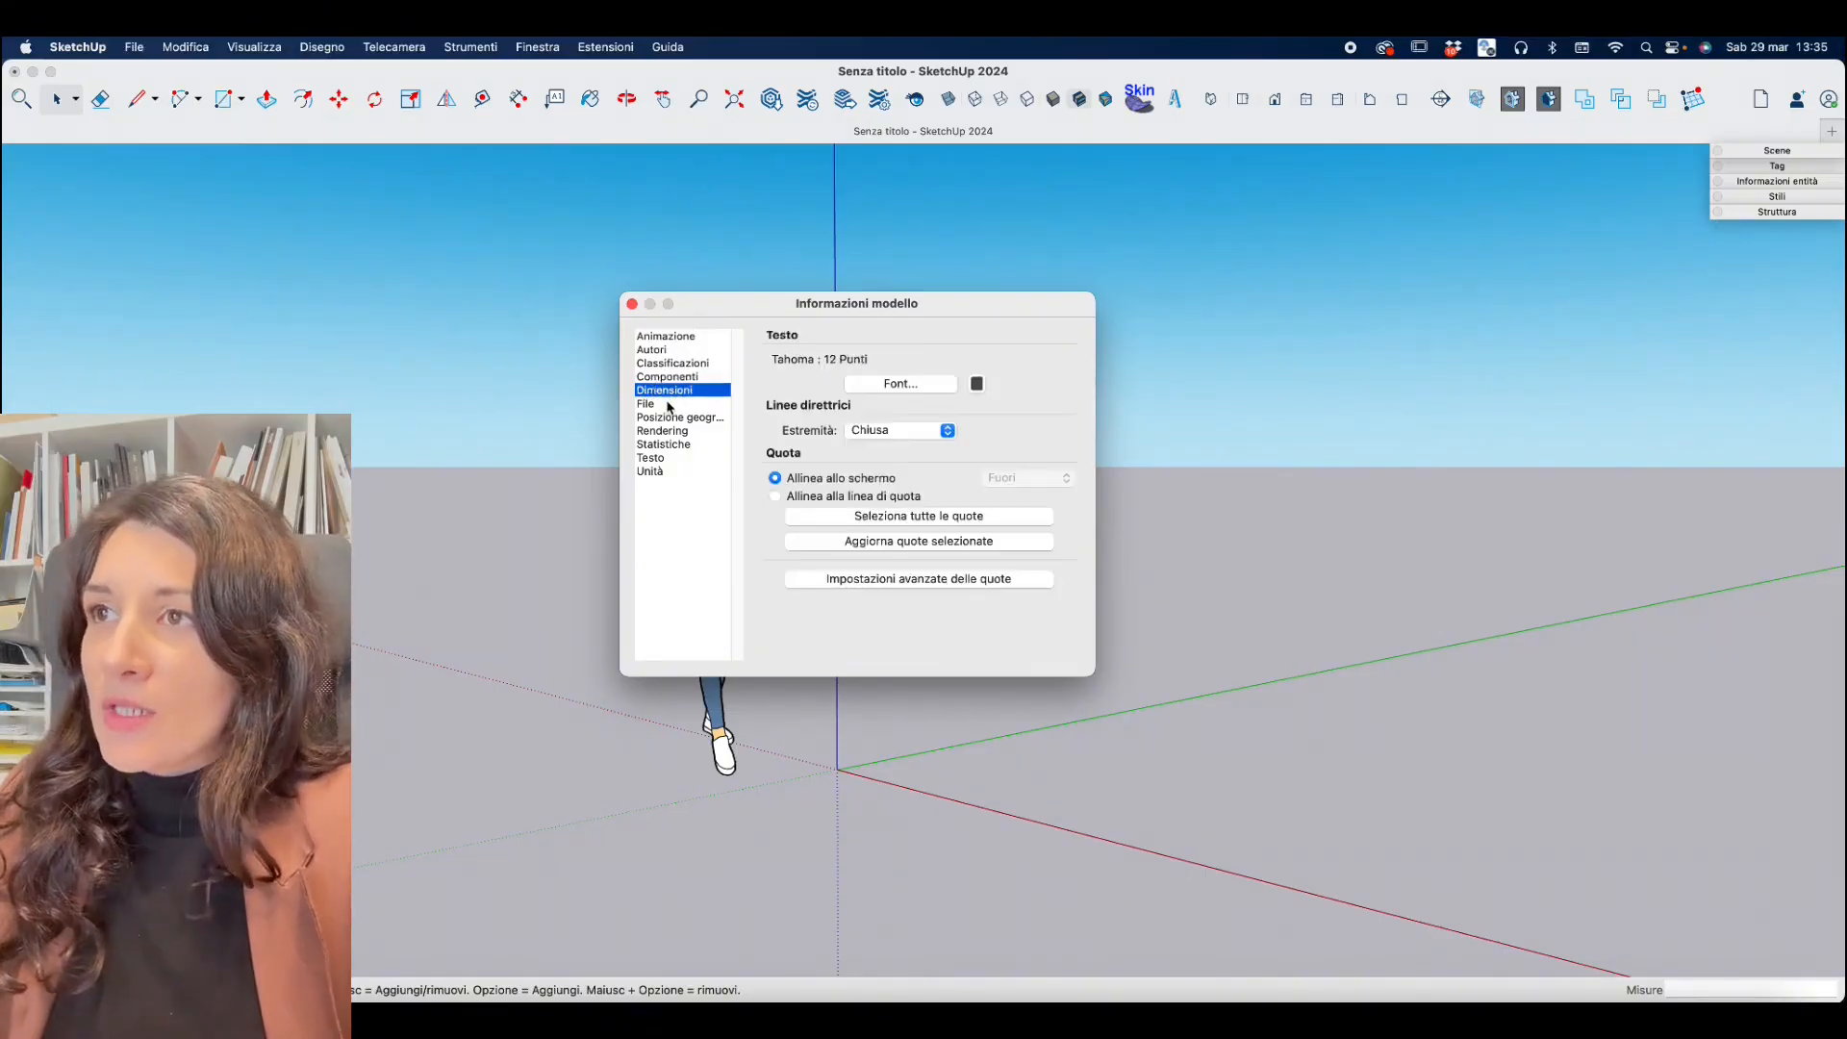
click(670, 405)
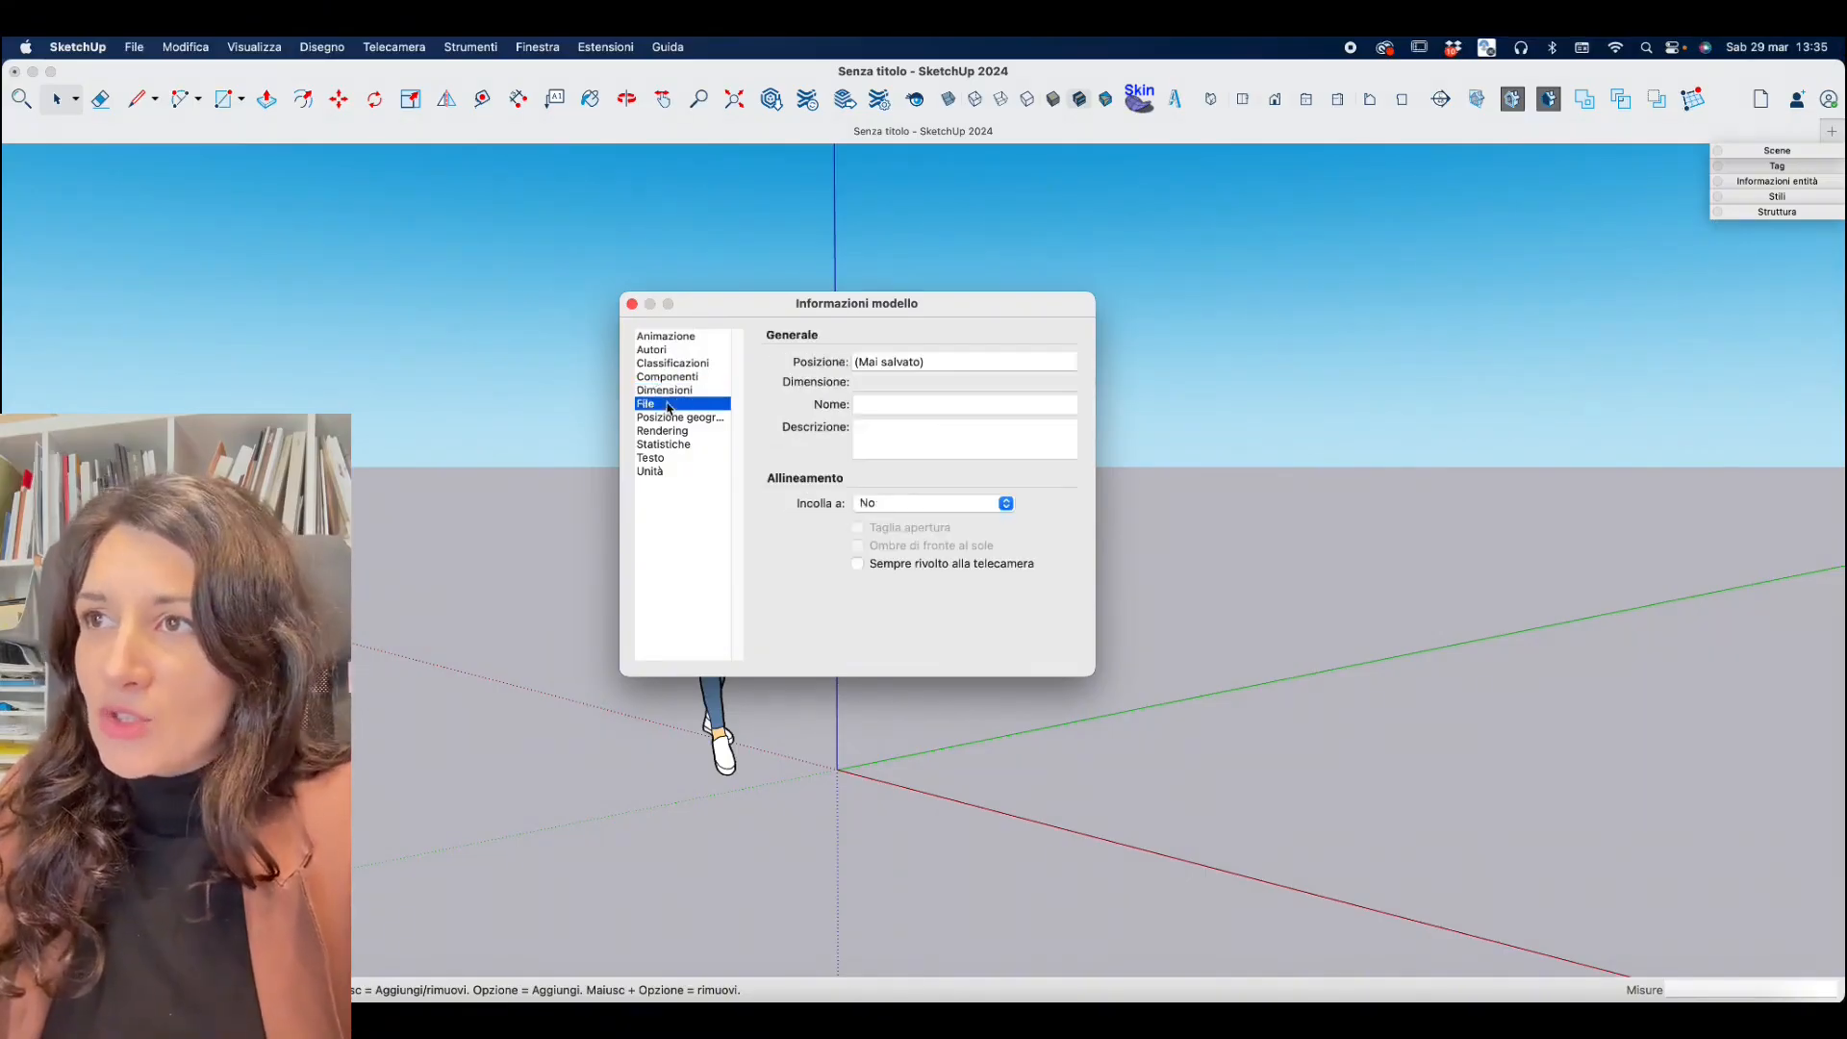
click(667, 421)
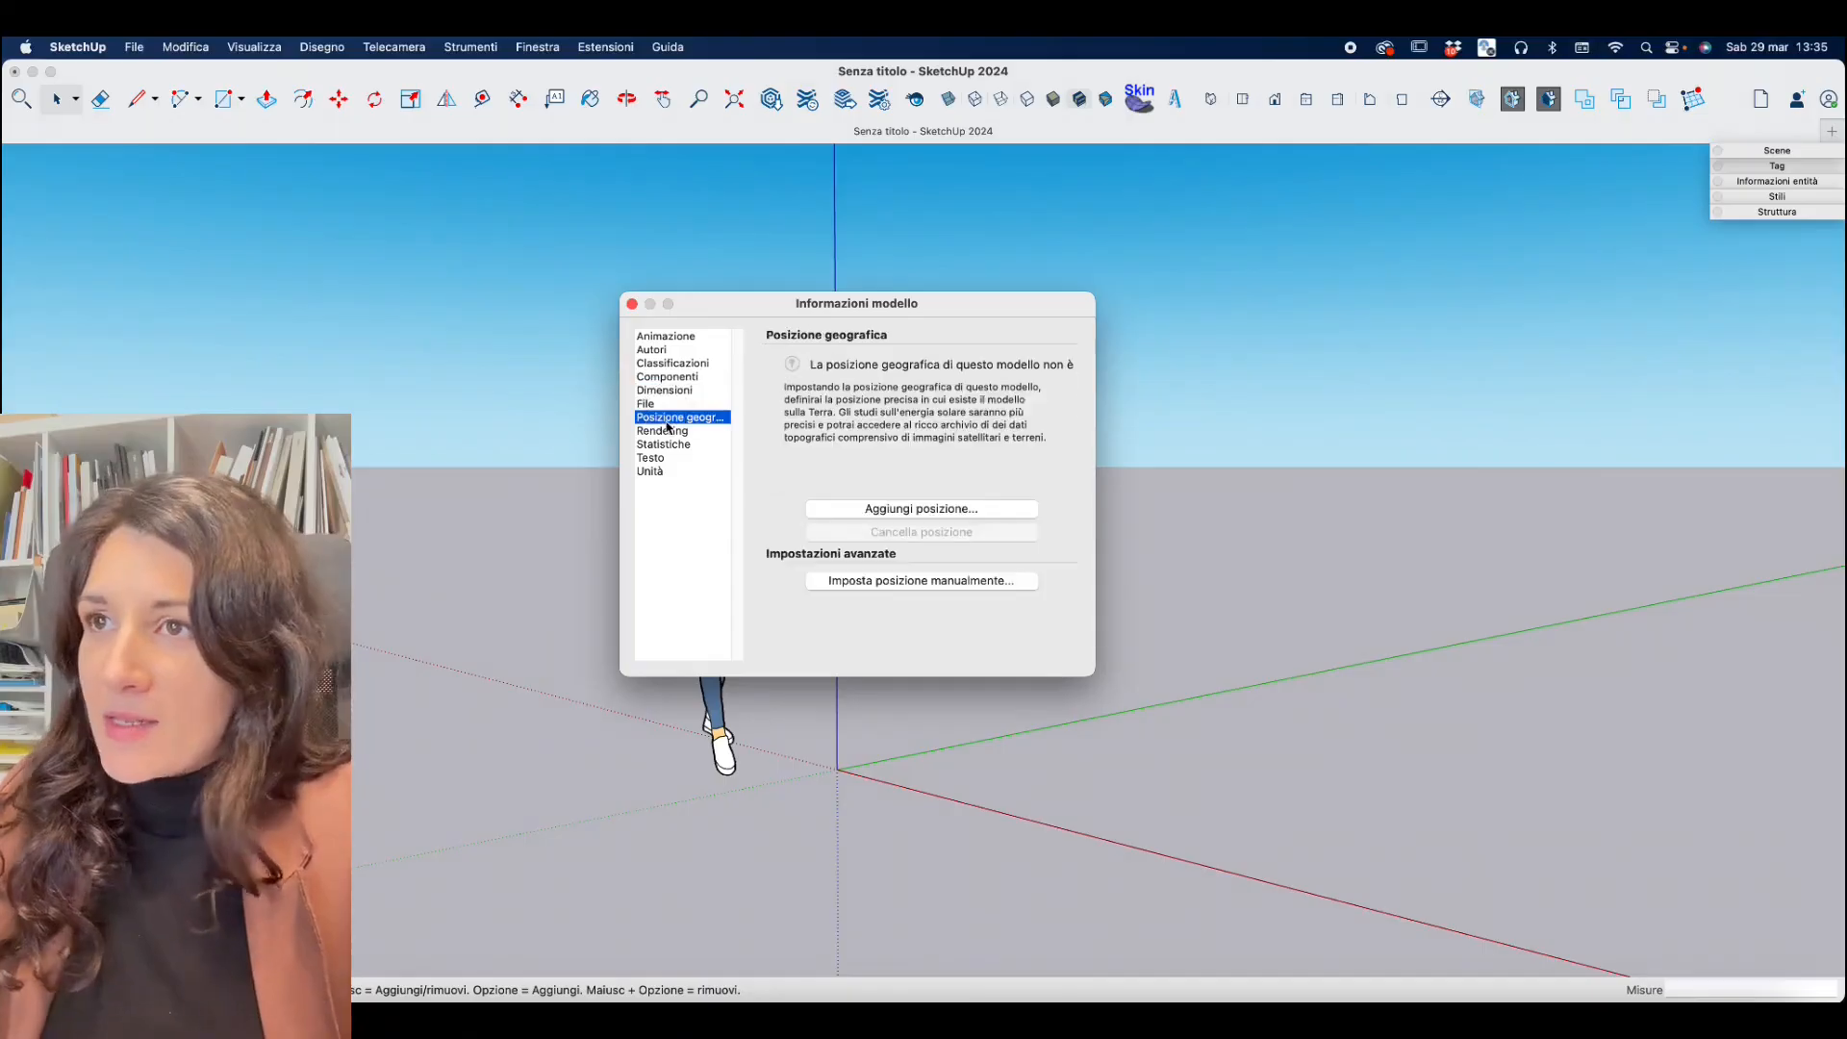
click(642, 433)
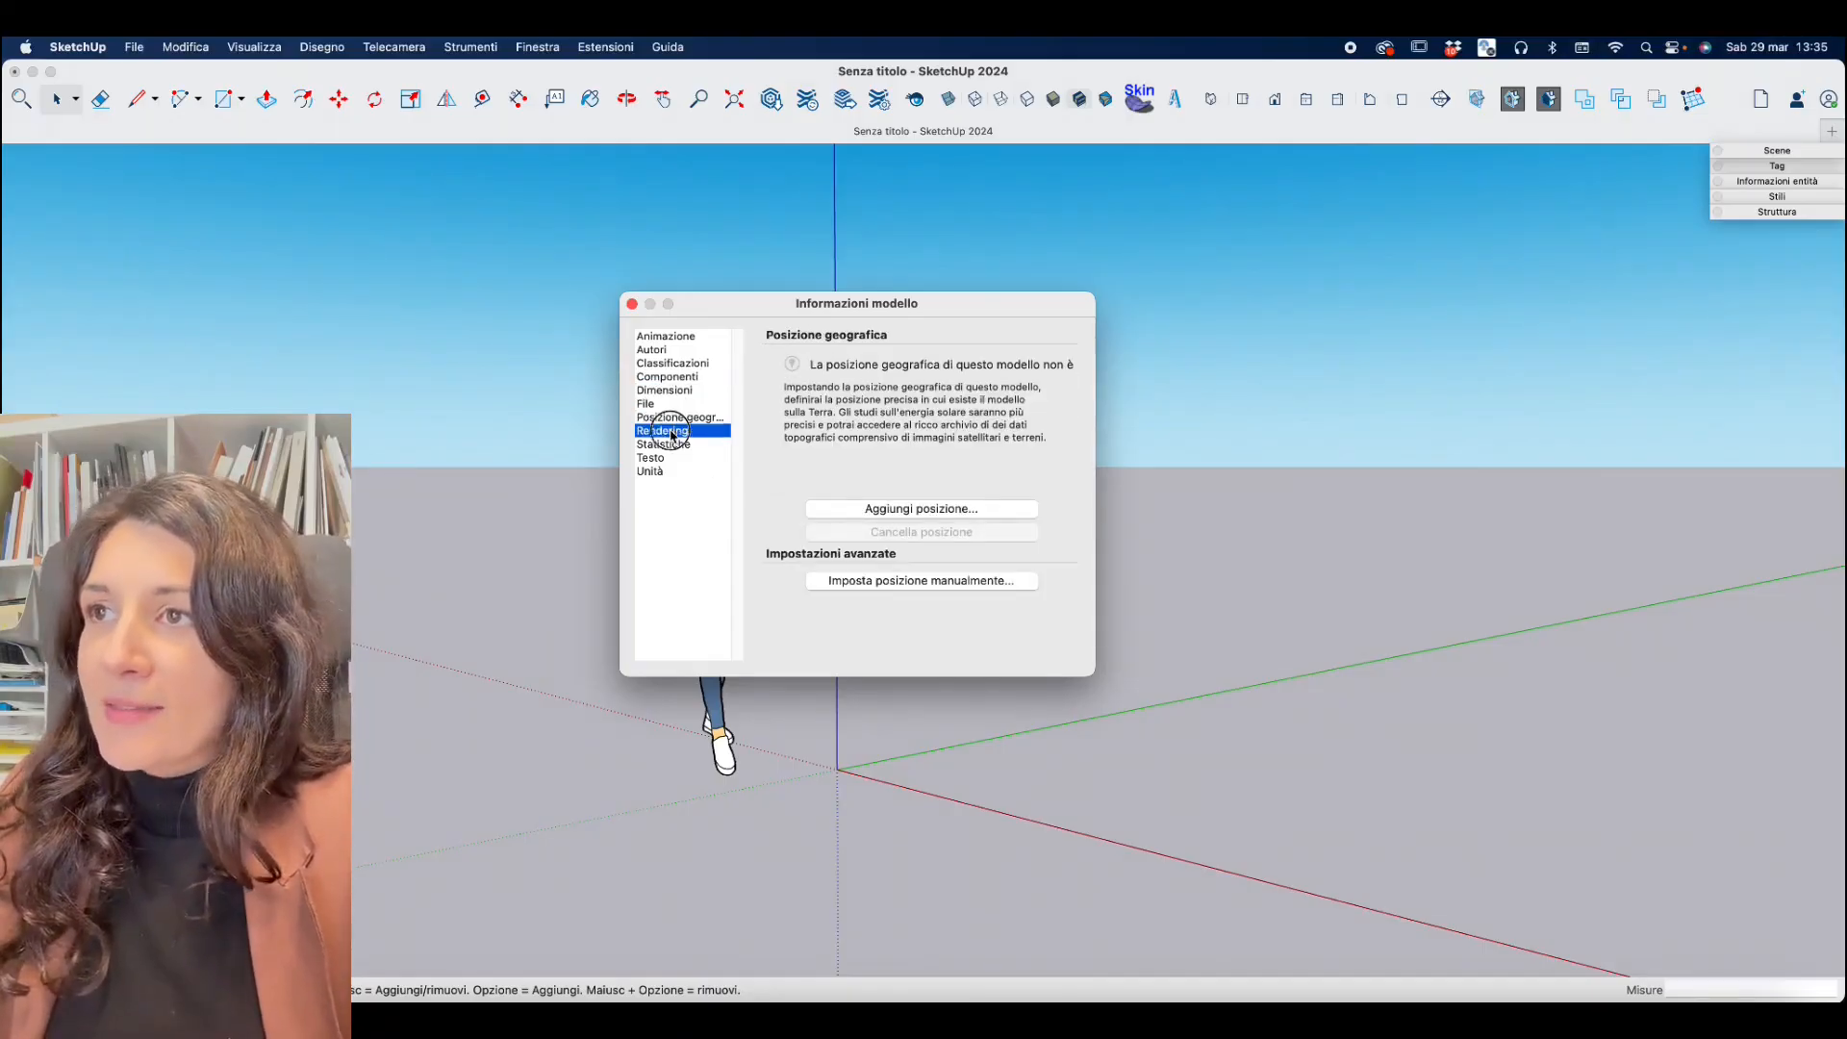
click(670, 445)
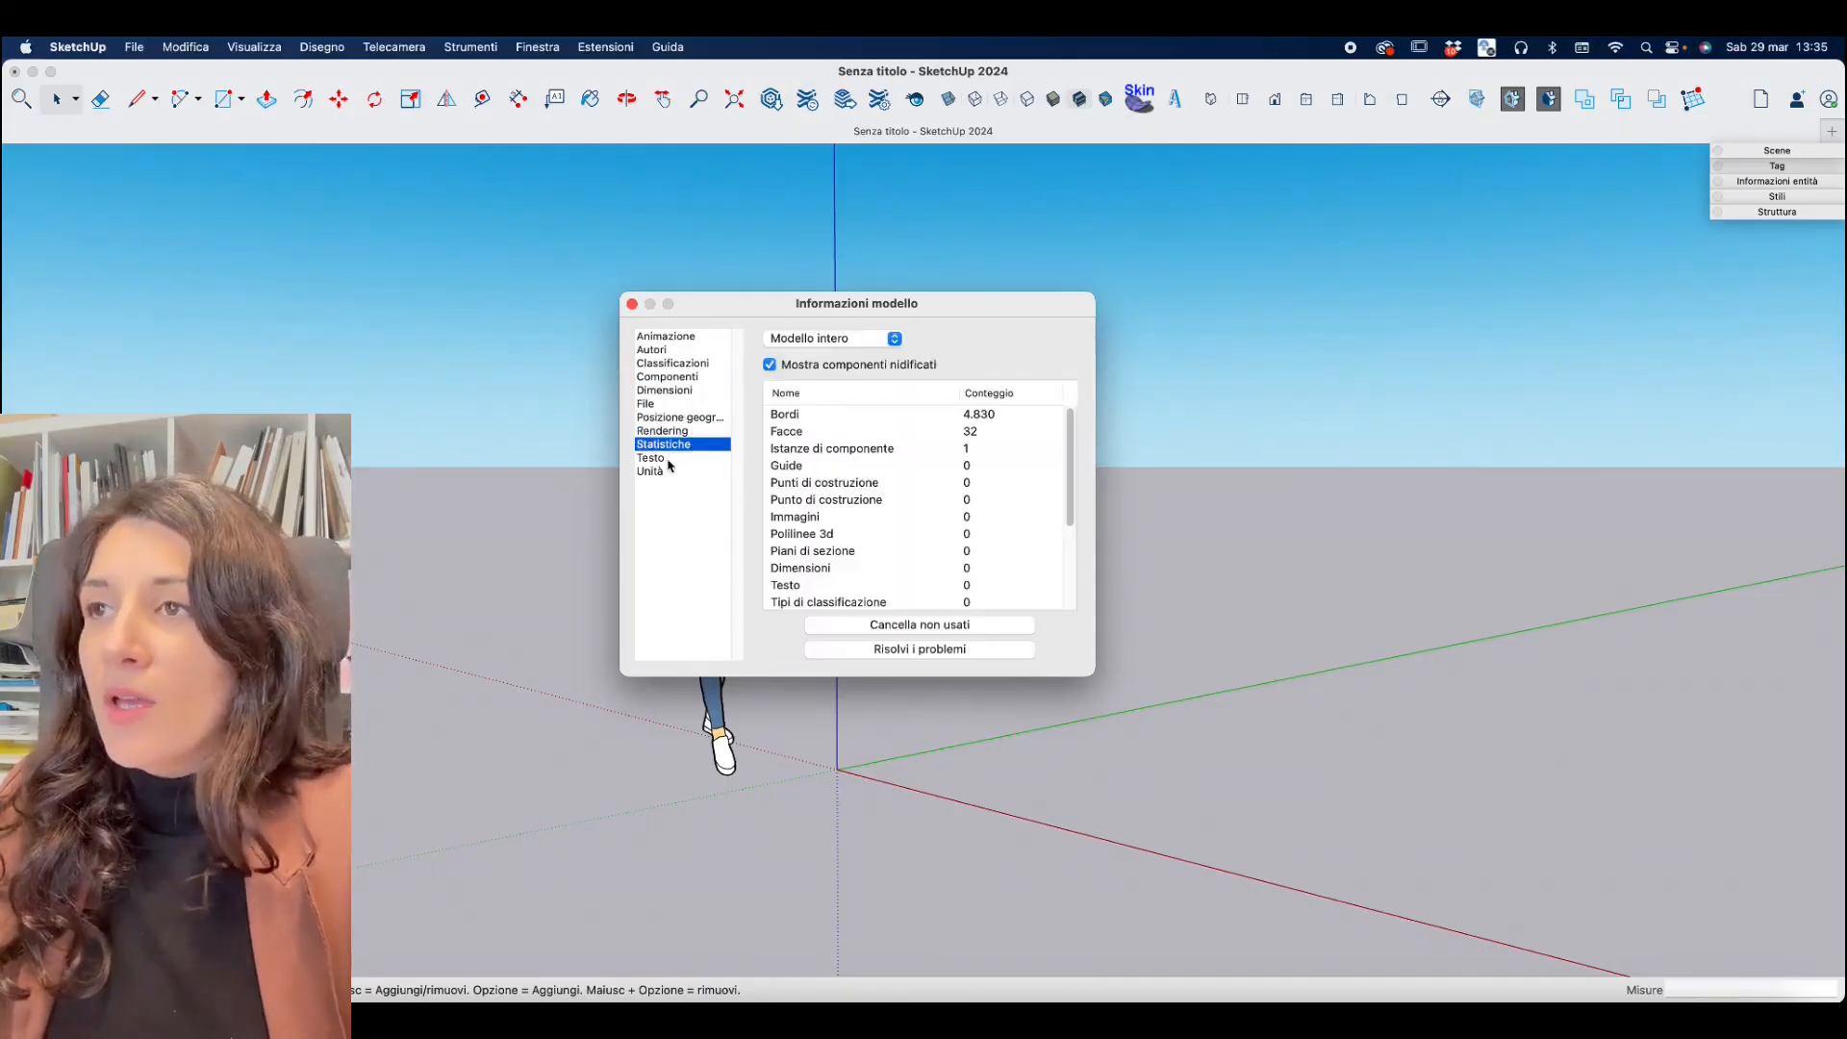
click(668, 459)
Set the model's measurement units to Decimale format, with length in centimetres and a display precision of 0,00 cm.
click(663, 472)
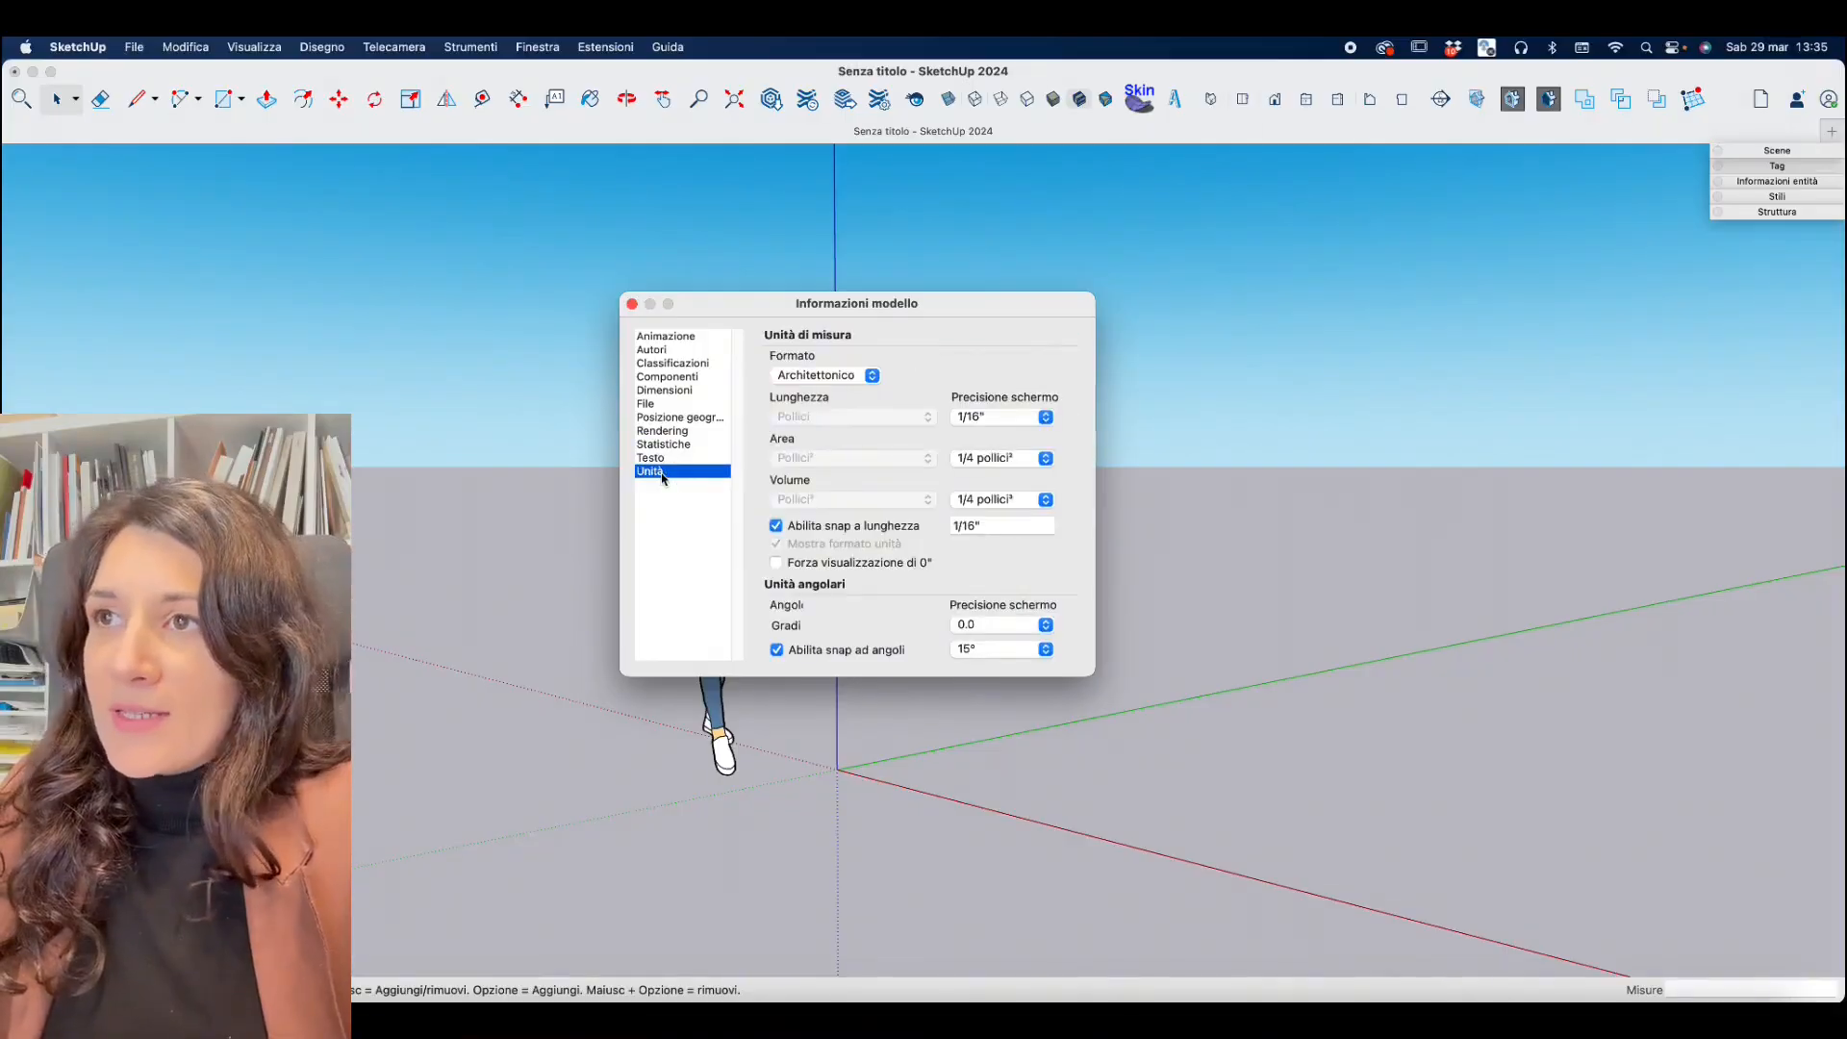
click(866, 377)
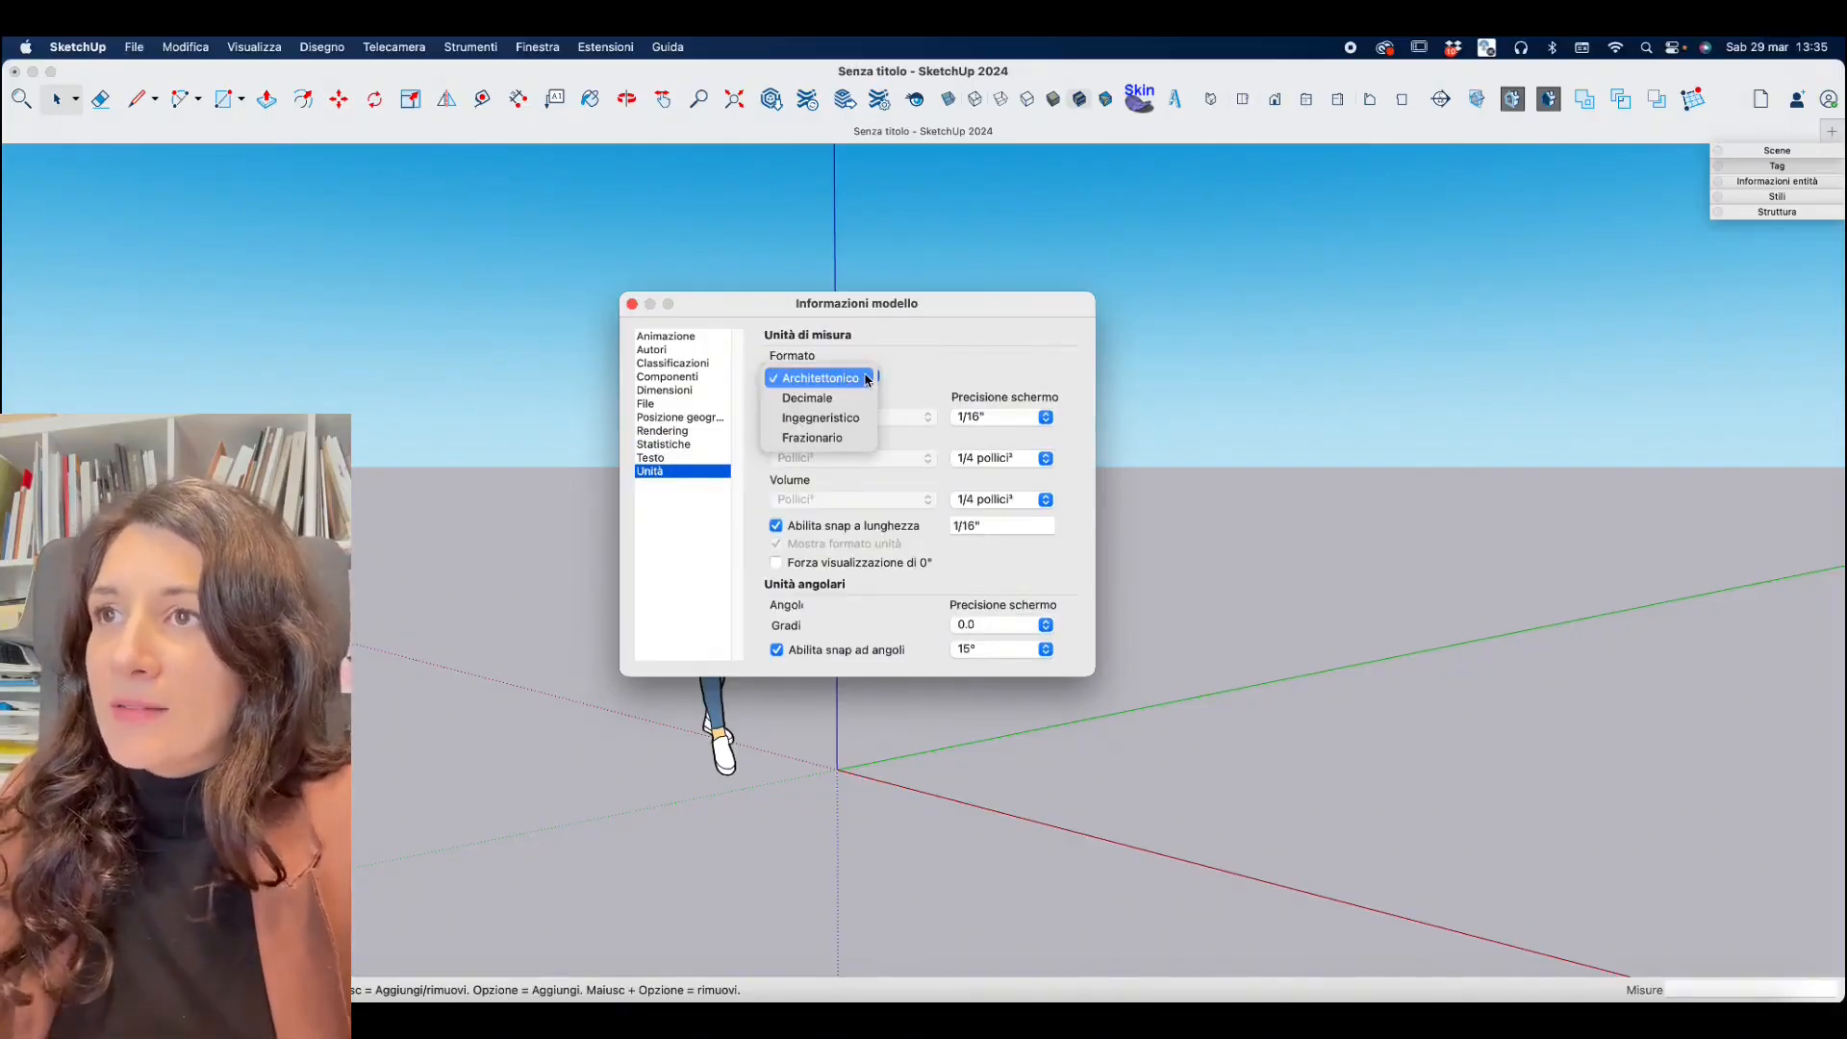
click(839, 399)
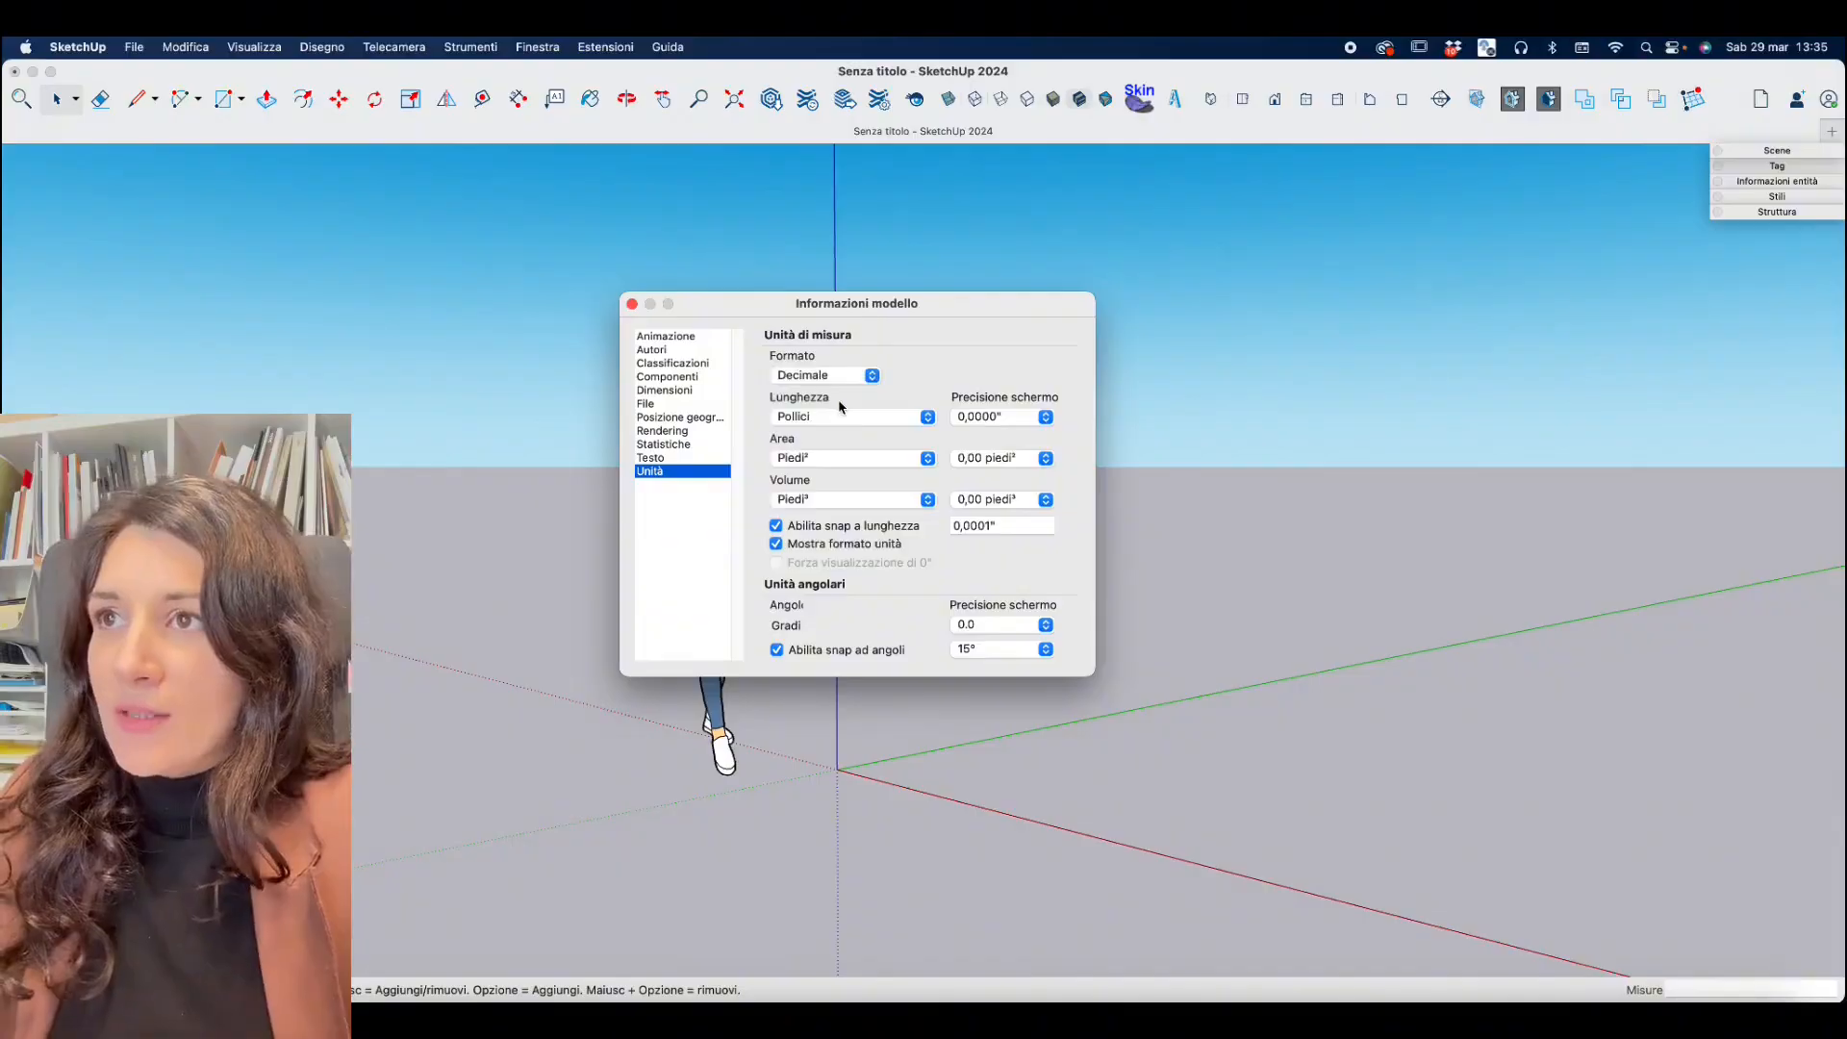
click(859, 415)
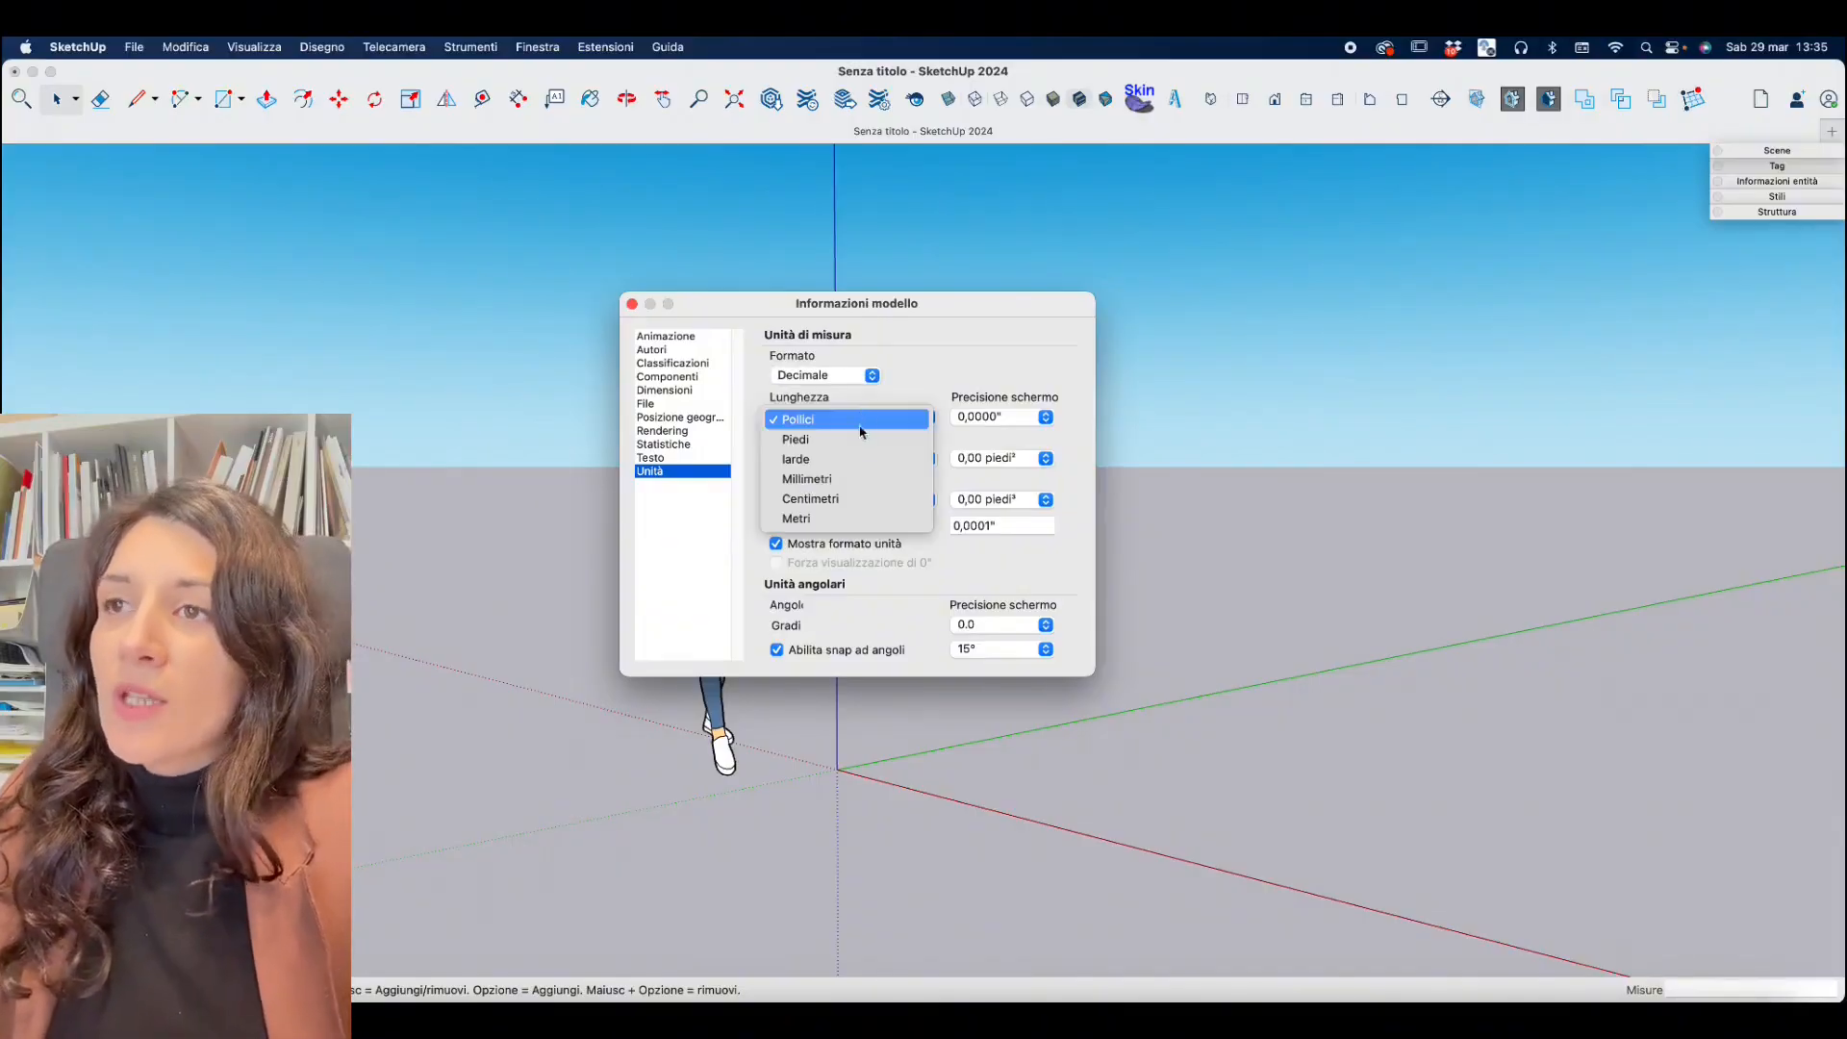
click(827, 500)
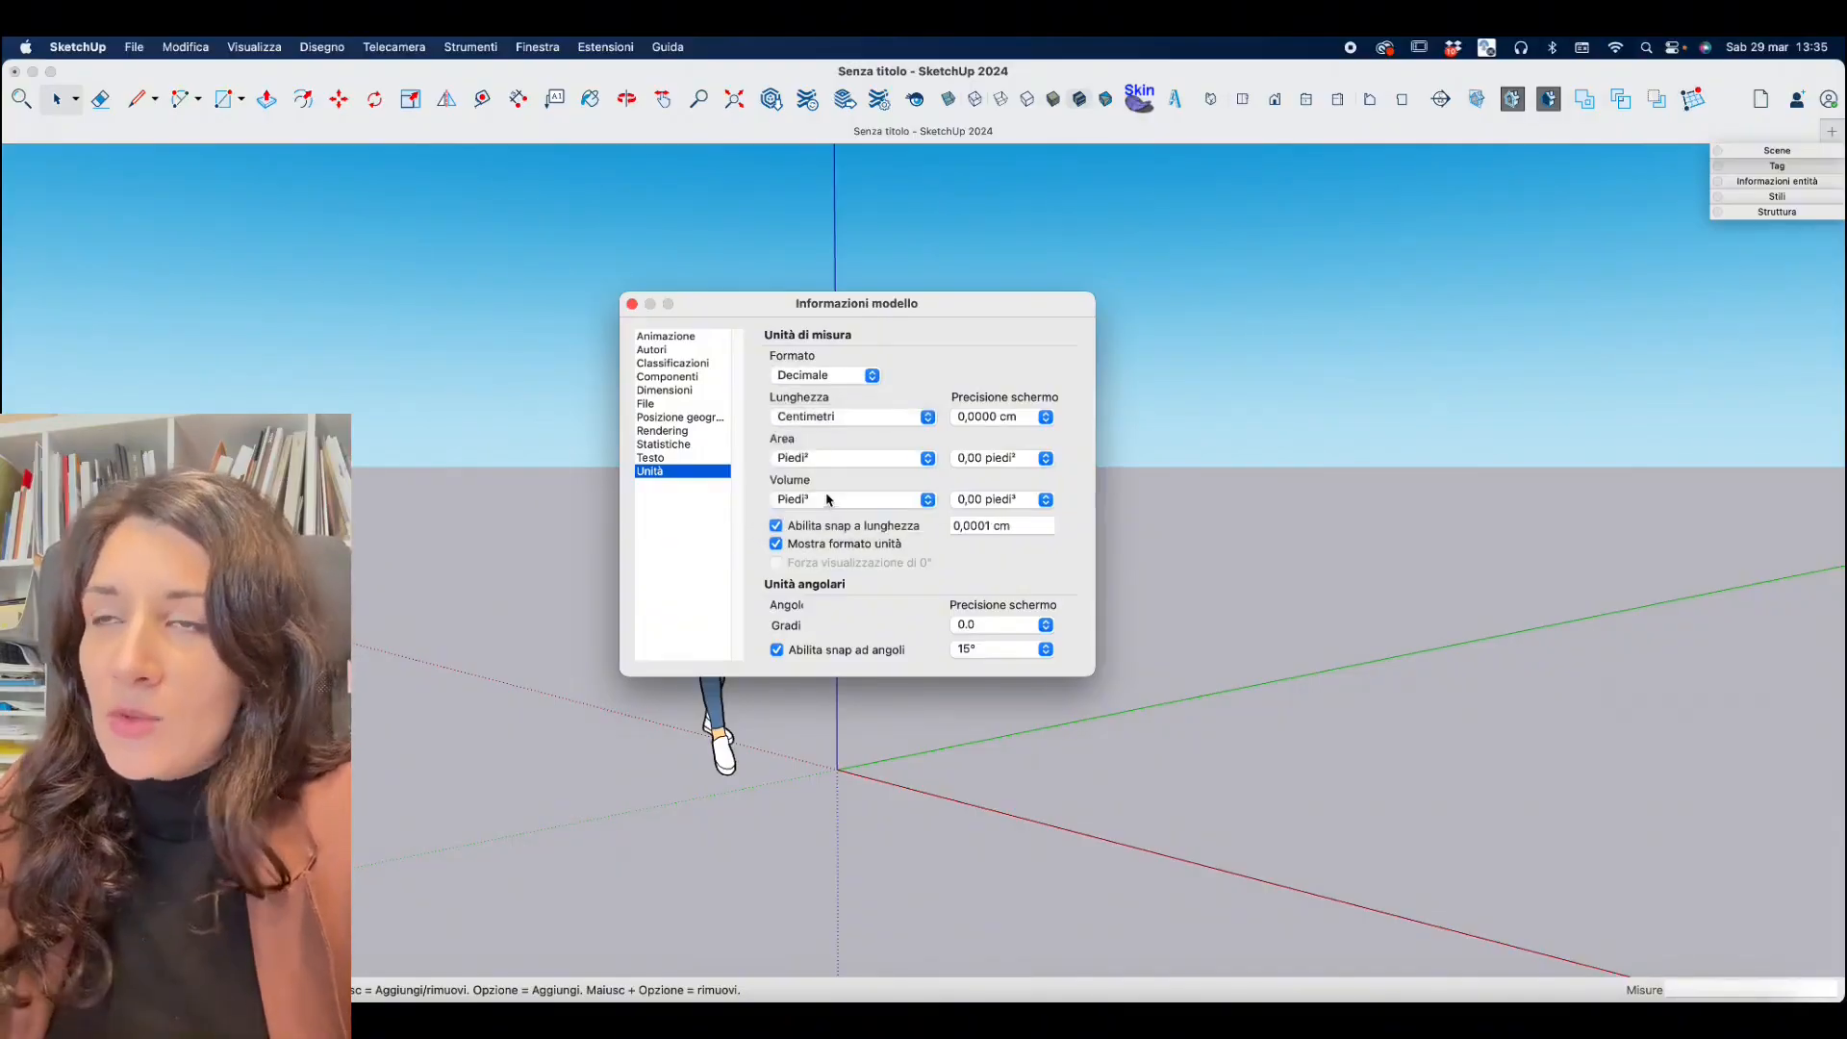
click(1046, 416)
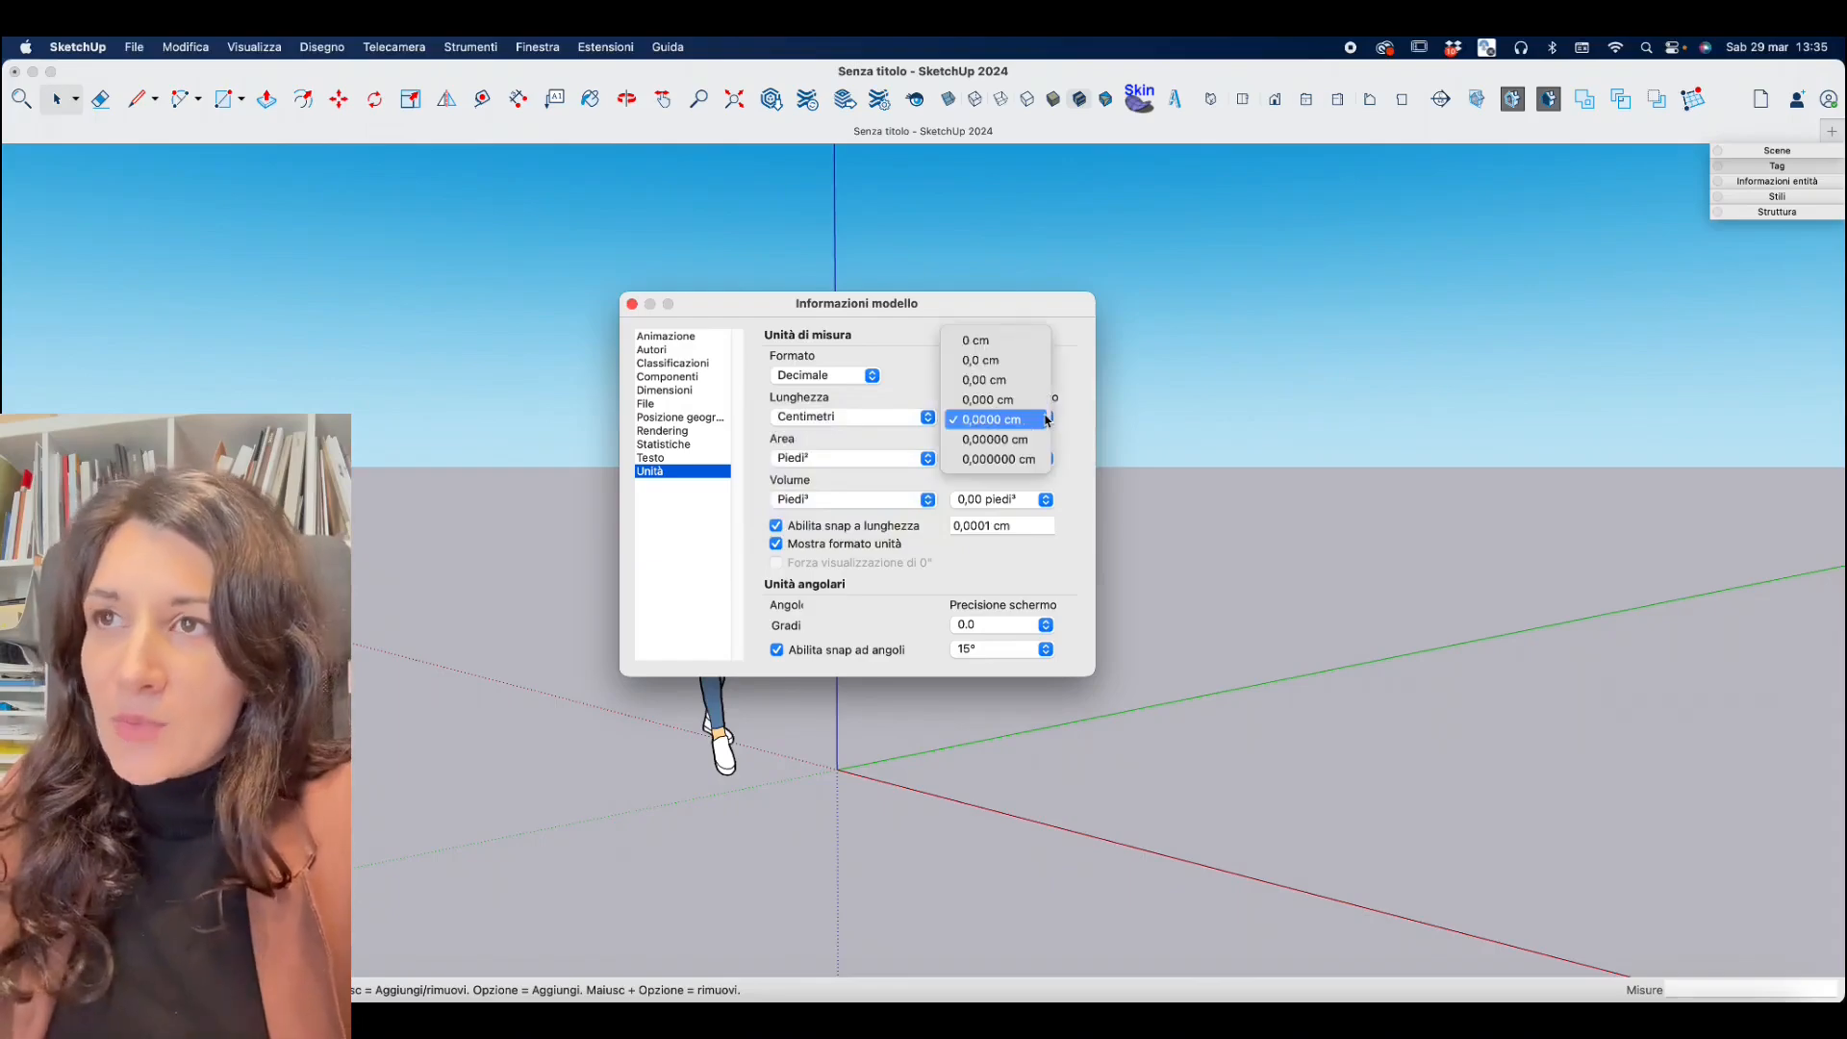
click(990, 382)
Set the area unit to square metres and the volume unit to cubic metres, and close the model information settings.
click(927, 459)
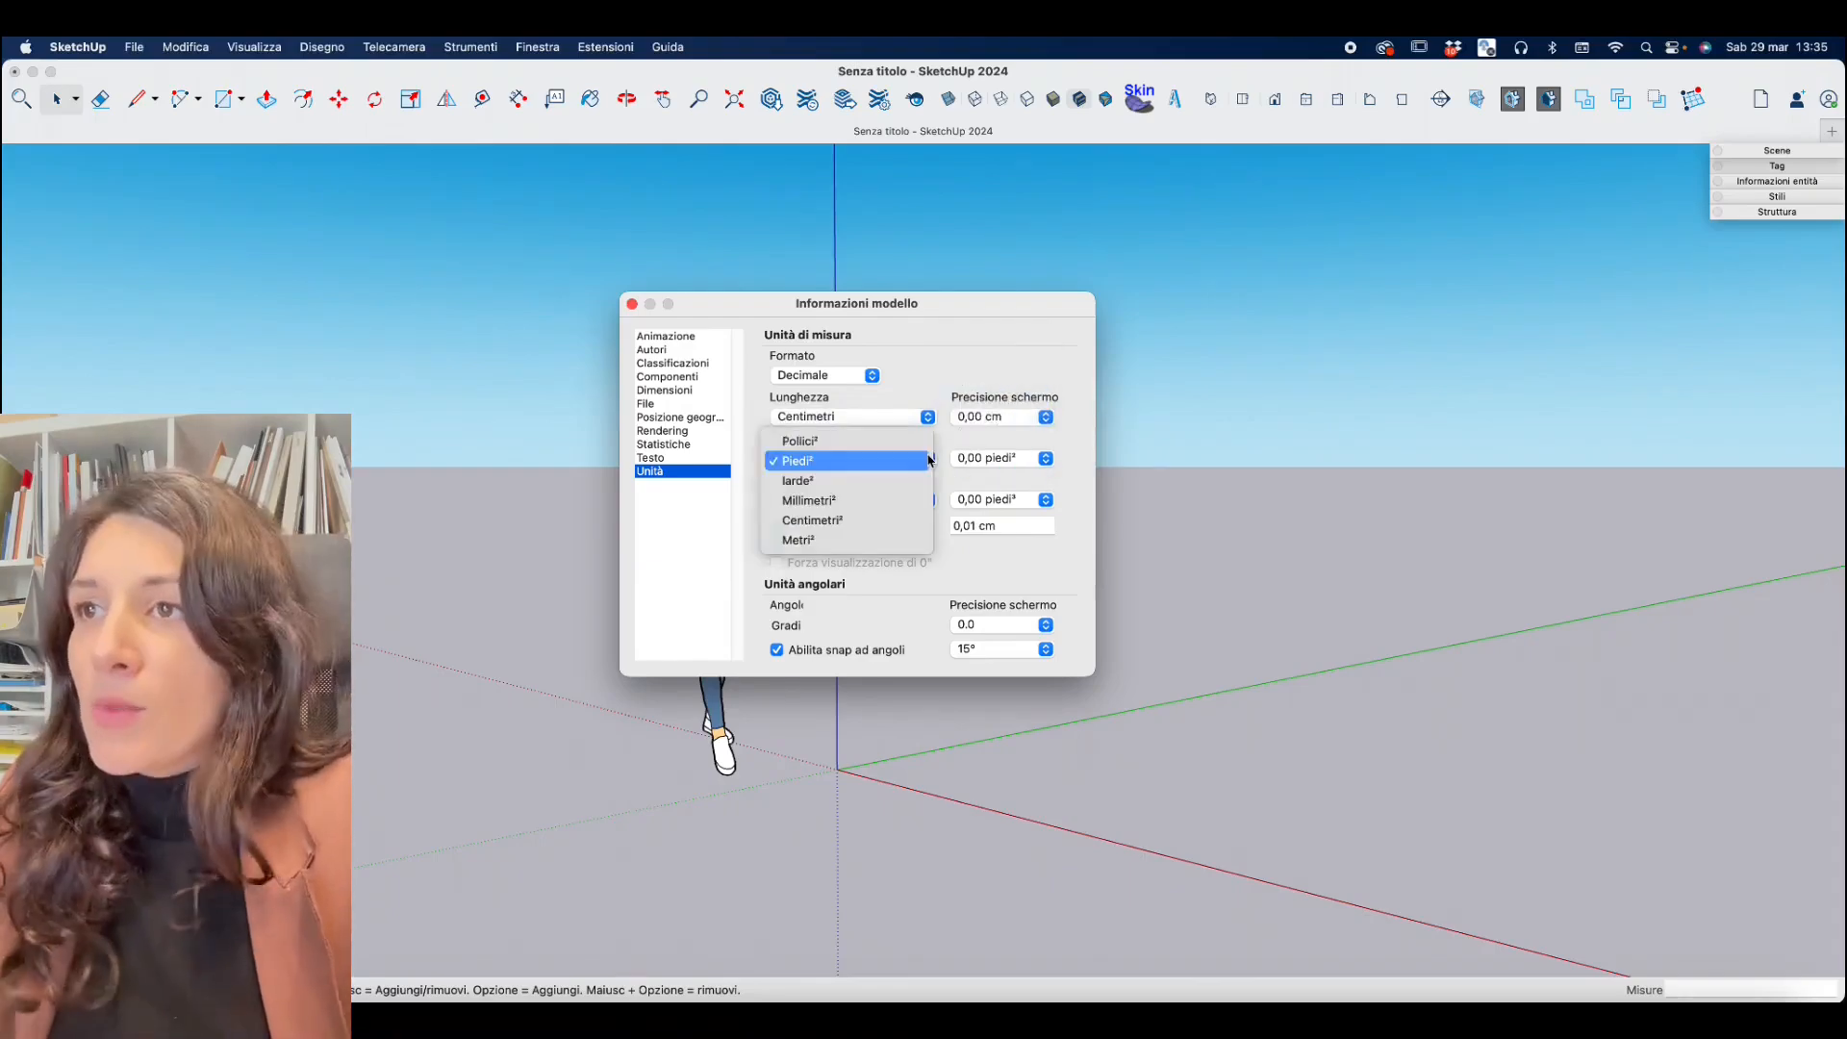
click(846, 538)
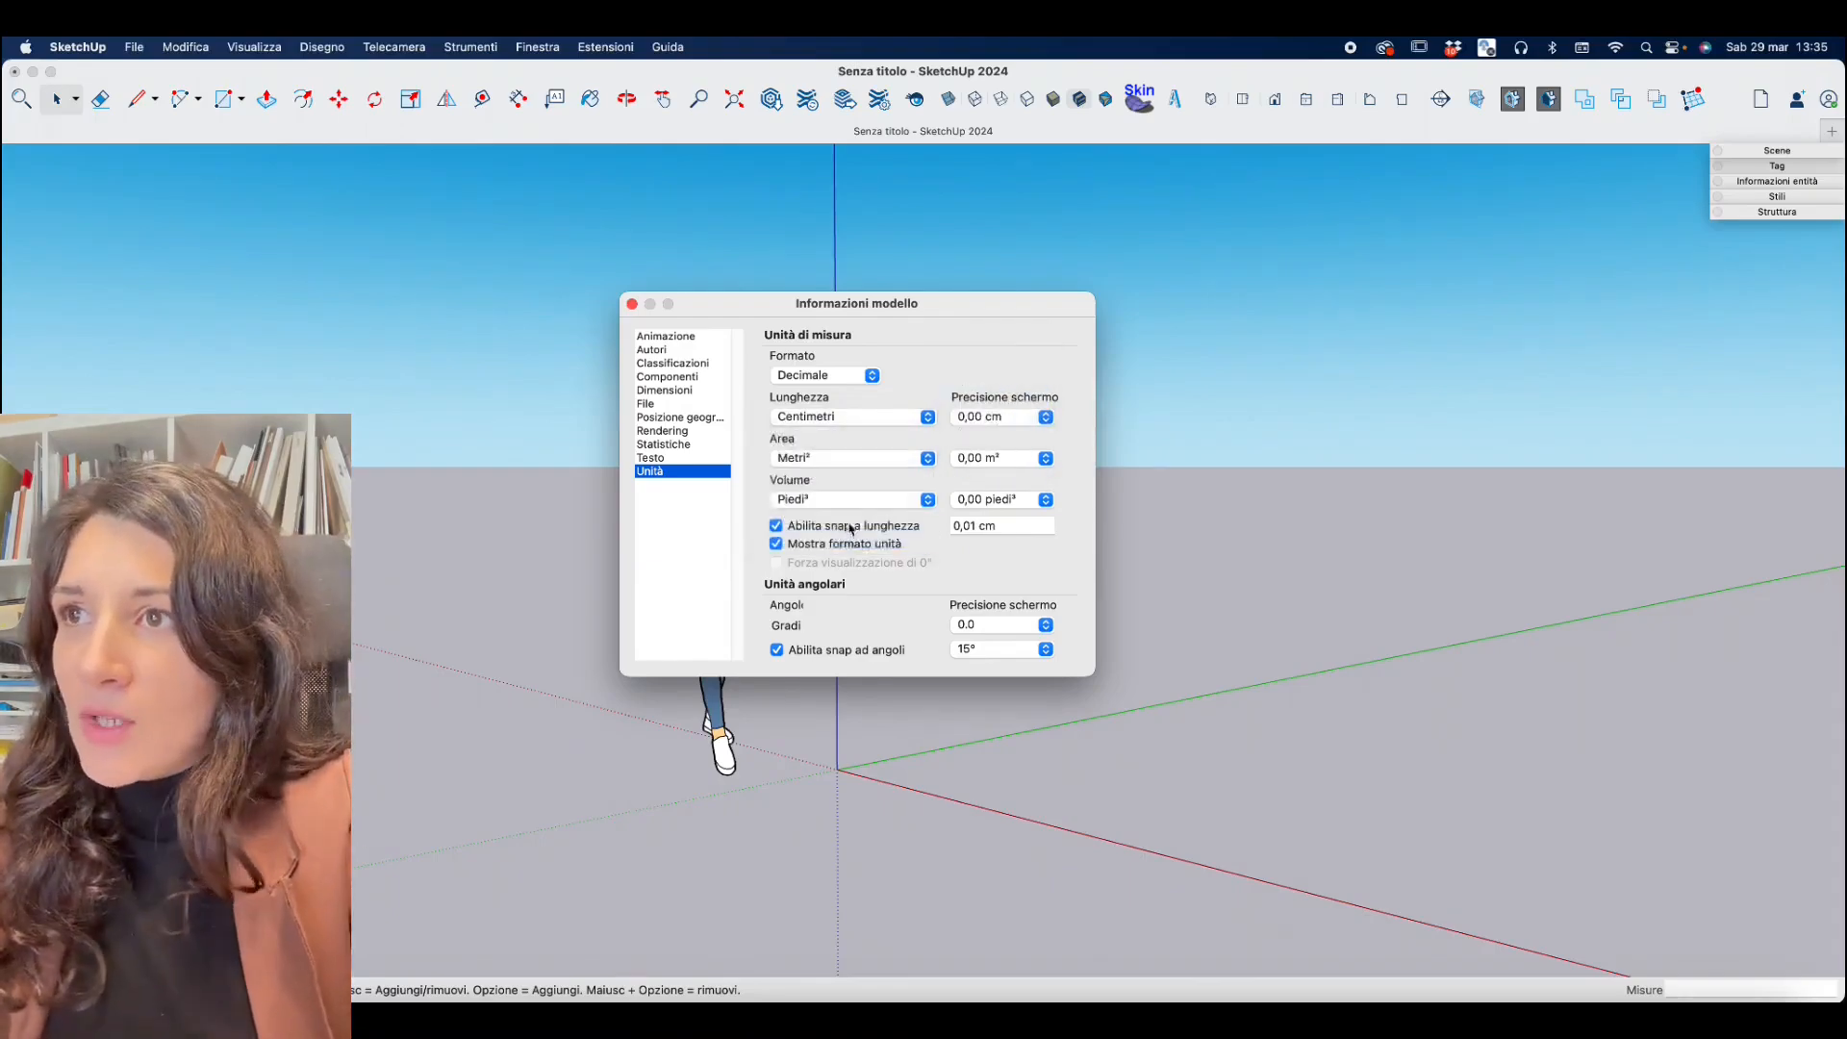
click(927, 499)
click(819, 601)
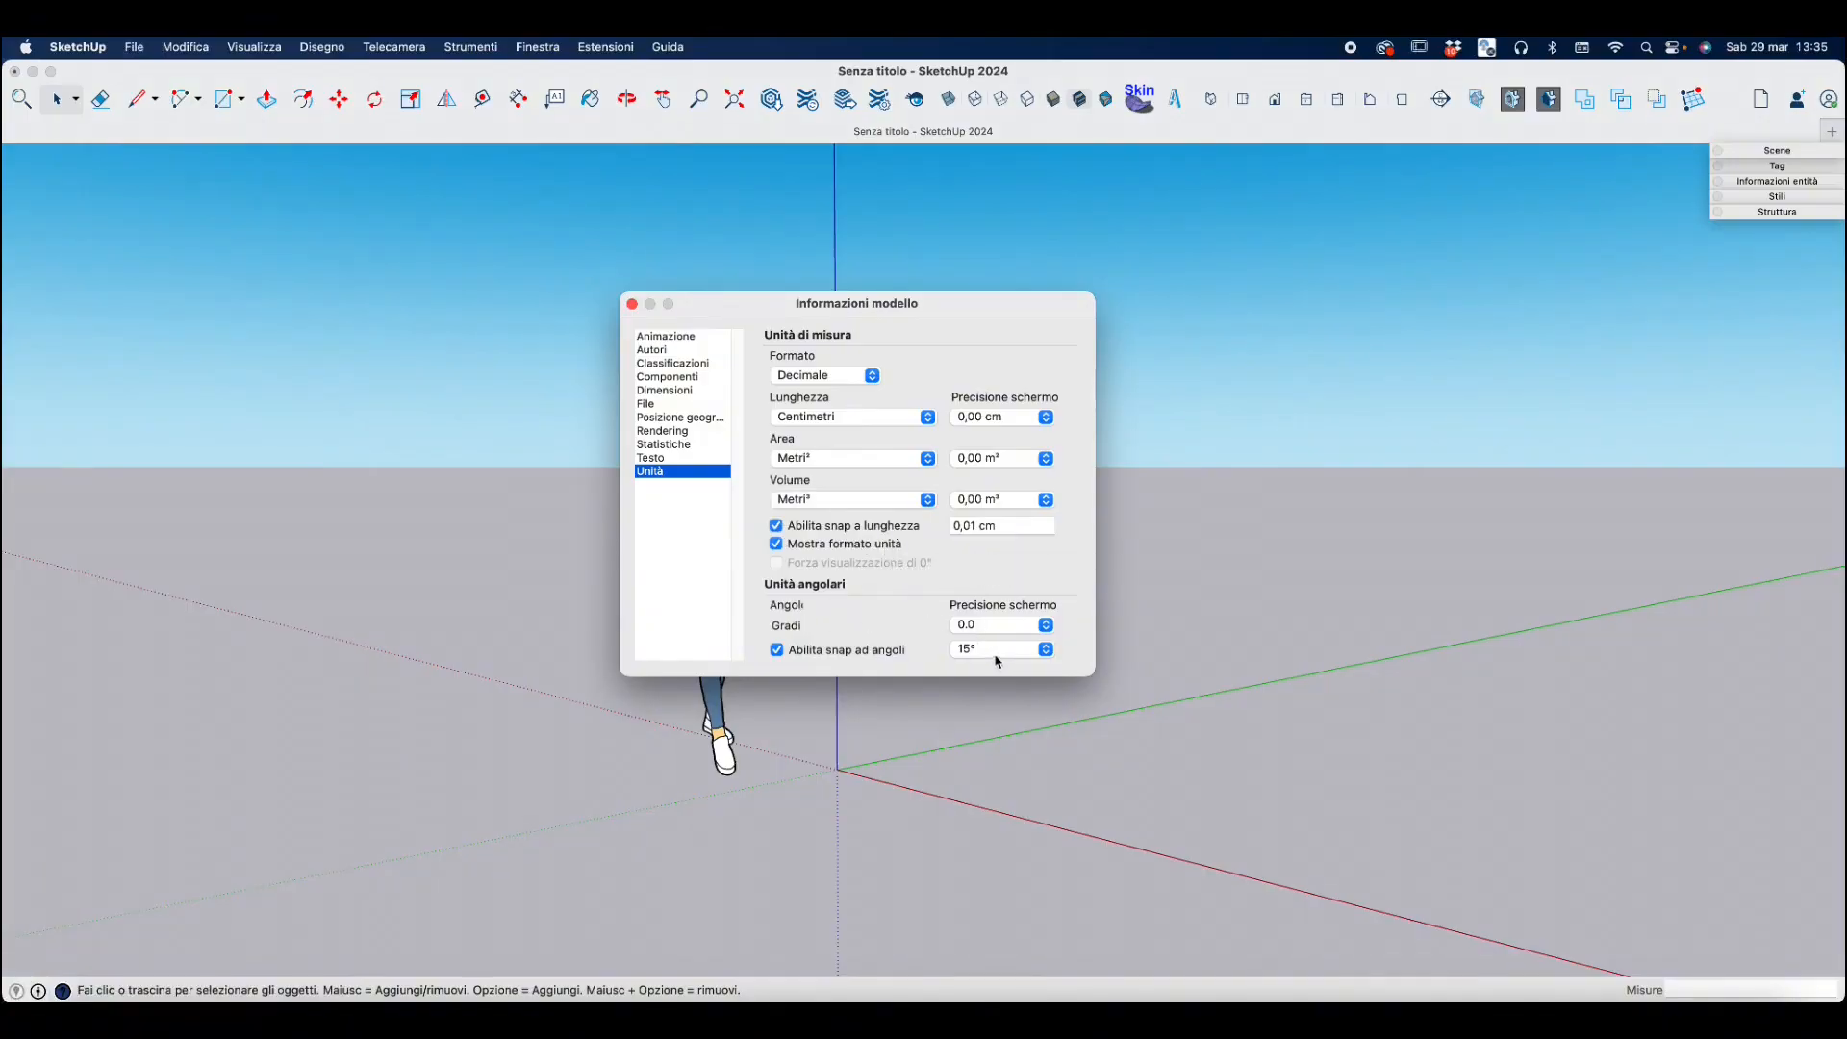
click(632, 305)
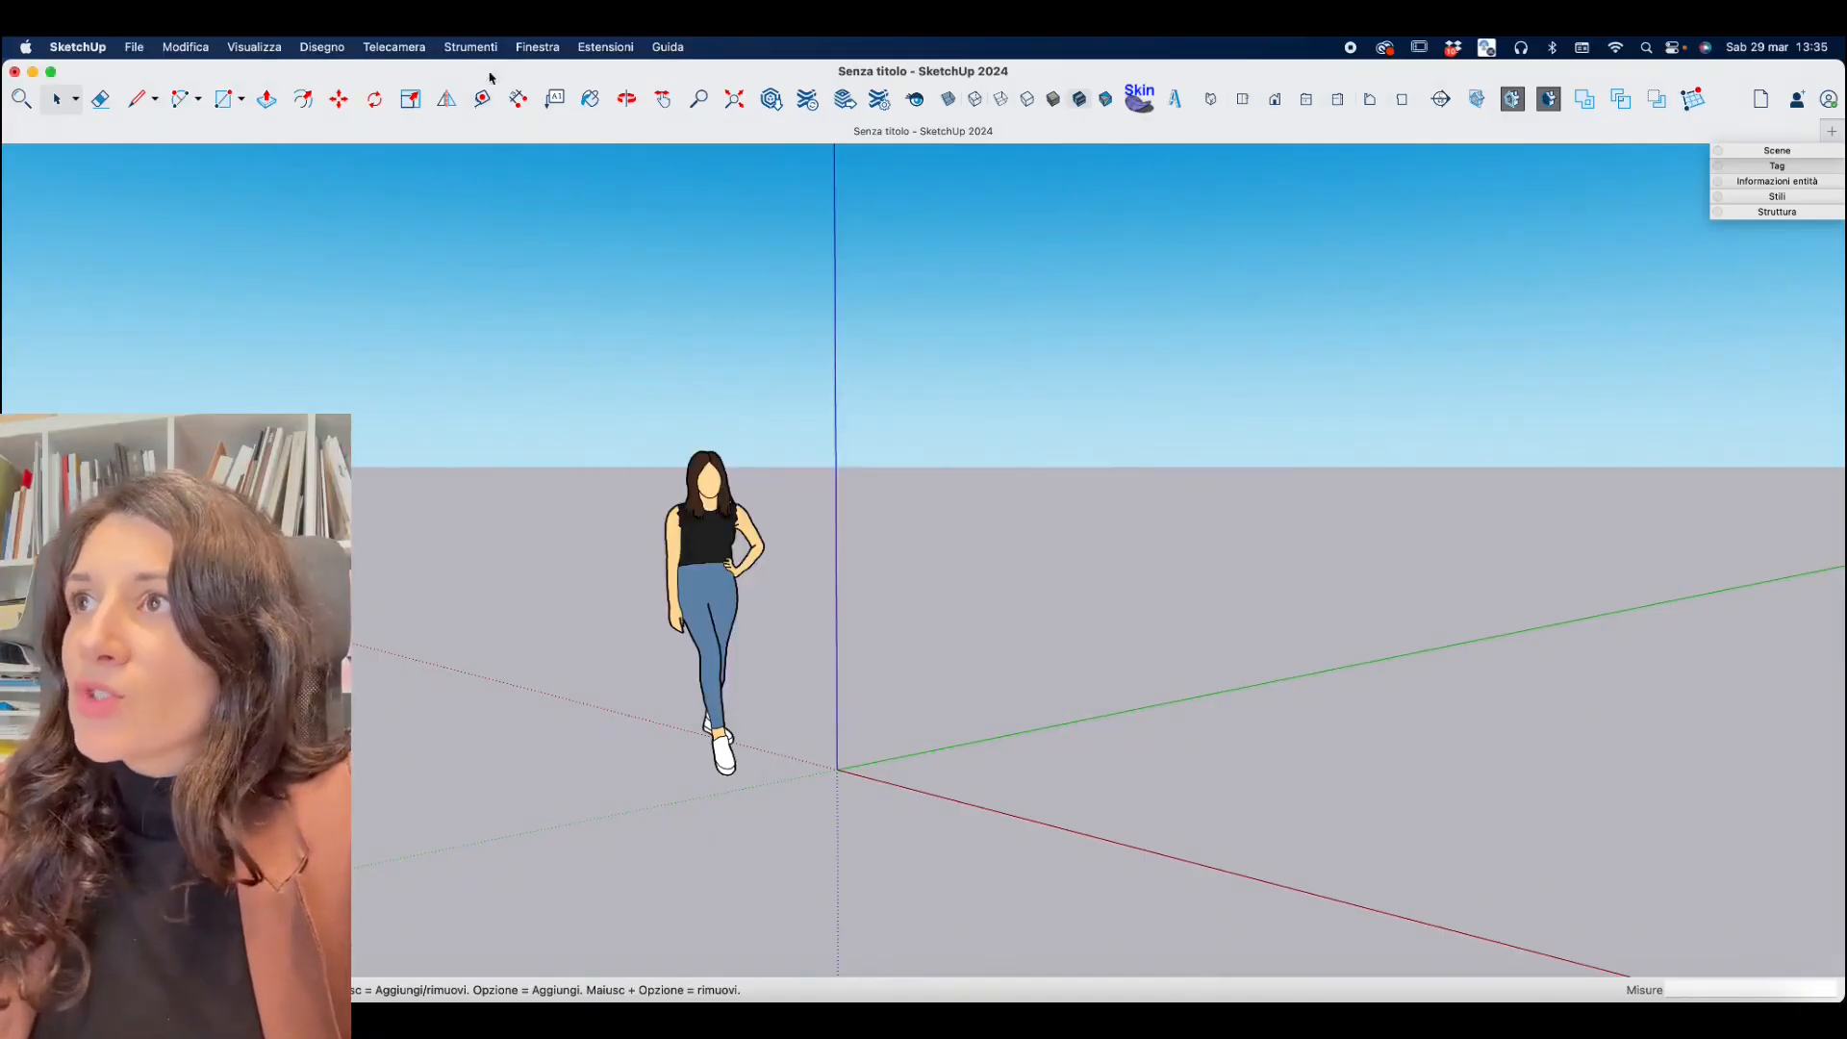
Set the camera's field of view to 65 degrees.
click(390, 53)
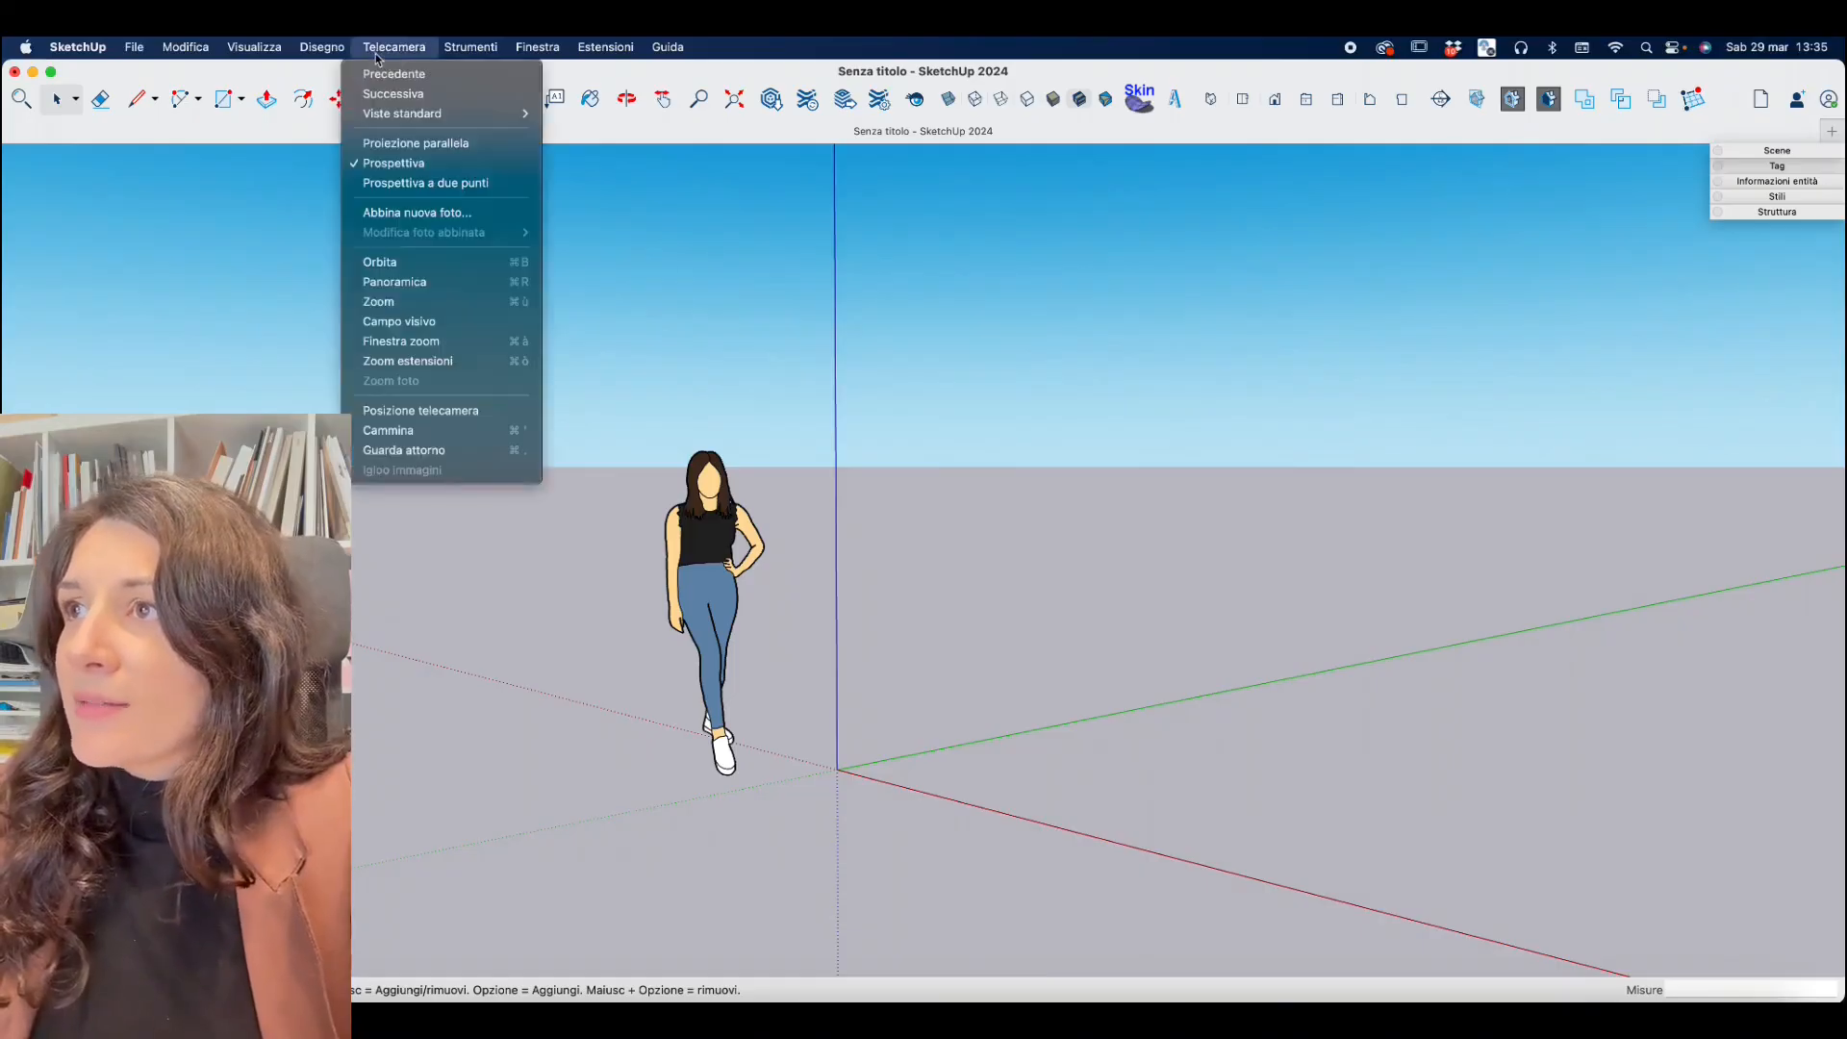
click(375, 324)
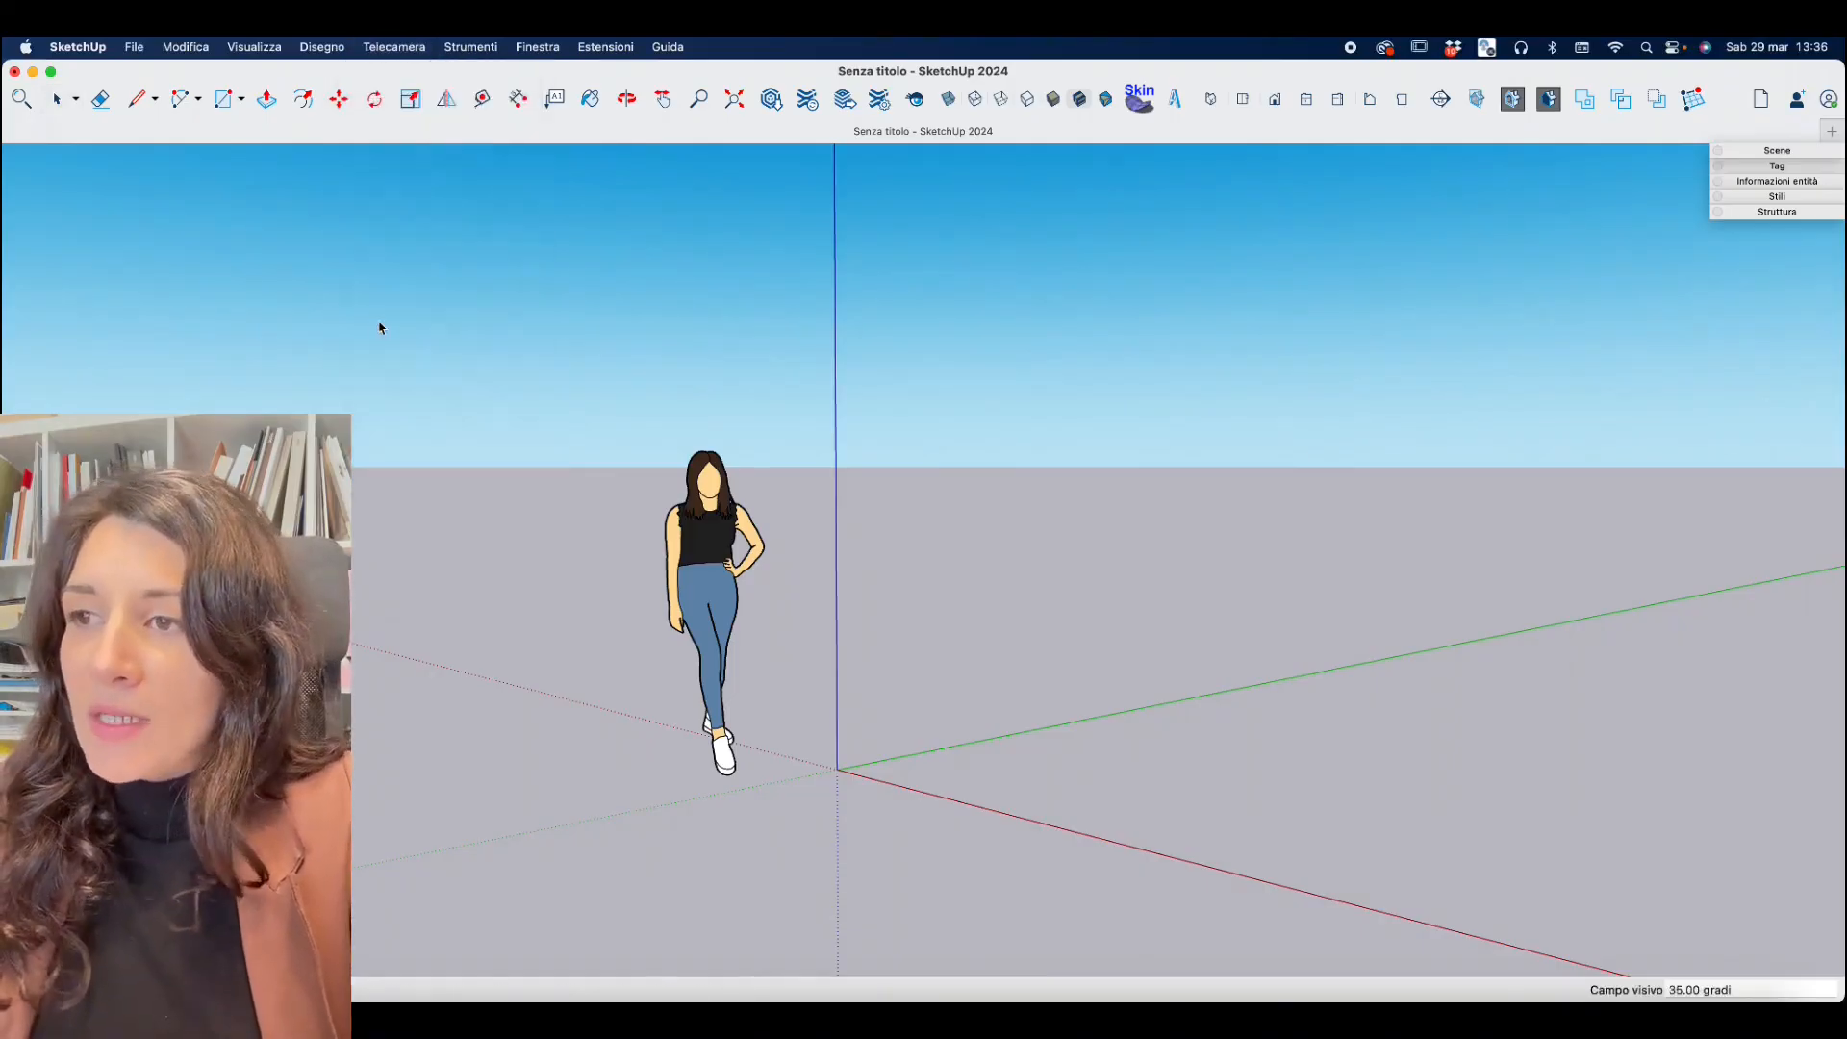
click(1680, 988)
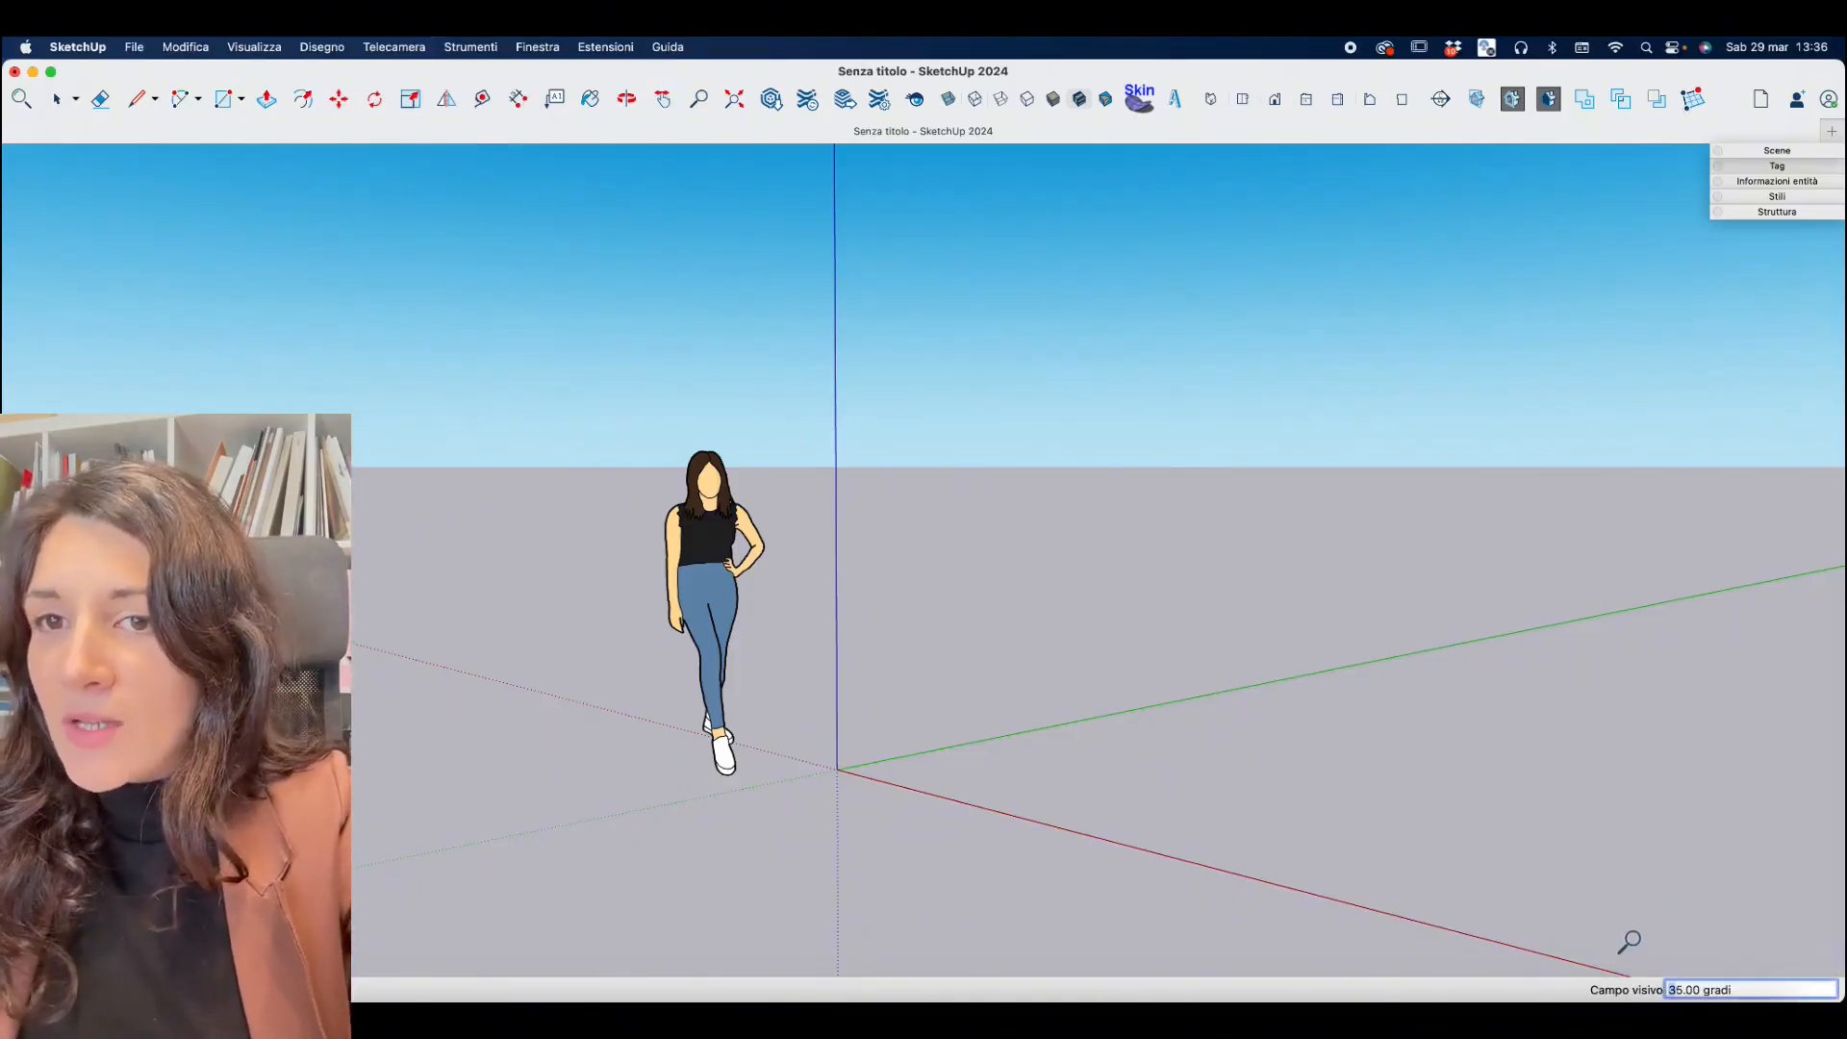
key(BackSpace)
text(6)
key(Return)
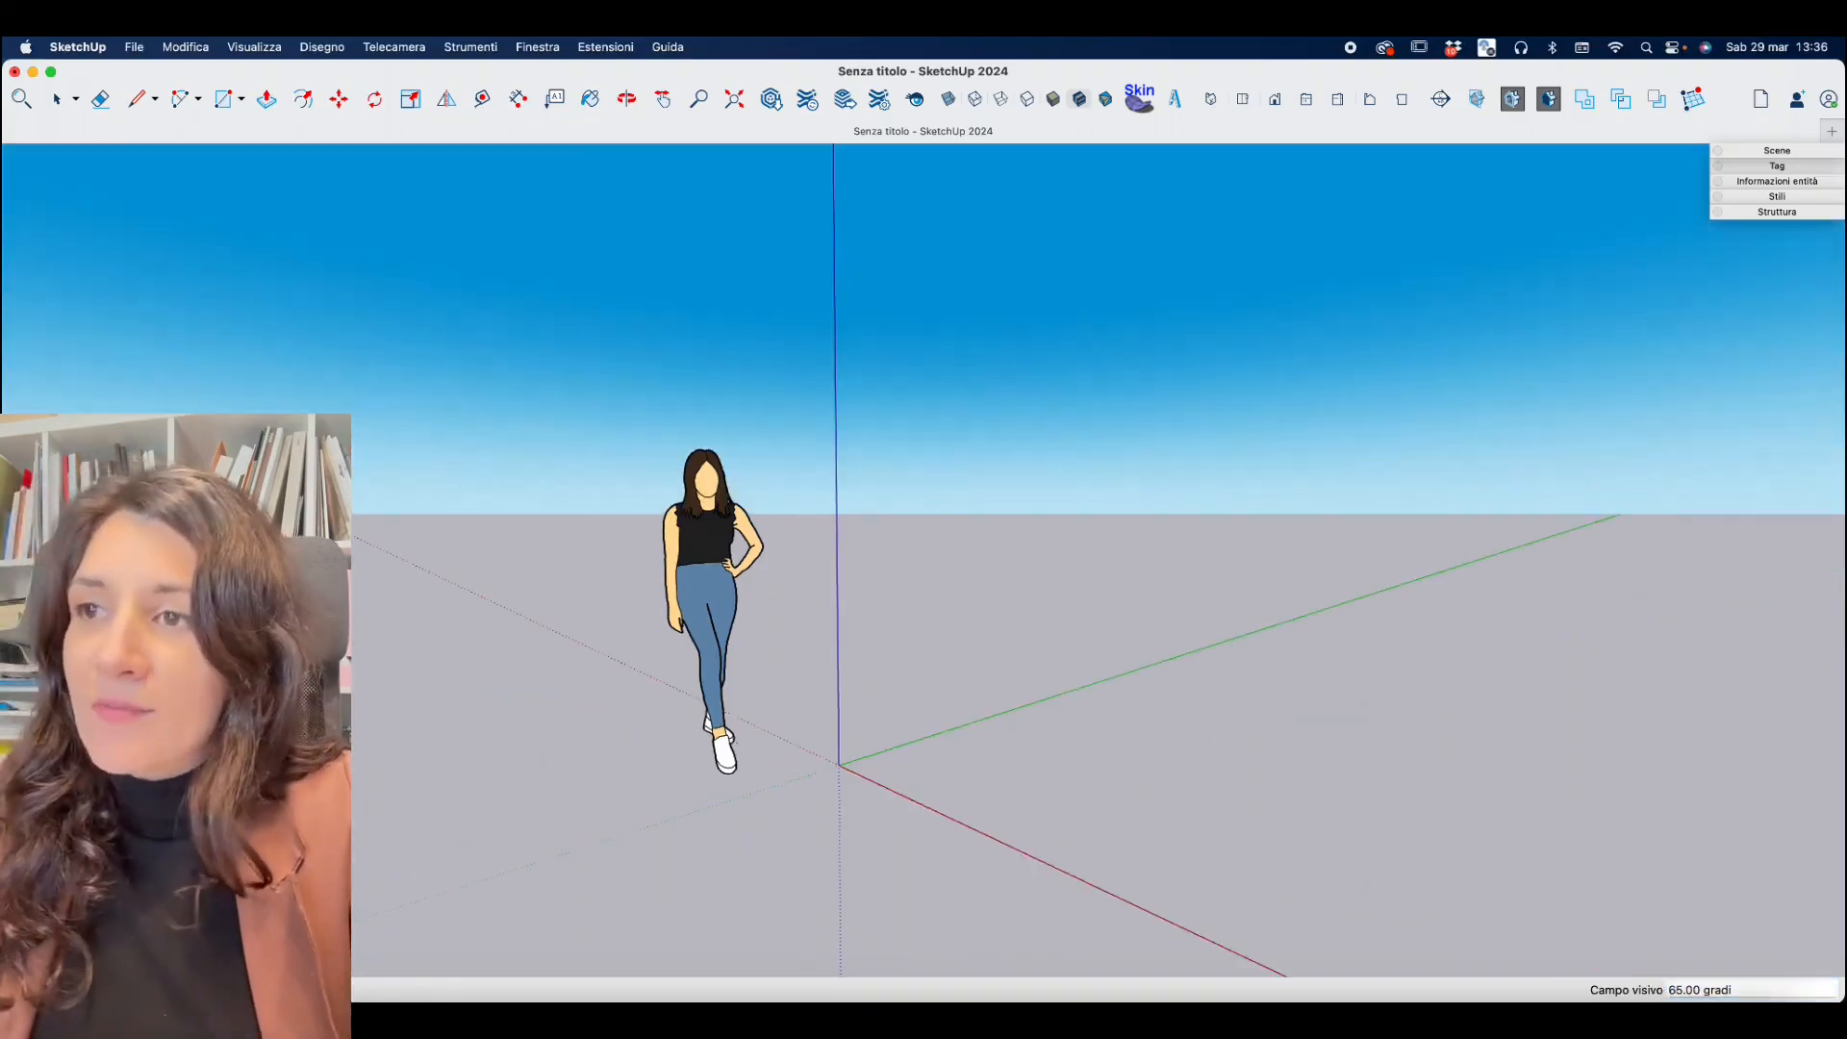
mouse_move(983, 569)
middle_down()
mouse_move(1121, 557)
mouse_move(962, 565)
mouse_move(891, 696)
mouse_move(927, 613)
mouse_move(915, 442)
mouse_move(1250, 586)
middle_up()
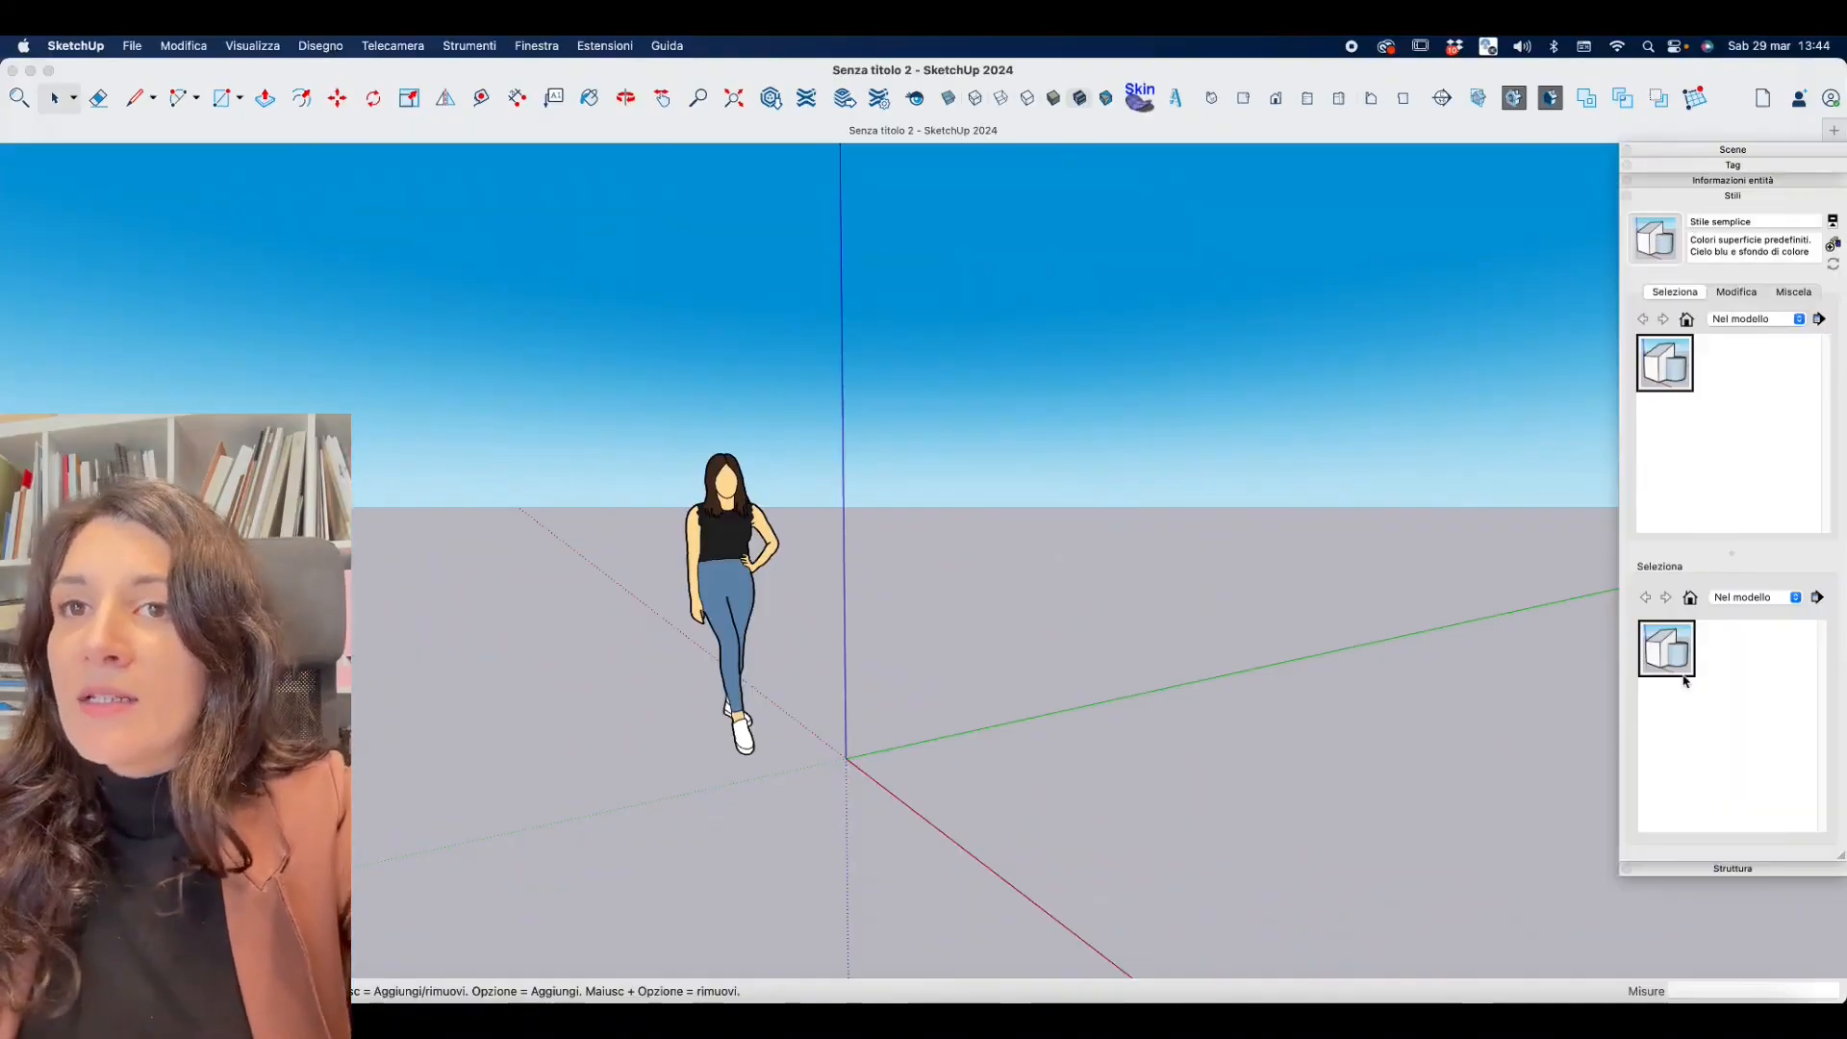
Browse the Stili library in the secondary style browser and open the Stili assortiti collection.
click(1794, 597)
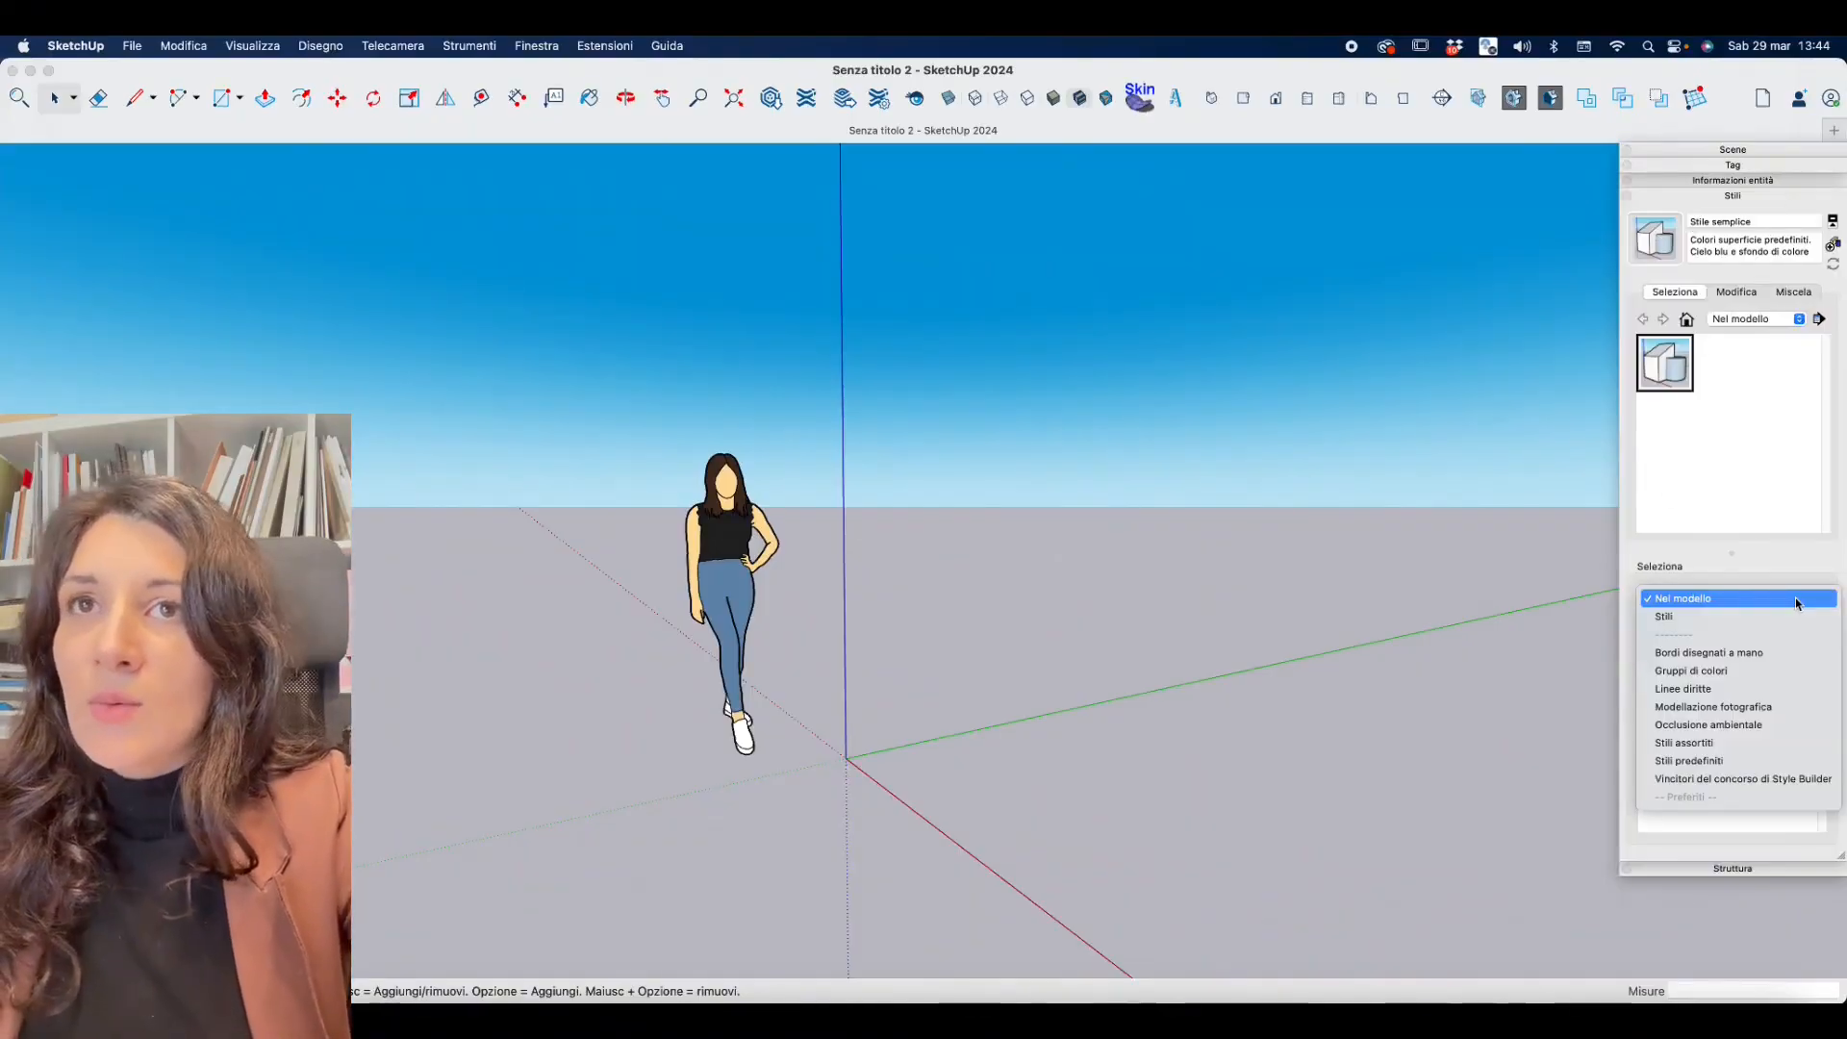
click(1784, 618)
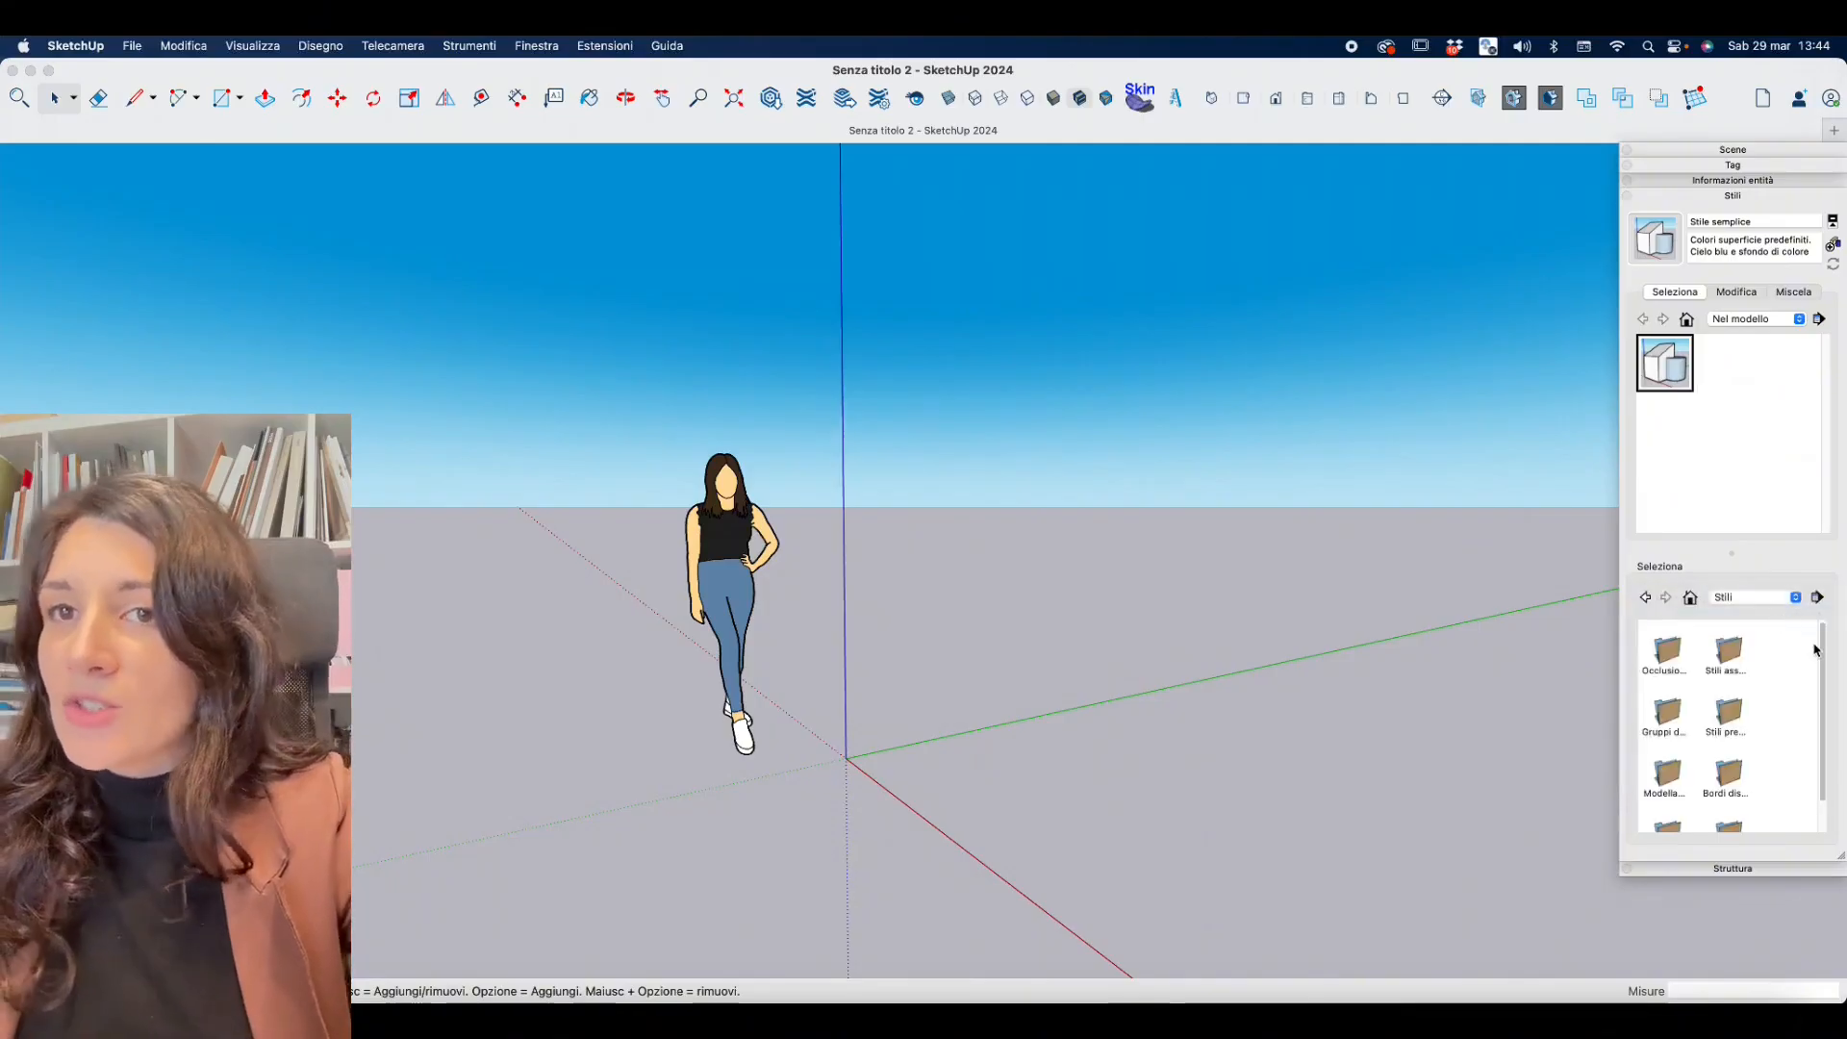
scroll(1814, 654, down, 2)
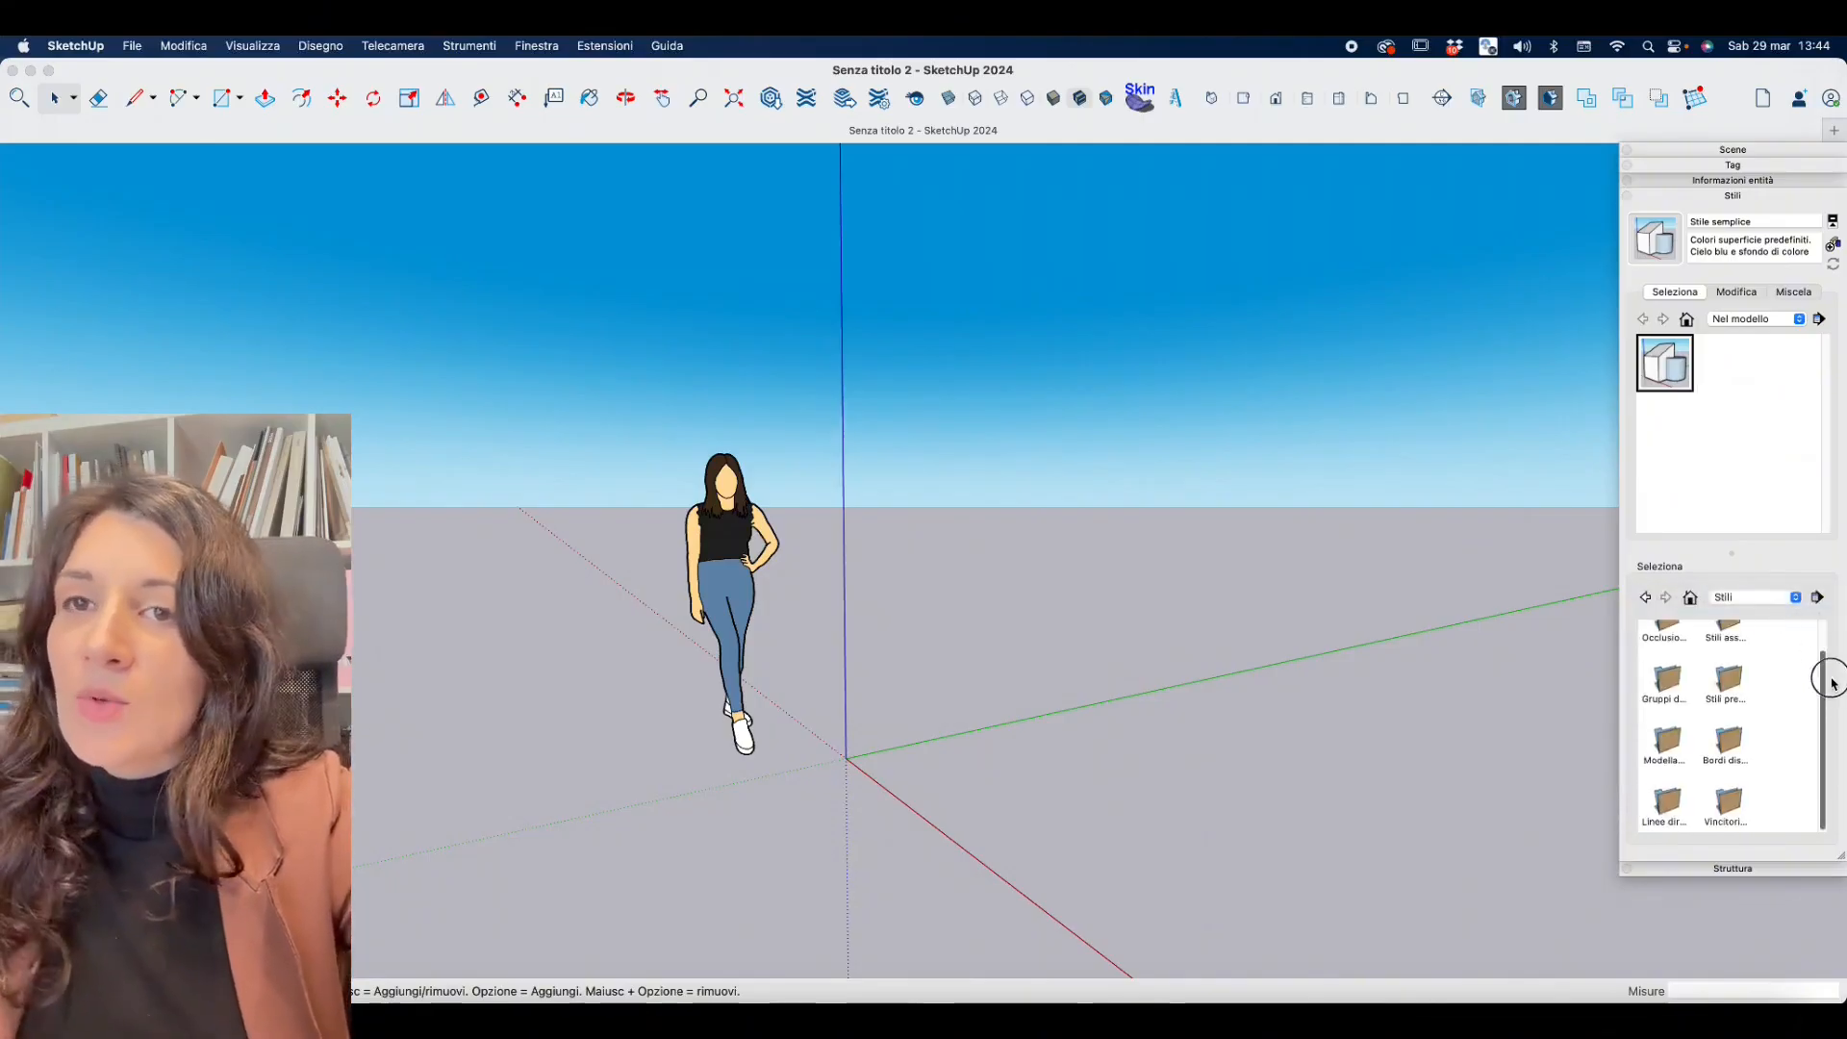
scroll(1828, 684, up, 2)
double_click(1728, 652)
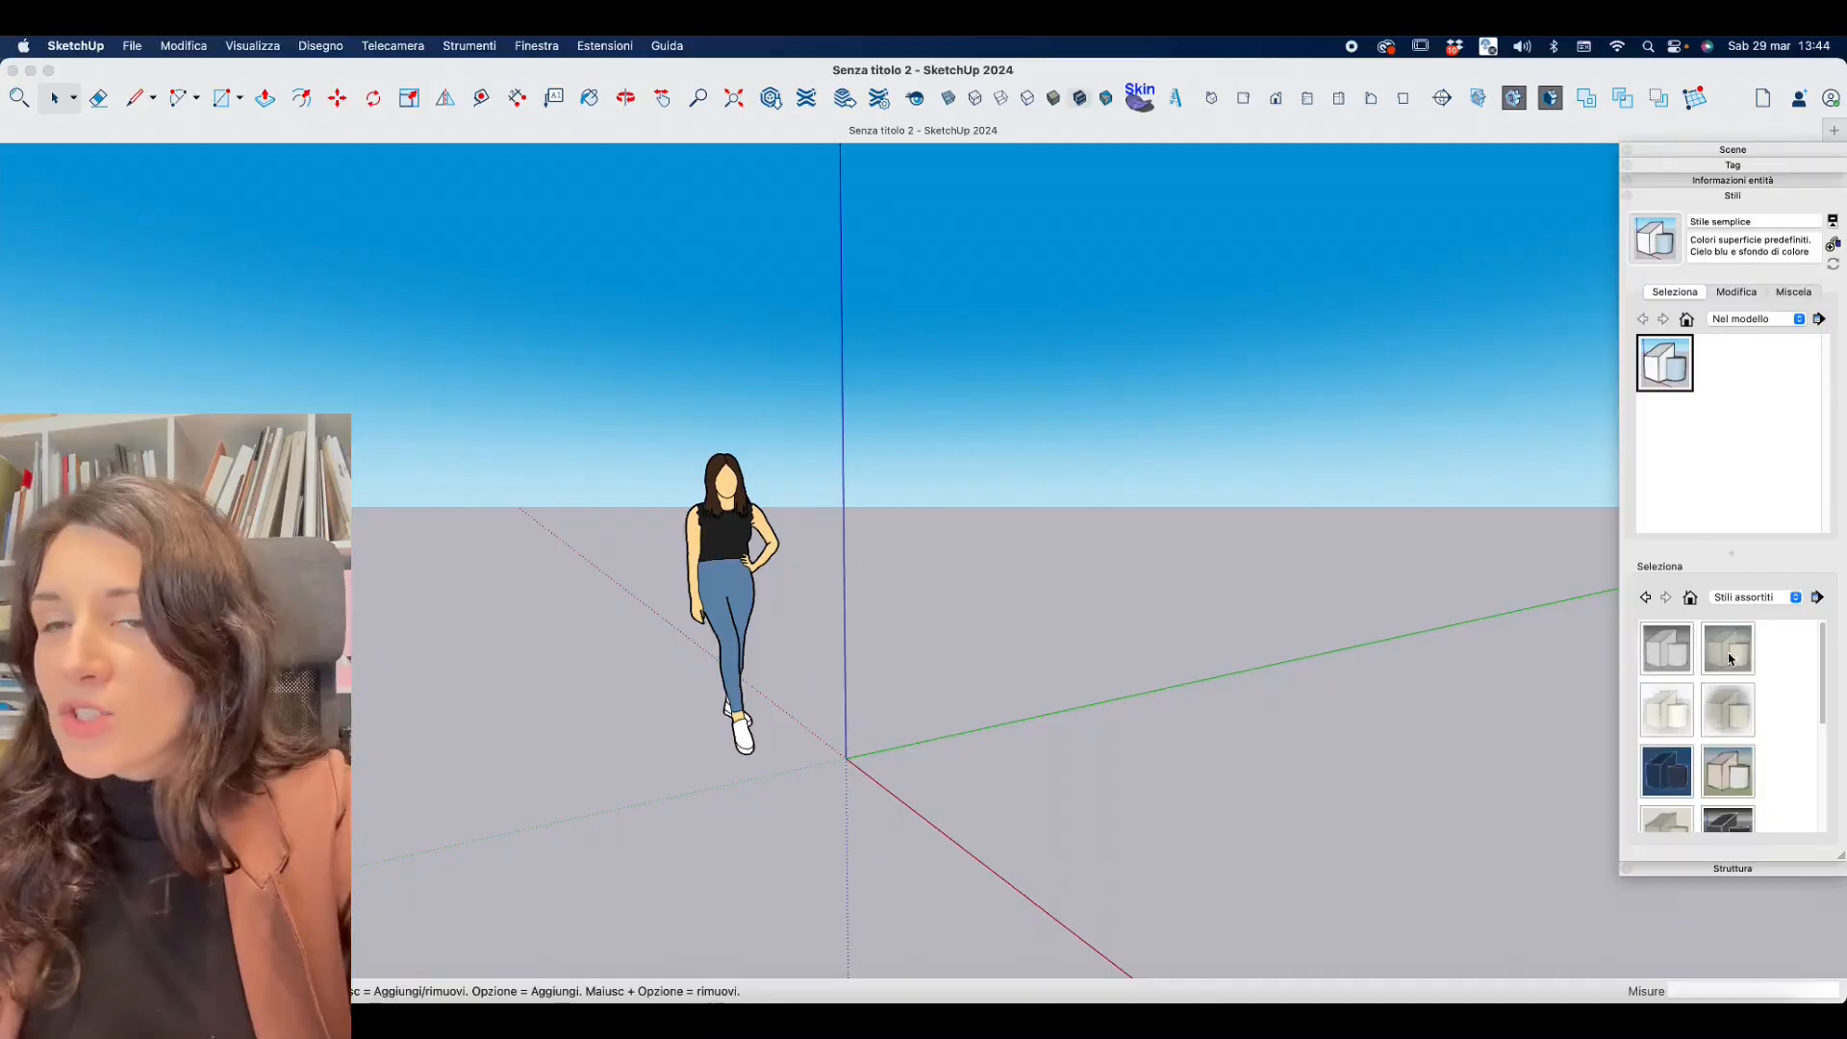
Try the Sfumato PSO style and the whiteboard marker style (Lavagna bianca con pennarello) on the model.
click(1729, 725)
scroll(1760, 733, down, 4)
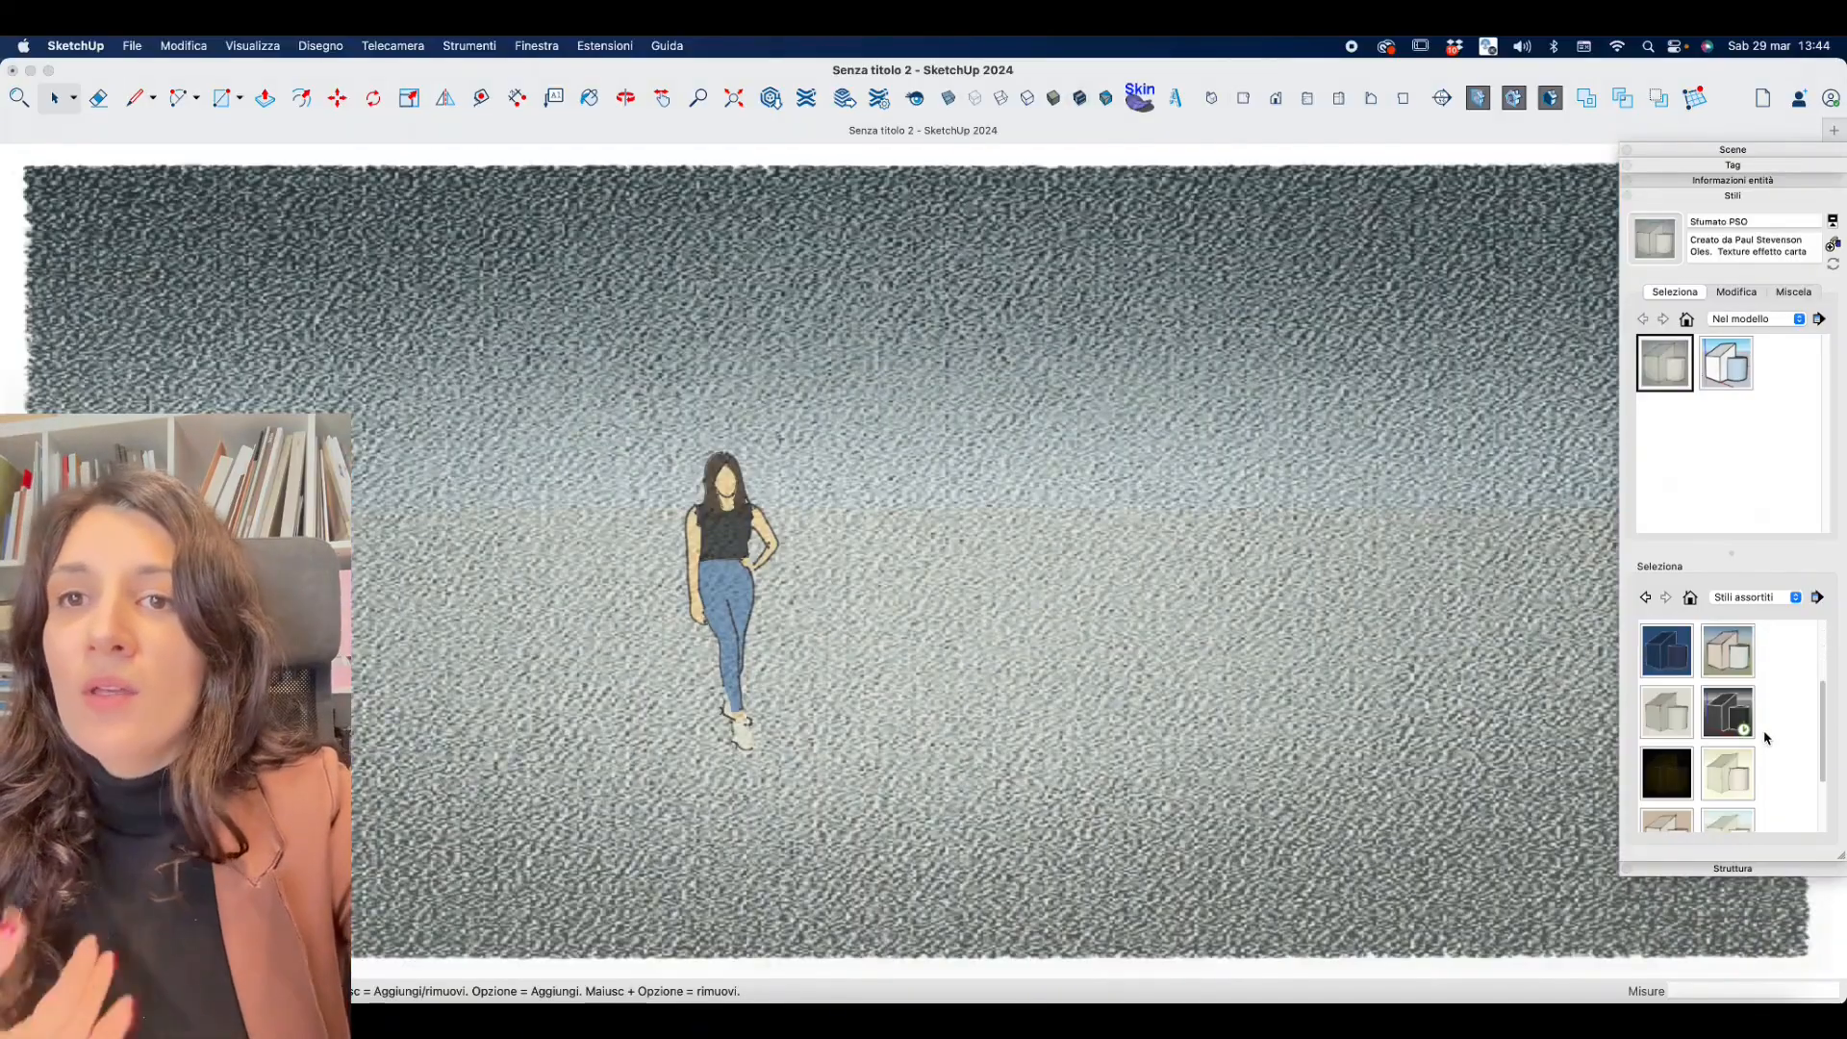
click(1644, 806)
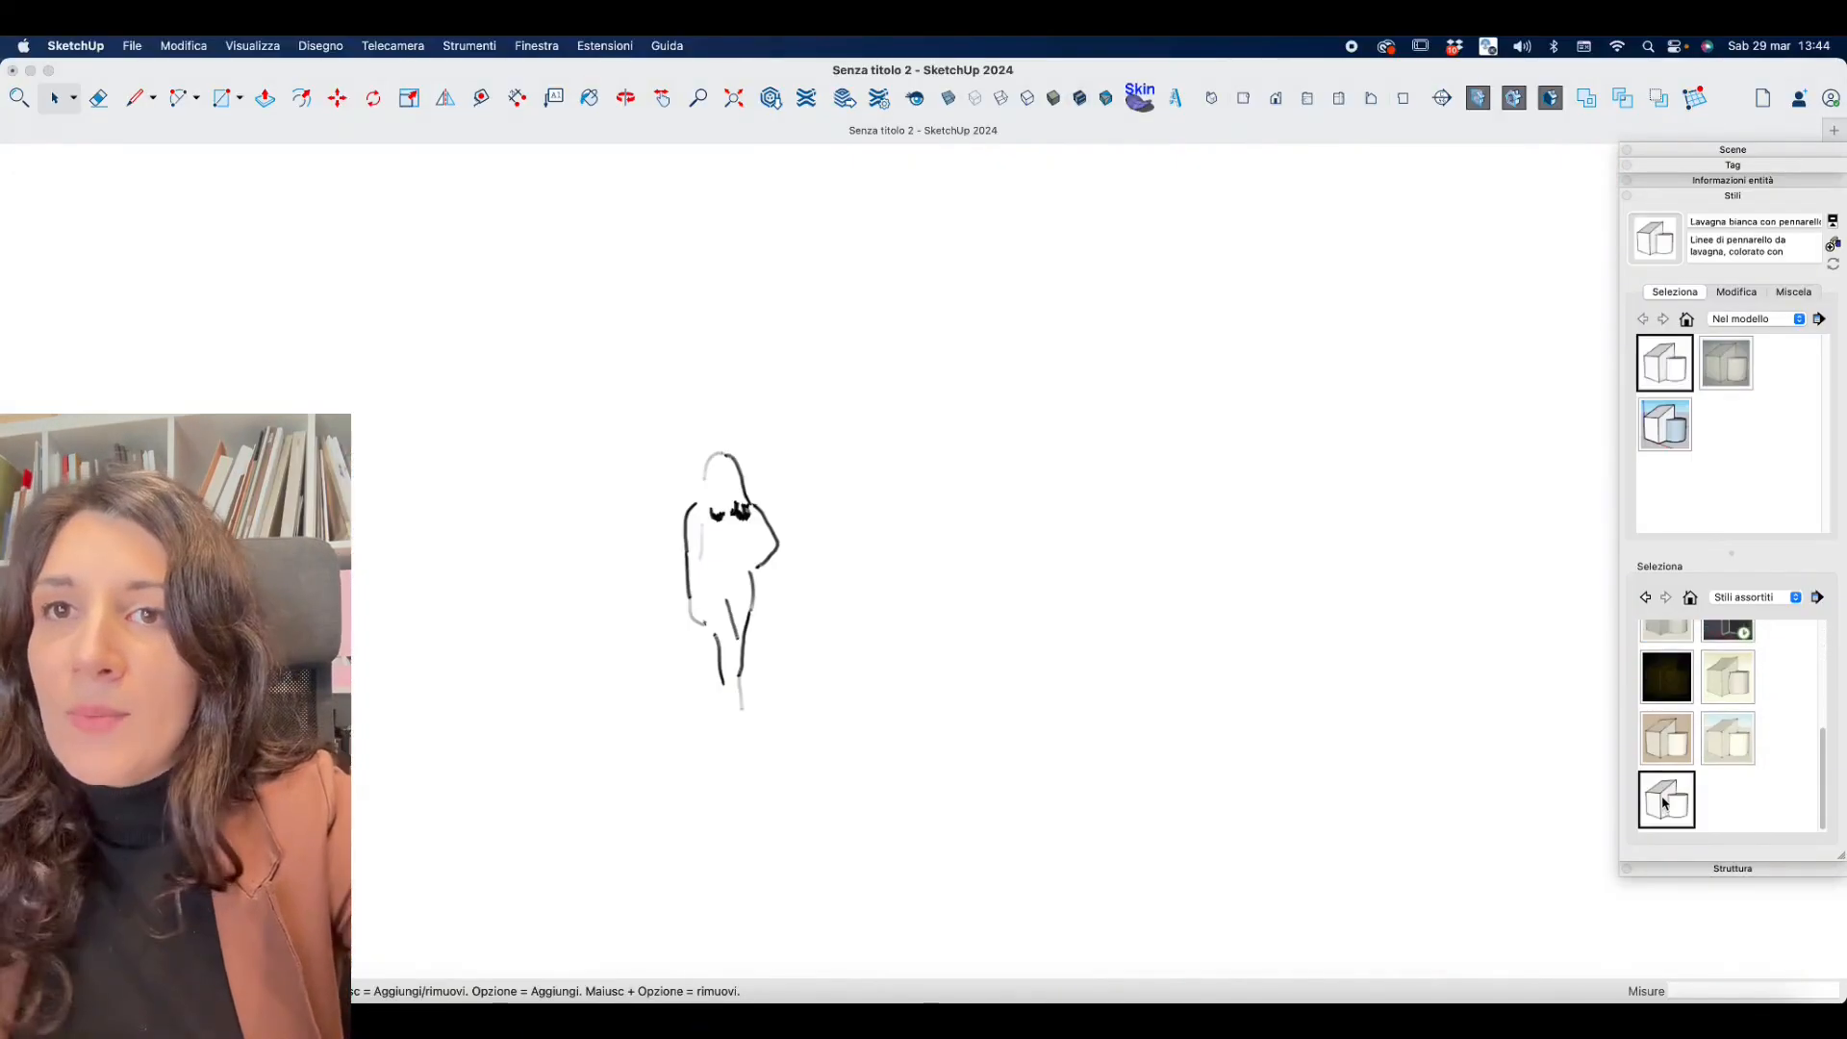
scroll(1722, 764, up, 4)
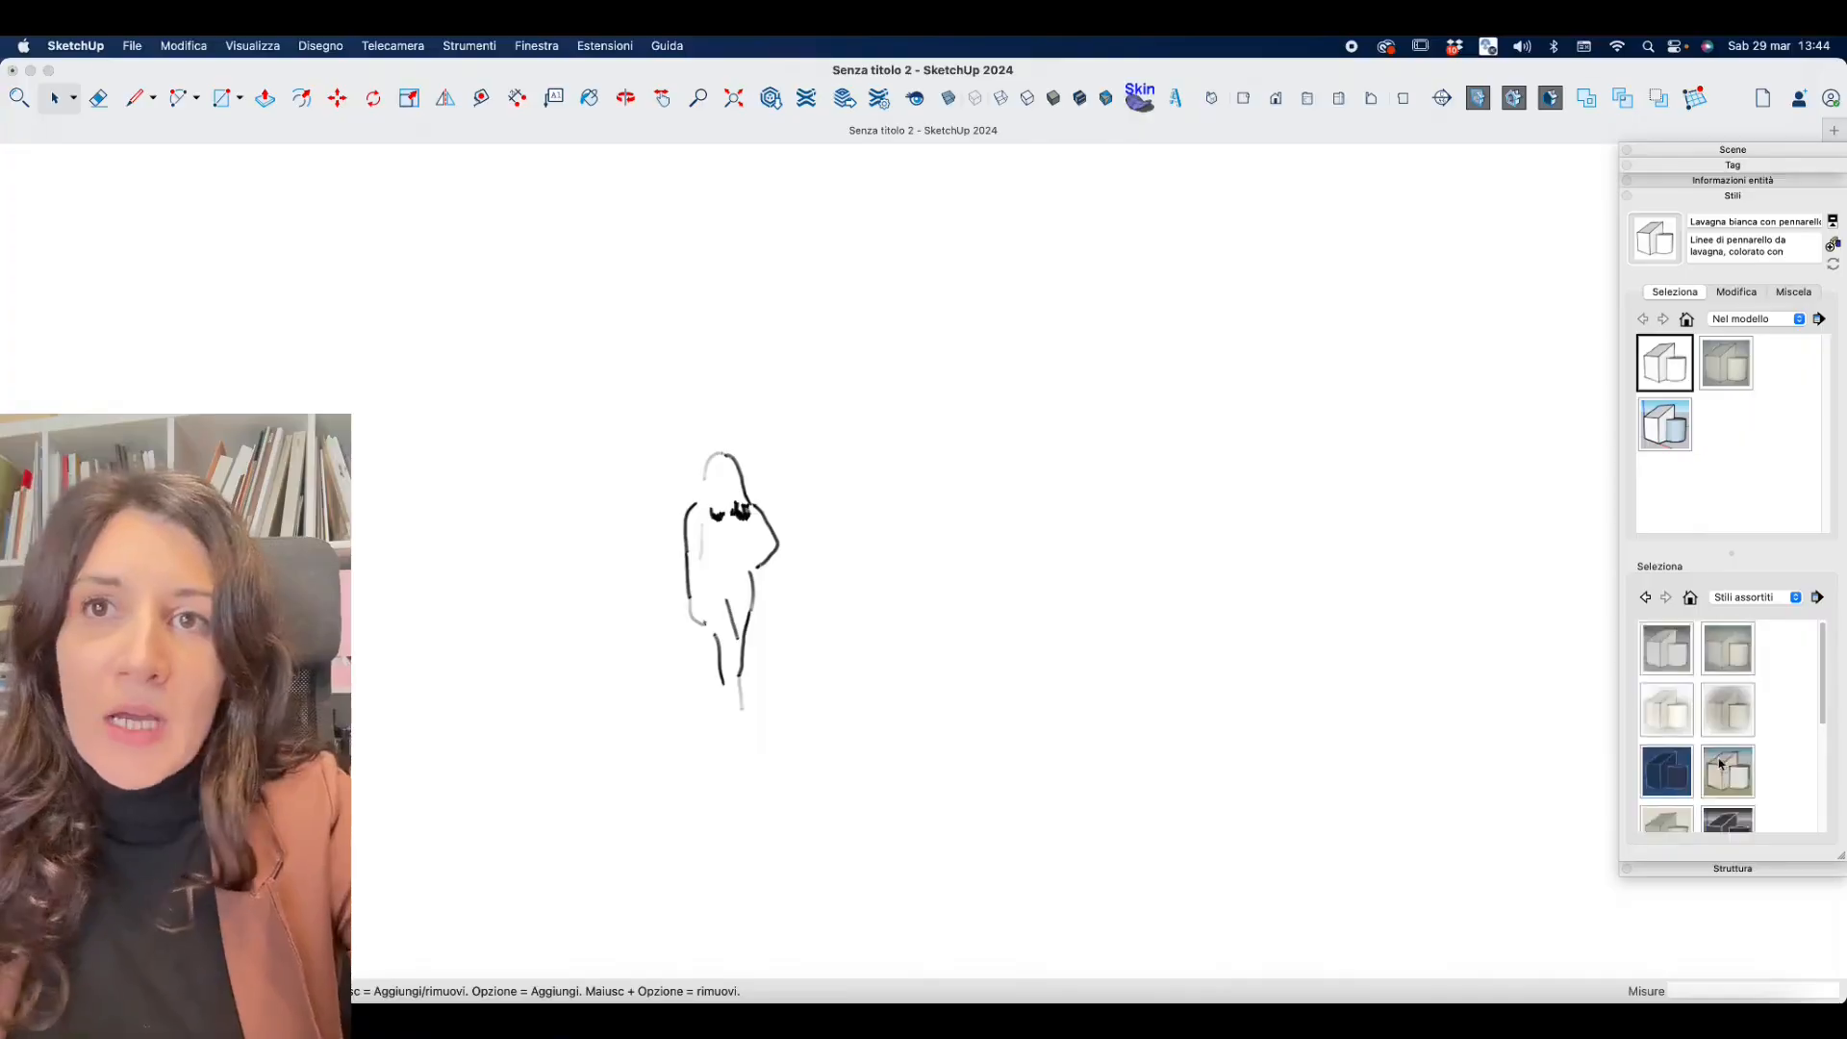
Reapply the Stile semplice style from the styles stored in the model.
click(1794, 598)
click(1785, 596)
click(1671, 428)
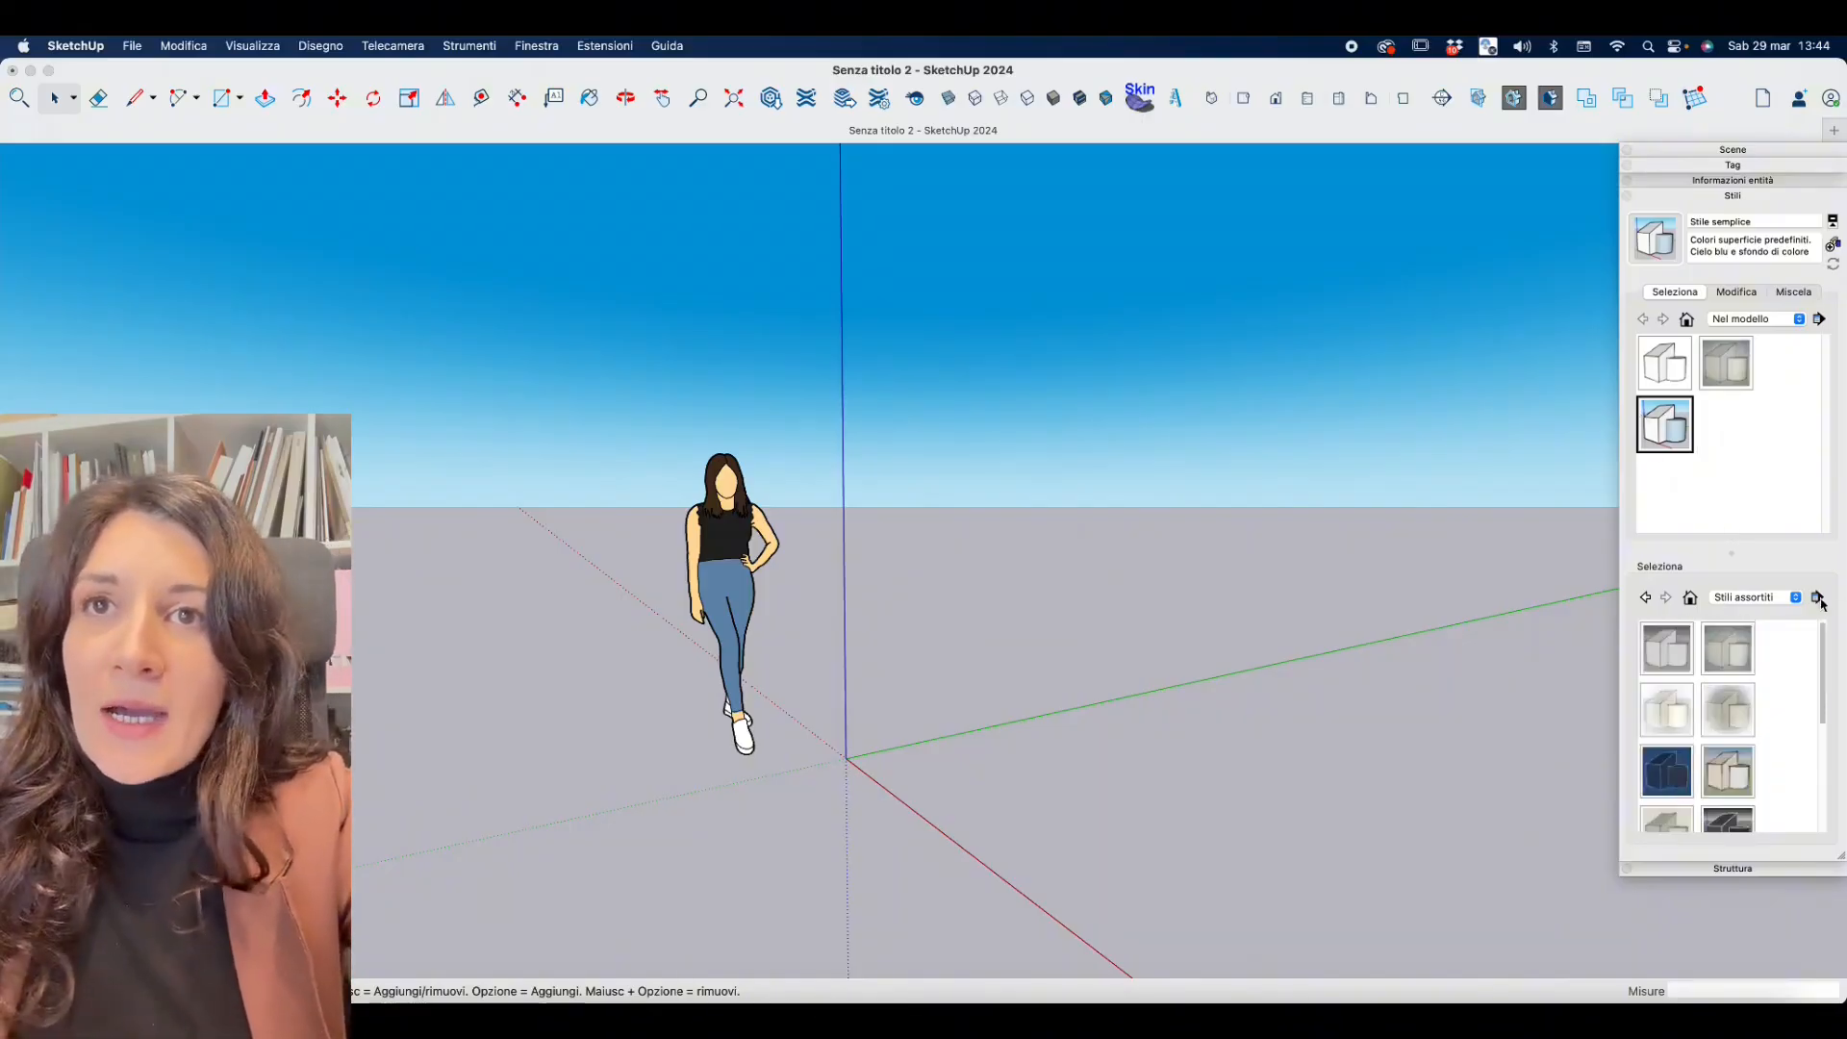
Set the profile thickness to 1 in the edge settings of the Stile semplice style.
click(1725, 294)
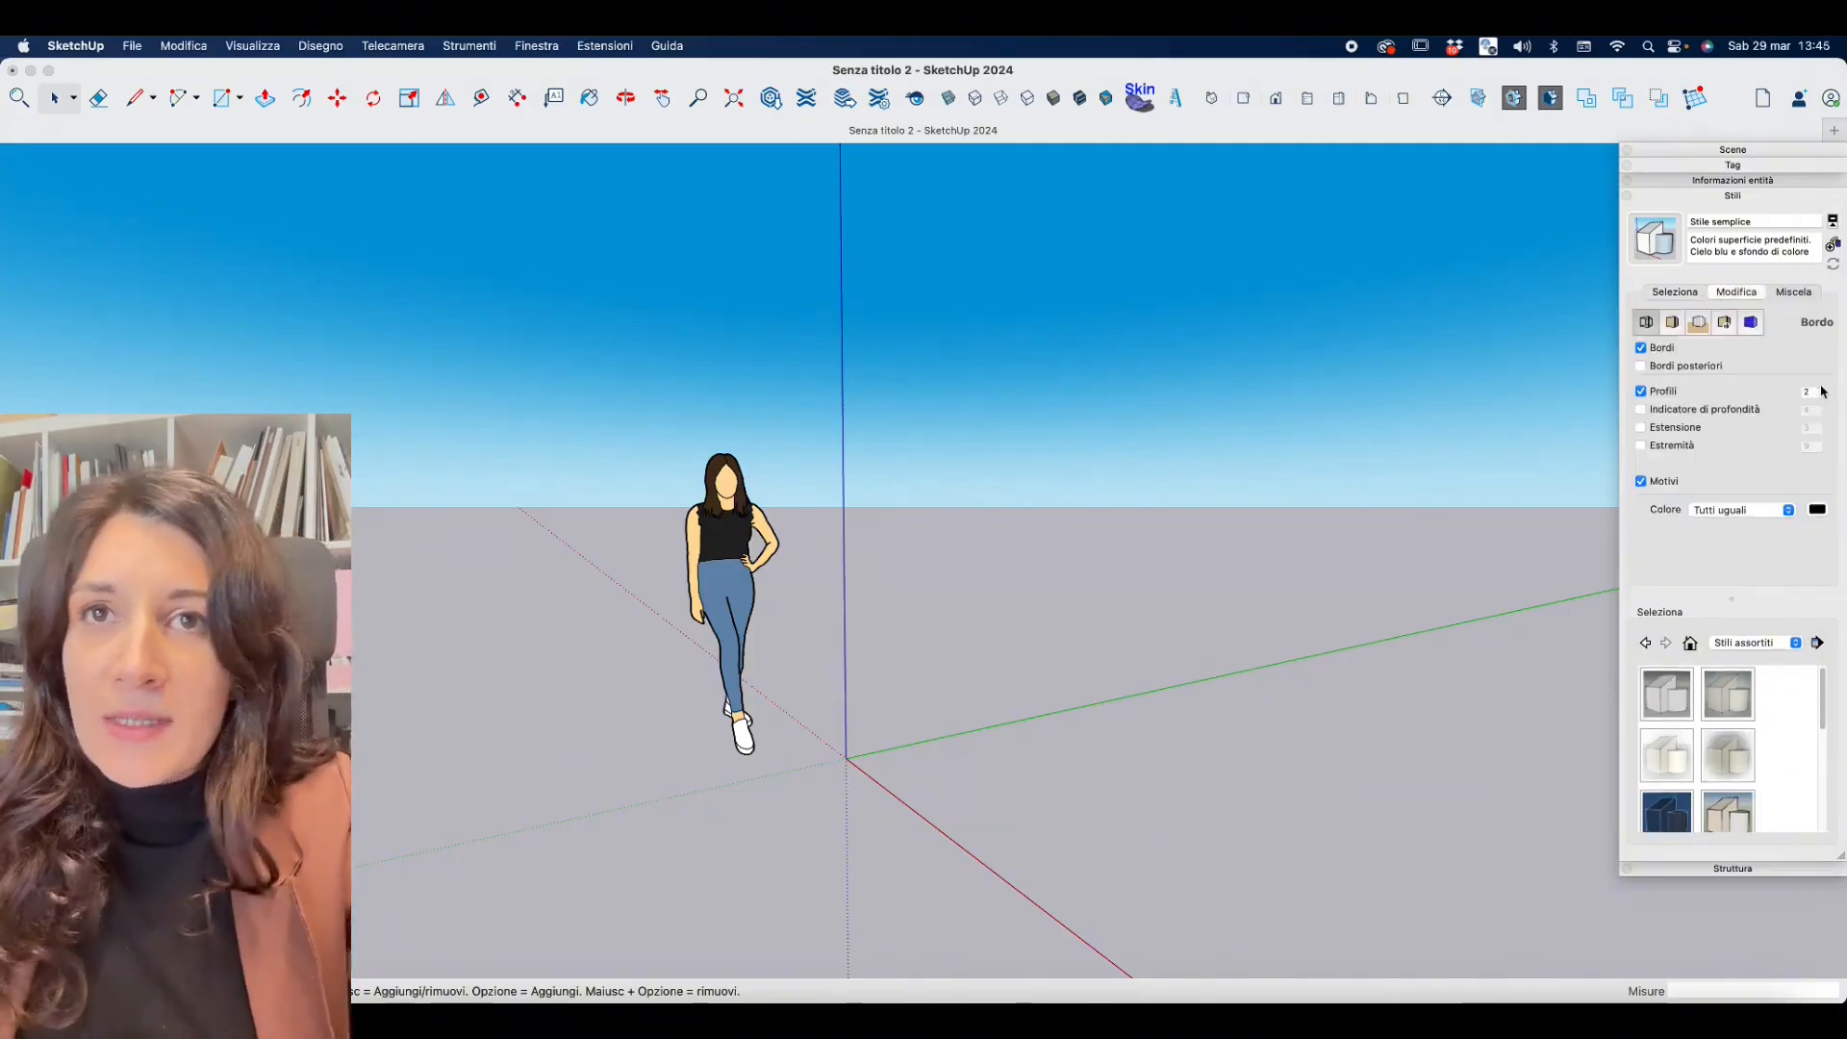
drag(1817, 393, 1779, 389)
text(1)
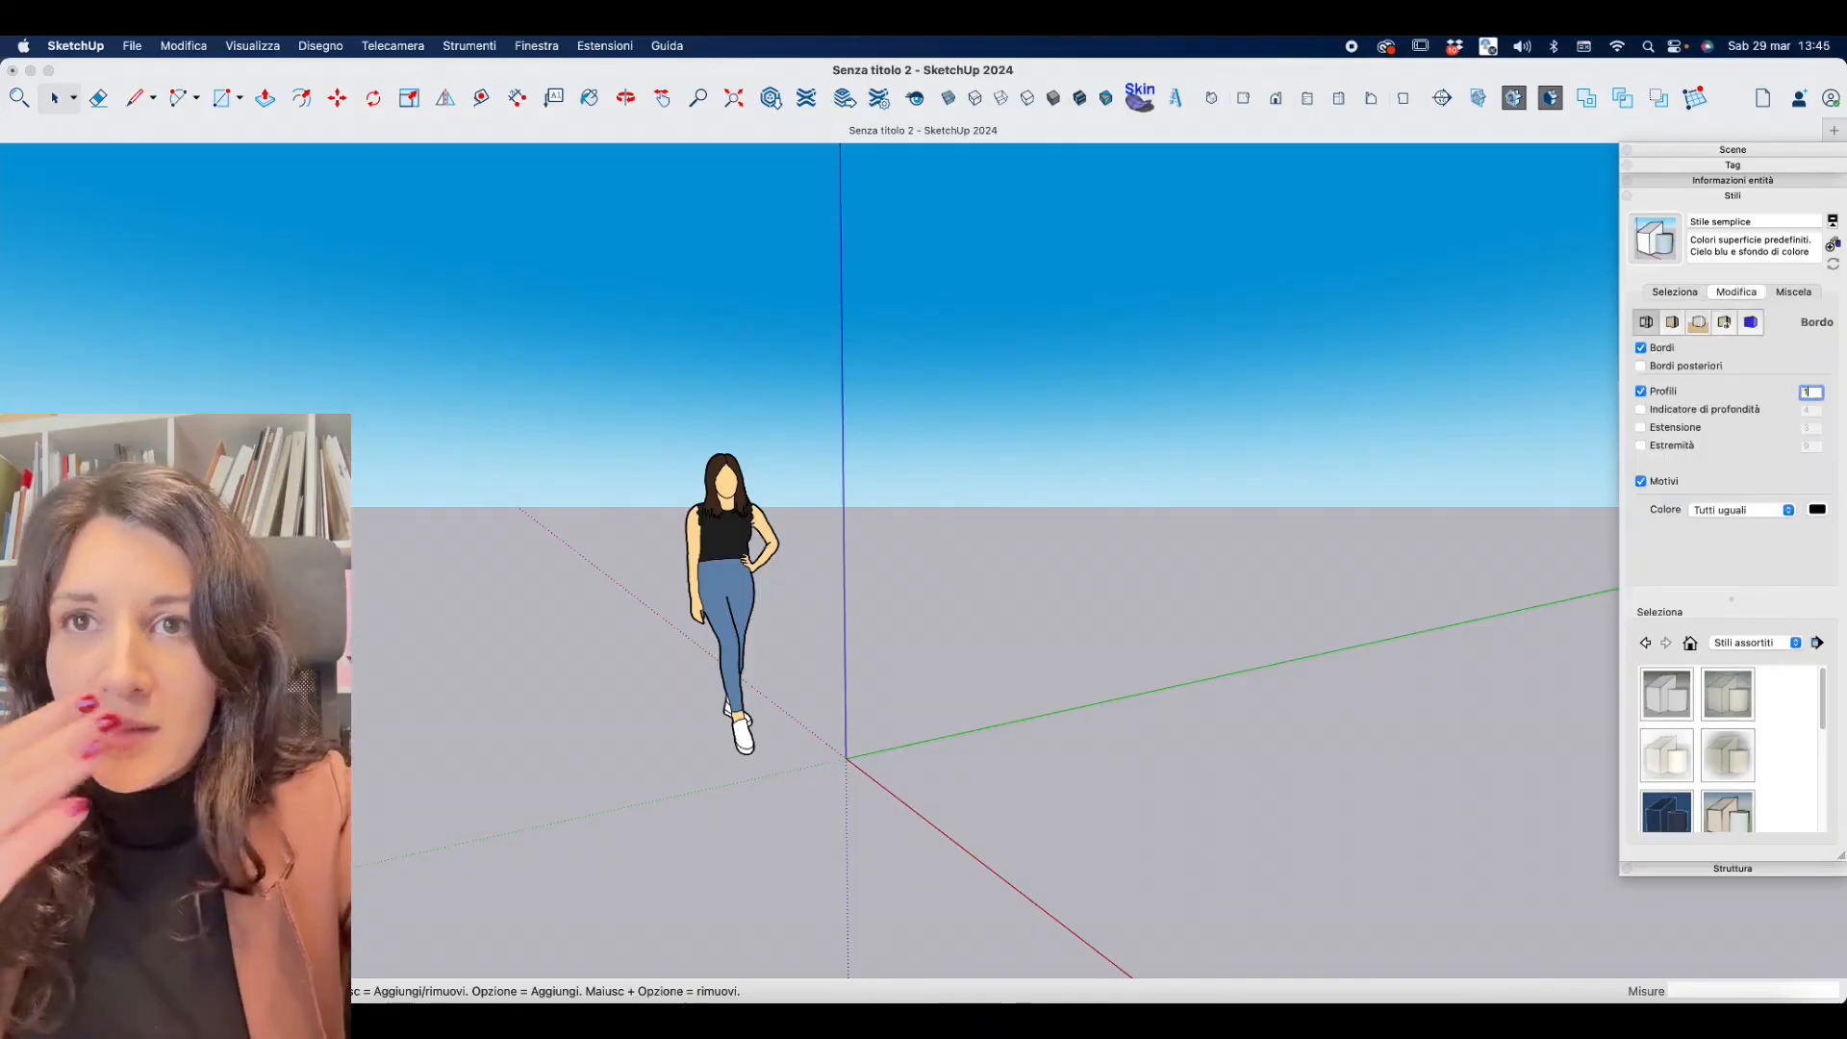
Try a near-white background colour in the style's background settings, and settle on a light grey instead.
click(1674, 324)
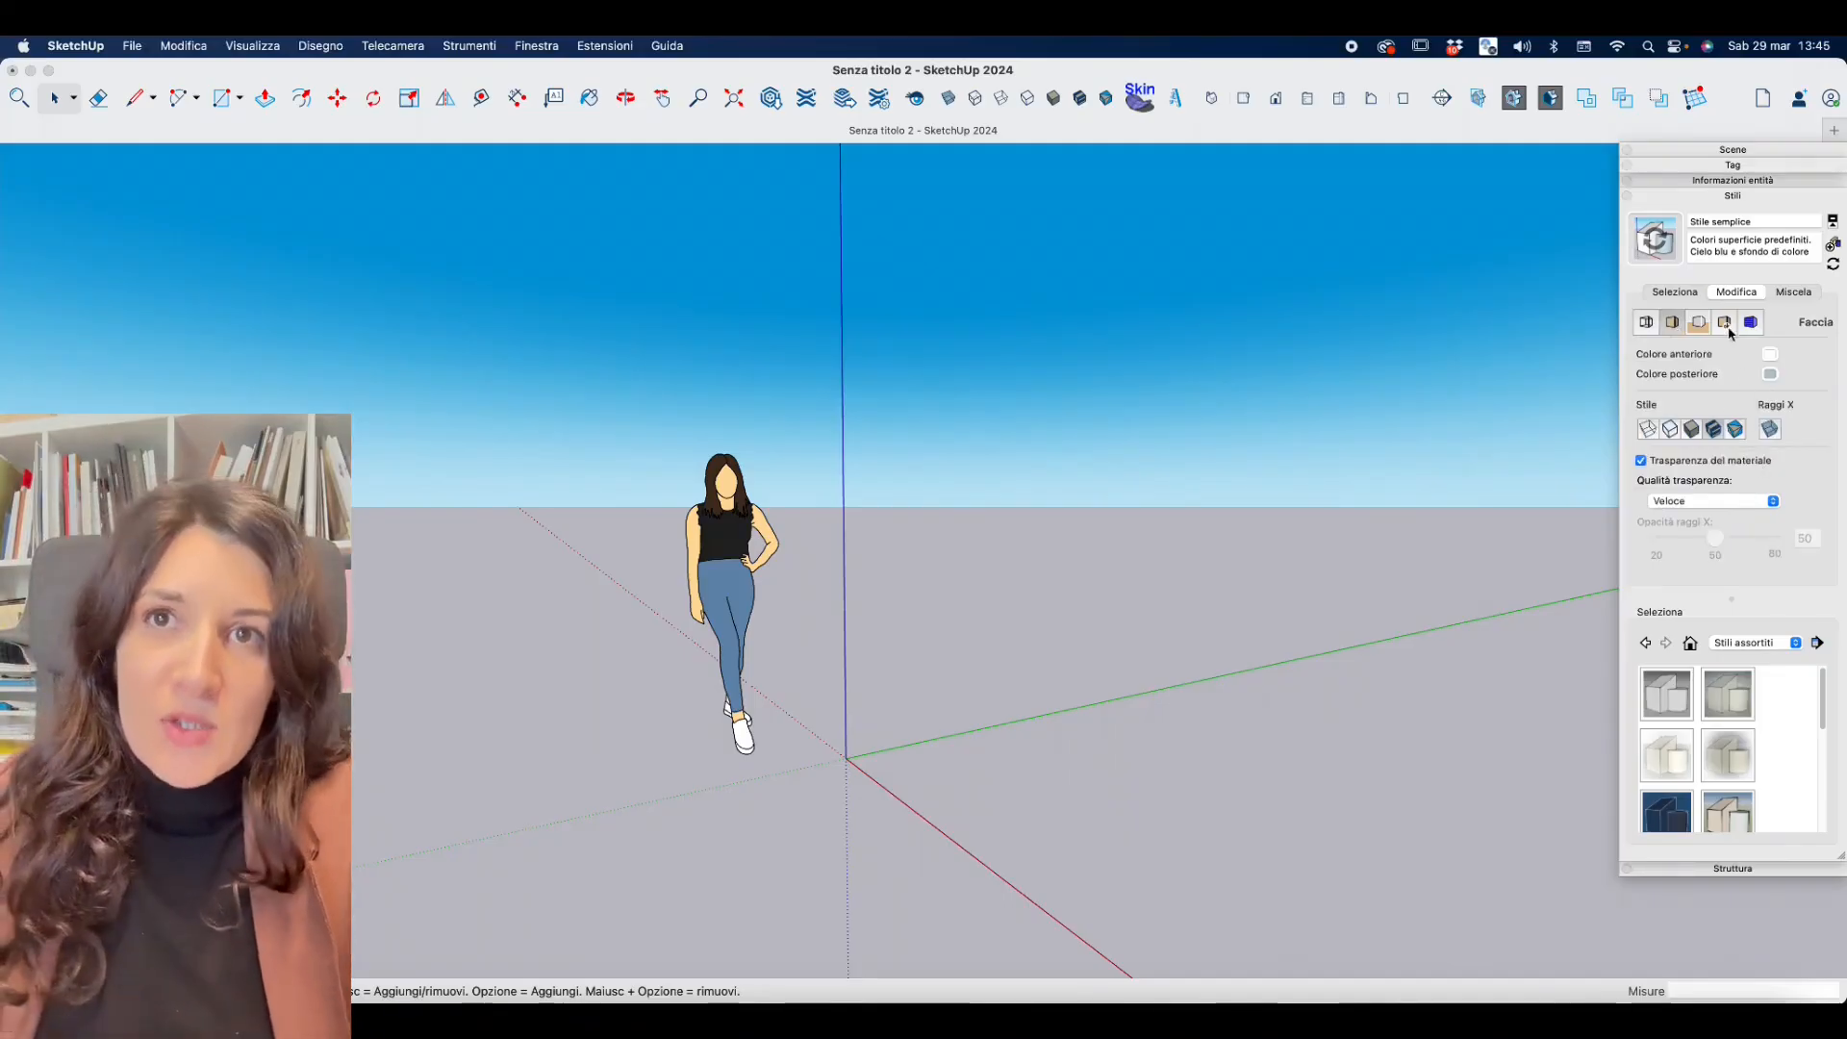
click(1698, 324)
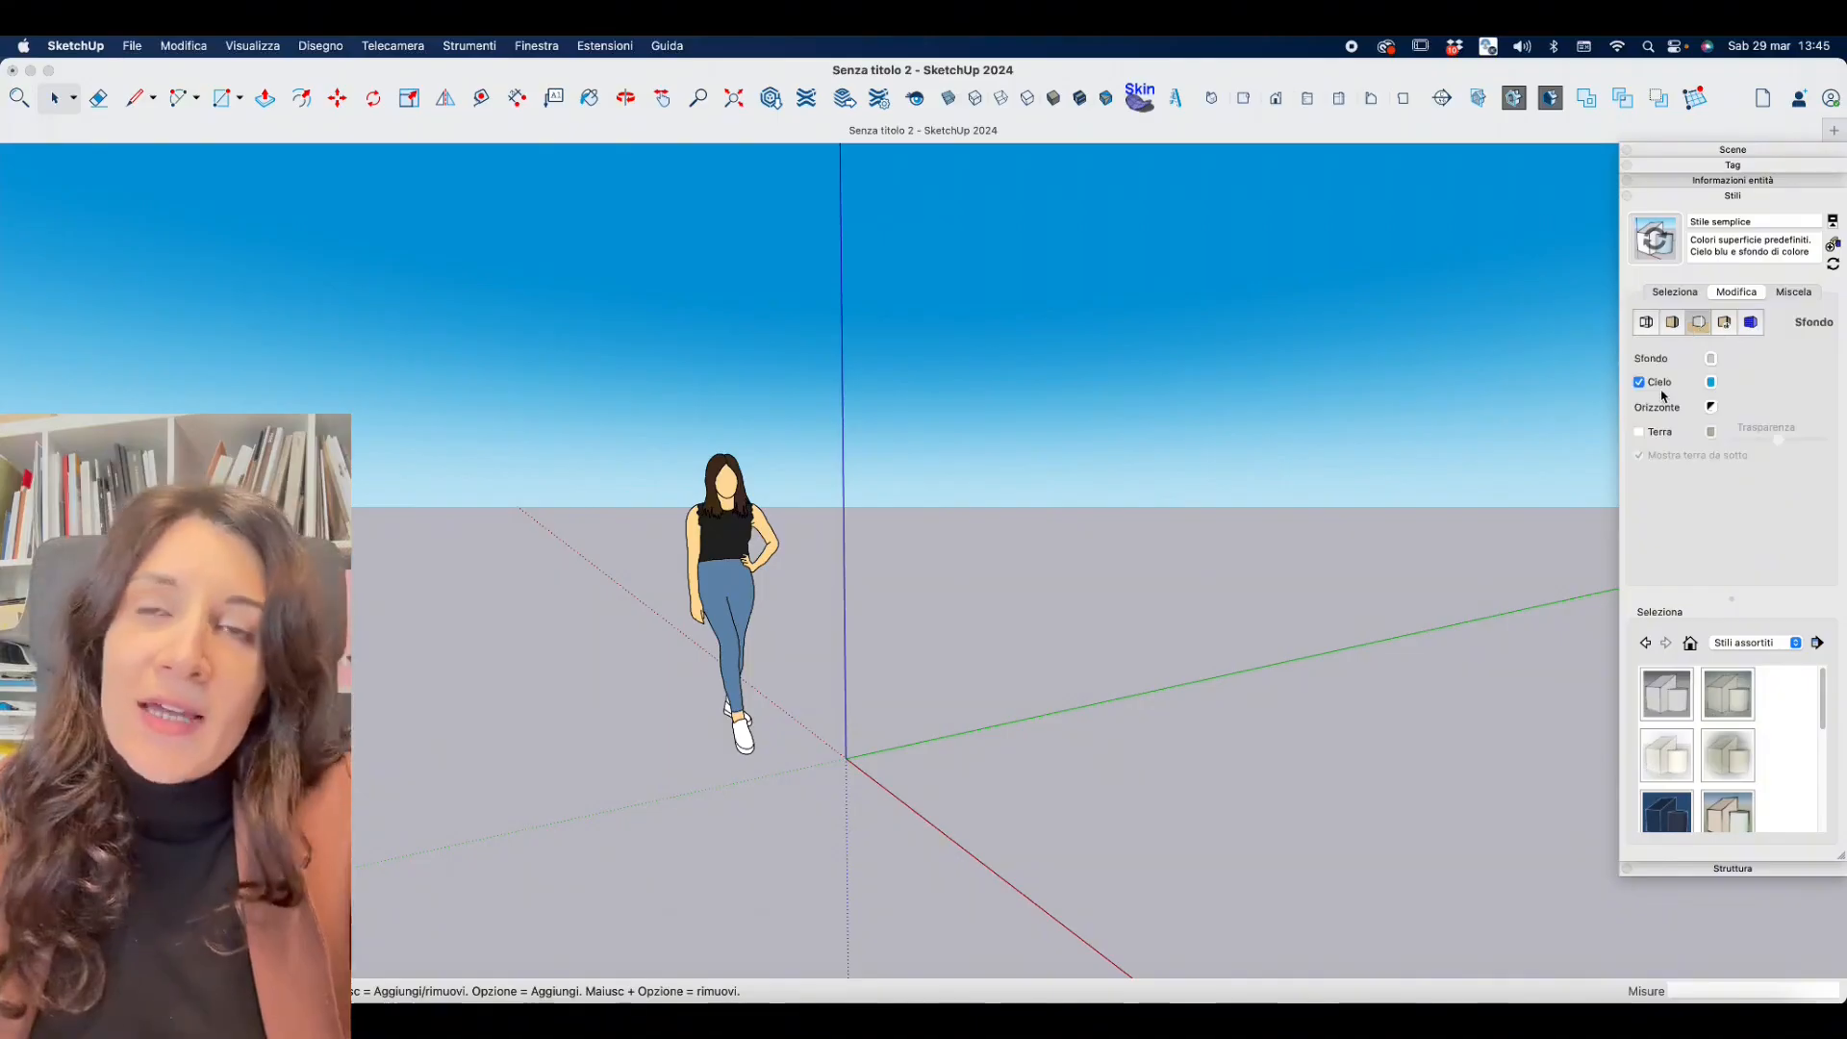
click(1711, 383)
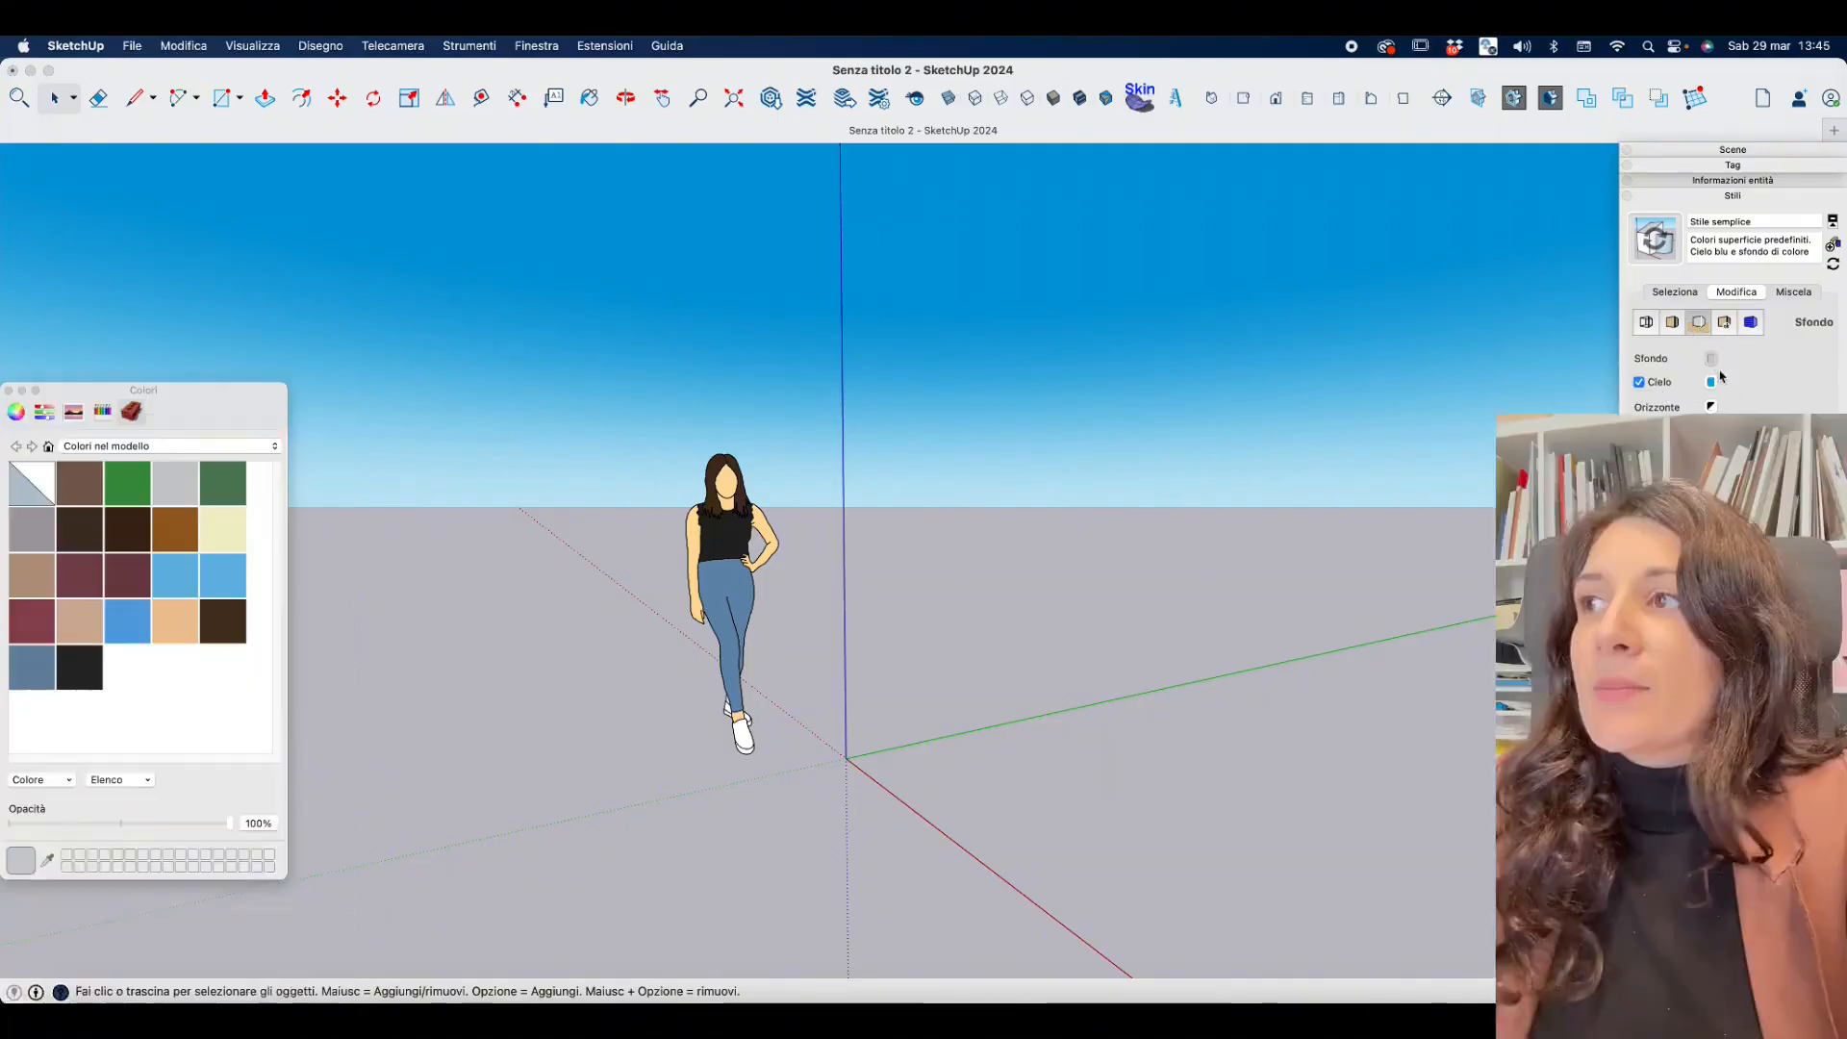
click(14, 412)
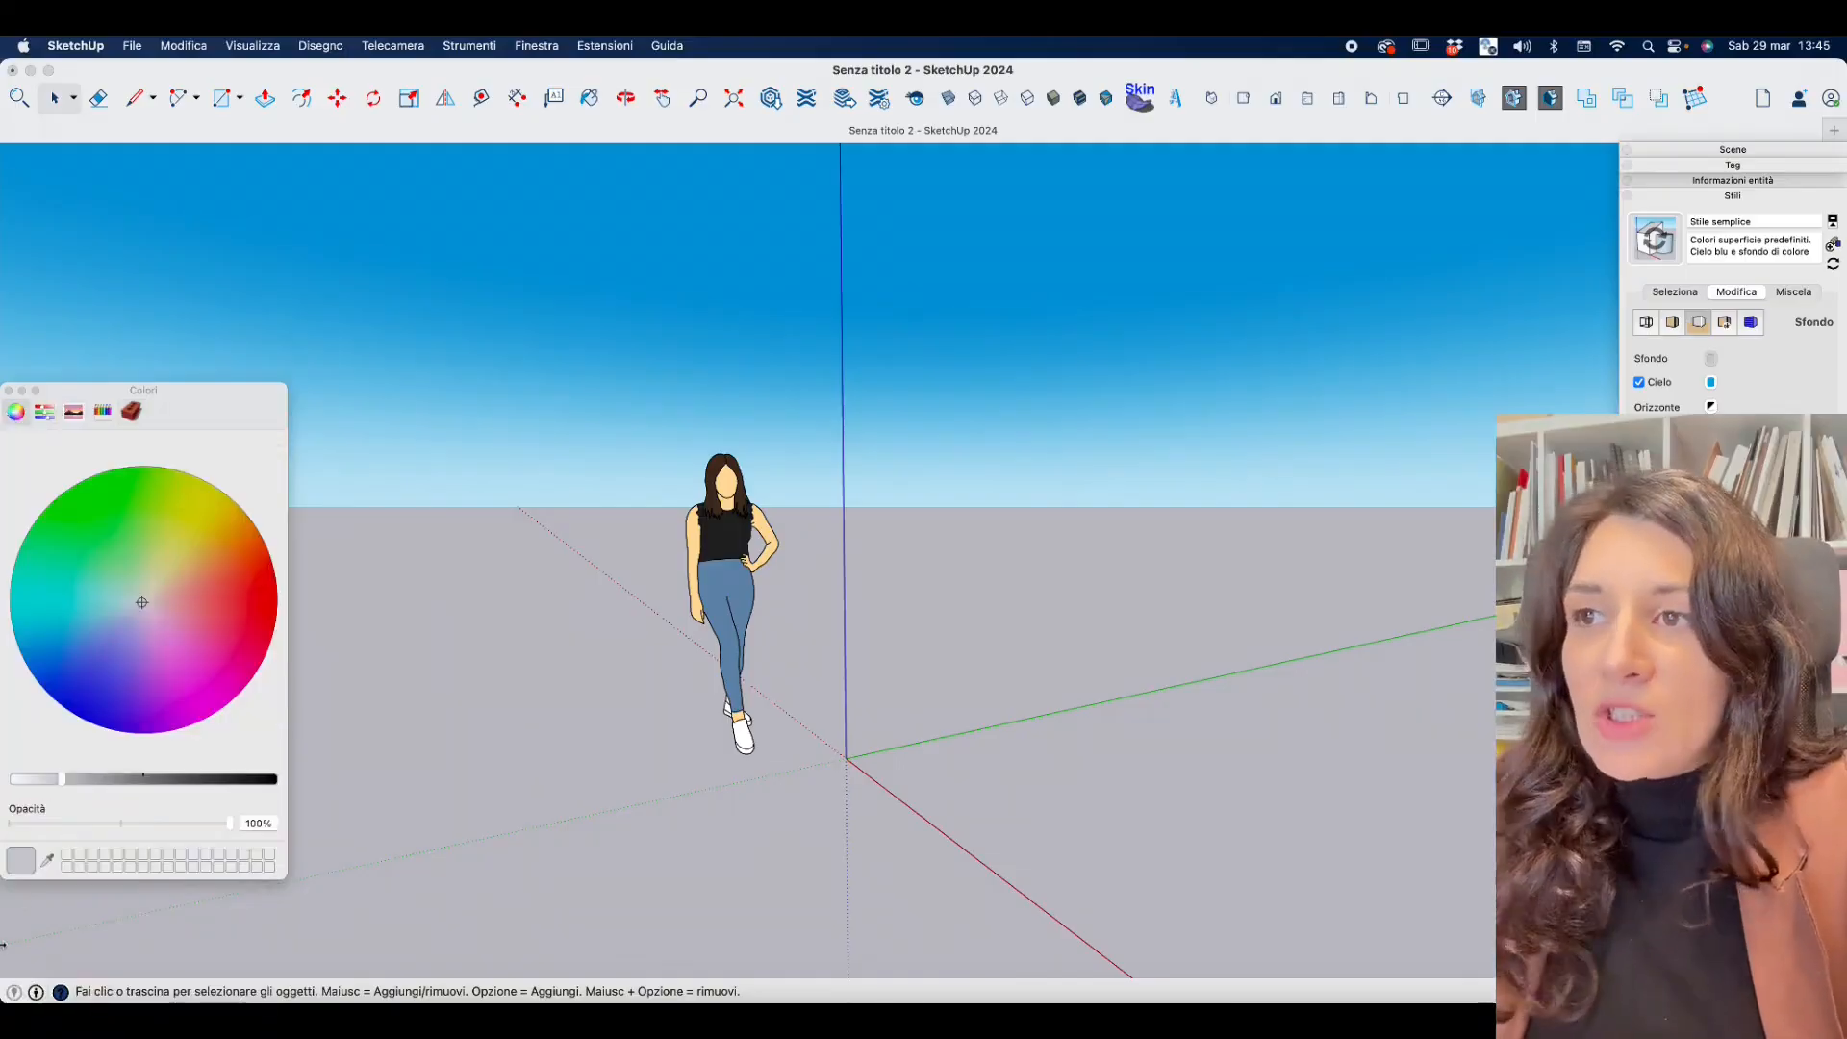
drag(57, 777, 3, 778)
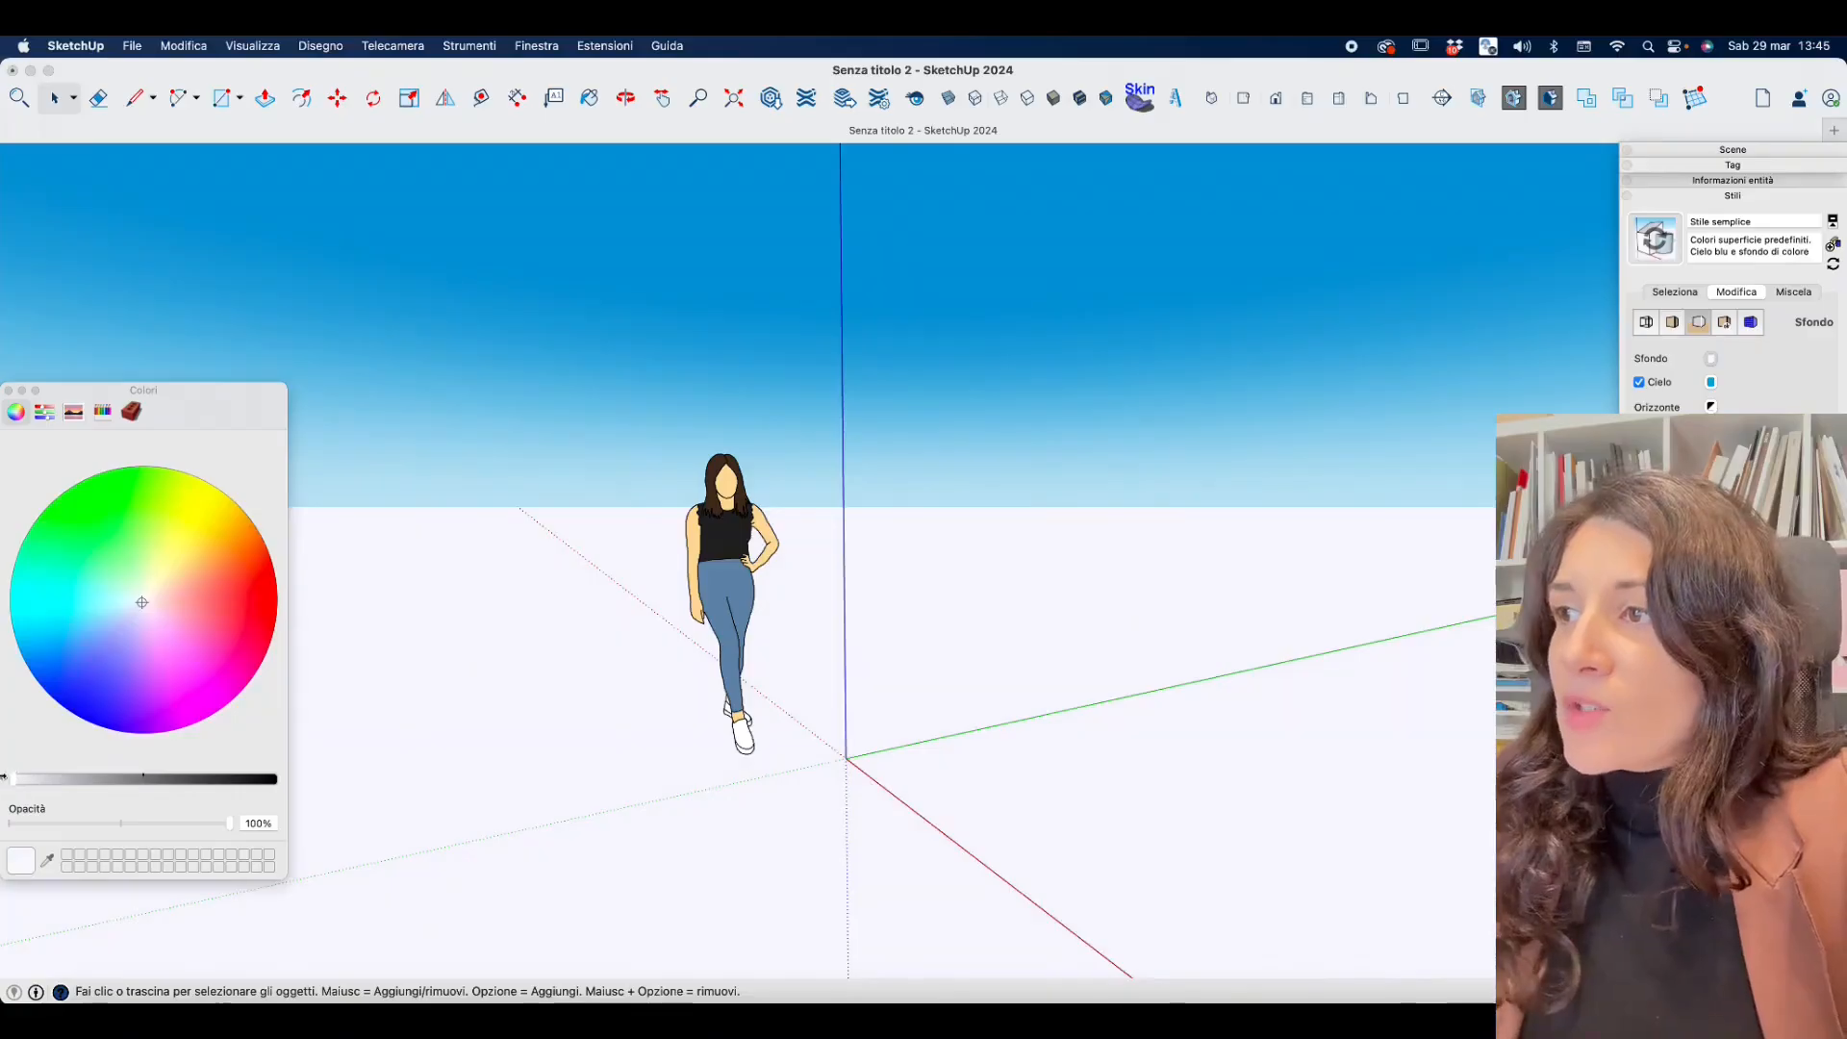
click(8, 391)
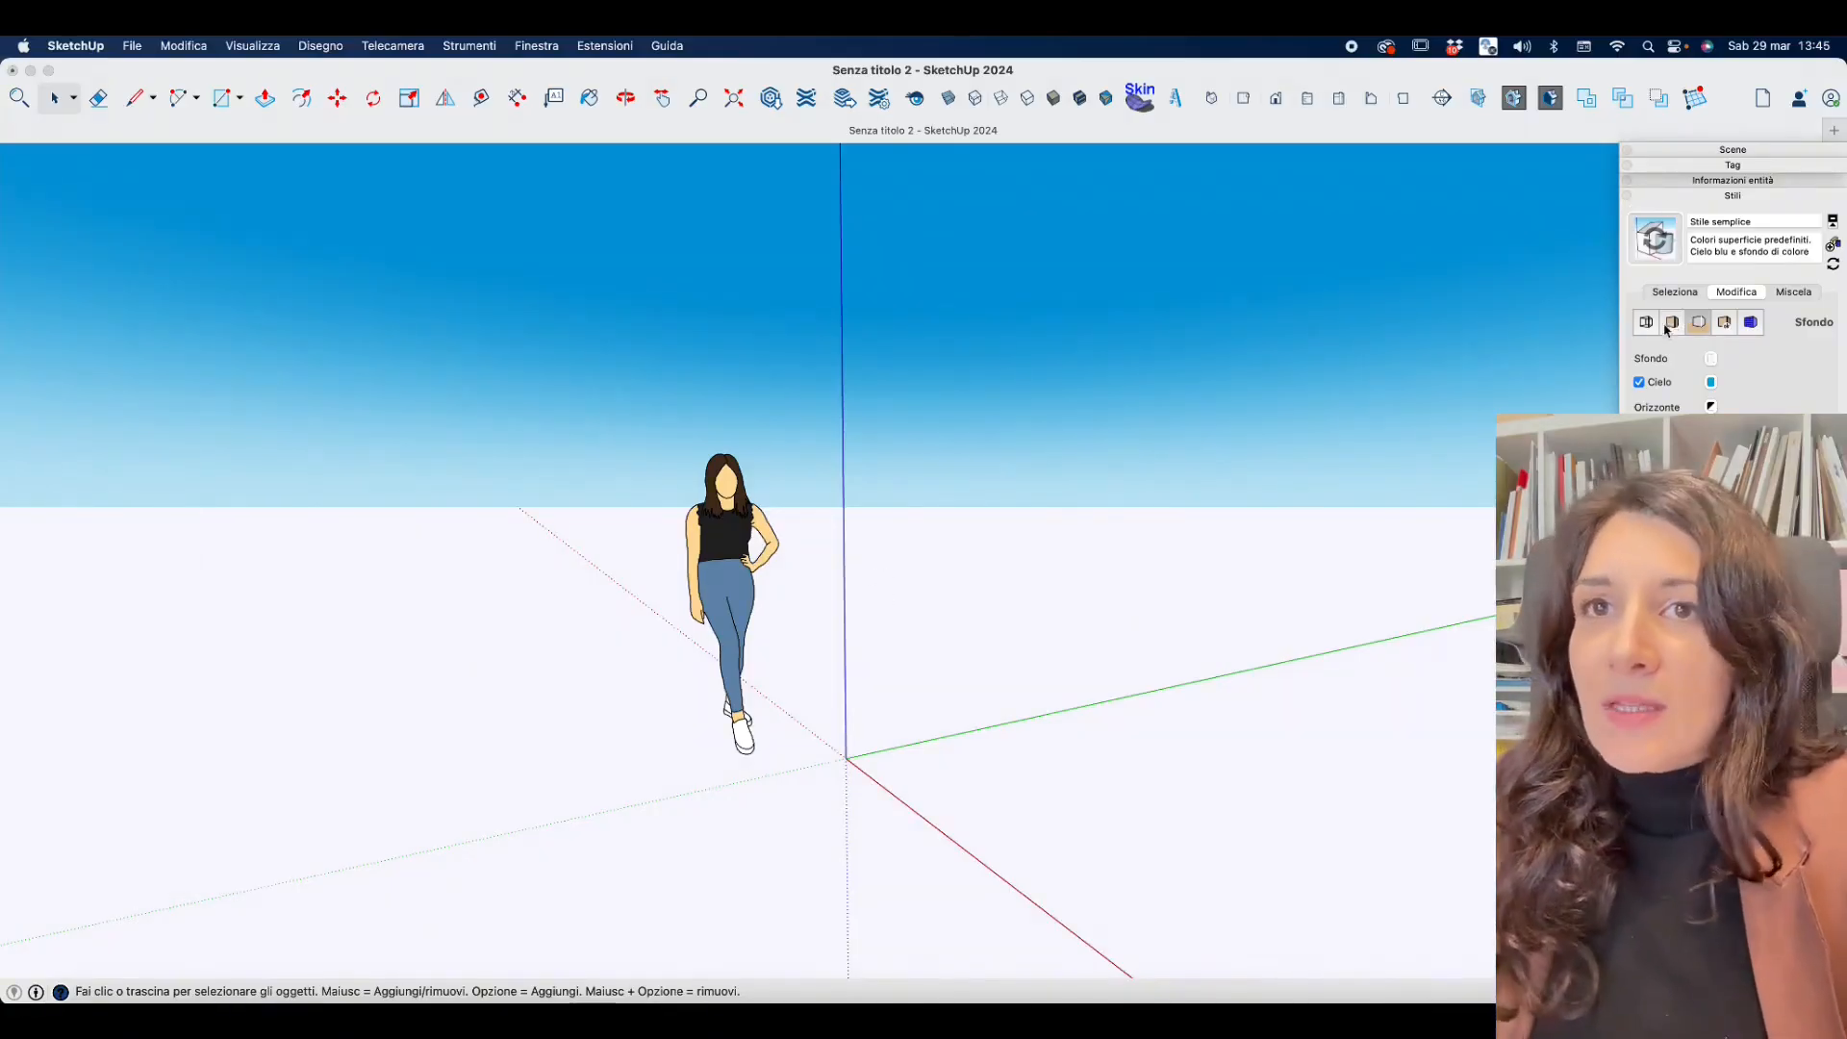
click(1710, 358)
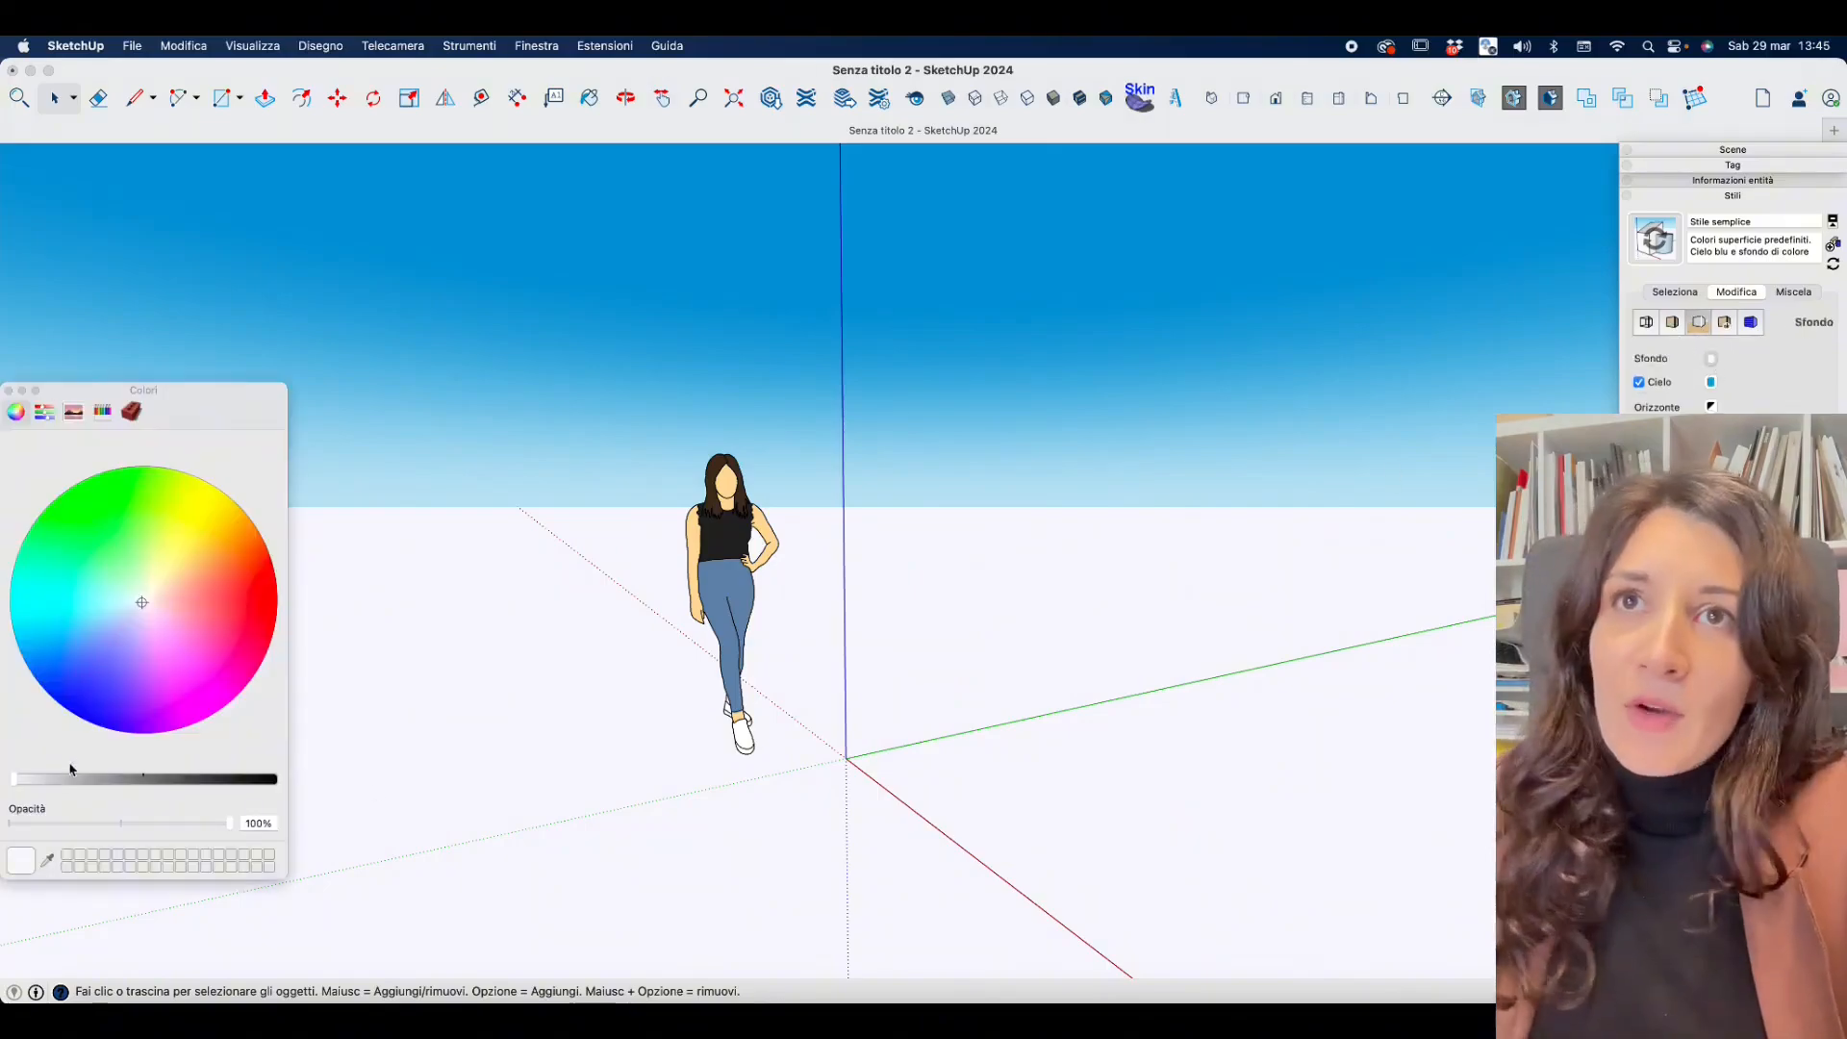
drag(15, 779, 54, 784)
Set the style's section line width to 0 and its section fill colour to black, and update the style with the changes.
click(1749, 321)
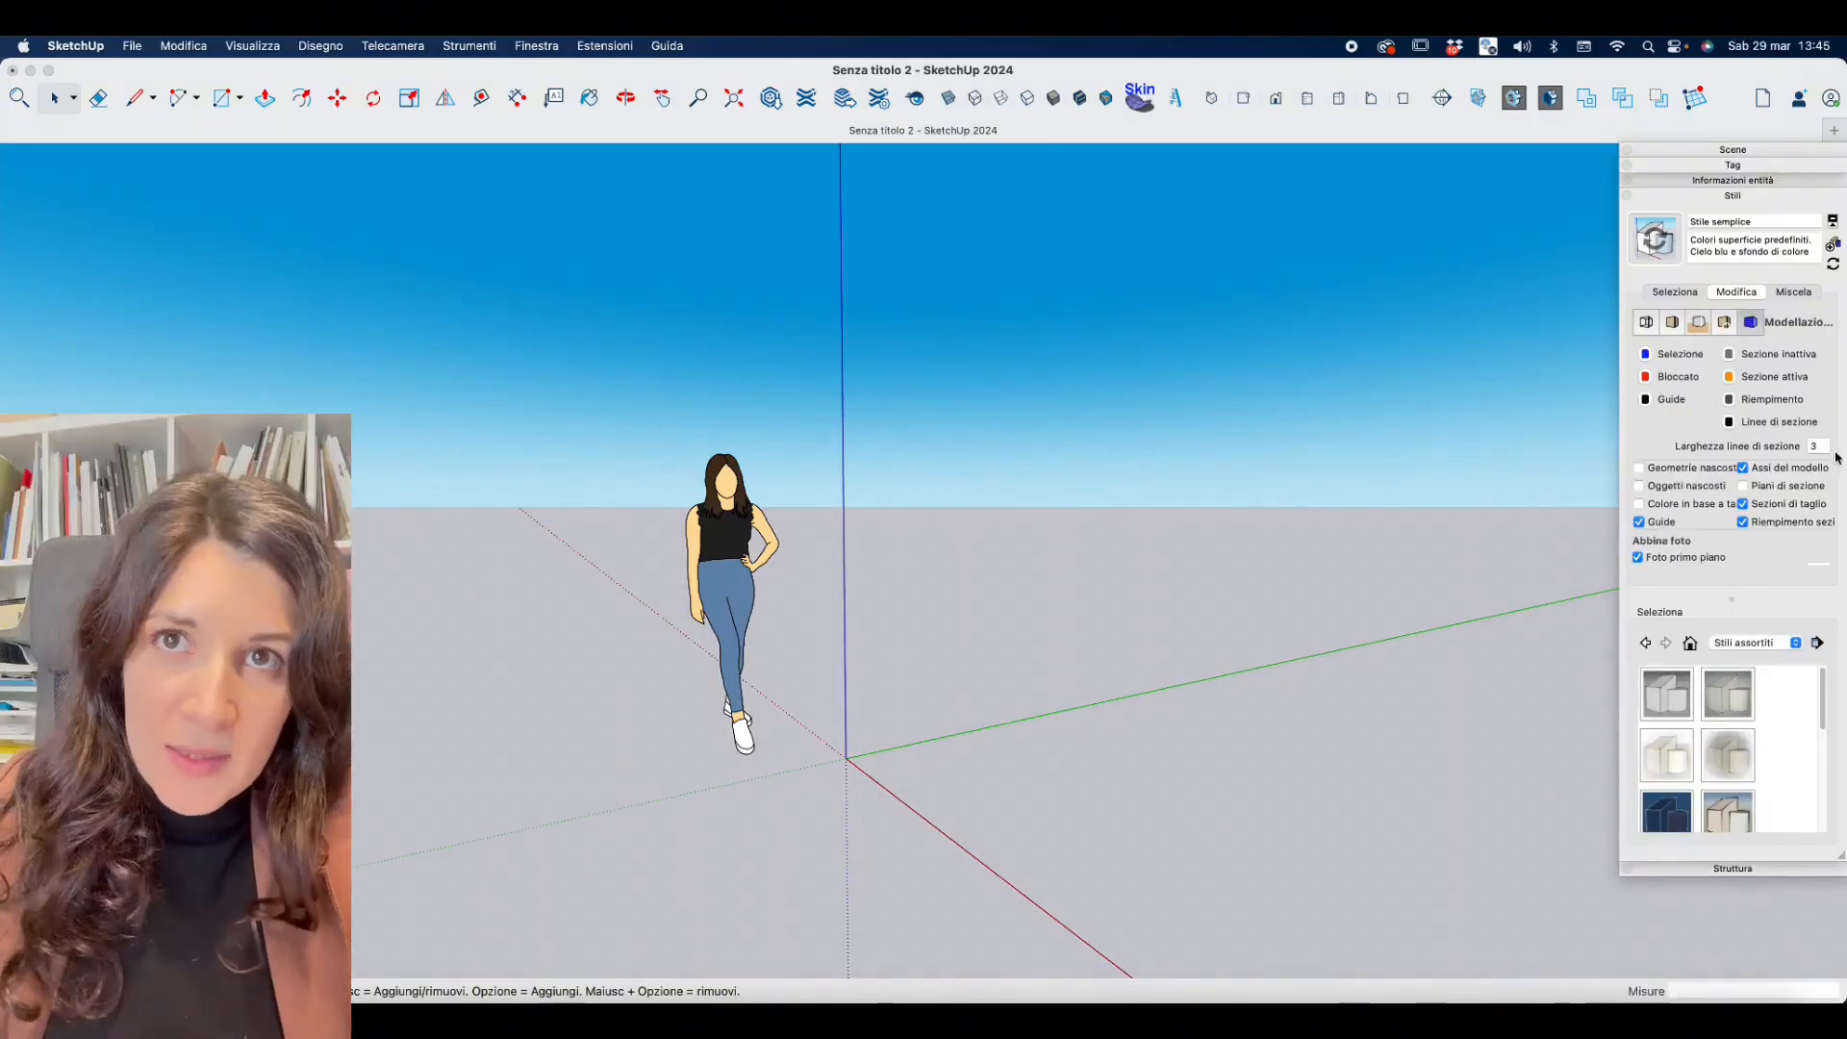
drag(1821, 446, 1756, 446)
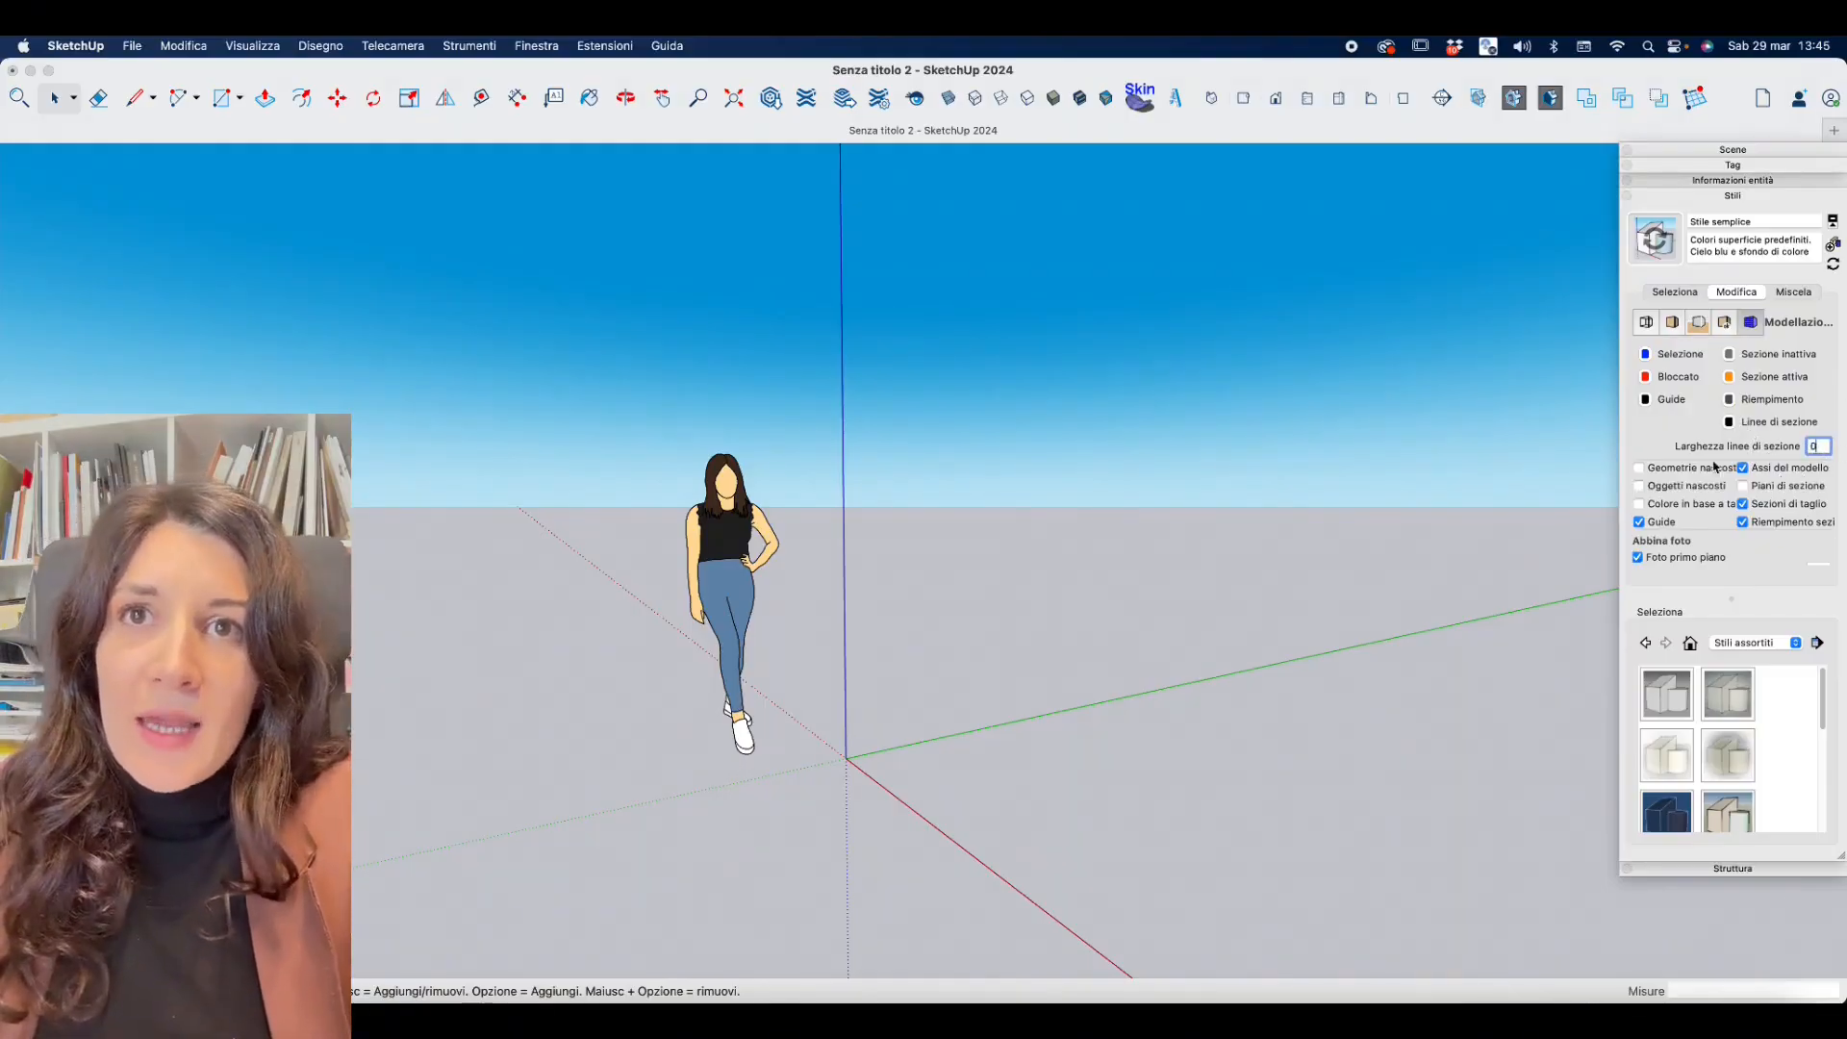
click(1730, 399)
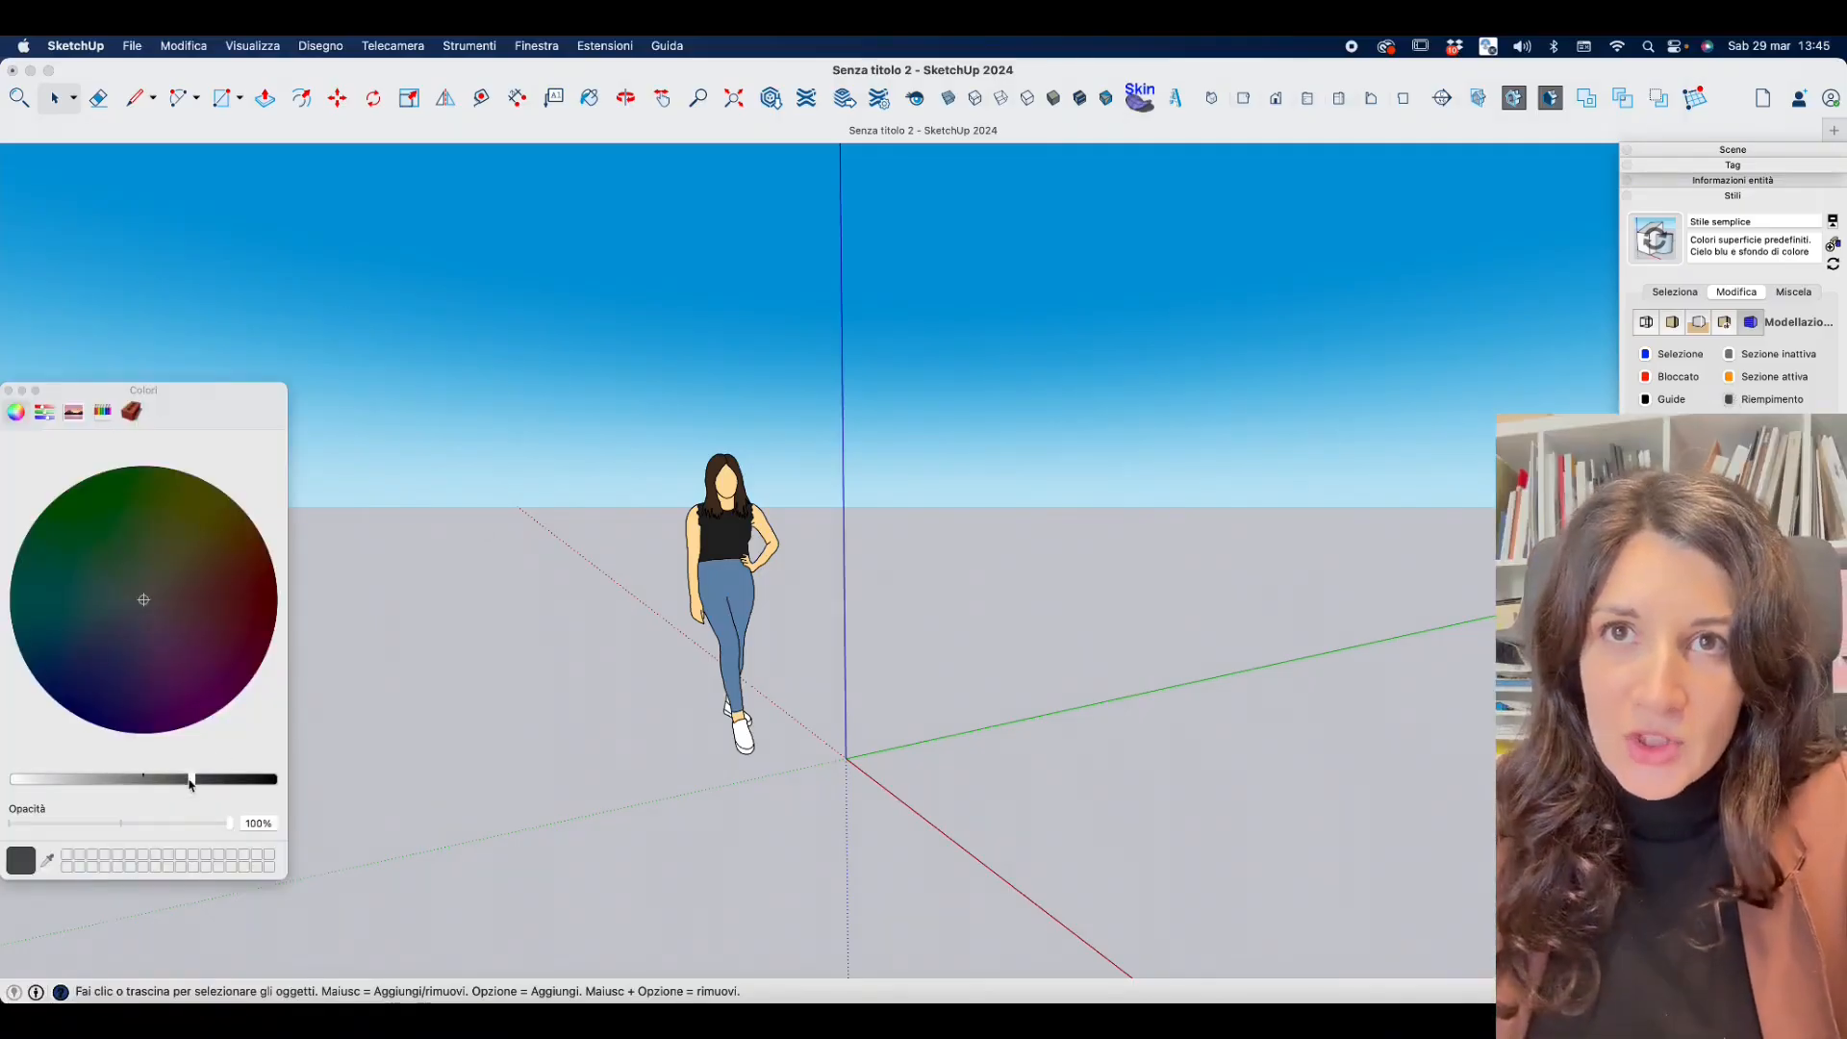
click(221, 781)
drag(221, 781, 371, 792)
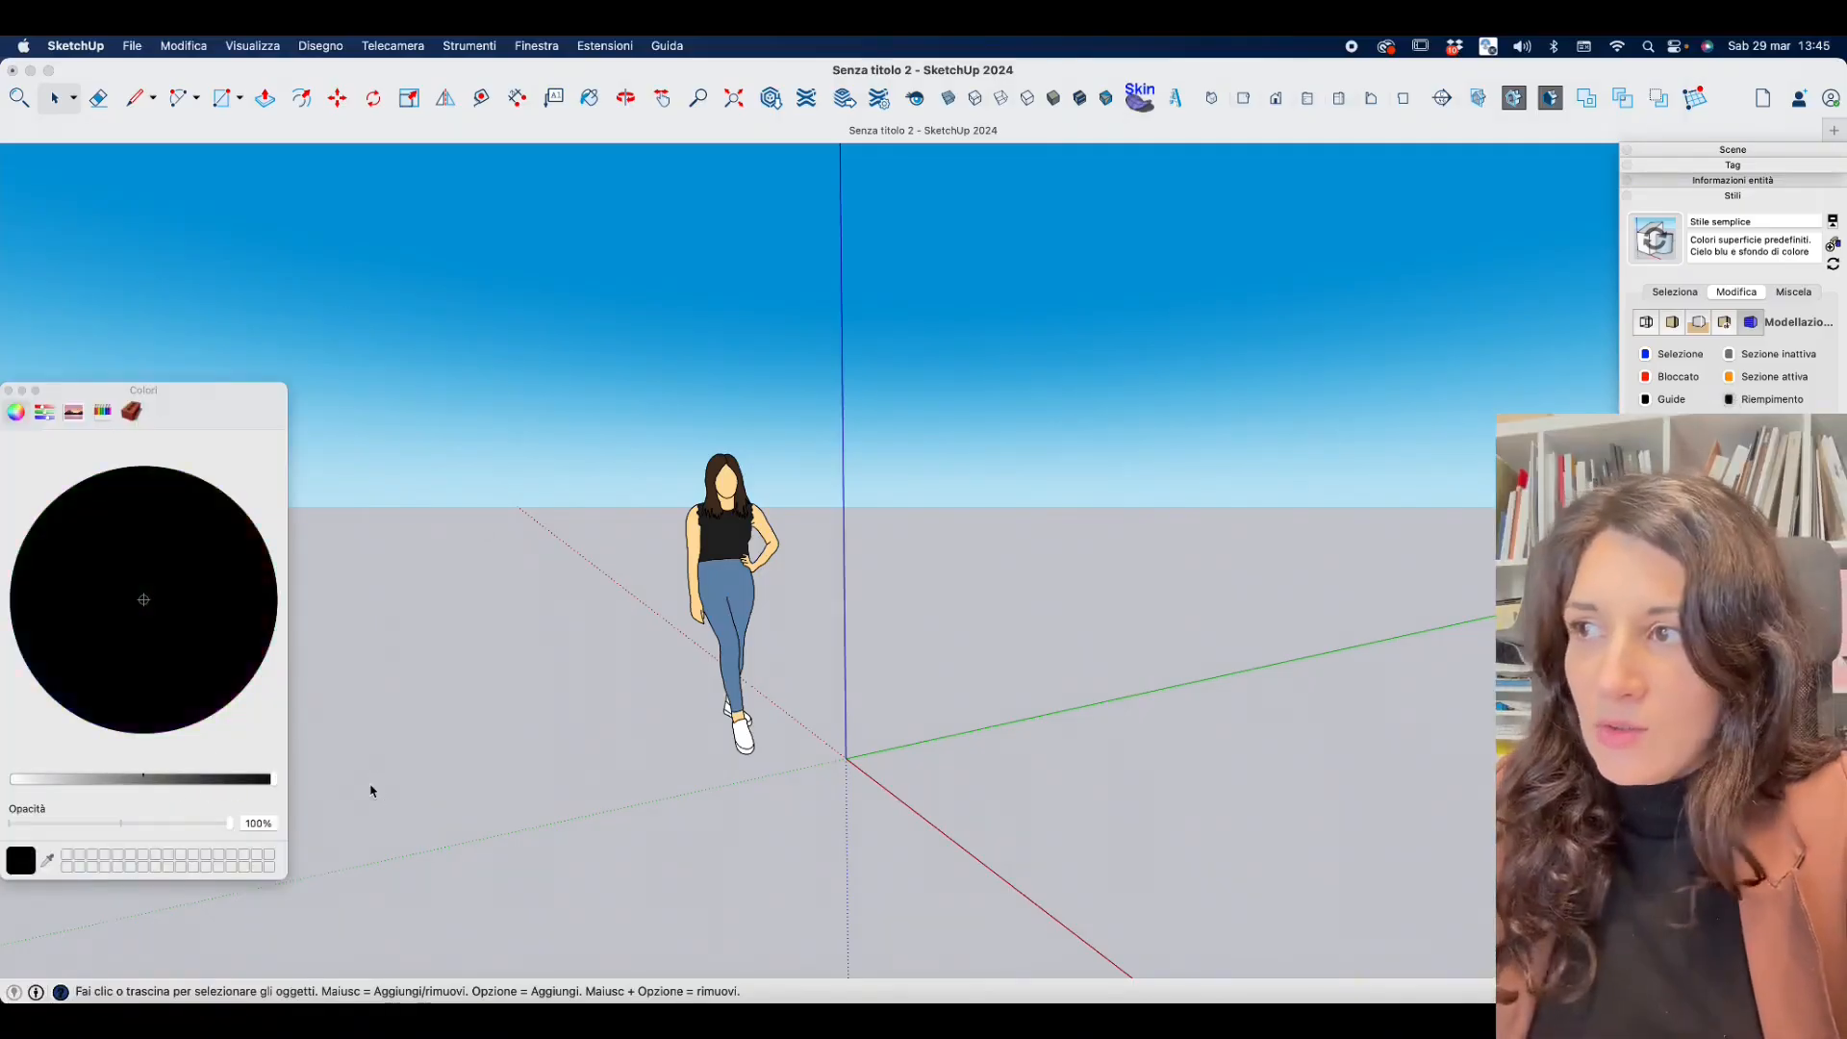
click(8, 391)
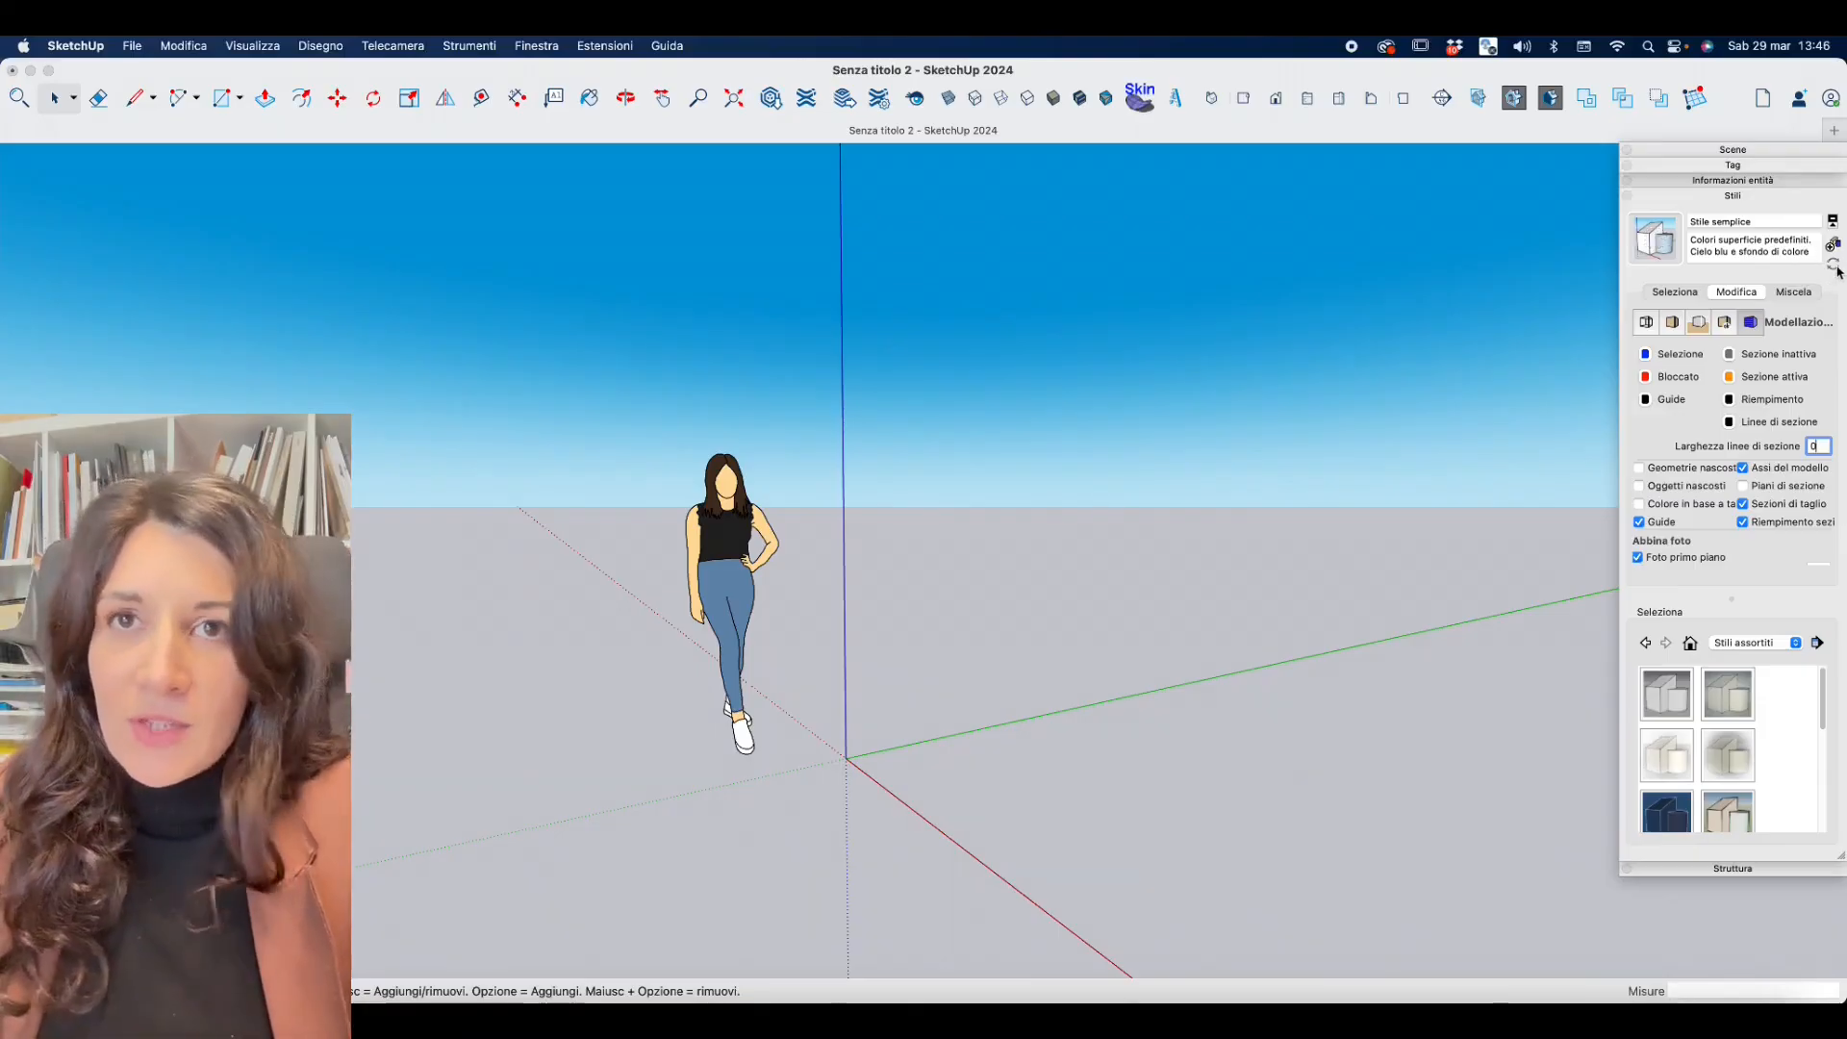
click(1734, 196)
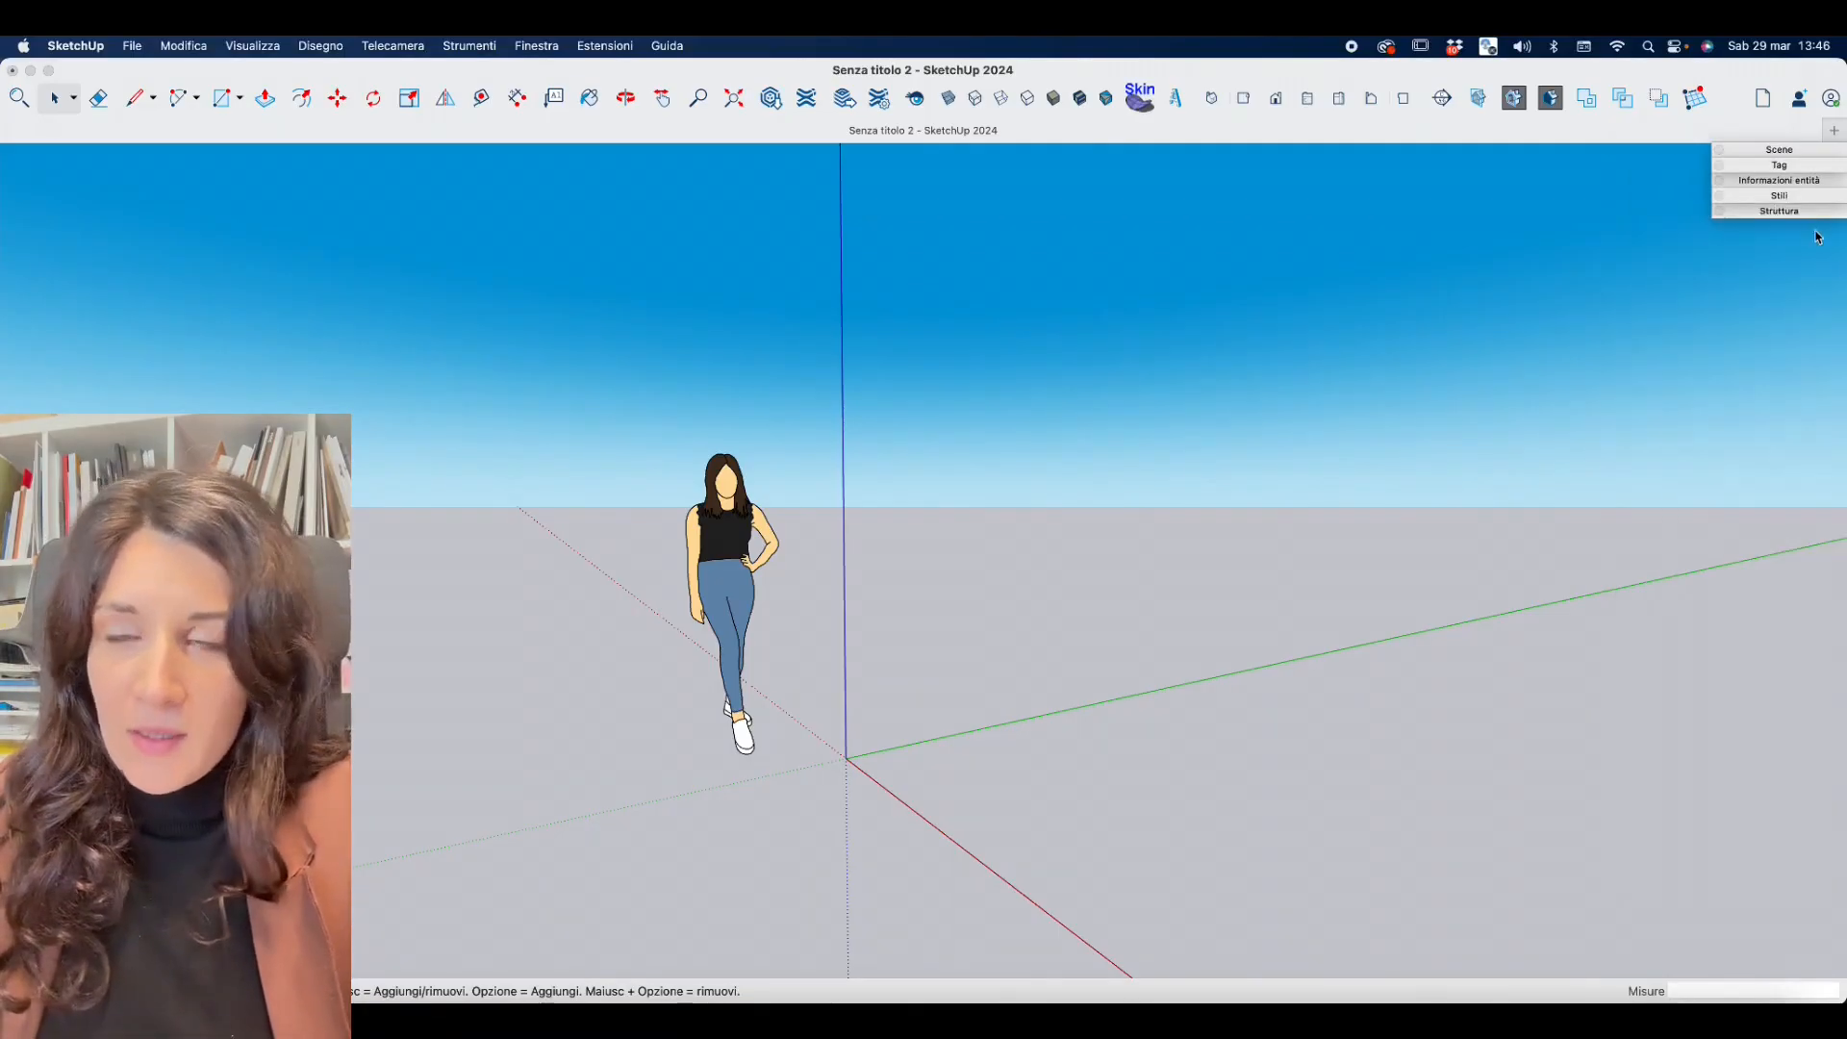
Create two tags for the model, named MURI and INFISSI E PORTE.
click(1792, 165)
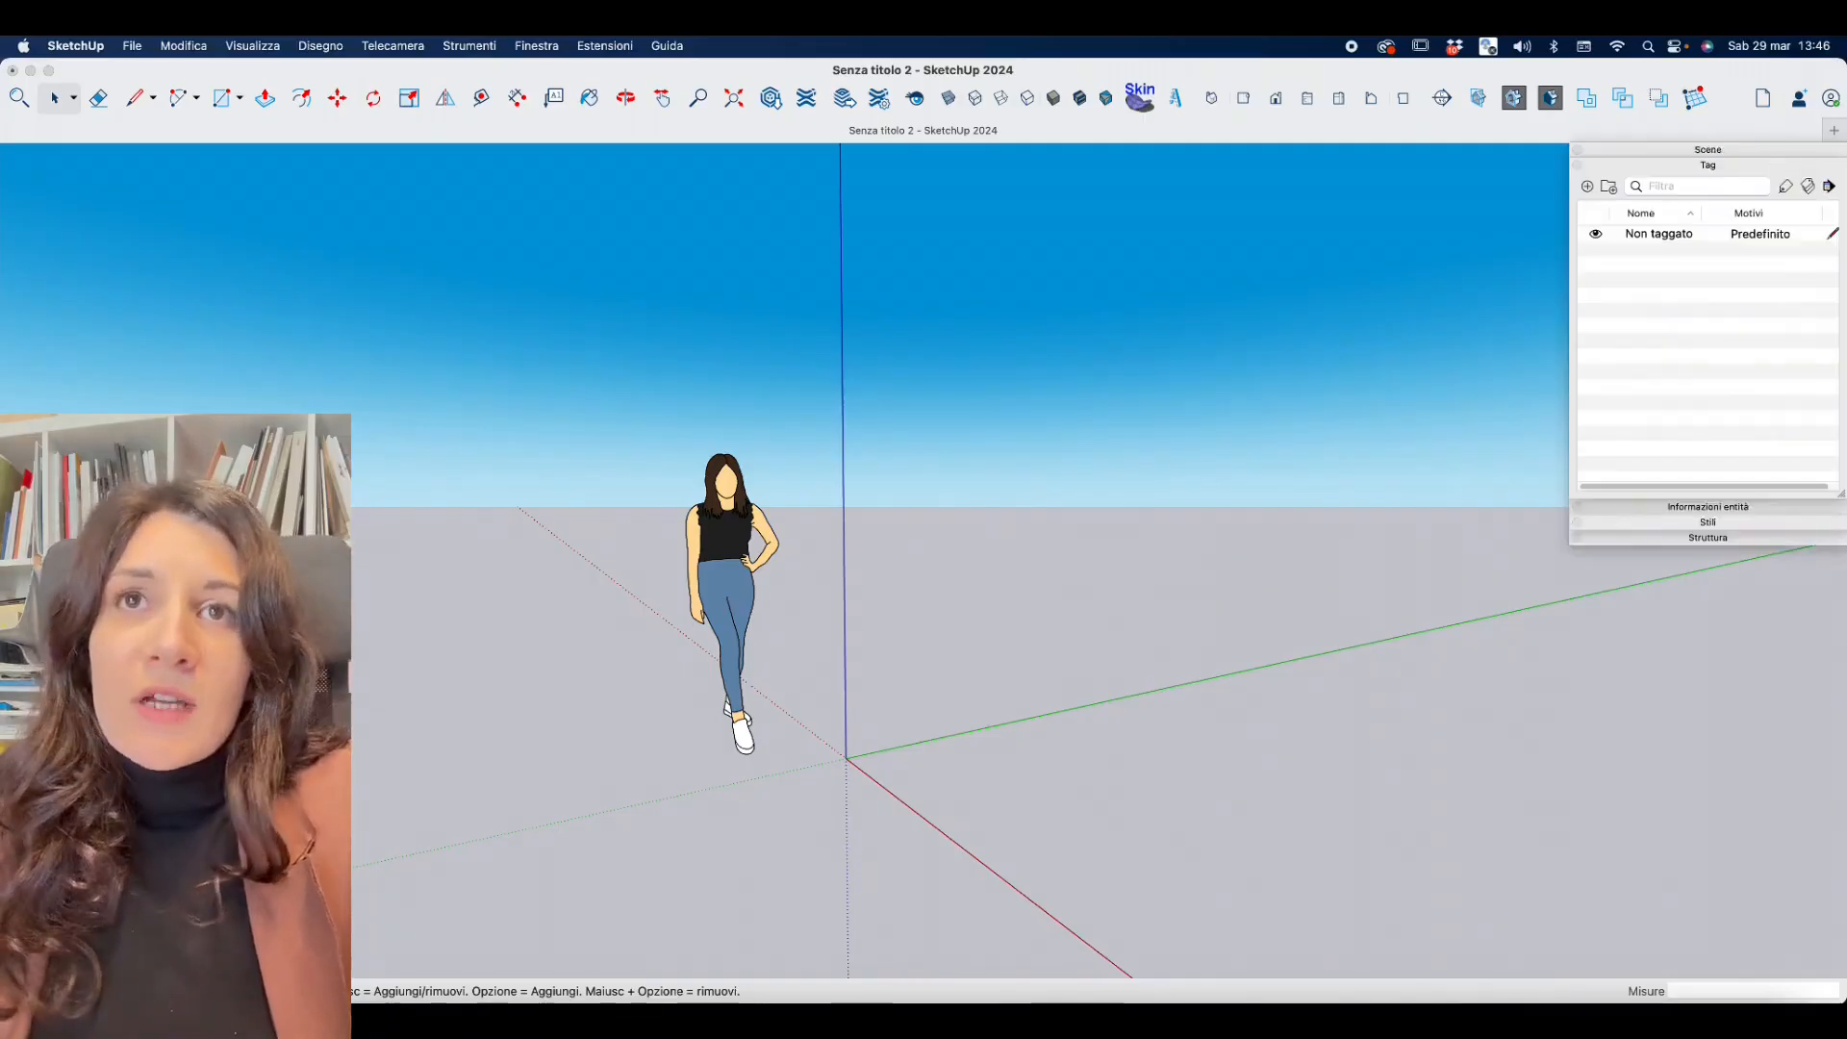
click(1588, 188)
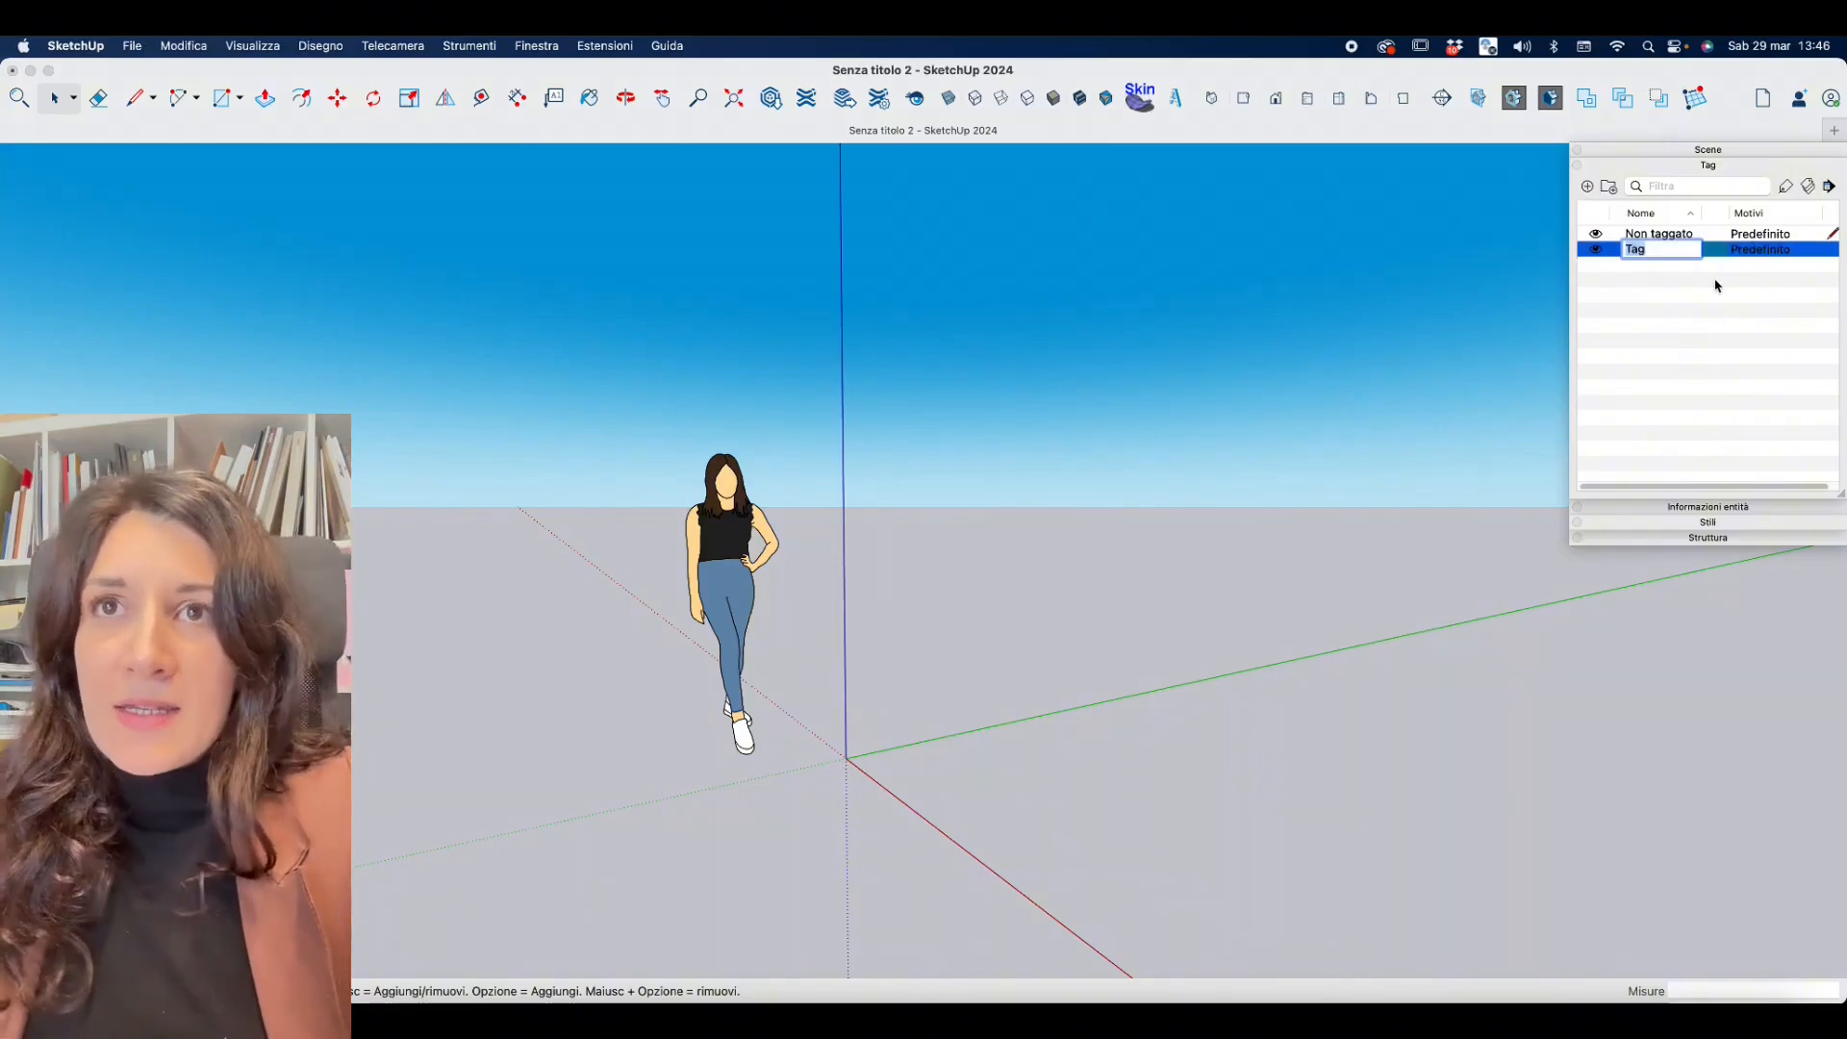
text(MURI)
key(Return)
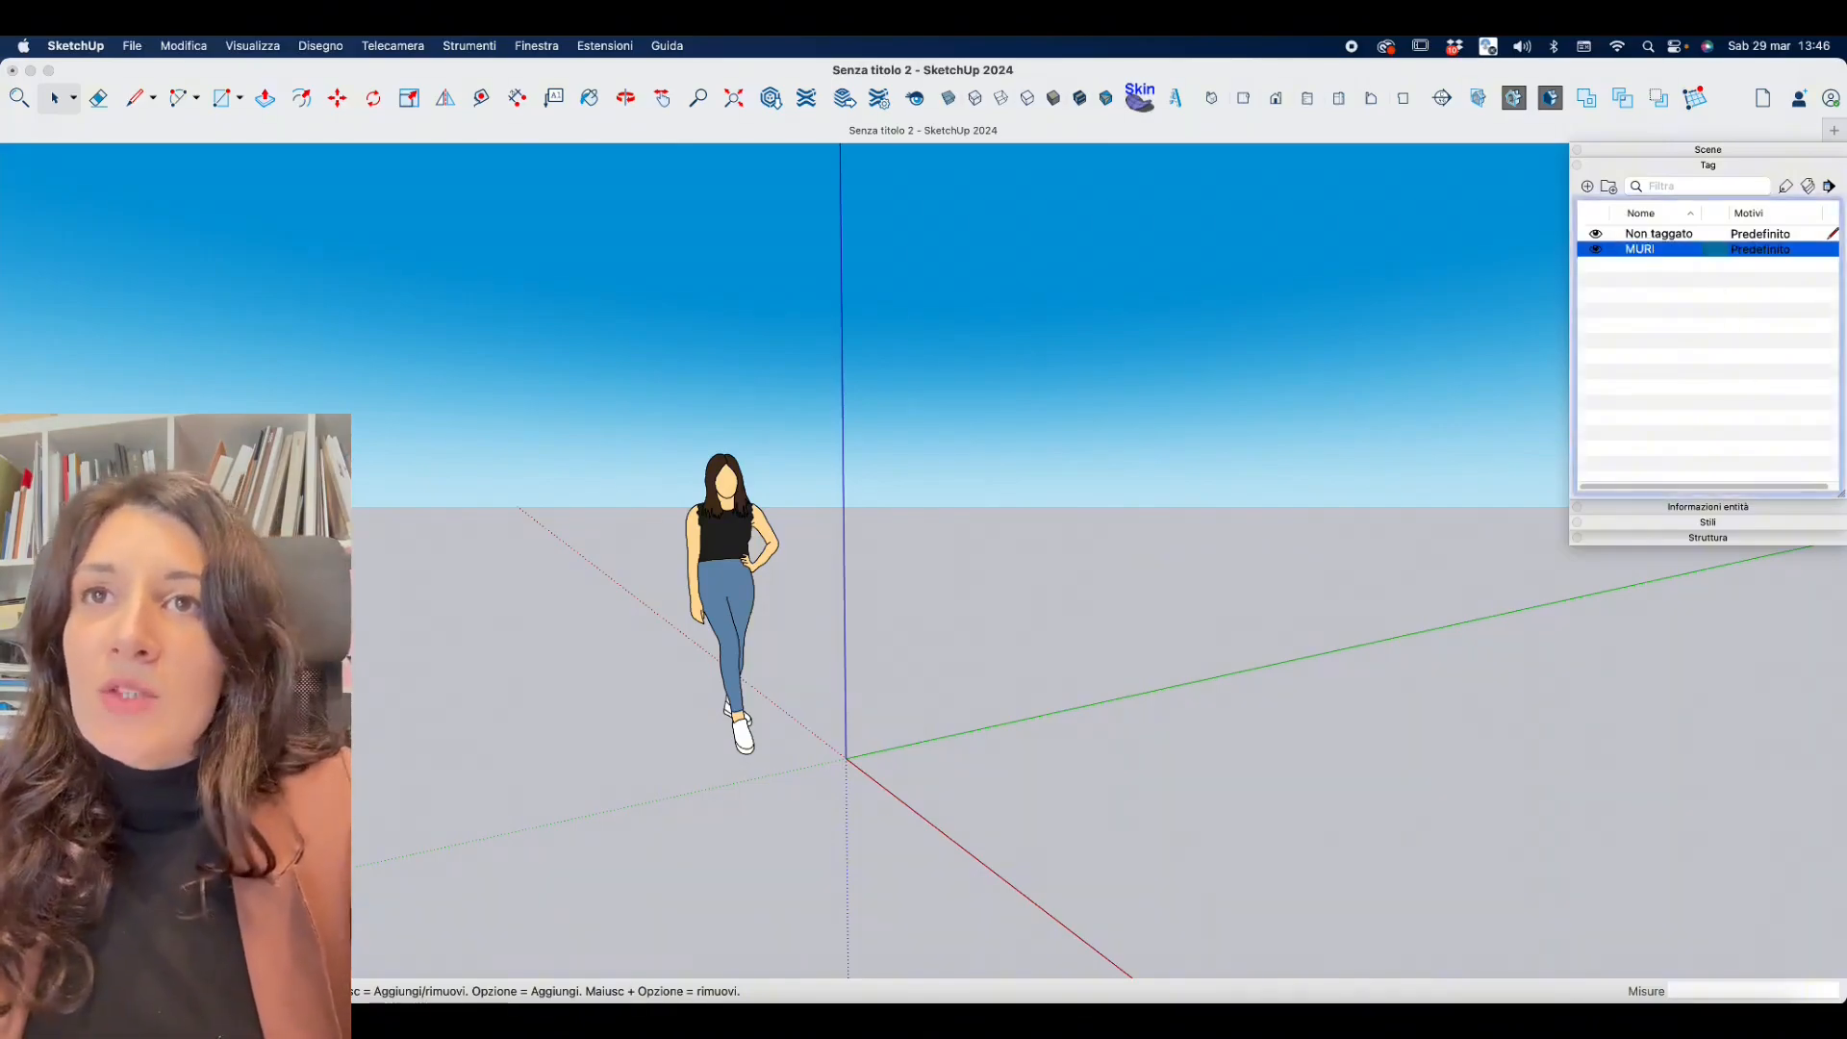
click(1588, 186)
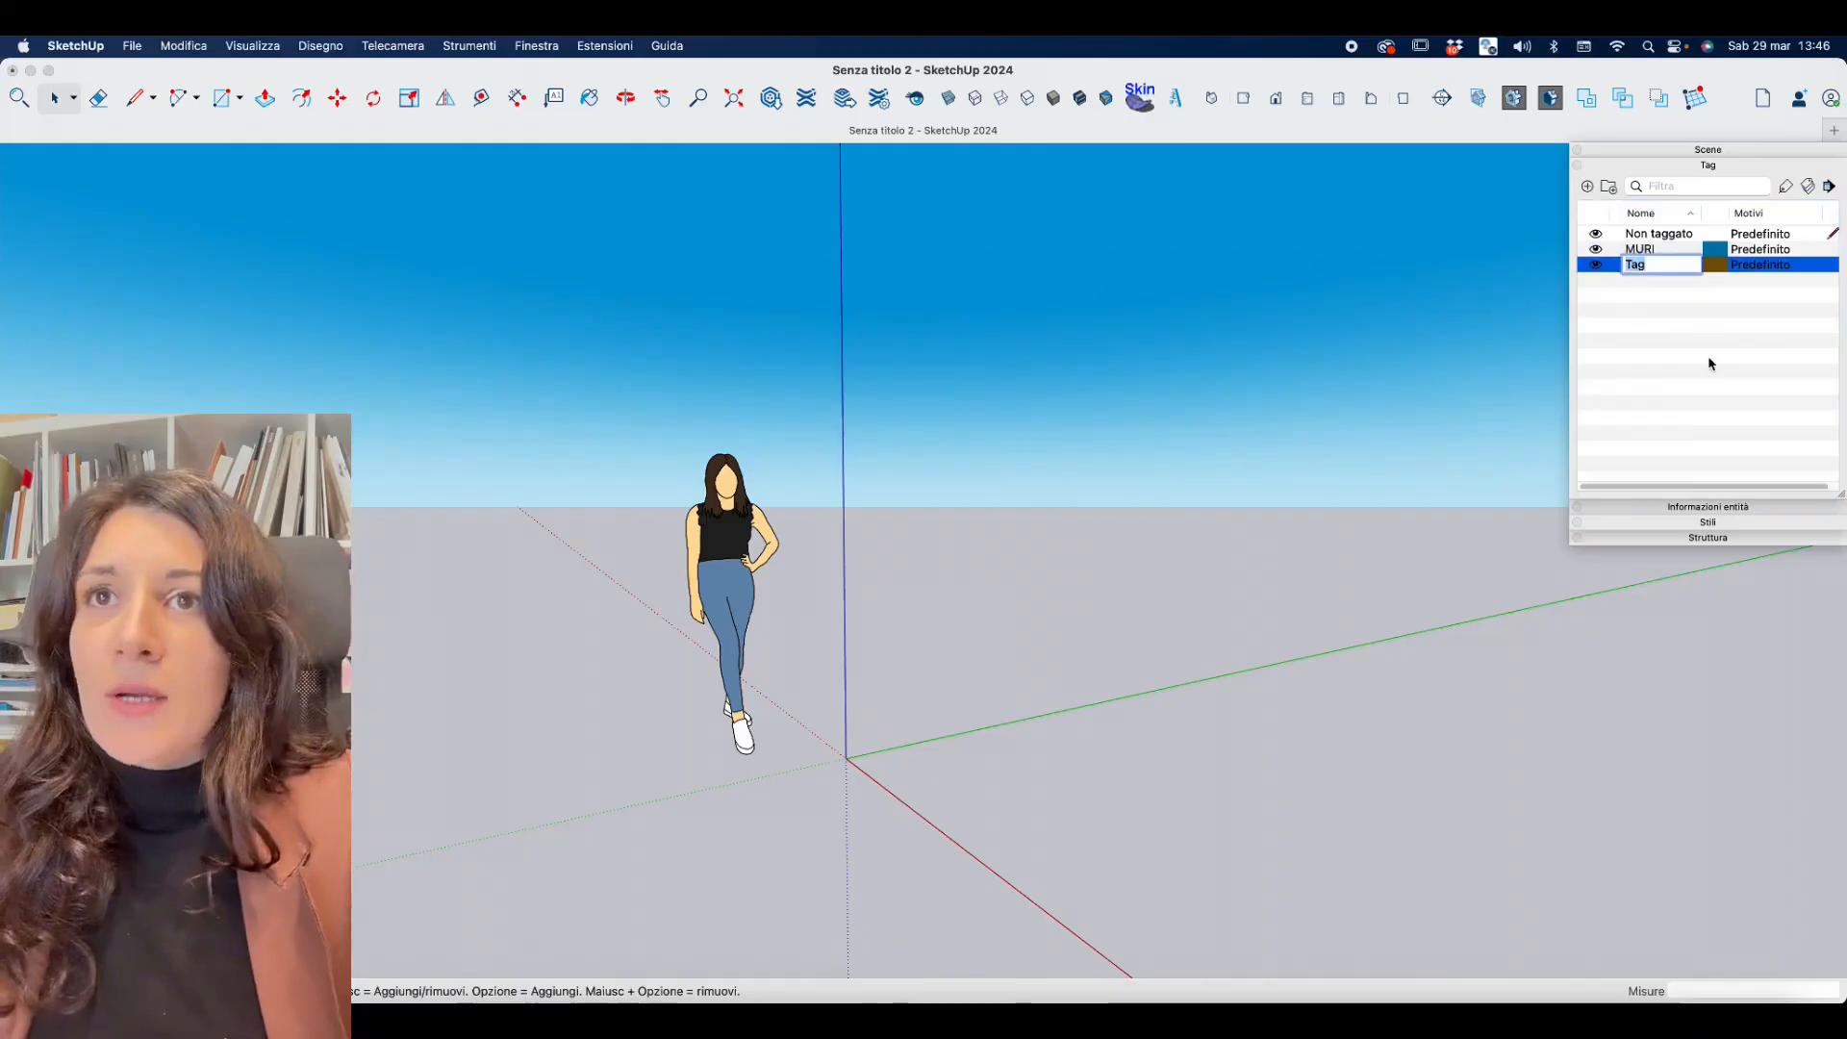
text(INFISSI )
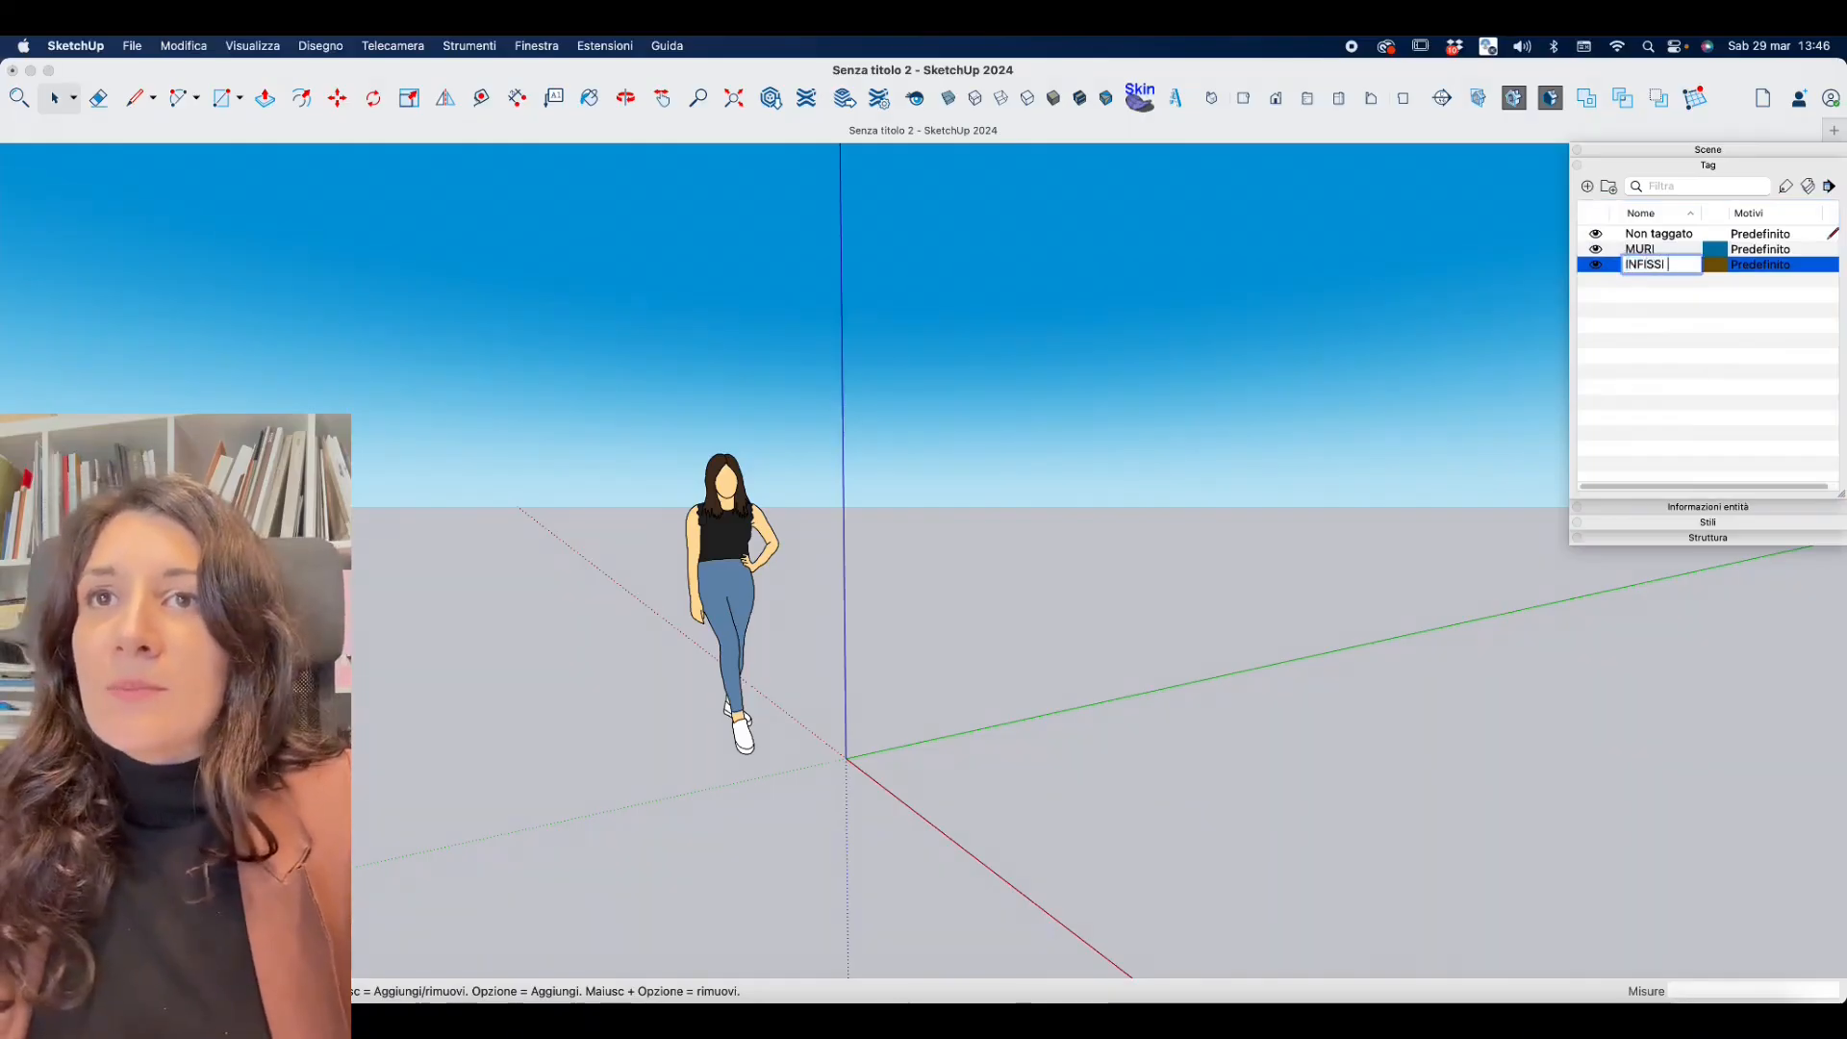
text(E PORTE)
key(Return)
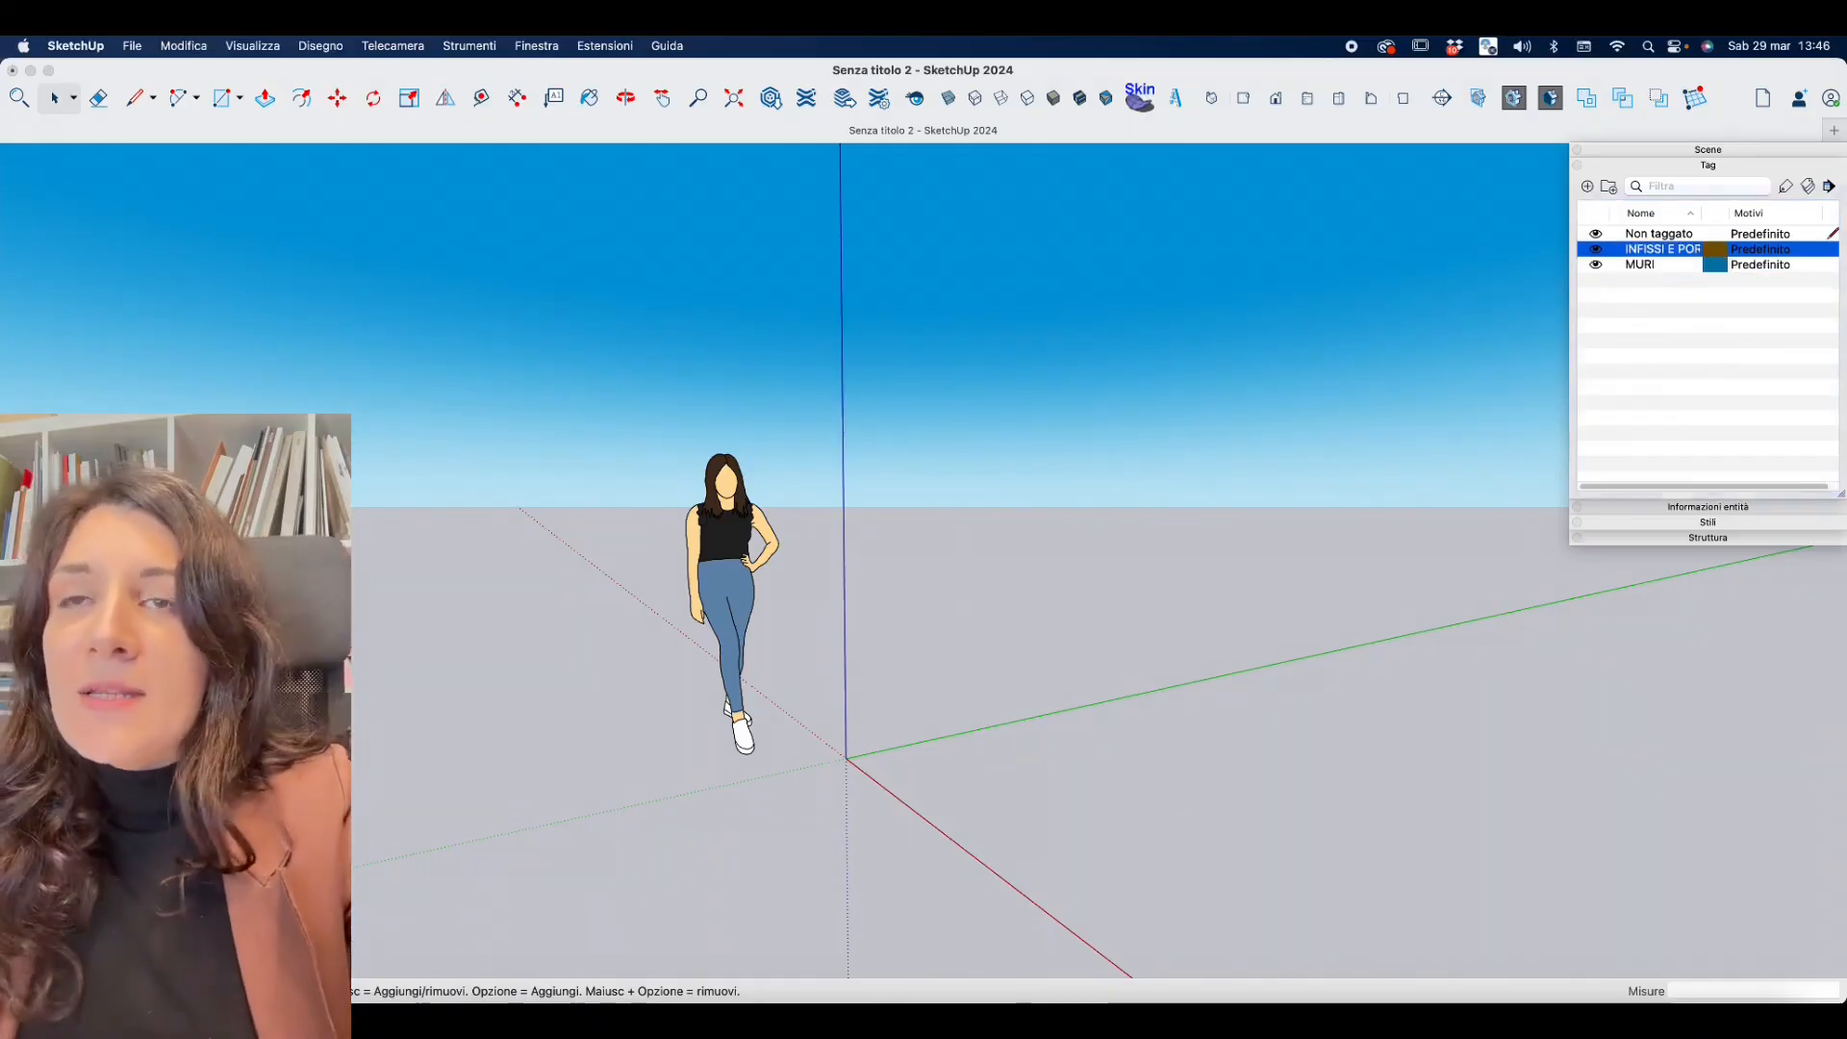
Add two more tags named ARREDO and DECORAZIONI.
click(1587, 187)
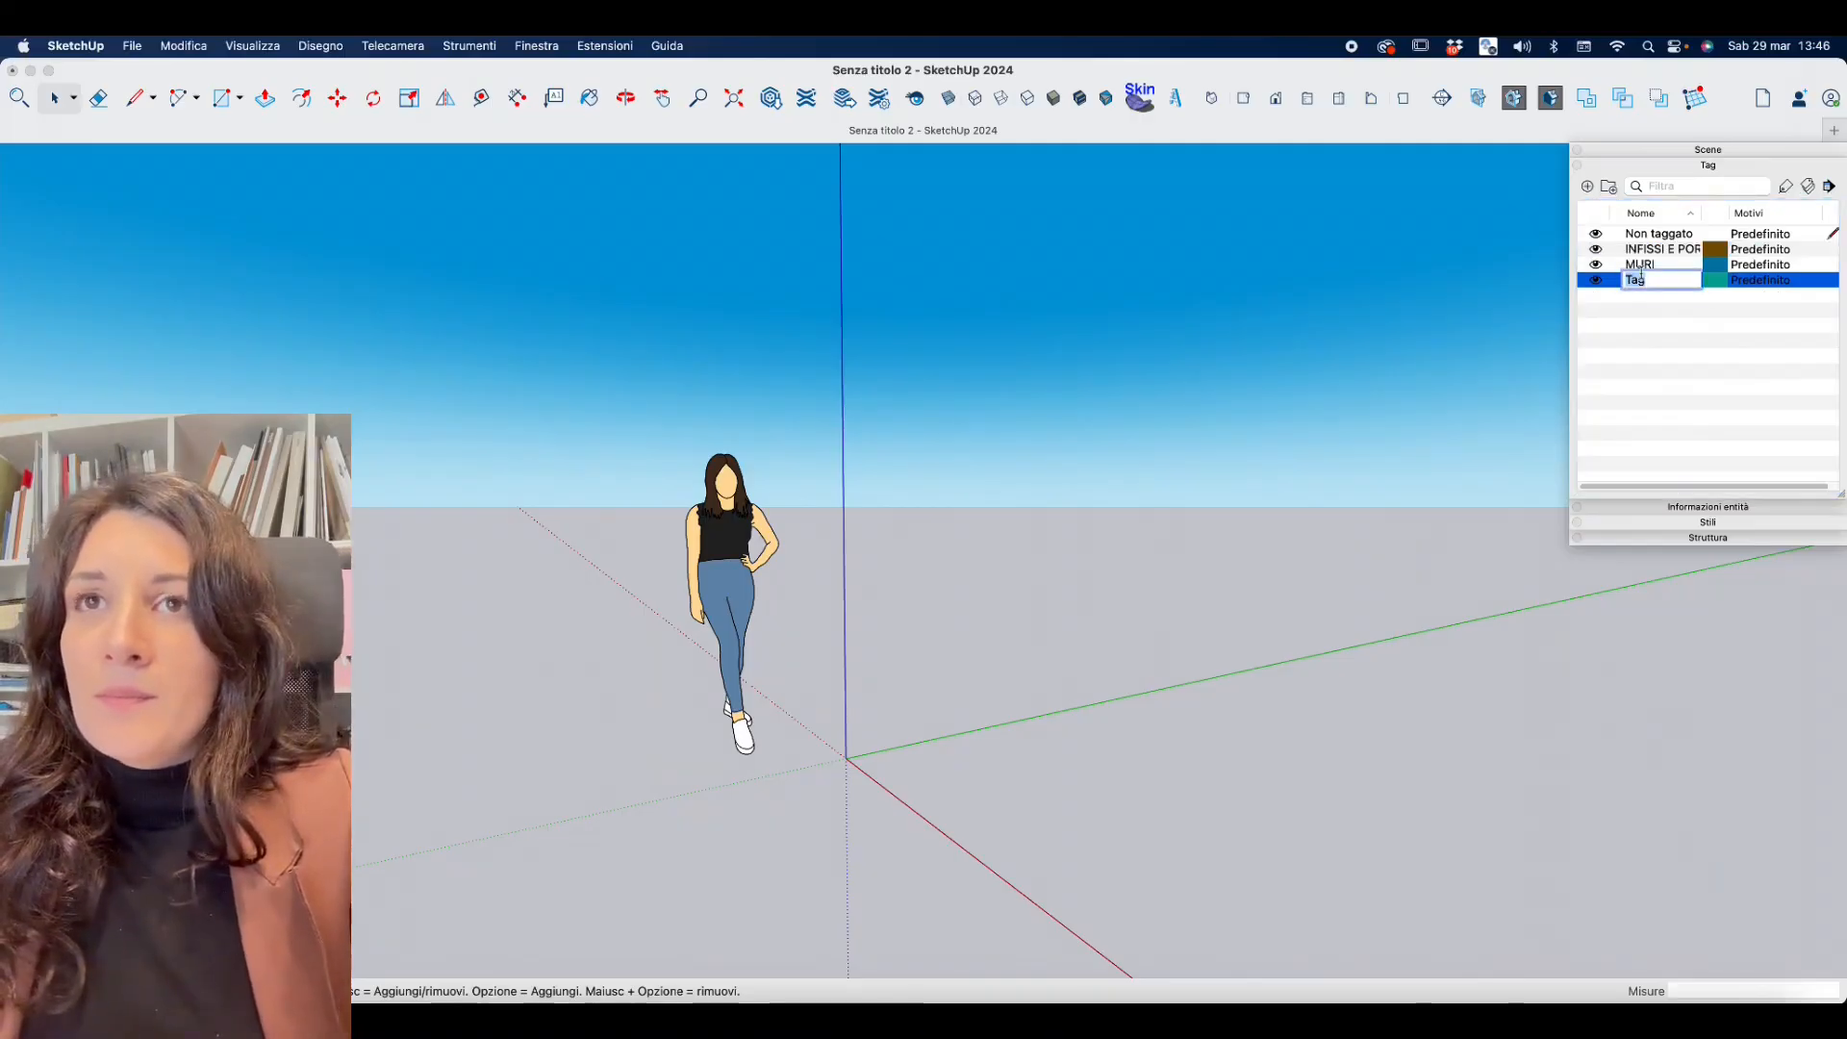
text(ARREDO)
key(Return)
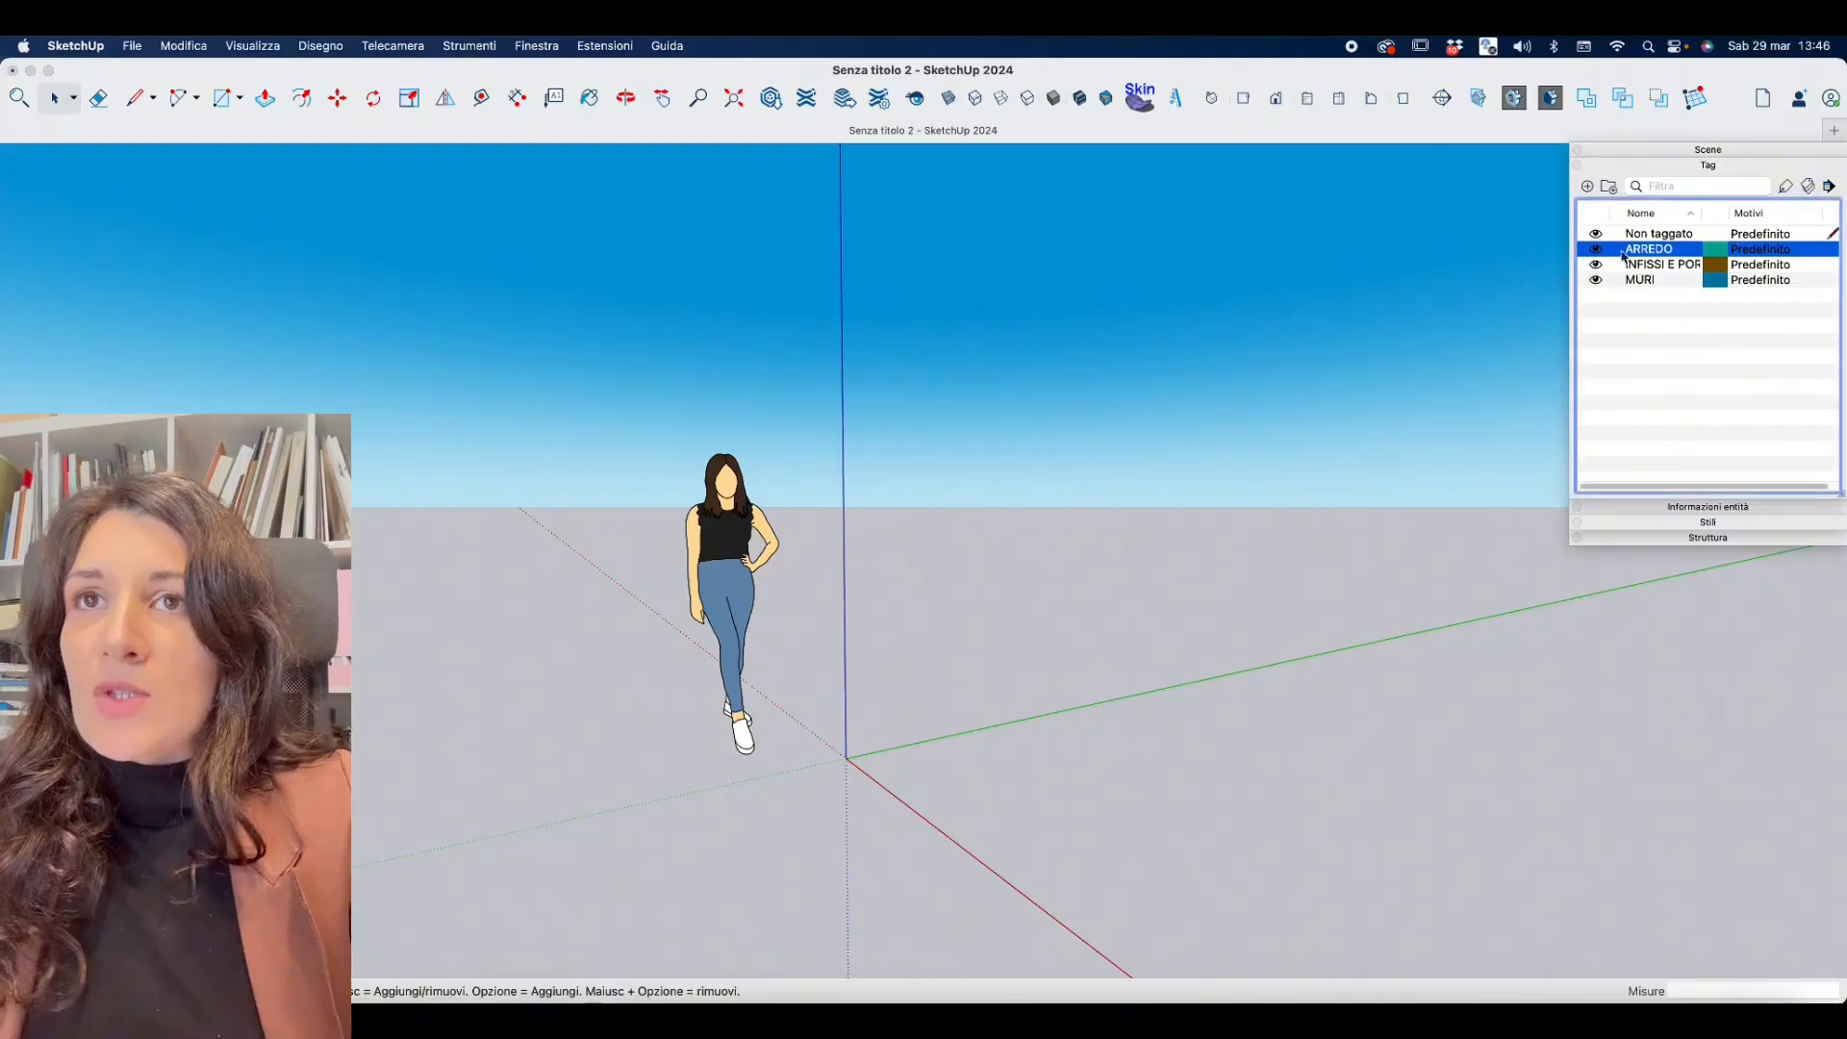
click(1587, 187)
text(DECO)
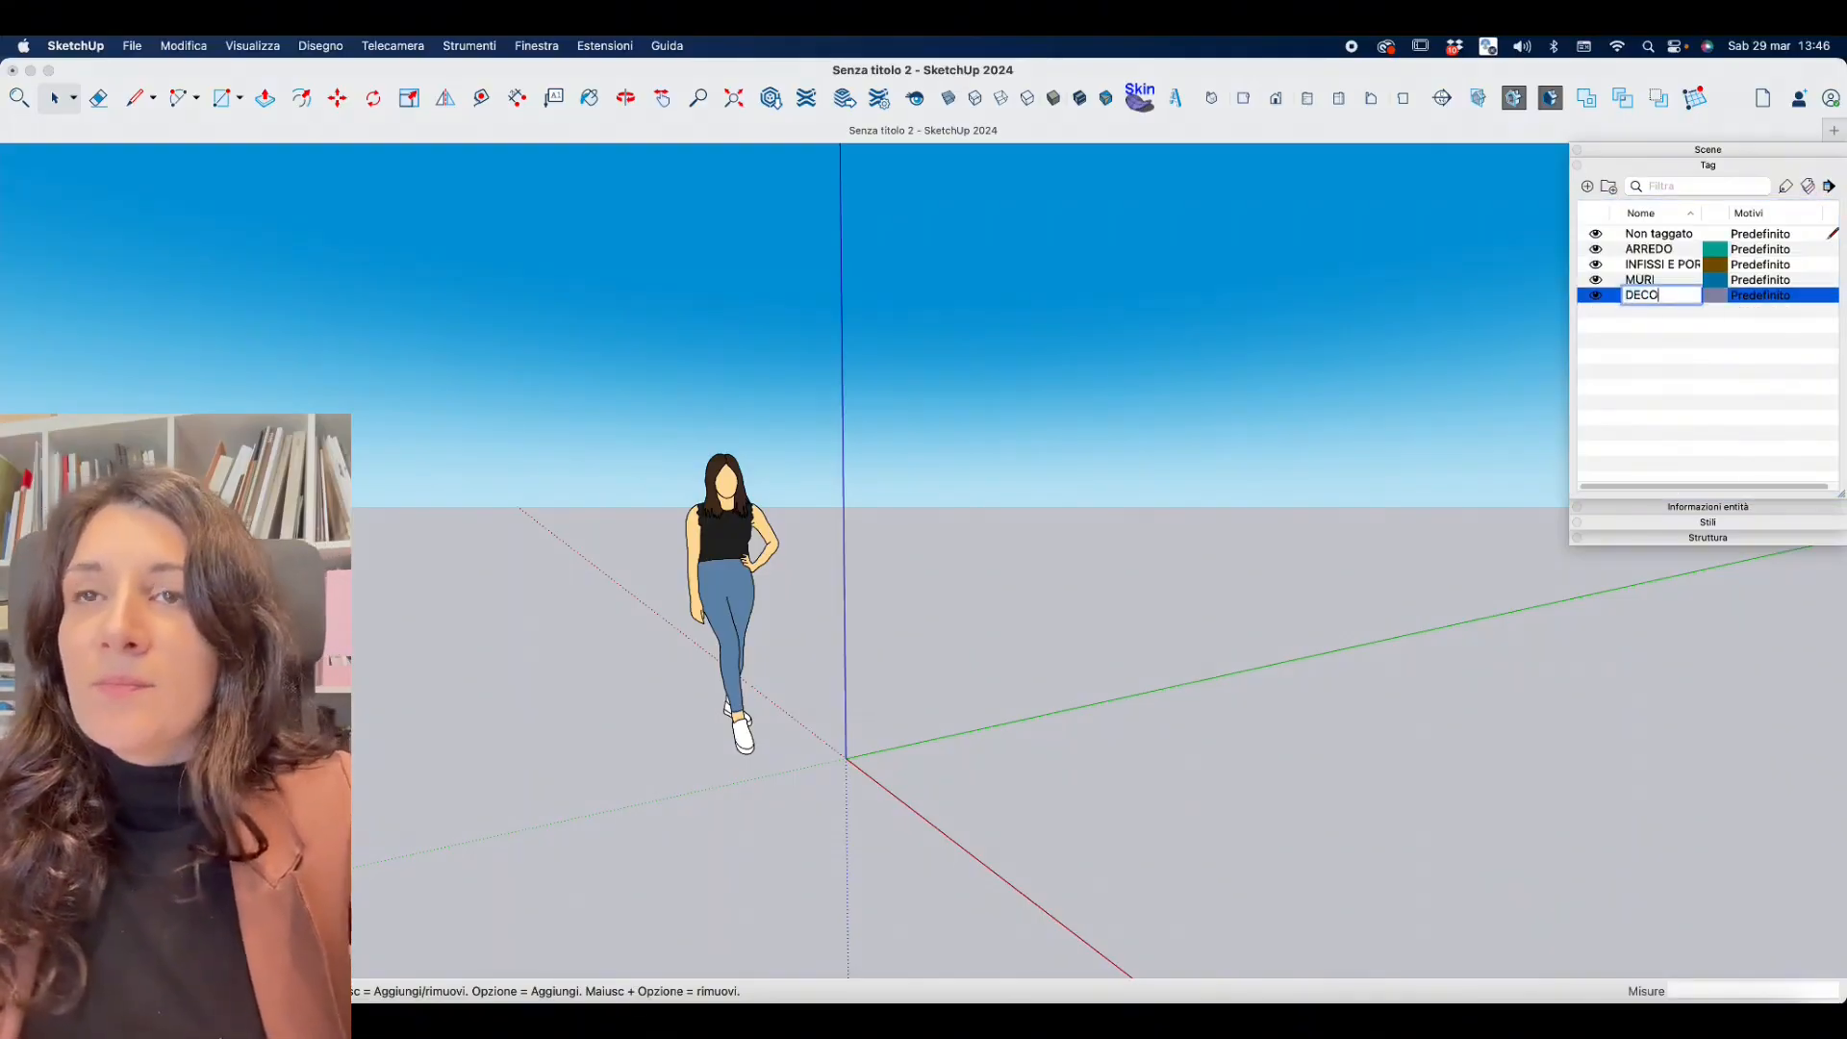
text(RAZIONI)
key(Return)
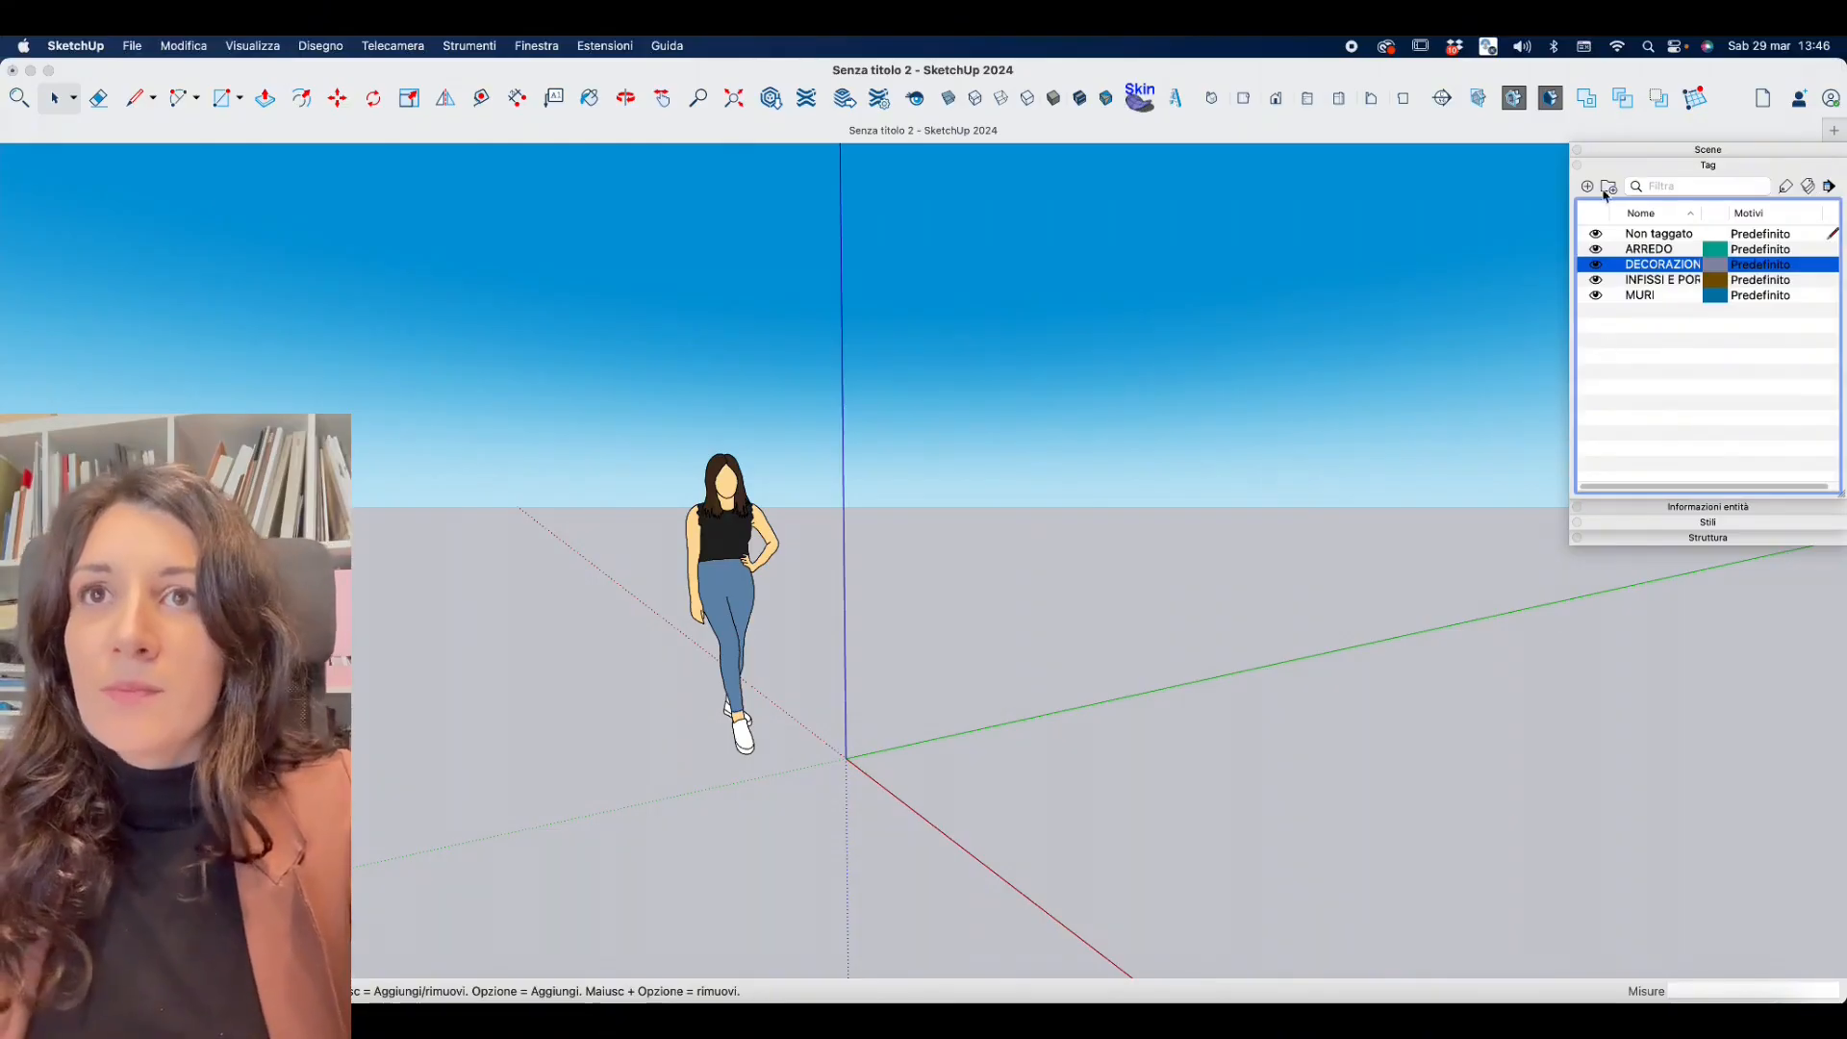
Add the tags ILLUMINAZIONE and PAVIMENTO to the tag list.
click(1587, 187)
text(ILLU)
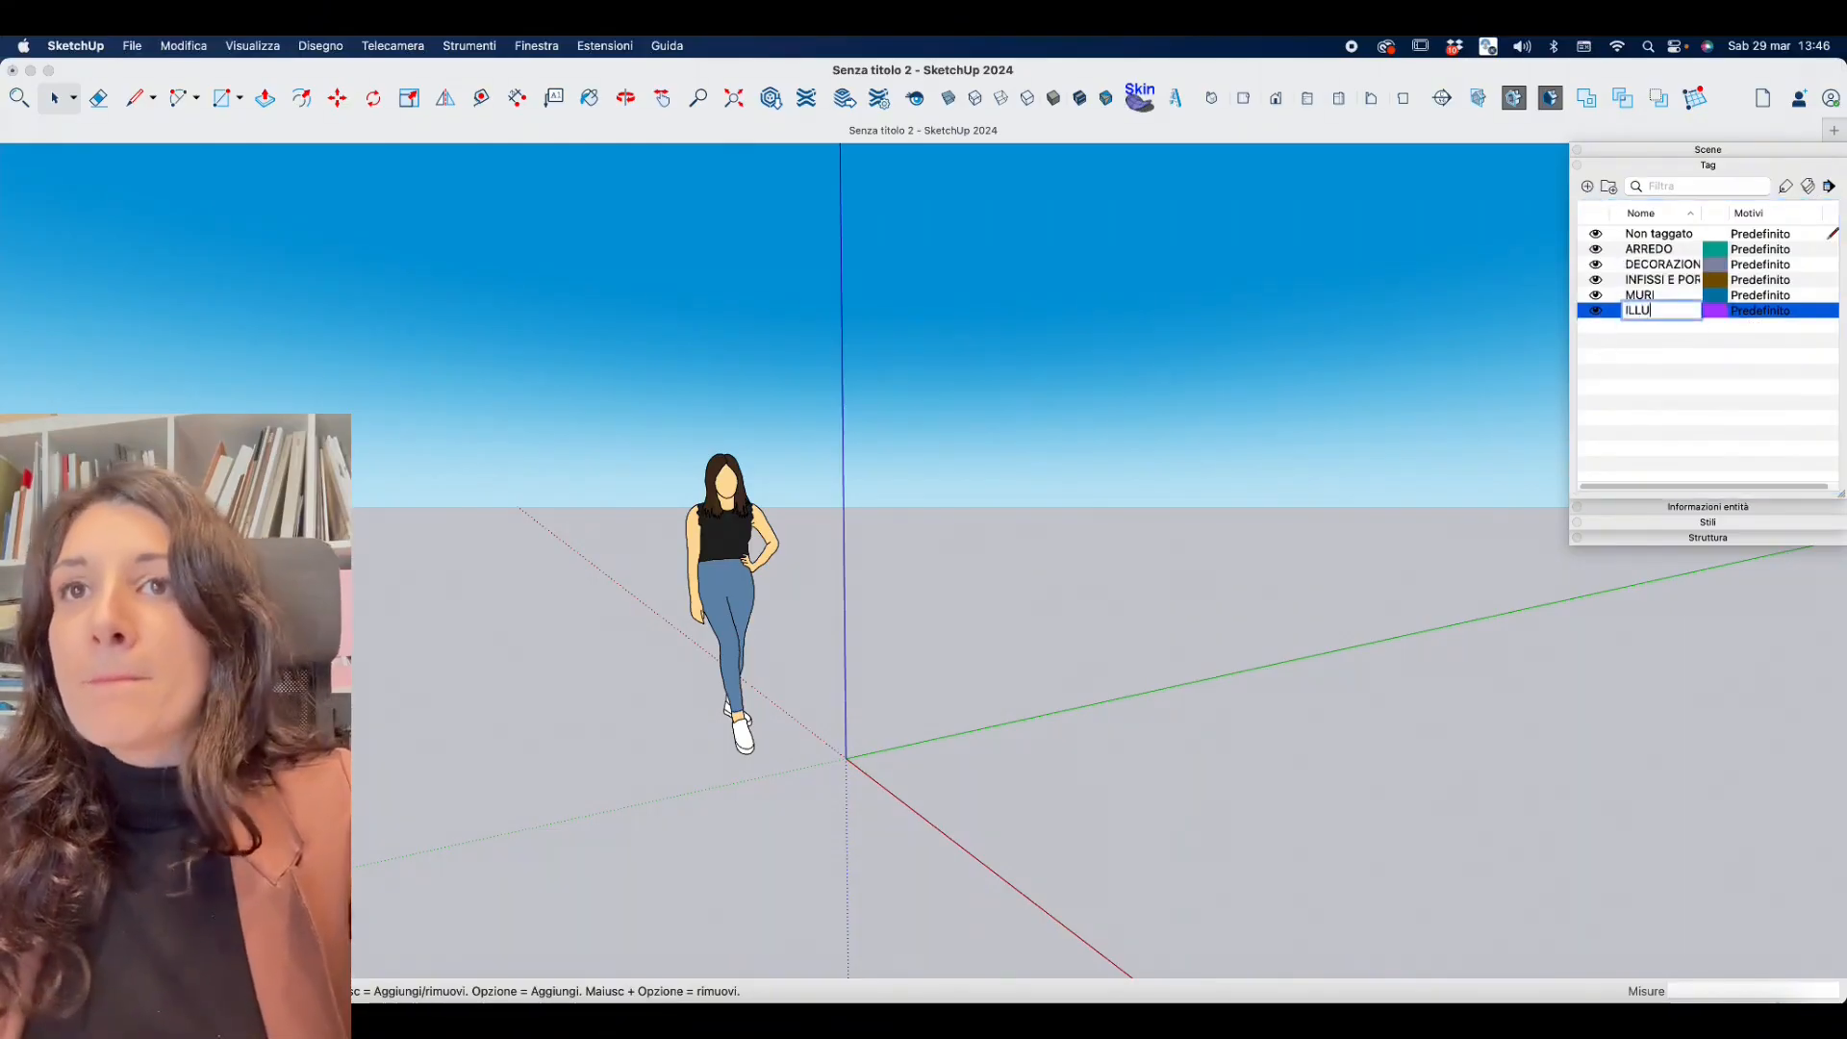
text(MINAZIONE)
key(Return)
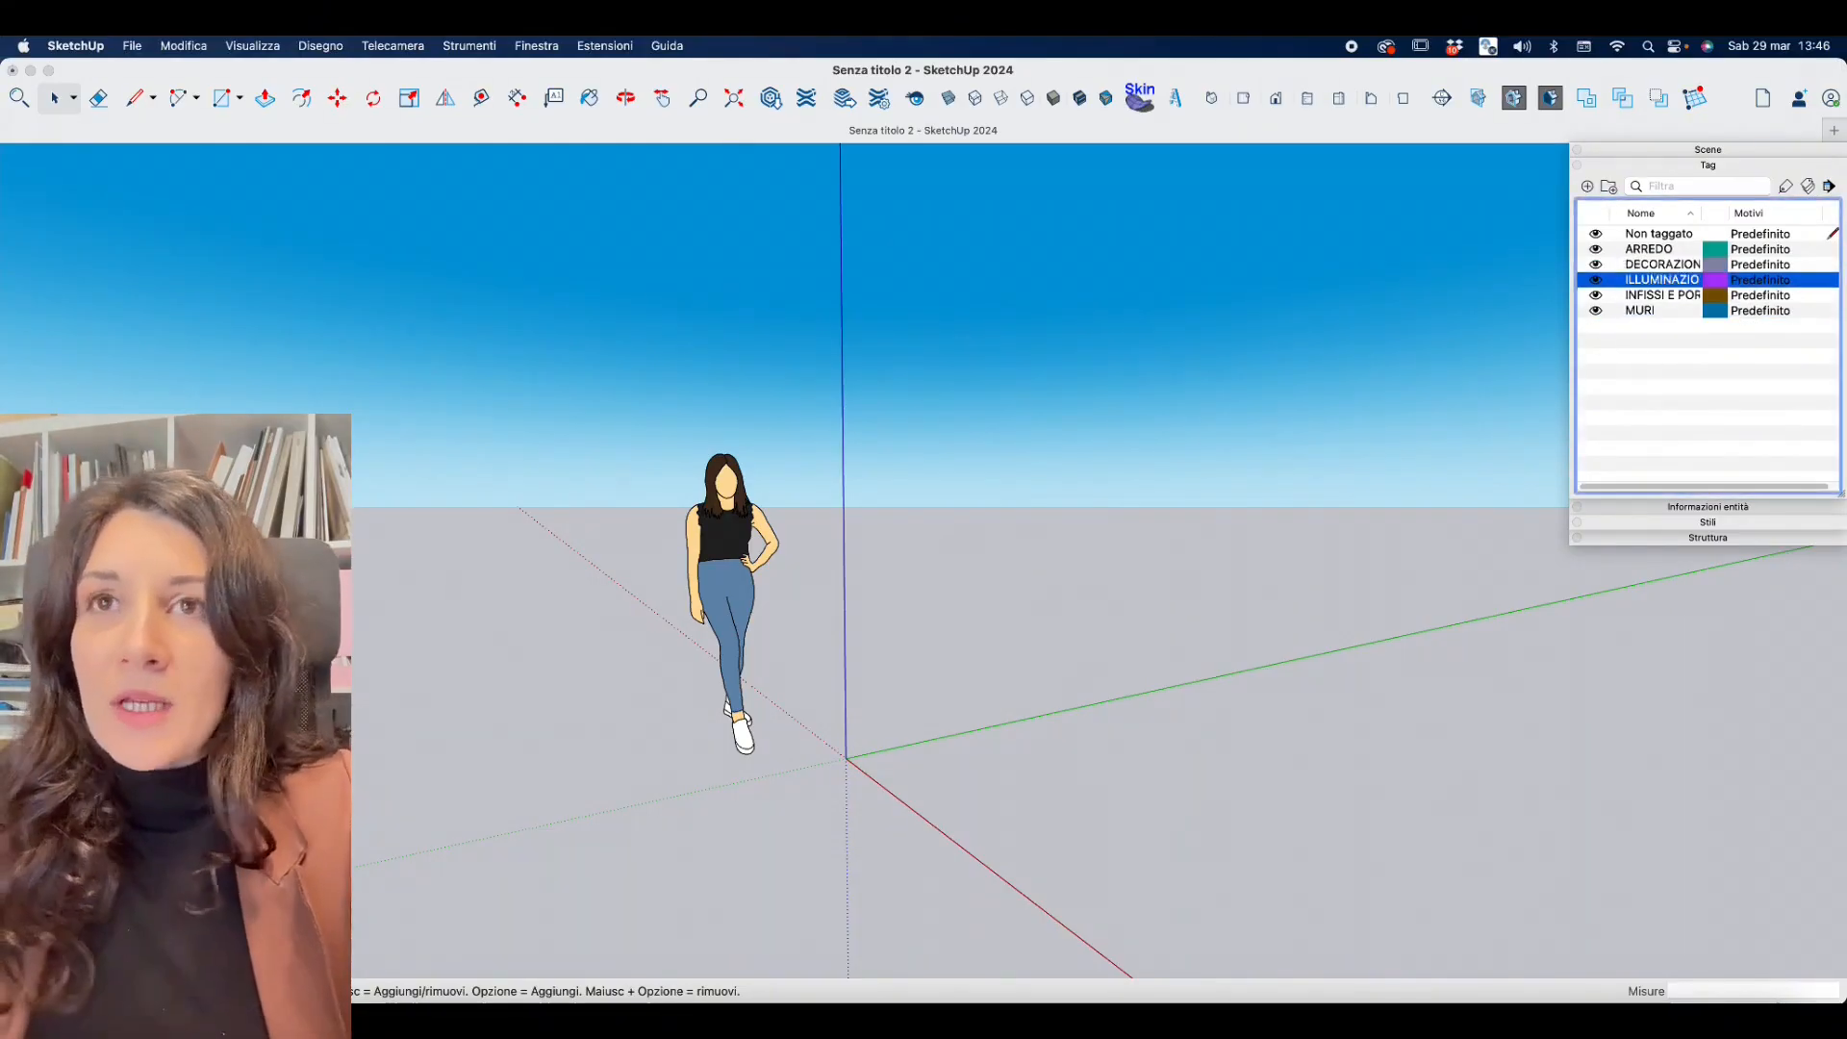
click(1586, 187)
text(PAVIMENTO)
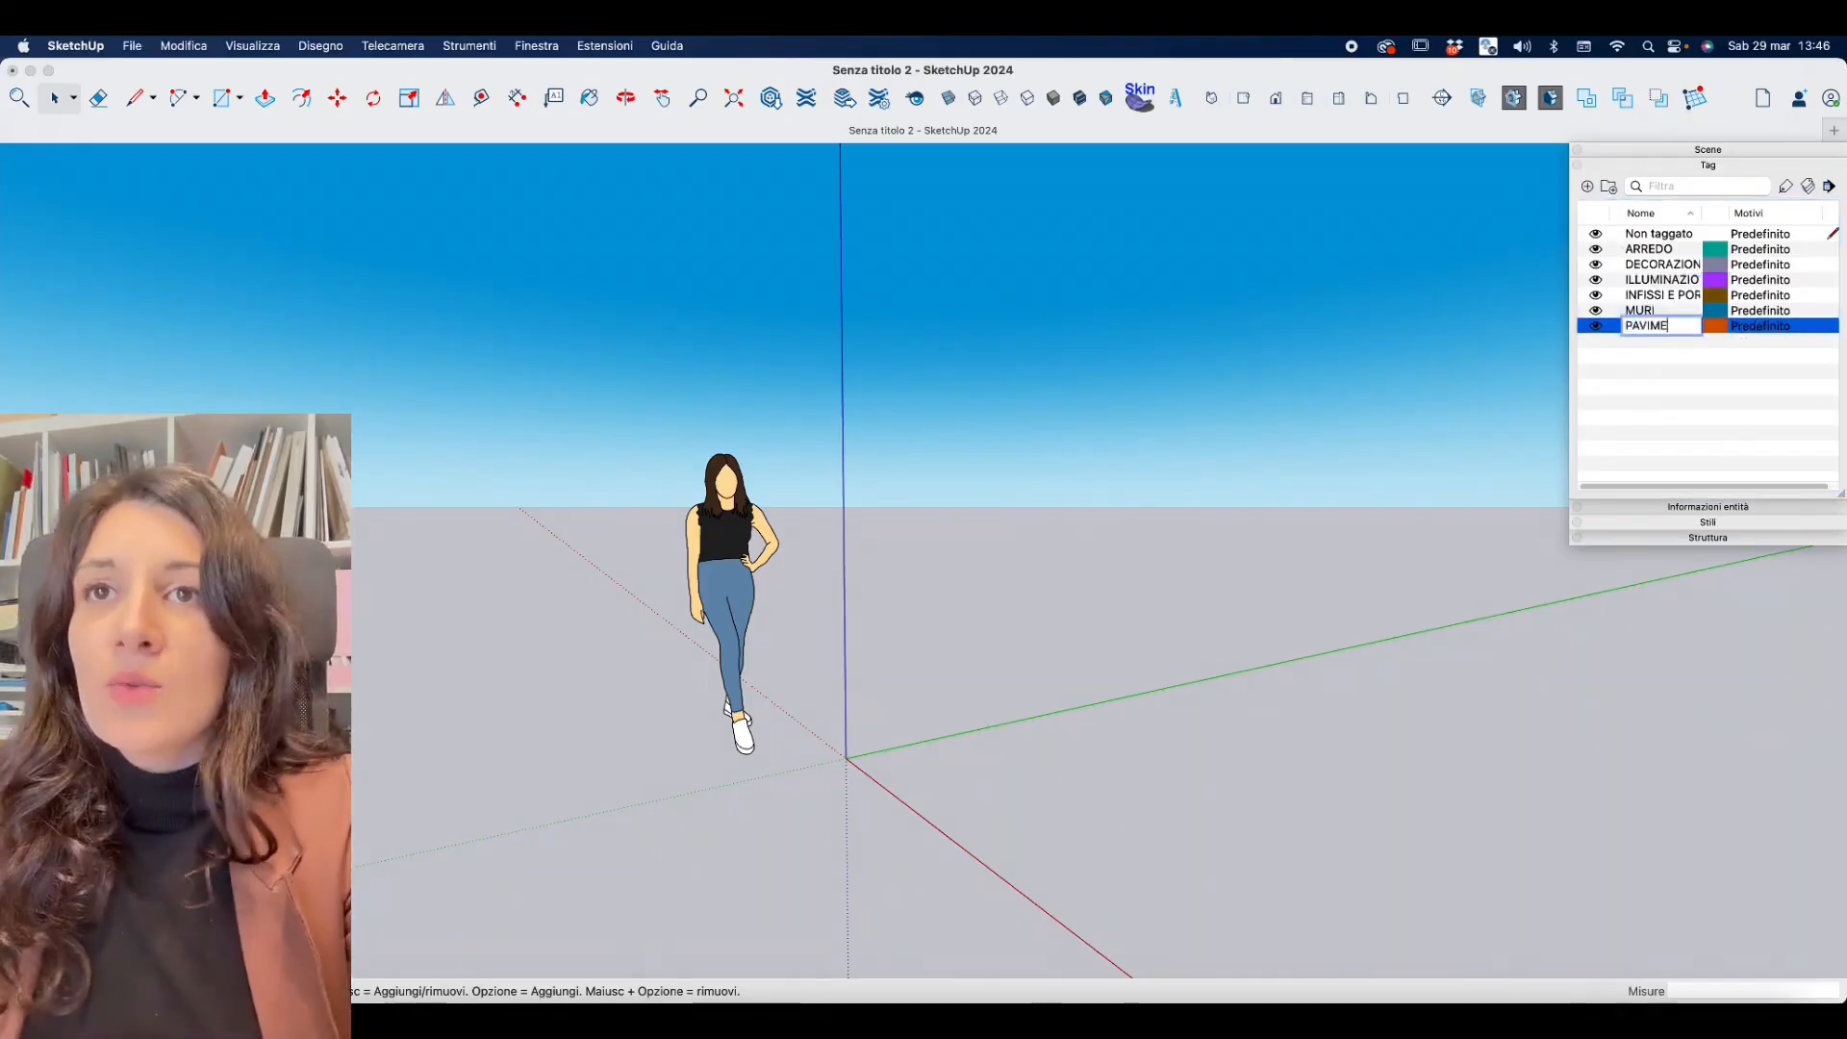
key(Return)
Add a tag named SOFFITTO and collapse the tag list.
click(1586, 188)
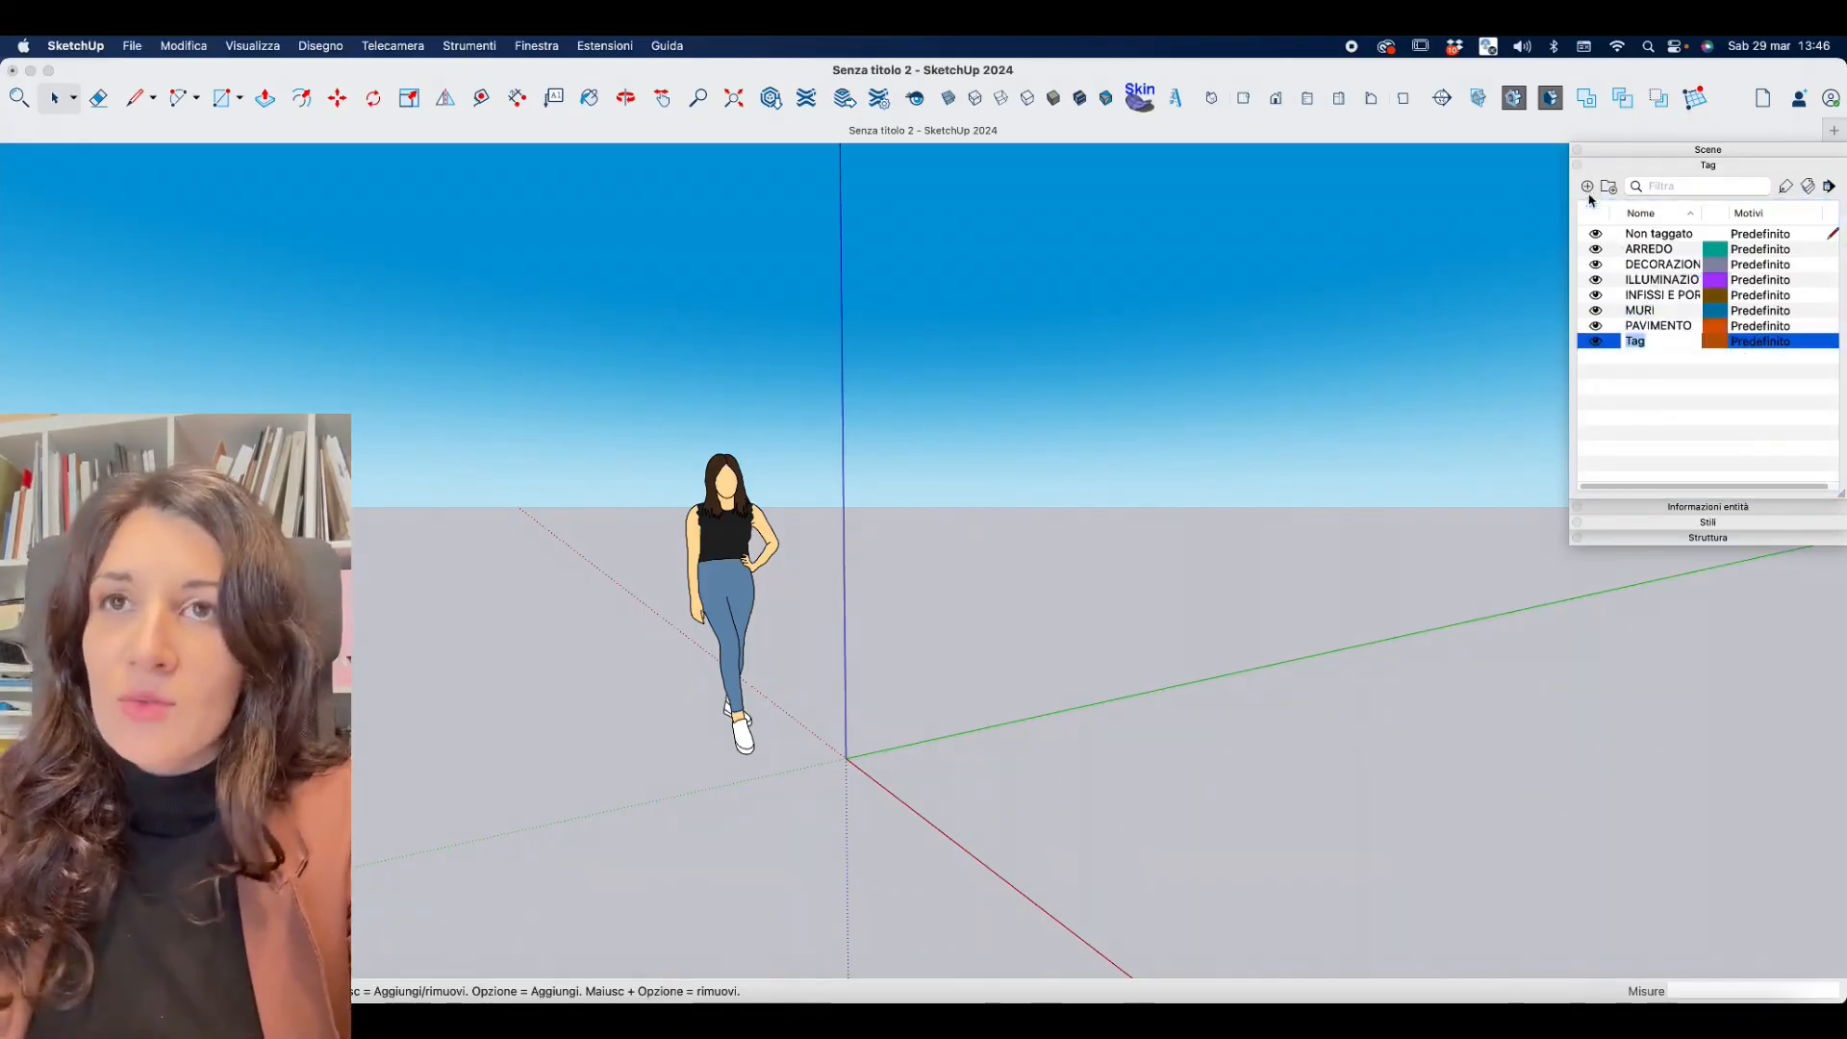
text(SOFFIT)
text(TO)
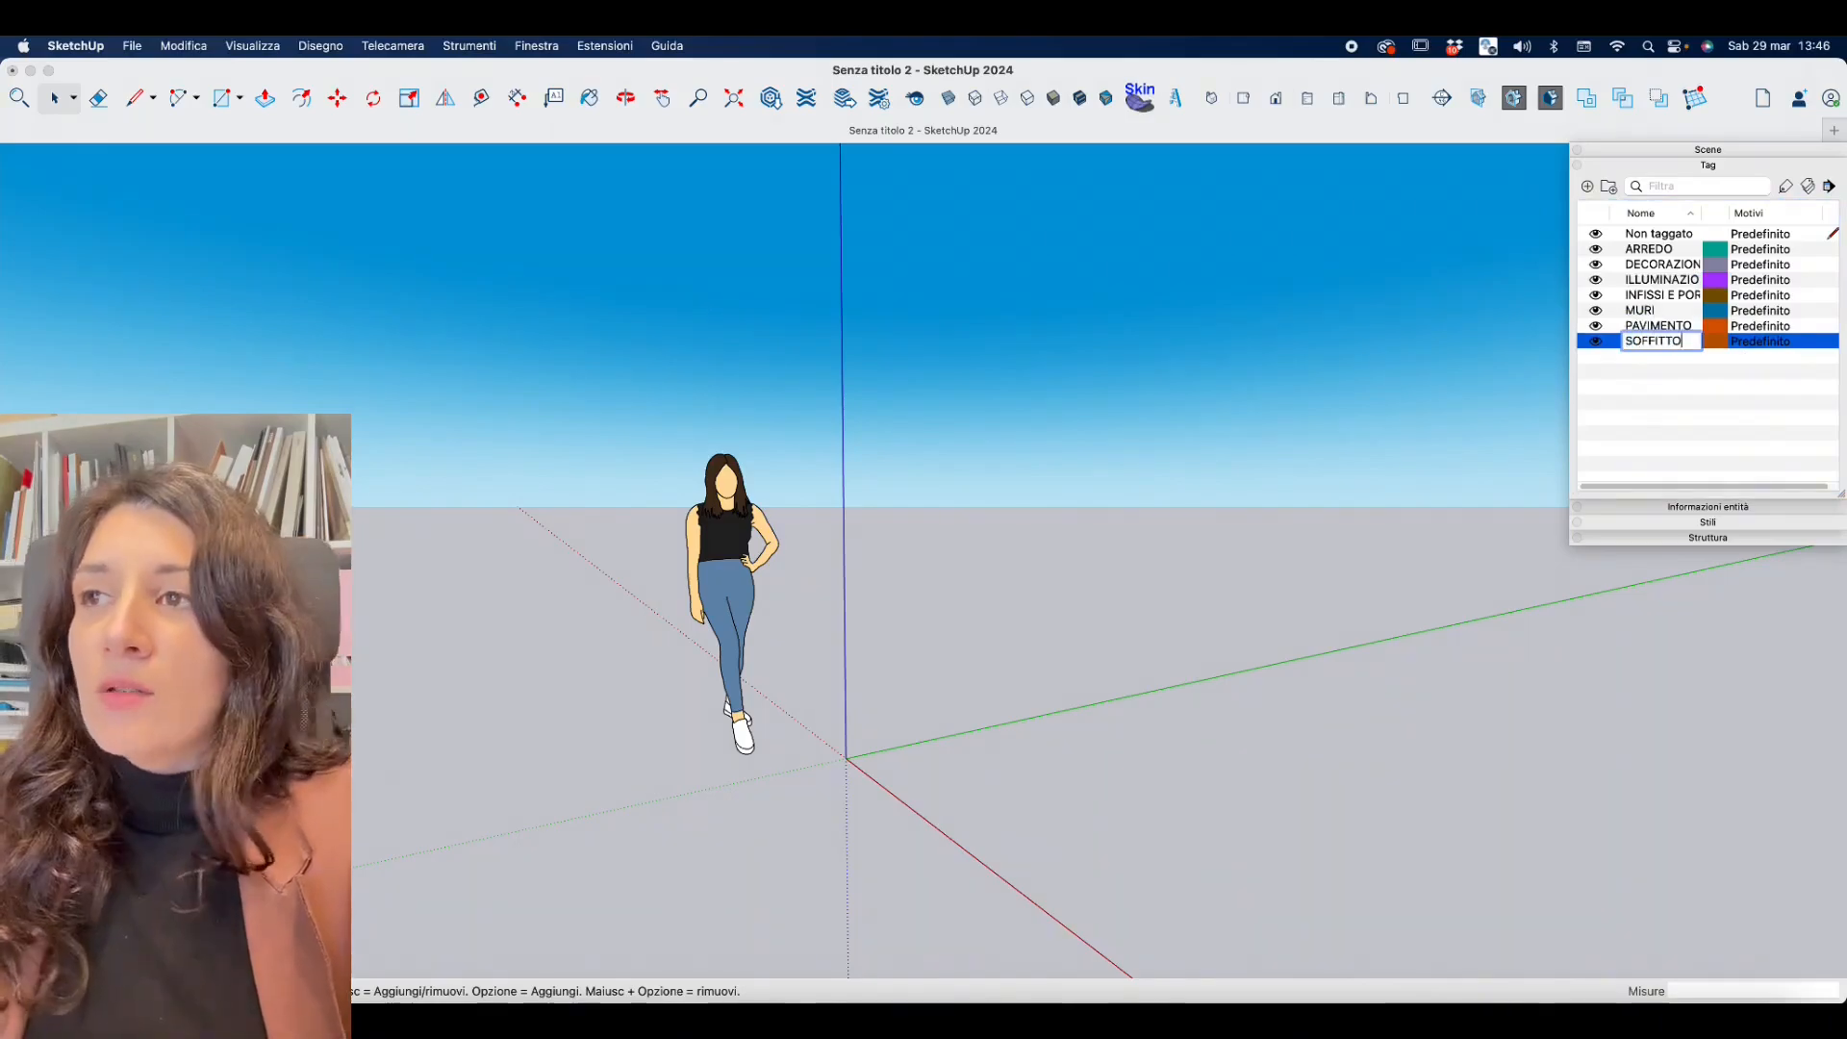
key(Return)
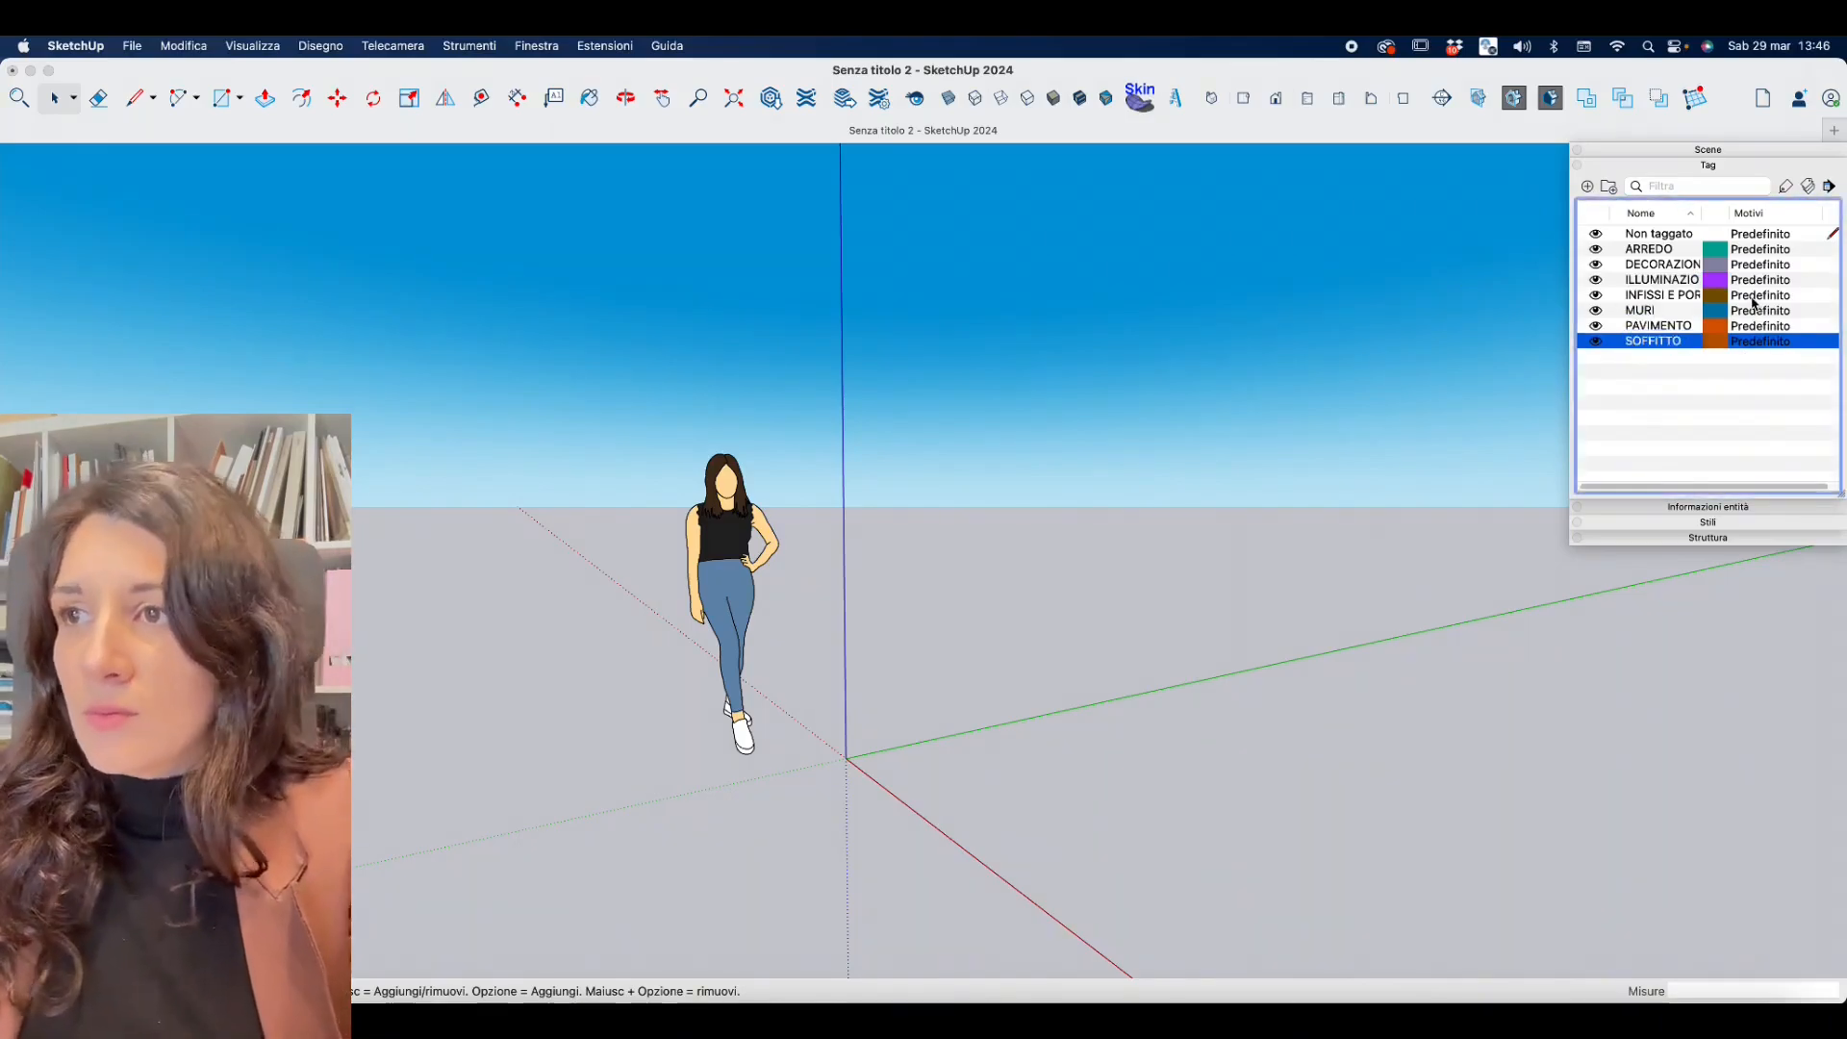
click(1665, 169)
click(1764, 169)
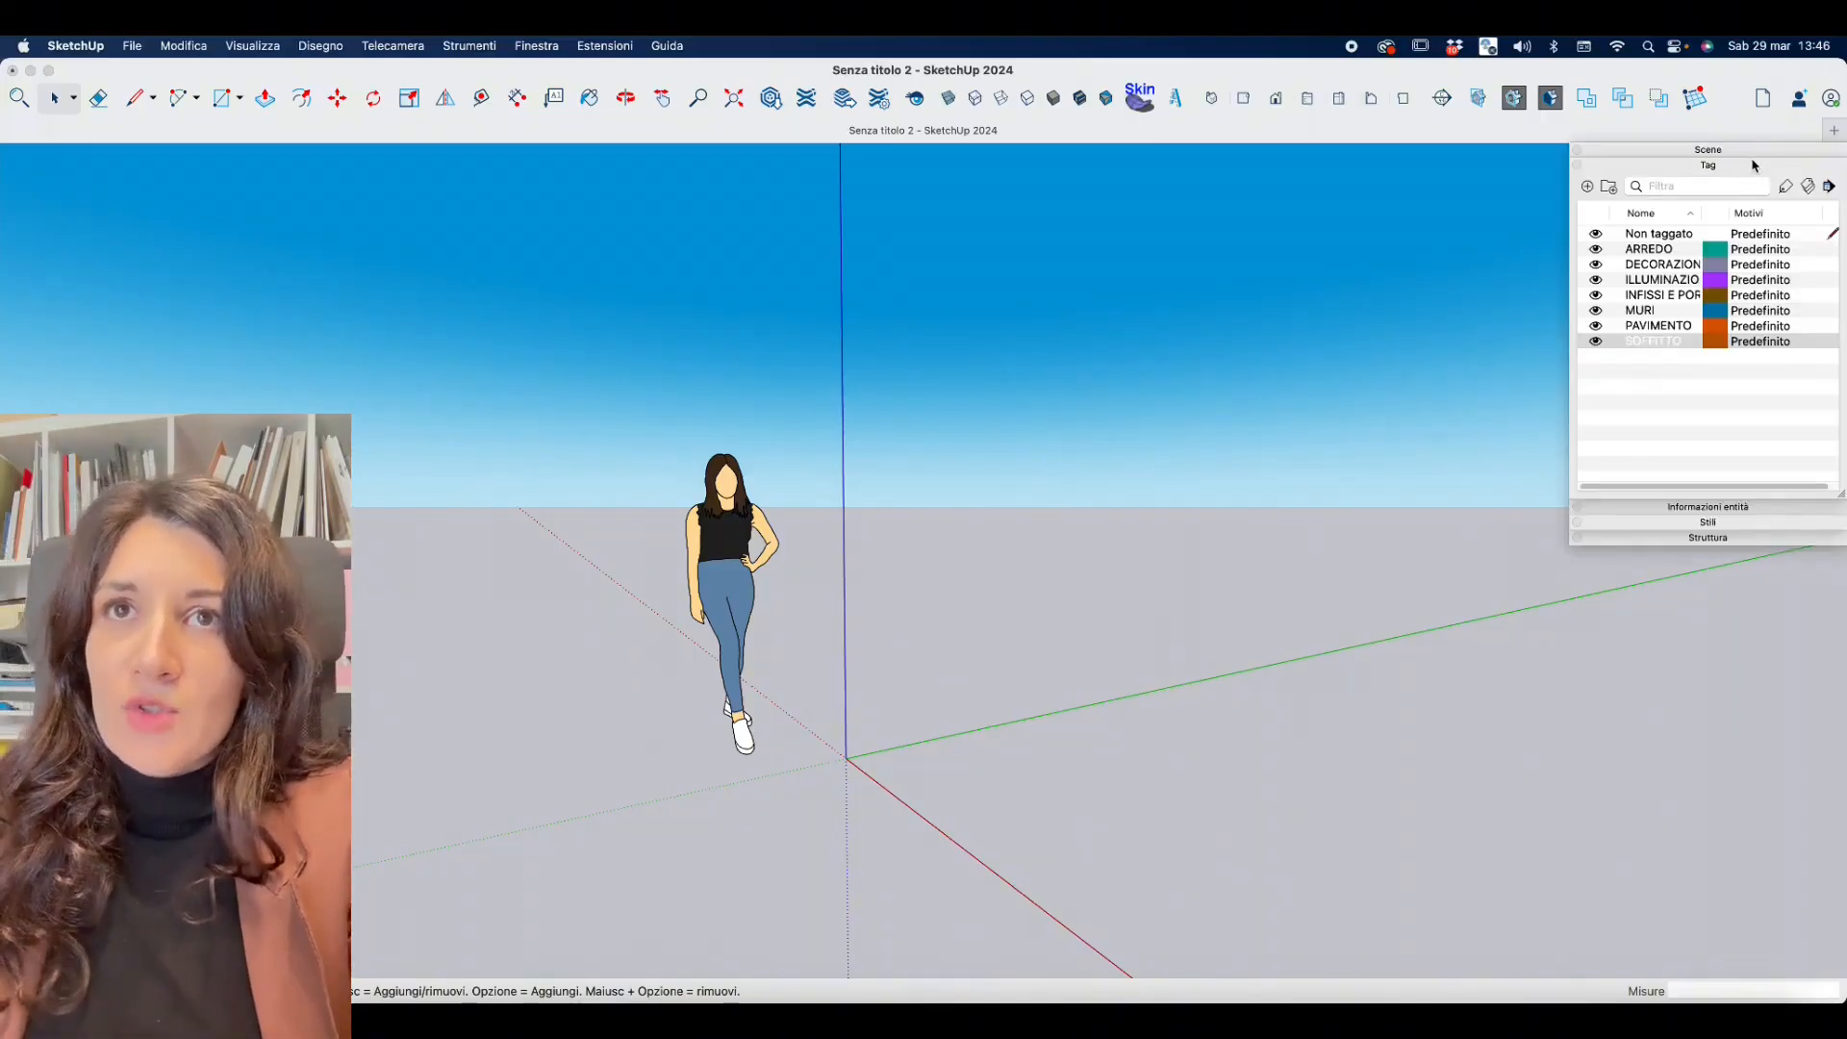
click(1754, 165)
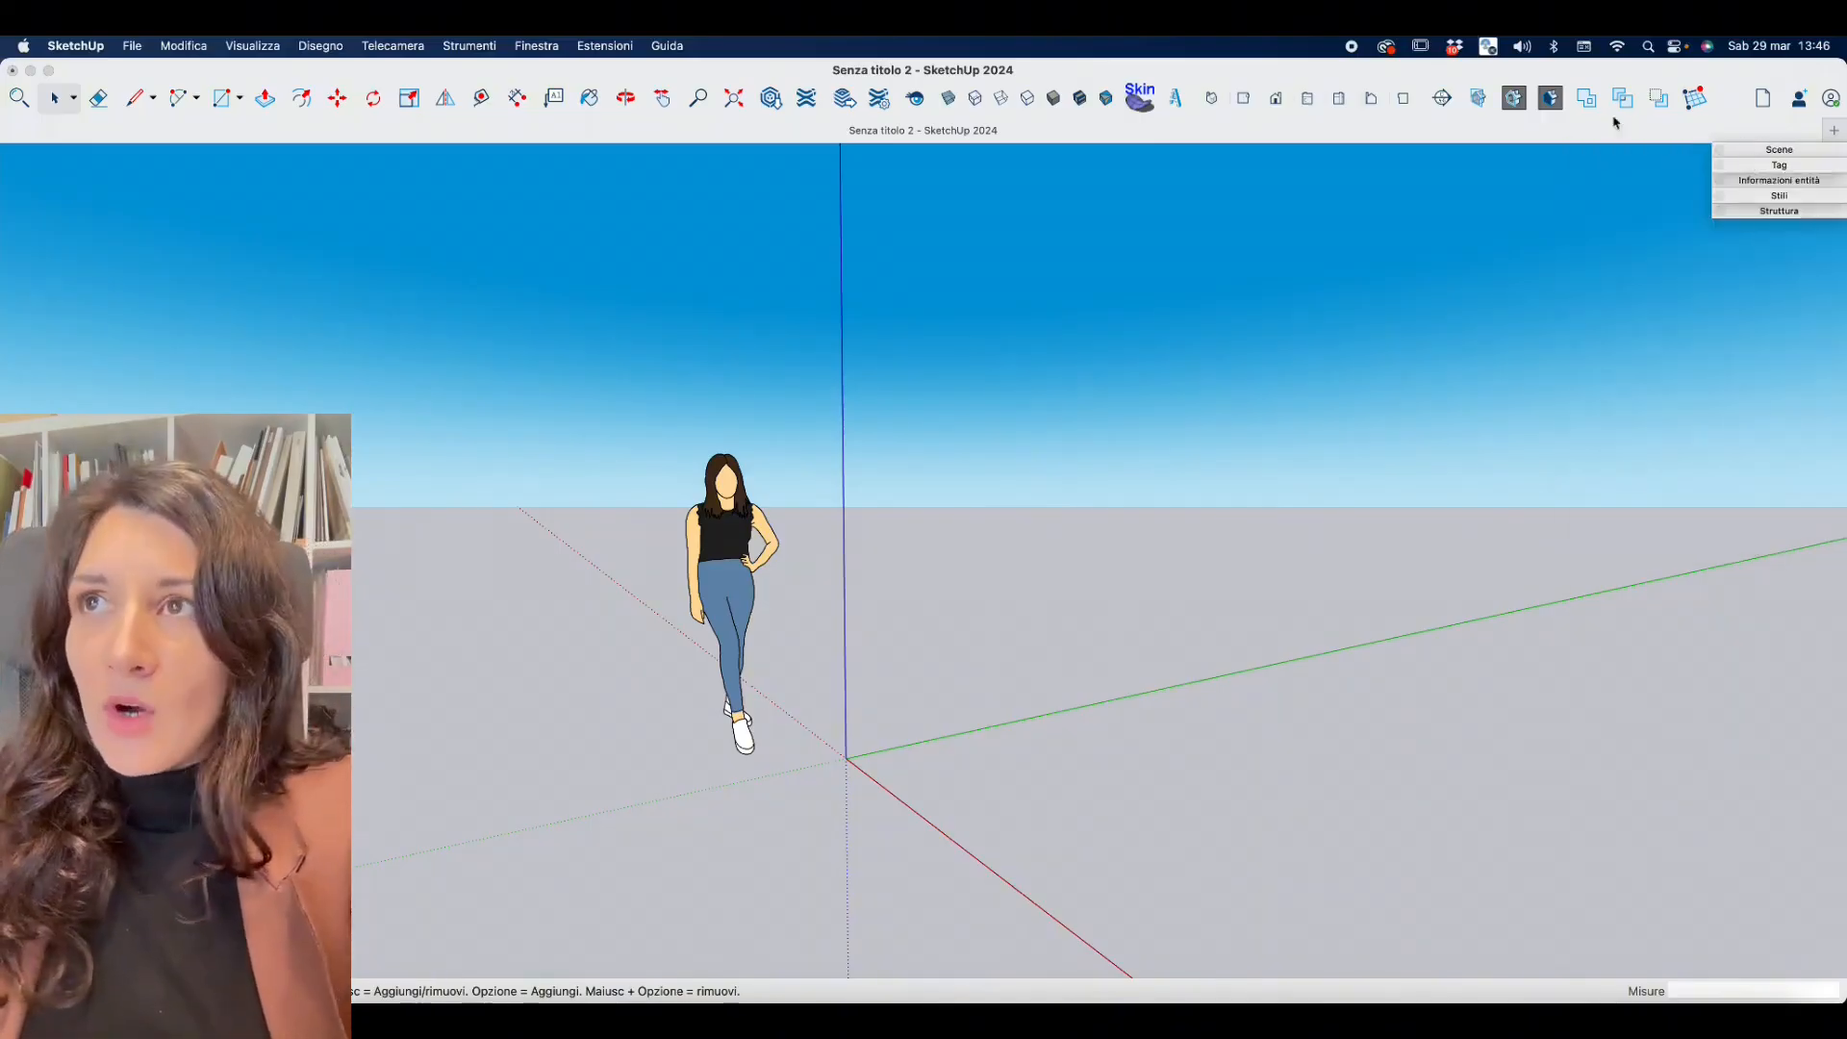
Save the model as the default template PROGETTO INTERIOR DESIGN, overwriting the existing template file.
click(133, 46)
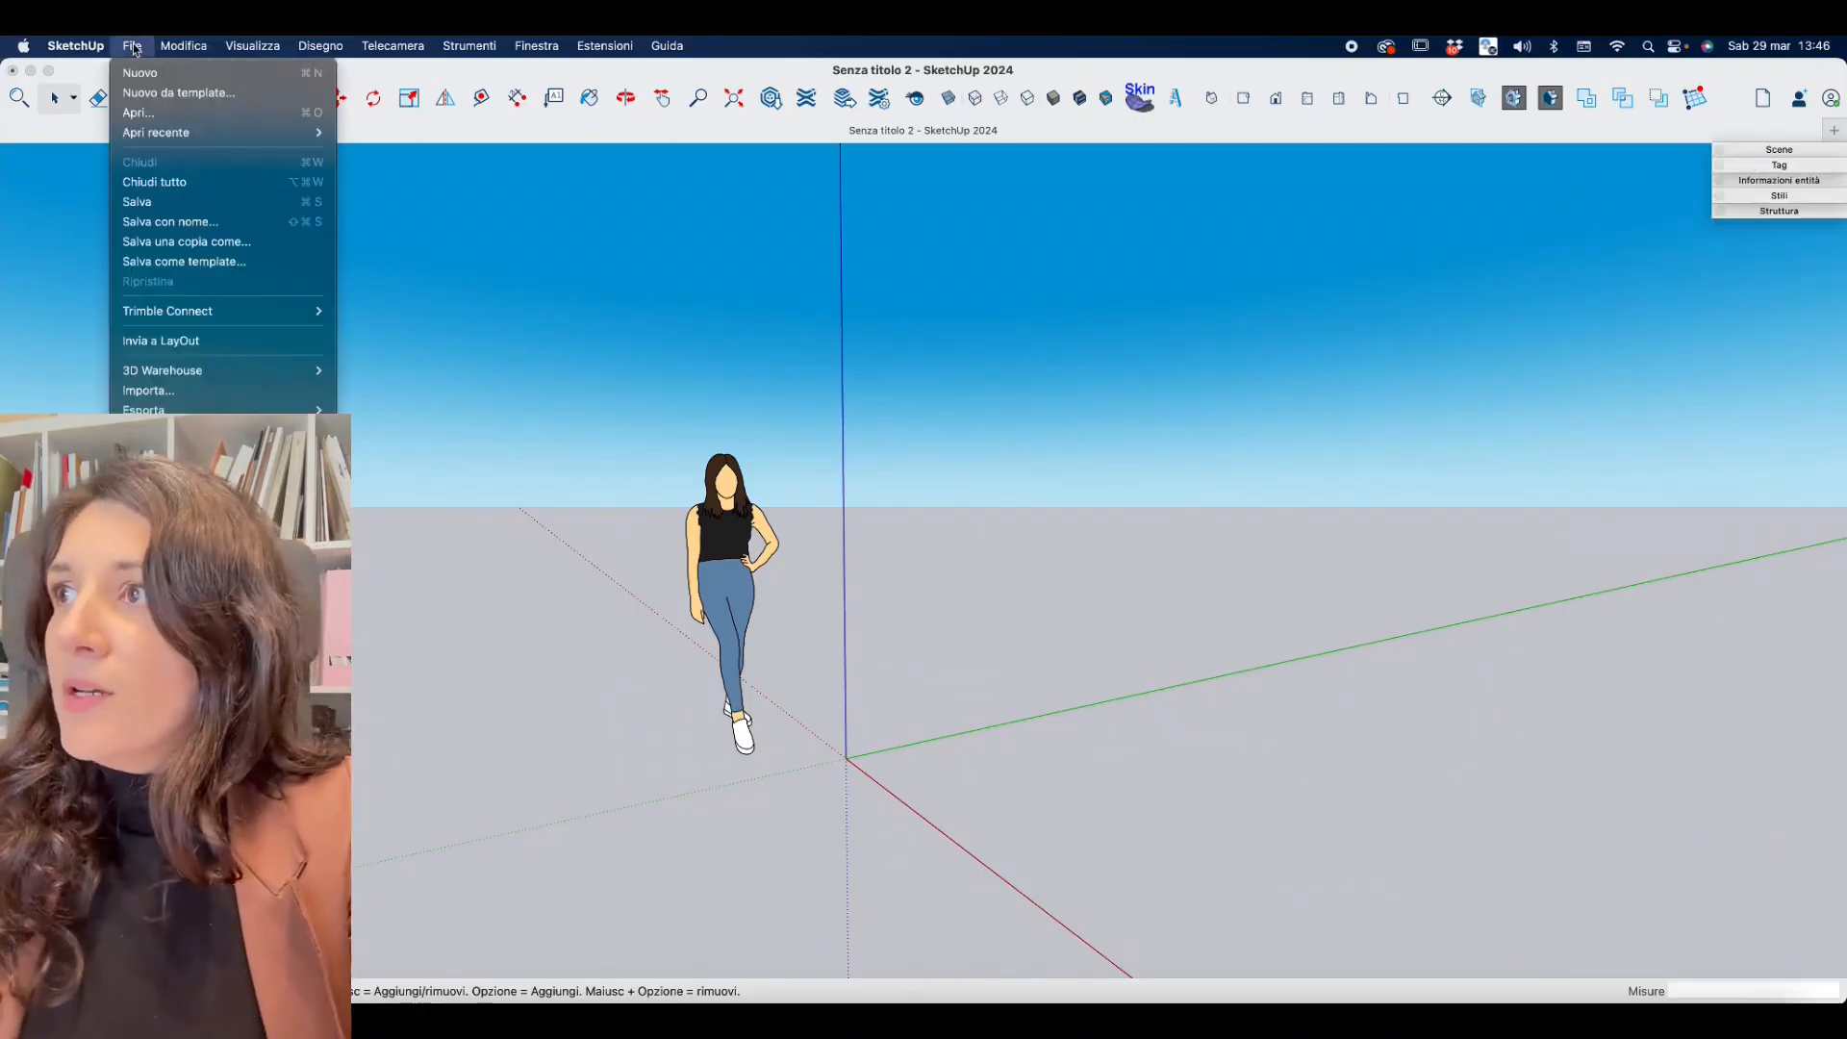
click(204, 263)
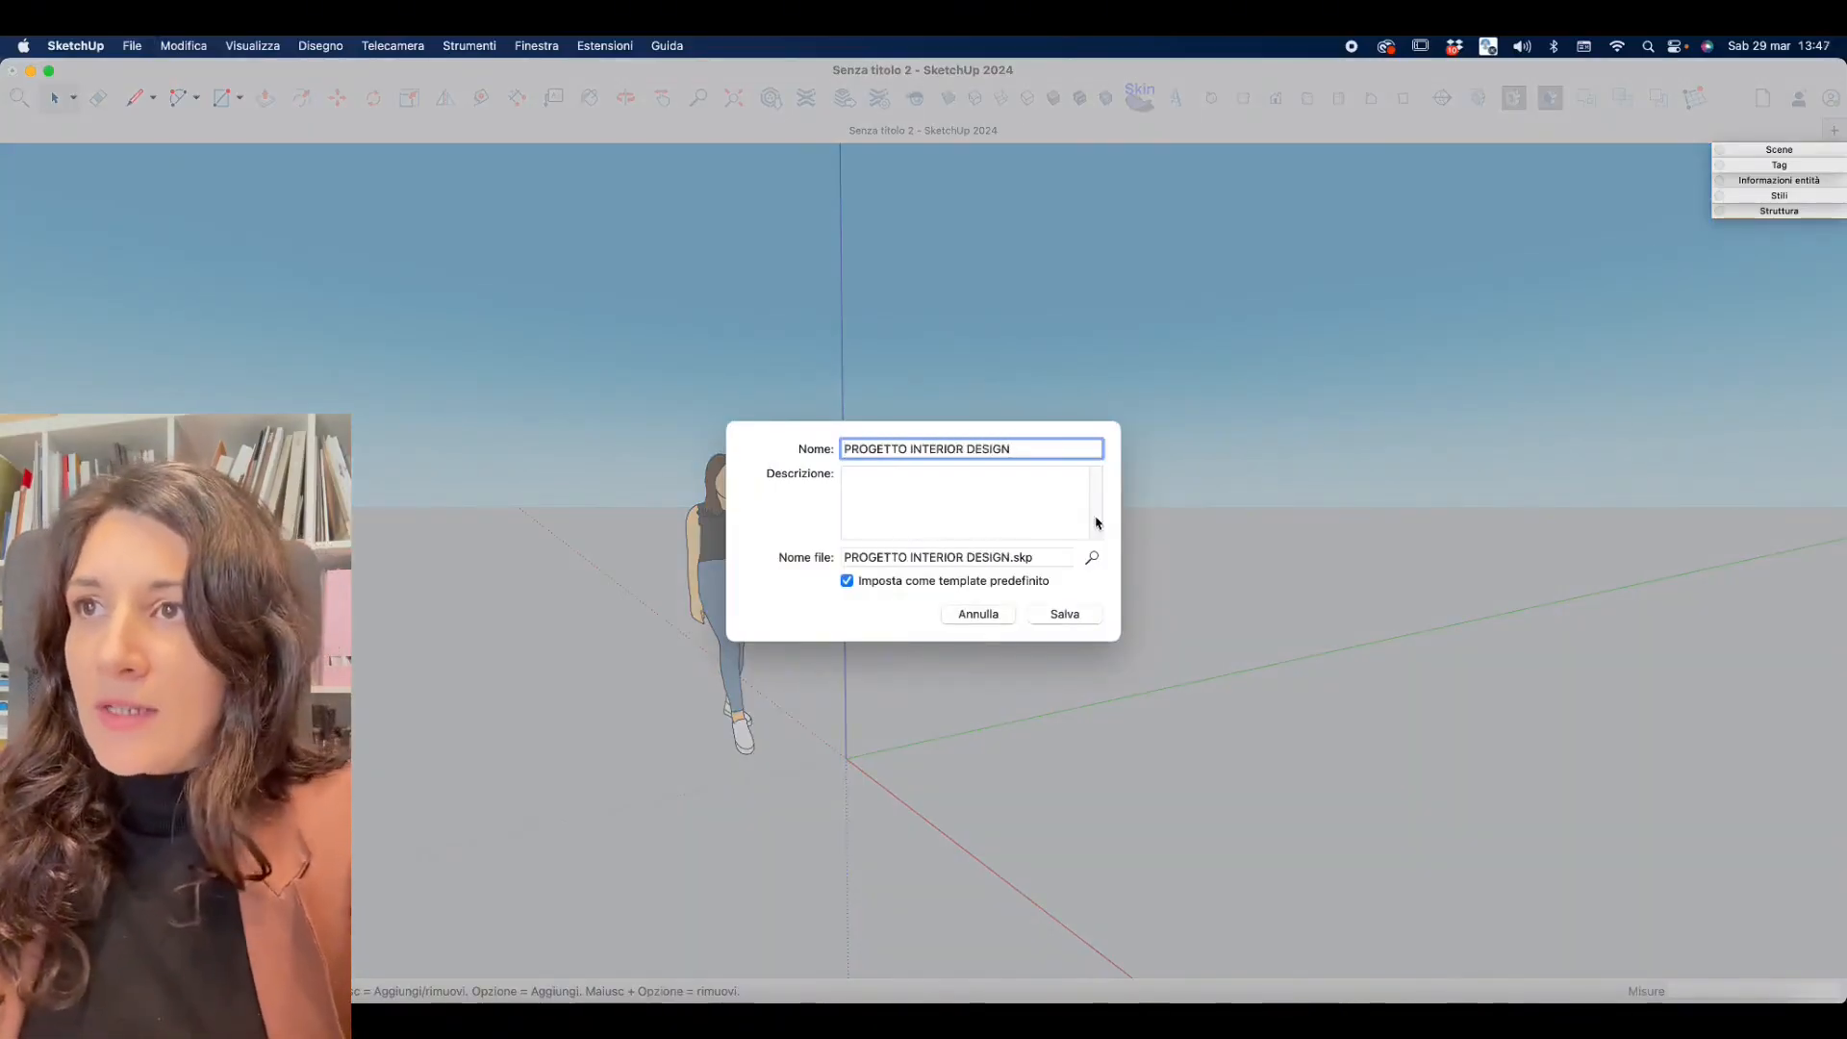
click(1064, 615)
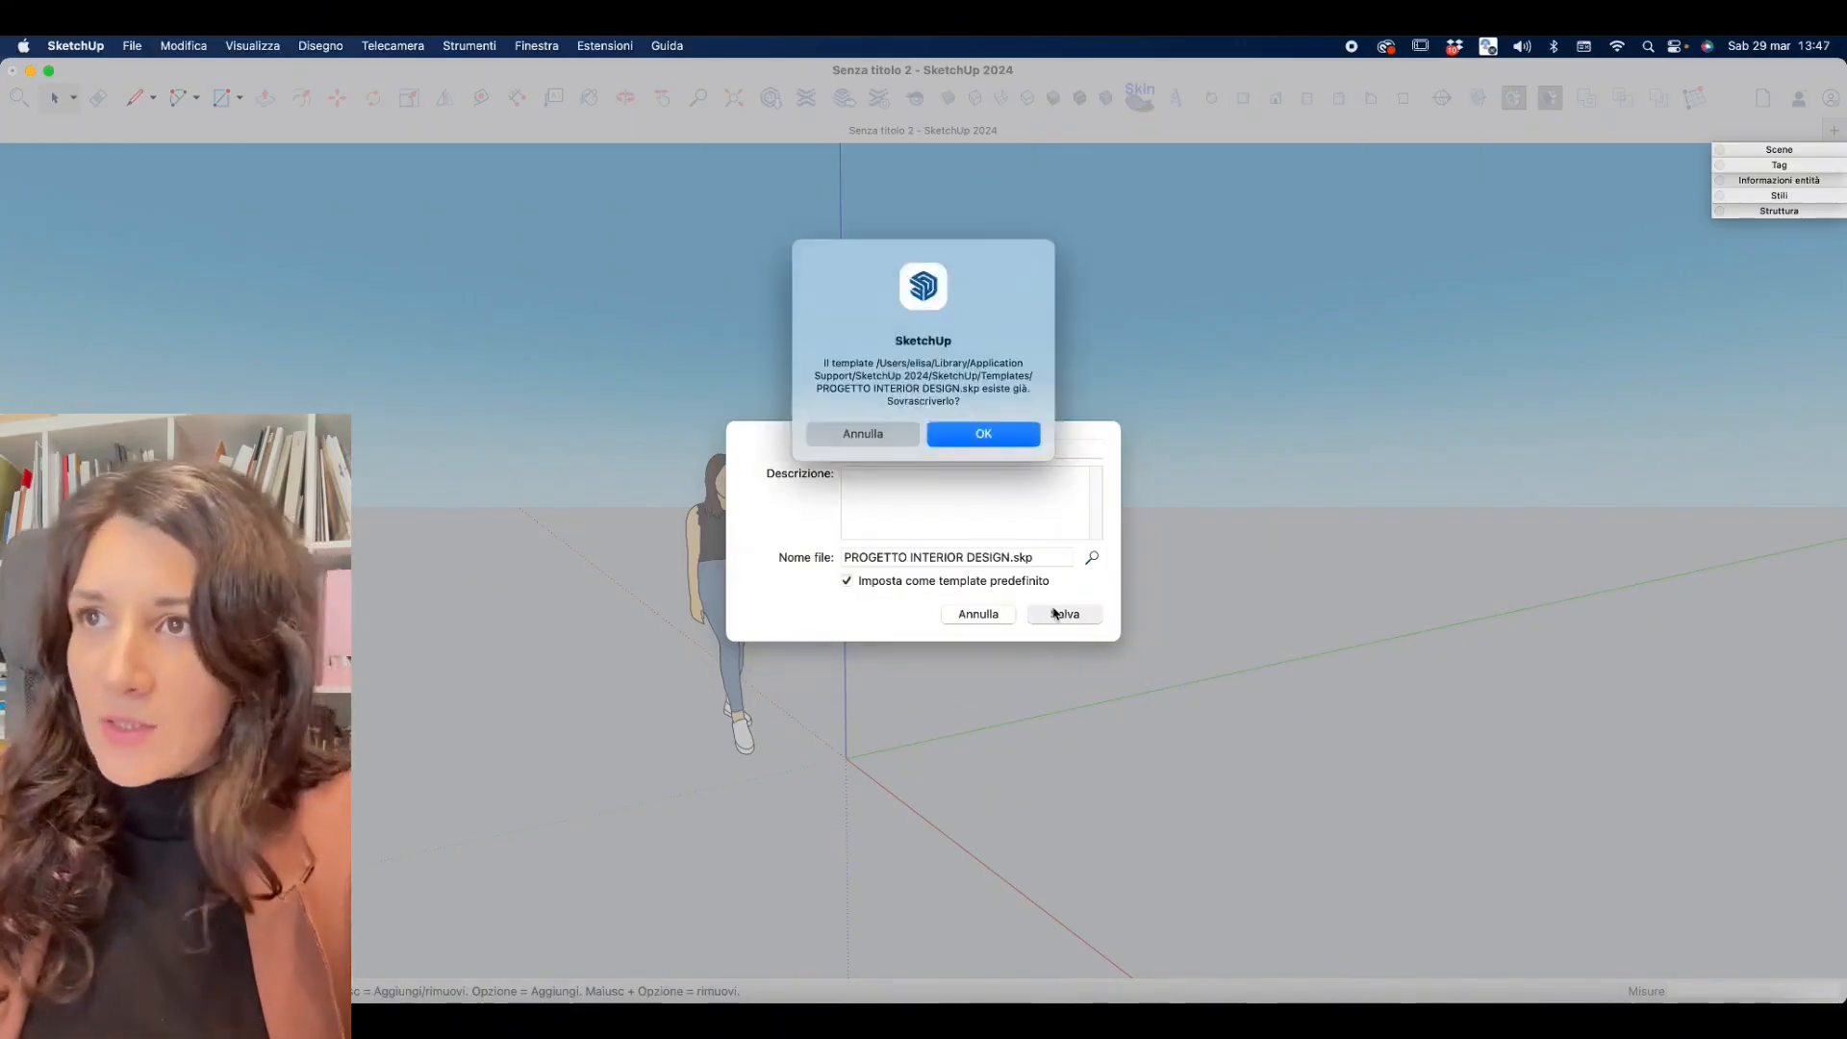
click(972, 429)
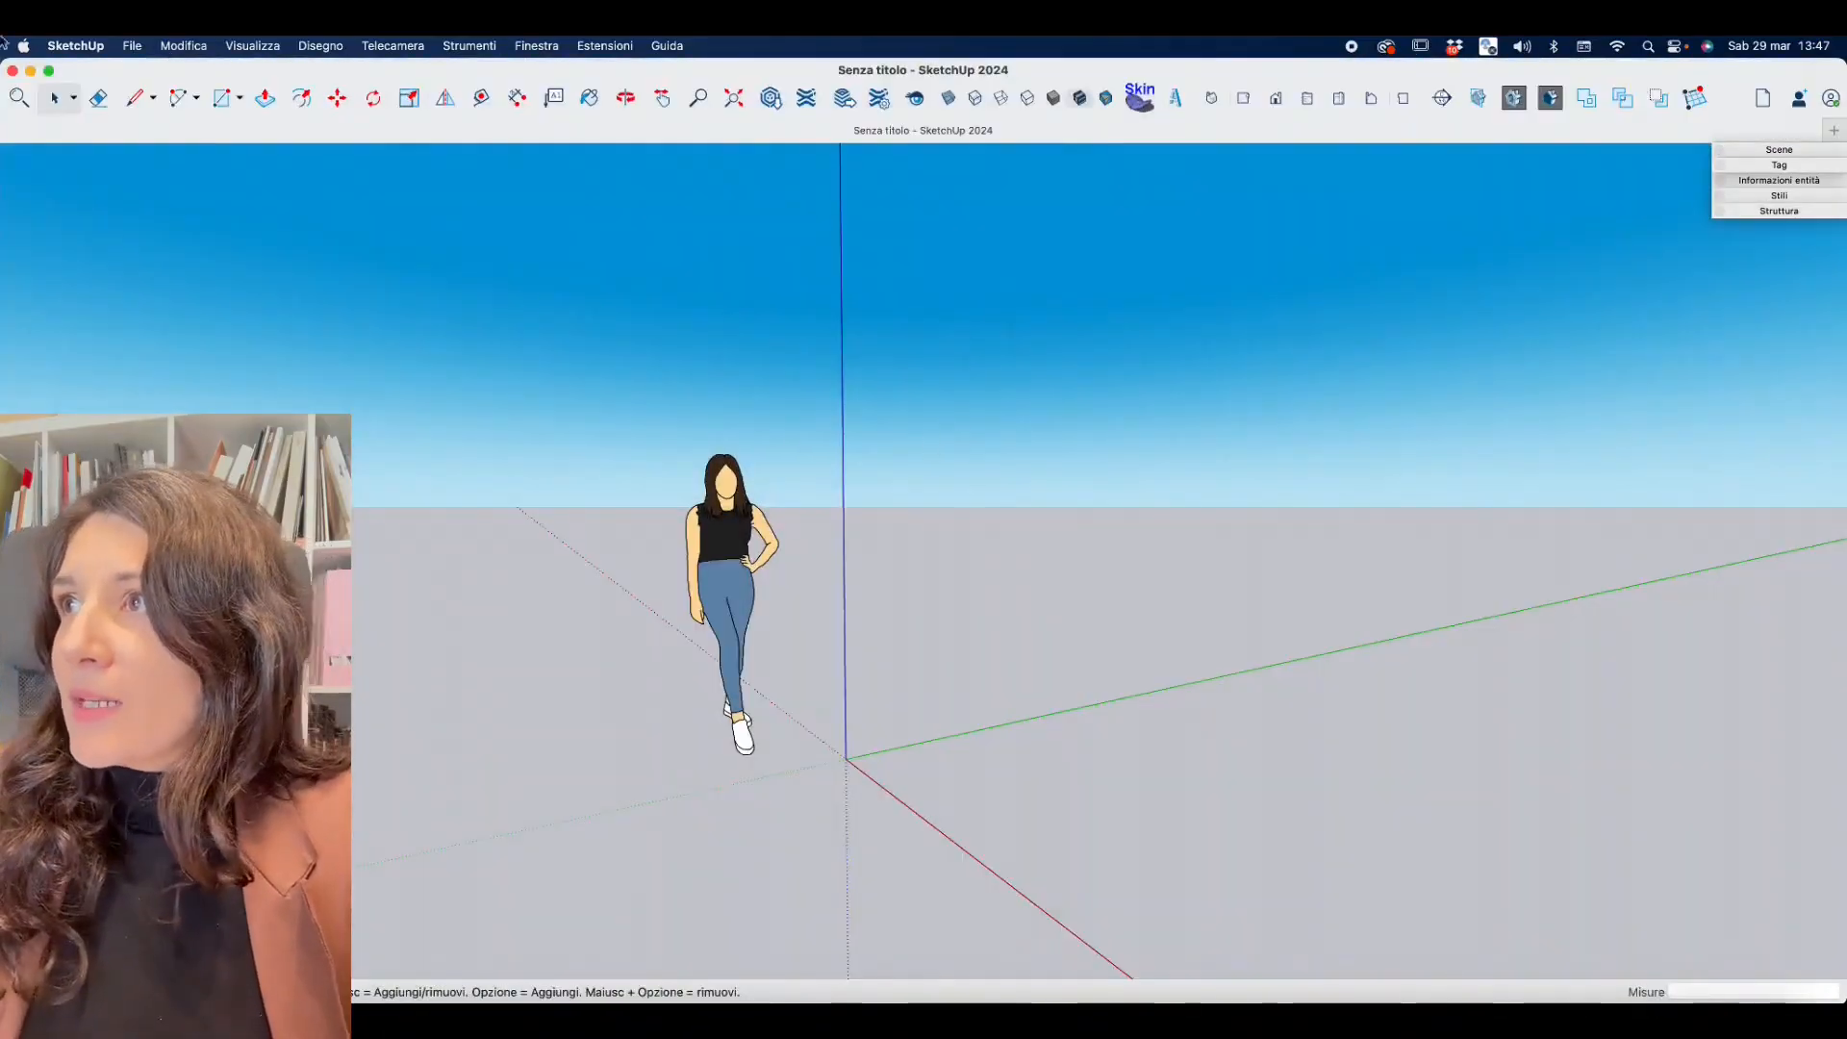
Start a new model from the personal template PROGETTO INTERIOR DESIGN.
click(141, 53)
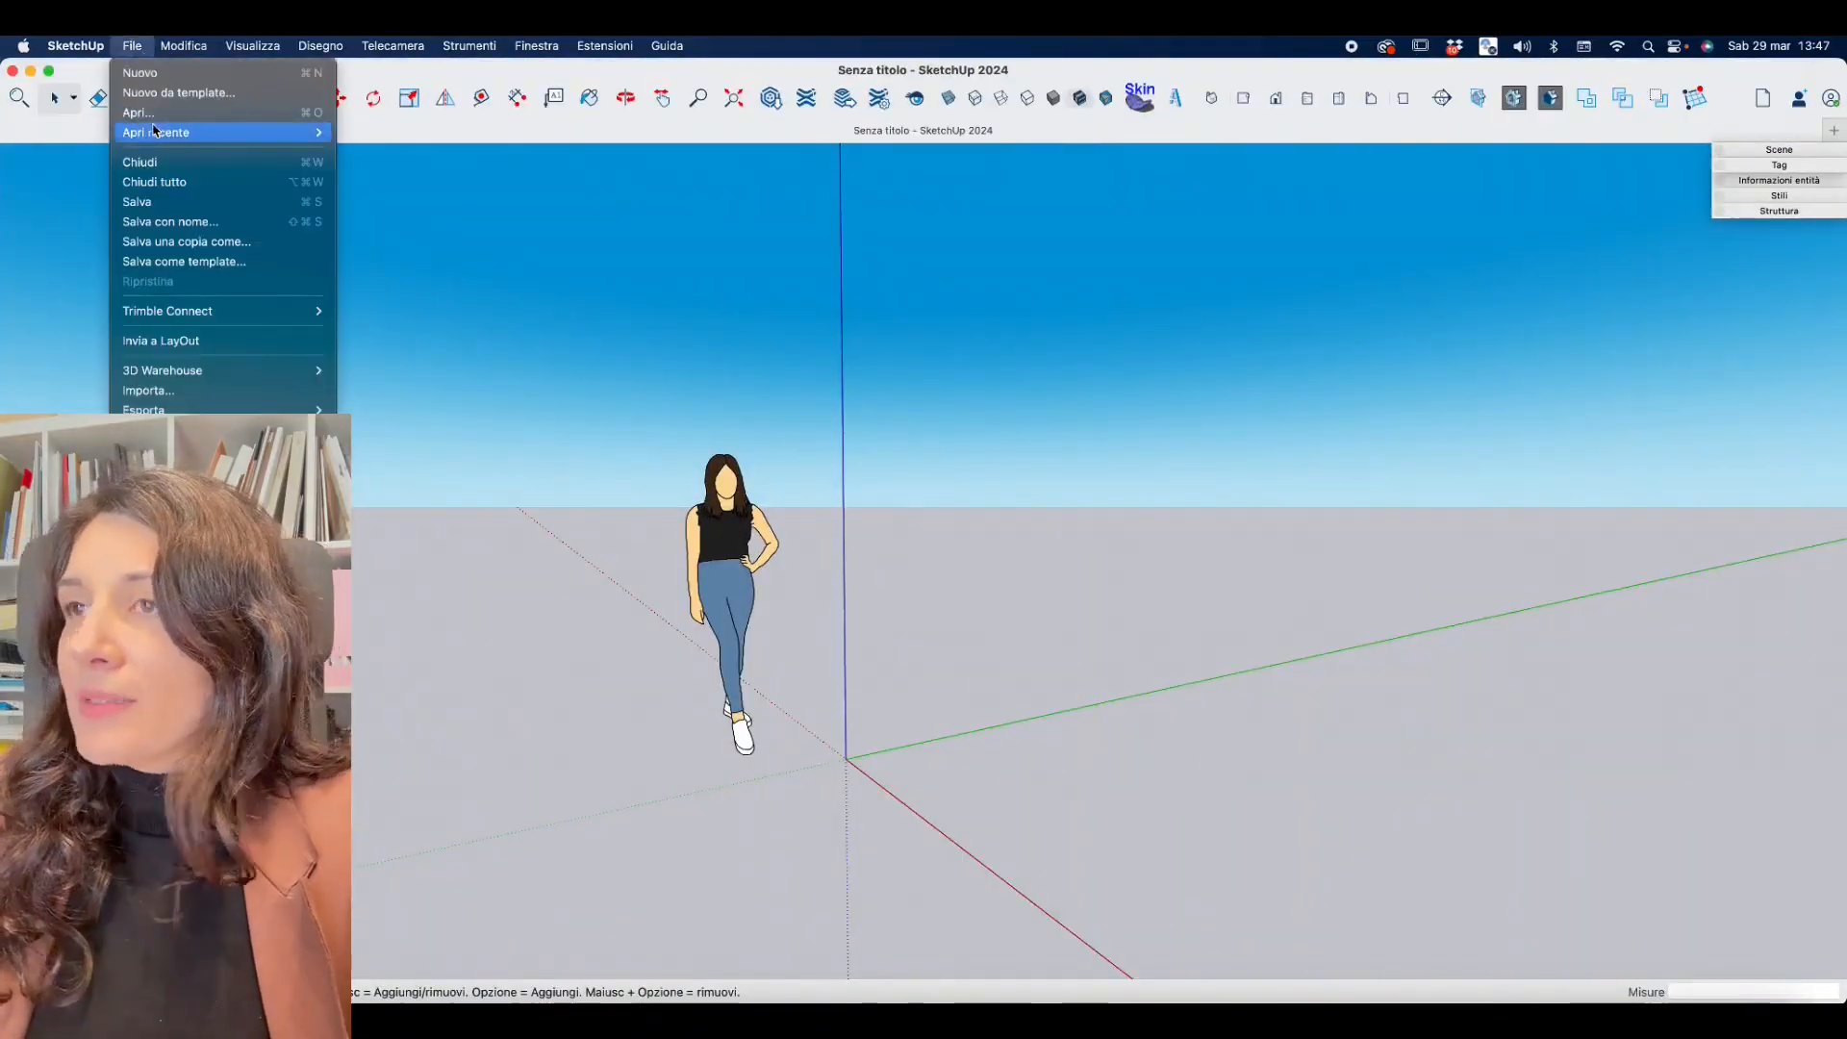
click(160, 92)
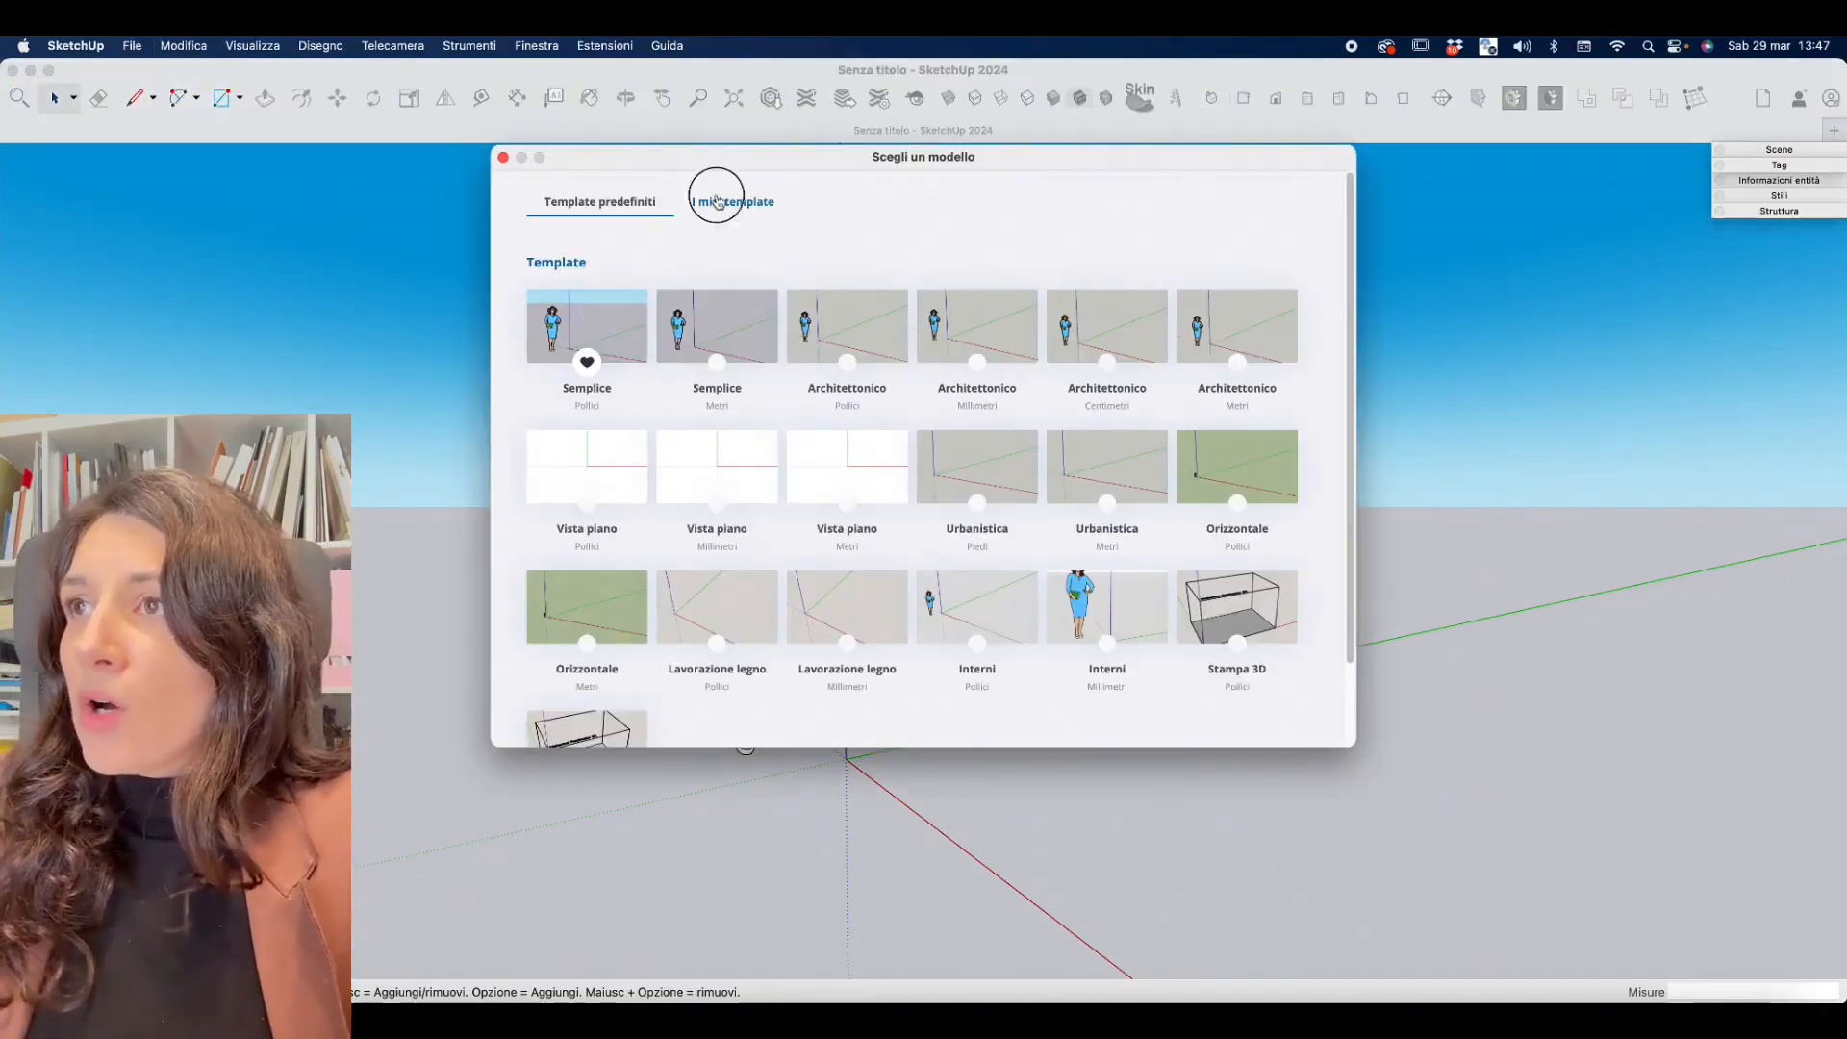
click(716, 201)
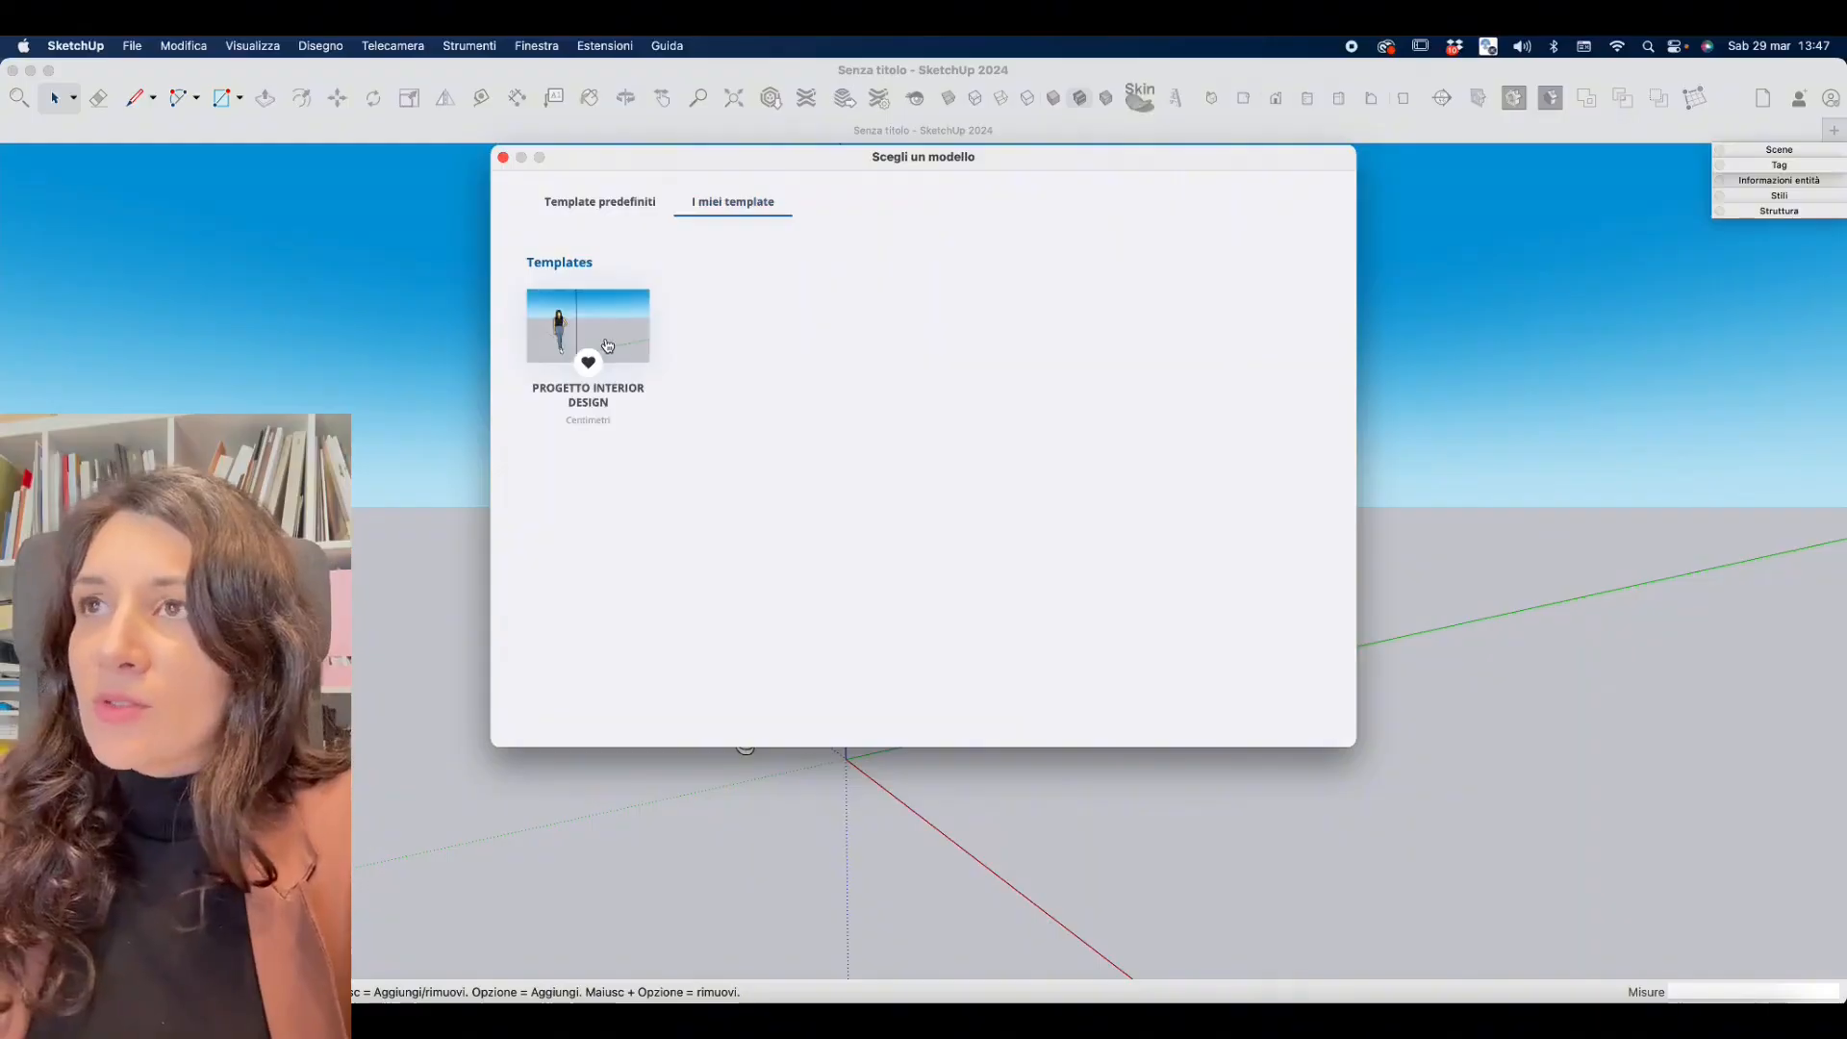
click(607, 345)
Check the tag list and the style settings in the model created from the template.
click(1780, 166)
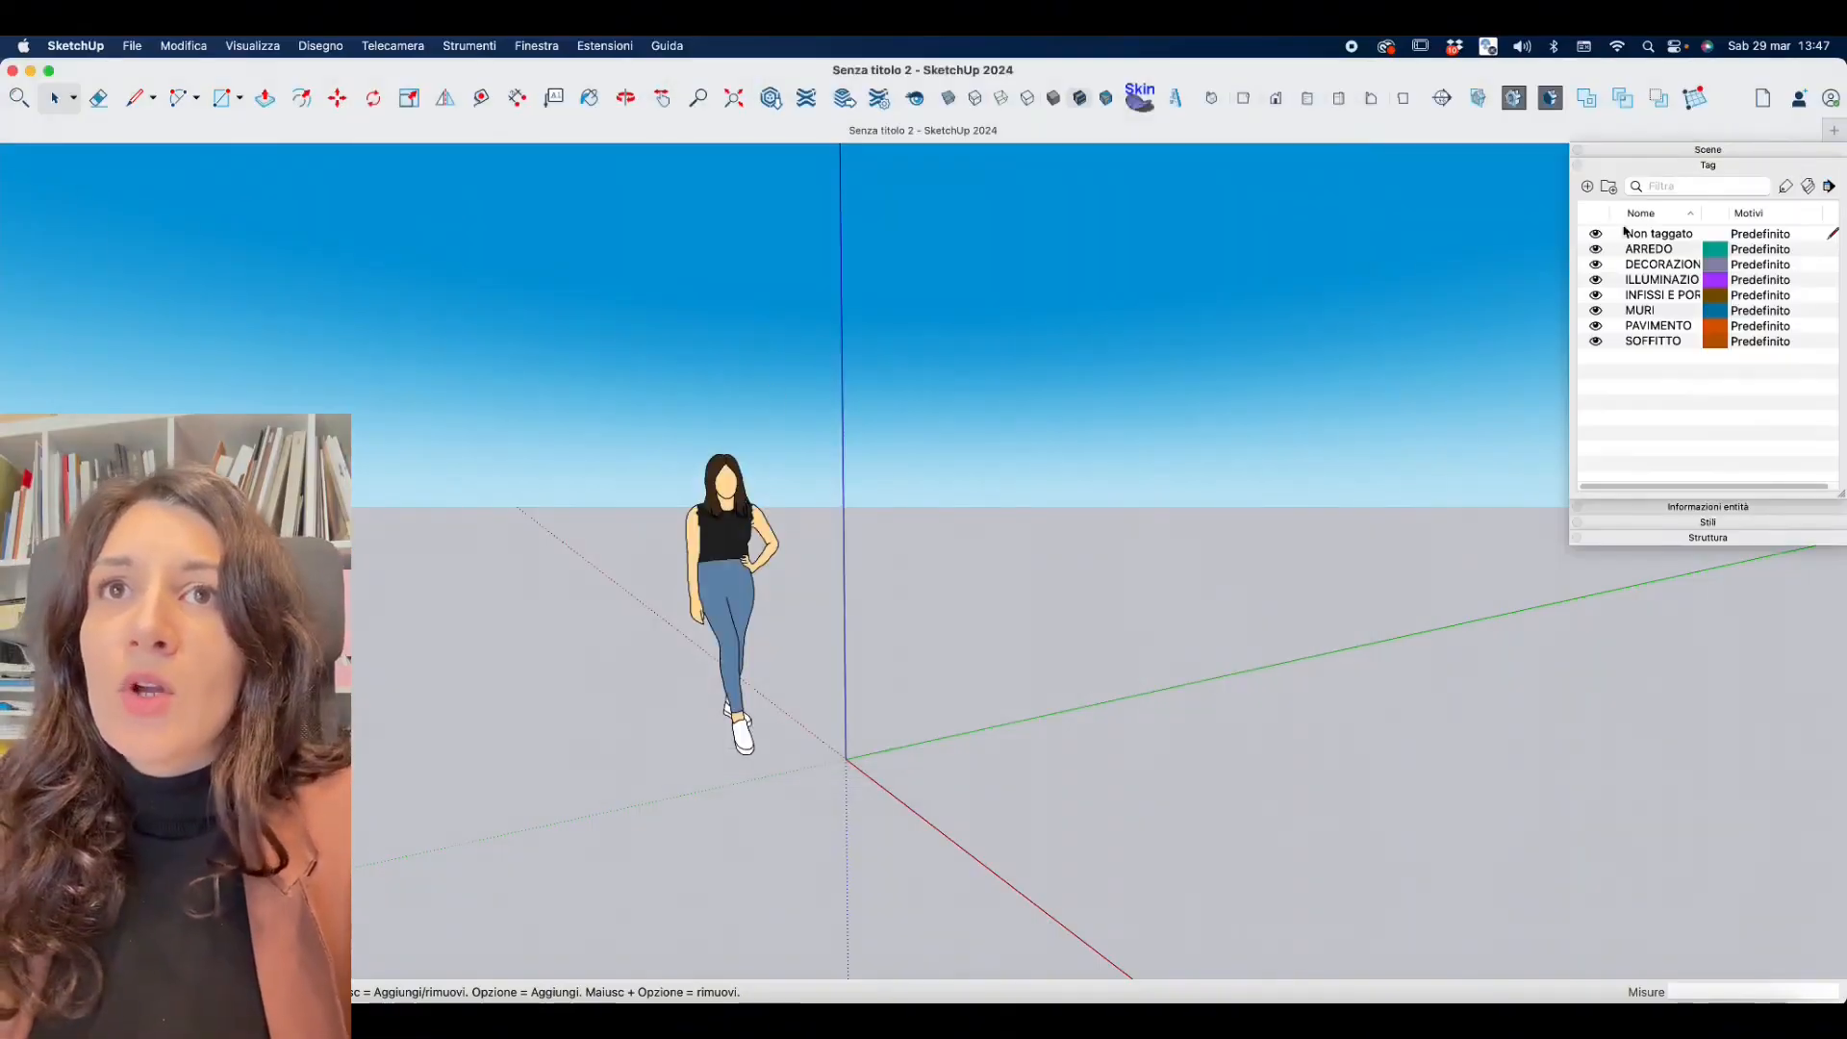
click(1711, 161)
click(1748, 194)
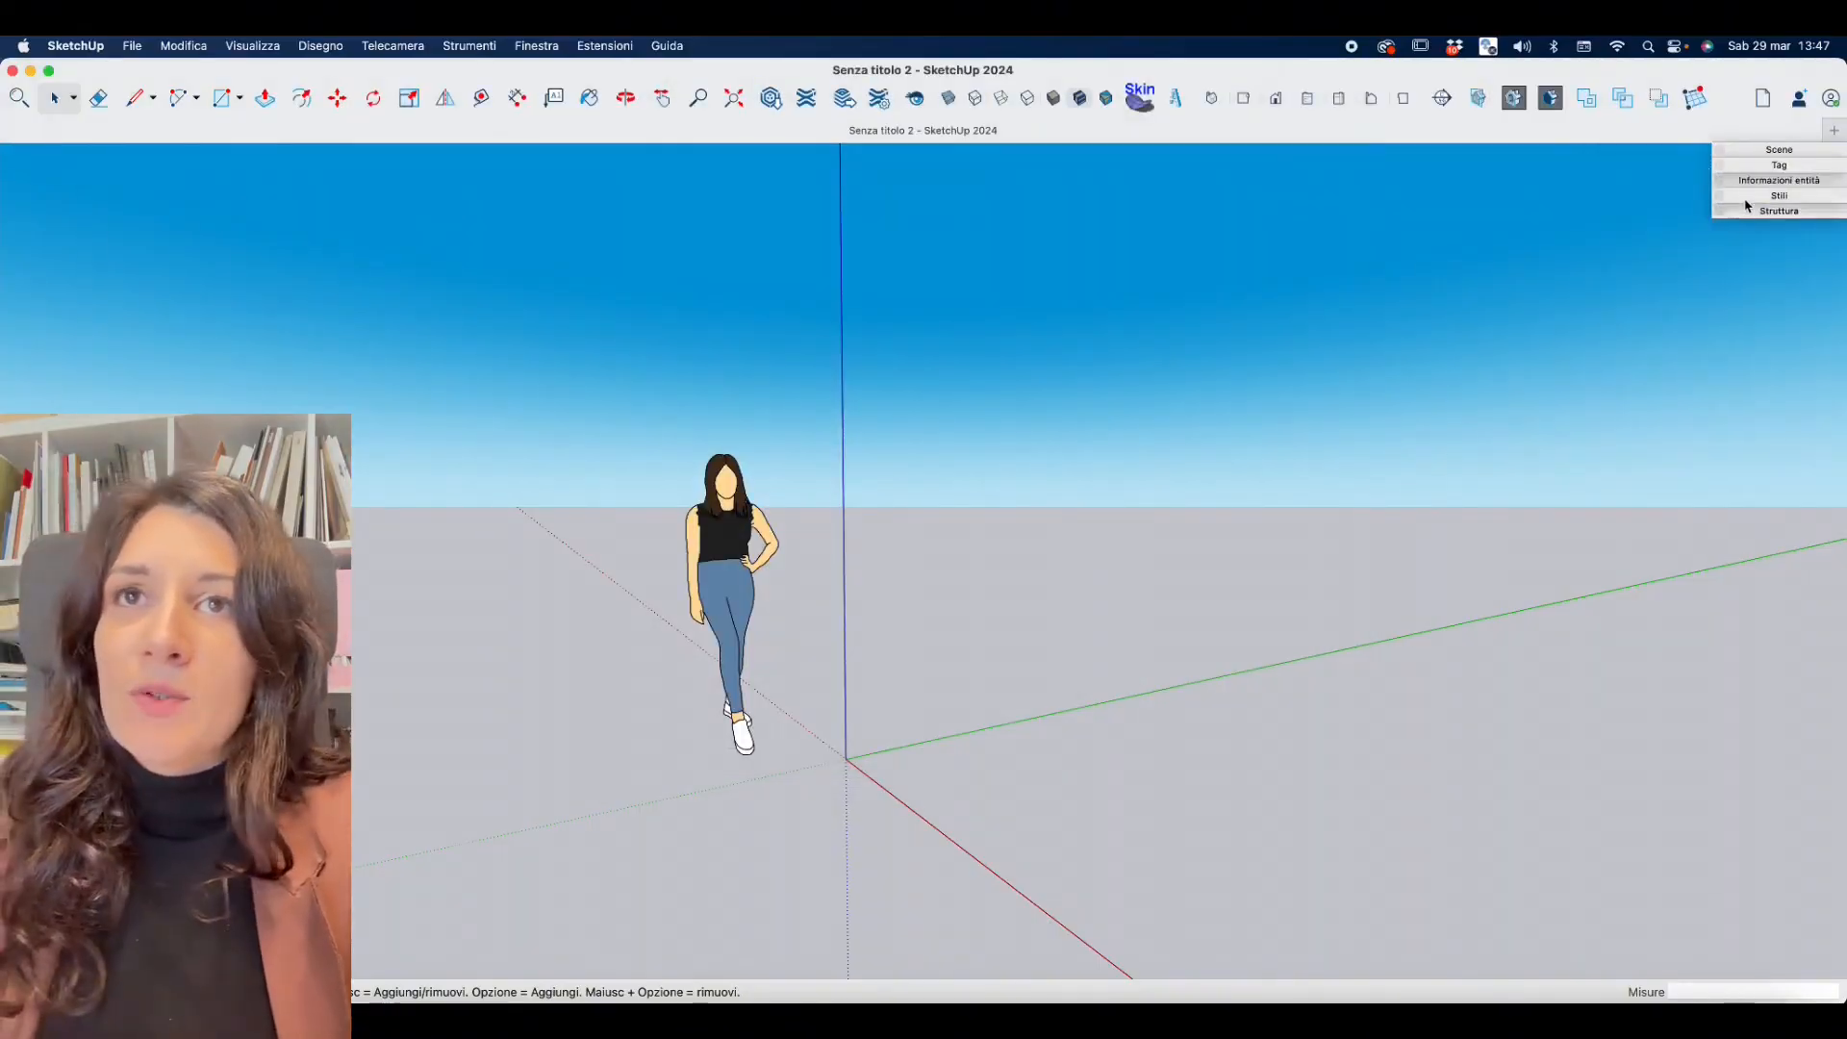
click(1702, 197)
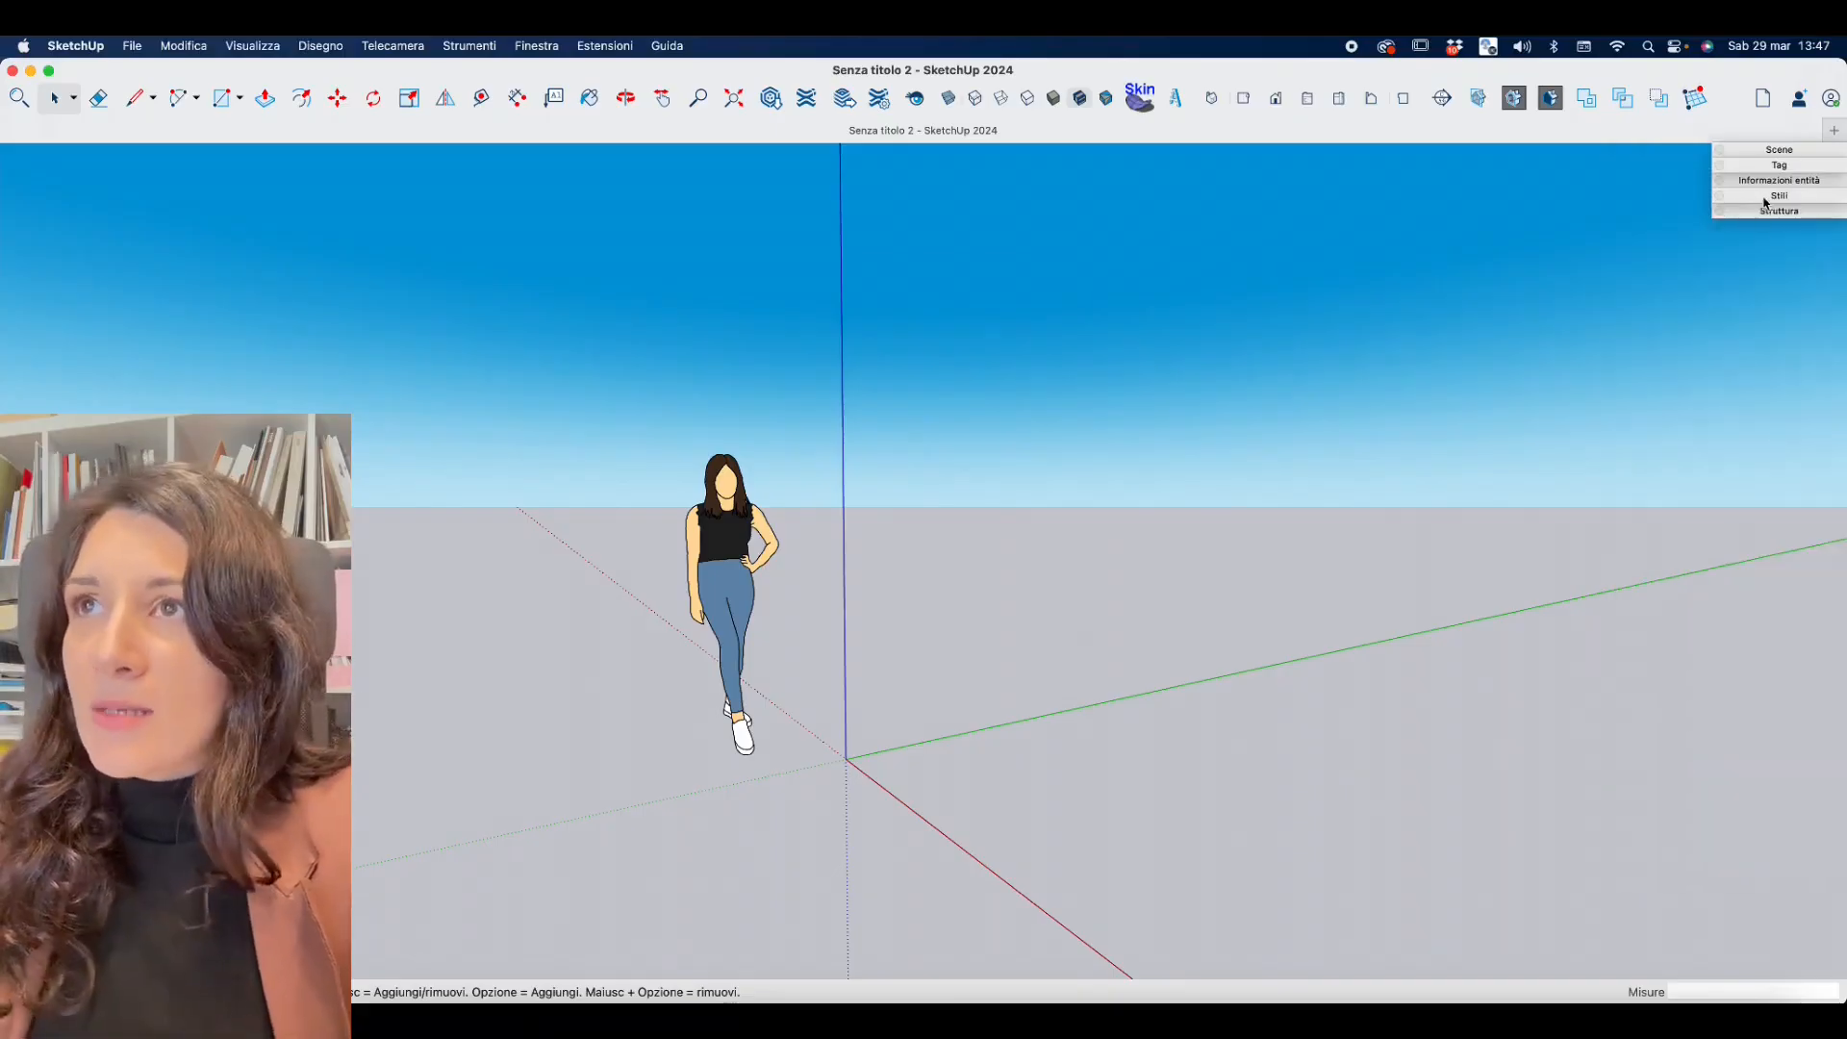
click(1765, 196)
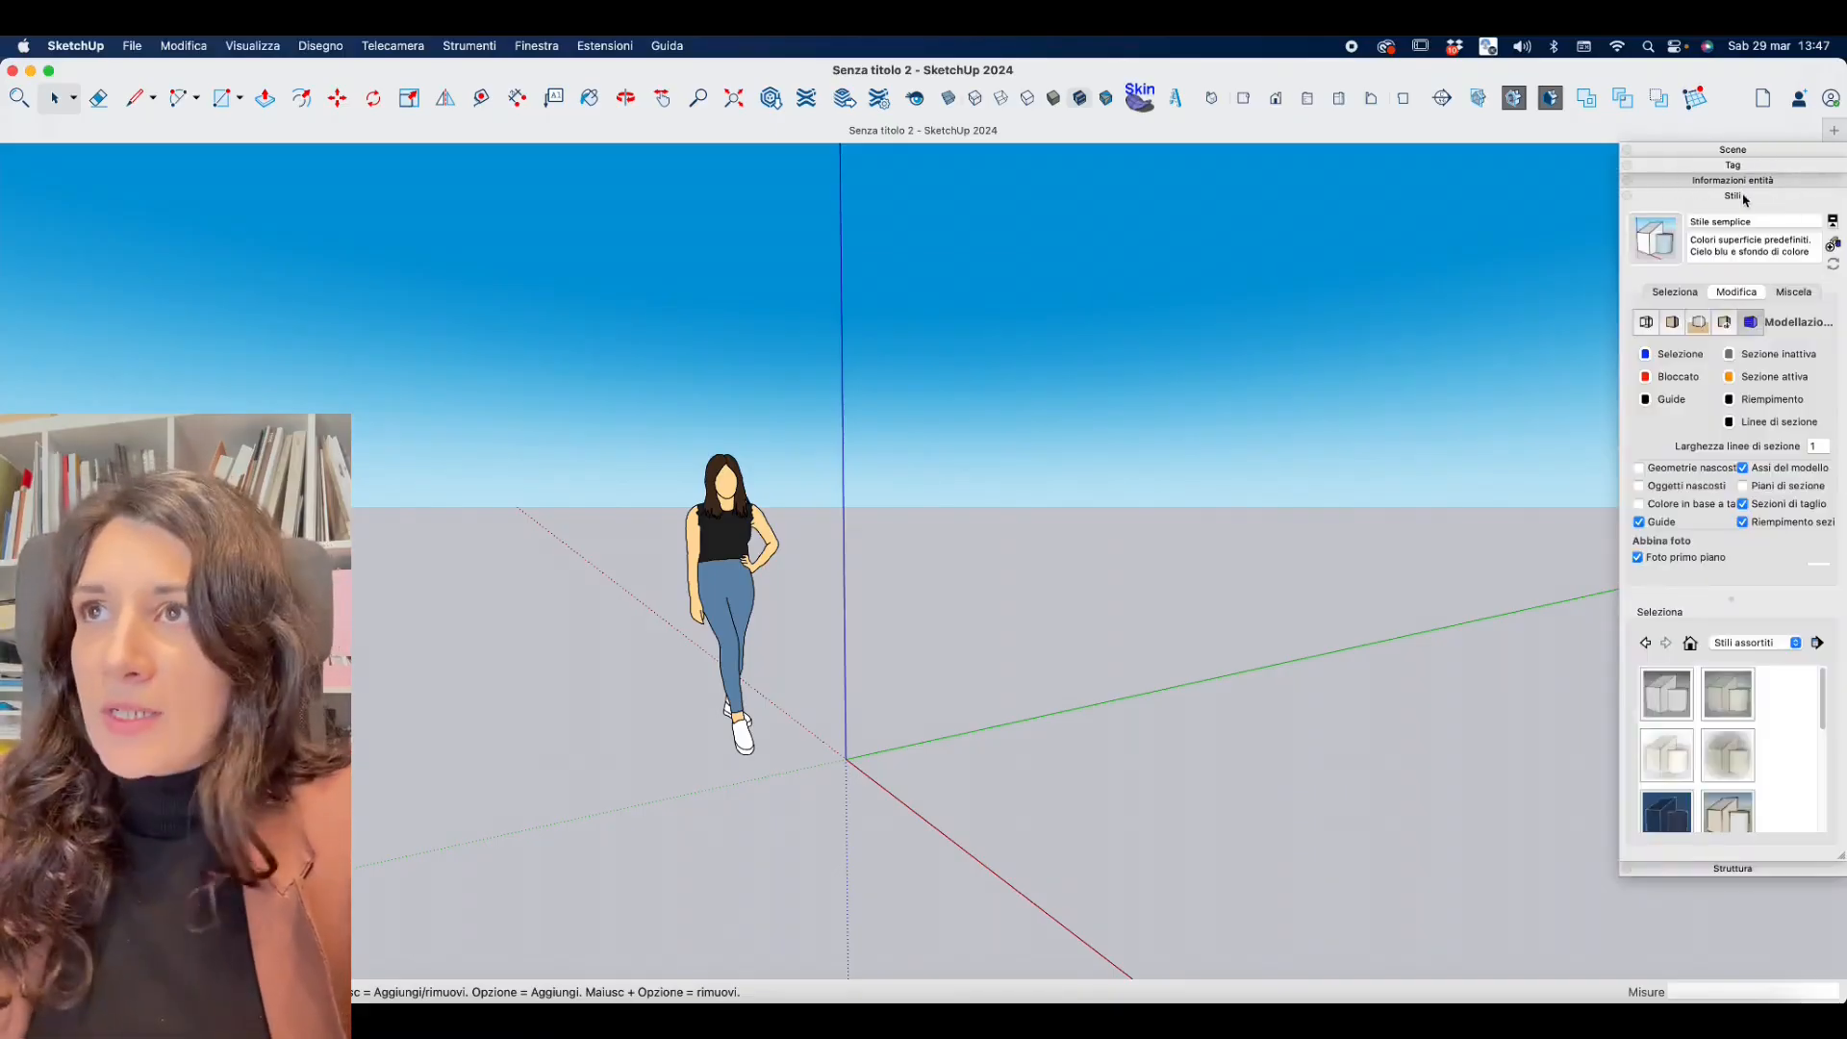
click(1746, 199)
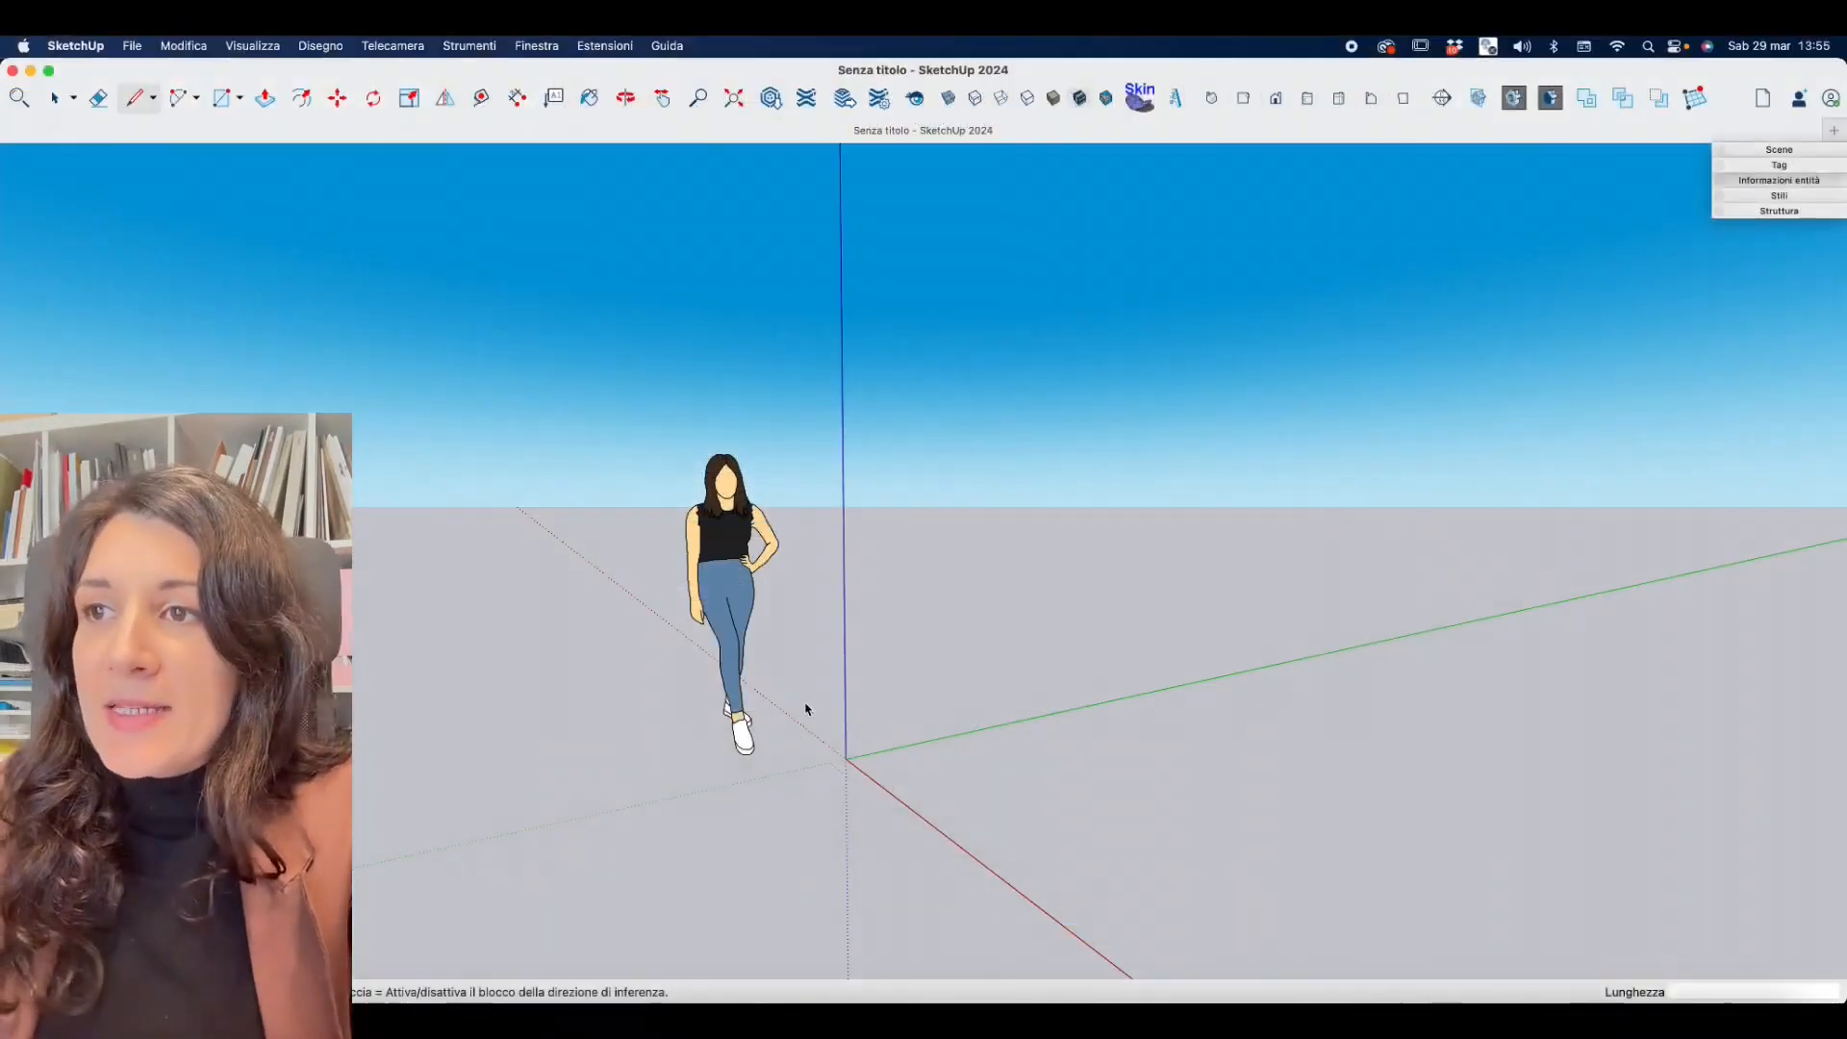
Draw a closed 200 by 10 cm rectangle with the Line tool, starting at the origin along the green axis.
click(846, 758)
middle_drag(971, 558, 1137, 796)
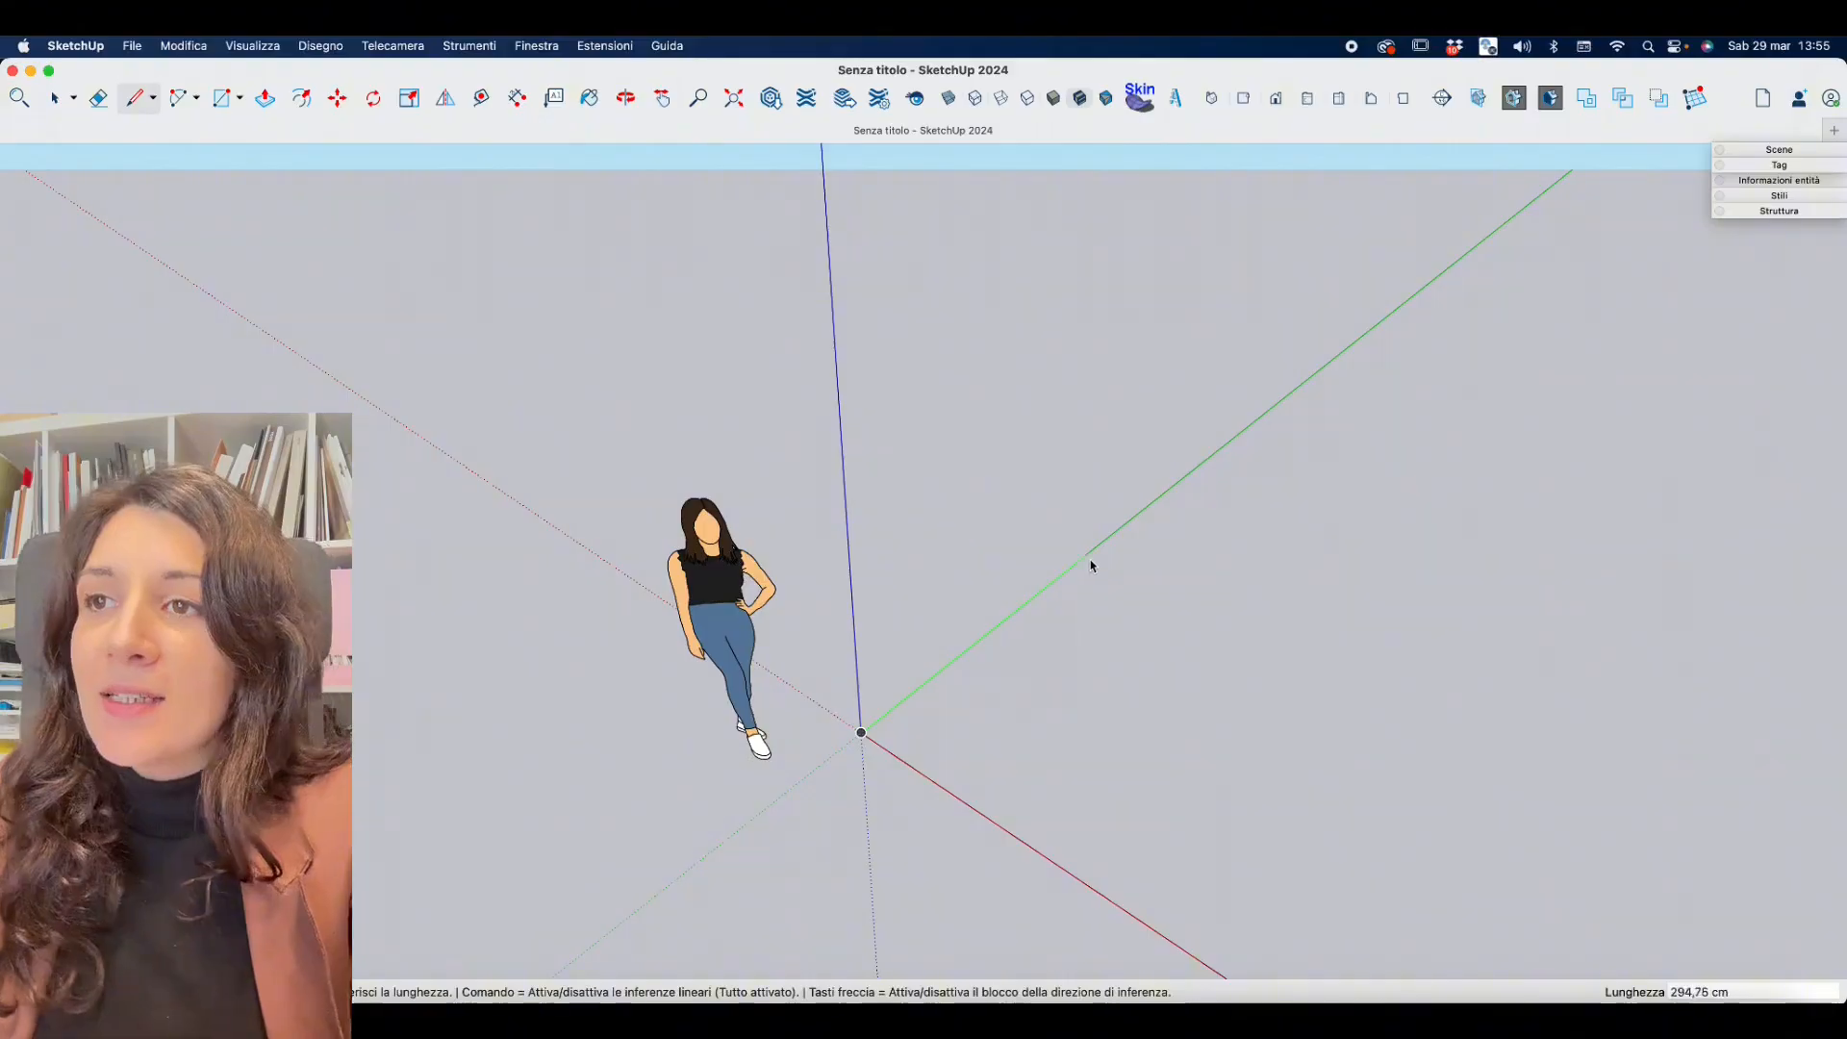
text(200)
key(Return)
text(1)
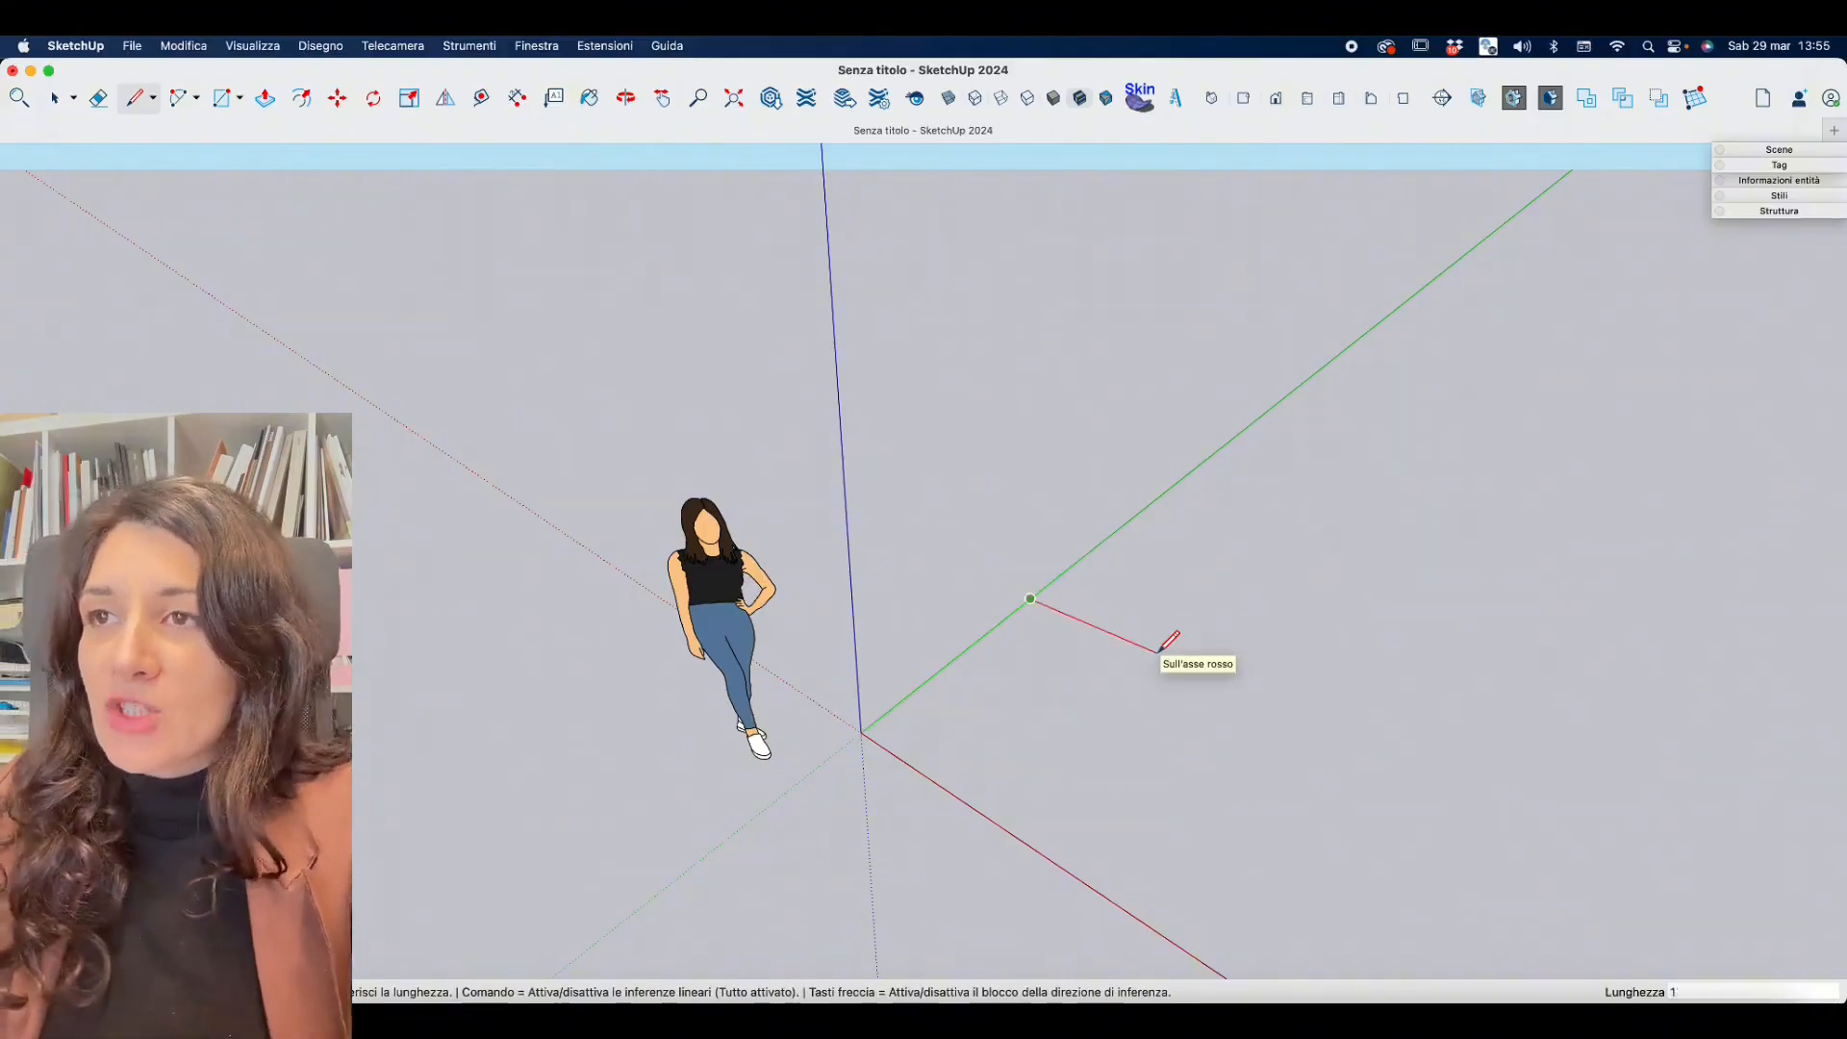
text(0)
key(Return)
click(872, 740)
click(860, 732)
Push/Pull the rectangle upward into a wall and return to the Select tool.
click(265, 100)
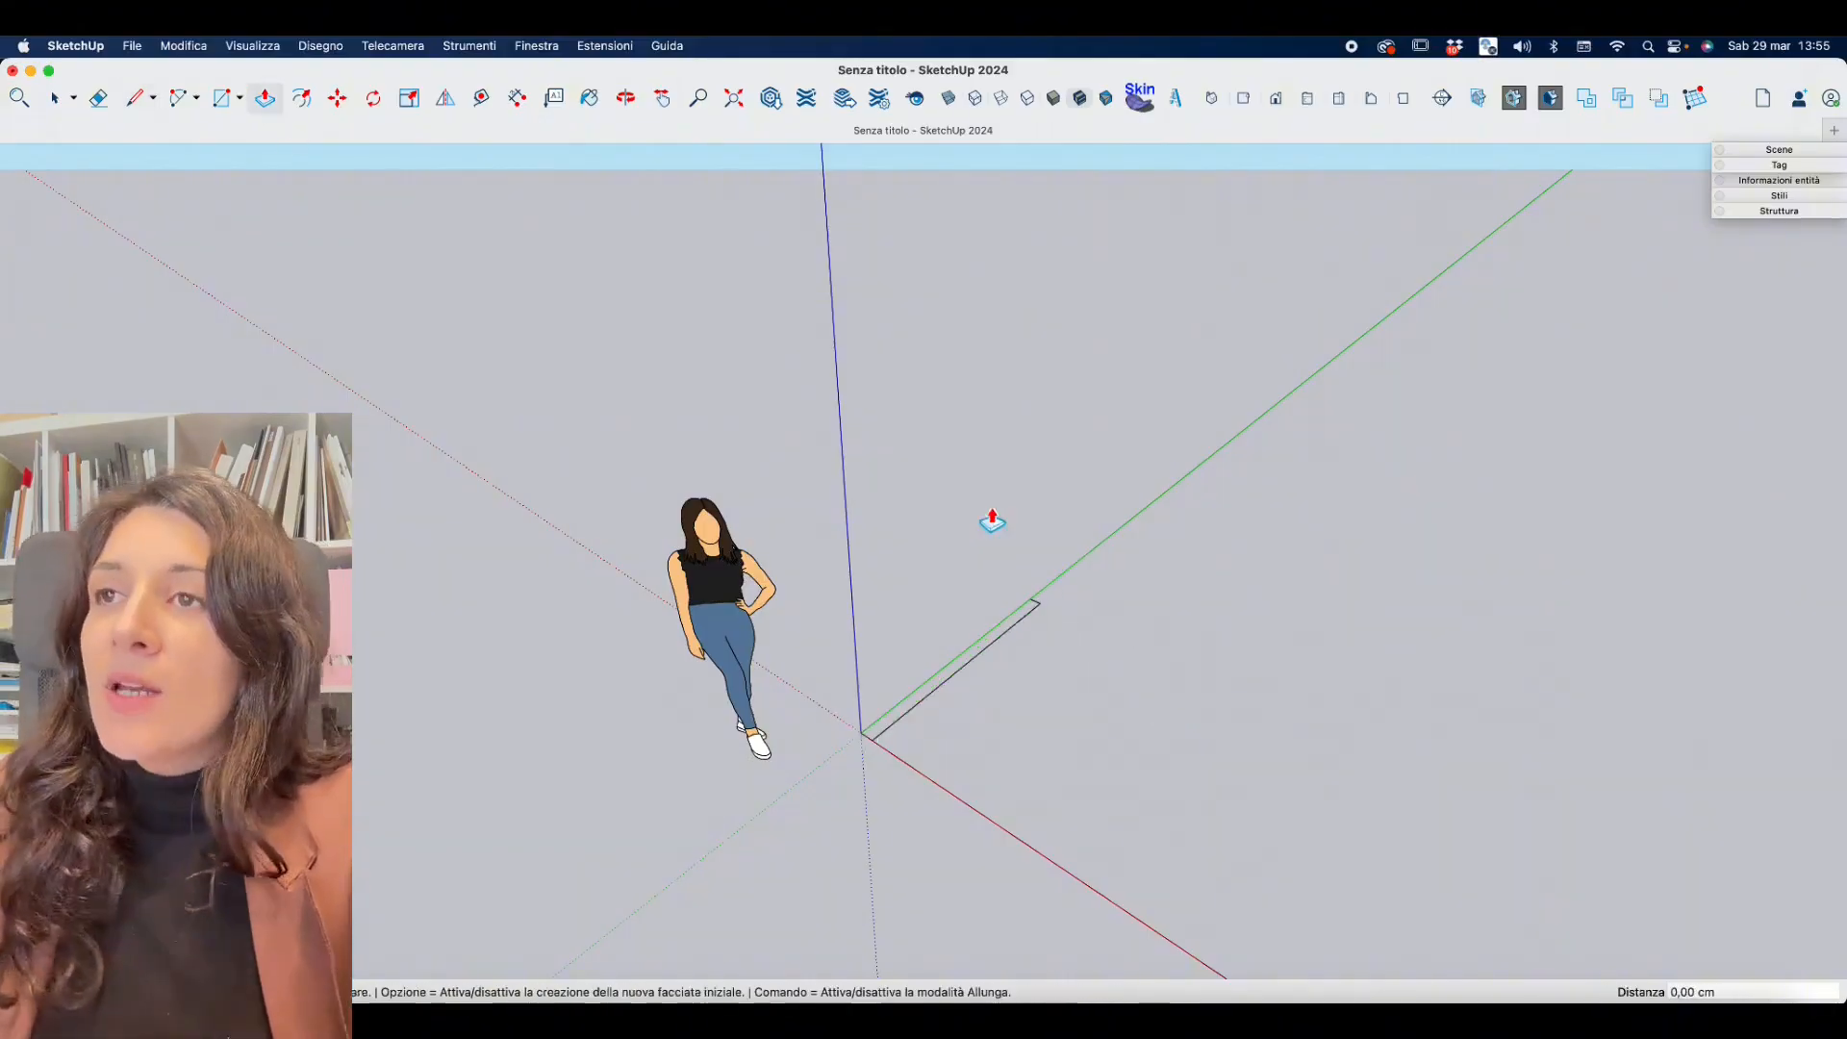
click(928, 695)
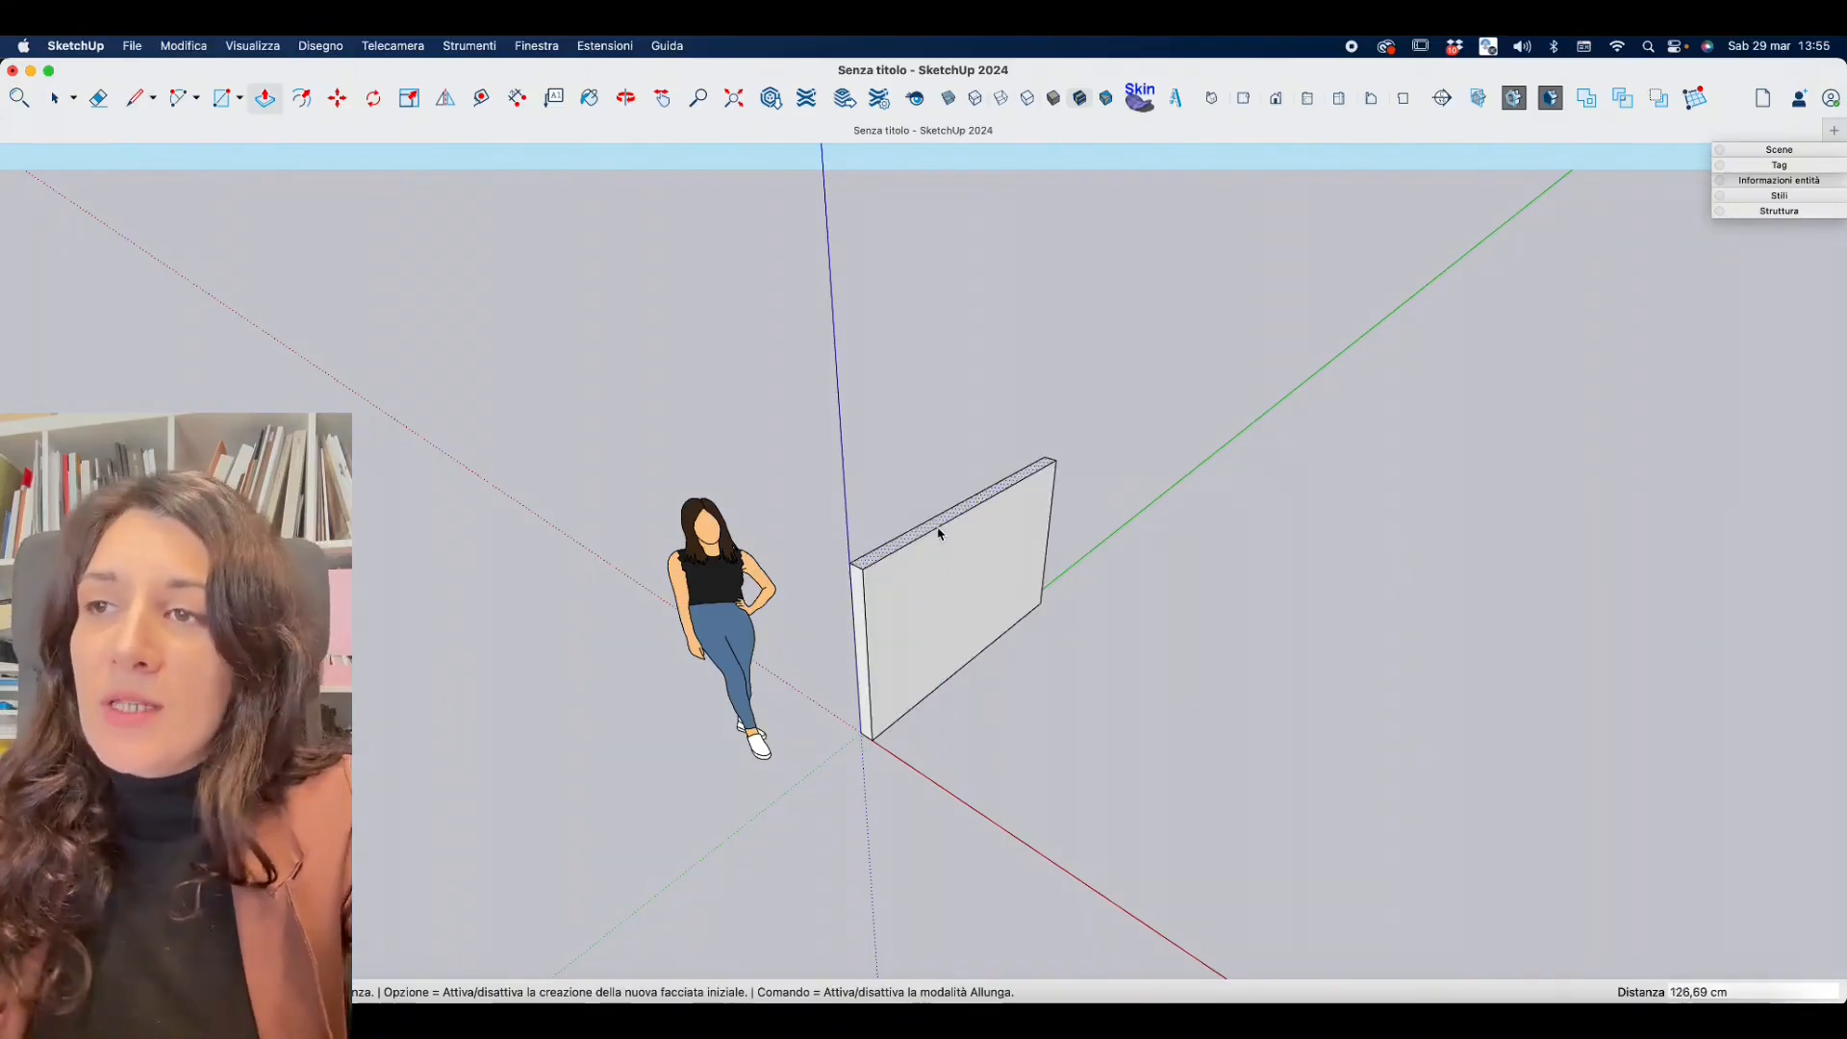
key(Return)
middle_drag(1211, 557, 1371, 796)
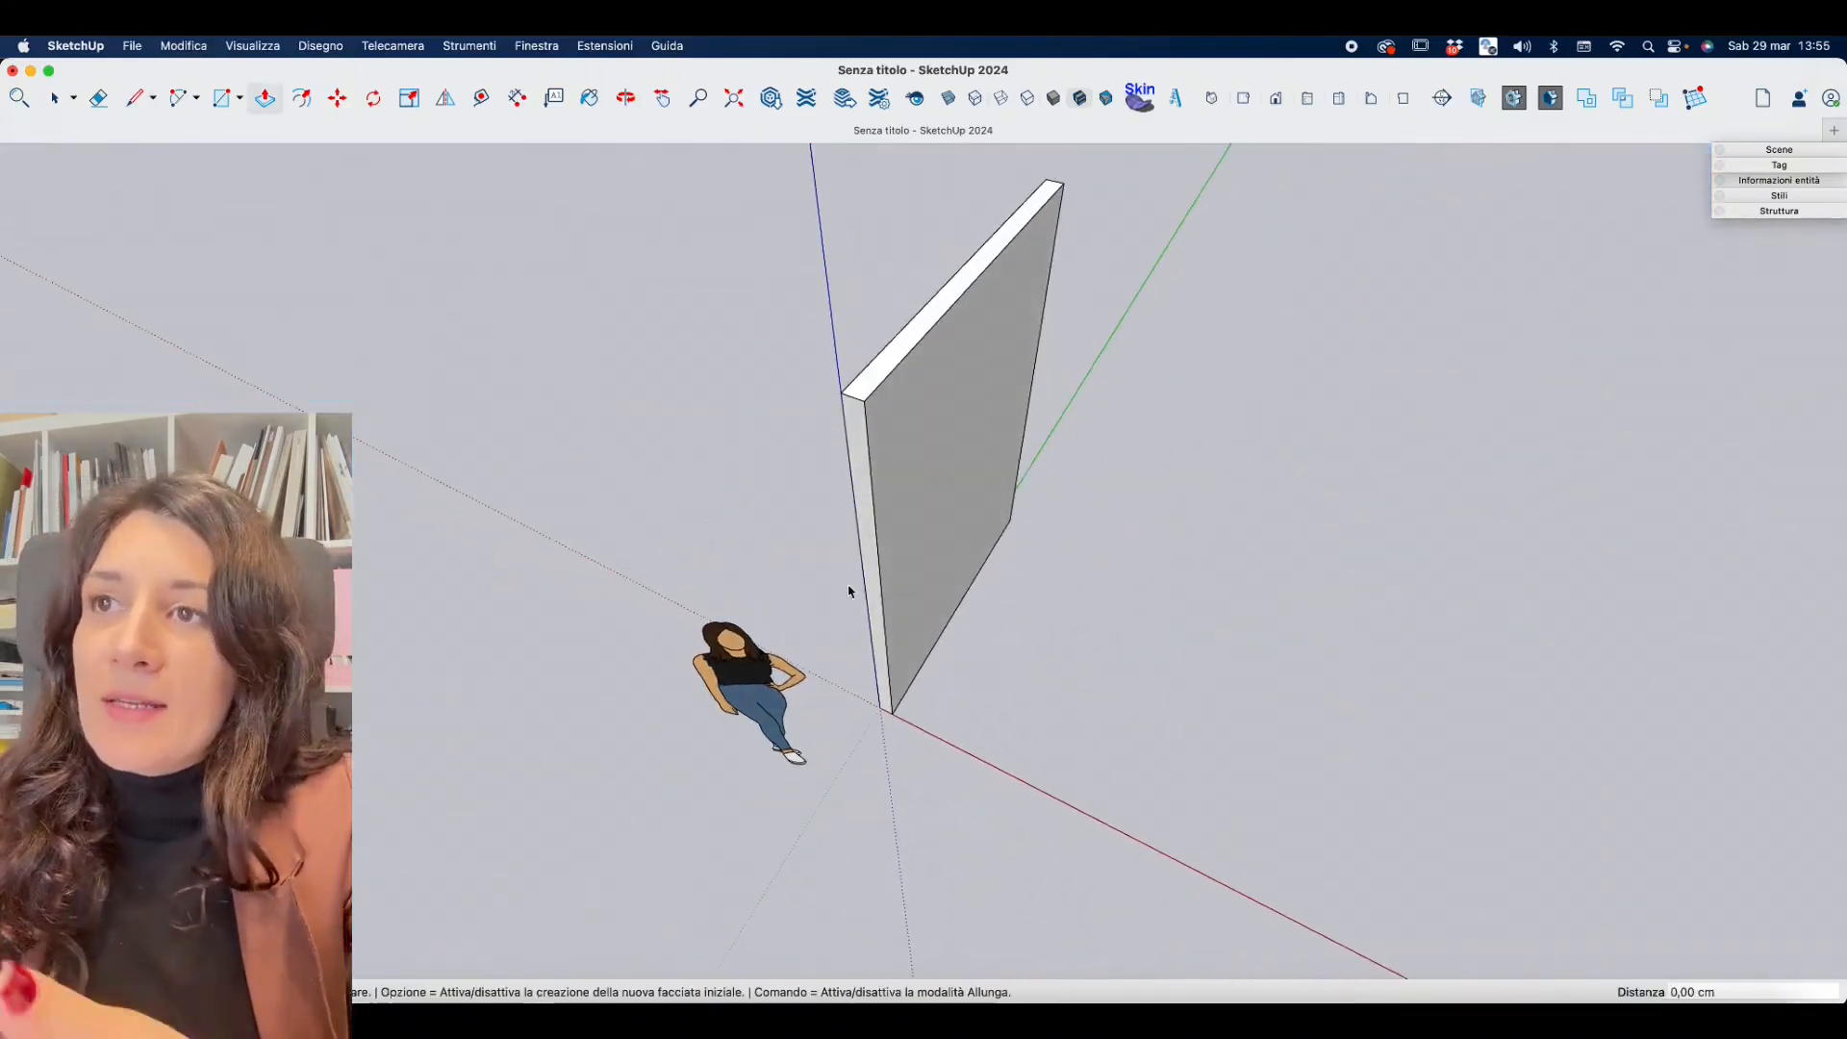
click(55, 100)
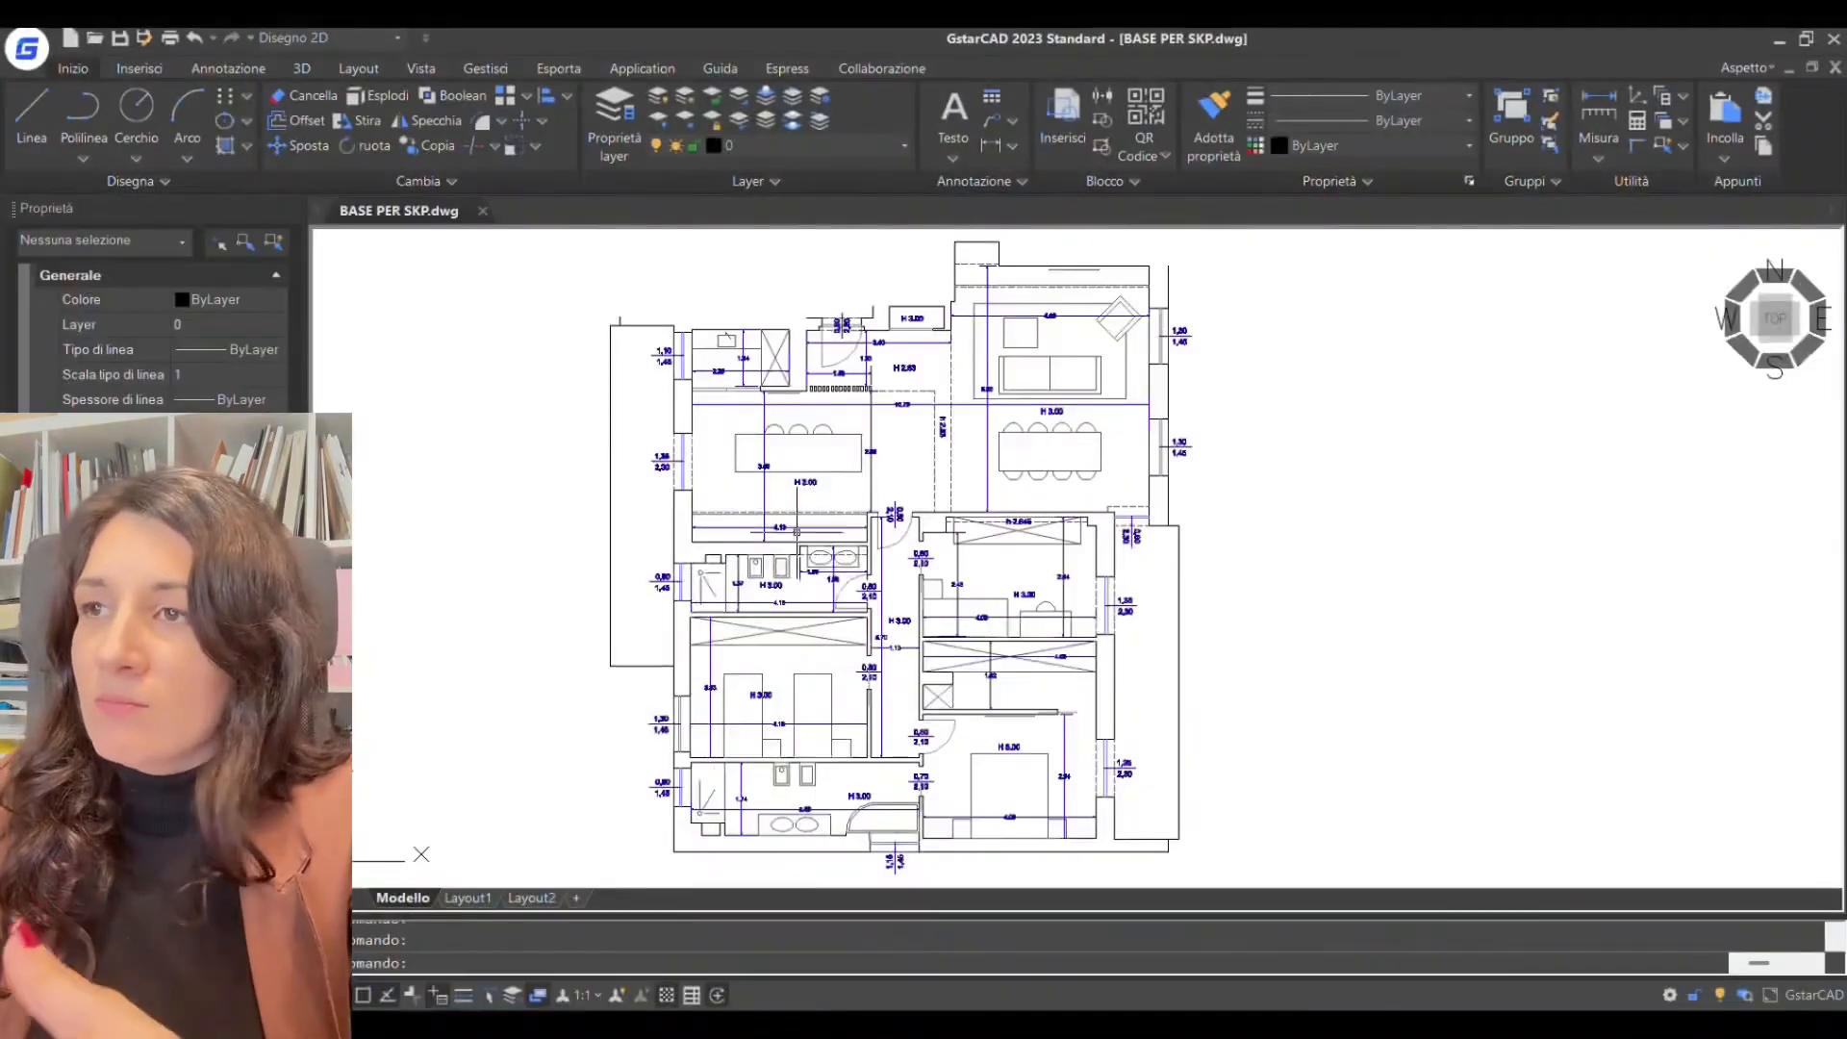
In GstarCAD, finish the outer wall polyline near the entrance, display lineweights and match the polyline to the existing wall properties.
scroll(577, 391, up, 5)
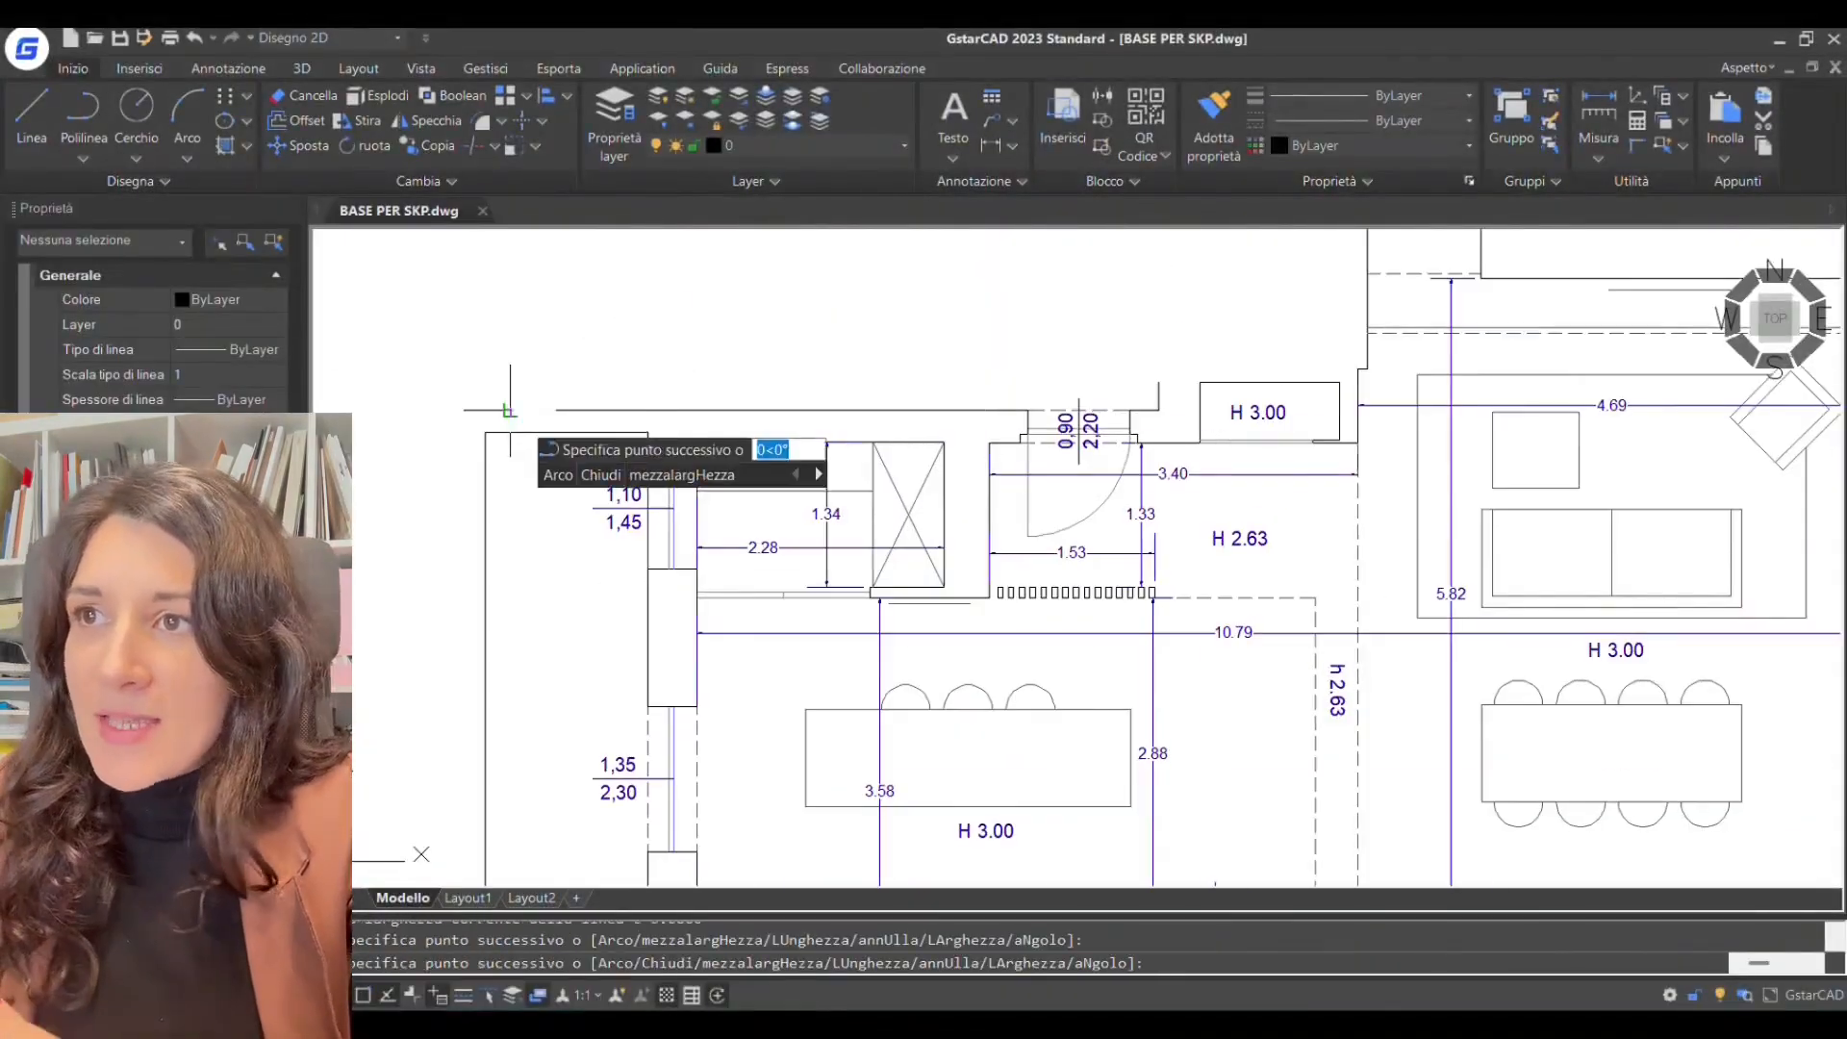
key(Return)
click(464, 995)
click(1214, 123)
click(1015, 411)
drag(527, 425, 495, 418)
key(Return)
Draw the outer wall polyline from beside the entrance around the niche and living room projection, using 0.3 wall offsets.
scroll(723, 505, down, 4)
scroll(1111, 399, up, 2)
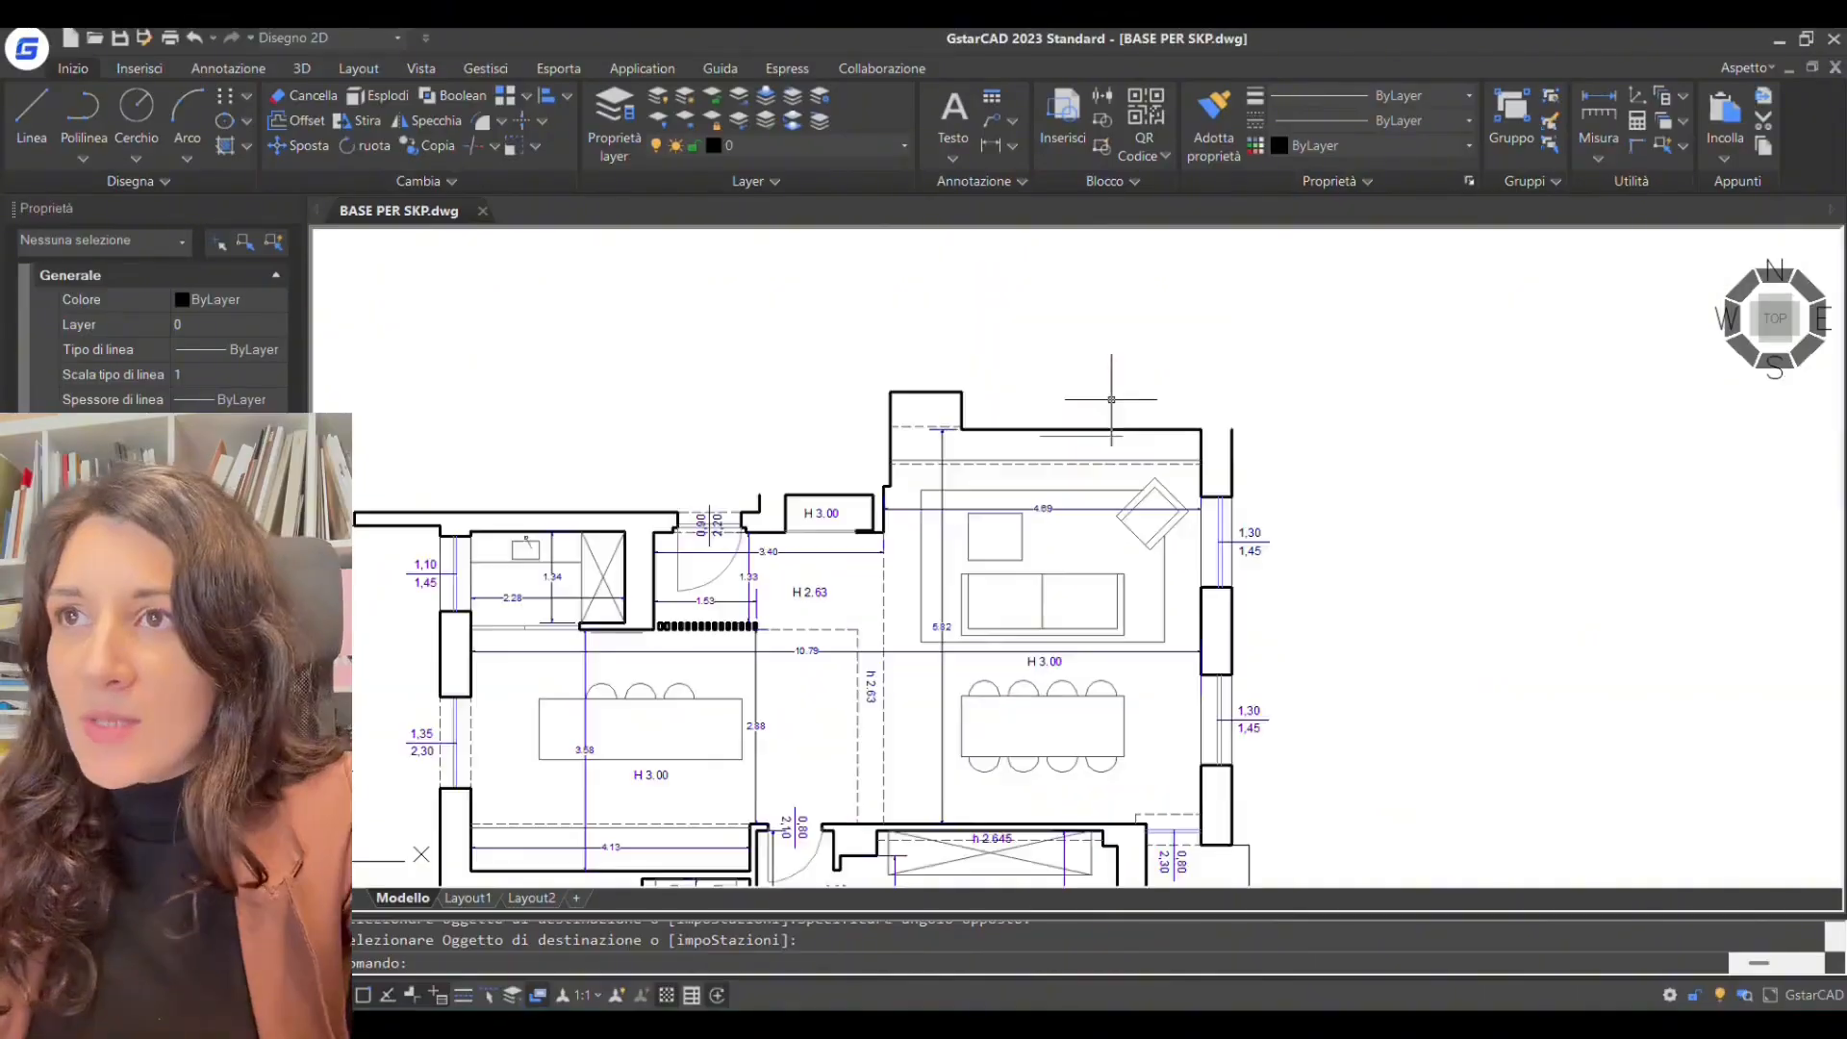
scroll(859, 442, up, 2)
text(pl)
key(Return)
click(700, 529)
text(0.3)
key(Return)
scroll(887, 506, up, 2)
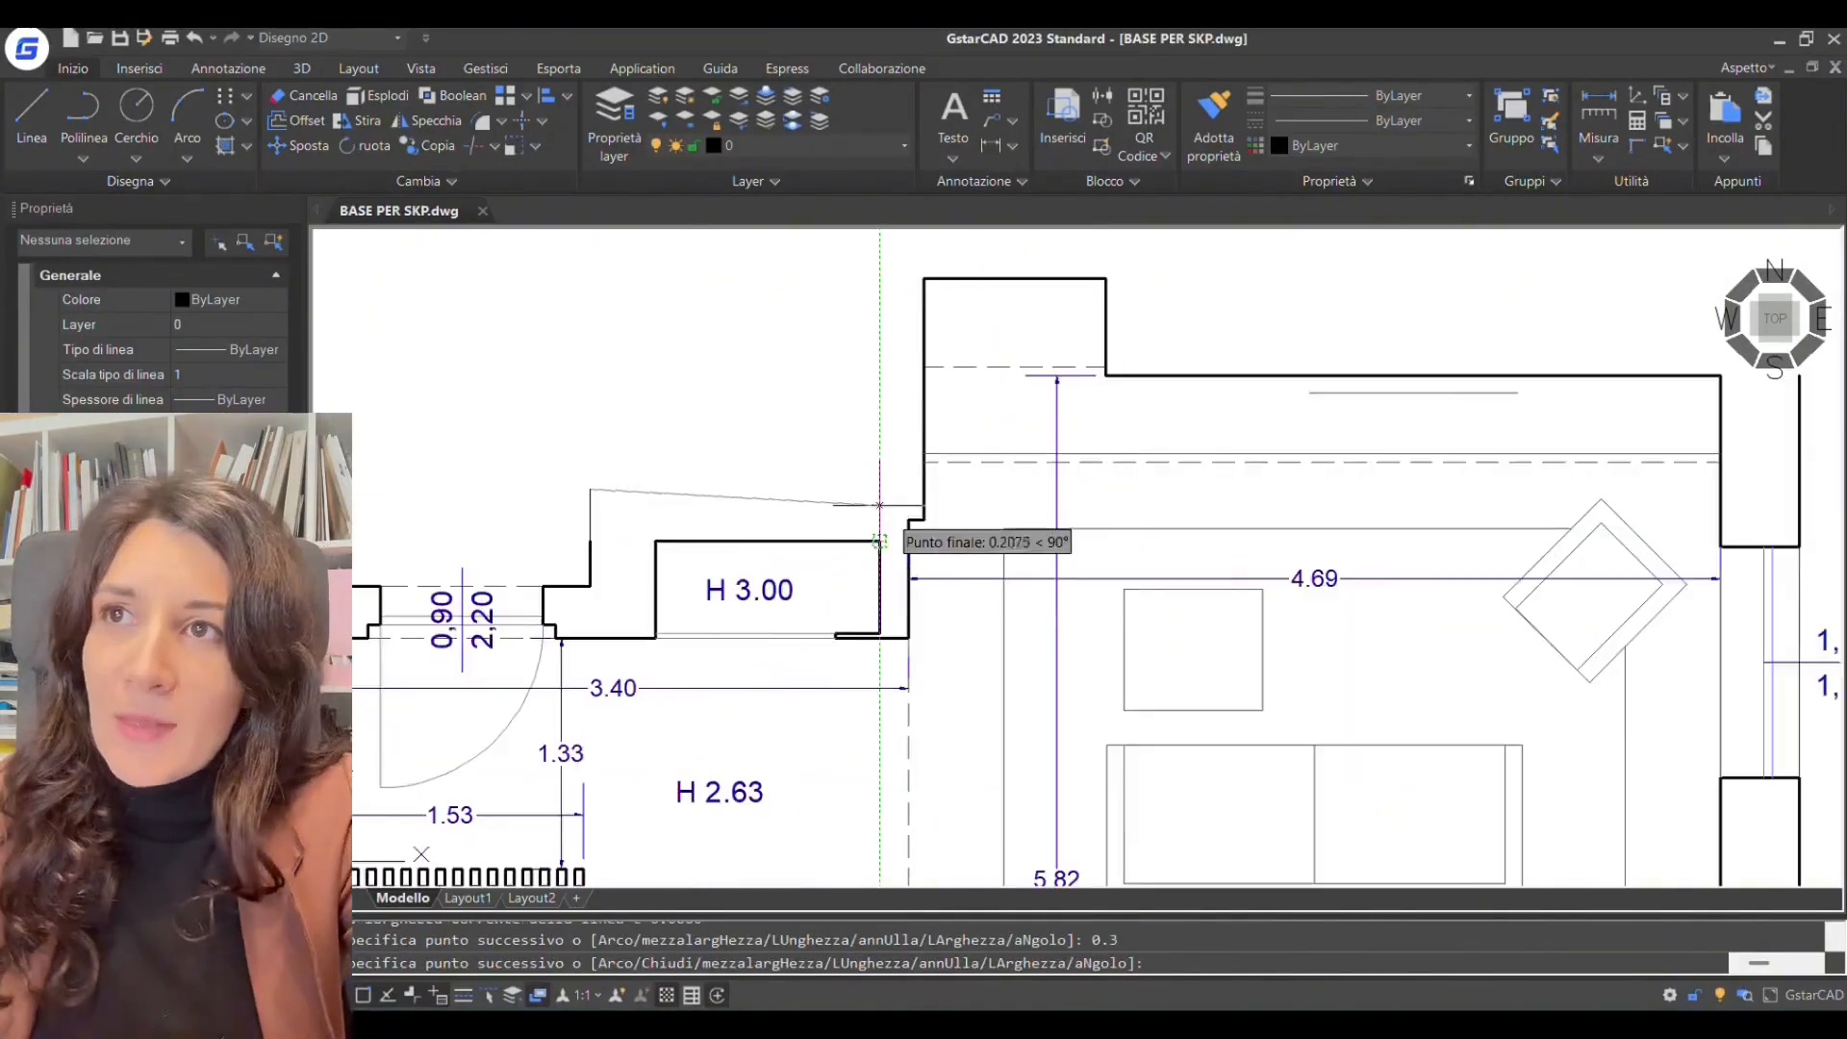
click(879, 492)
scroll(875, 515, down, 2)
click(879, 340)
text(0.3)
key(Return)
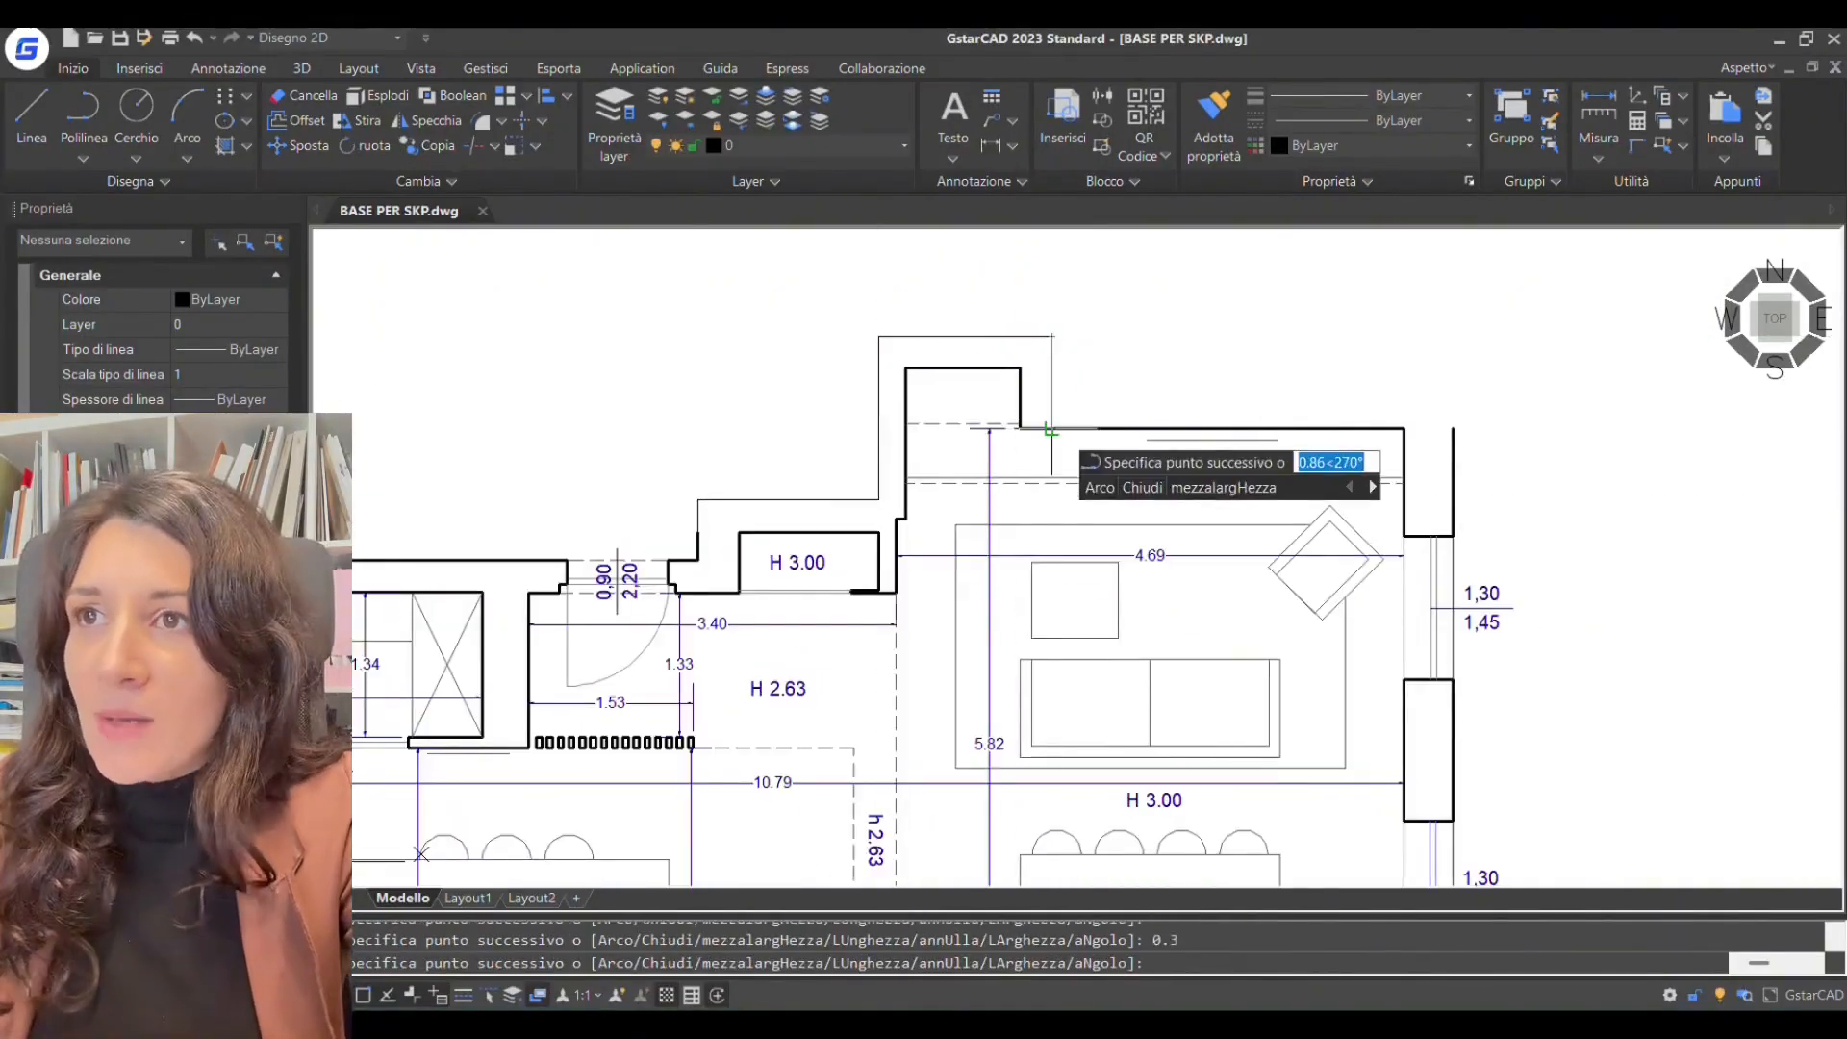
key(Return)
Draw a second outer wall polyline from the living room's upper right corner, 0.3 upward and across to the first polyline.
key(Return)
click(1452, 428)
text(0.3)
key(Return)
click(1053, 396)
click(1052, 337)
key(Return)
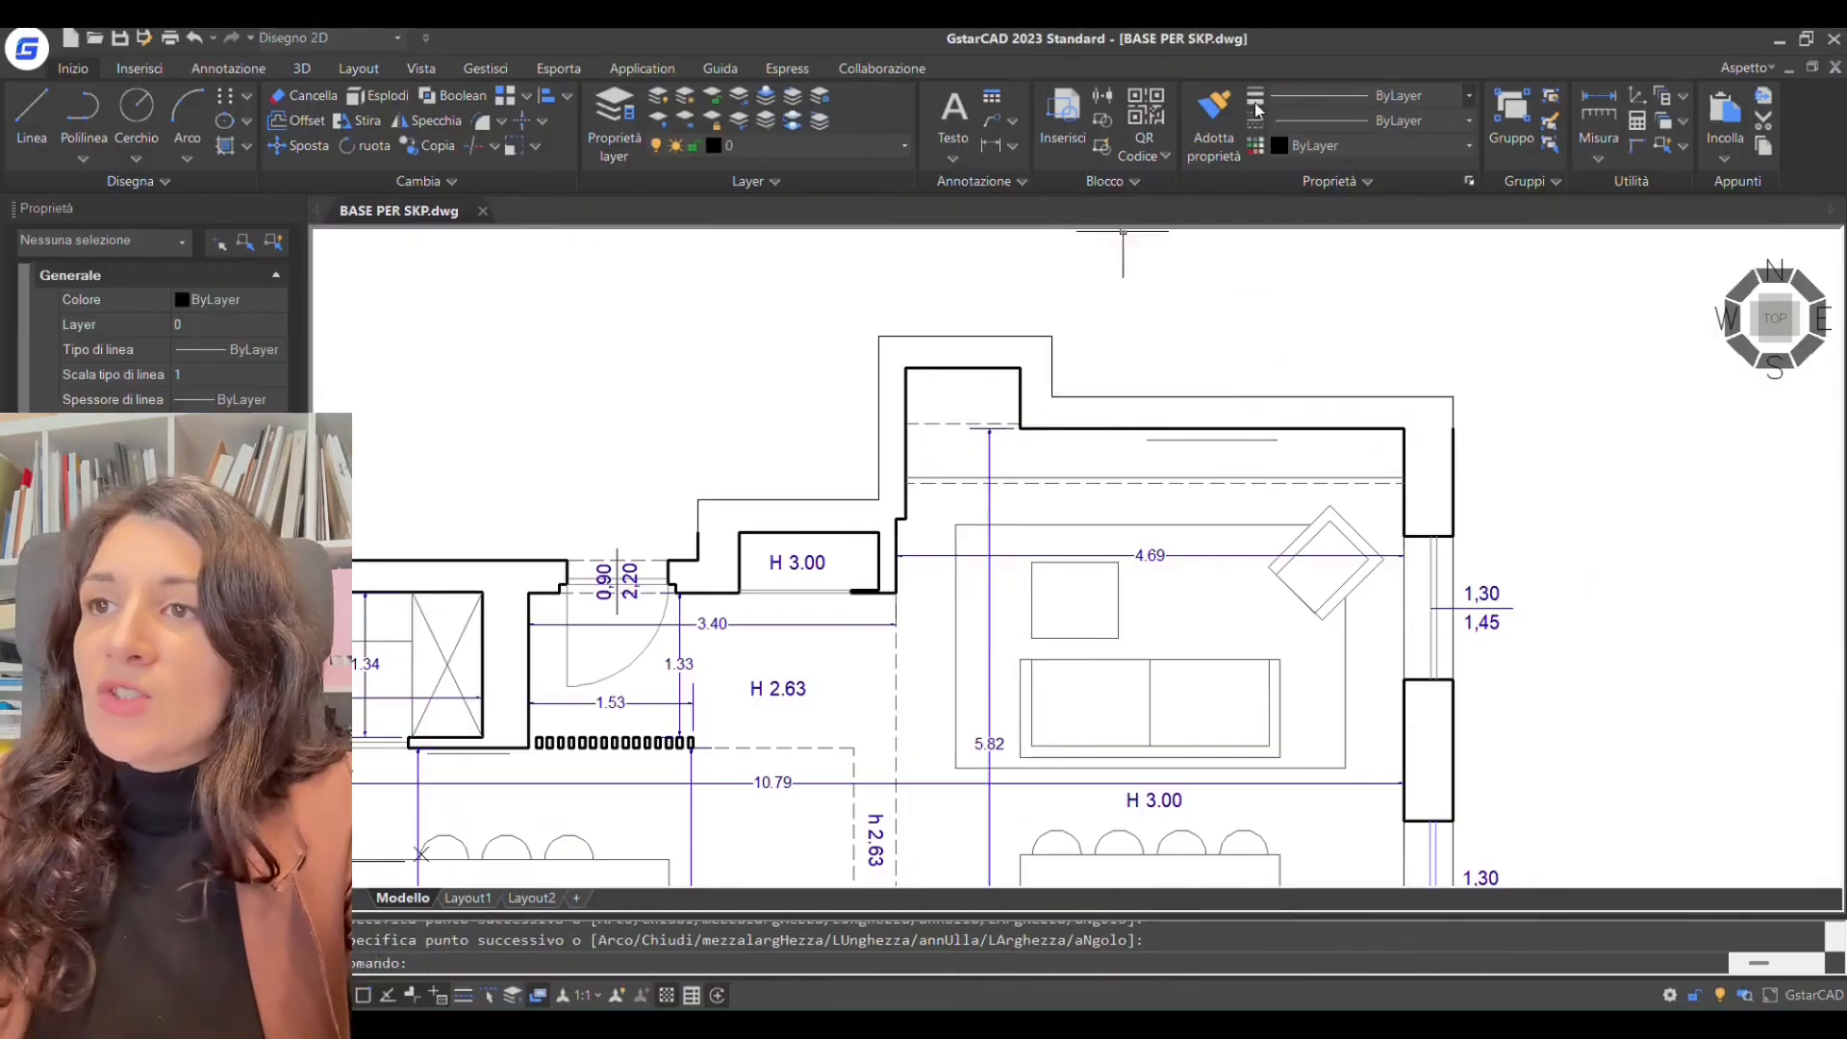
Match the properties of the new outer wall polylines to the existing thick wall line of the living room.
click(1215, 113)
click(1452, 466)
click(1145, 413)
click(1102, 371)
click(1001, 336)
key(Return)
Delete the red circle symbol and its inner line below the floor plan.
scroll(945, 314, down, 2)
scroll(946, 316, down, 1)
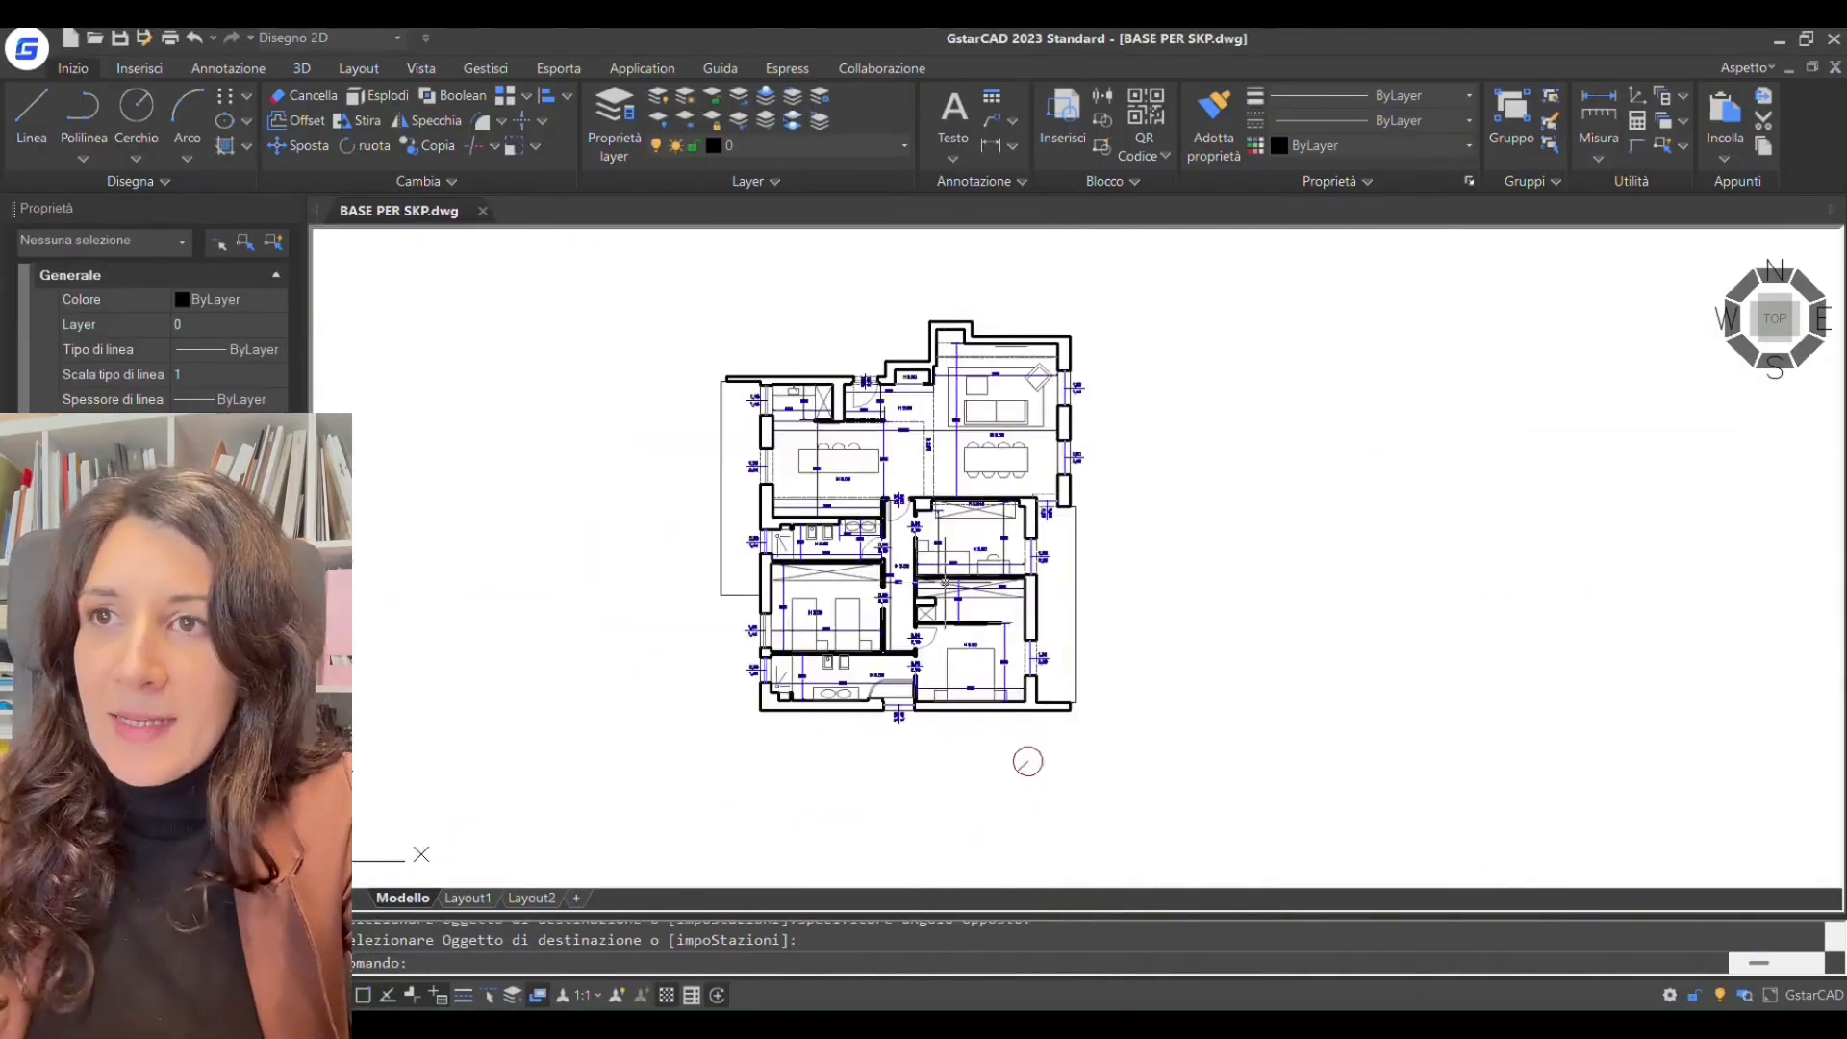
scroll(871, 661, up, 3)
scroll(852, 642, down, 2)
middle_click(1338, 541)
middle_click(1338, 541)
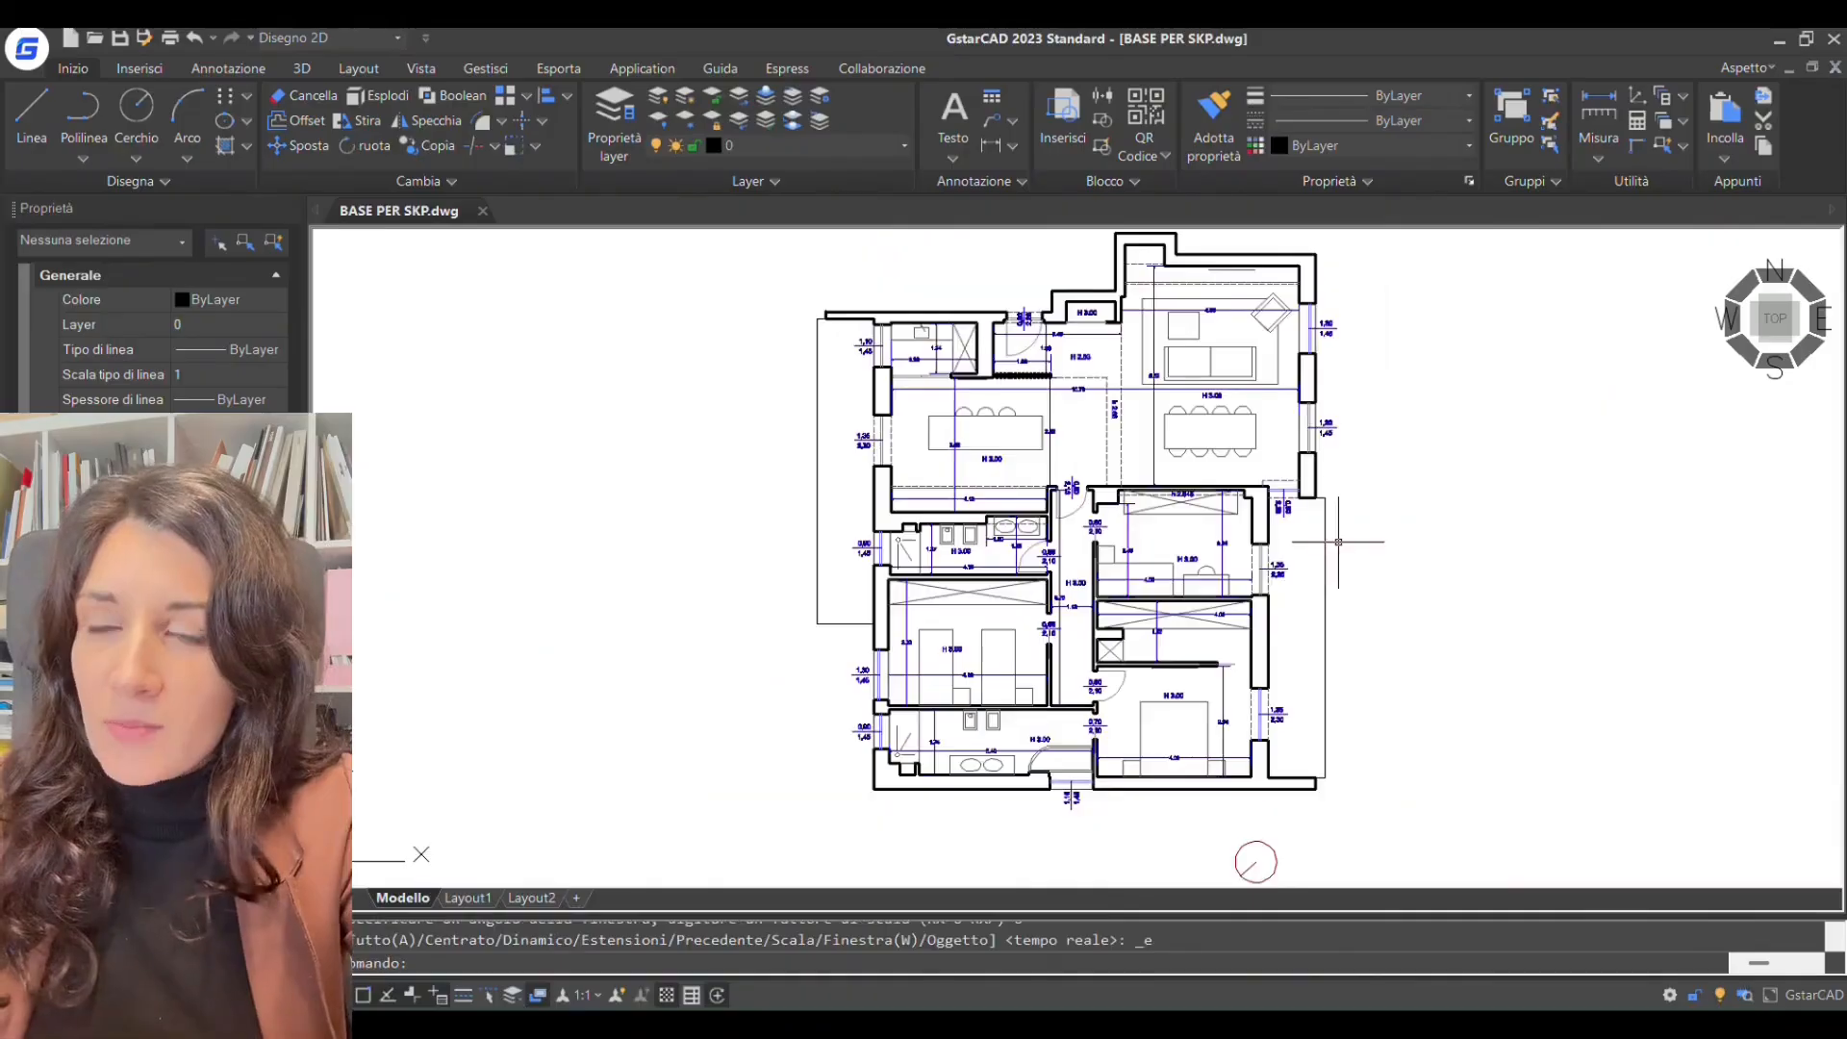
scroll(1176, 635, down, 2)
click(1282, 754)
click(1187, 805)
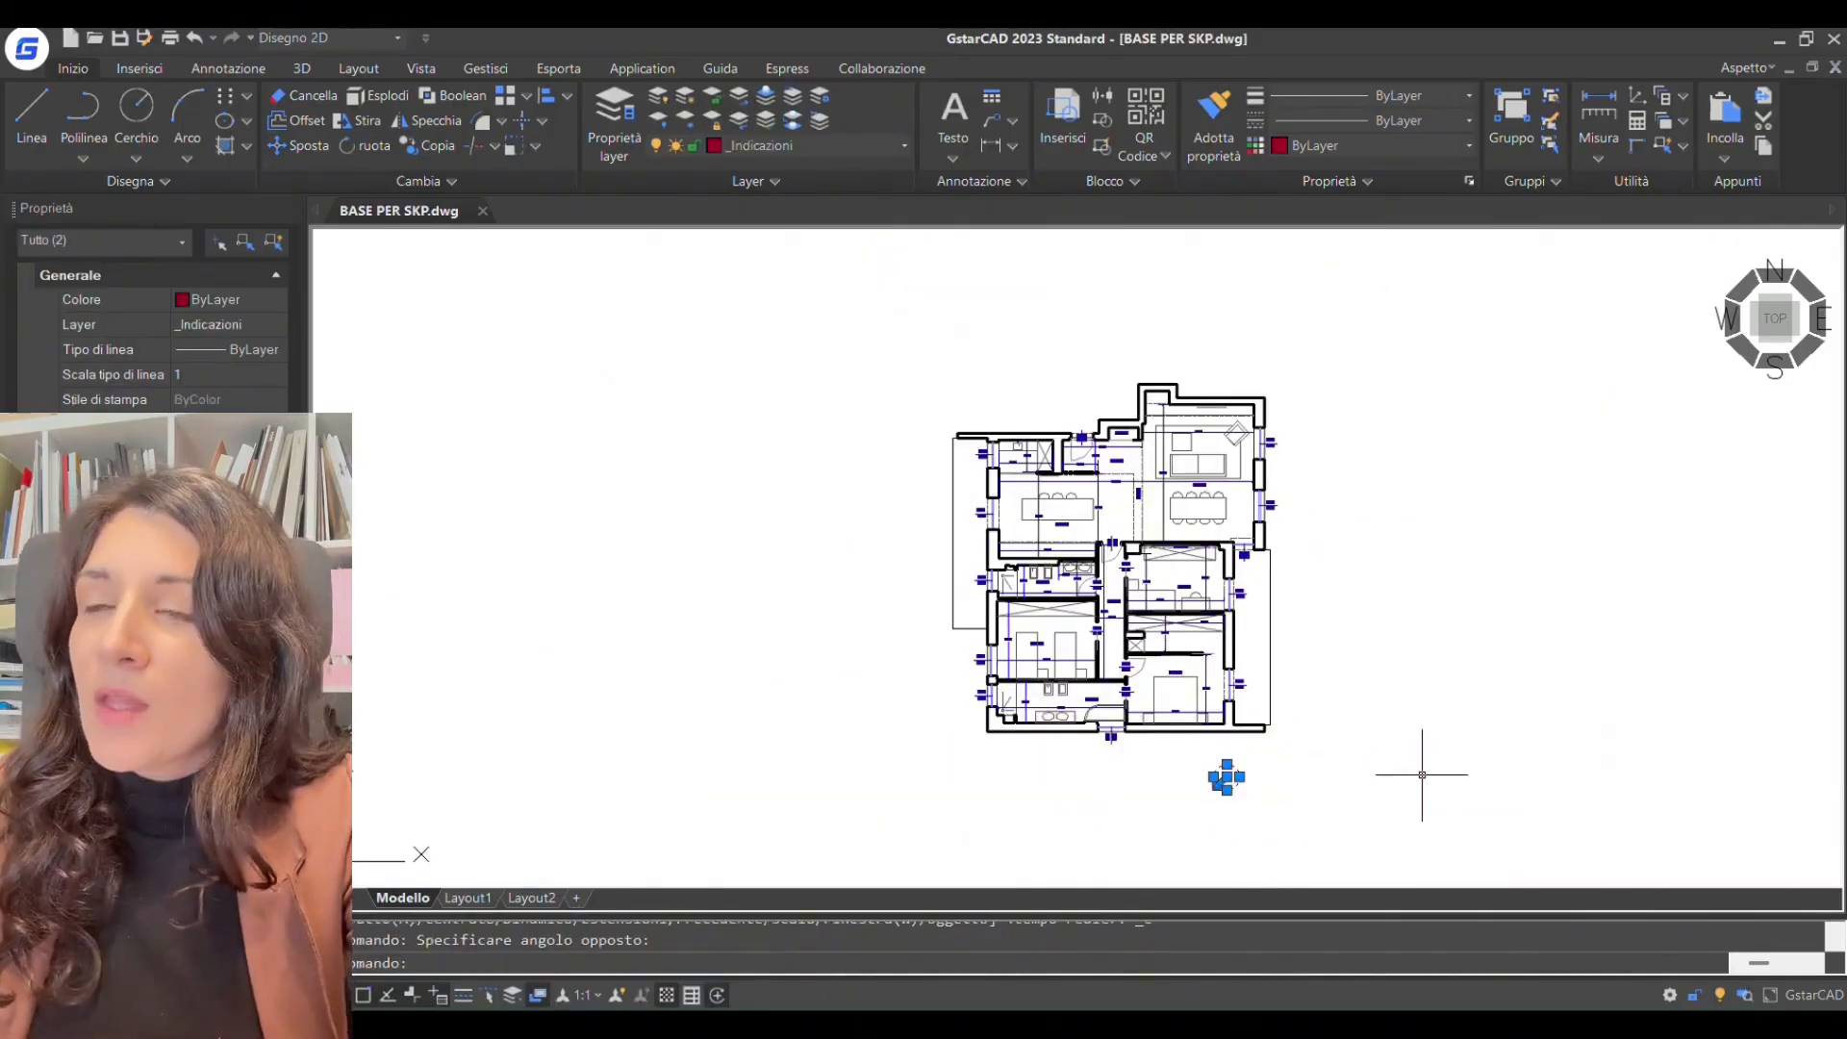
key(Delete)
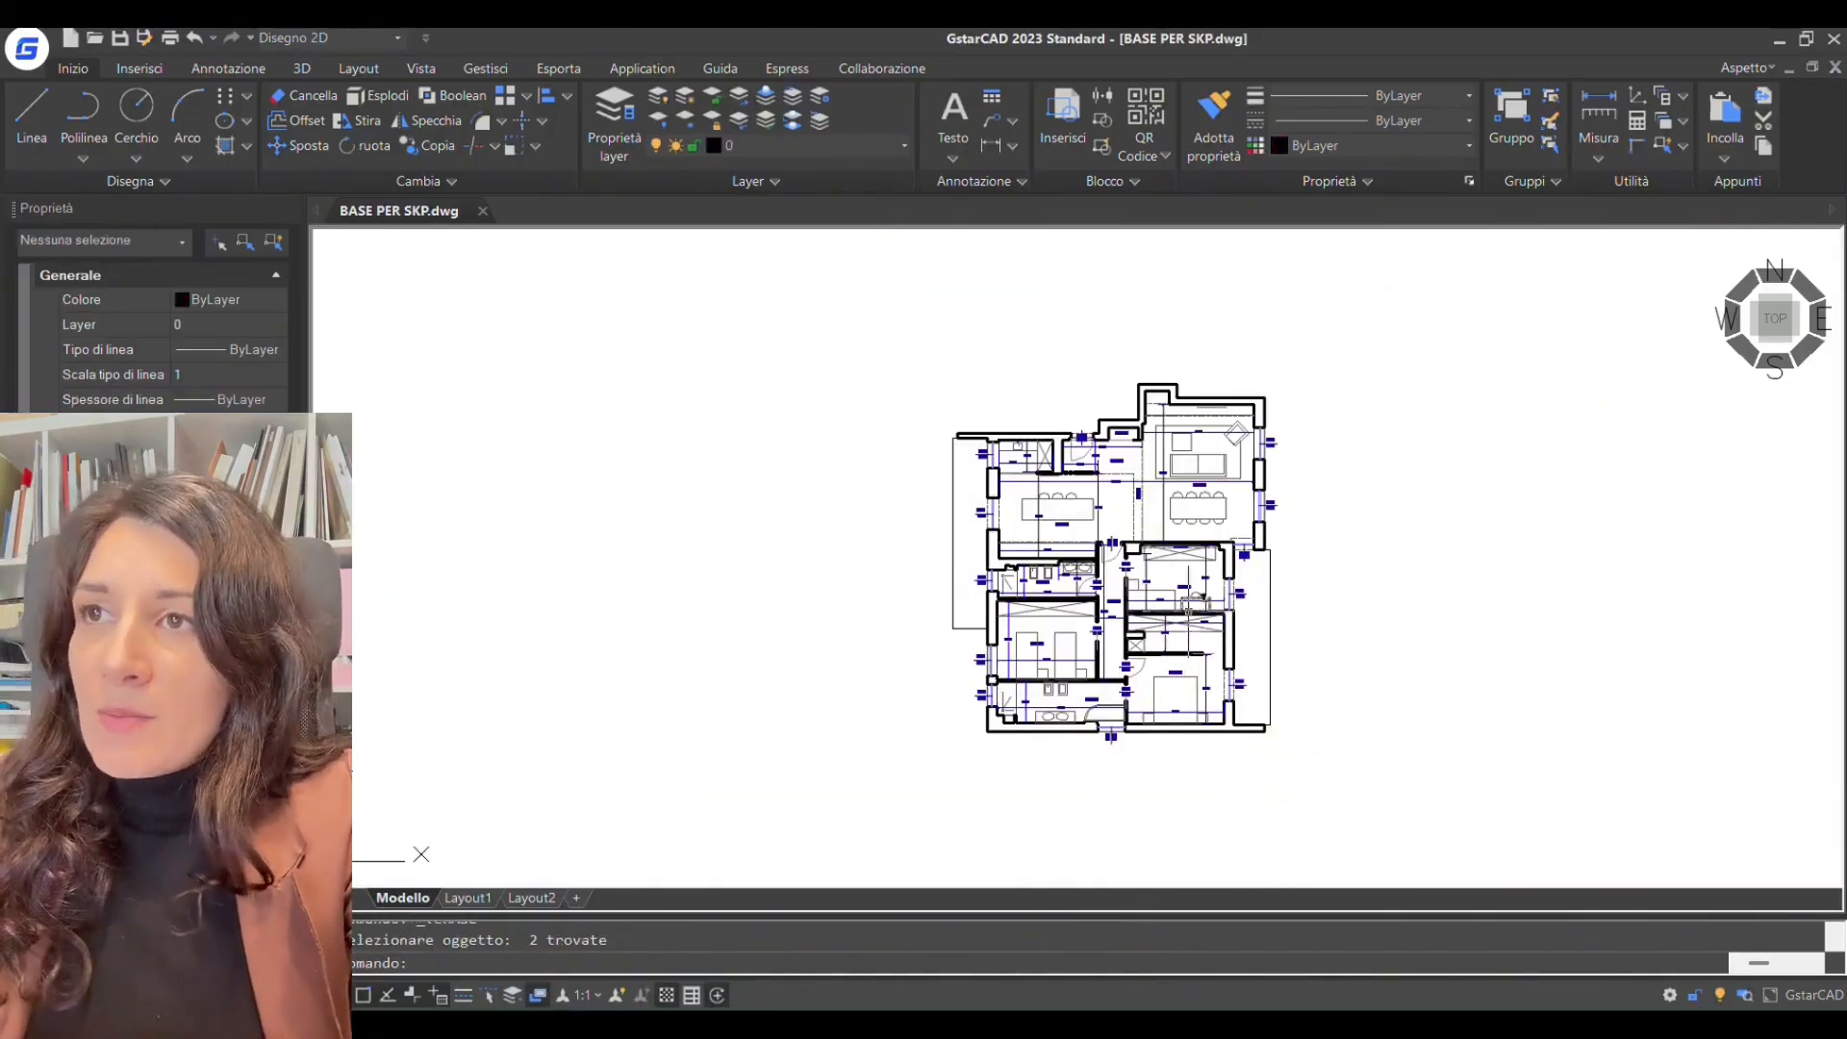
Examine the cleaned floor plan and inspect the window line in the opening marked 1,35 by 2,30.
scroll(1187, 528, up, 5)
scroll(932, 473, down, 8)
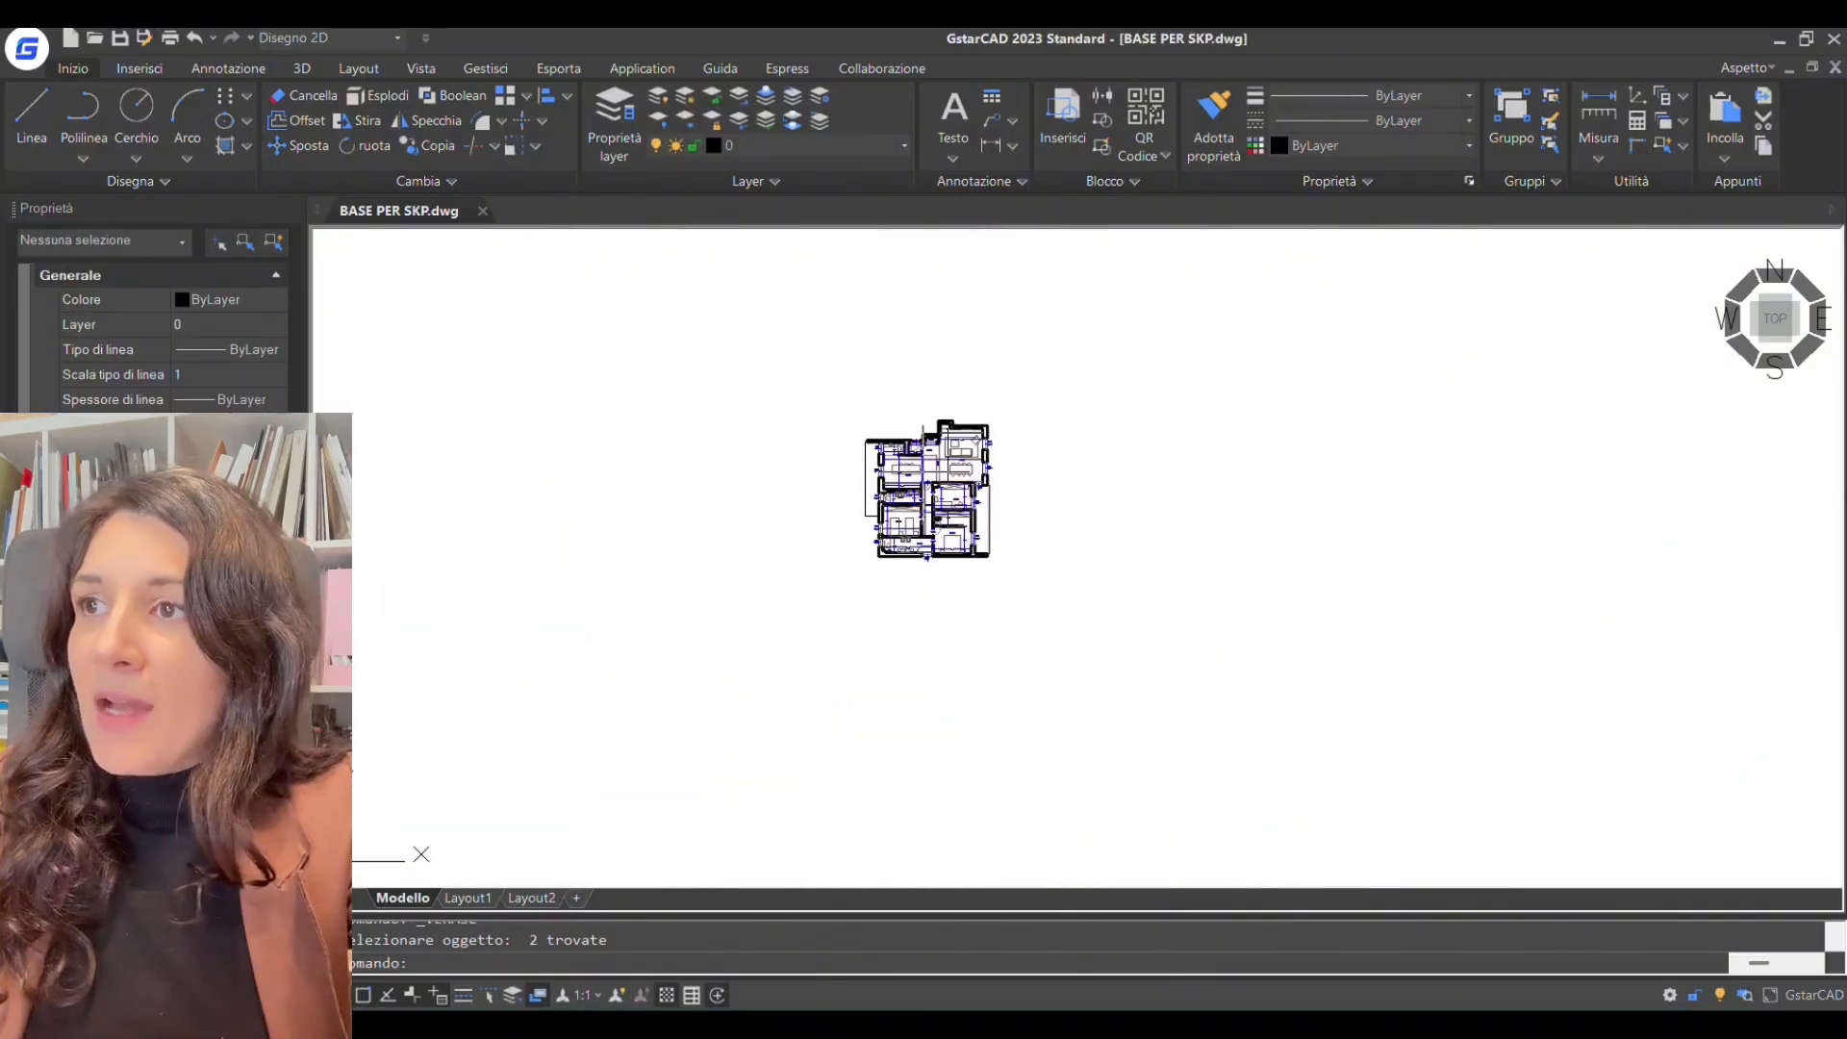
scroll(924, 473, up, 5)
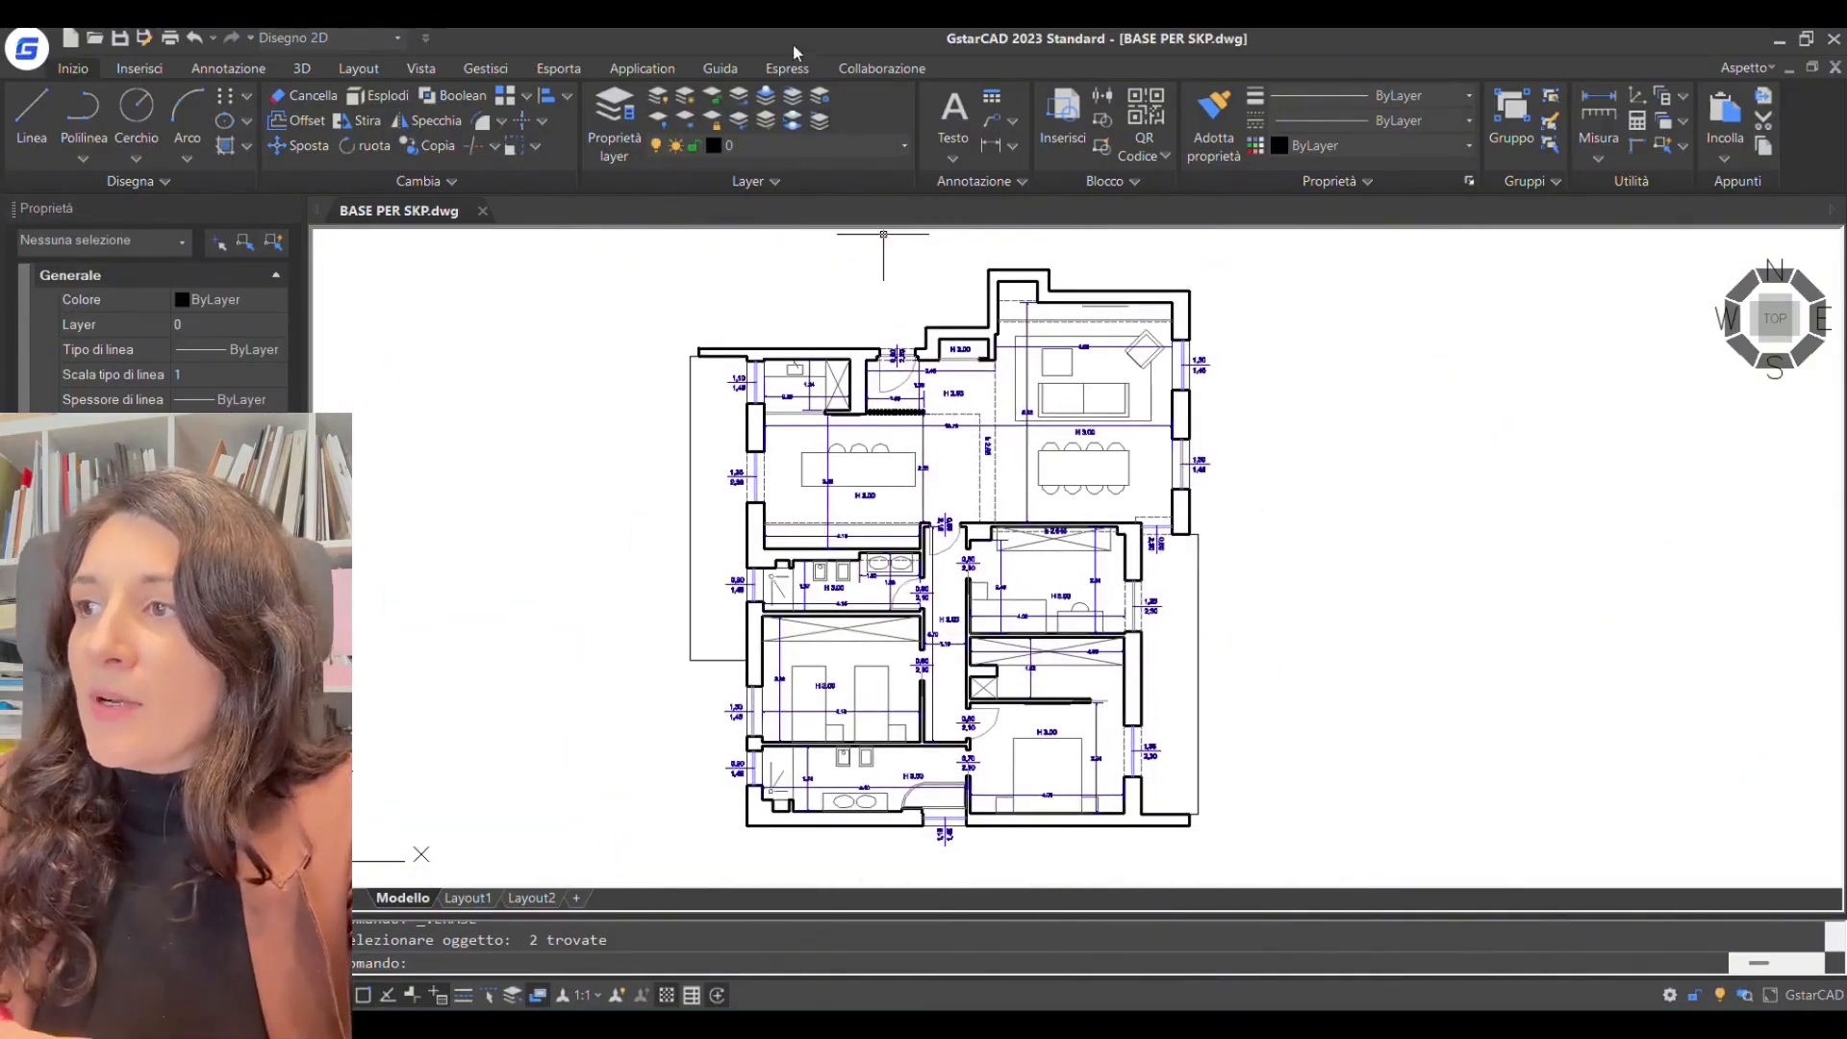
scroll(773, 455, up, 7)
click(650, 645)
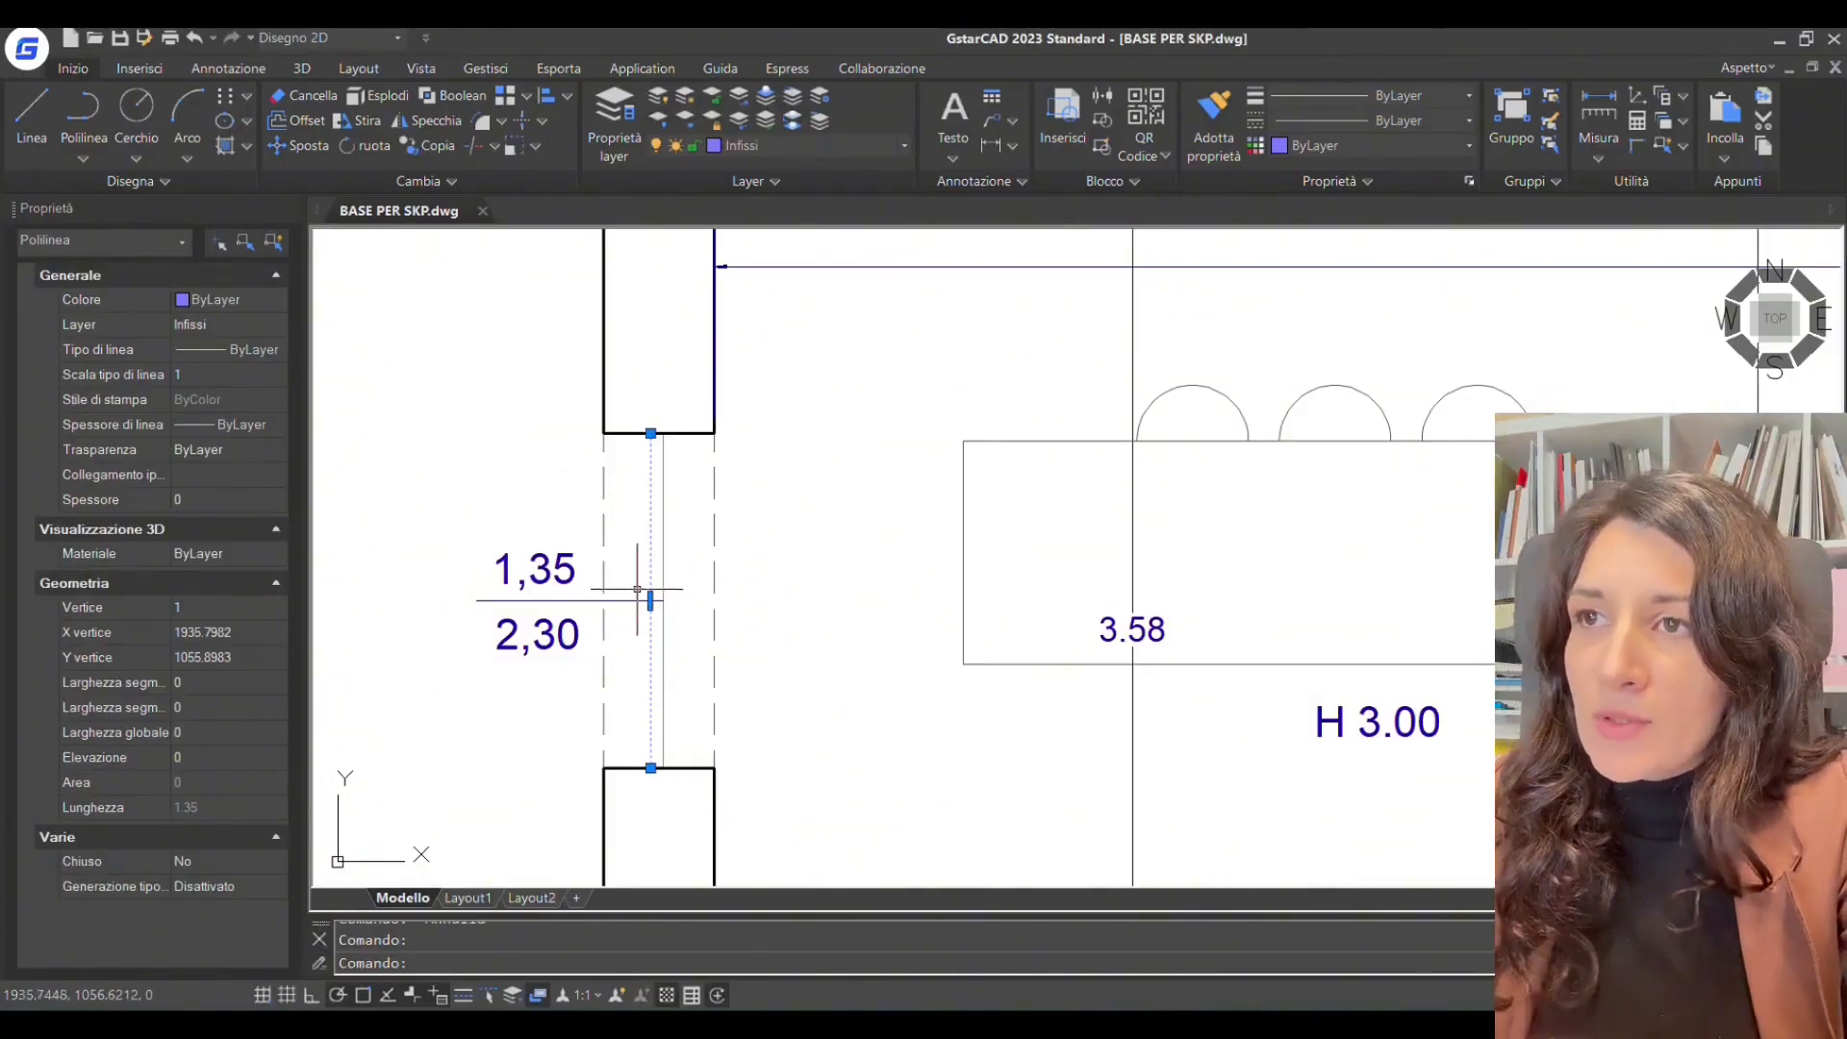
key(Escape)
scroll(796, 578, down, 7)
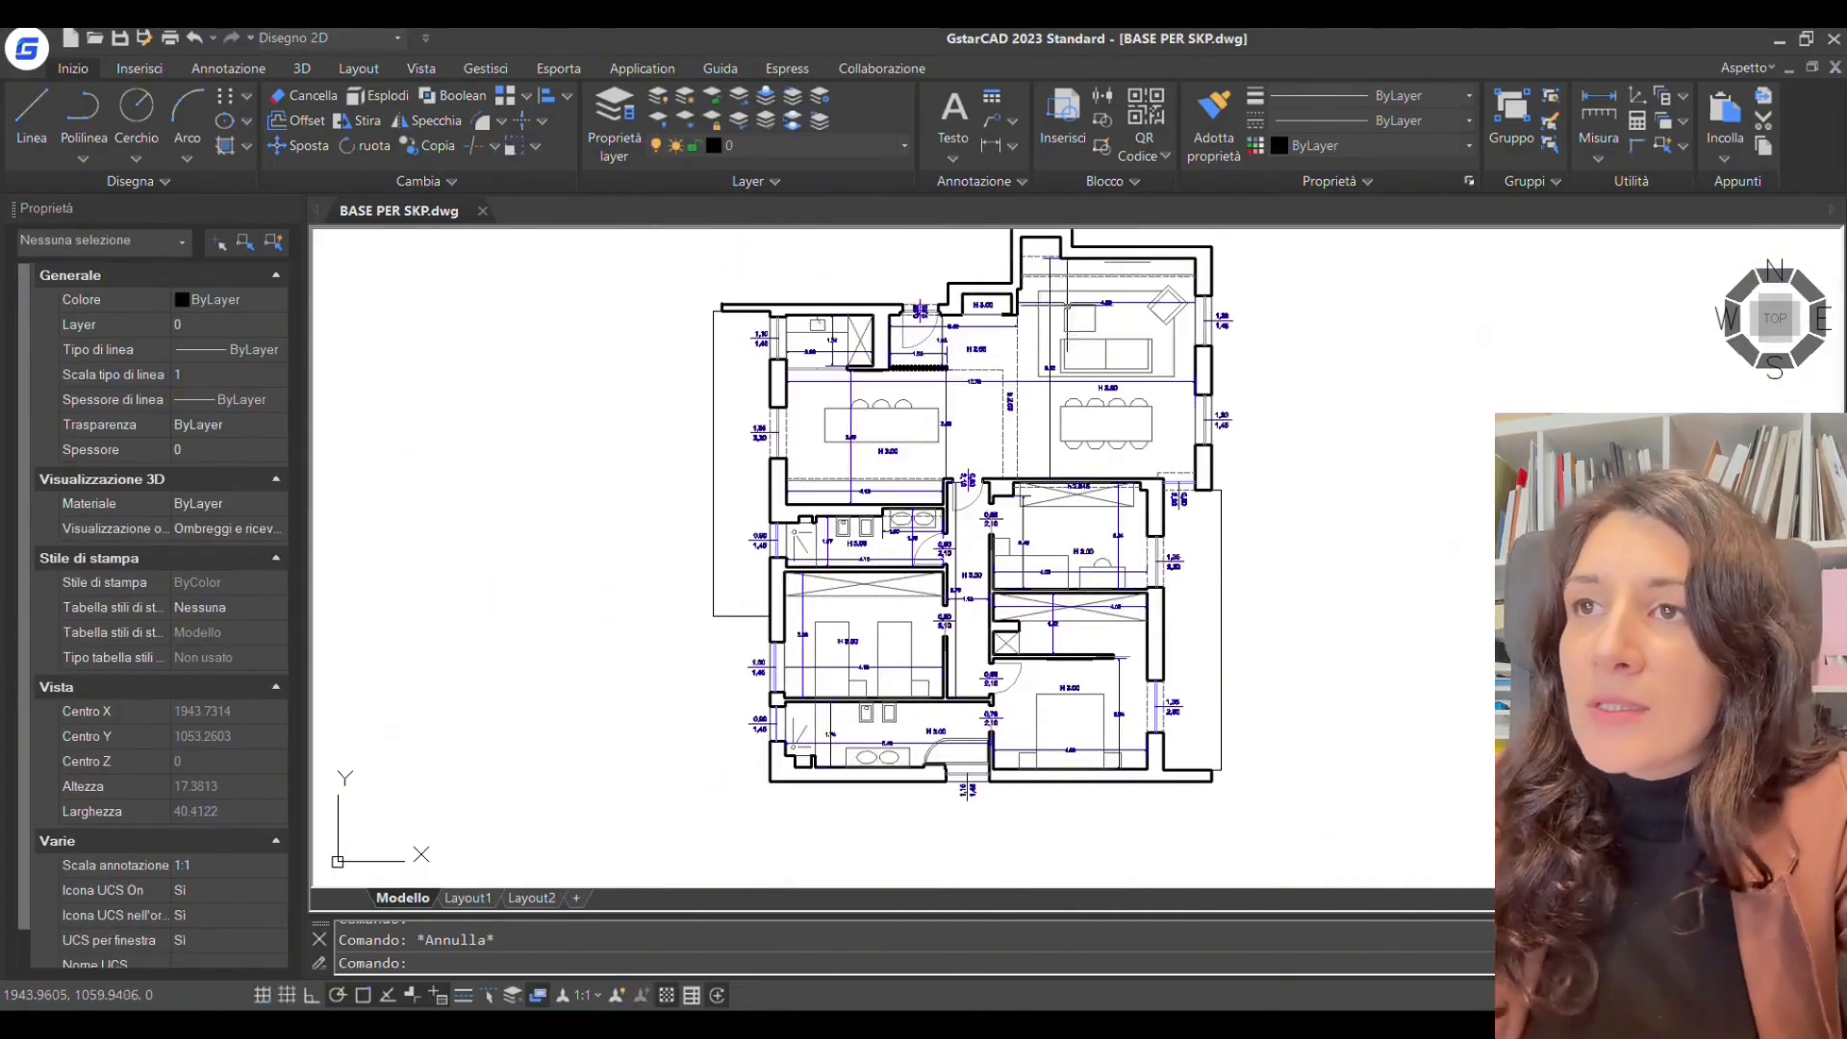
scroll(1039, 352, down, 1)
scroll(1034, 323, up, 1)
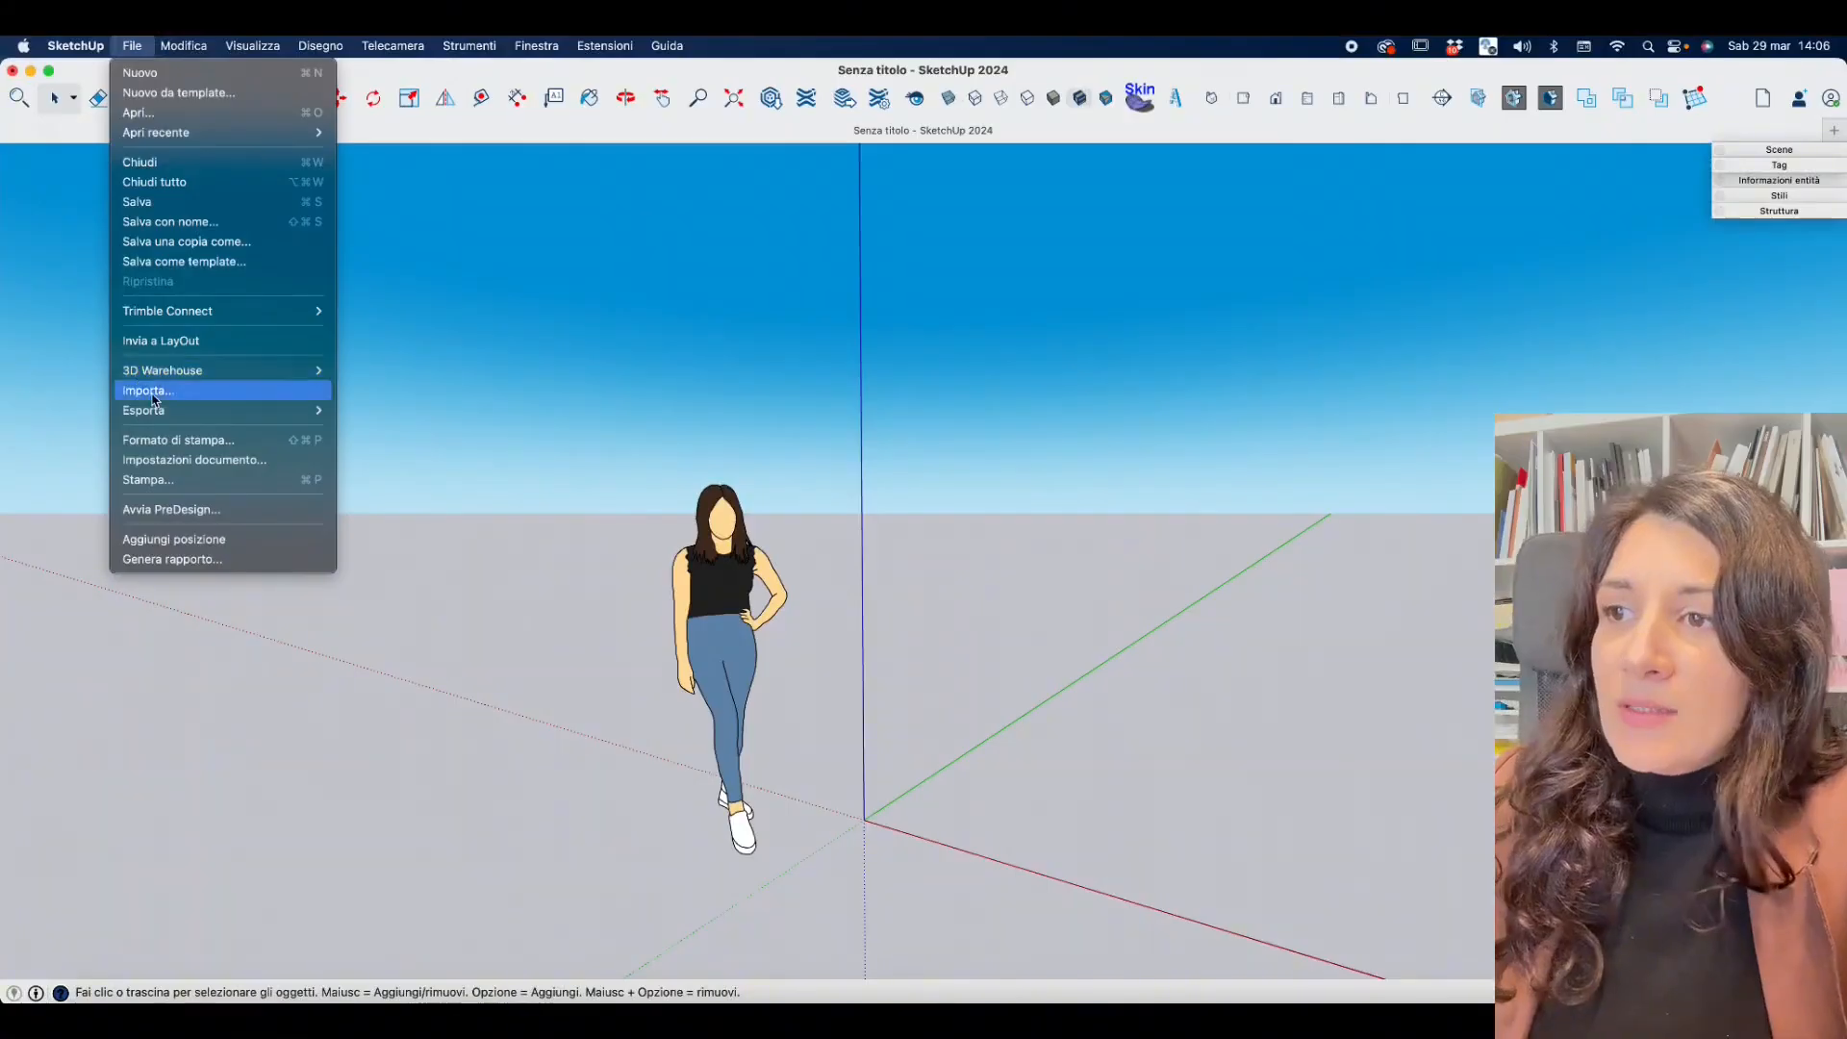
In SketchUp, start a file import with all supported types shown and select BASE PER SKP.dwg.
click(153, 400)
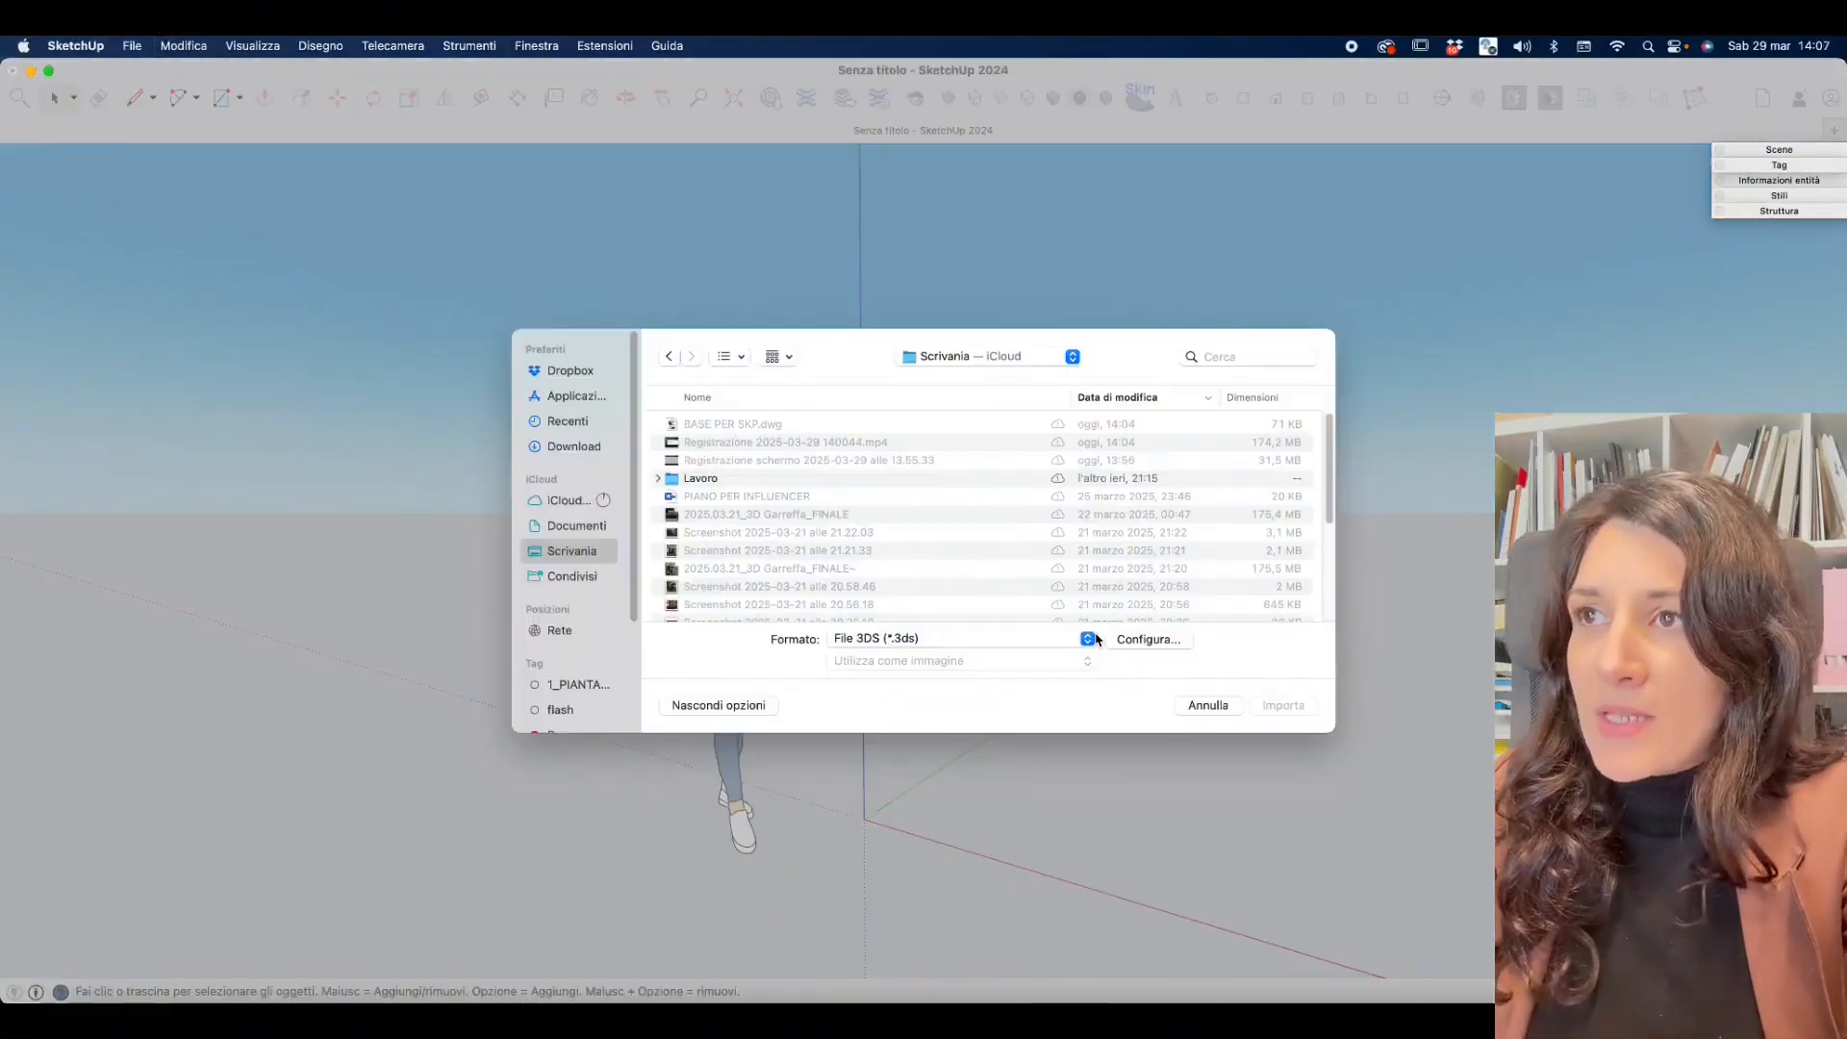
click(923, 640)
click(919, 562)
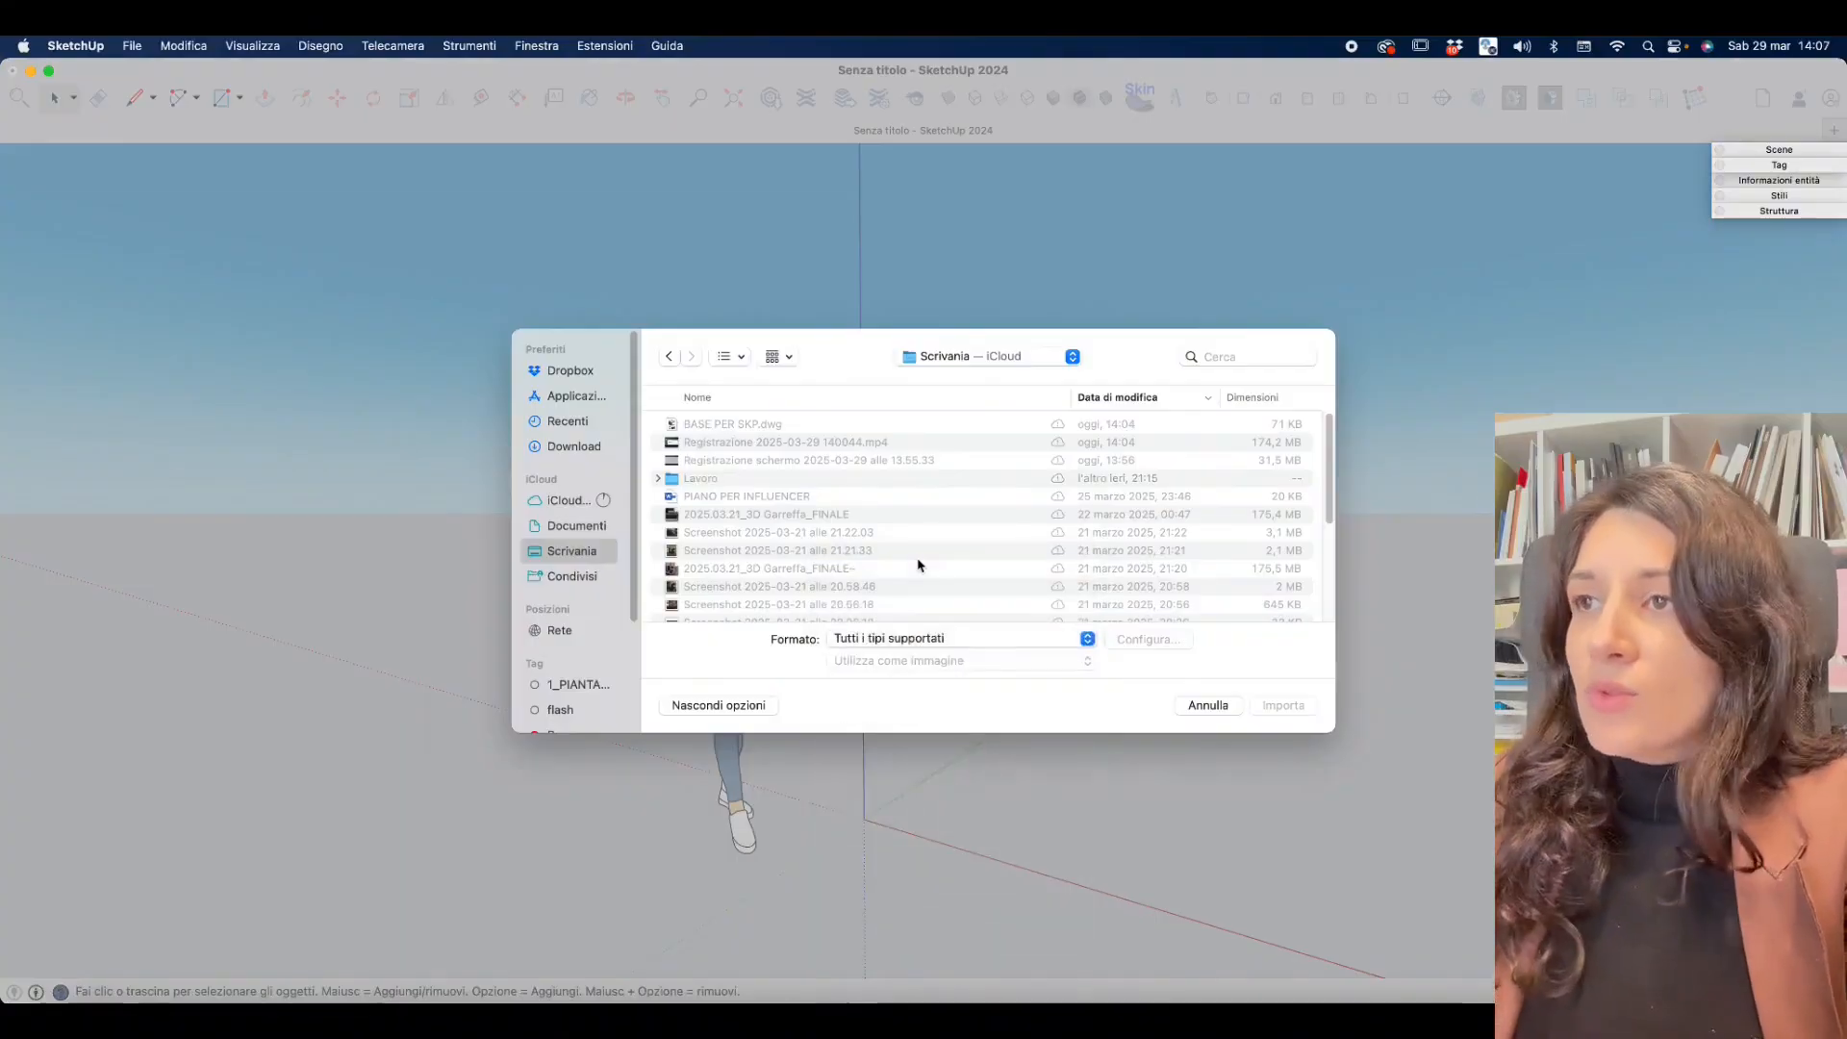
click(733, 424)
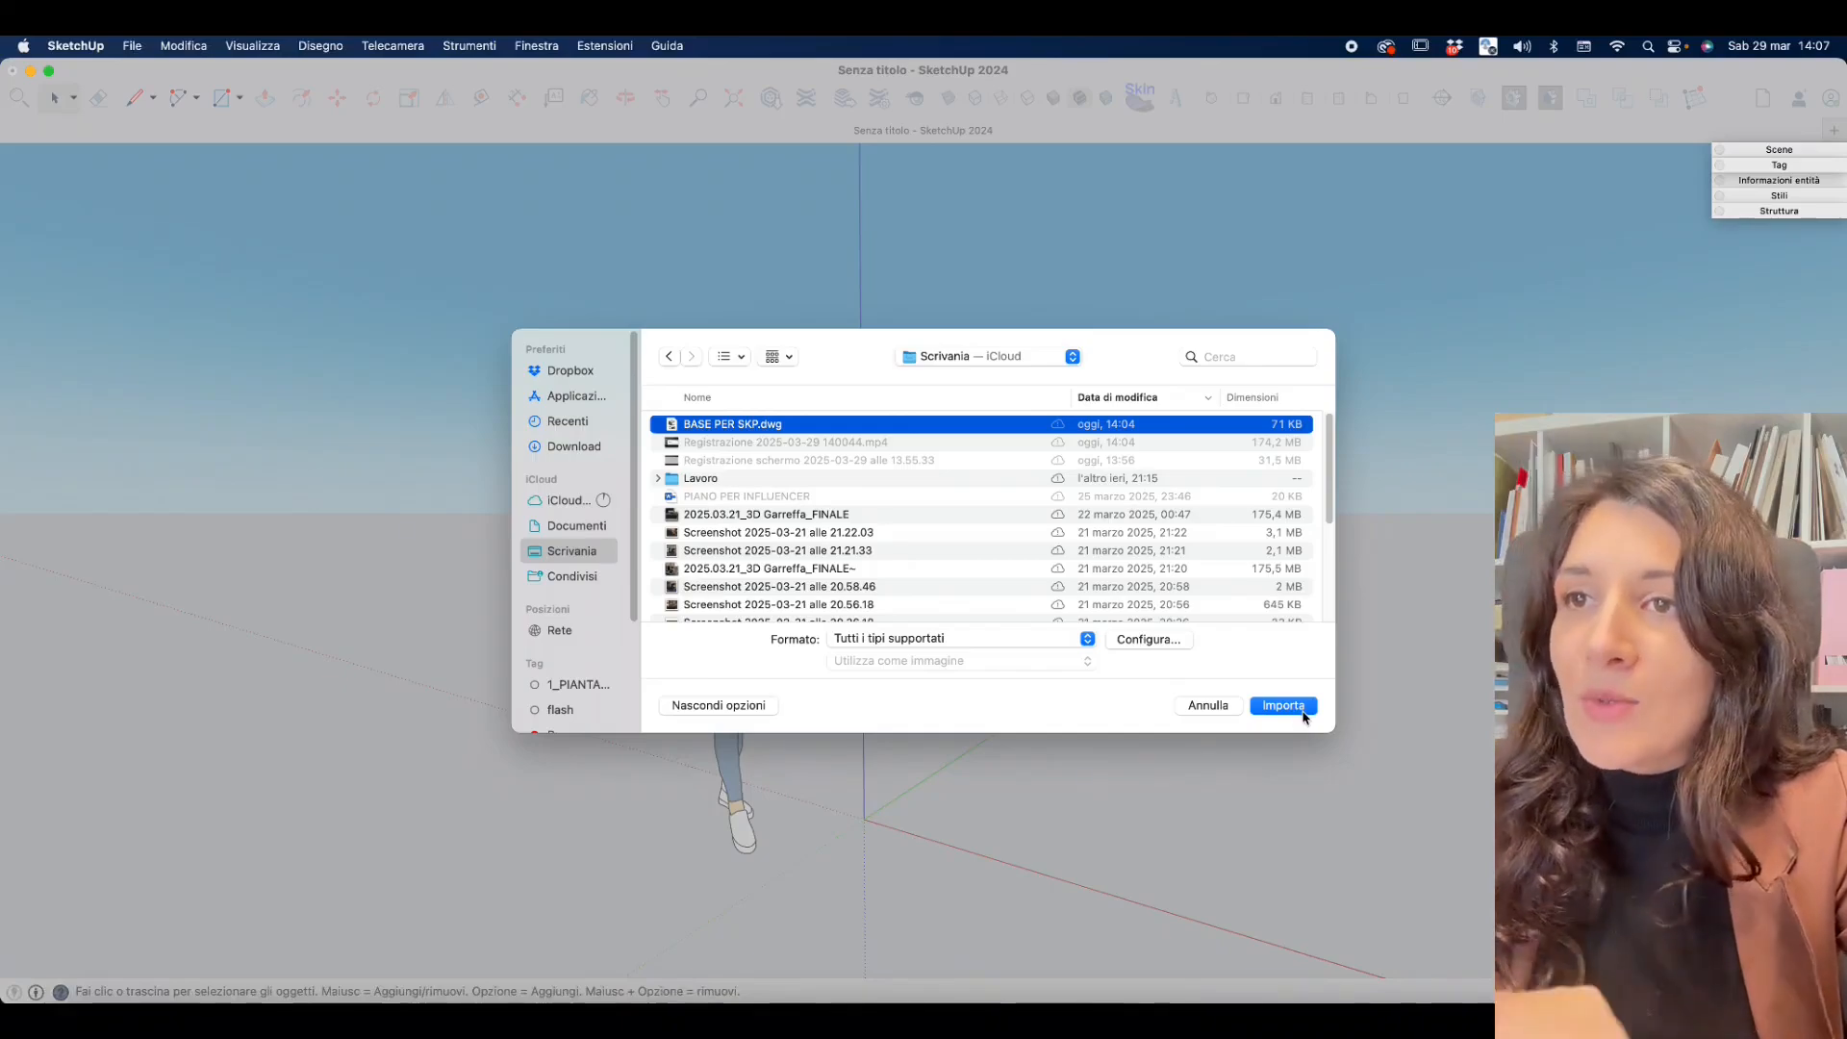
Set the DWG import scale units to Metri and import the floor plan.
click(1153, 641)
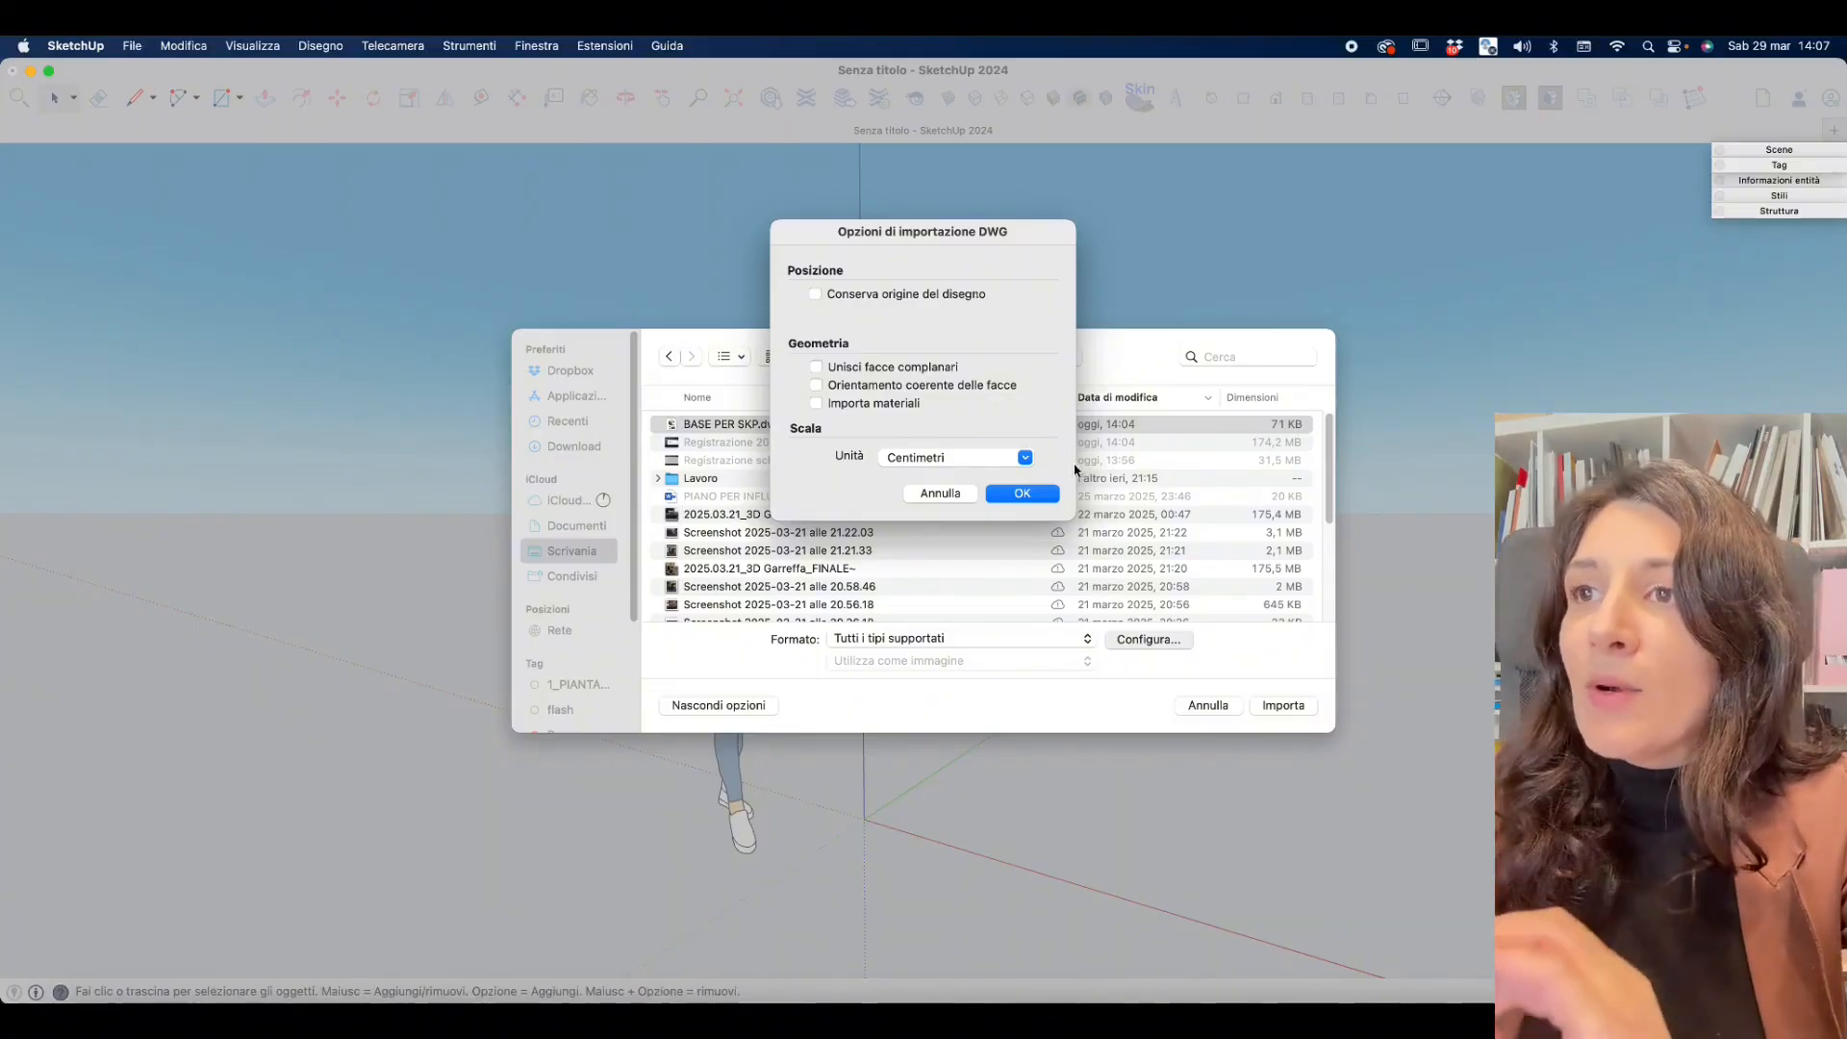
click(1023, 459)
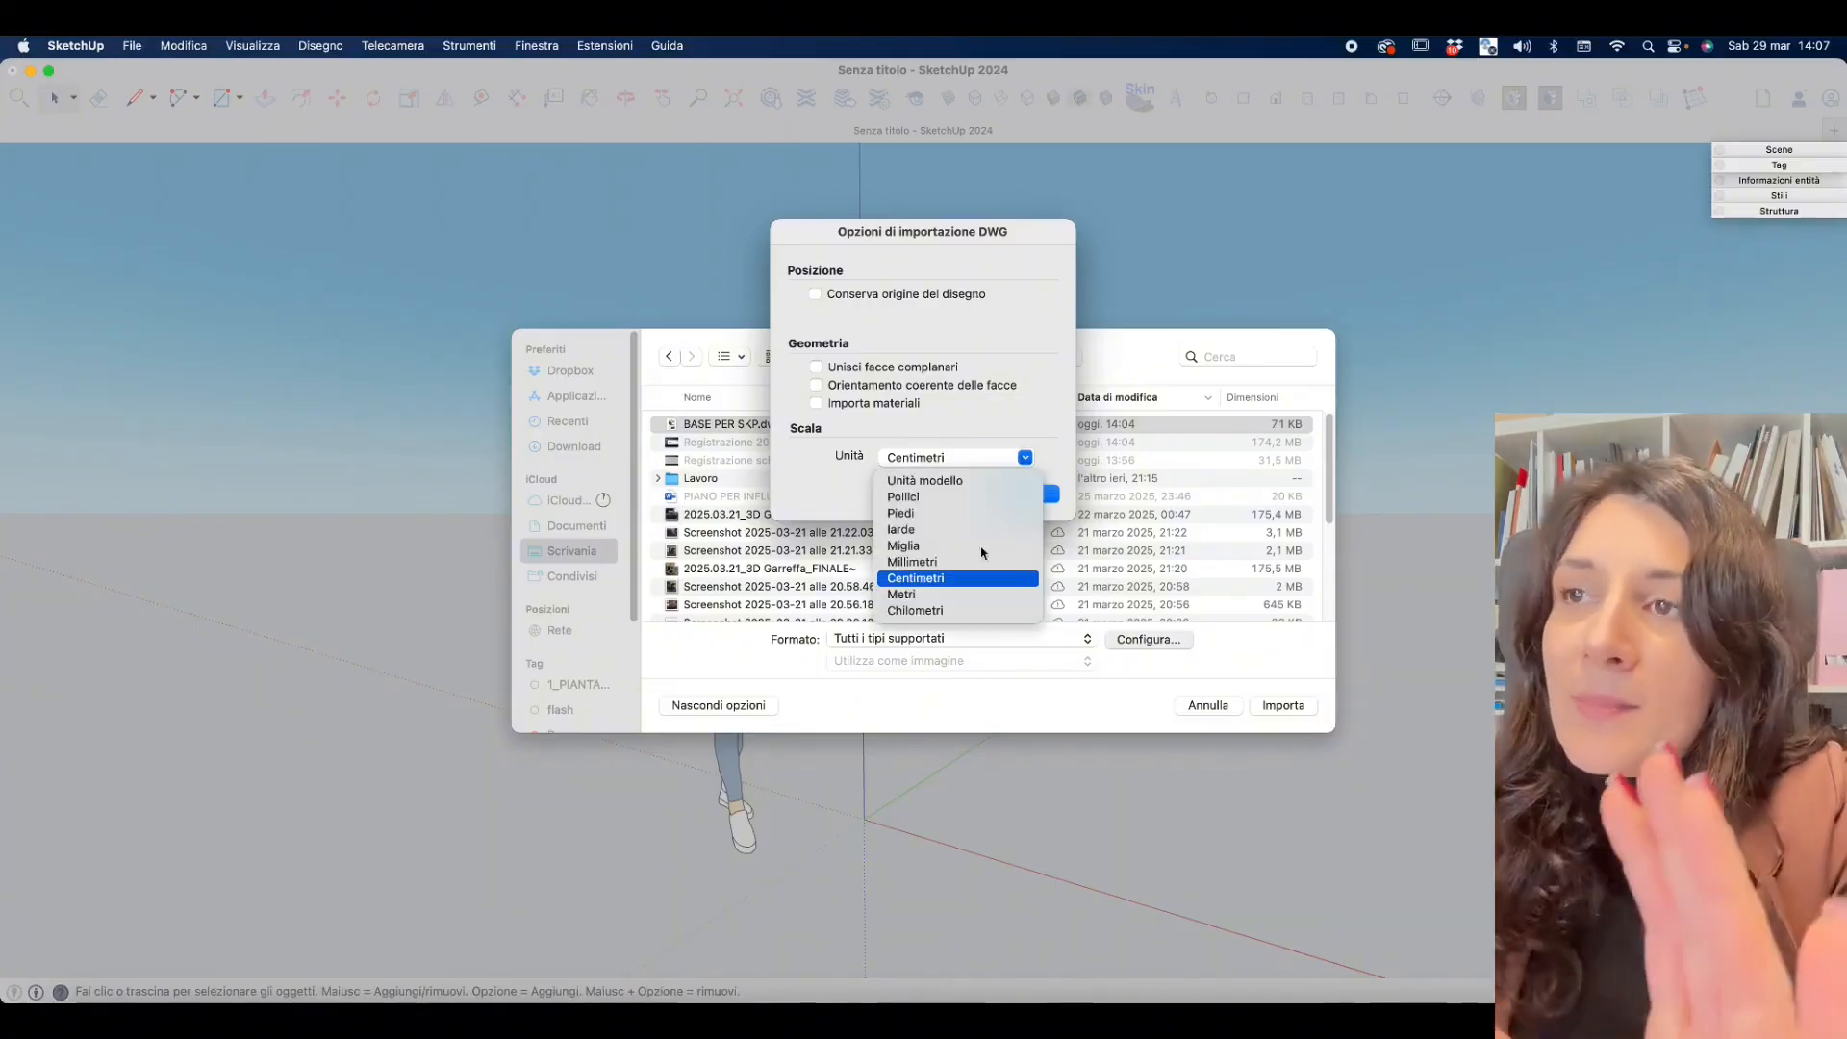
click(926, 594)
click(1022, 495)
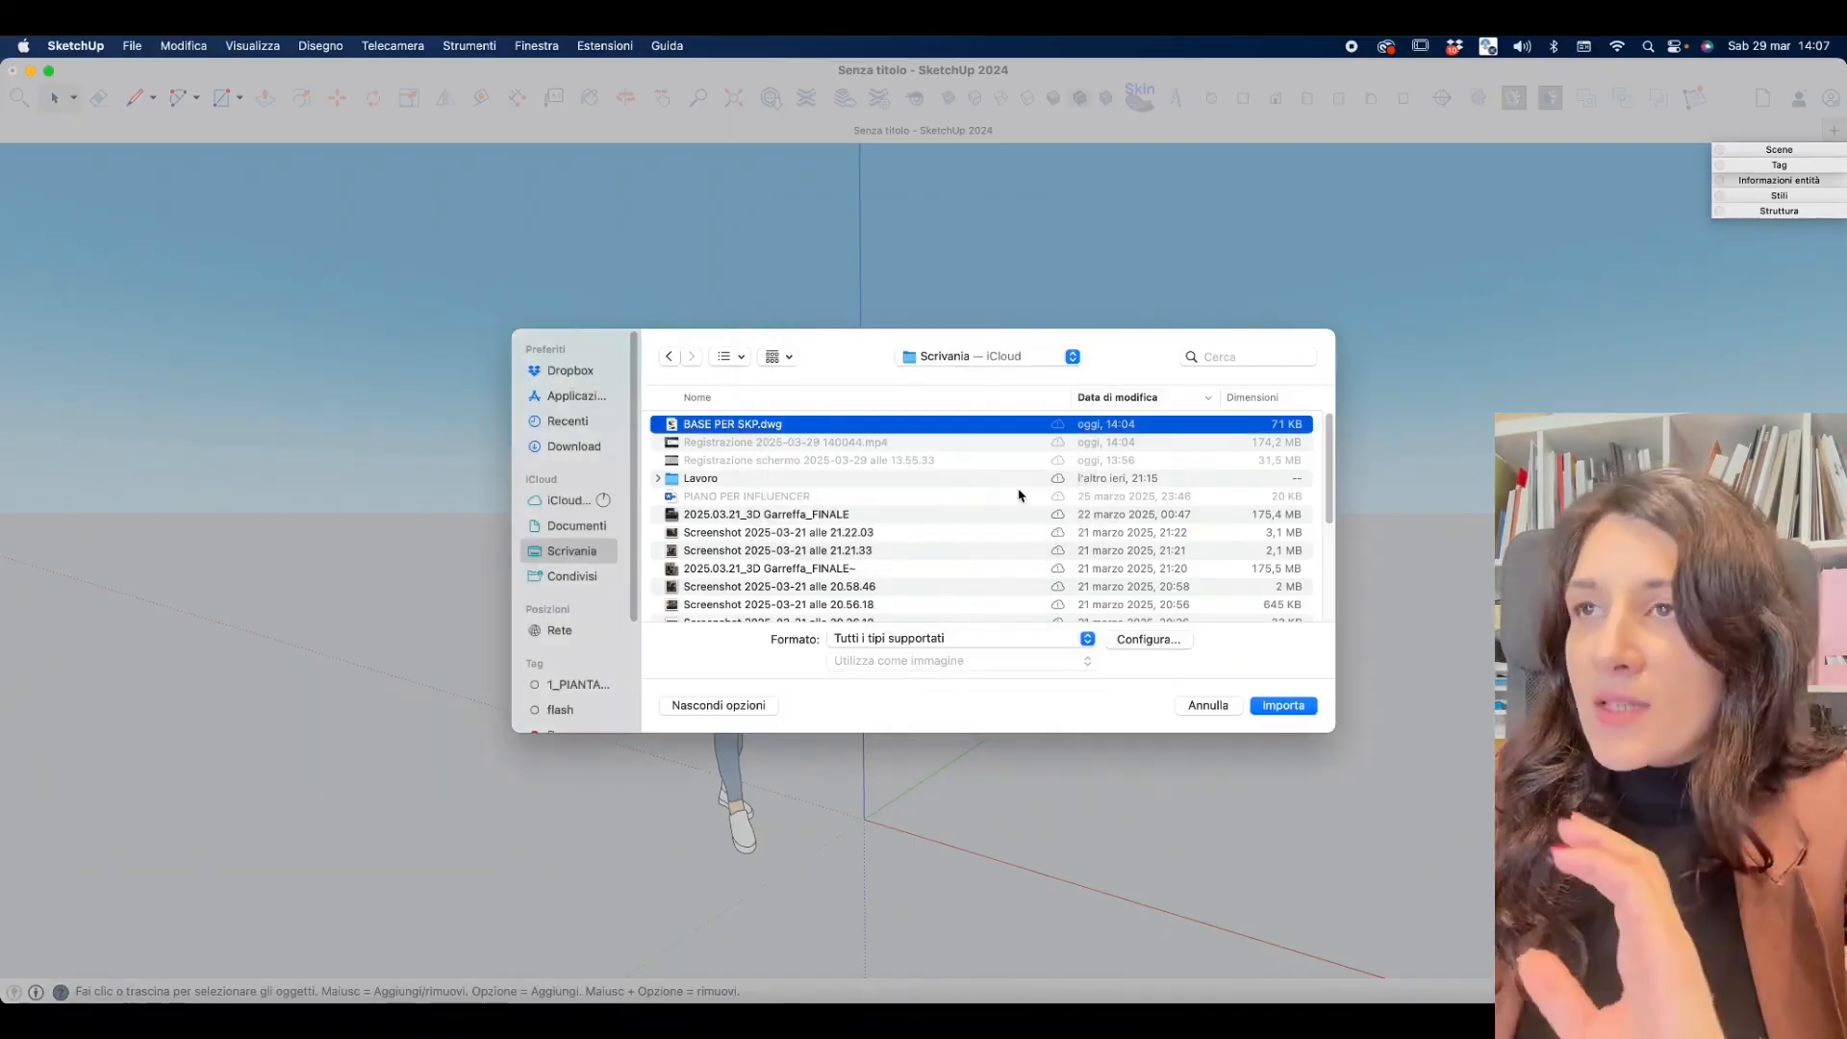
click(1282, 707)
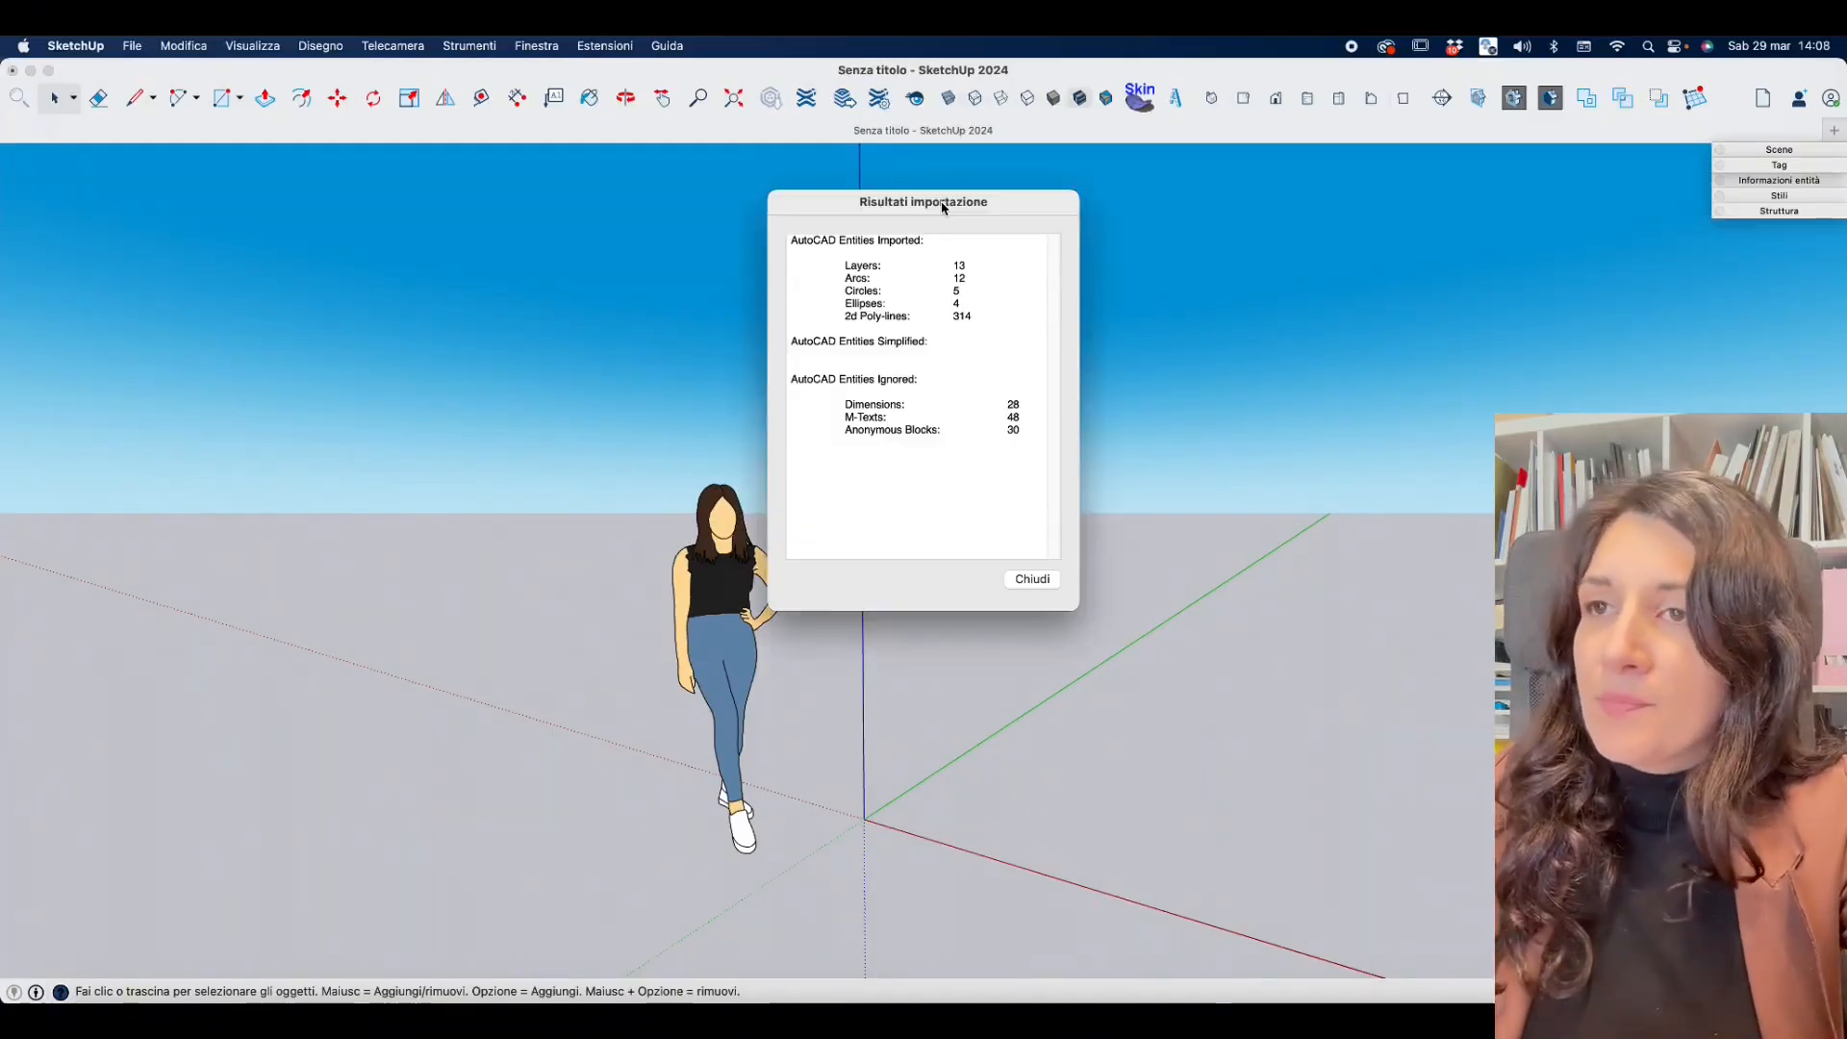
Dimension the inner width of the small sink room along the upper wall of the imported floor plan.
middle_drag(865, 692, 905, 863)
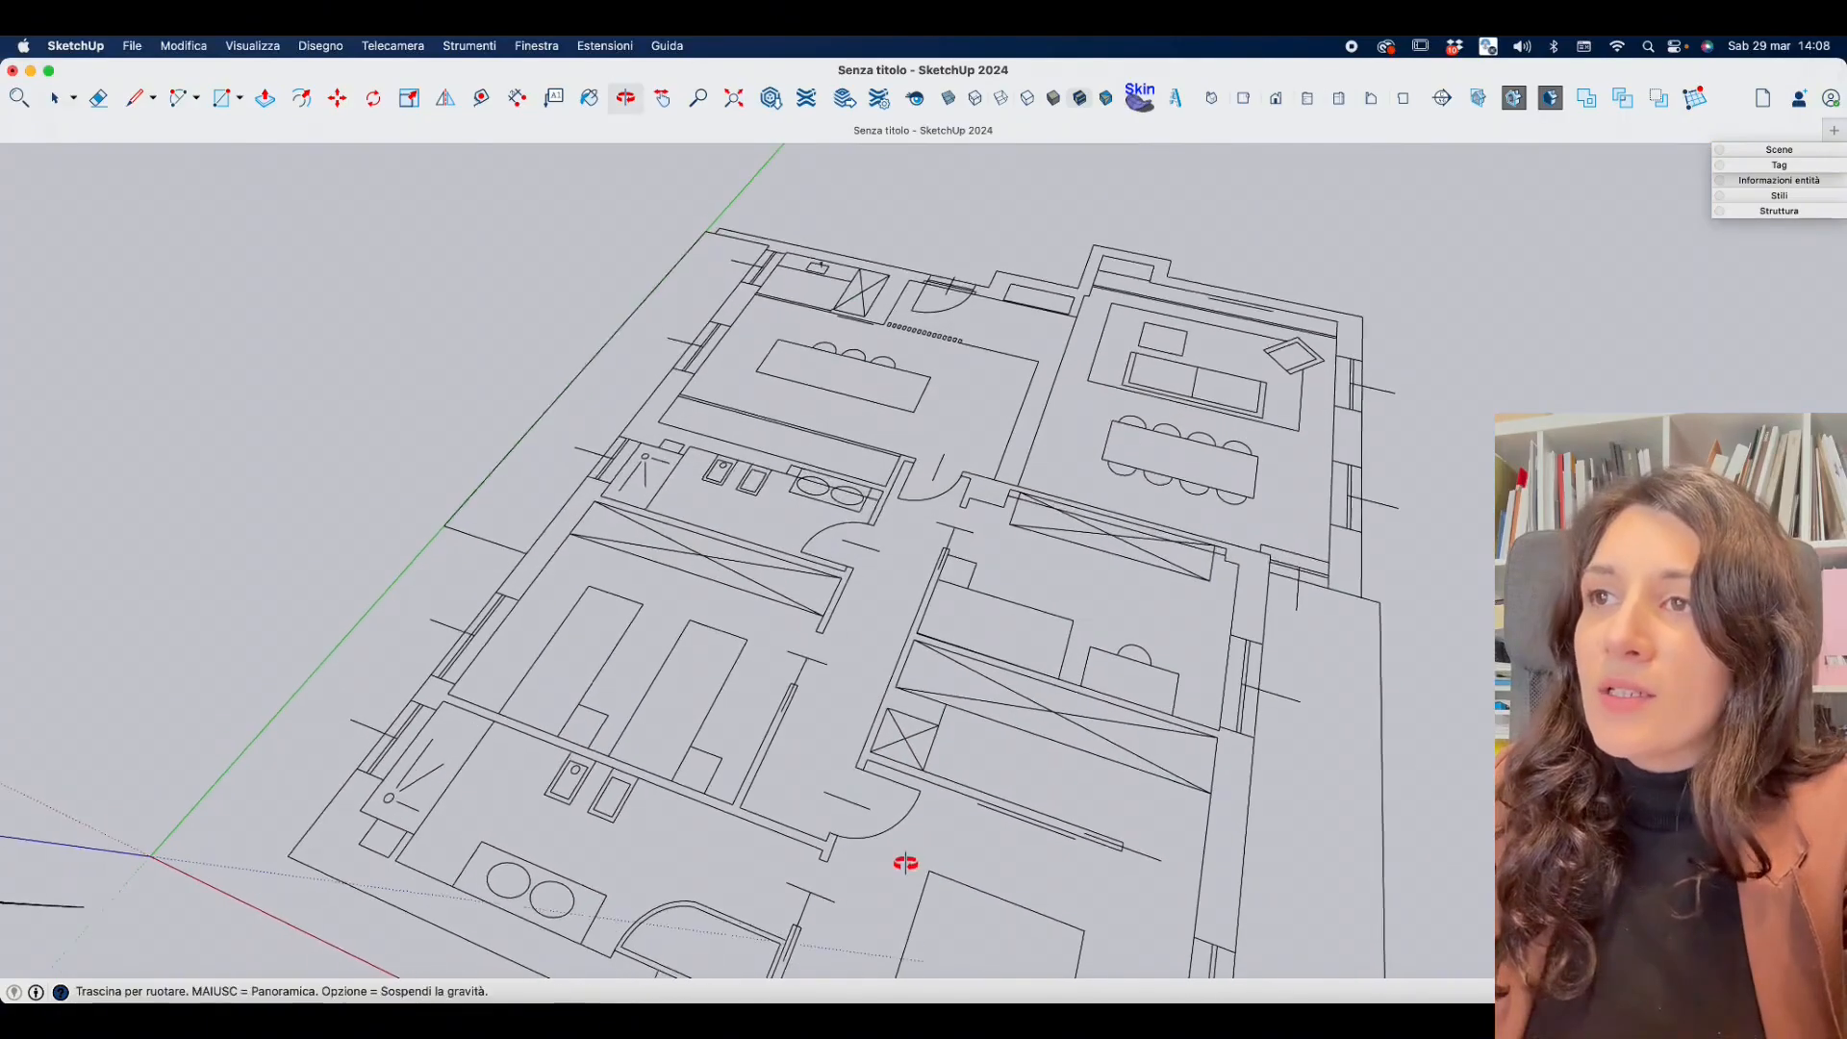
scroll(788, 445, down, 6)
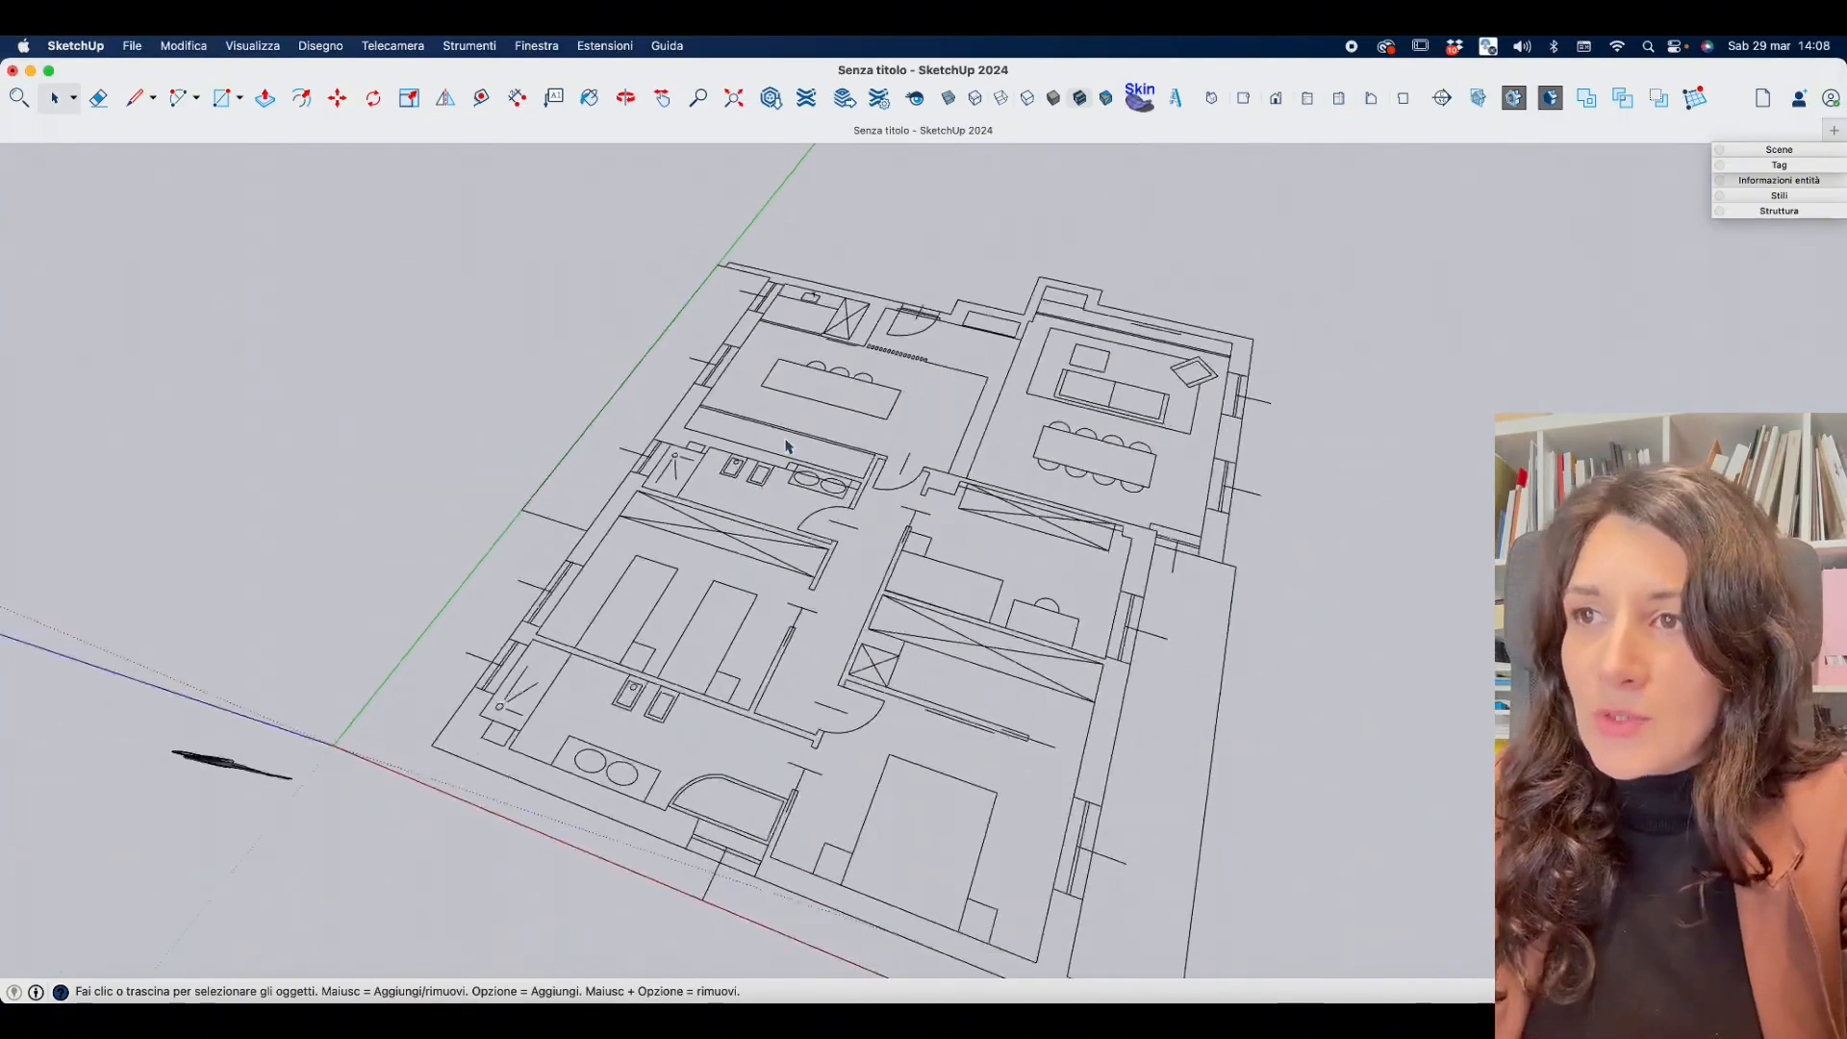
middle_drag(787, 445, 923, 697)
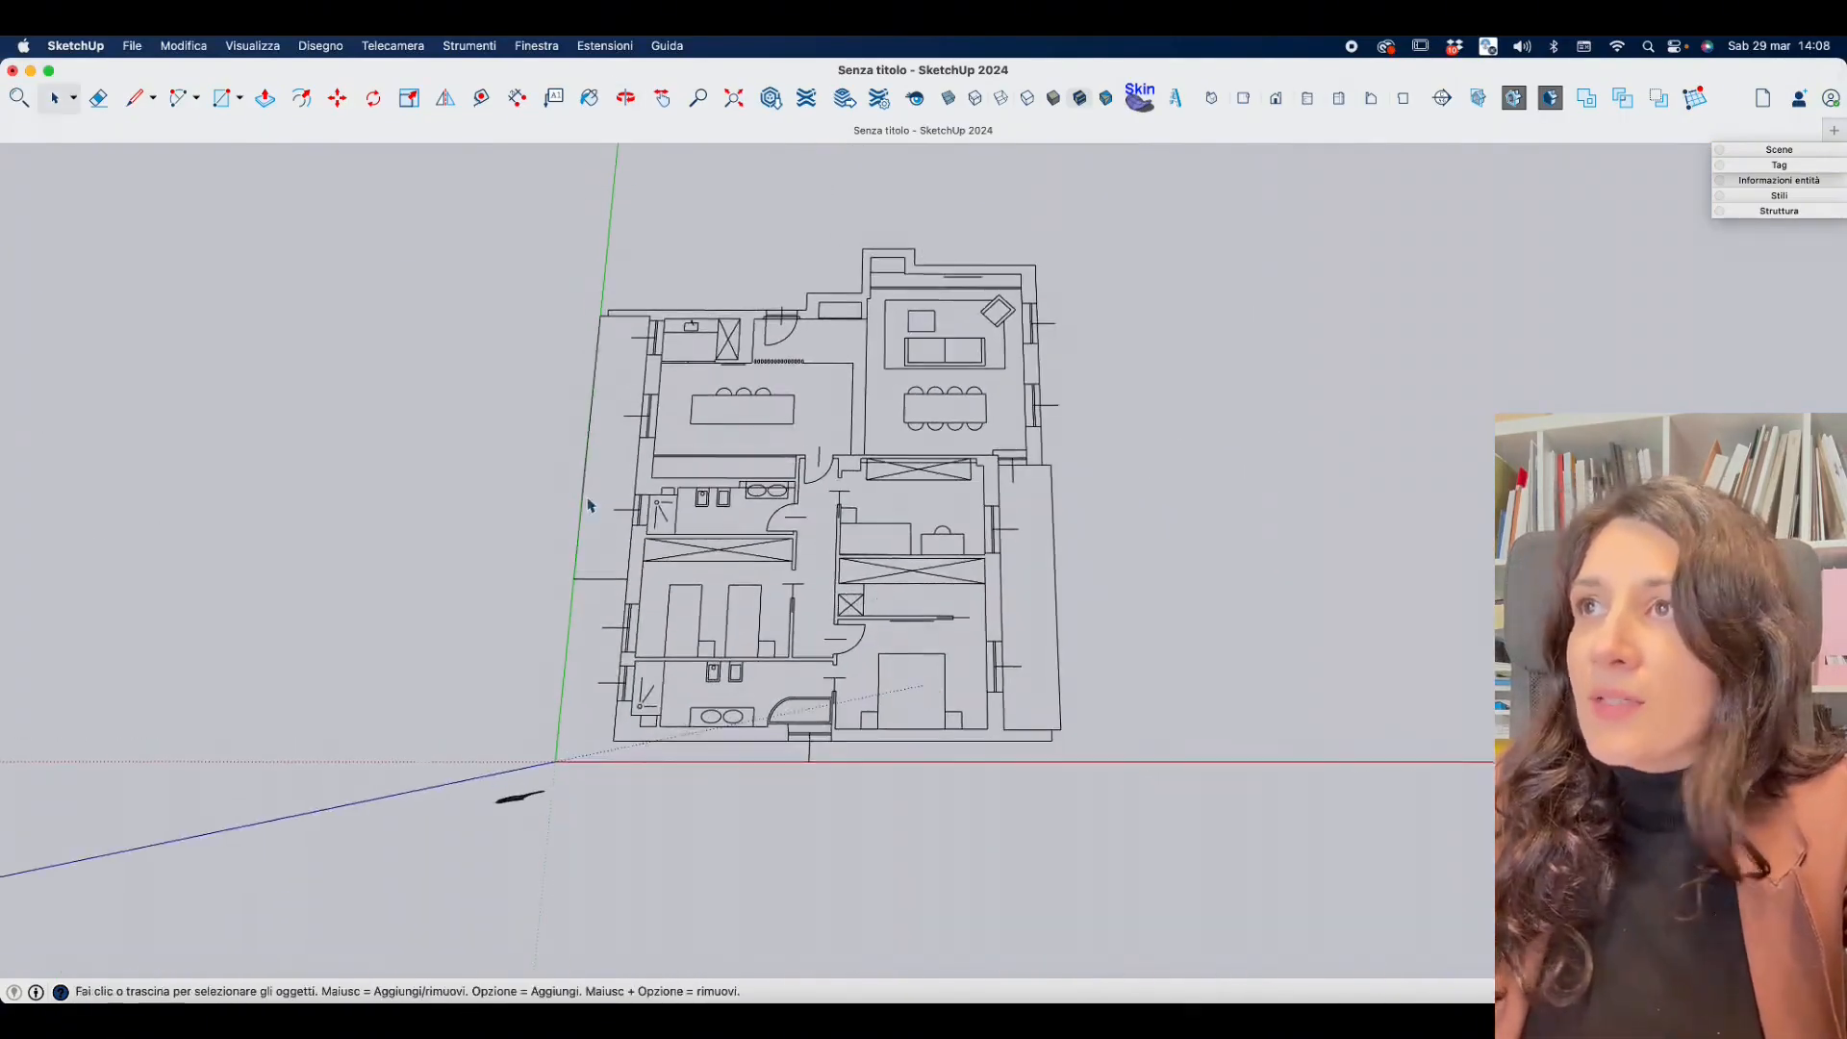
scroll(588, 505, up, 3)
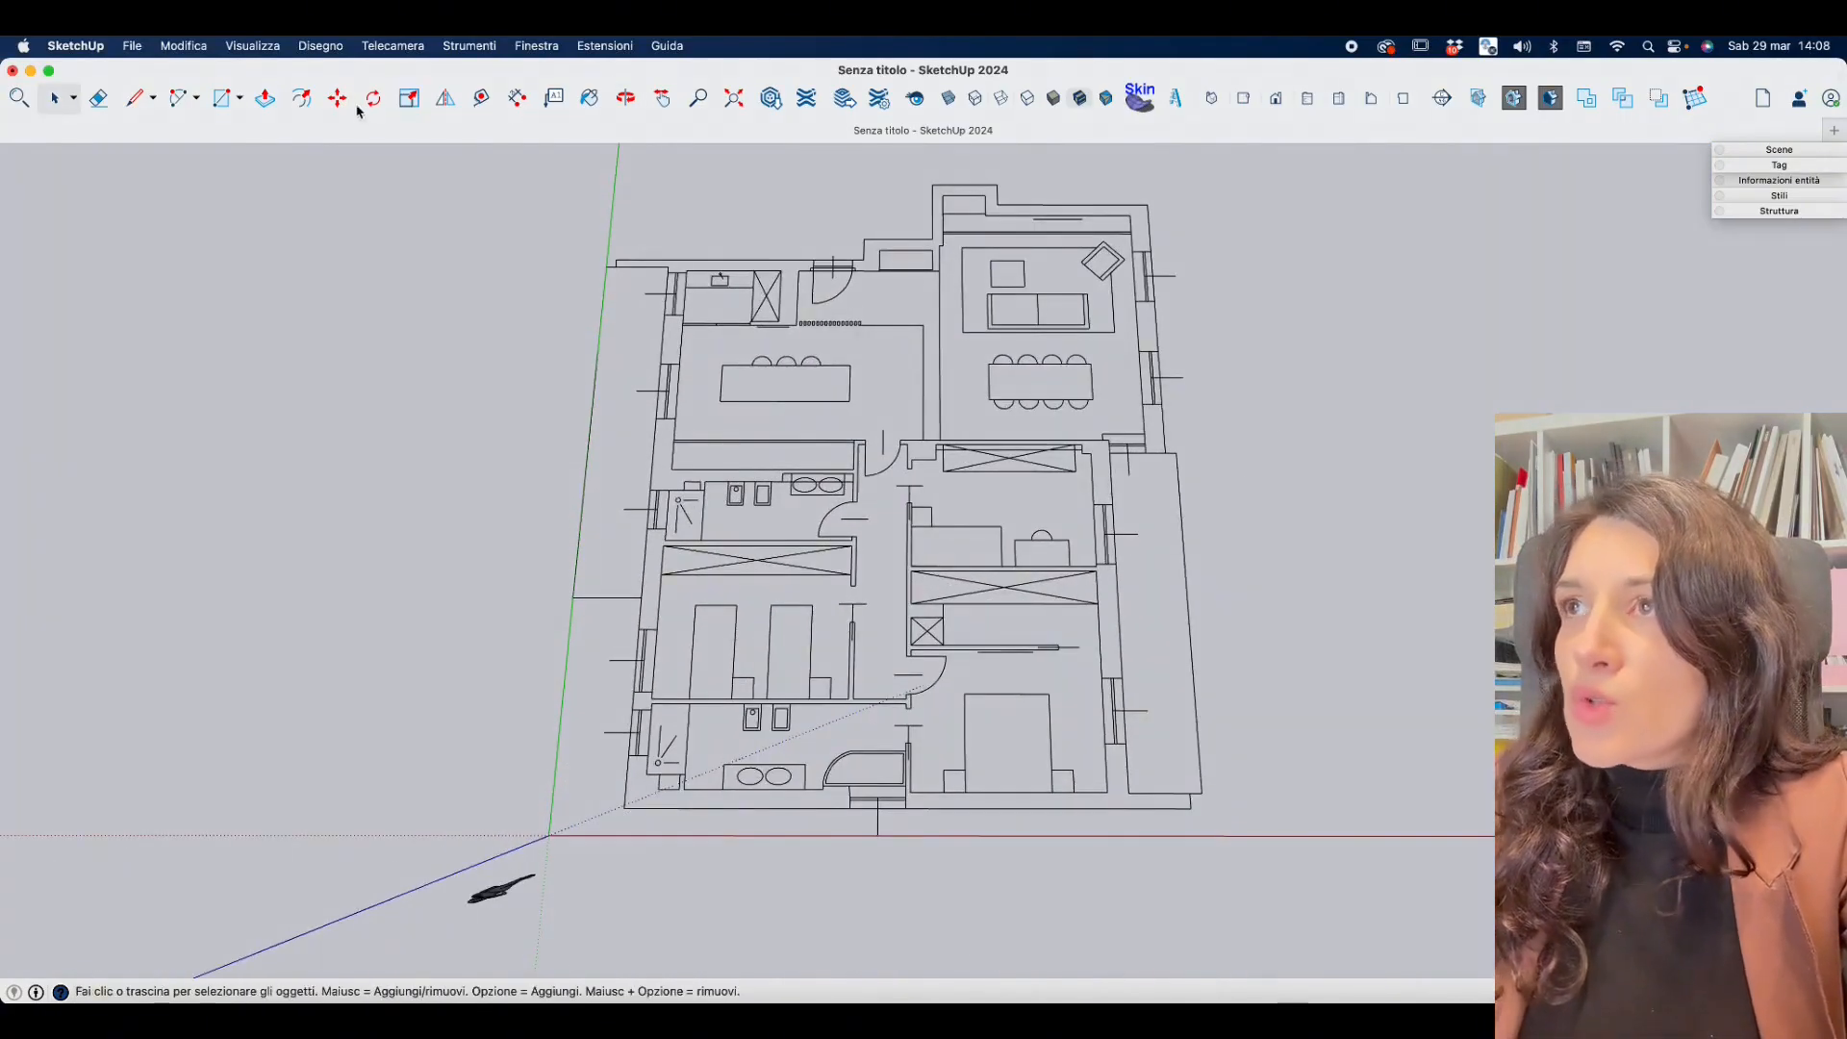
click(516, 98)
scroll(680, 310, up, 6)
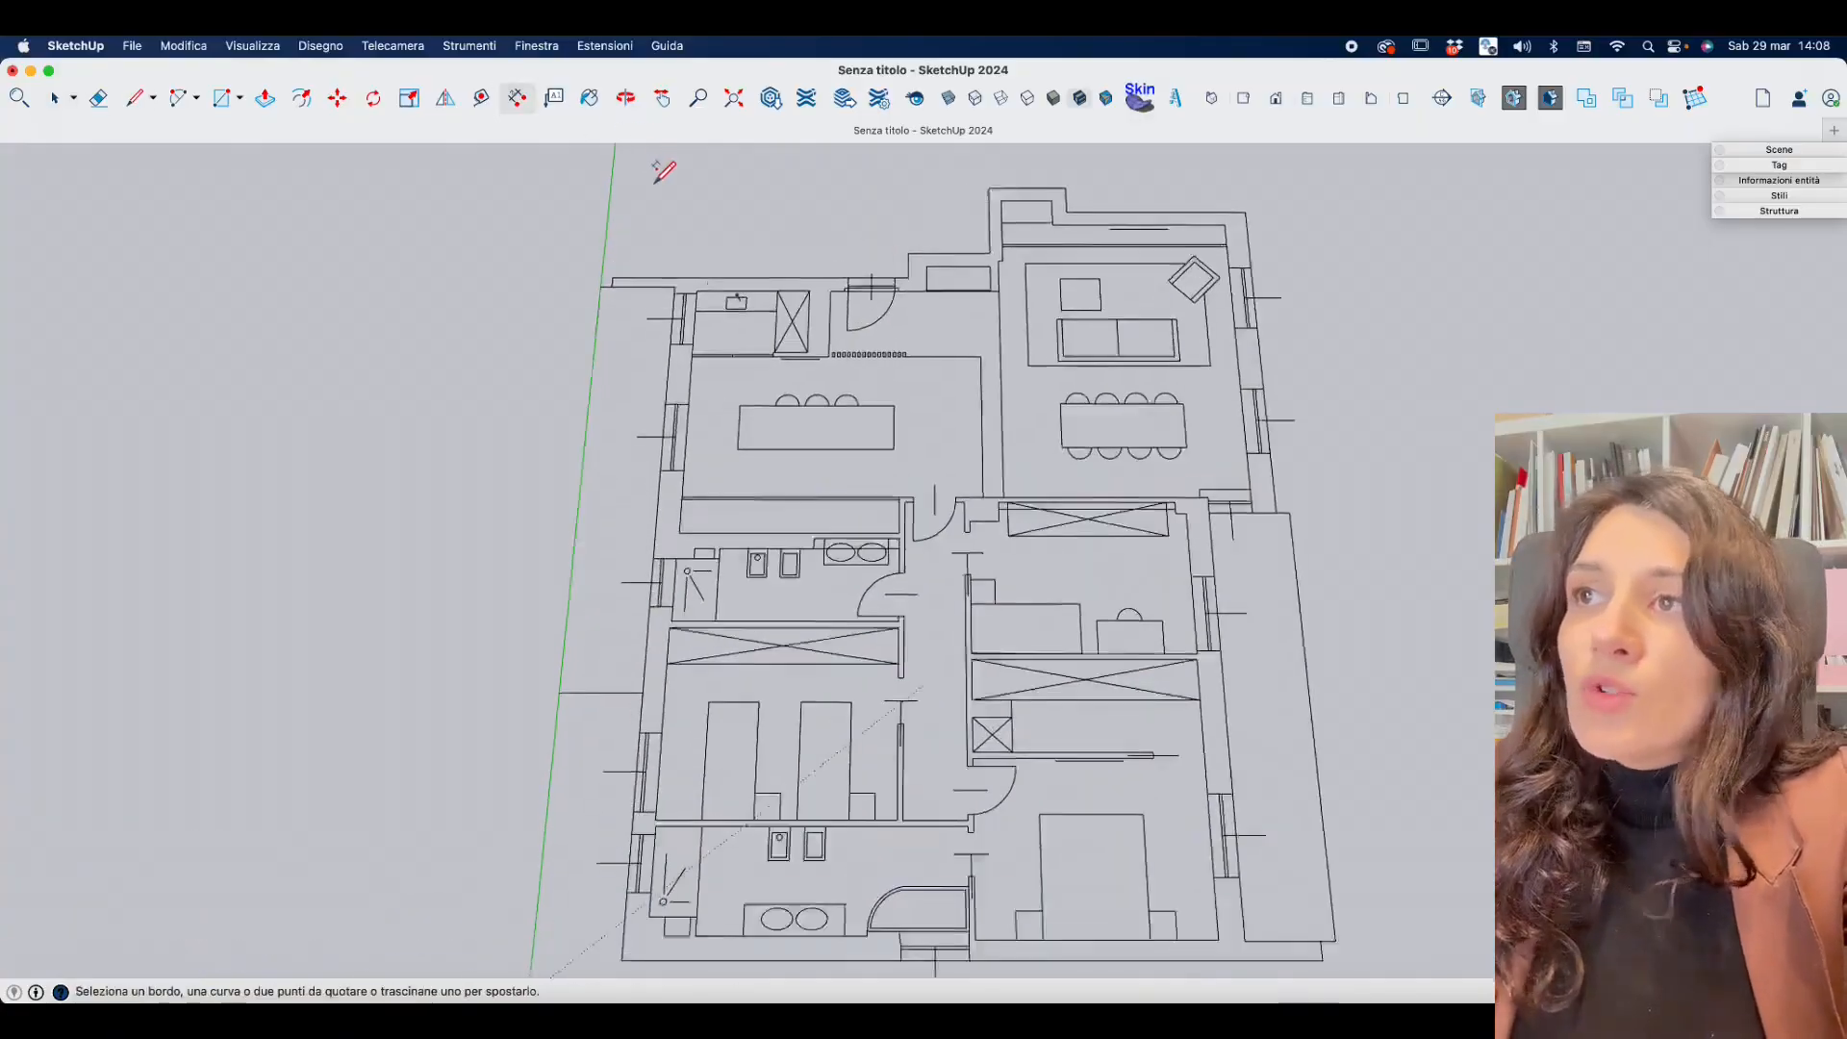
click(679, 309)
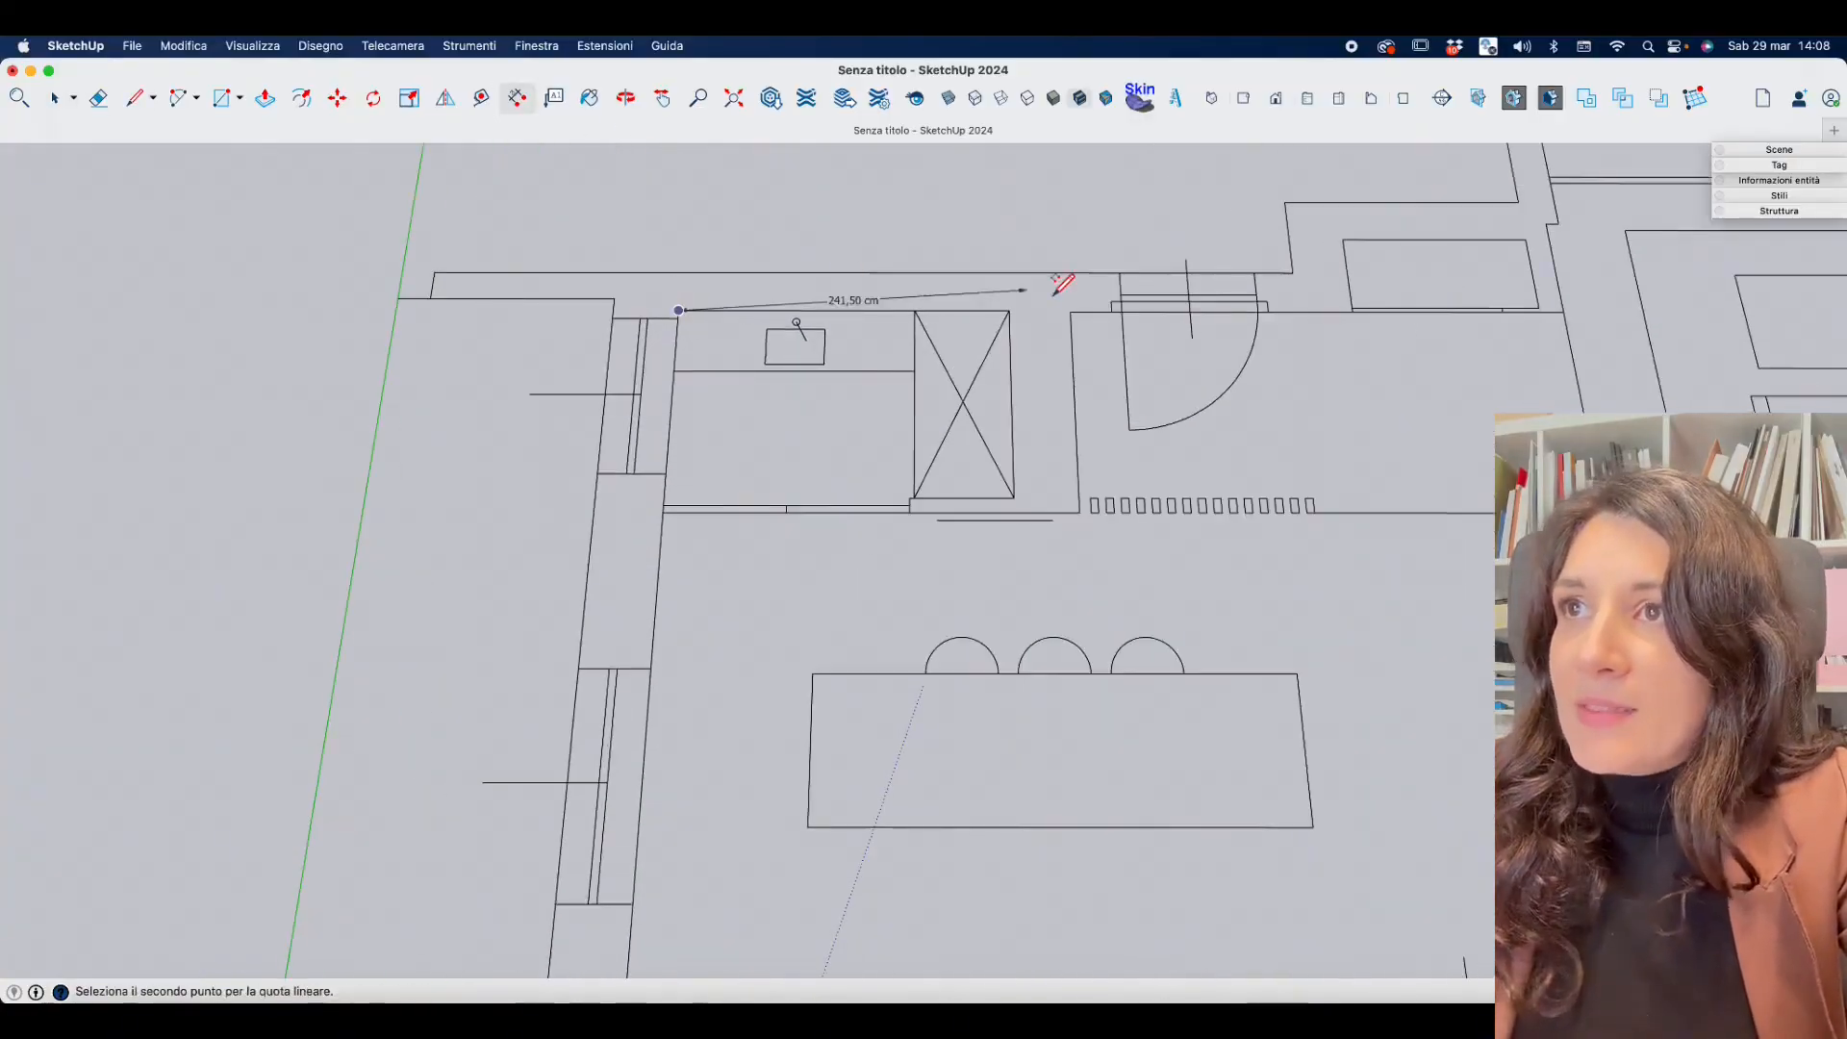
click(1008, 310)
click(991, 214)
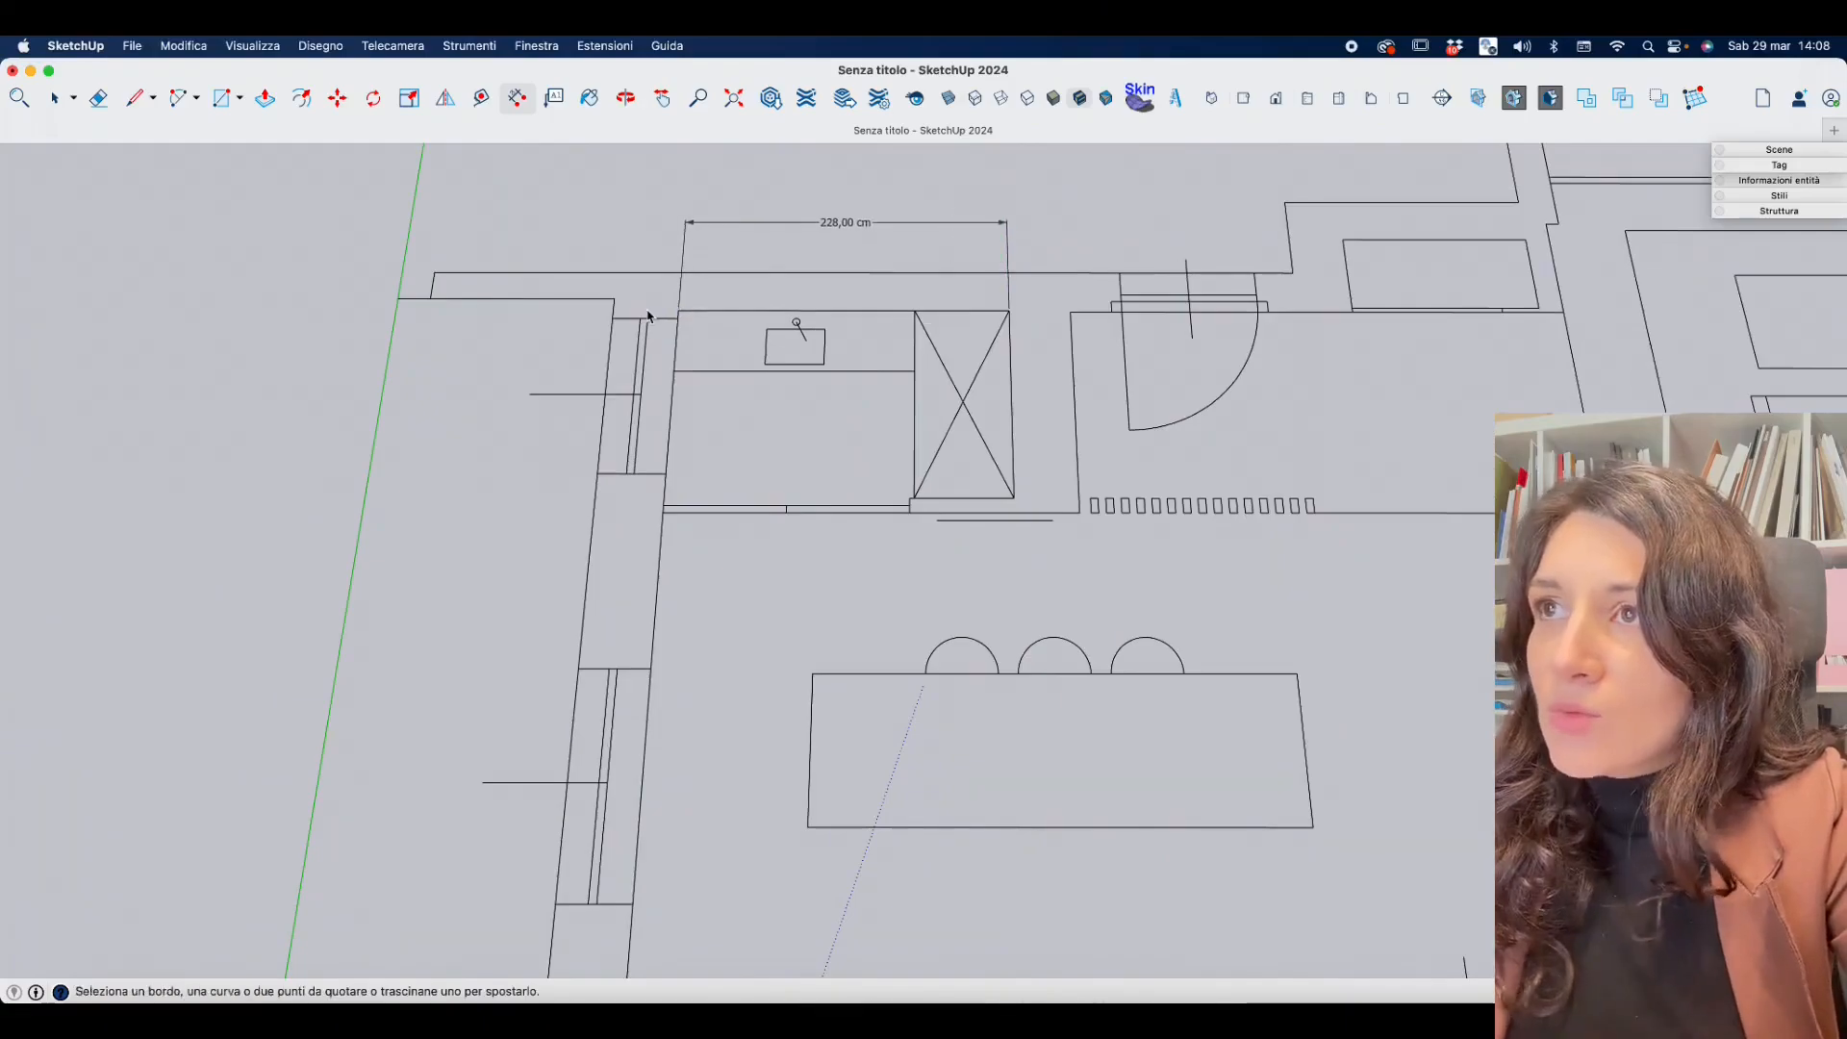
Dimension the upper window opening on the living room's outer wall, placing the dimension outside the plan.
scroll(474, 318, down, 3)
scroll(471, 320, down, 5)
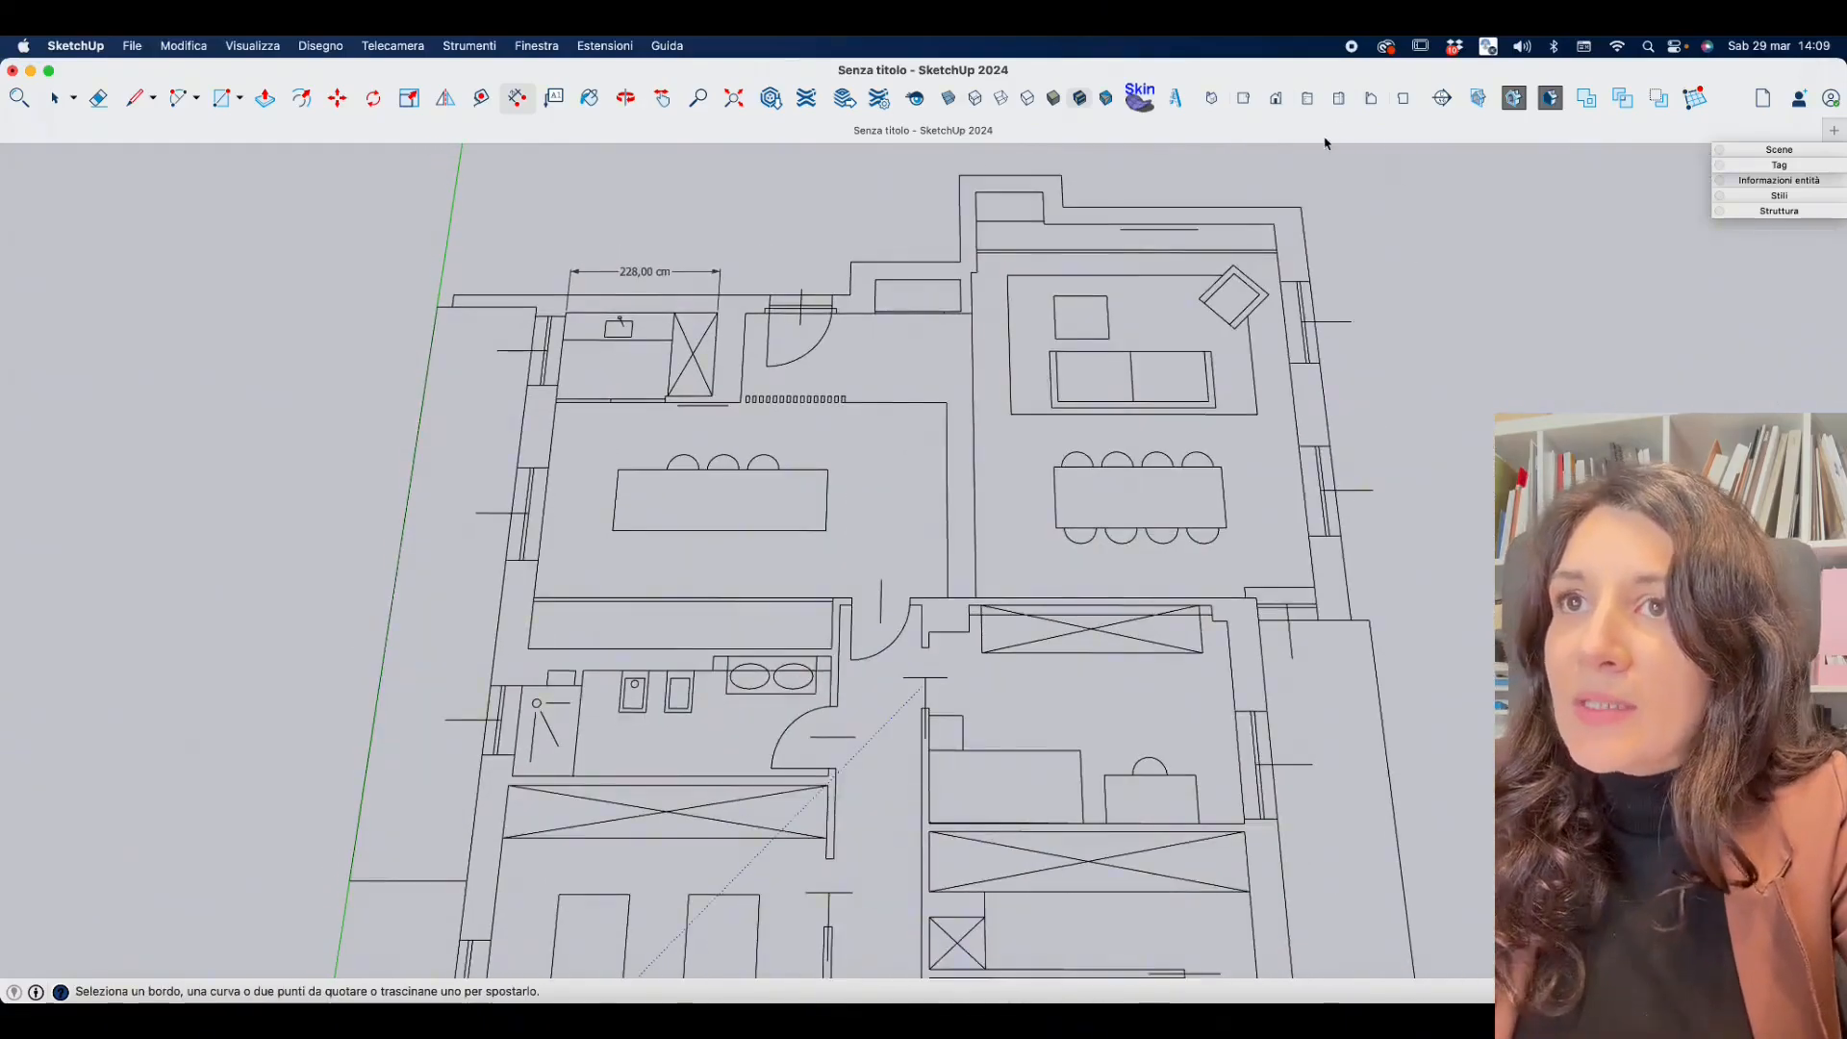
scroll(1318, 164, up, 3)
click(1320, 342)
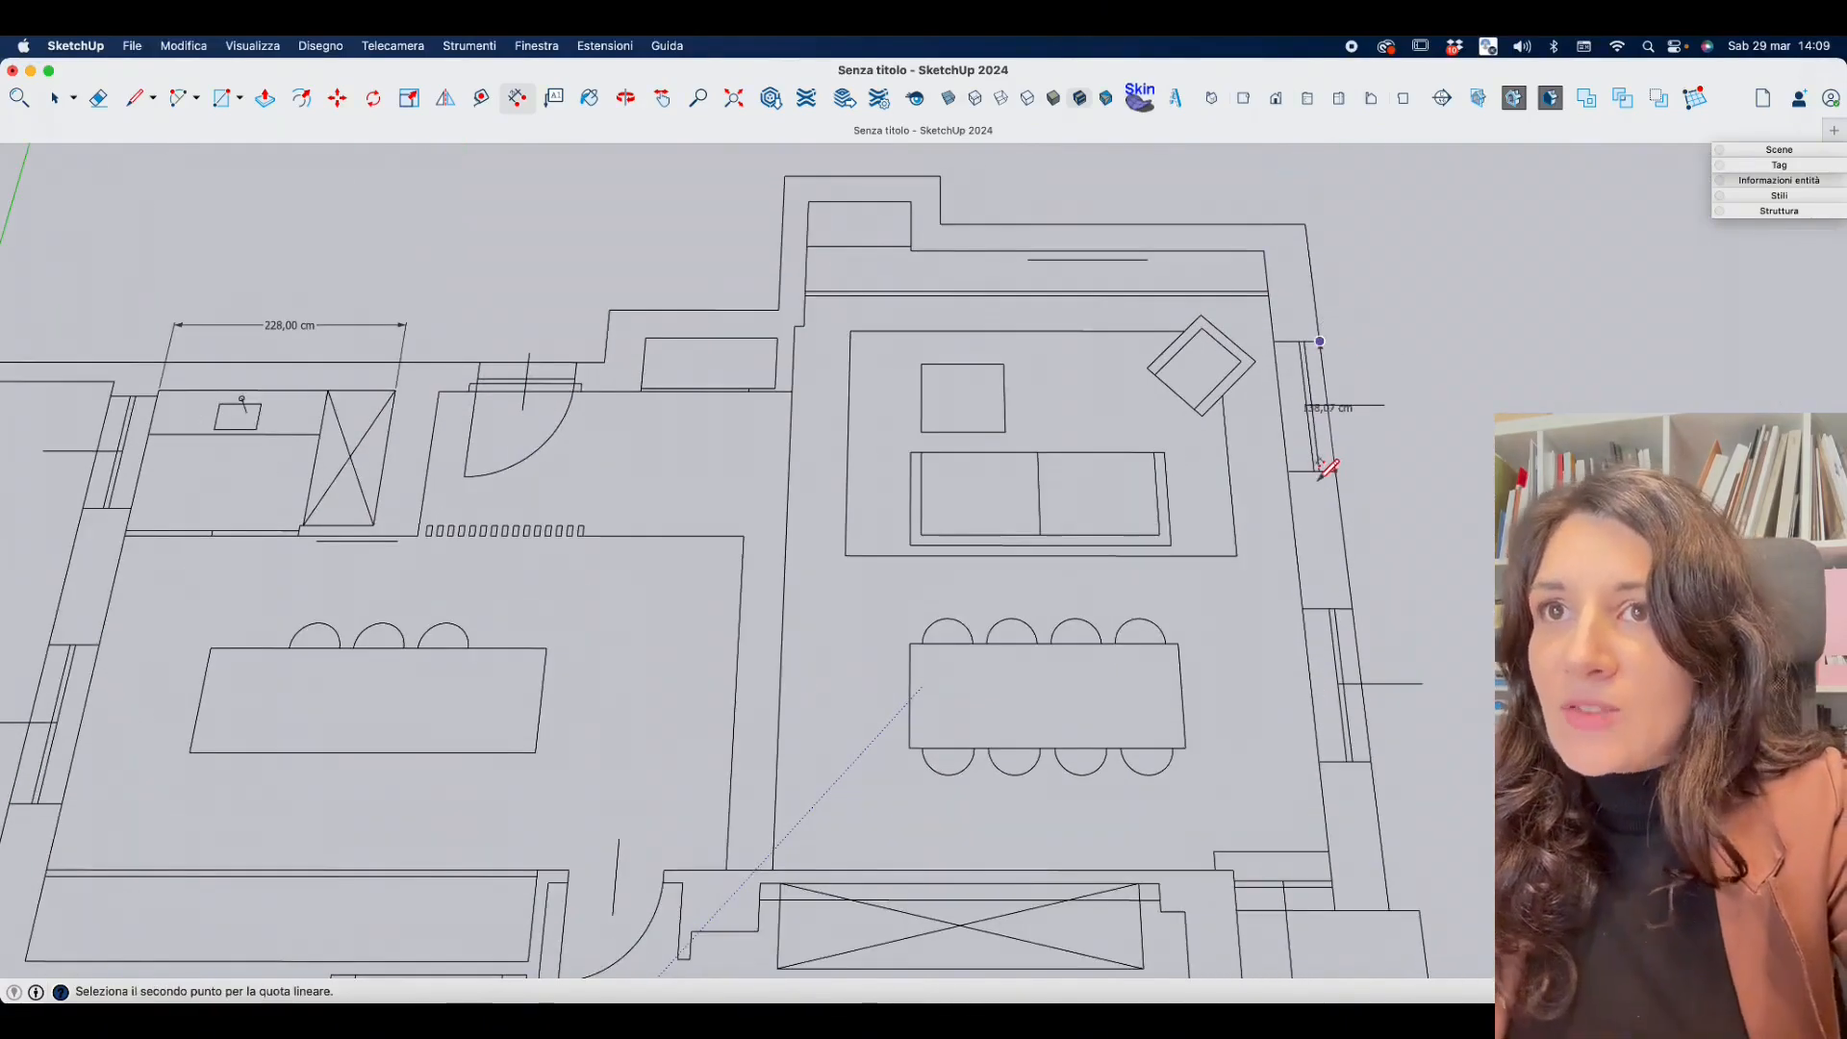
click(1335, 471)
click(1442, 444)
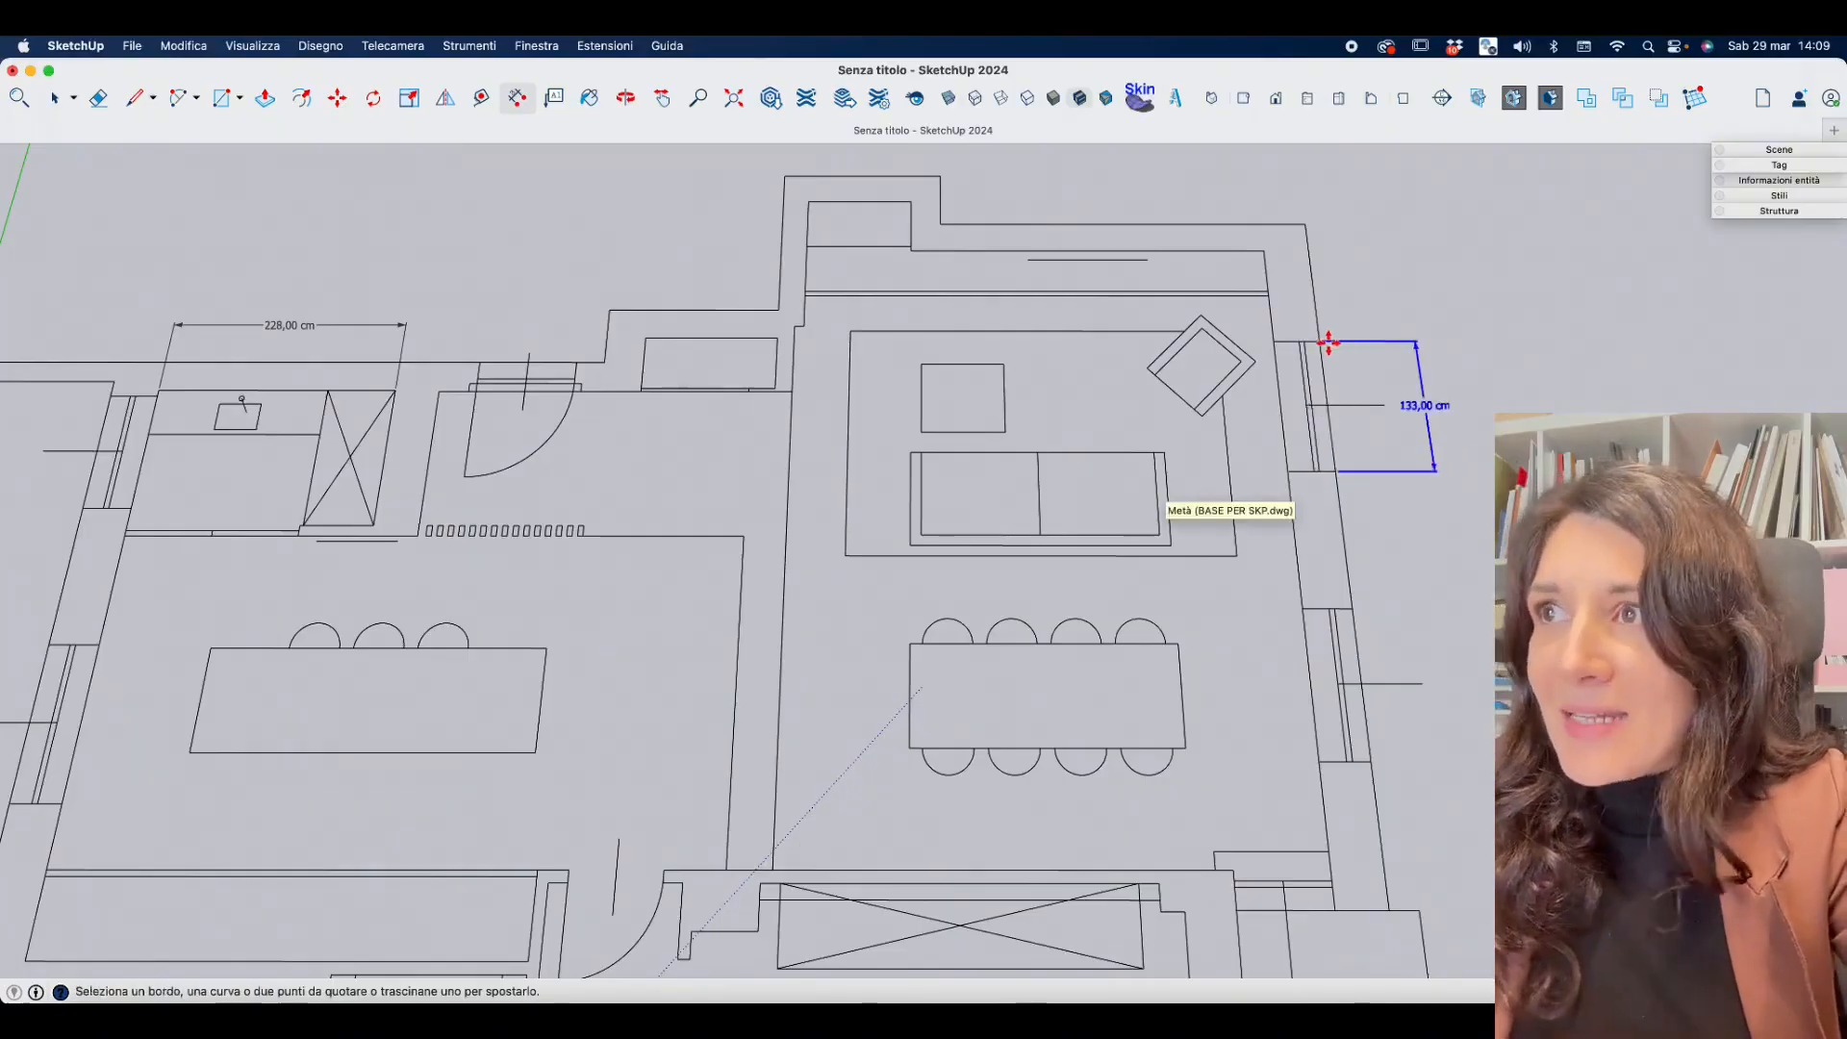
scroll(1325, 343, down, 2)
Delete the two check dimensions at the sink room and the living room window.
click(55, 97)
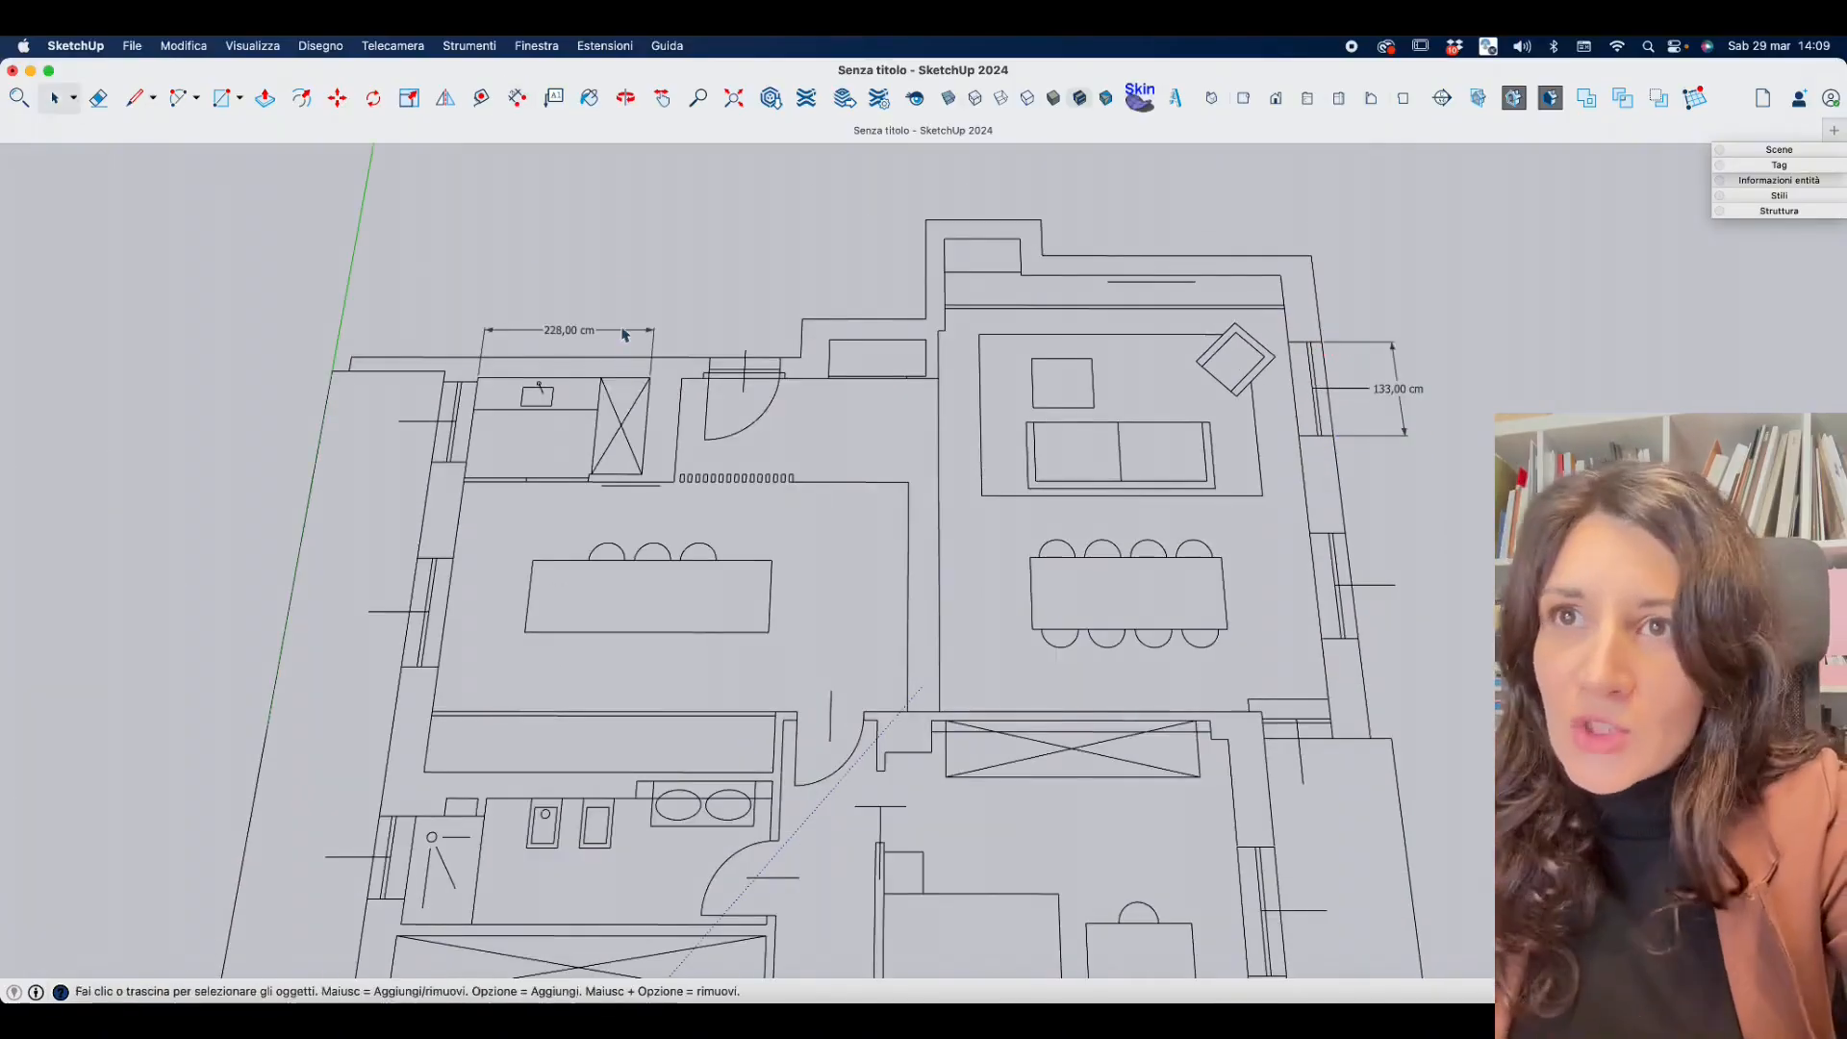
click(568, 329)
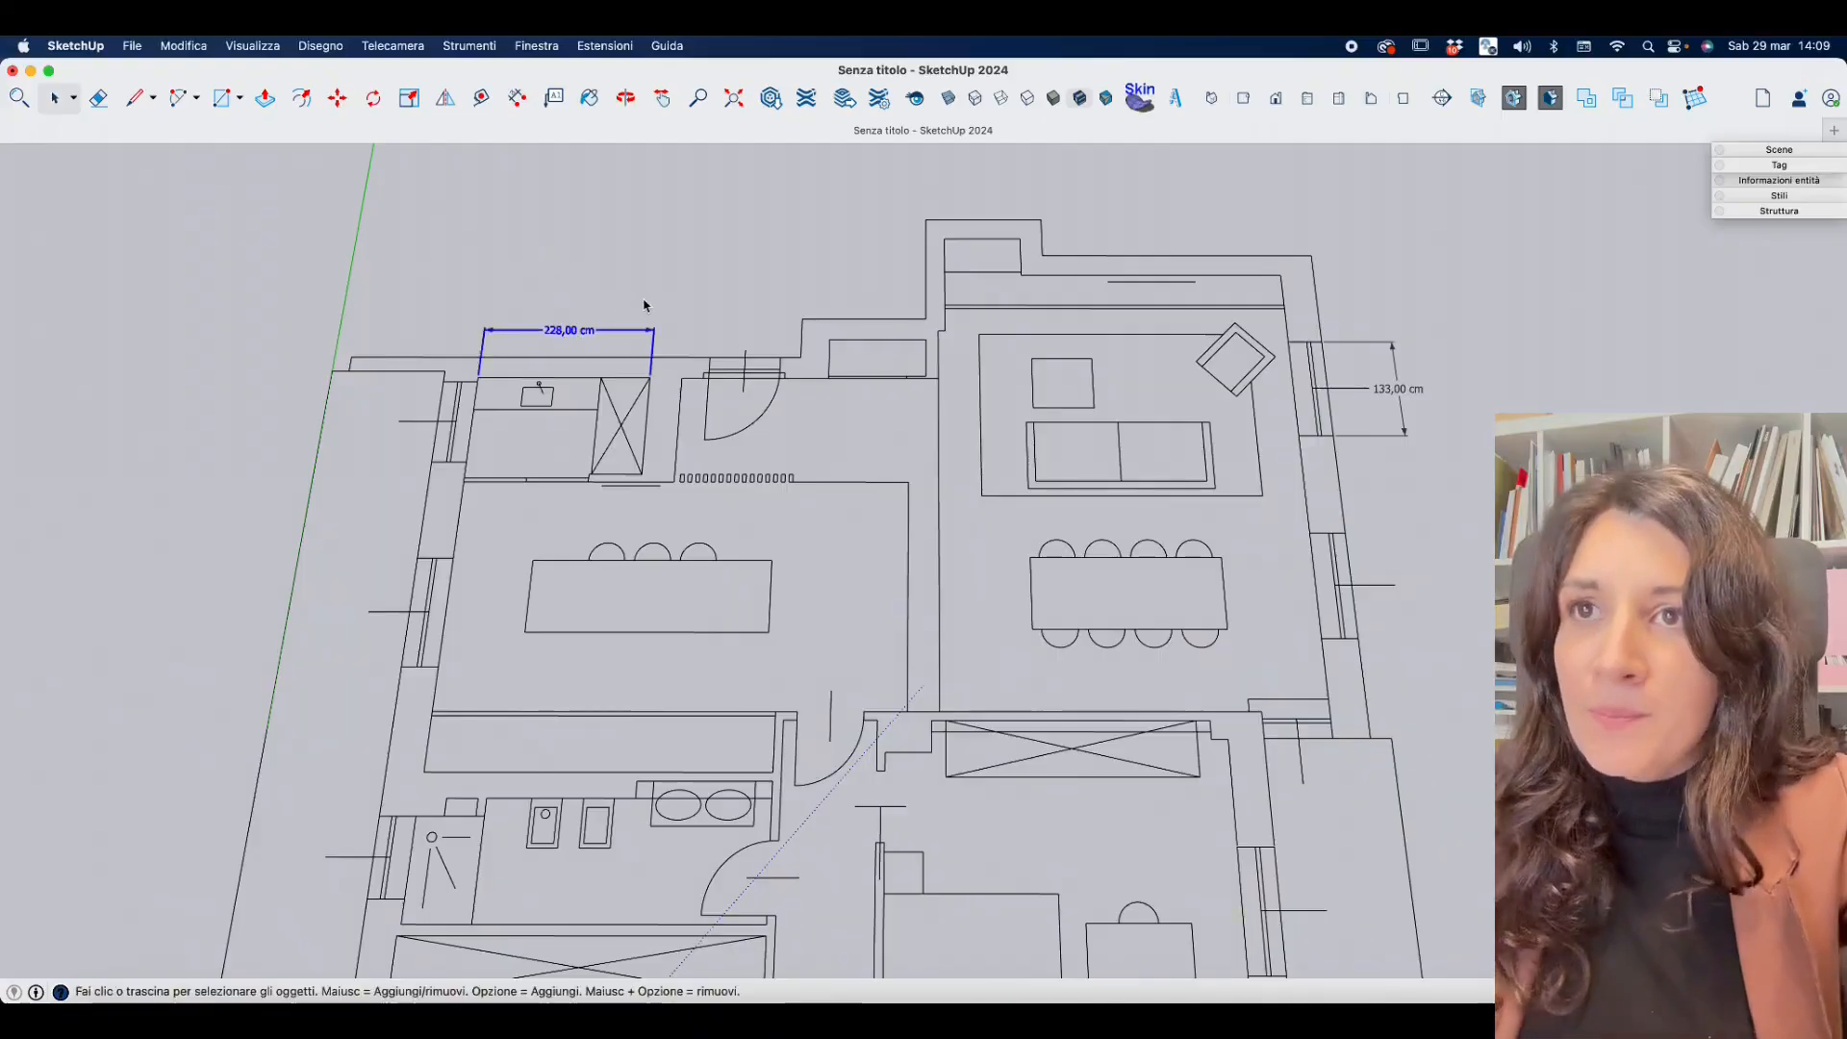
key(Delete)
click(1409, 390)
key(Delete)
Trace the outer wall perimeter of the floor plan with the Line tool, closing it into a face.
shift+middle_drag(1491, 412, 1558, 417)
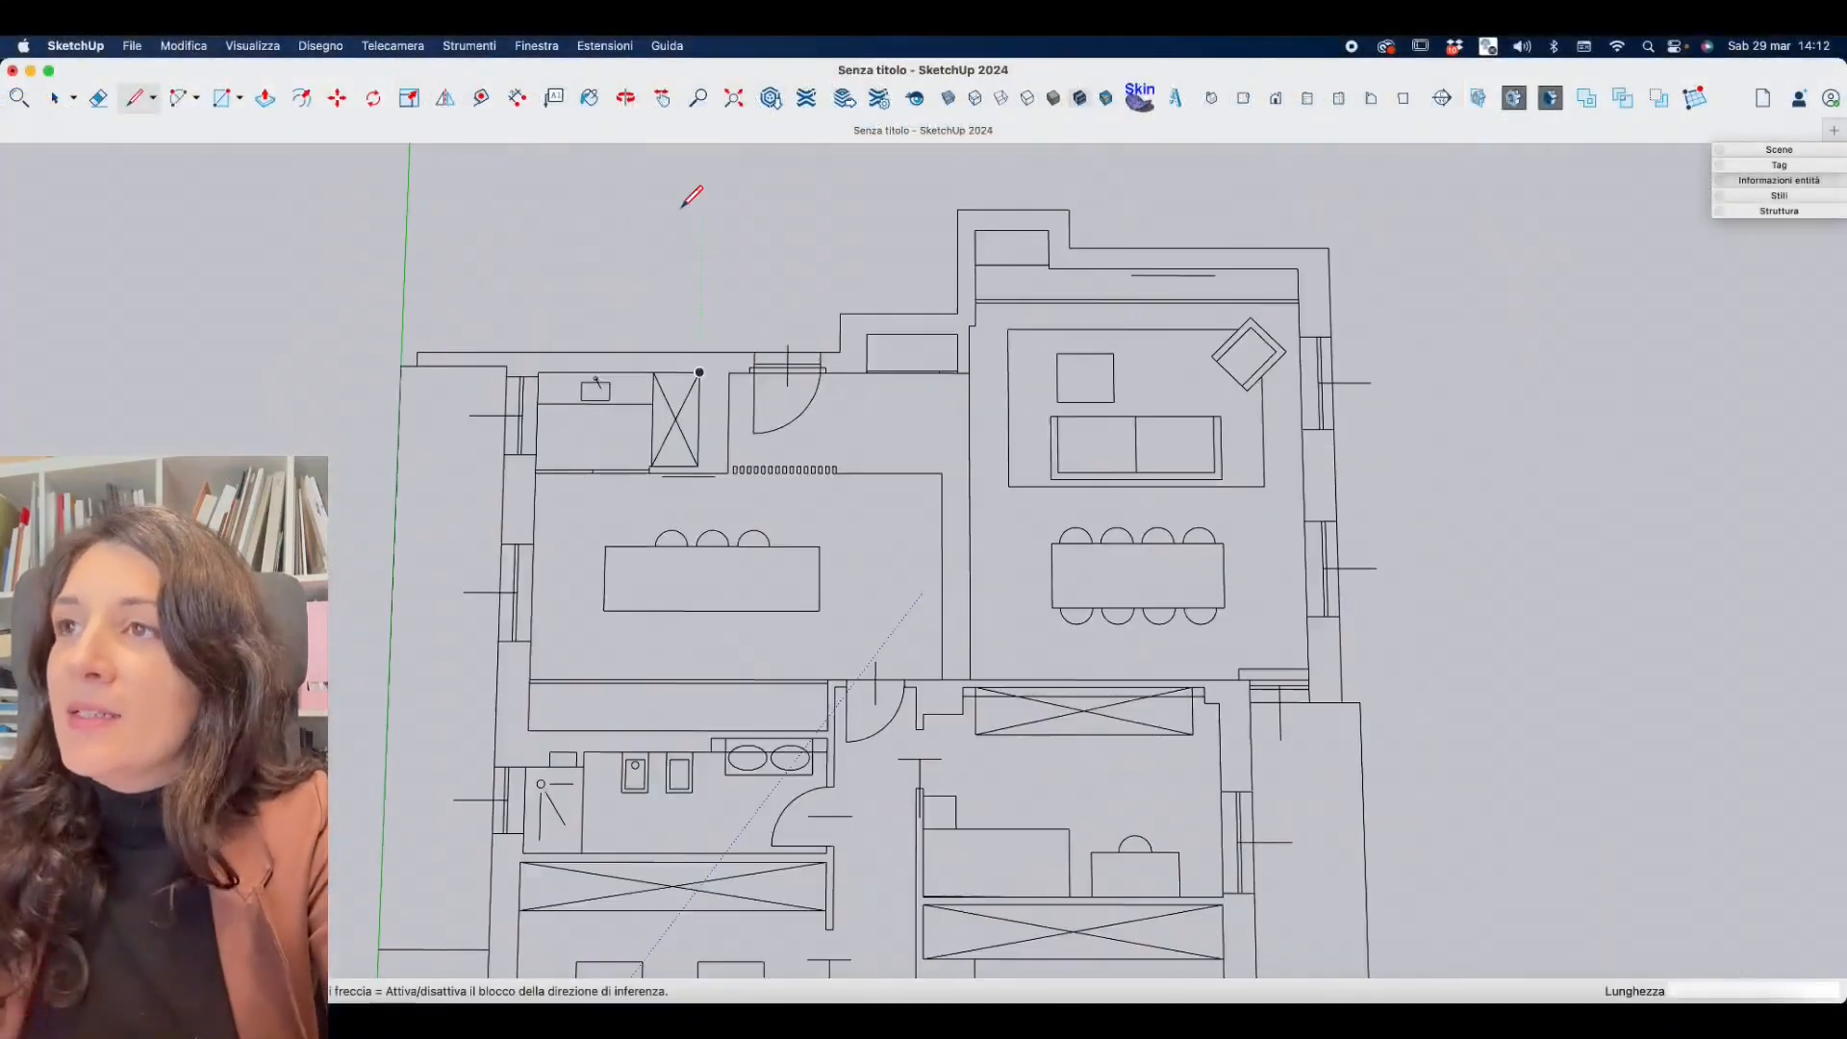
scroll(441, 372, up, 5)
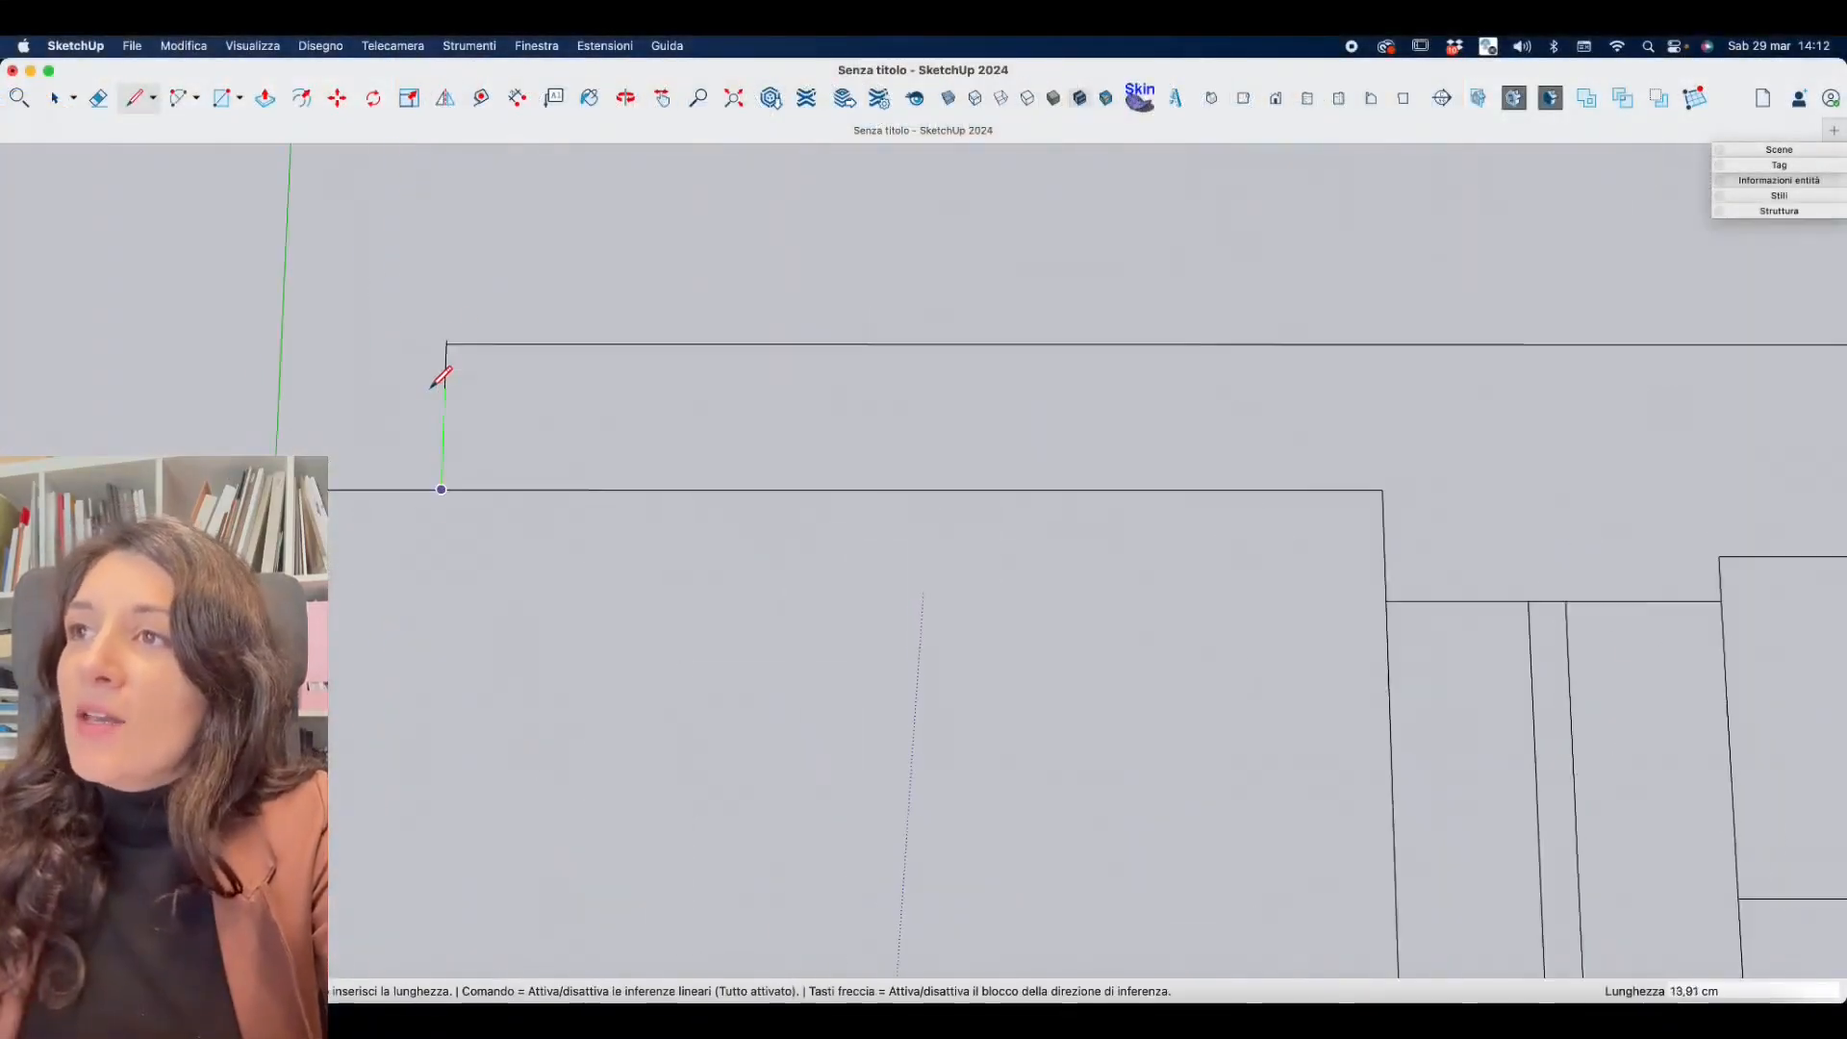
shift+middle_drag(442, 371, 1142, 394)
click(1121, 340)
click(1409, 339)
scroll(961, 673, down, 5)
click(1760, 378)
scroll(1352, 506, down, 5)
click(1257, 545)
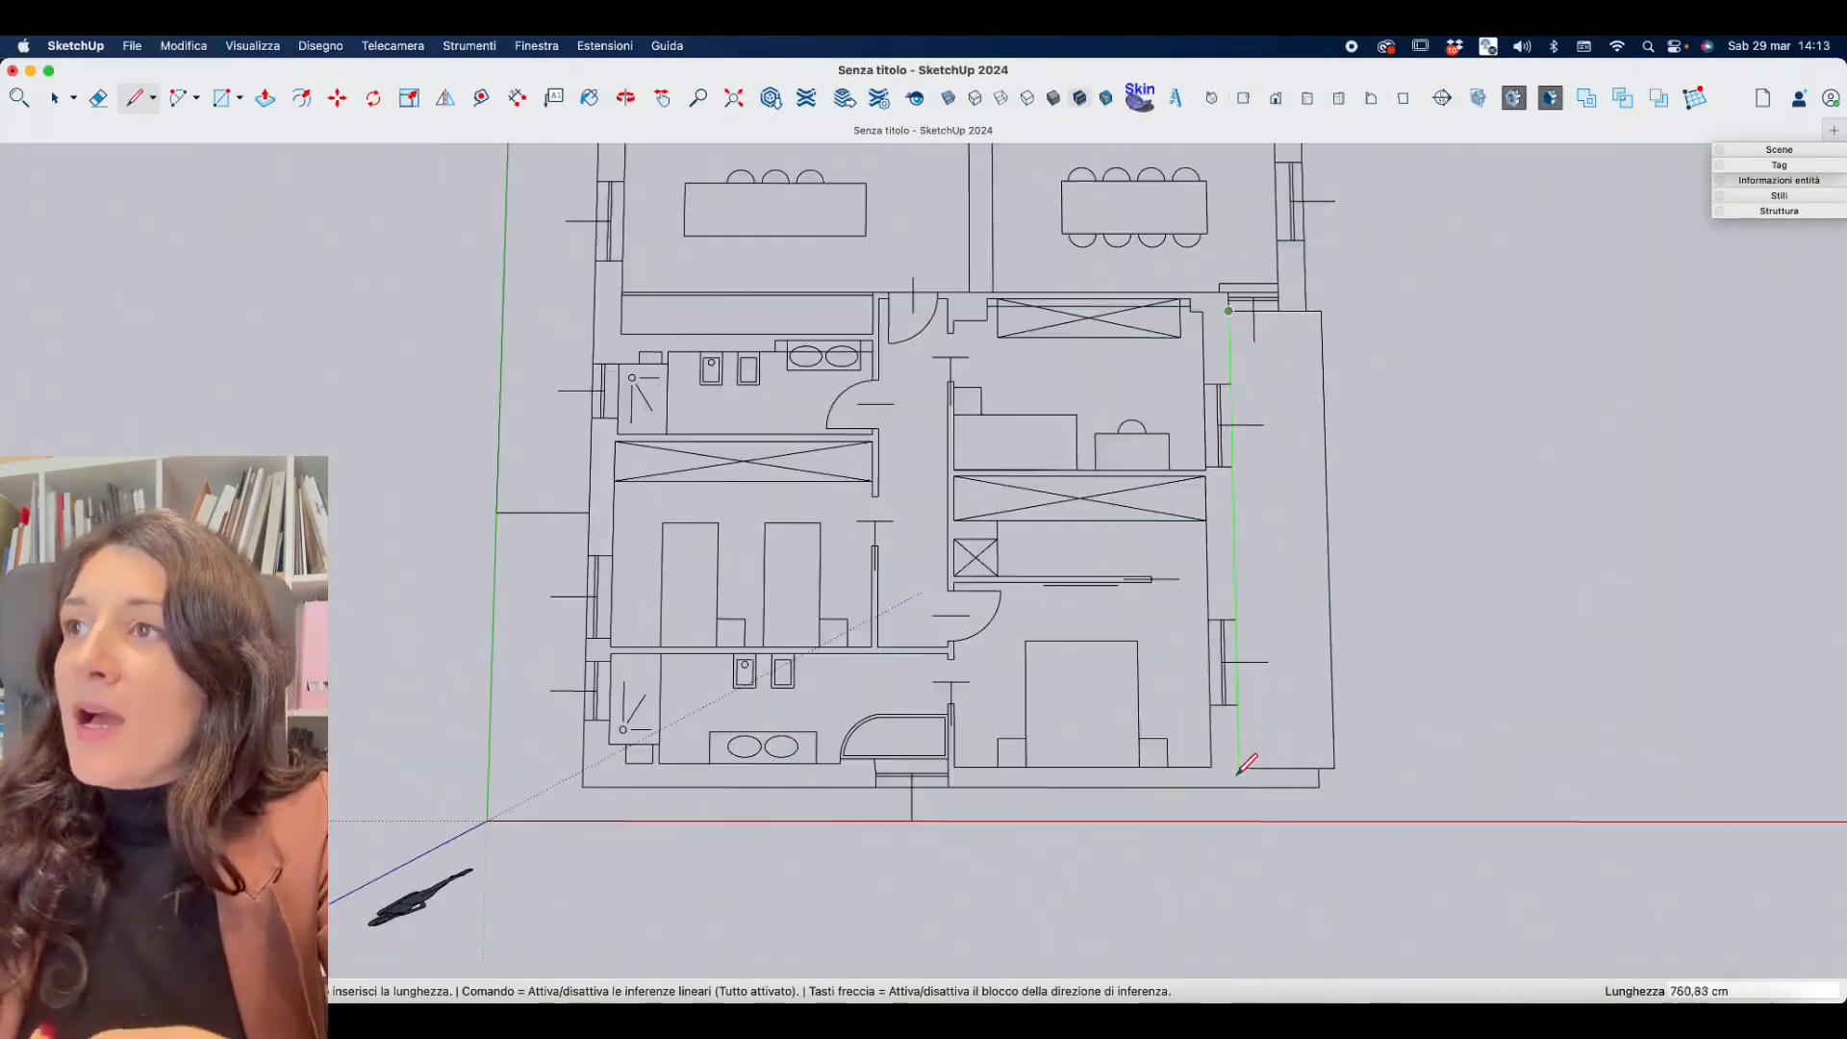
click(1237, 767)
click(628, 810)
scroll(637, 227, up, 7)
click(653, 232)
Trace the inner wall edges from the sink room past the entrance door and around the niches toward the living room.
scroll(1100, 248, up, 2)
click(1331, 371)
click(1430, 684)
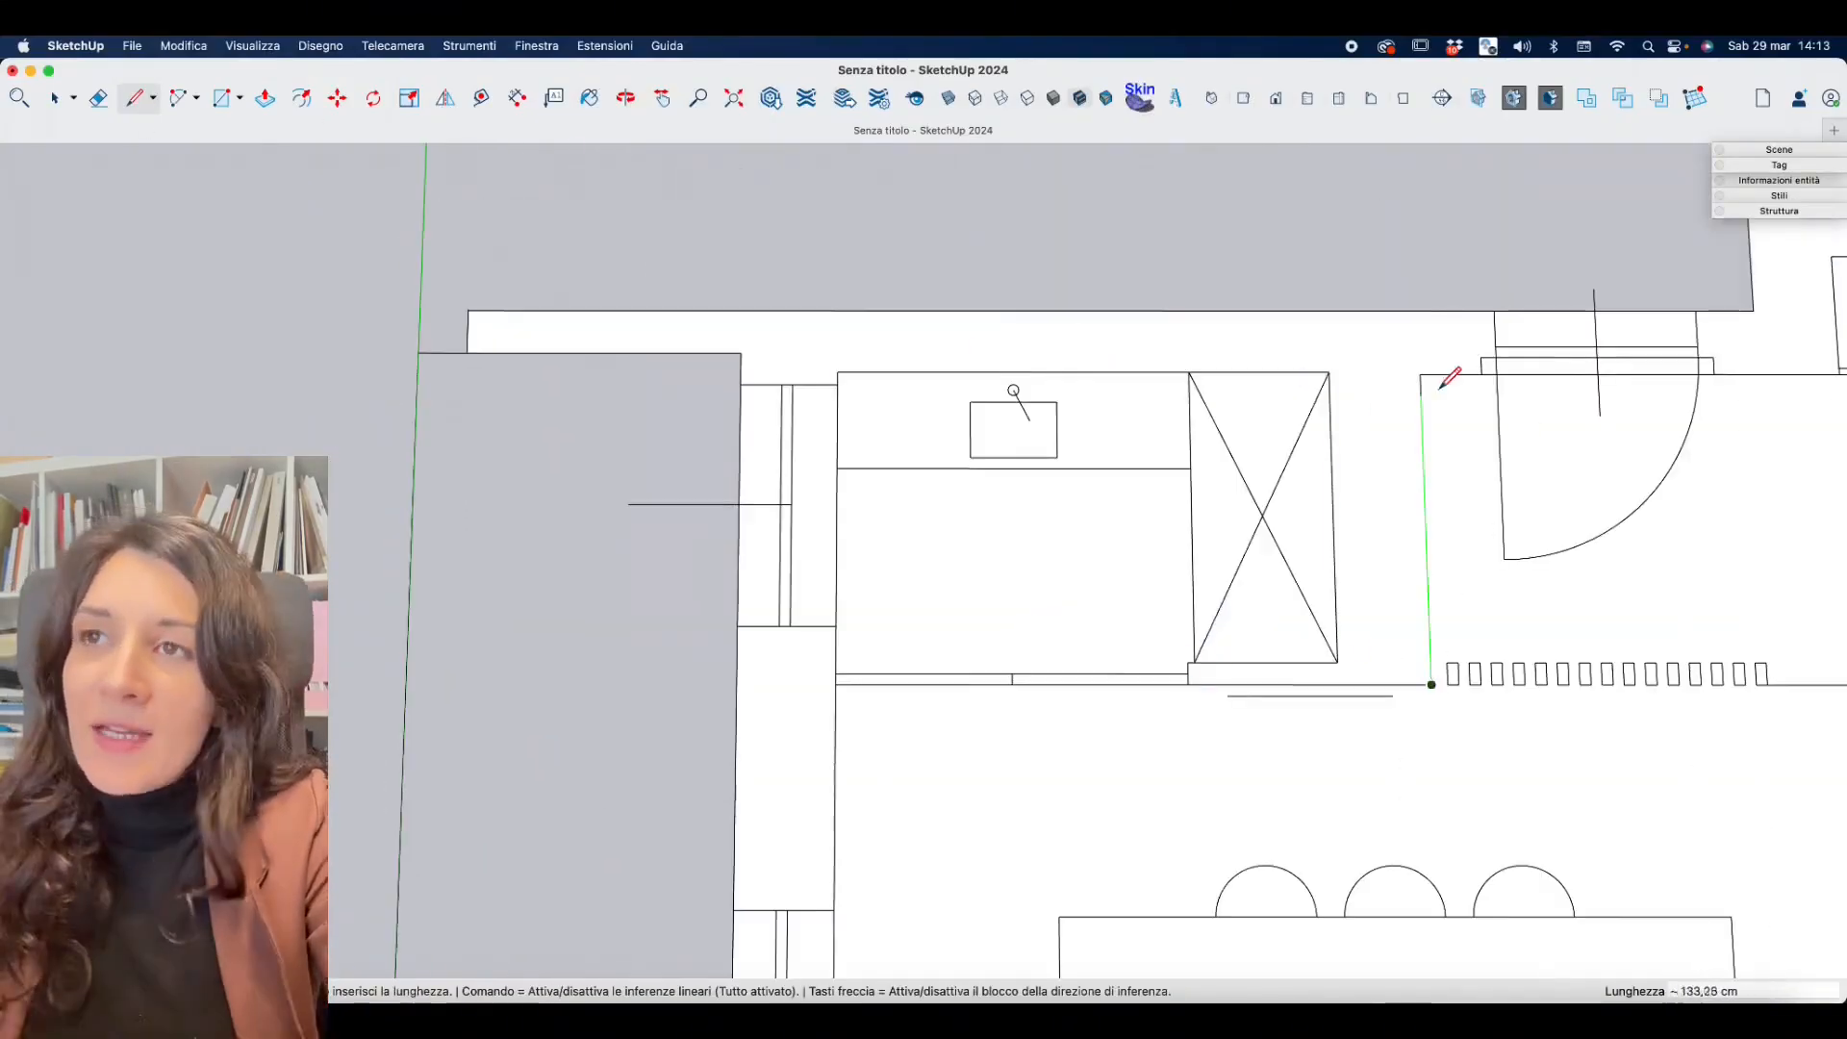
click(1426, 376)
scroll(1688, 366, up, 3)
click(1285, 408)
click(1280, 228)
click(1404, 296)
click(1410, 453)
click(1455, 453)
click(1299, 285)
Close the inner wall outline around the living room and kitchen and delete the enclosed floor face.
scroll(1526, 285, down, 5)
click(1546, 347)
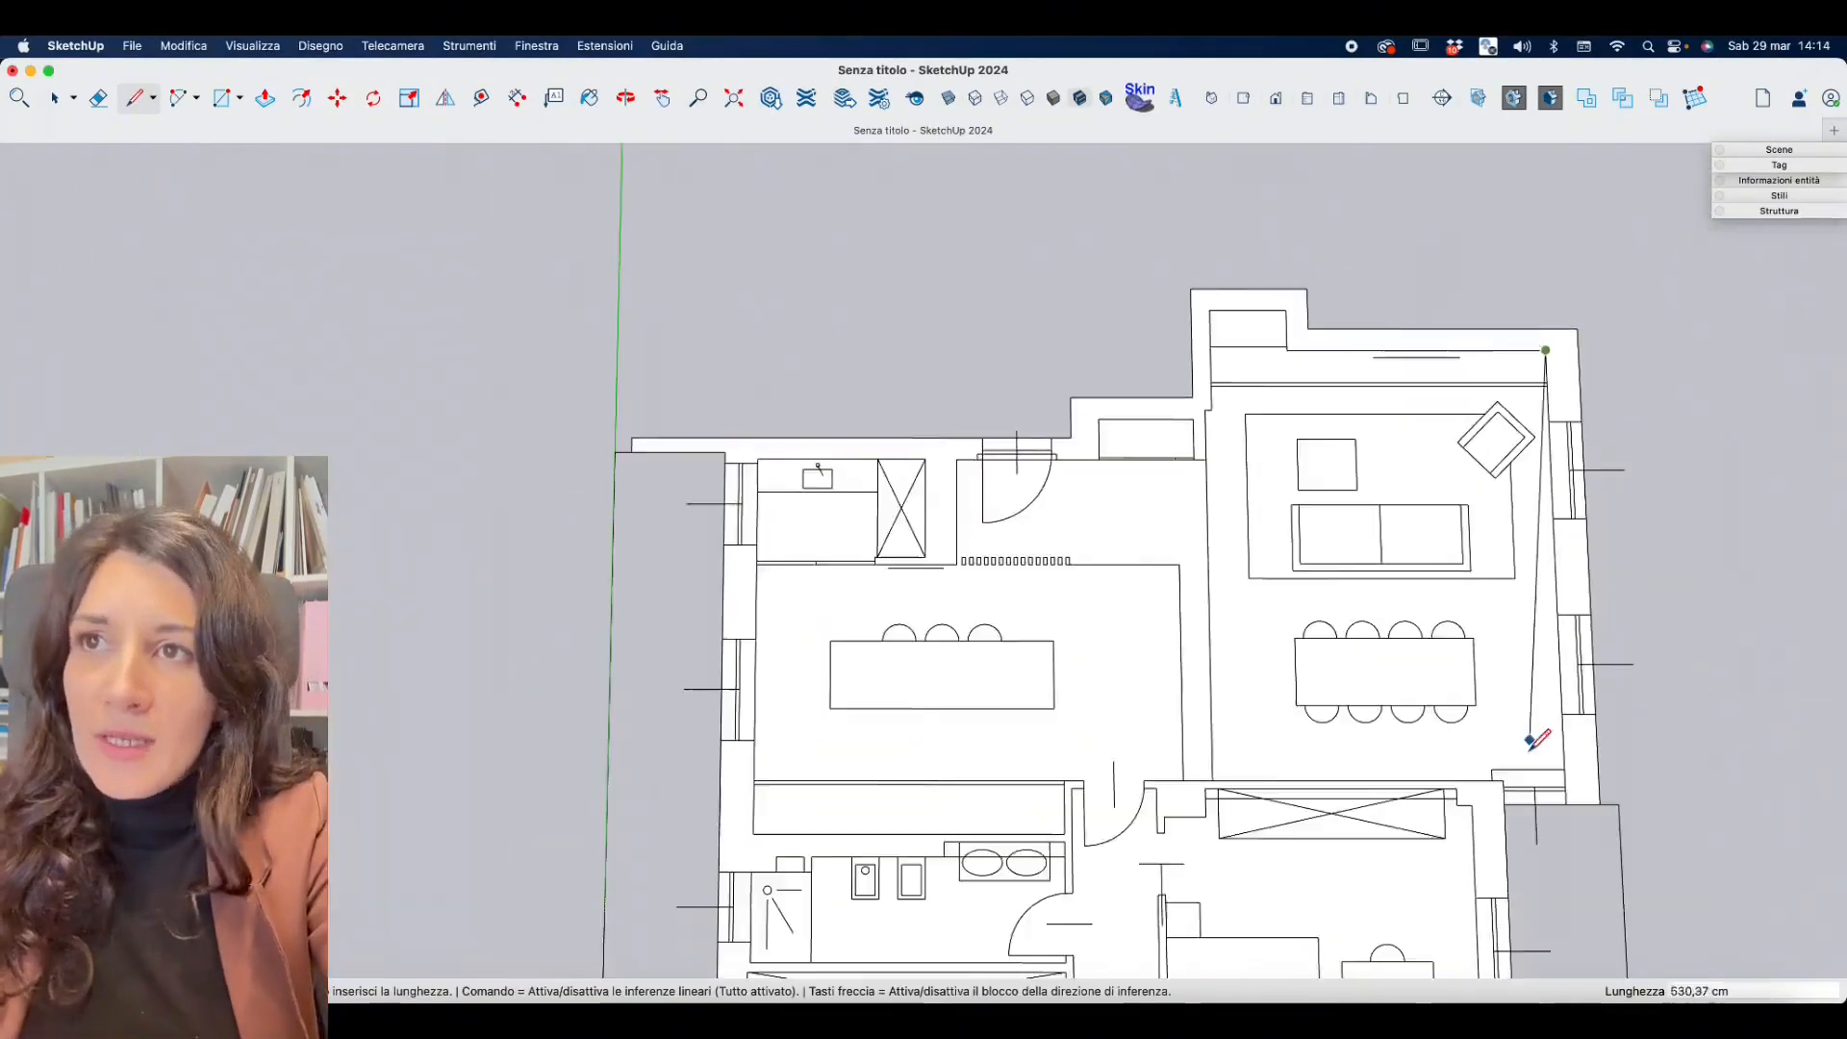
click(1633, 685)
click(932, 685)
click(932, 769)
click(435, 769)
click(590, 416)
key(space)
click(837, 408)
key(Delete)
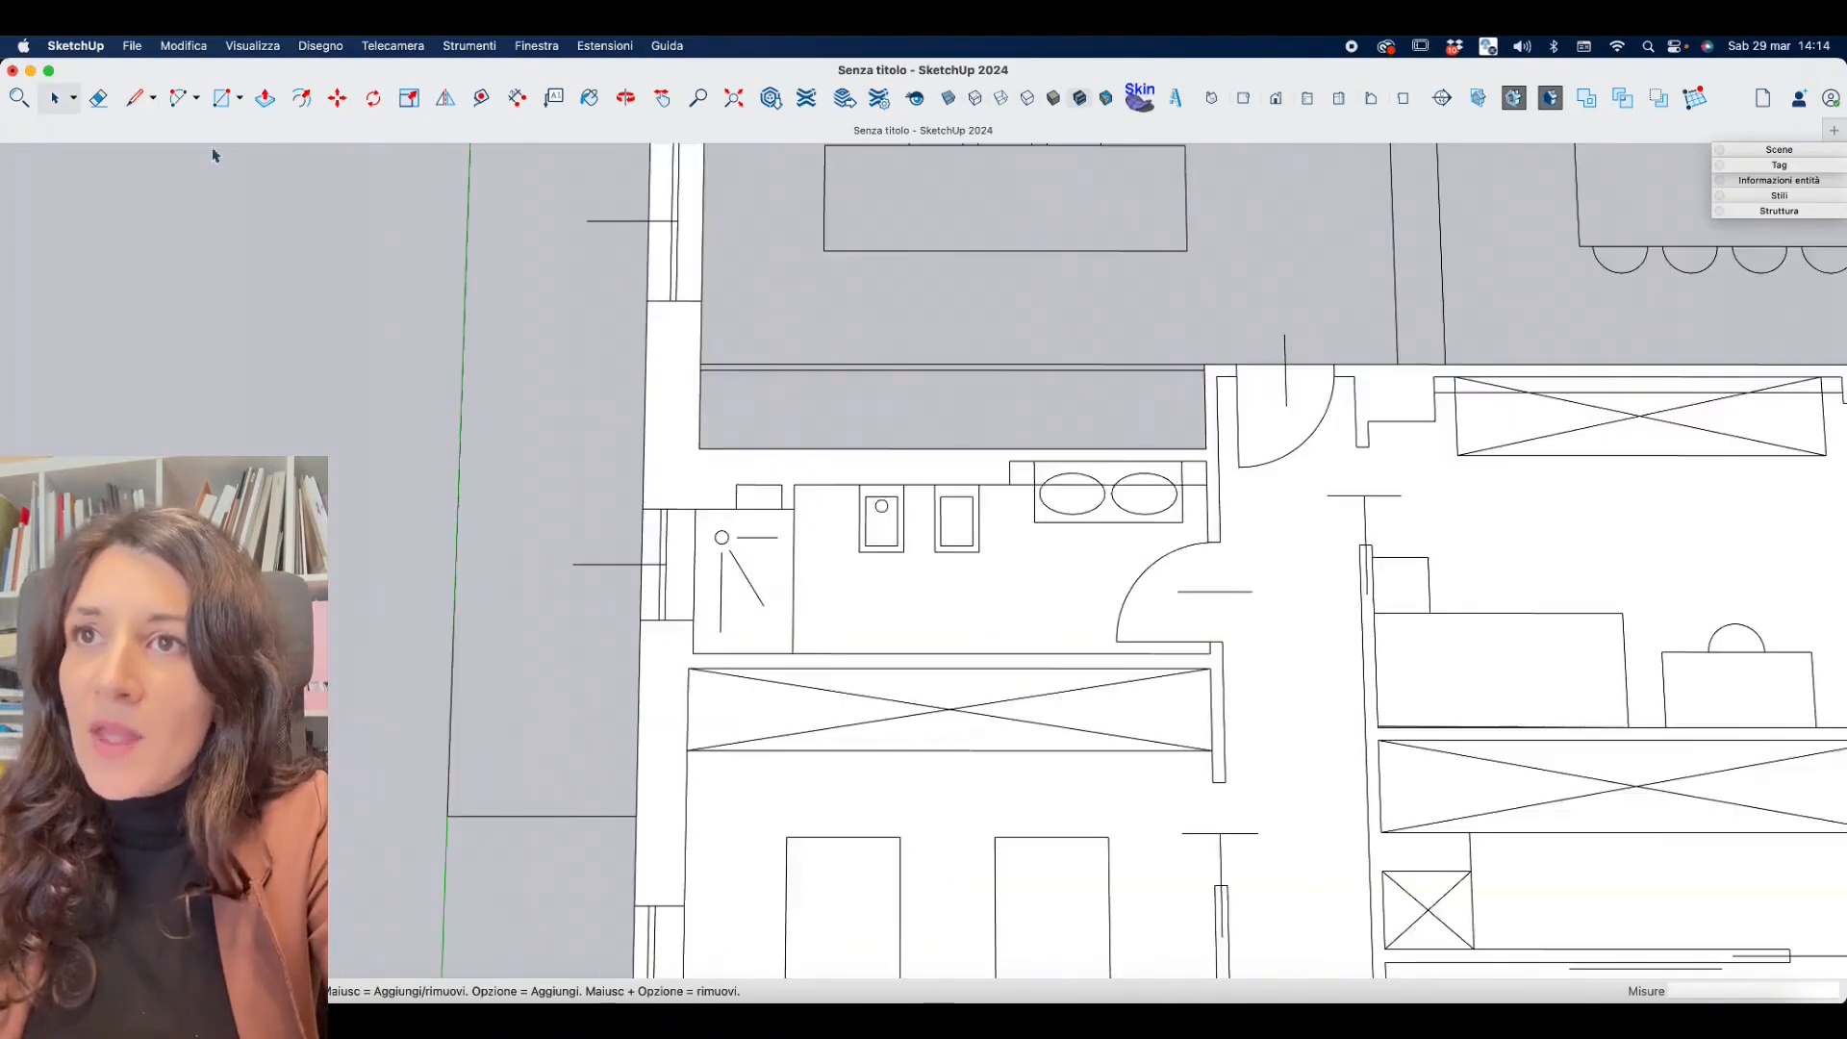
Trace the inner outline of the bathroom below the kitchen and delete its floor face.
click(703, 712)
click(1397, 712)
click(839, 485)
click(703, 711)
key(Delete)
scroll(630, 428, down, 6)
Draw a rectangle over the central corridor between its walls and delete the enclosed face.
key(r)
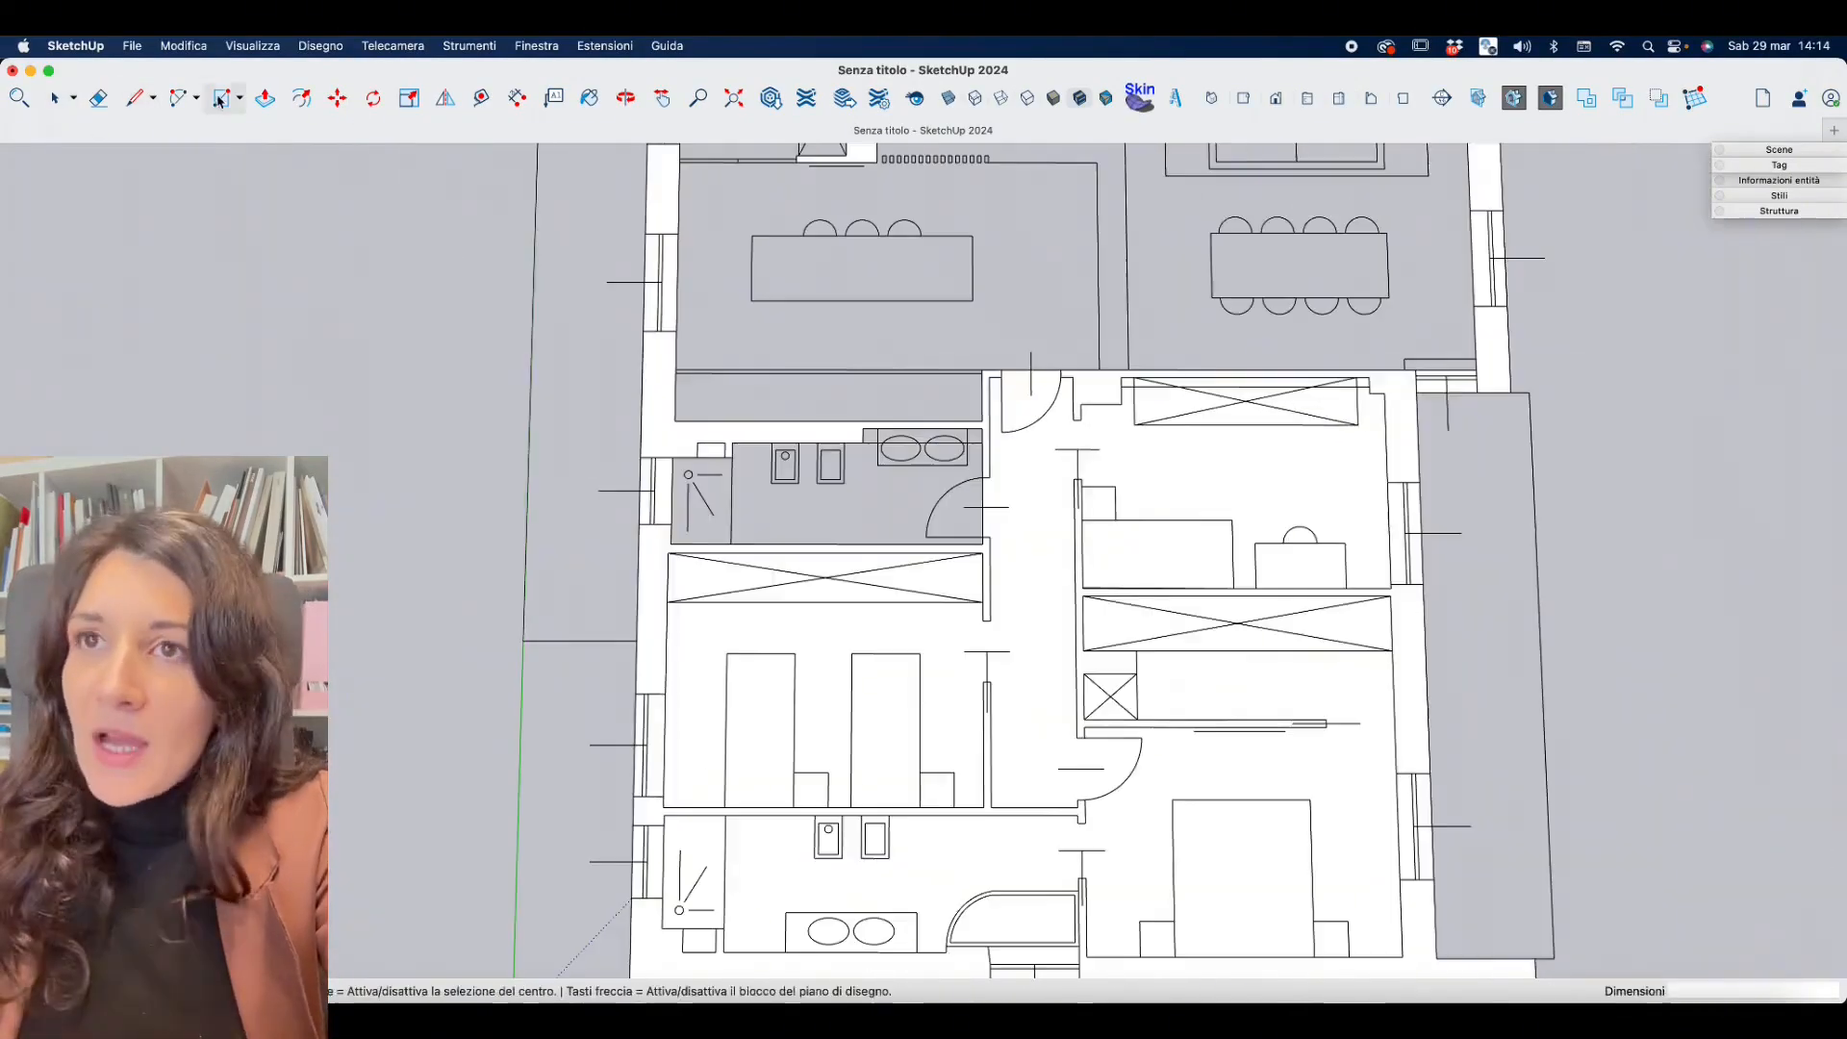
click(989, 377)
click(1077, 807)
key(space)
click(1038, 731)
key(Delete)
Draw a rectangle over the twin-bed room, including its wardrobe, and delete the enclosed face.
key(r)
click(668, 553)
click(983, 807)
click(828, 689)
key(Delete)
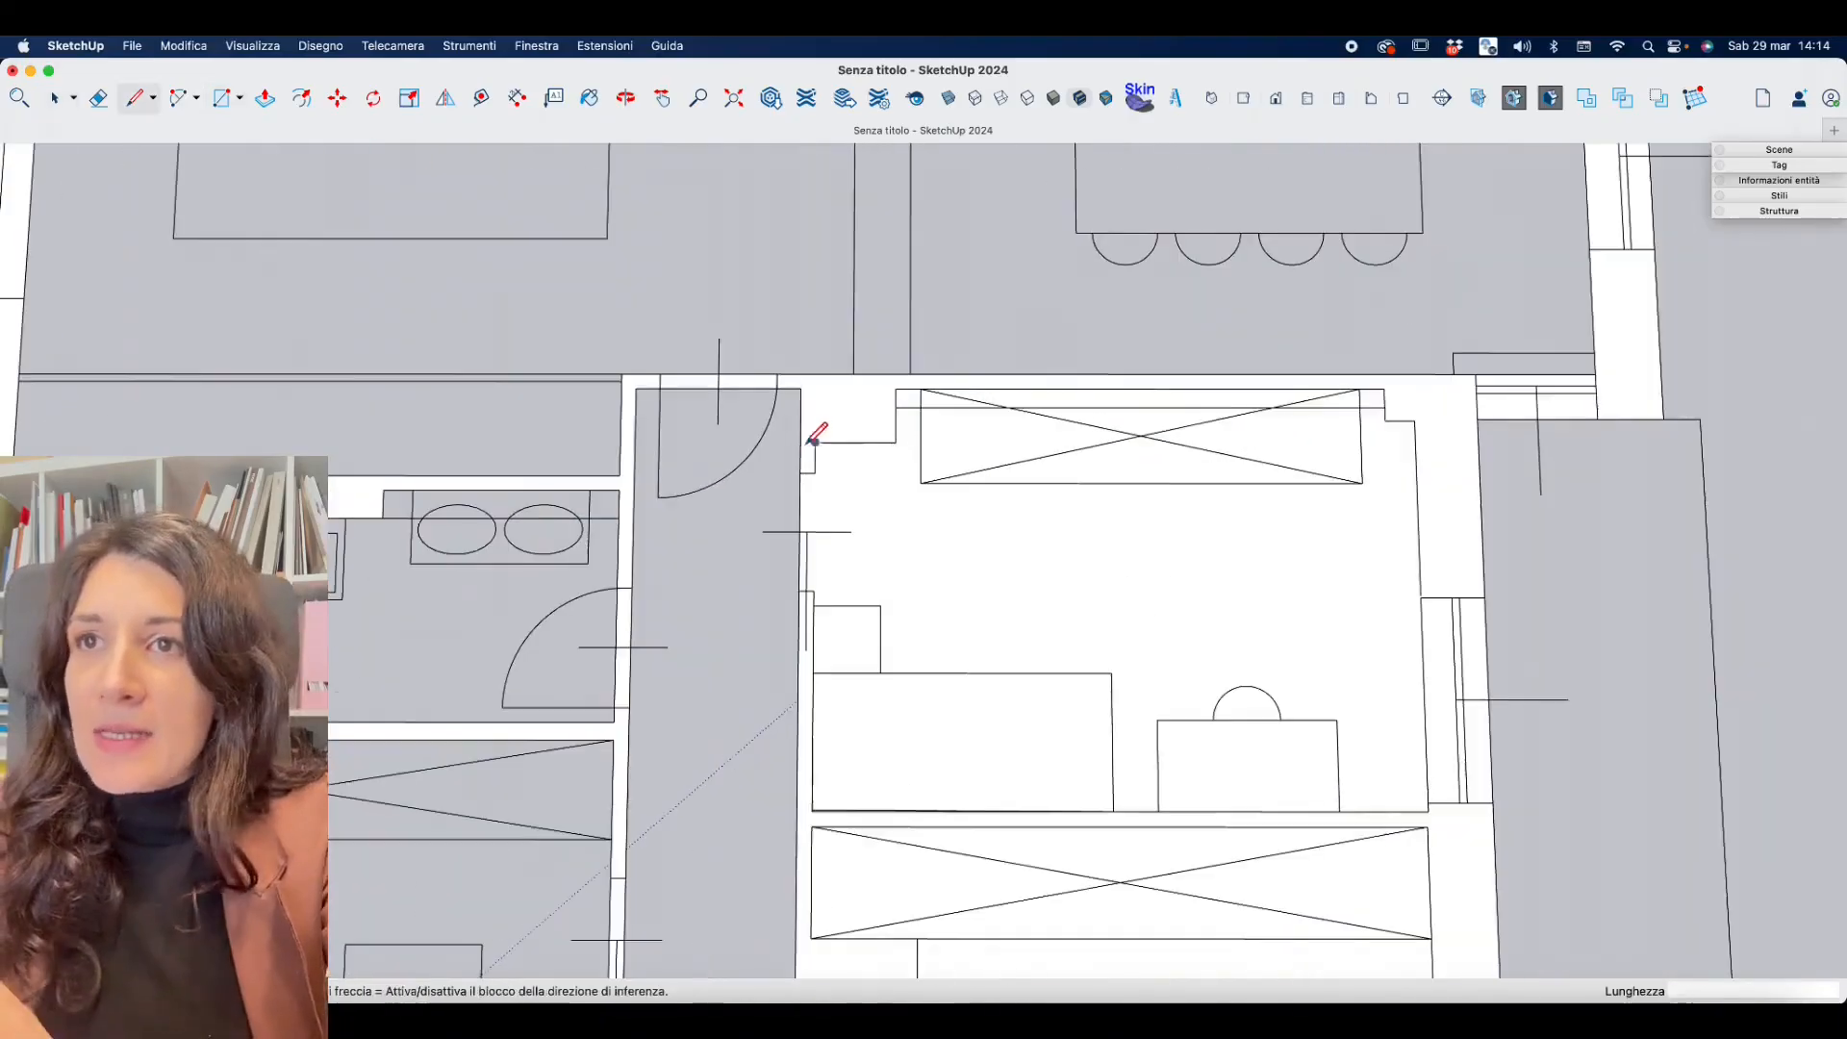
Trace the inner walls of the single bedroom with the desk and delete its floor face.
click(1384, 389)
click(1414, 420)
click(1427, 810)
click(816, 808)
key(space)
key(Delete)
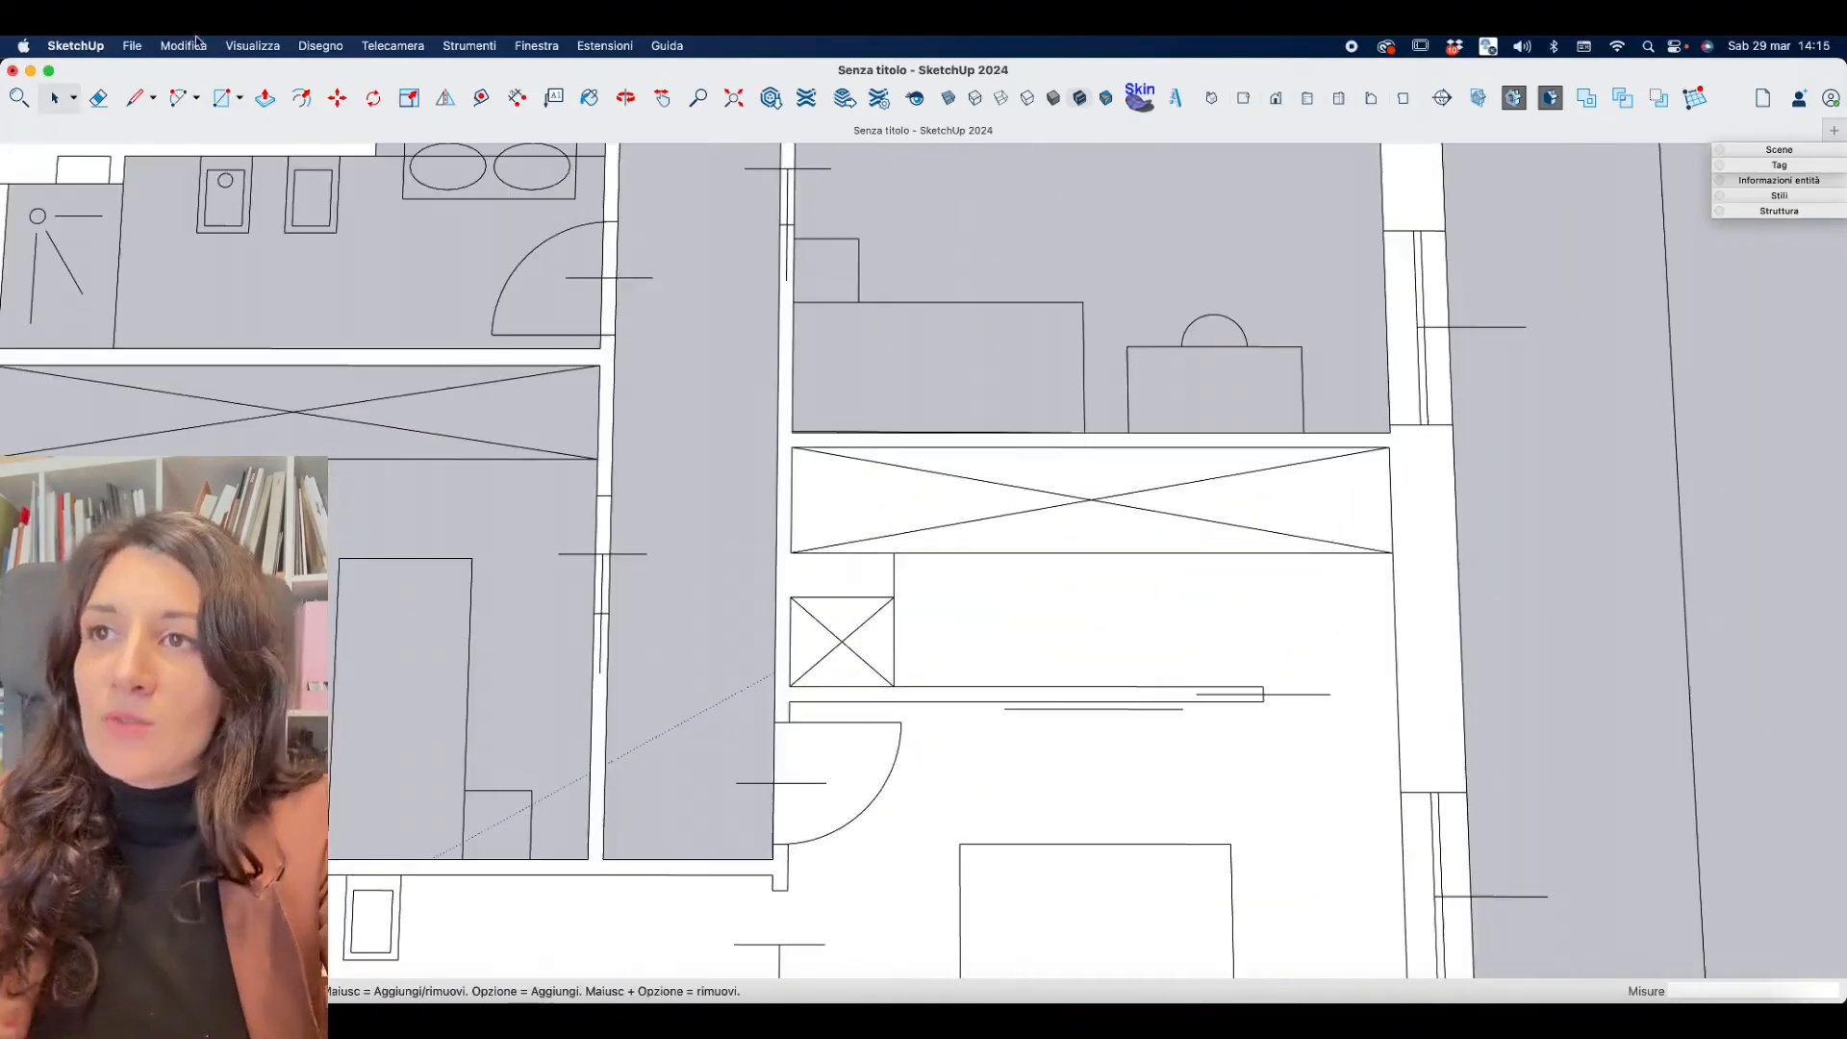
Trace the inner walls of the double bedroom around its wardrobe area and delete the floor face.
key(l)
click(1302, 382)
click(1315, 846)
click(903, 846)
click(903, 550)
scroll(1236, 539, up, 4)
click(751, 454)
click(750, 315)
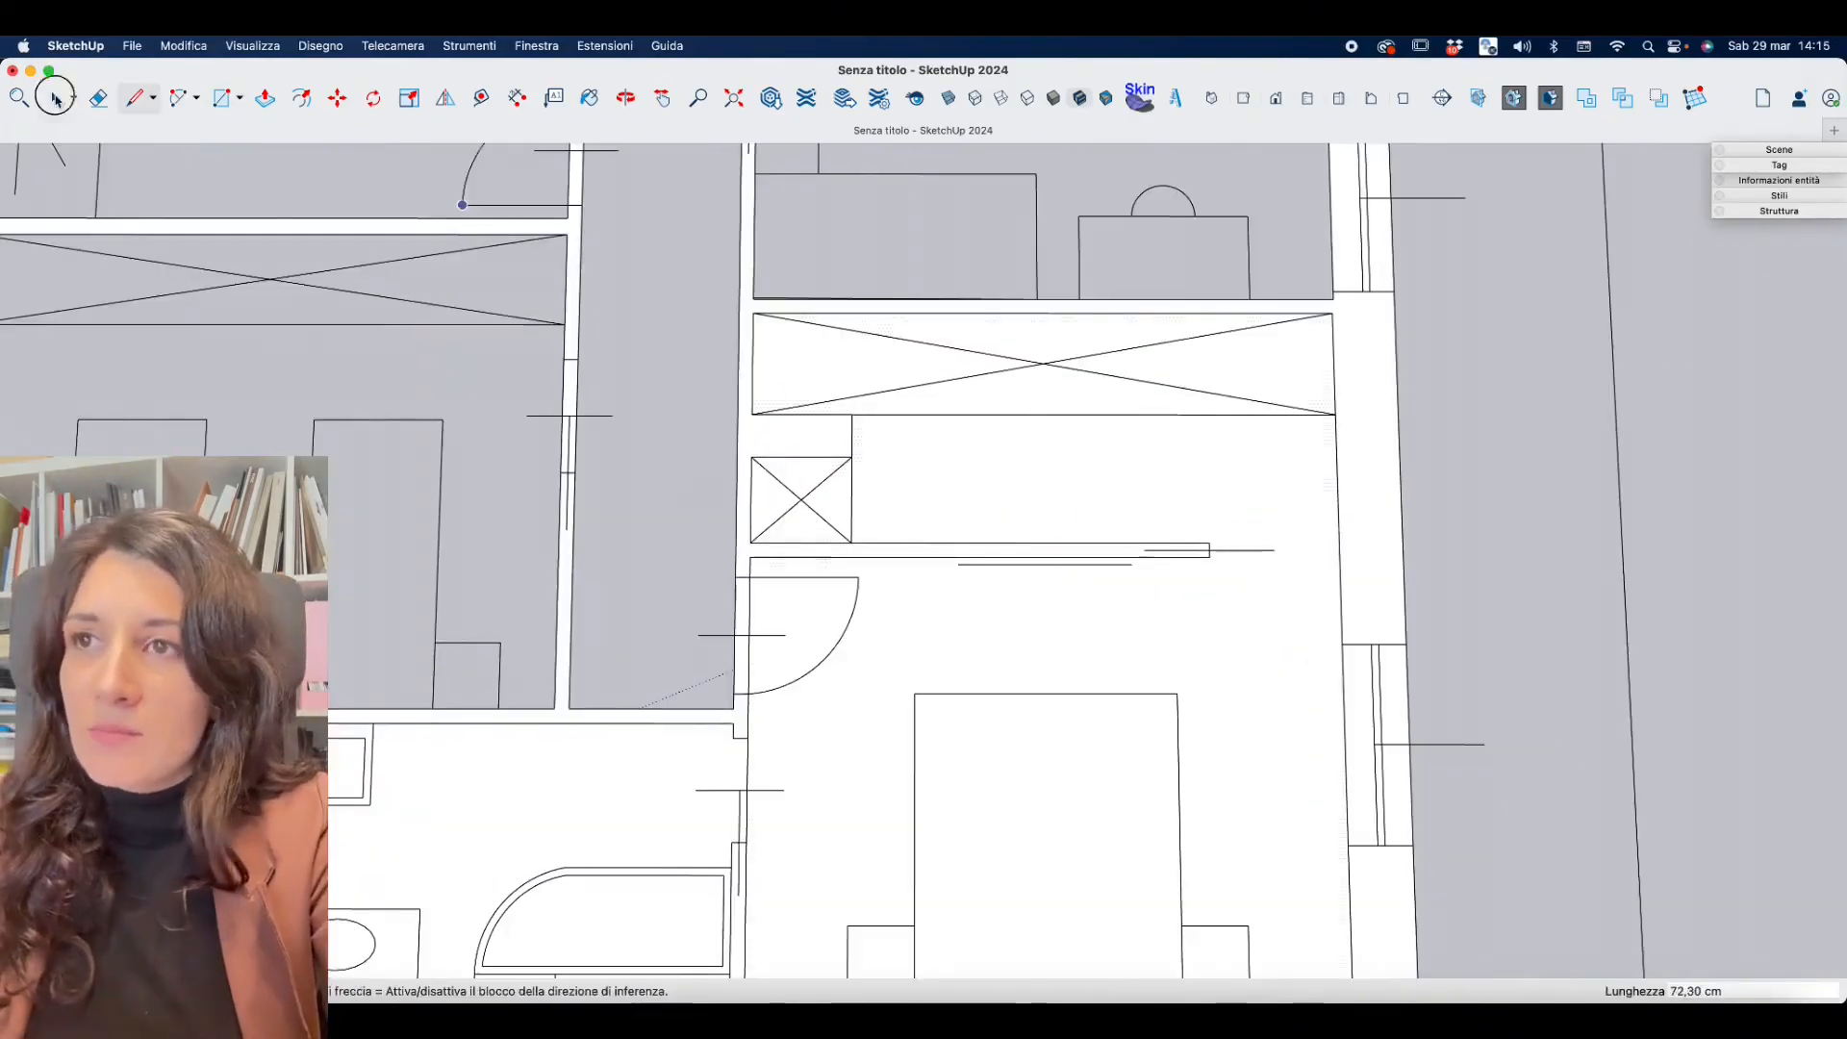
click(55, 97)
key(Delete)
Trace the inner outline of the bathroom with the bathtub and delete its floor face.
click(140, 98)
click(463, 523)
click(564, 754)
scroll(948, 748, up, 5)
click(1664, 738)
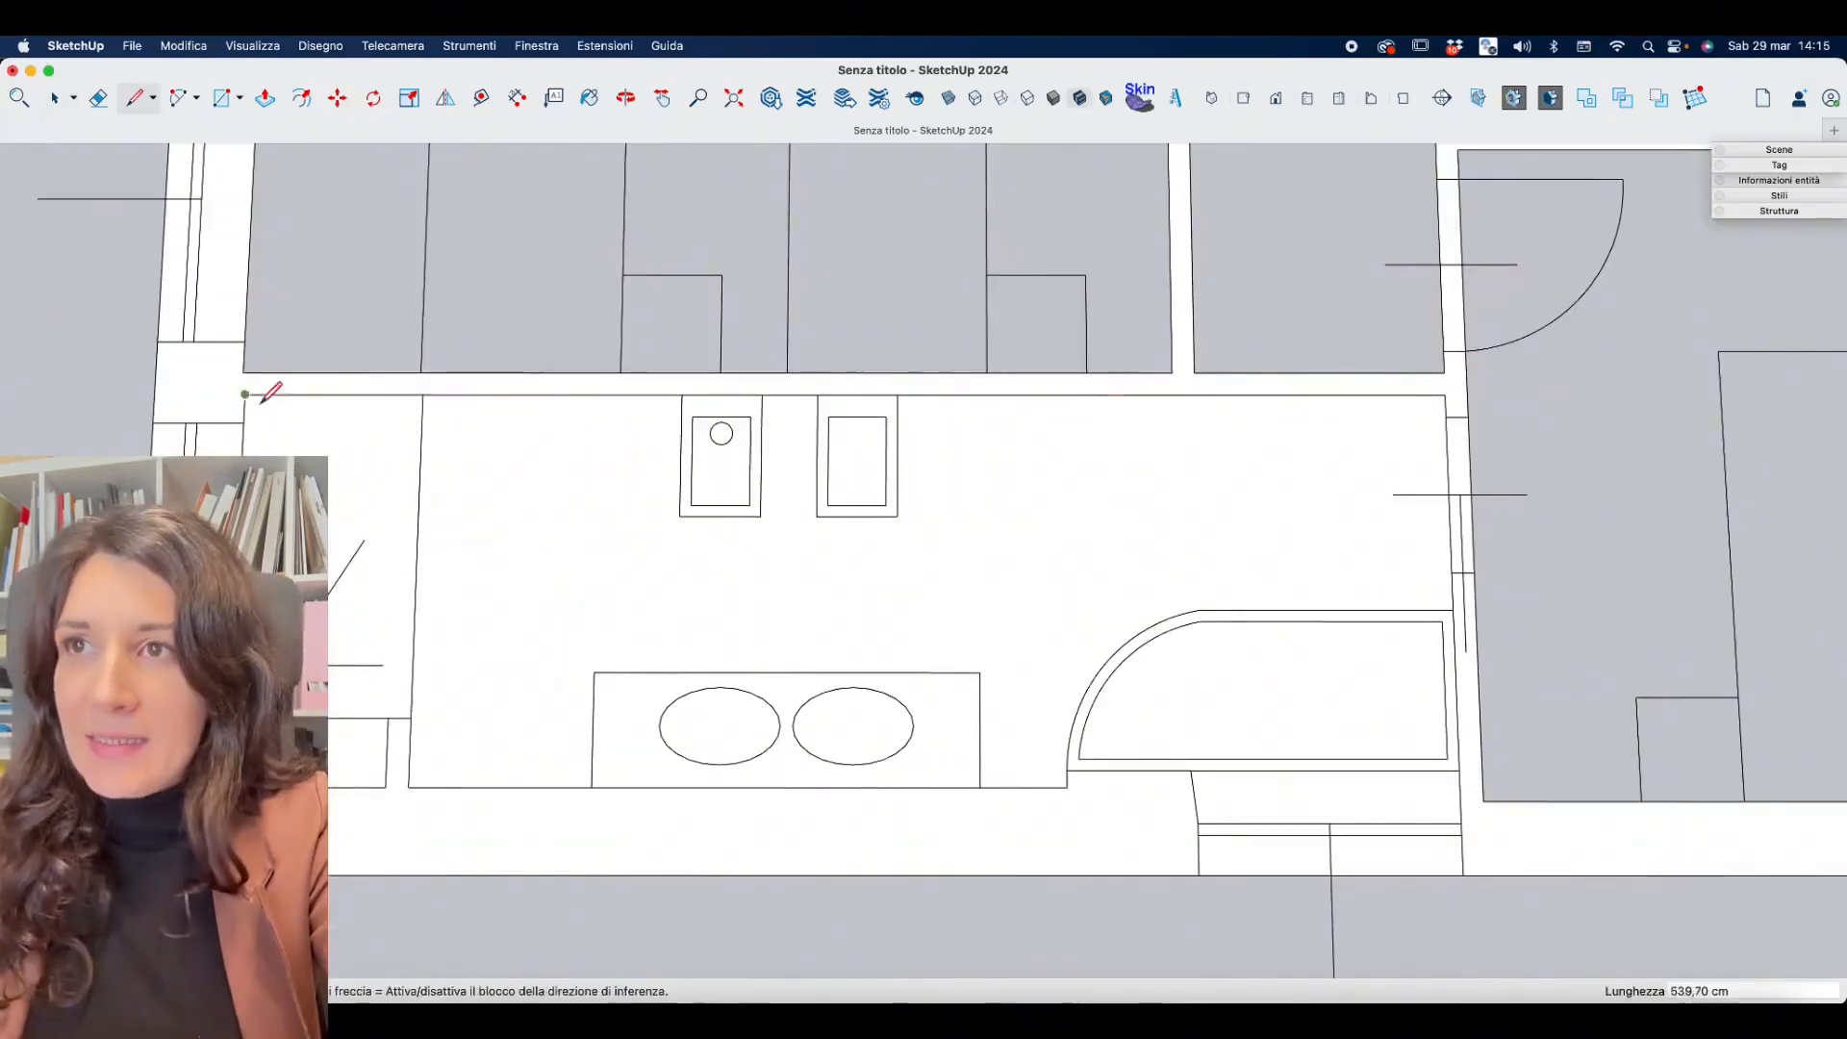
click(248, 395)
key(Delete)
Extrude the wall face upward with Push/Pull to a height of 270 cm.
scroll(813, 739, down, 6)
middle_drag(812, 740, 708, 593)
key(p)
click(709, 593)
text(270)
key(Return)
key(space)
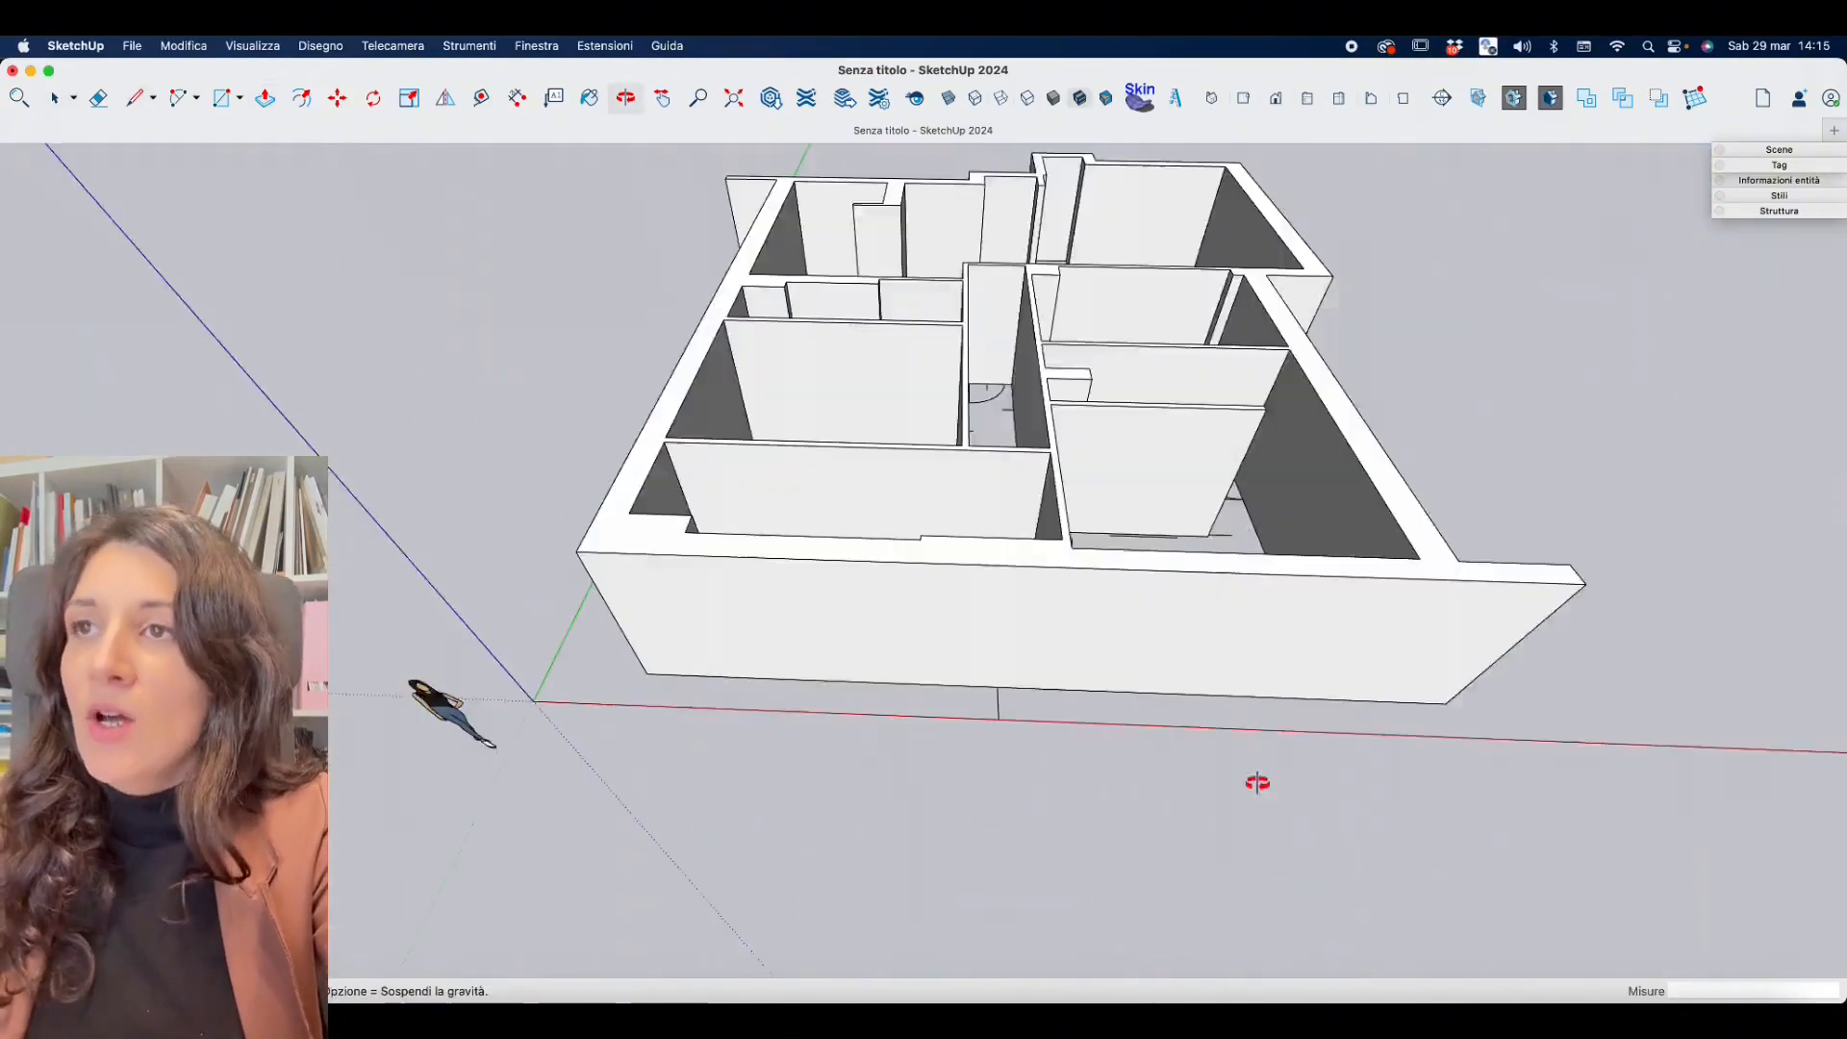
Select all connected wall geometry and make it a group.
middle_drag(1257, 783, 1039, 694)
triple_click(1039, 693)
right_click(1049, 652)
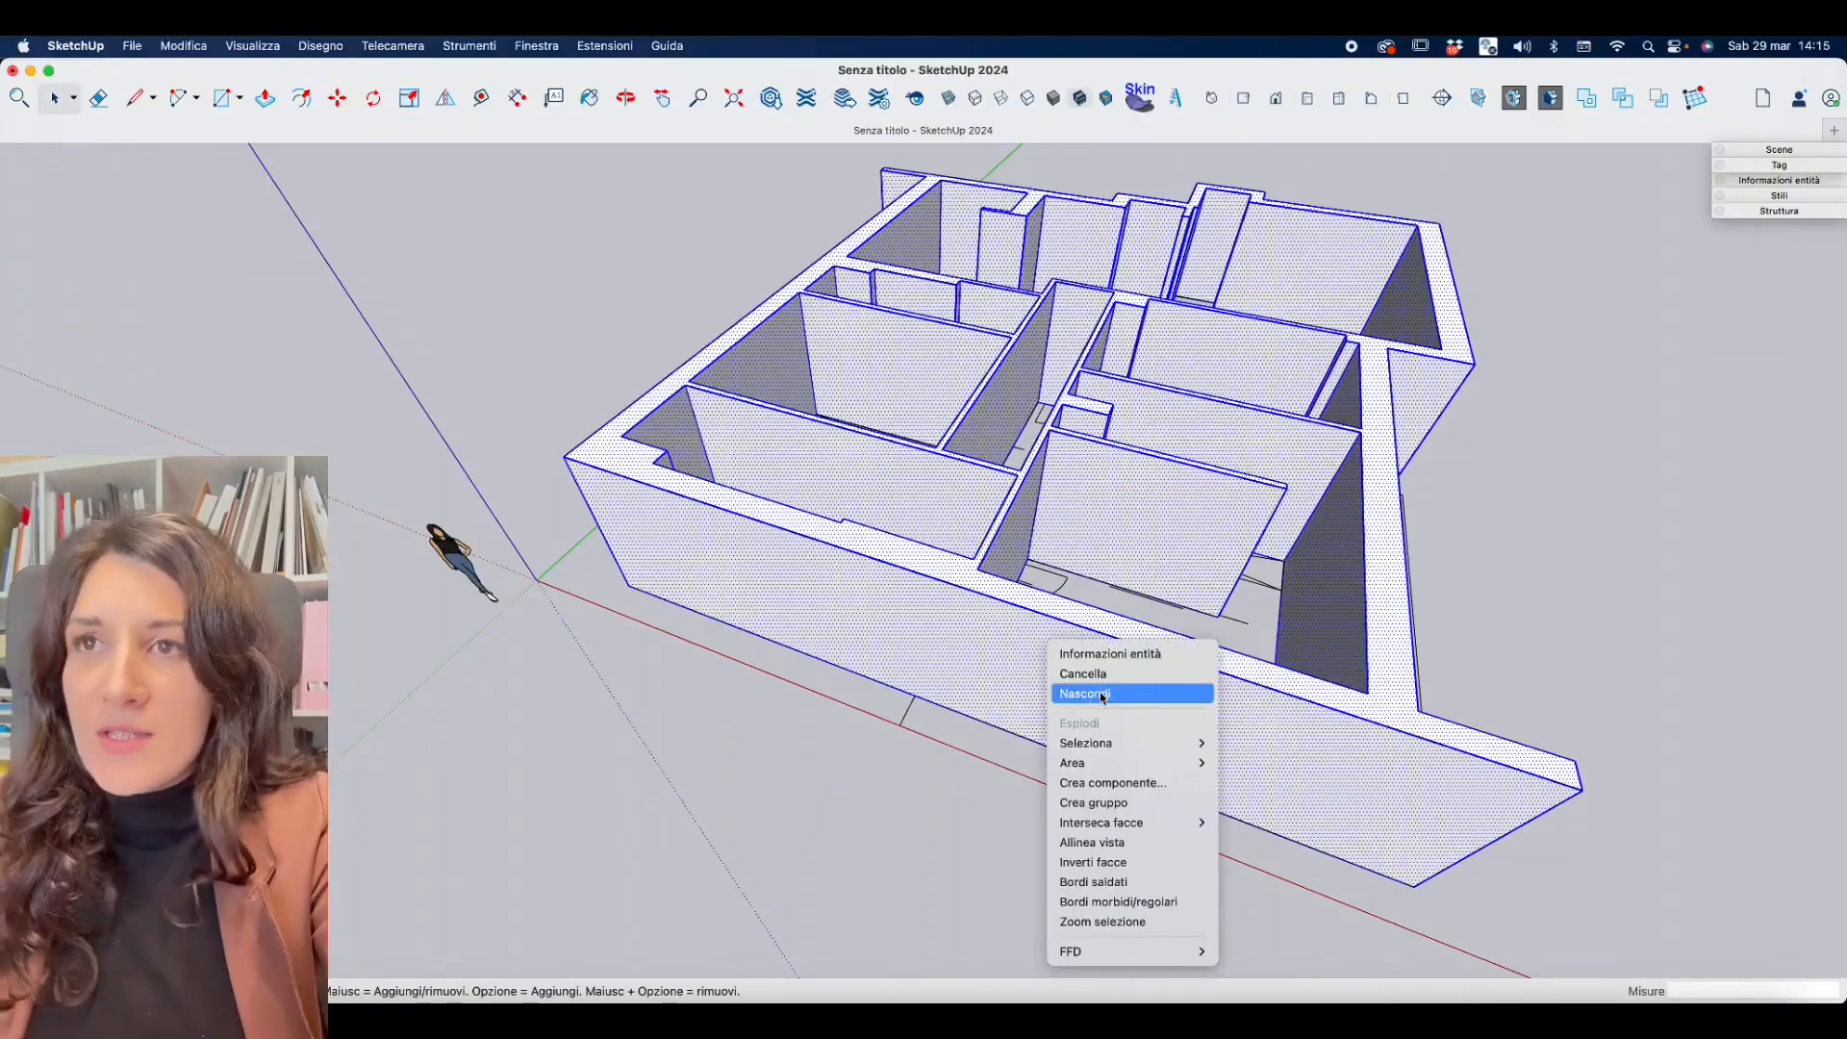
click(1104, 798)
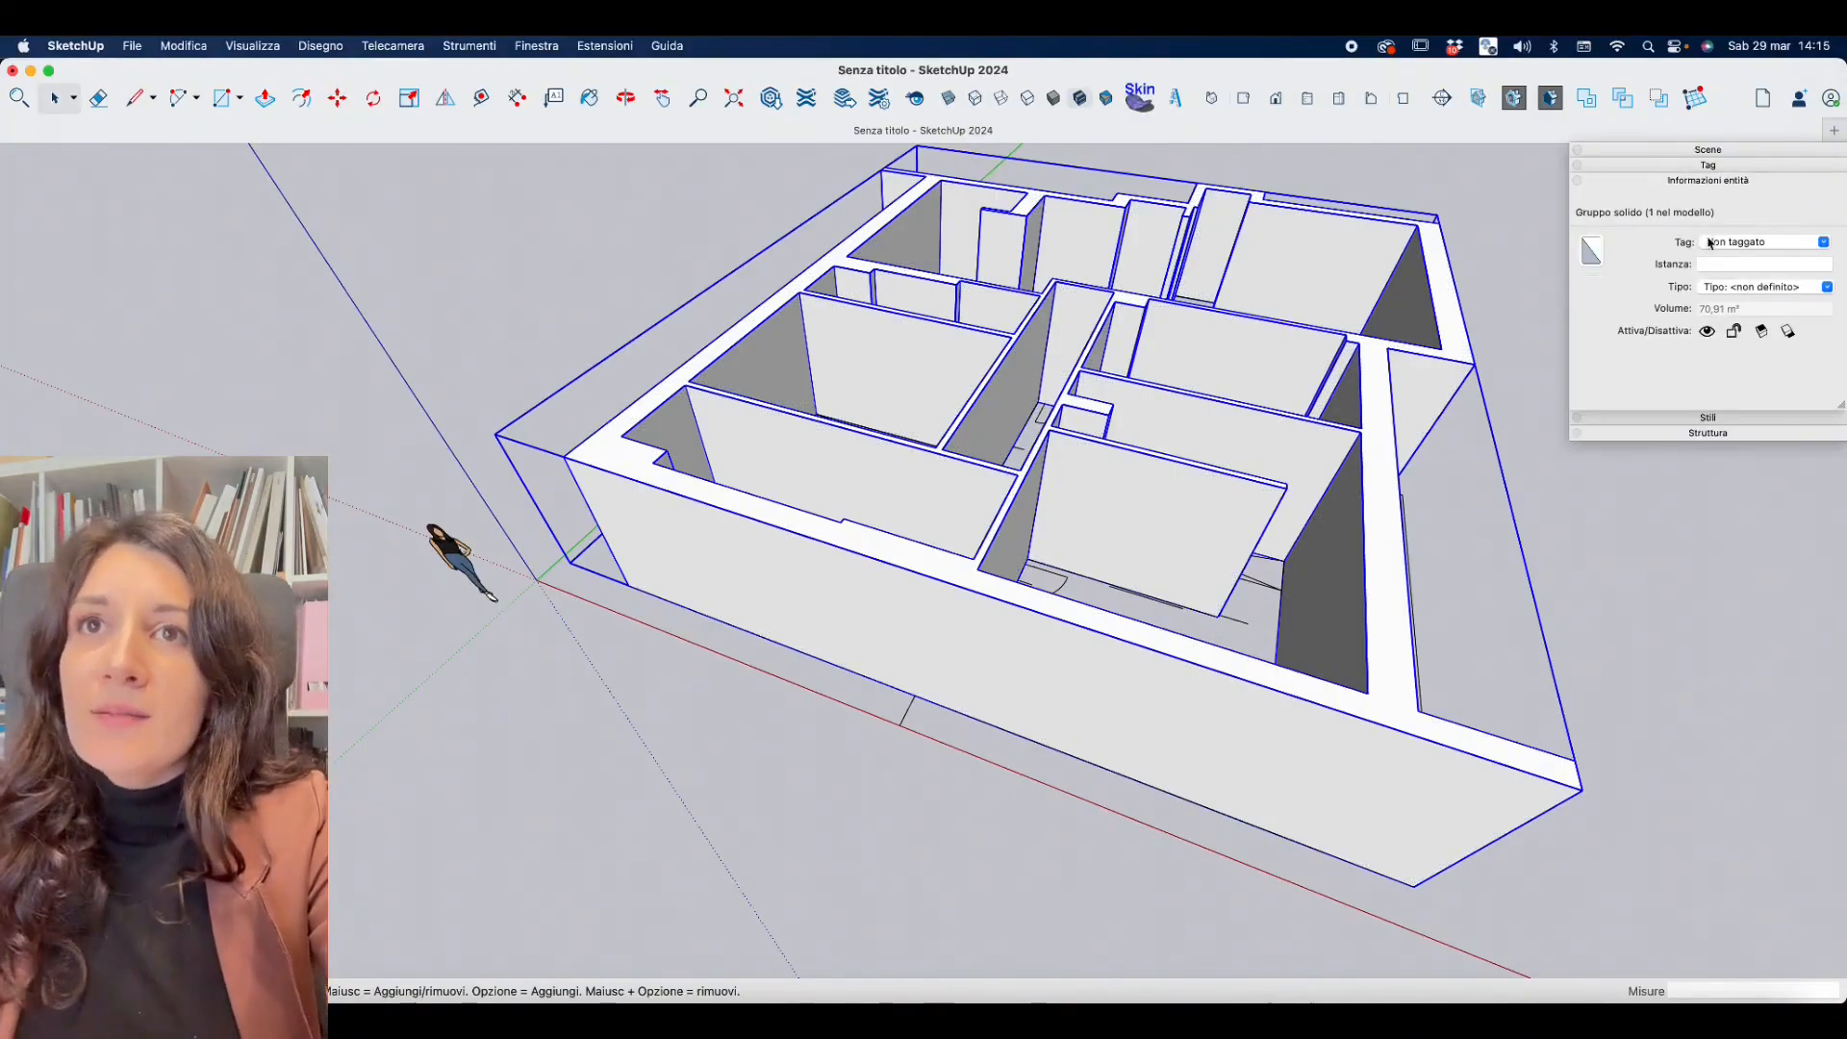
Assign the MURI tag to the wall group.
click(1822, 243)
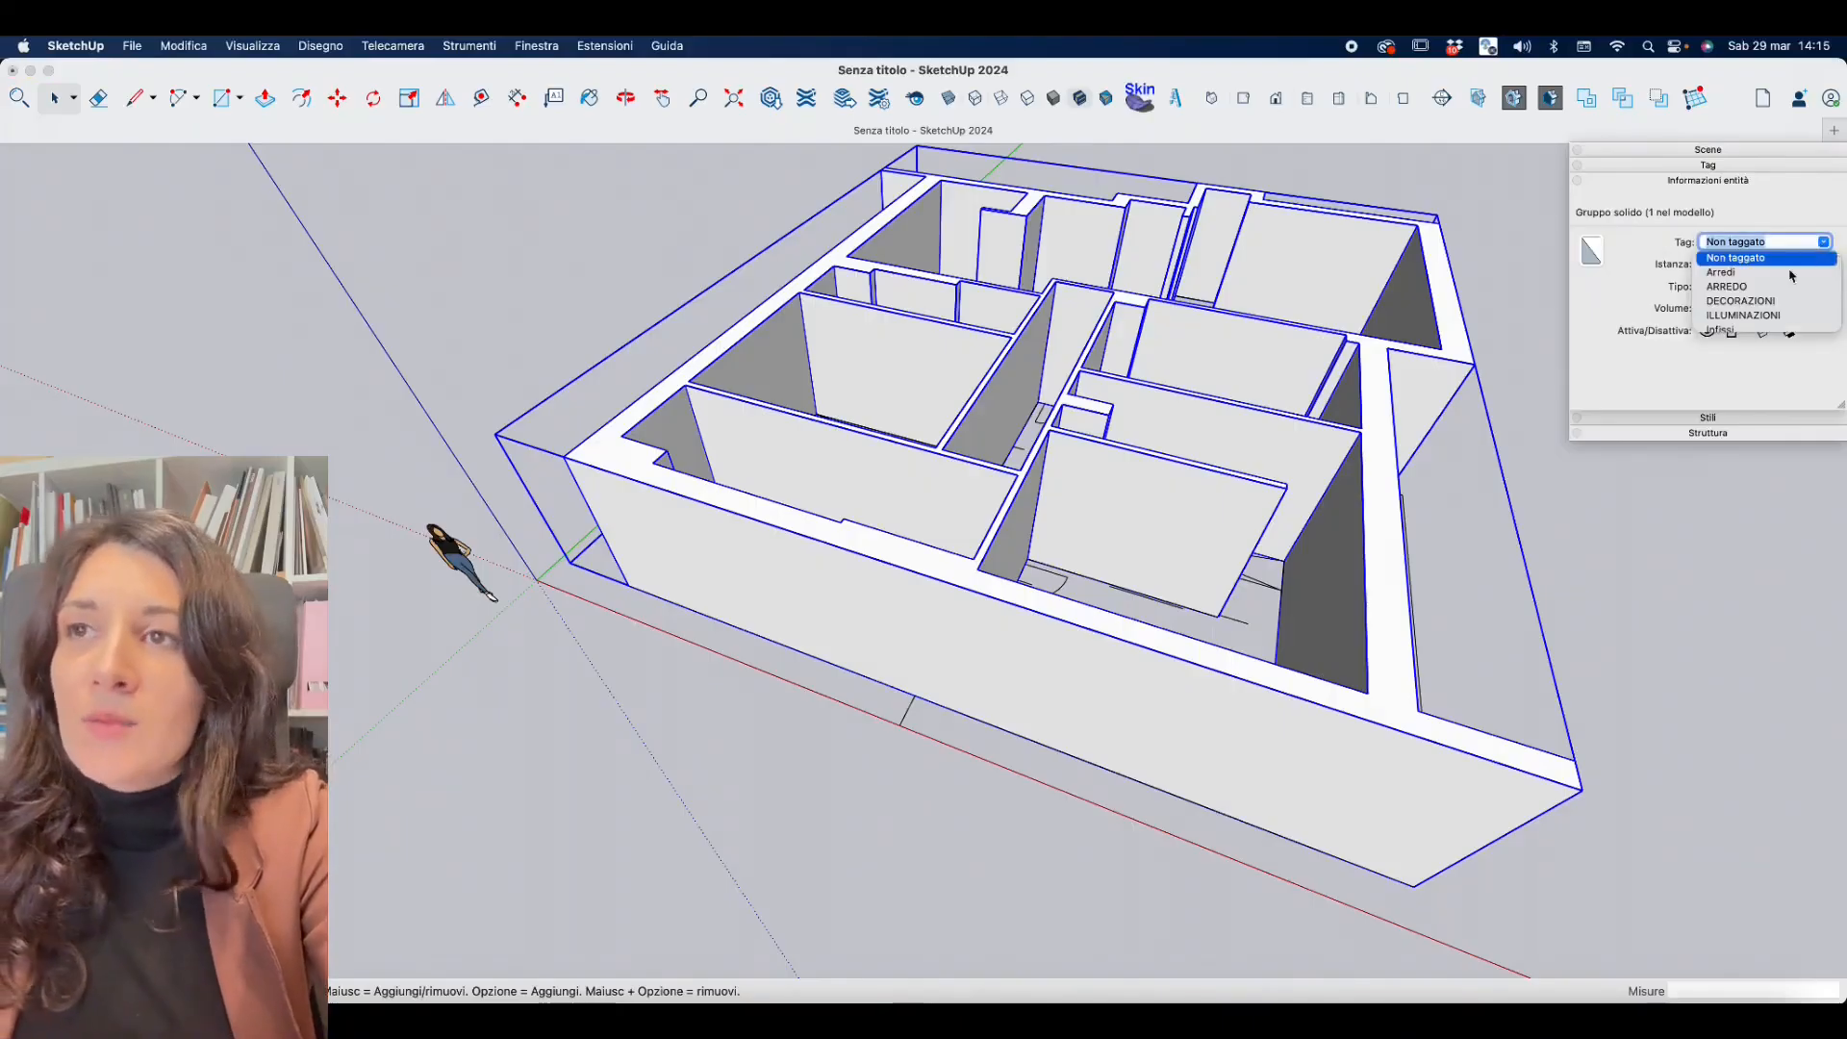
scroll(1767, 298, down, 3)
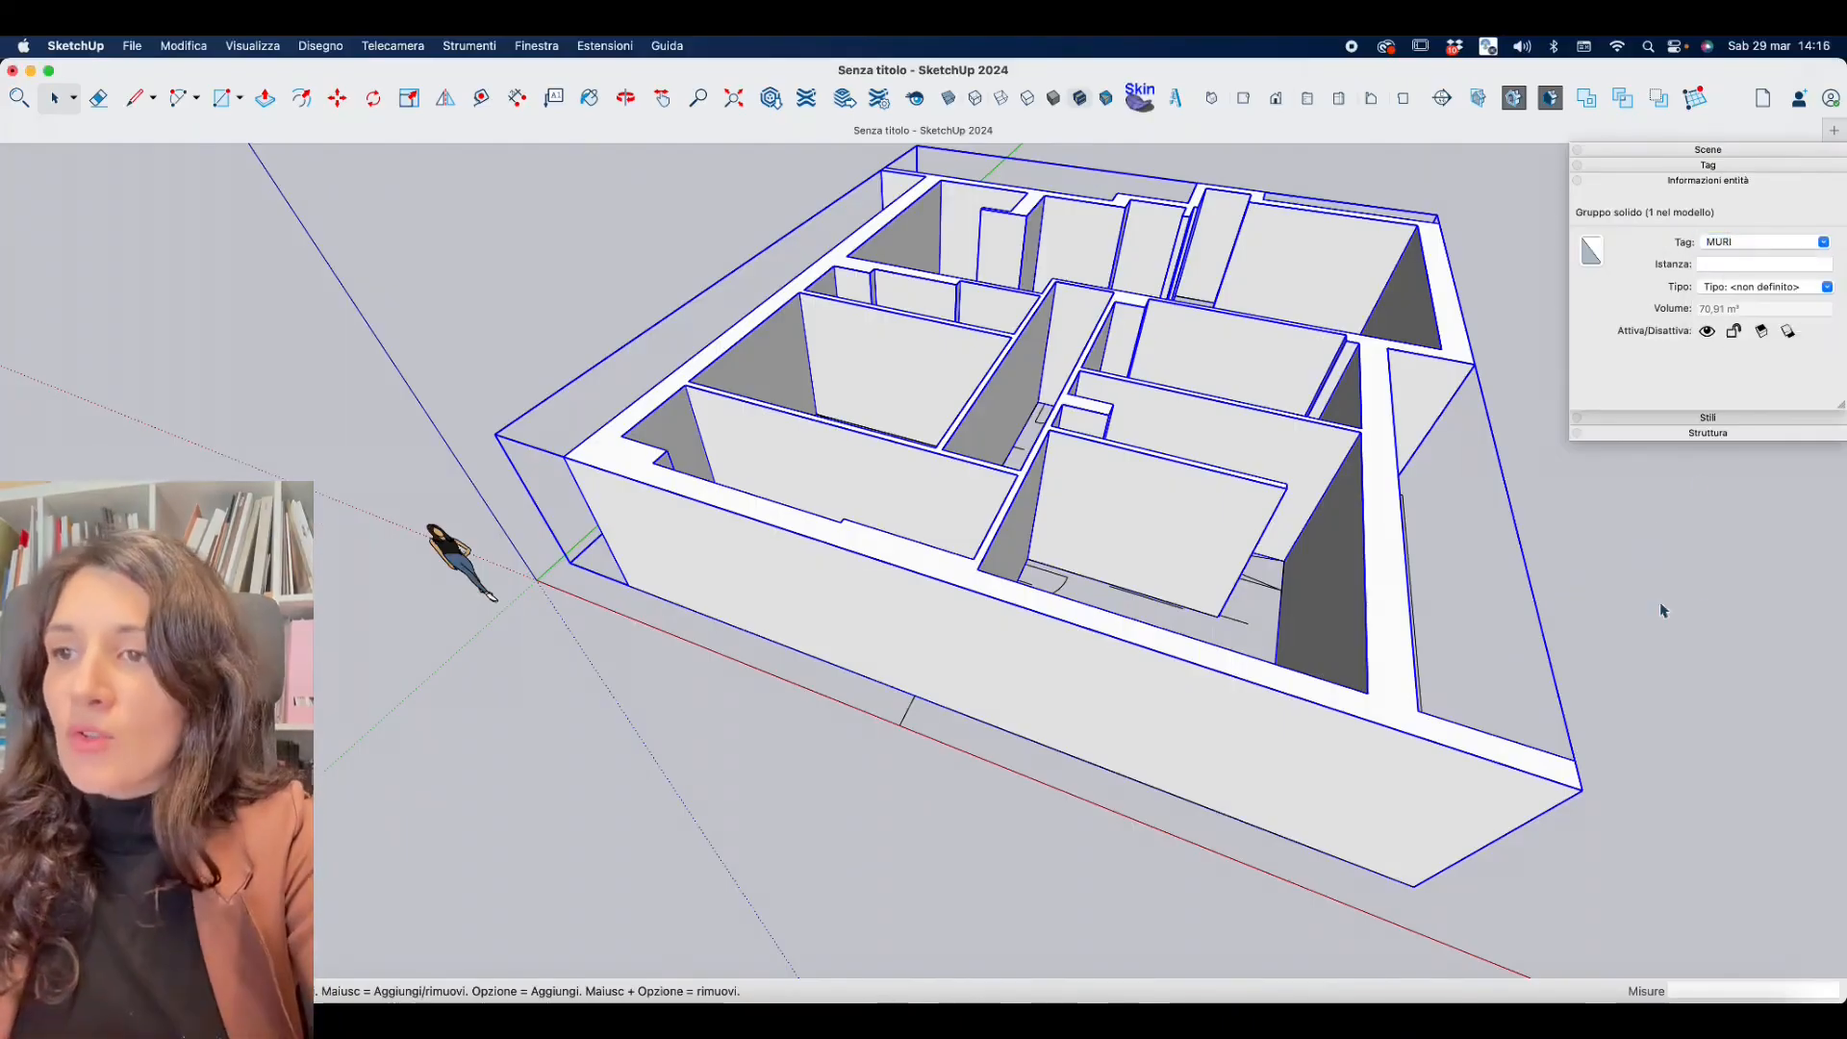
click(1663, 610)
click(1708, 180)
Turn on the X-ray display so the floor plan shows through the walls around the entrance.
middle_drag(1192, 520, 1058, 630)
scroll(1443, 635, up, 5)
middle_drag(1442, 635, 1202, 730)
scroll(657, 625, down, 5)
scroll(1000, 616, up, 5)
middle_drag(1001, 616, 1088, 652)
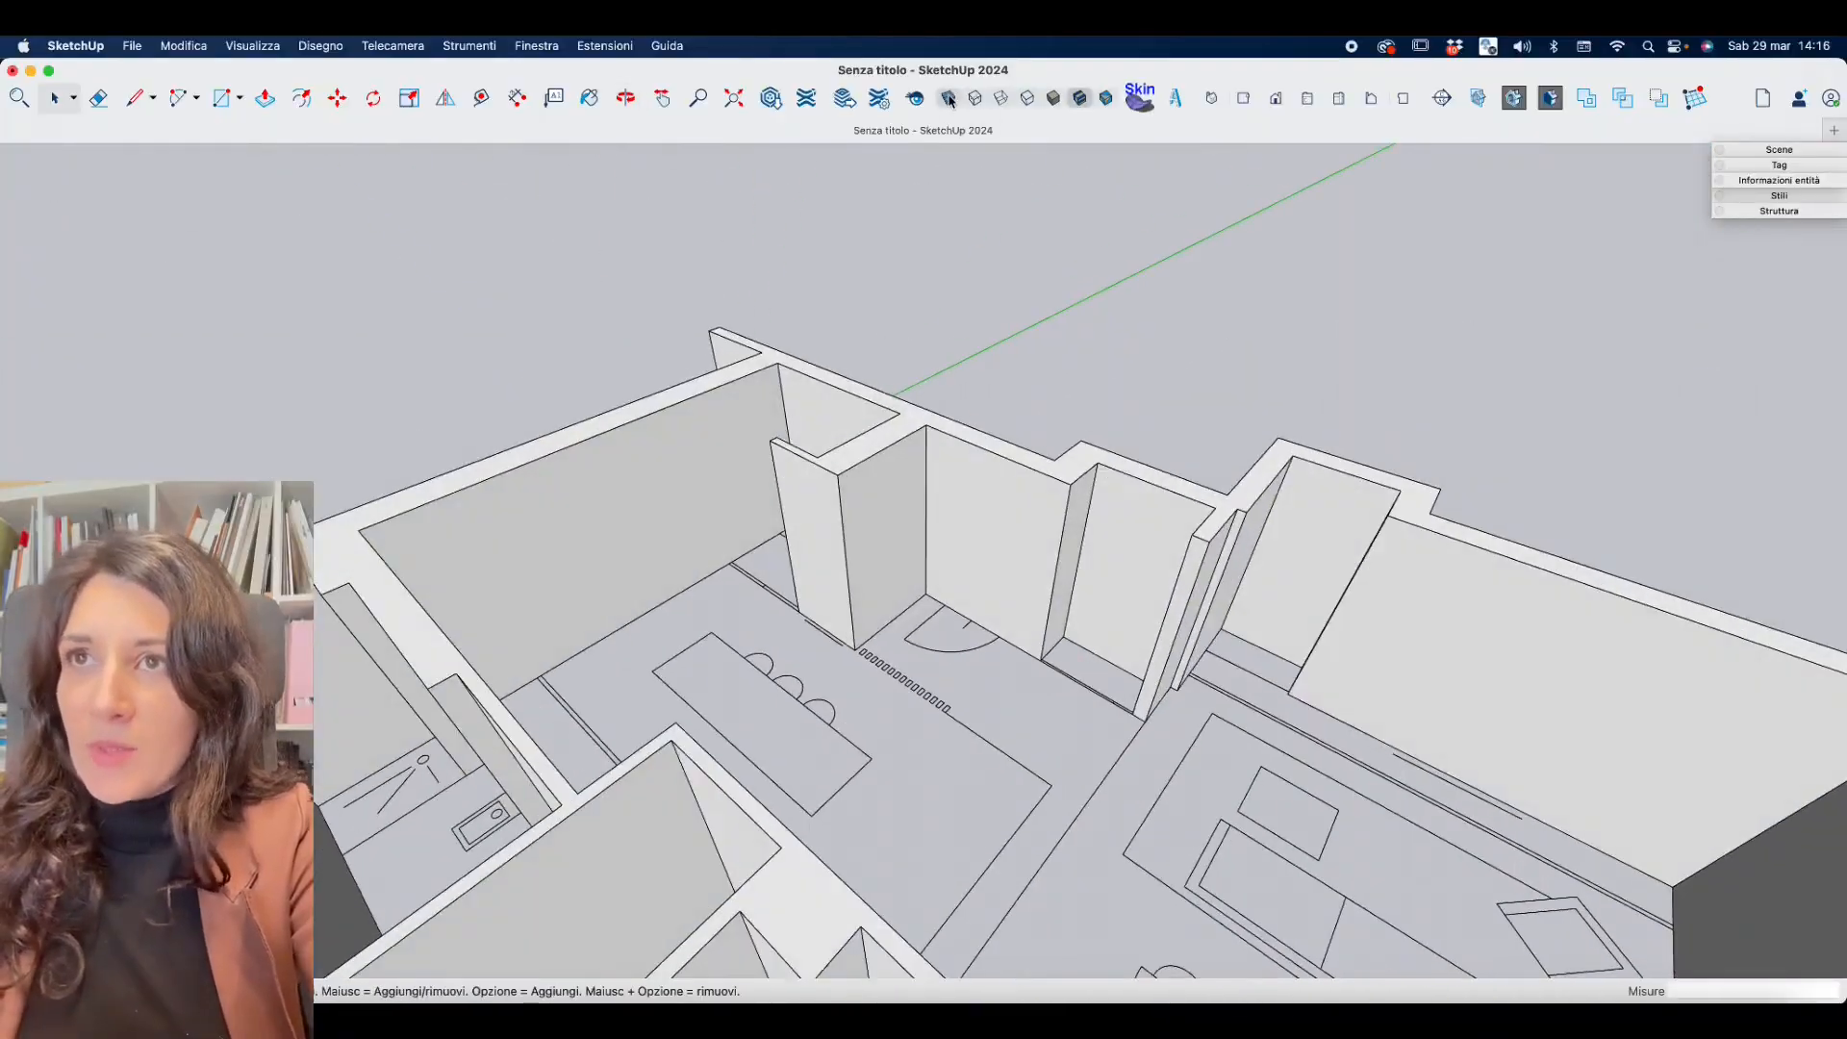
click(949, 100)
Open the wall group for editing and select the inner wall face at the entrance door.
middle_drag(971, 616, 1216, 701)
double_click(1080, 536)
click(1080, 536)
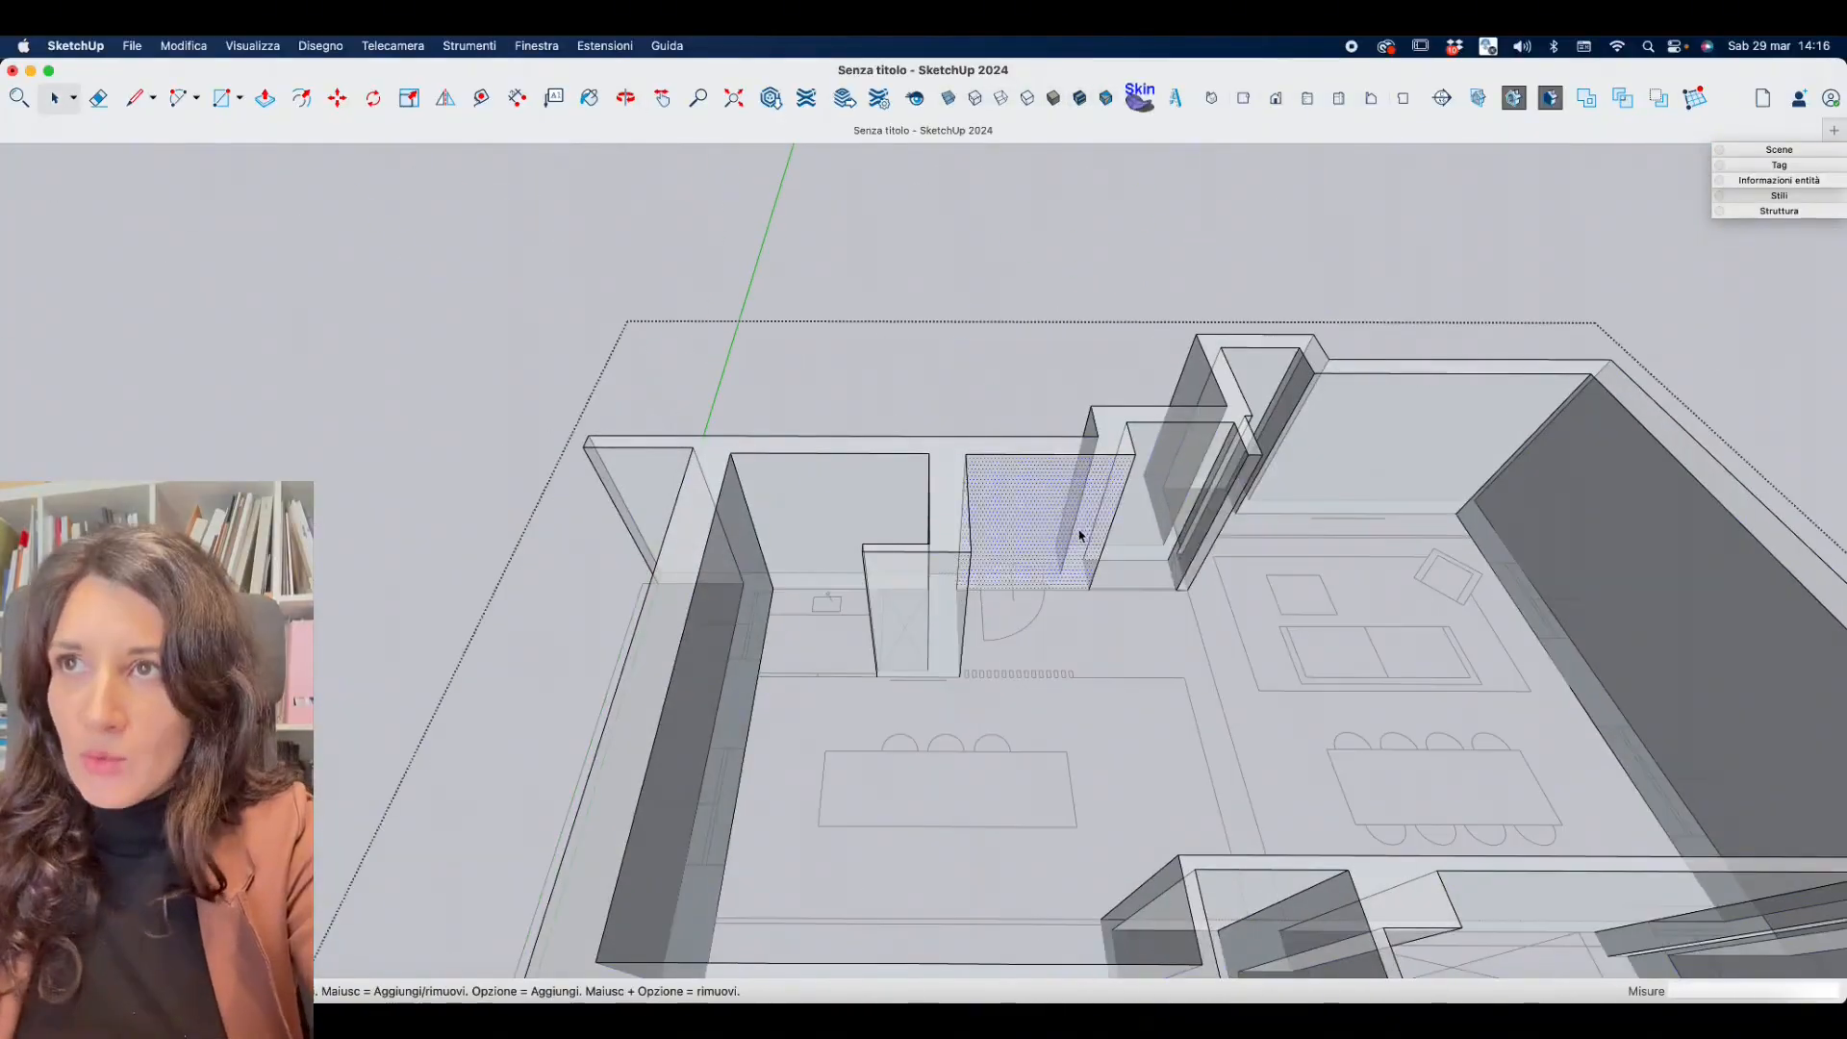
click(1113, 444)
click(1108, 509)
Outline the entrance door on the wall face with lines 210 cm high, matching the door's width in the plan.
click(134, 97)
scroll(972, 596, up, 6)
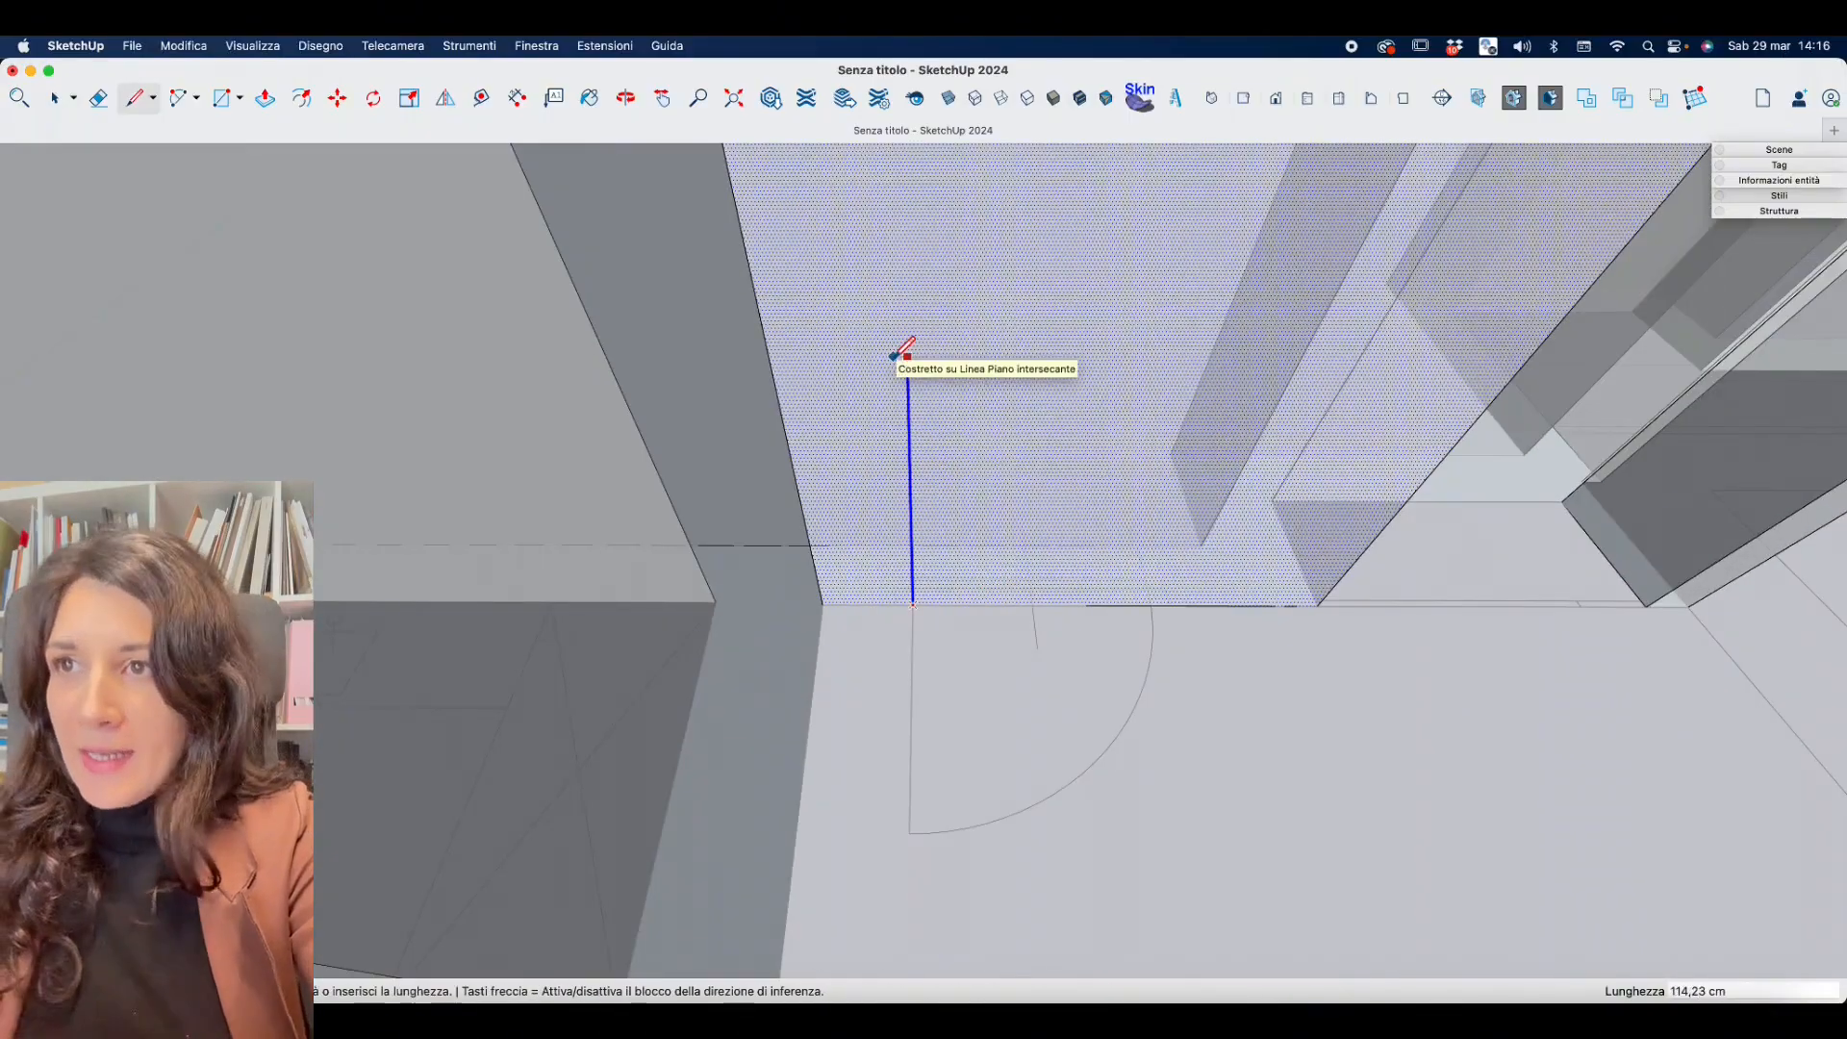
text(210)
key(Return)
scroll(879, 408, down, 5)
key(Right)
scroll(1022, 556, up, 6)
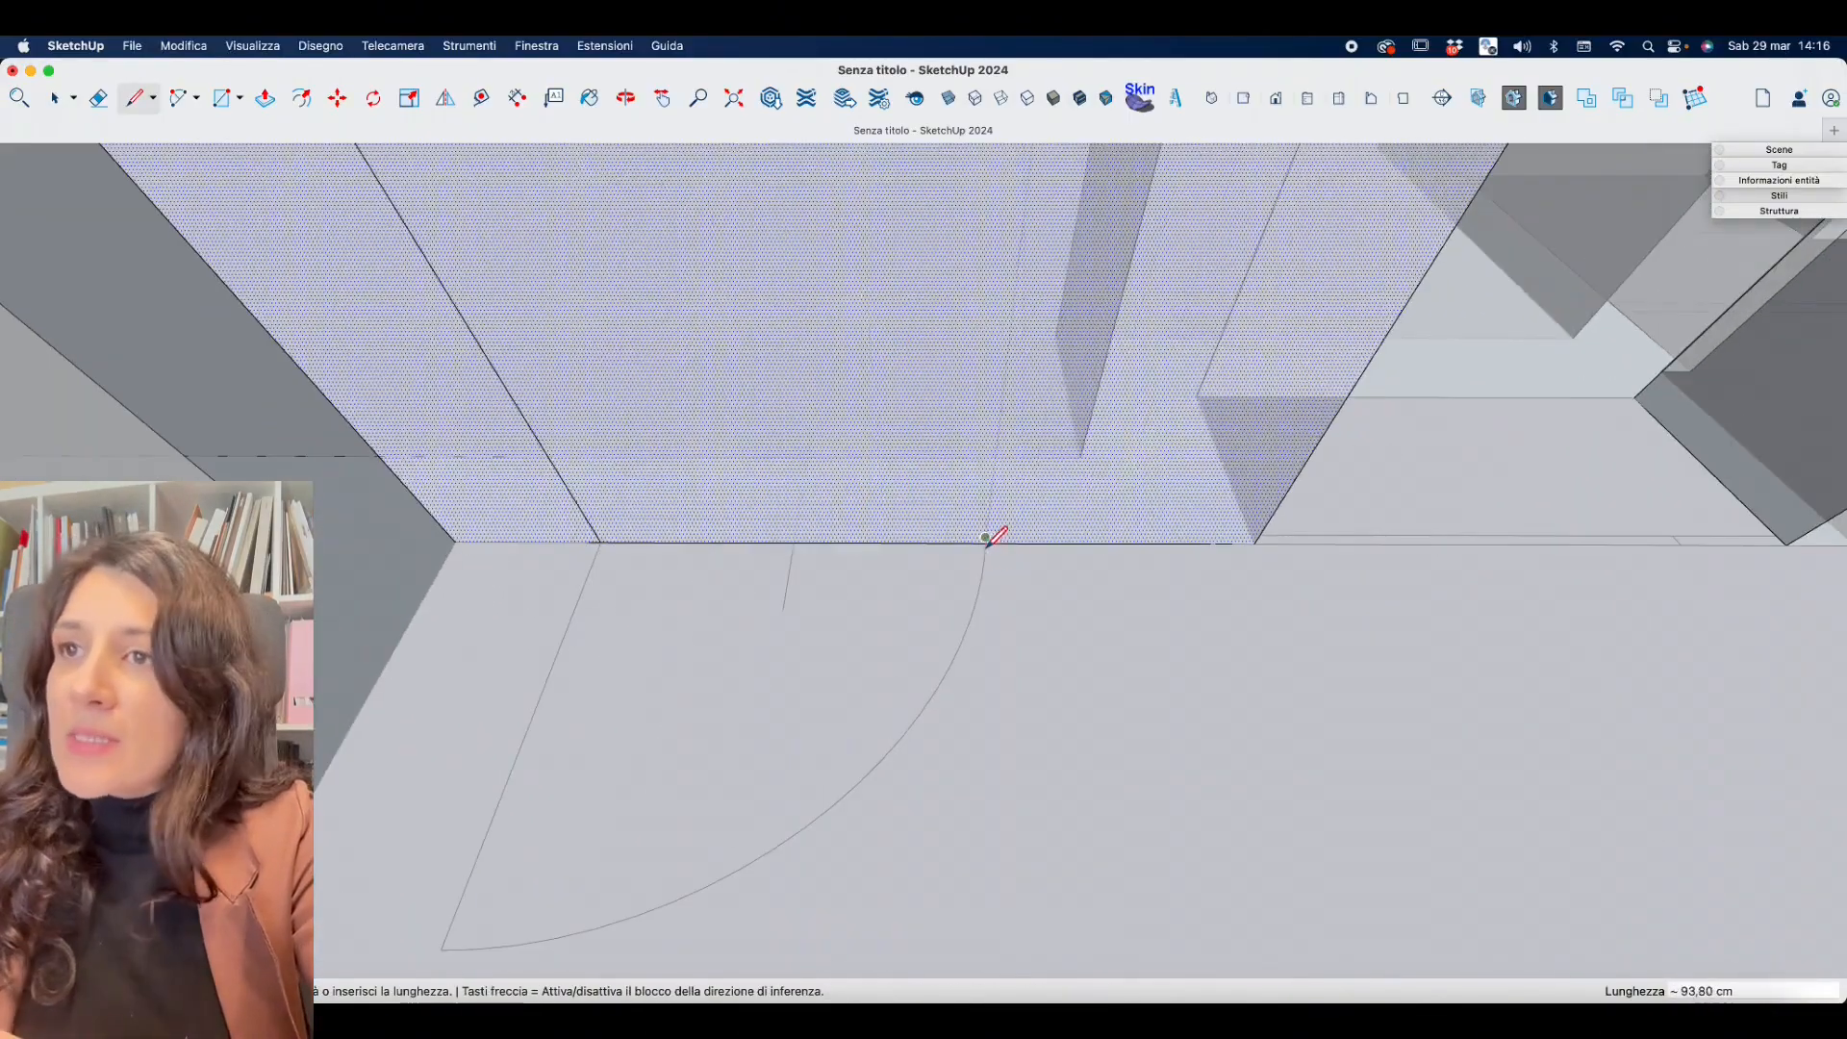
scroll(987, 544, up, 3)
click(974, 547)
scroll(1029, 616, down, 8)
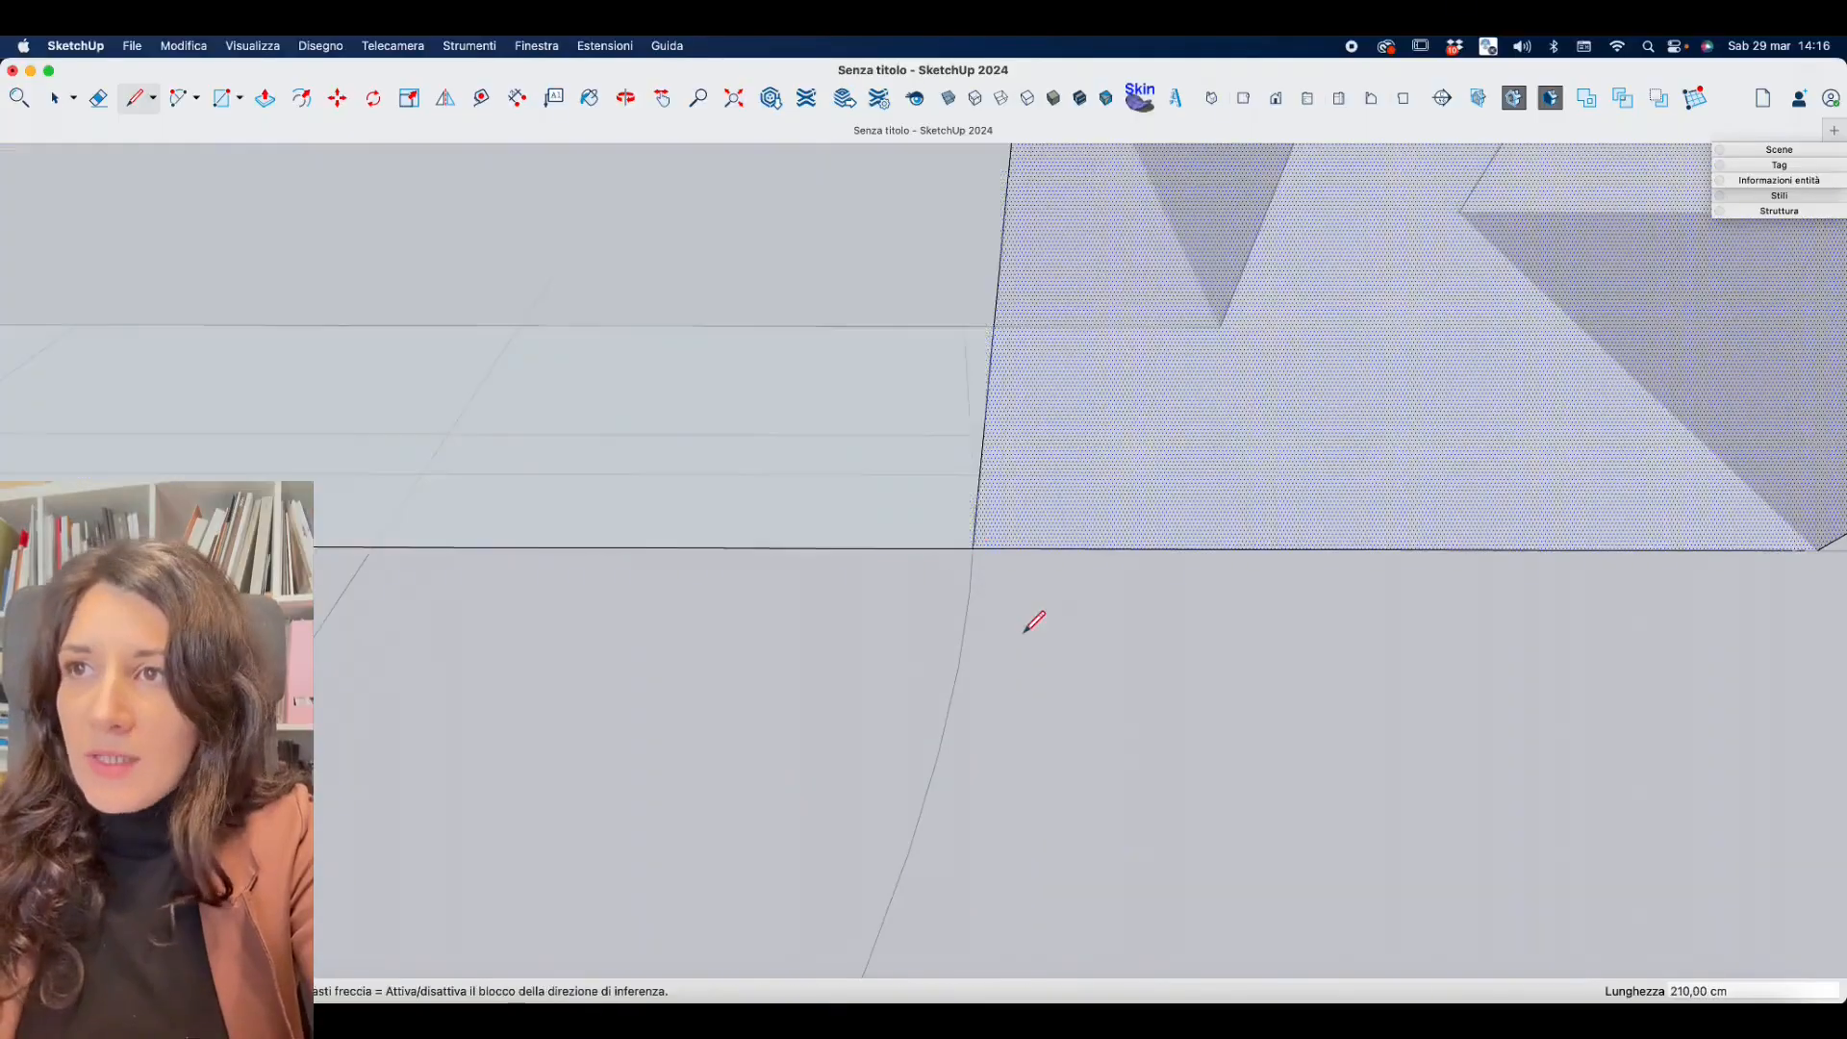
Cut the entrance door opening by pushing the door face about 30 cm through the wall.
key(p)
drag(897, 495, 783, 194)
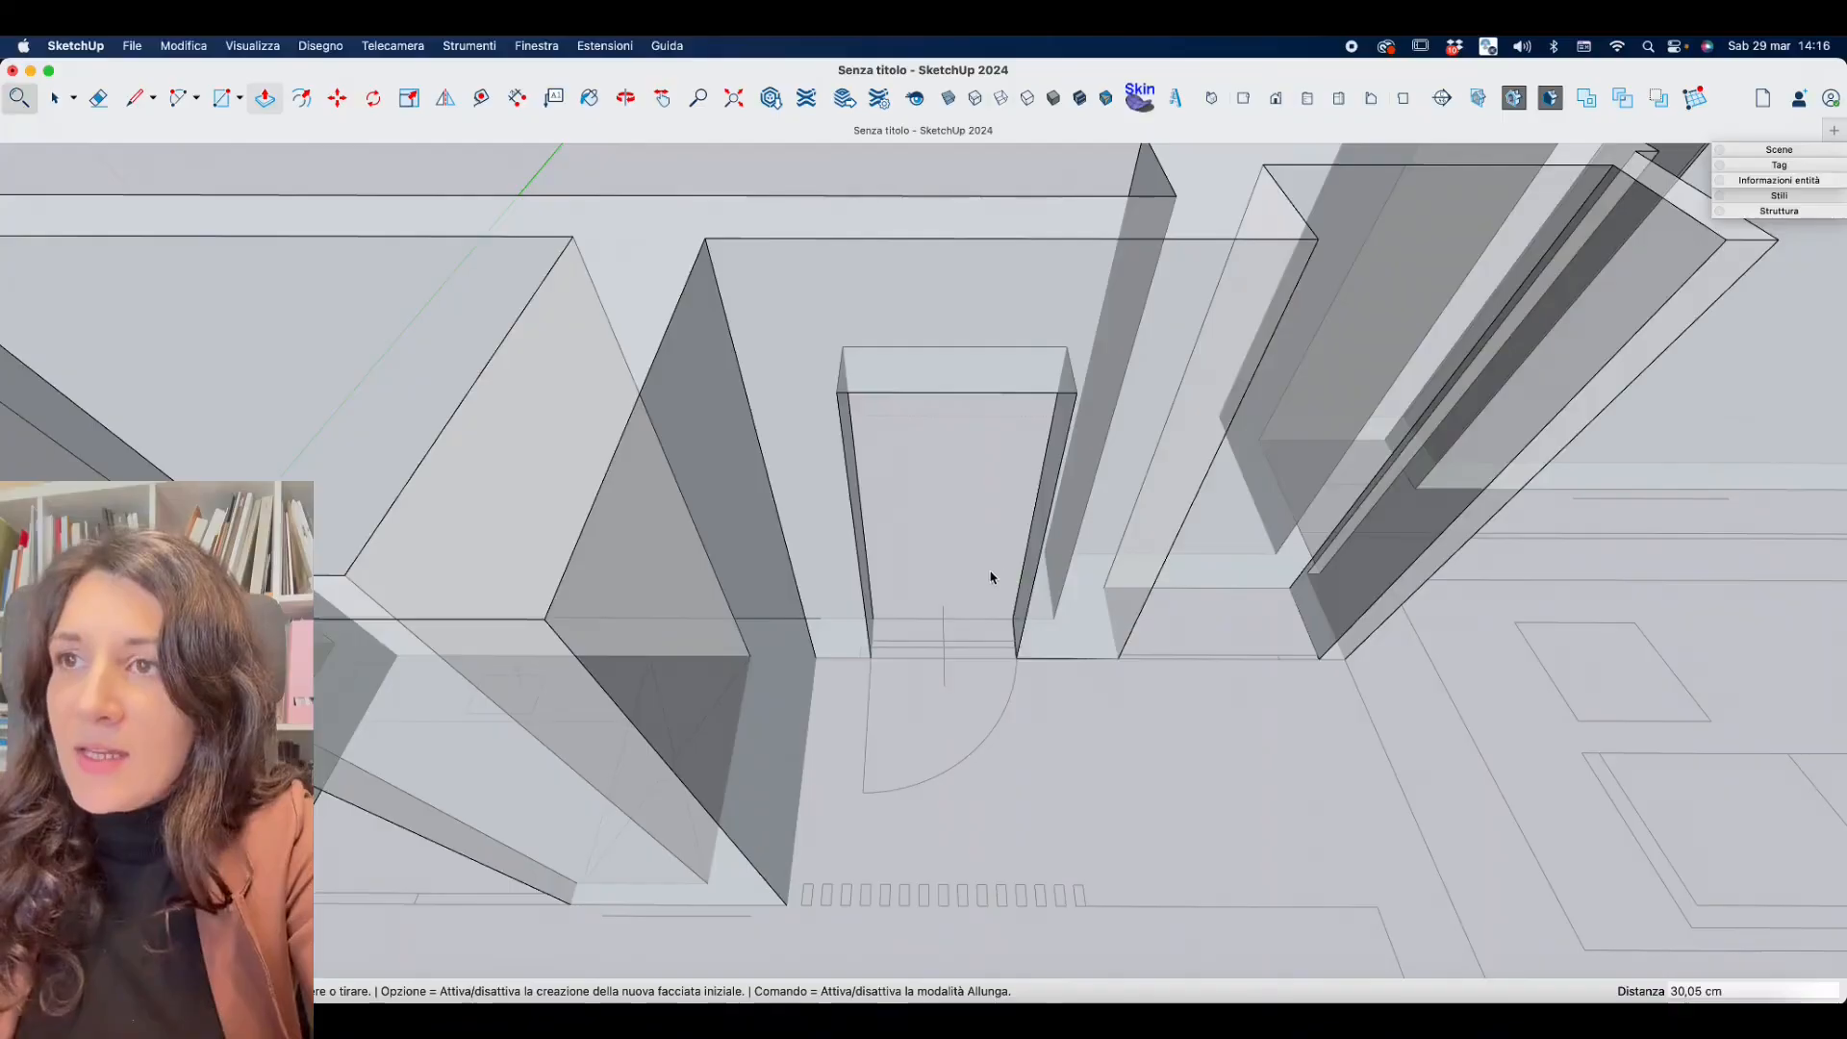
scroll(991, 577, down, 10)
scroll(1385, 625, up, 8)
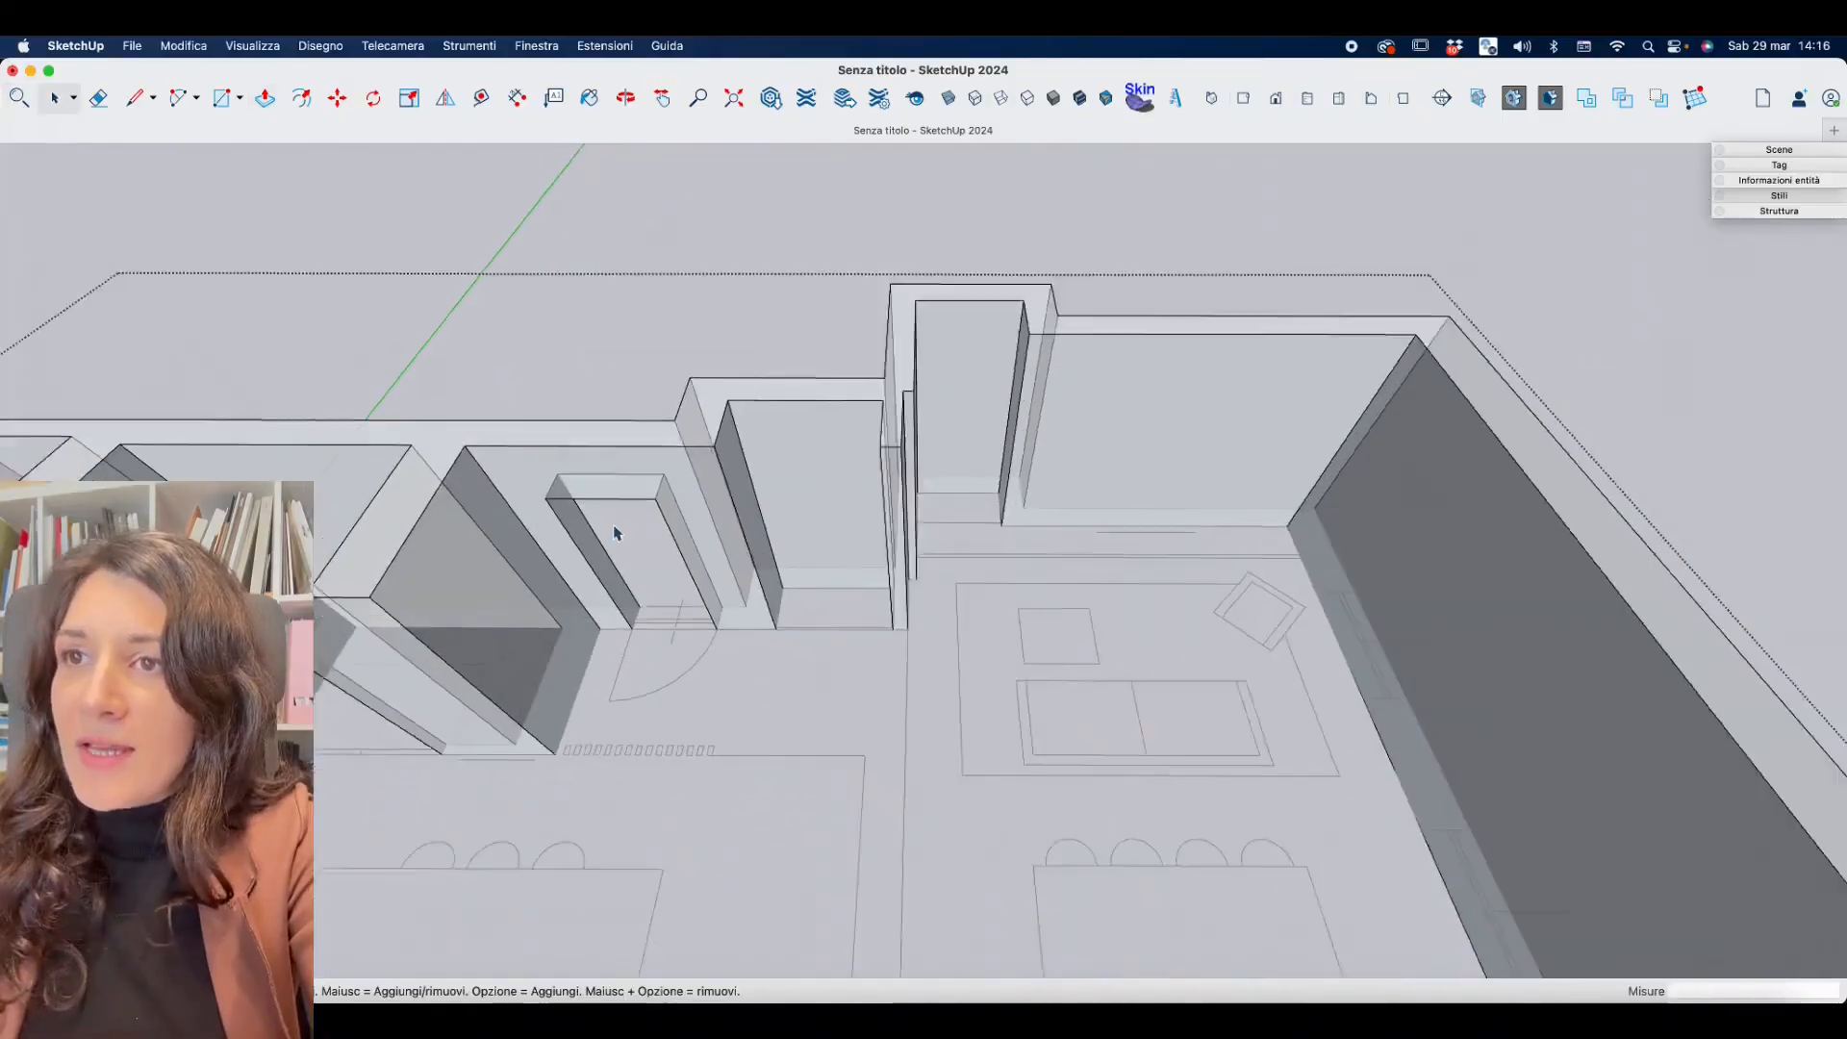
Outline the interior door 210 cm high on the wall at its plan symbol and push the opening through.
middle_drag(619, 532, 1833, 690)
scroll(1106, 444, up, 10)
middle_drag(923, 774, 1081, 788)
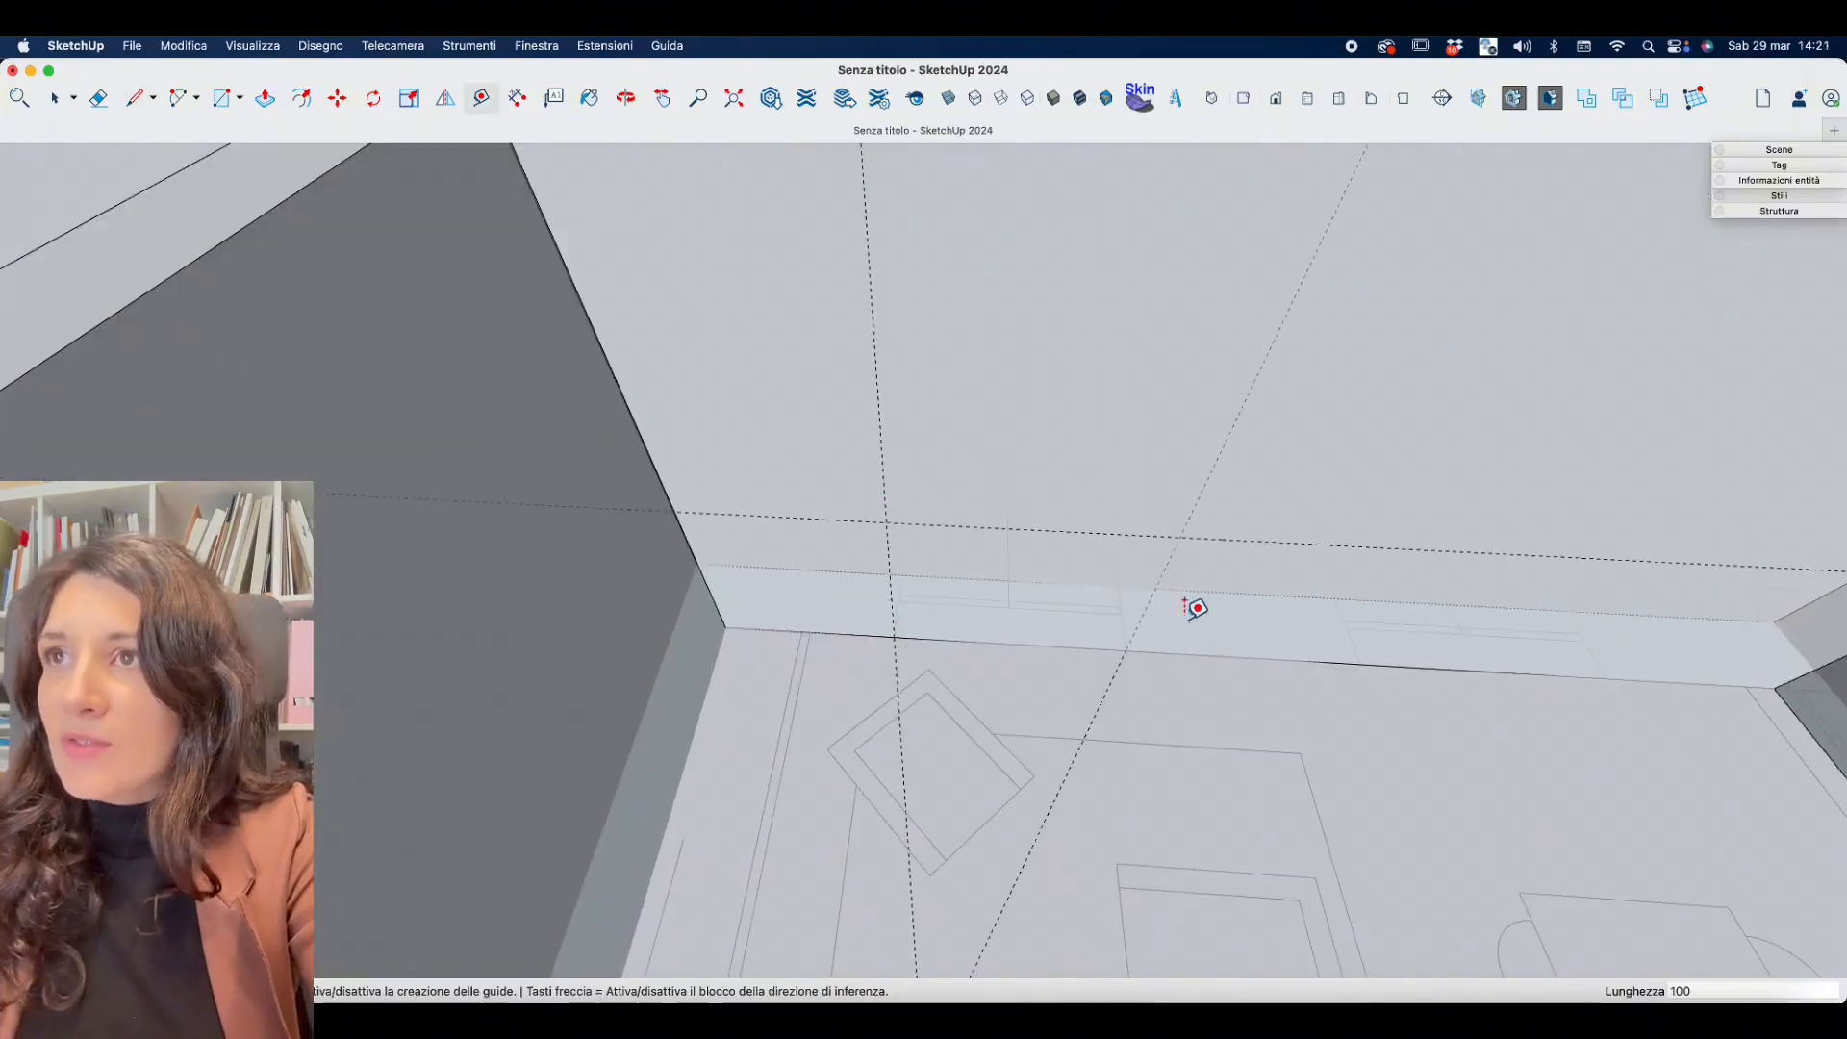
middle_drag(995, 631, 1381, 622)
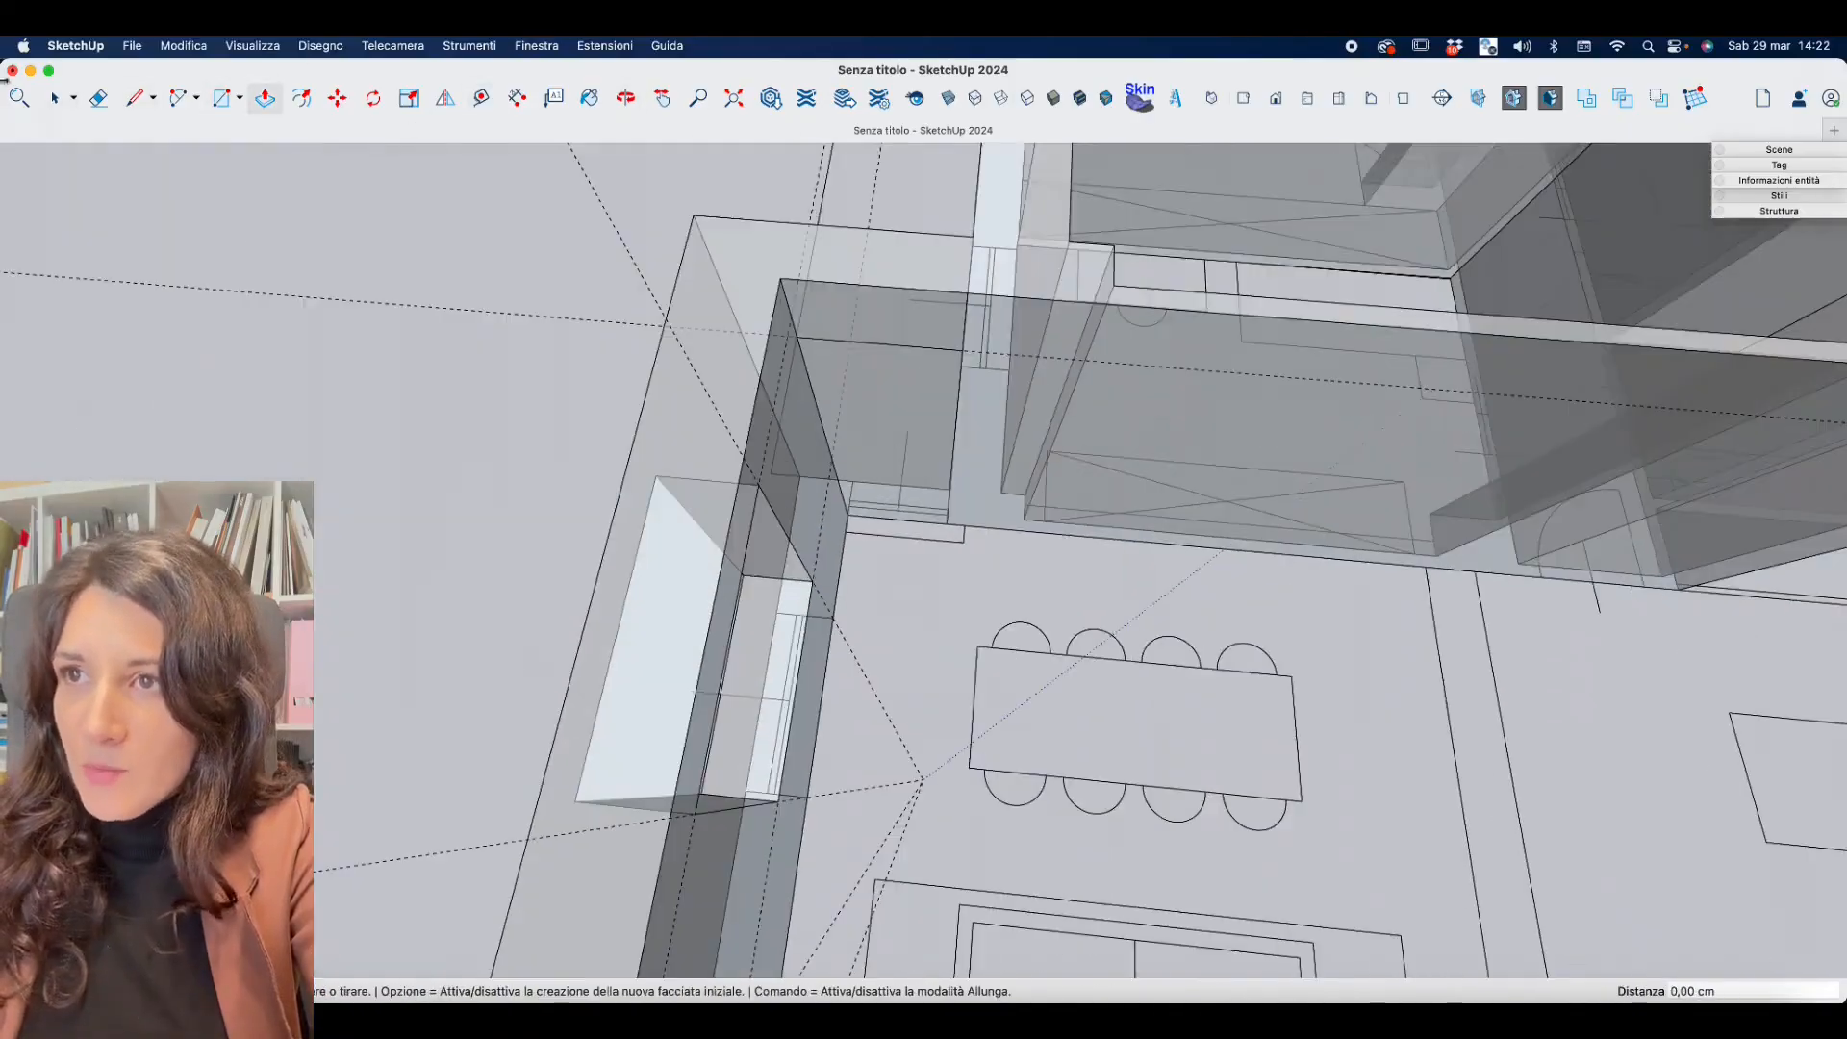
key(space)
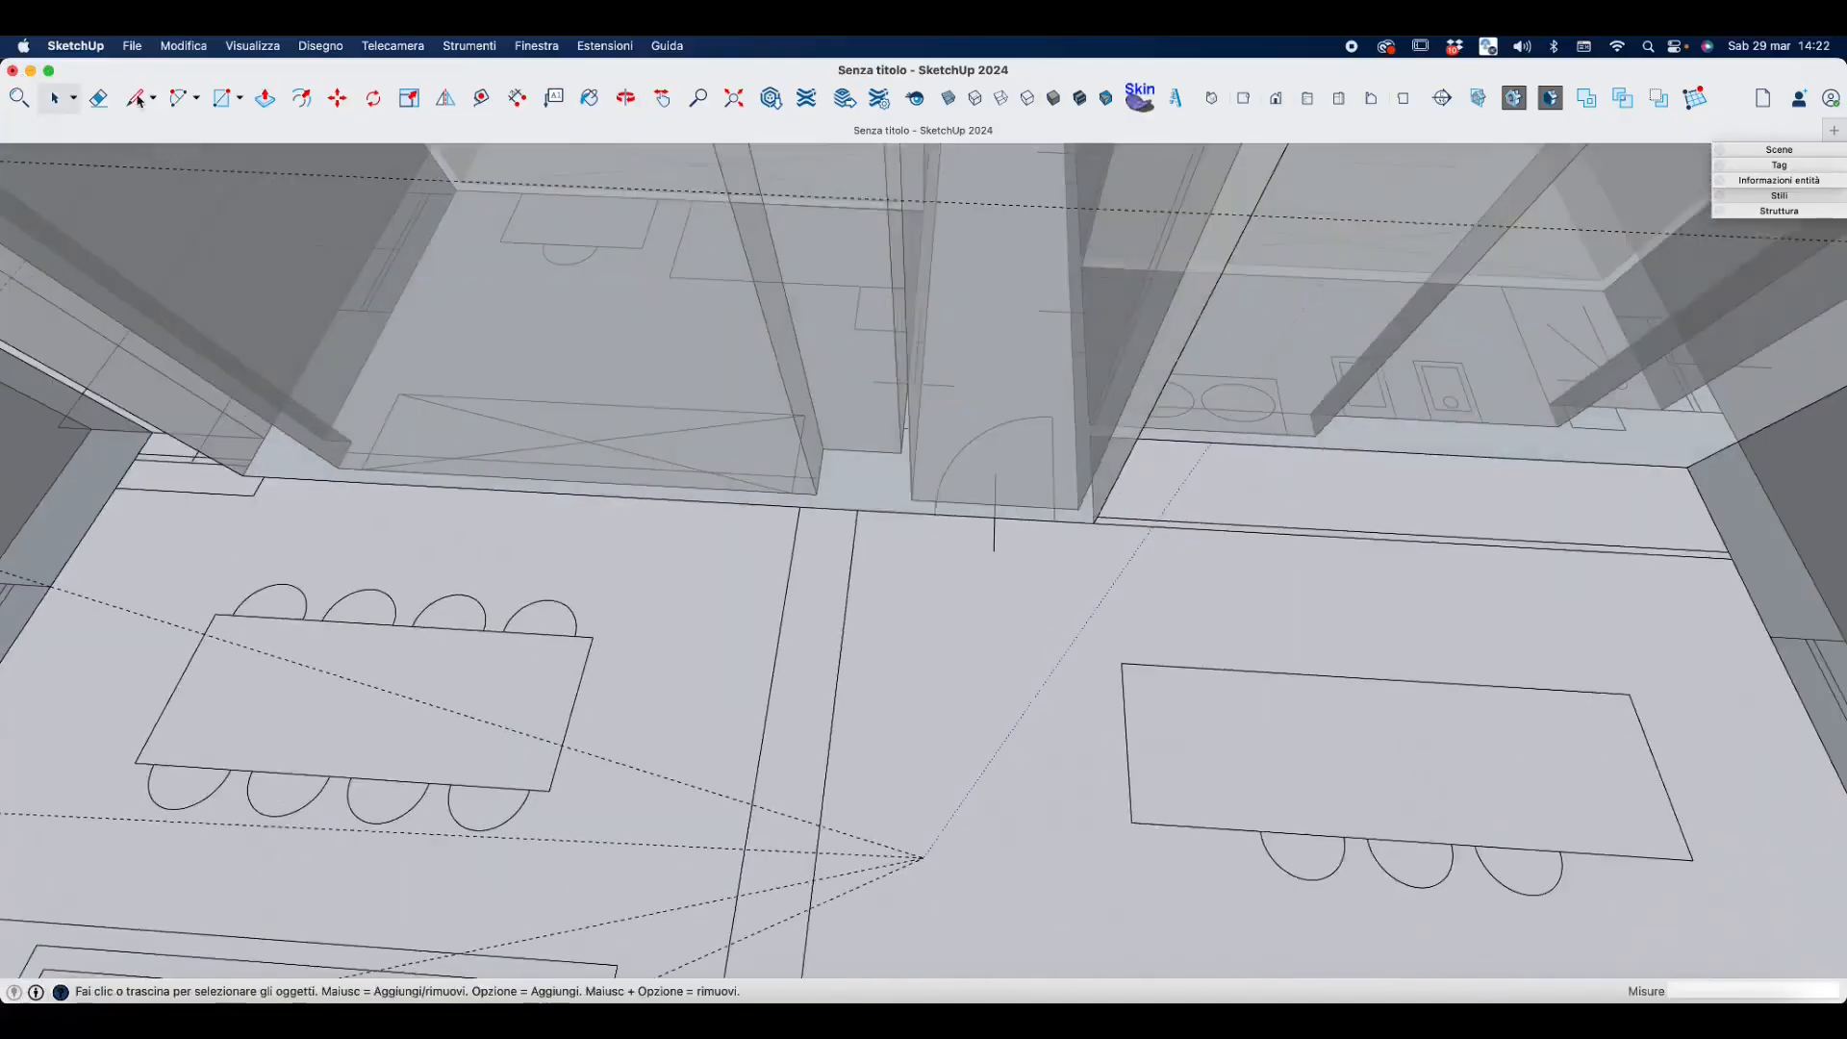
key(l)
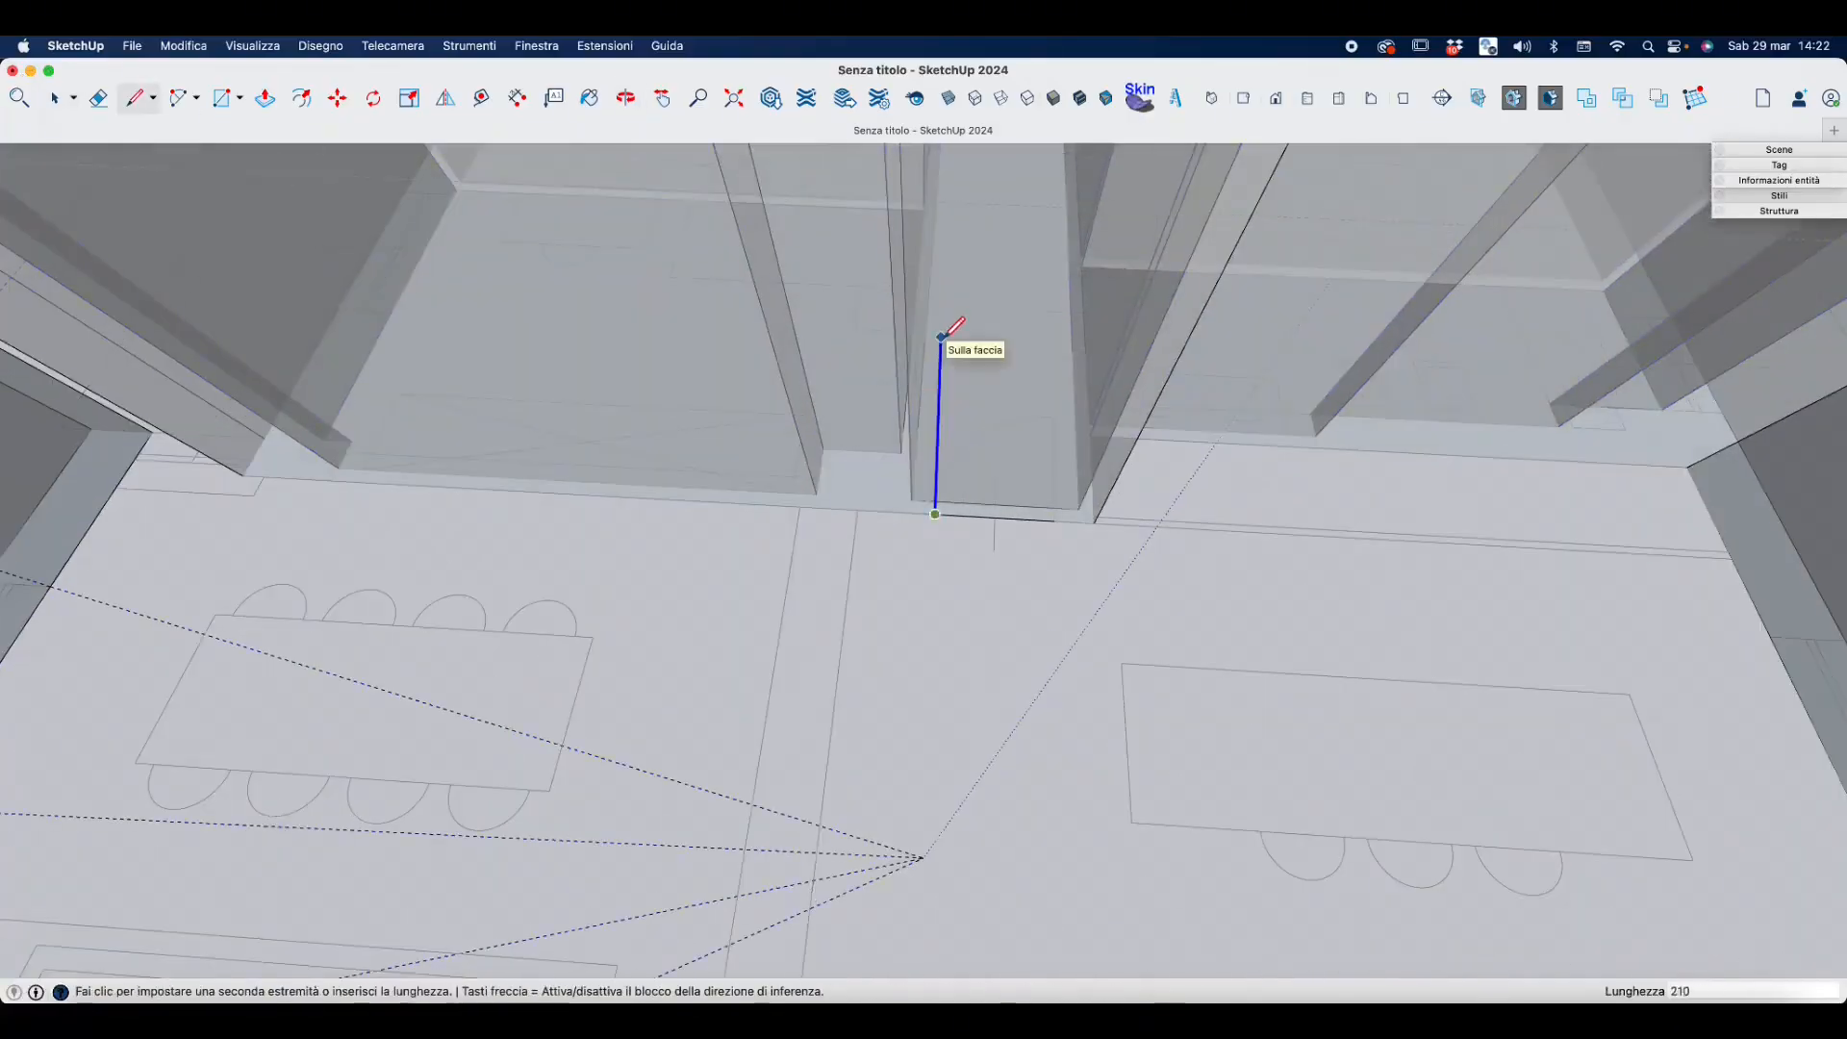
key(Return)
key(p)
Outline the French door on the outer wall with lines 235 cm high, matching its width in the plan.
middle_drag(689, 553, 1042, 561)
key(l)
click(873, 451)
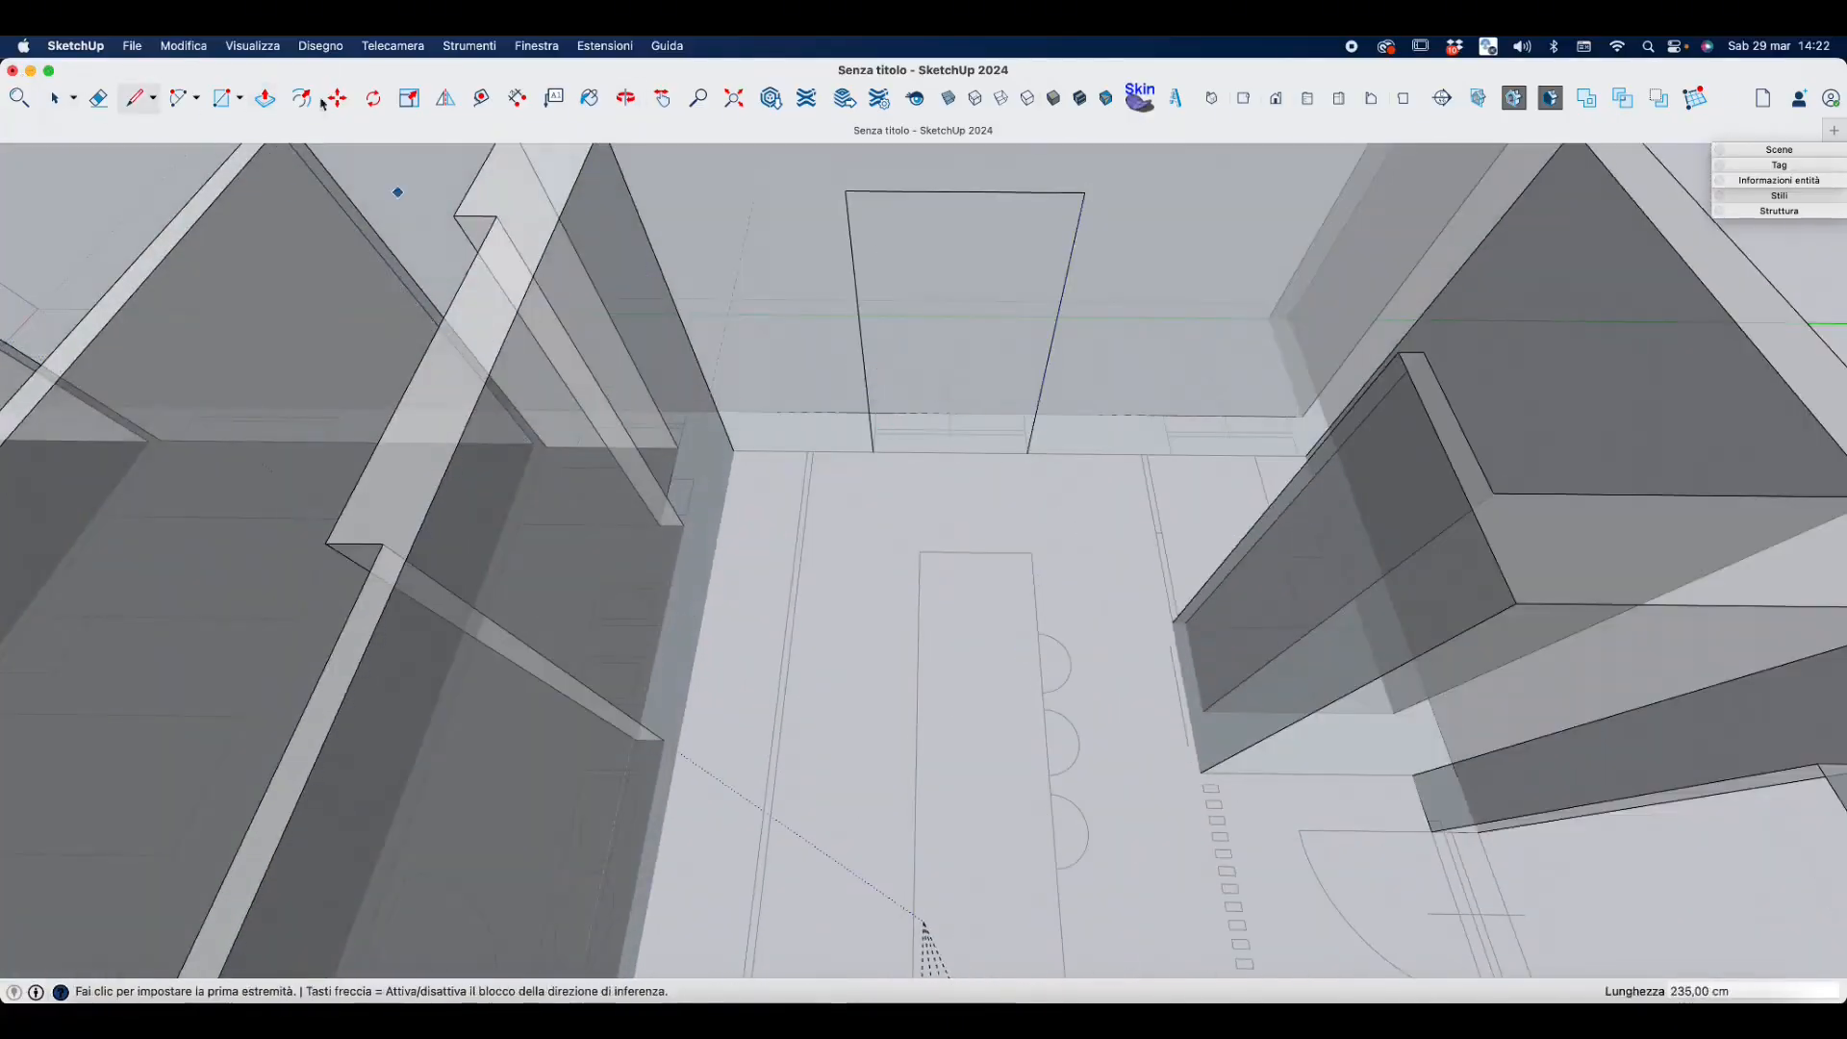
click(57, 101)
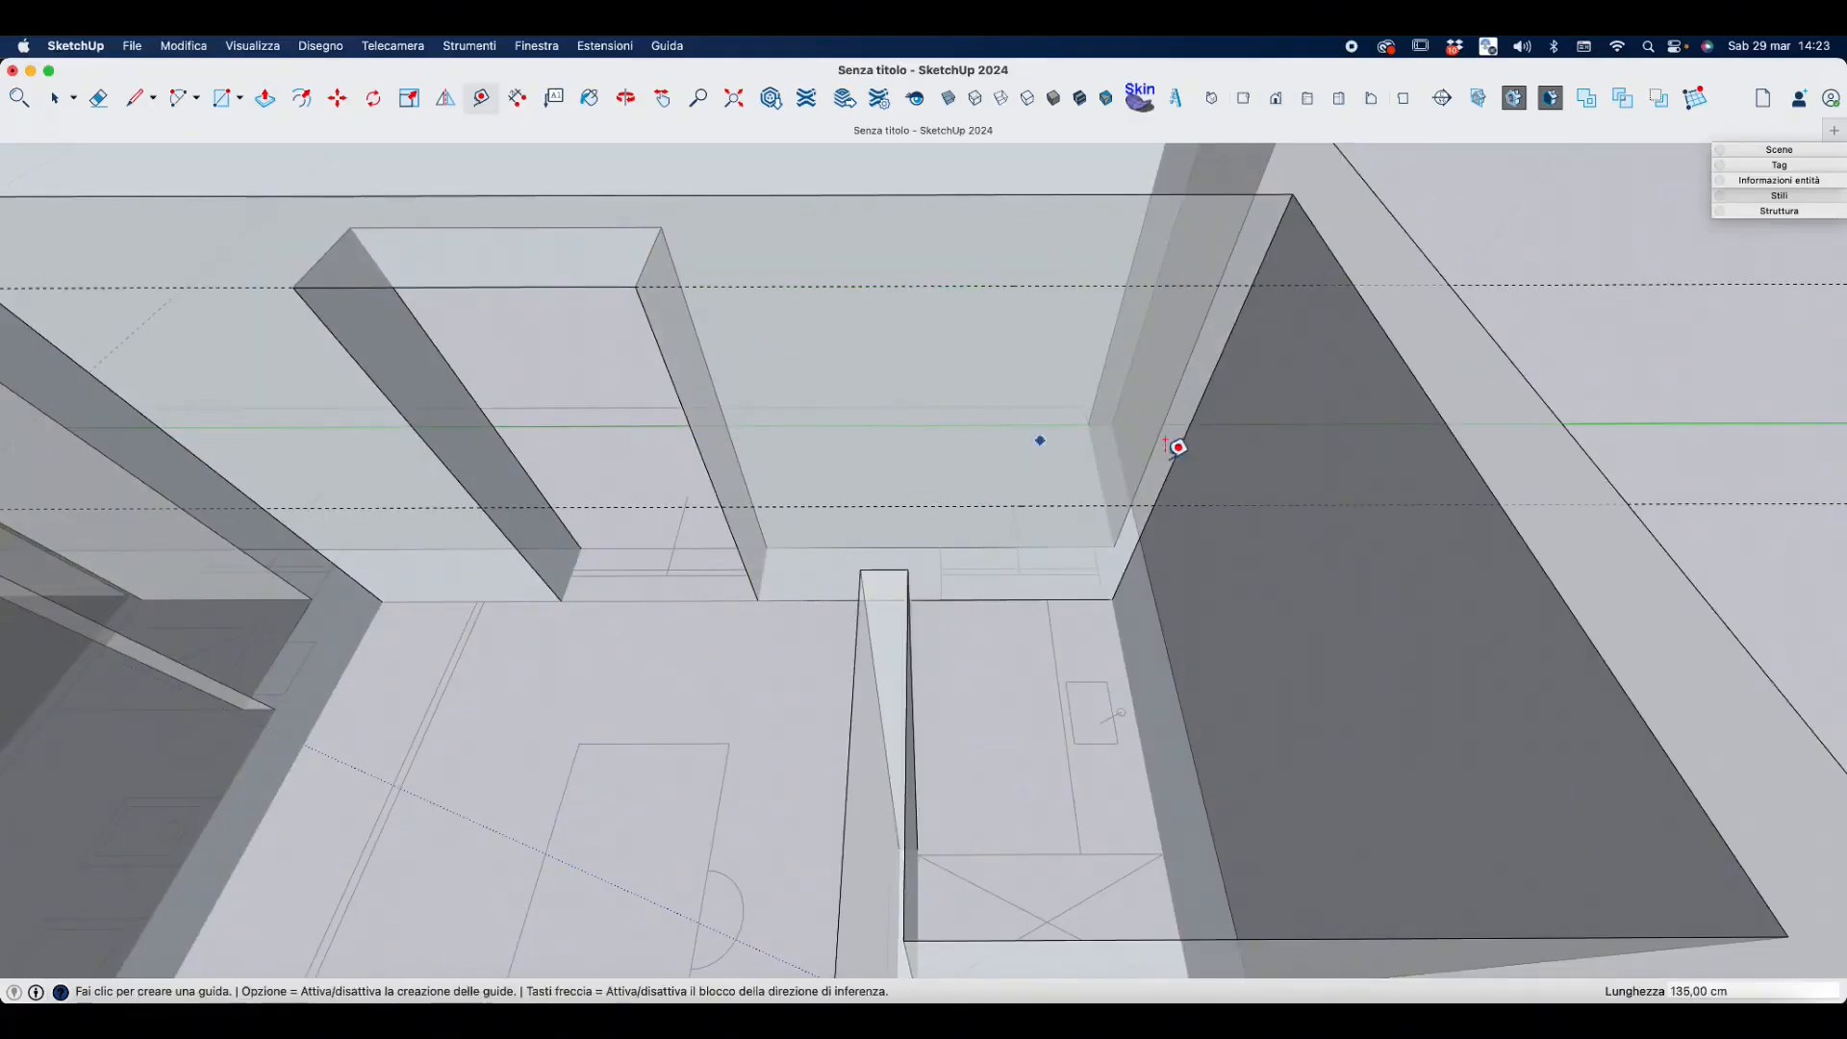
key(space)
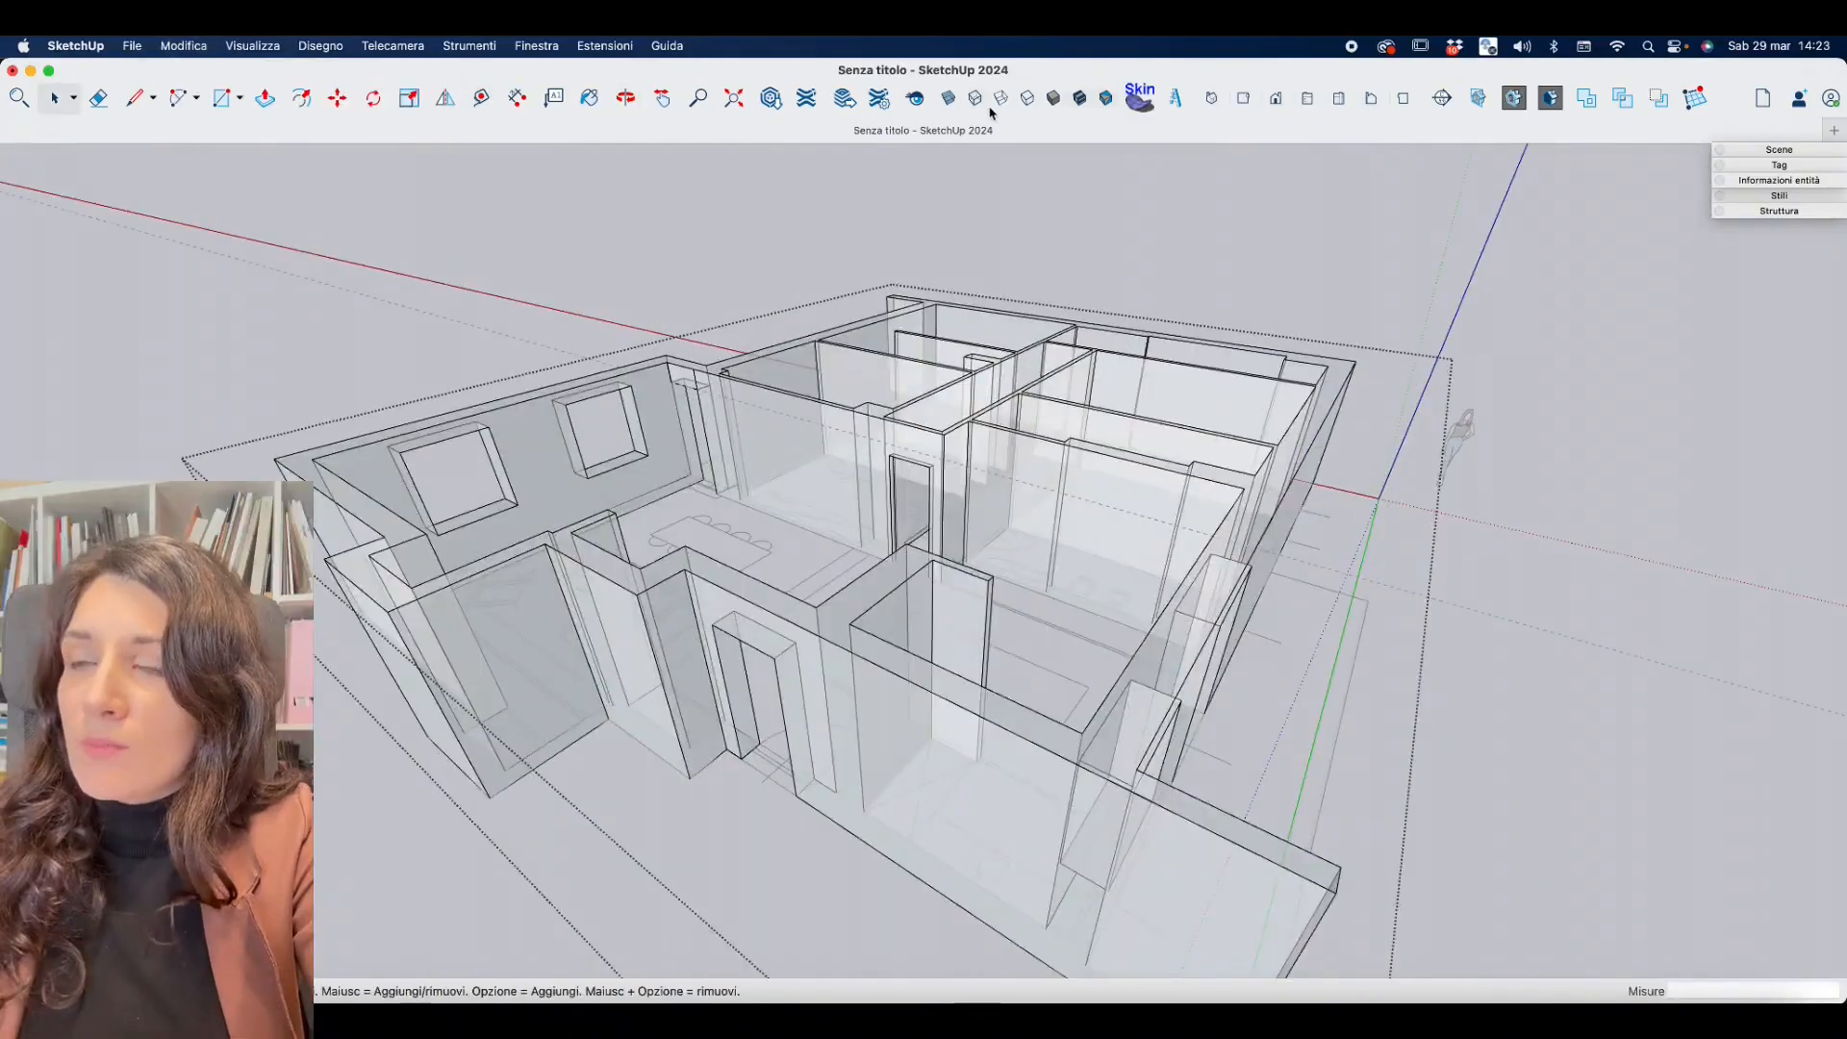
Turn off the X-ray display and close the wall group, returning to the room with the French door opening.
click(948, 99)
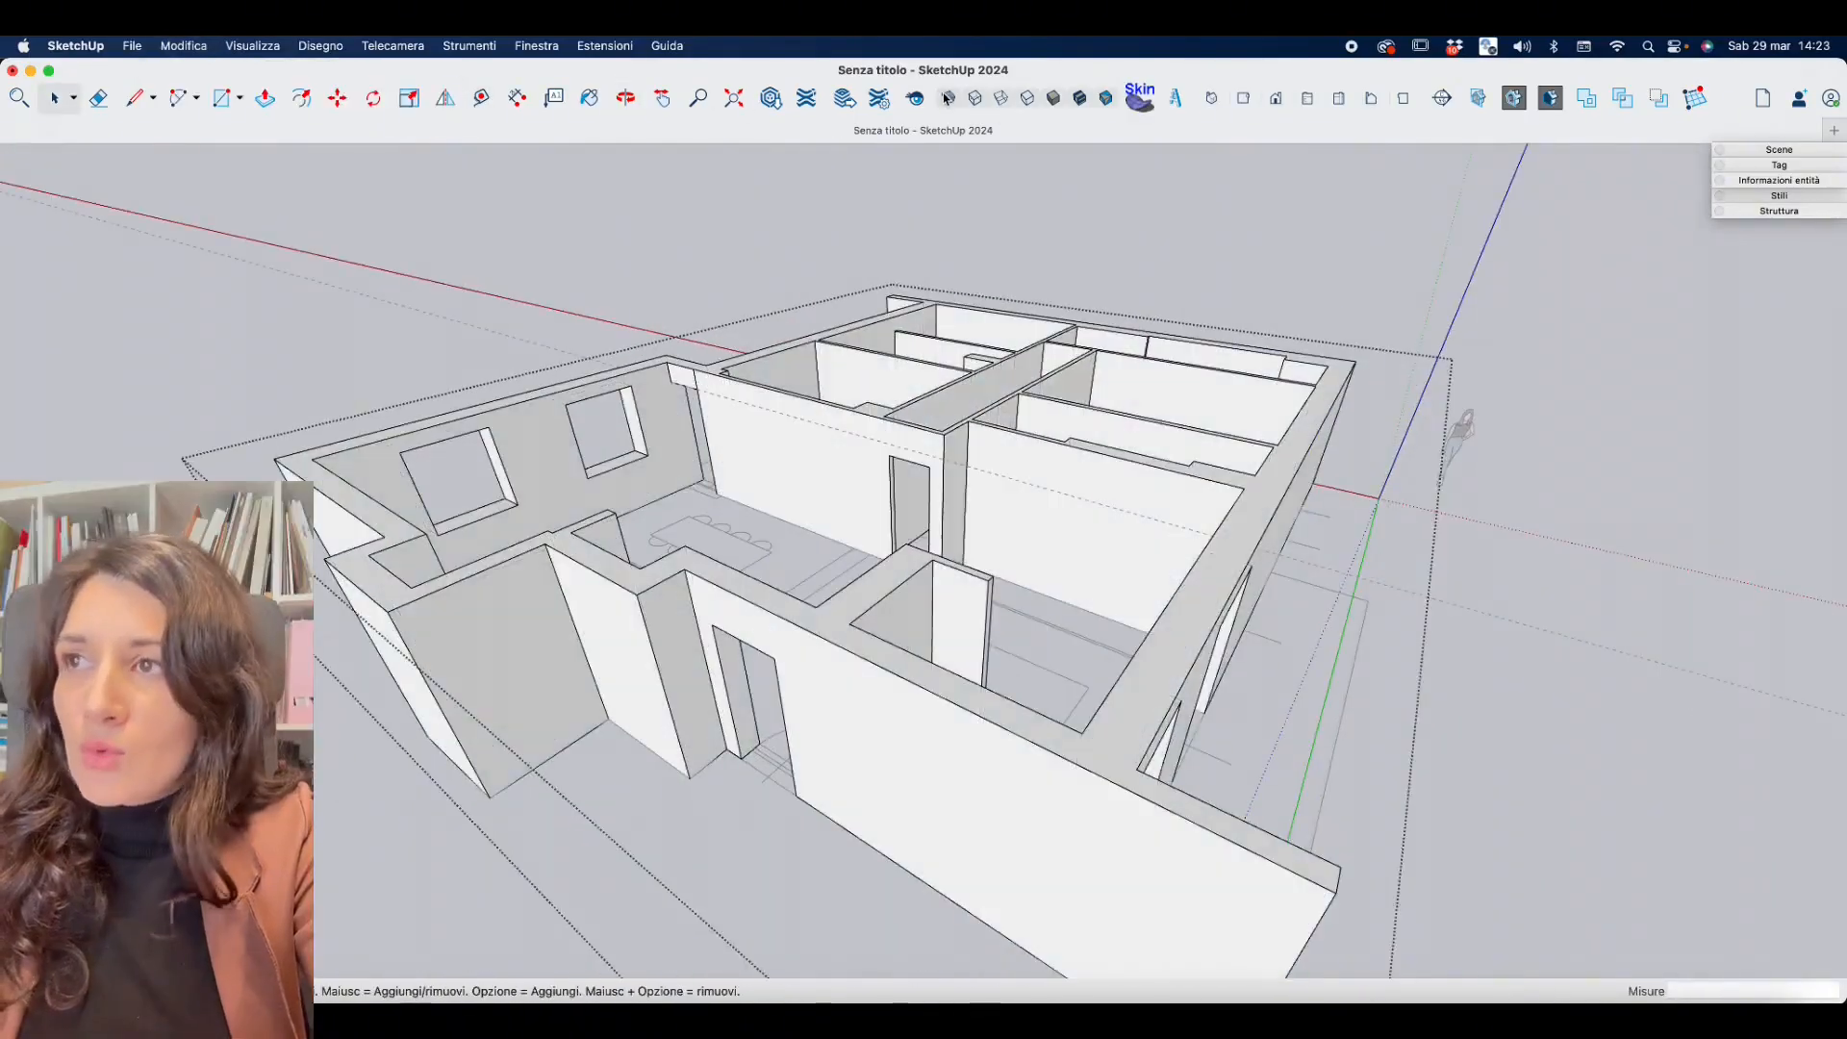
middle_drag(922, 517, 497, 433)
key(Escape)
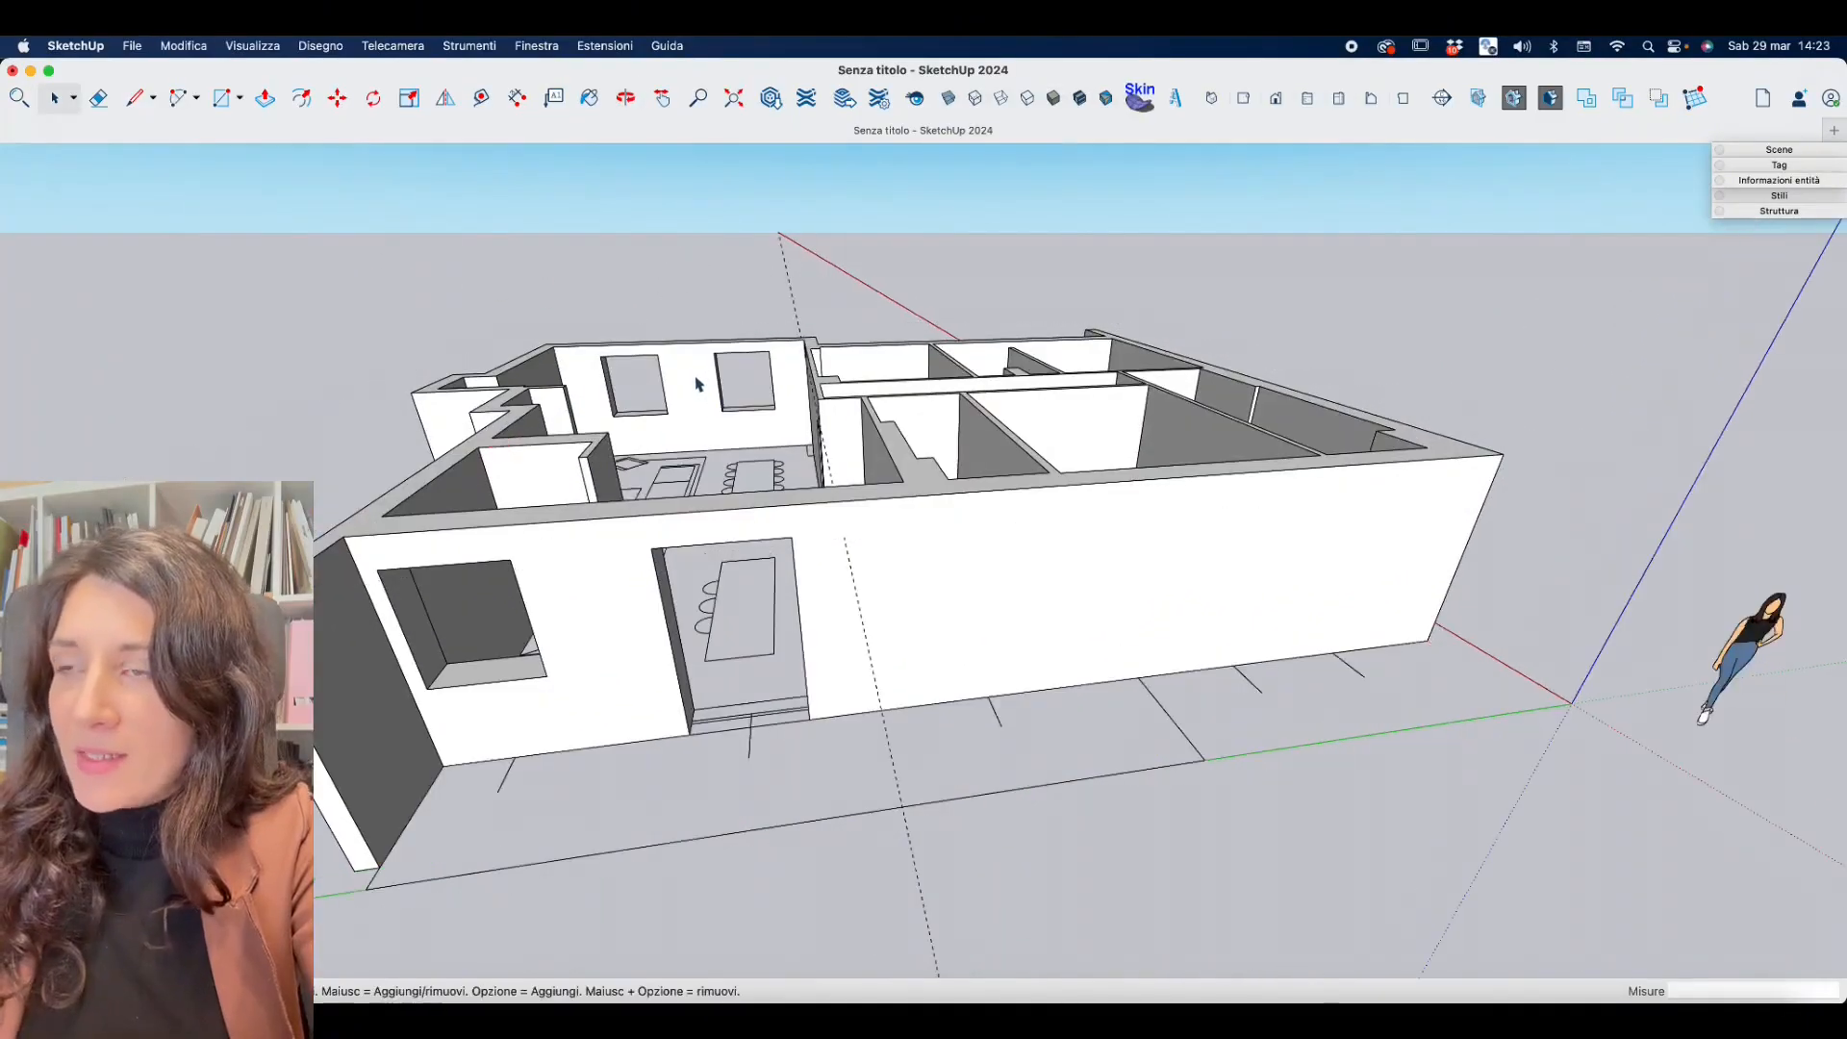
scroll(784, 426, down, 2)
click(618, 577)
scroll(1319, 589, up, 10)
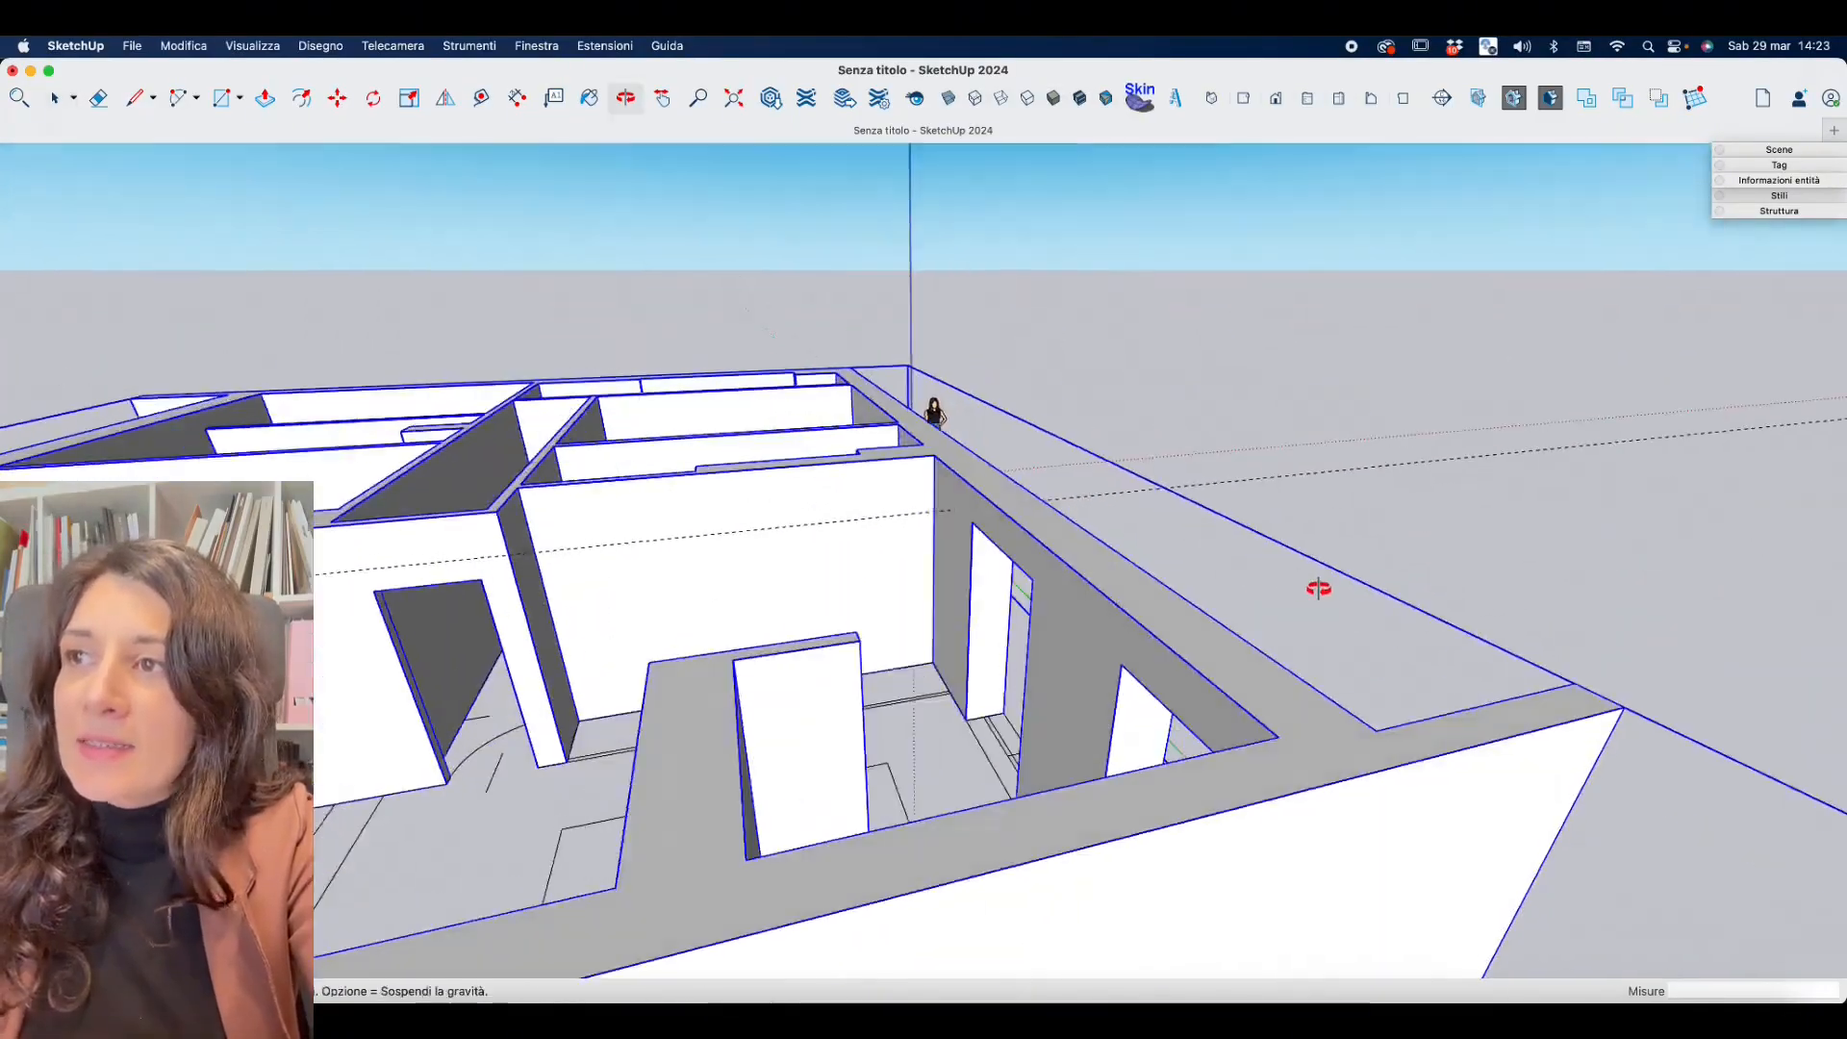
click(1364, 439)
middle_drag(889, 662, 1057, 541)
Draw a 235 x 135 cm rectangle over the French door opening and offset its edges 5 cm inward.
click(216, 99)
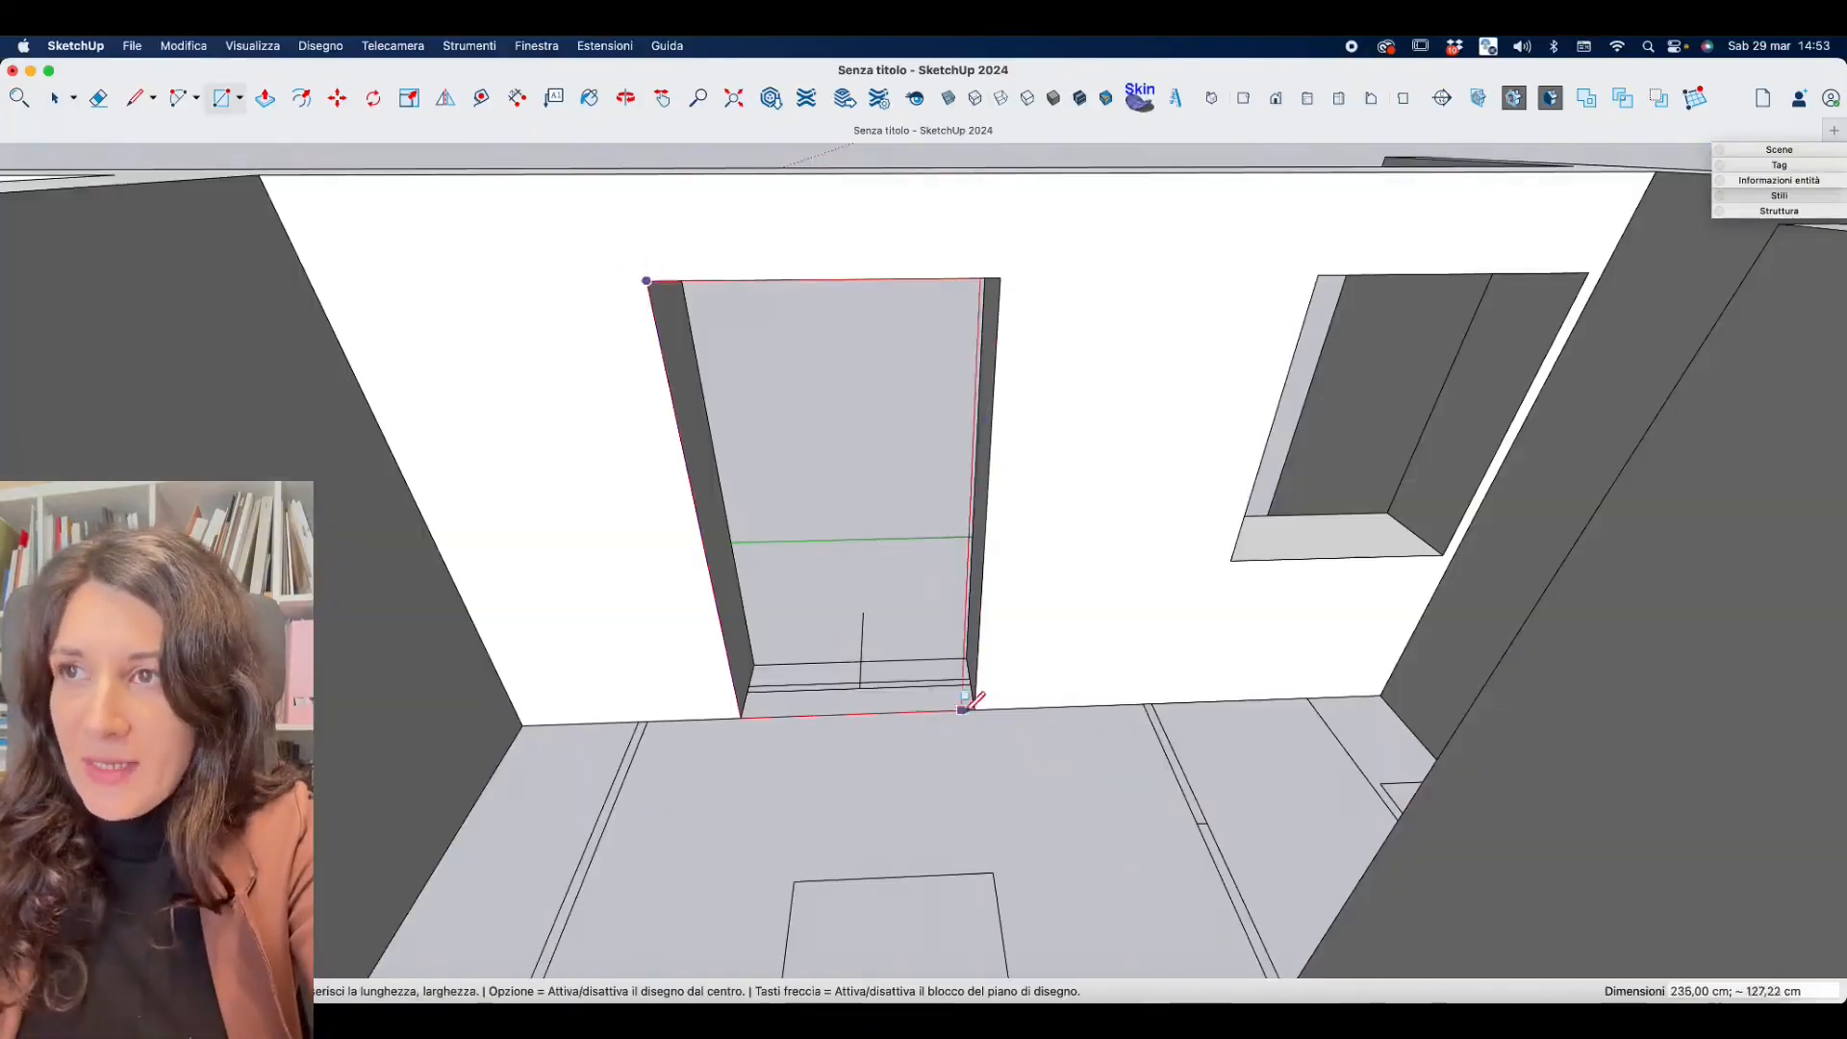
click(963, 709)
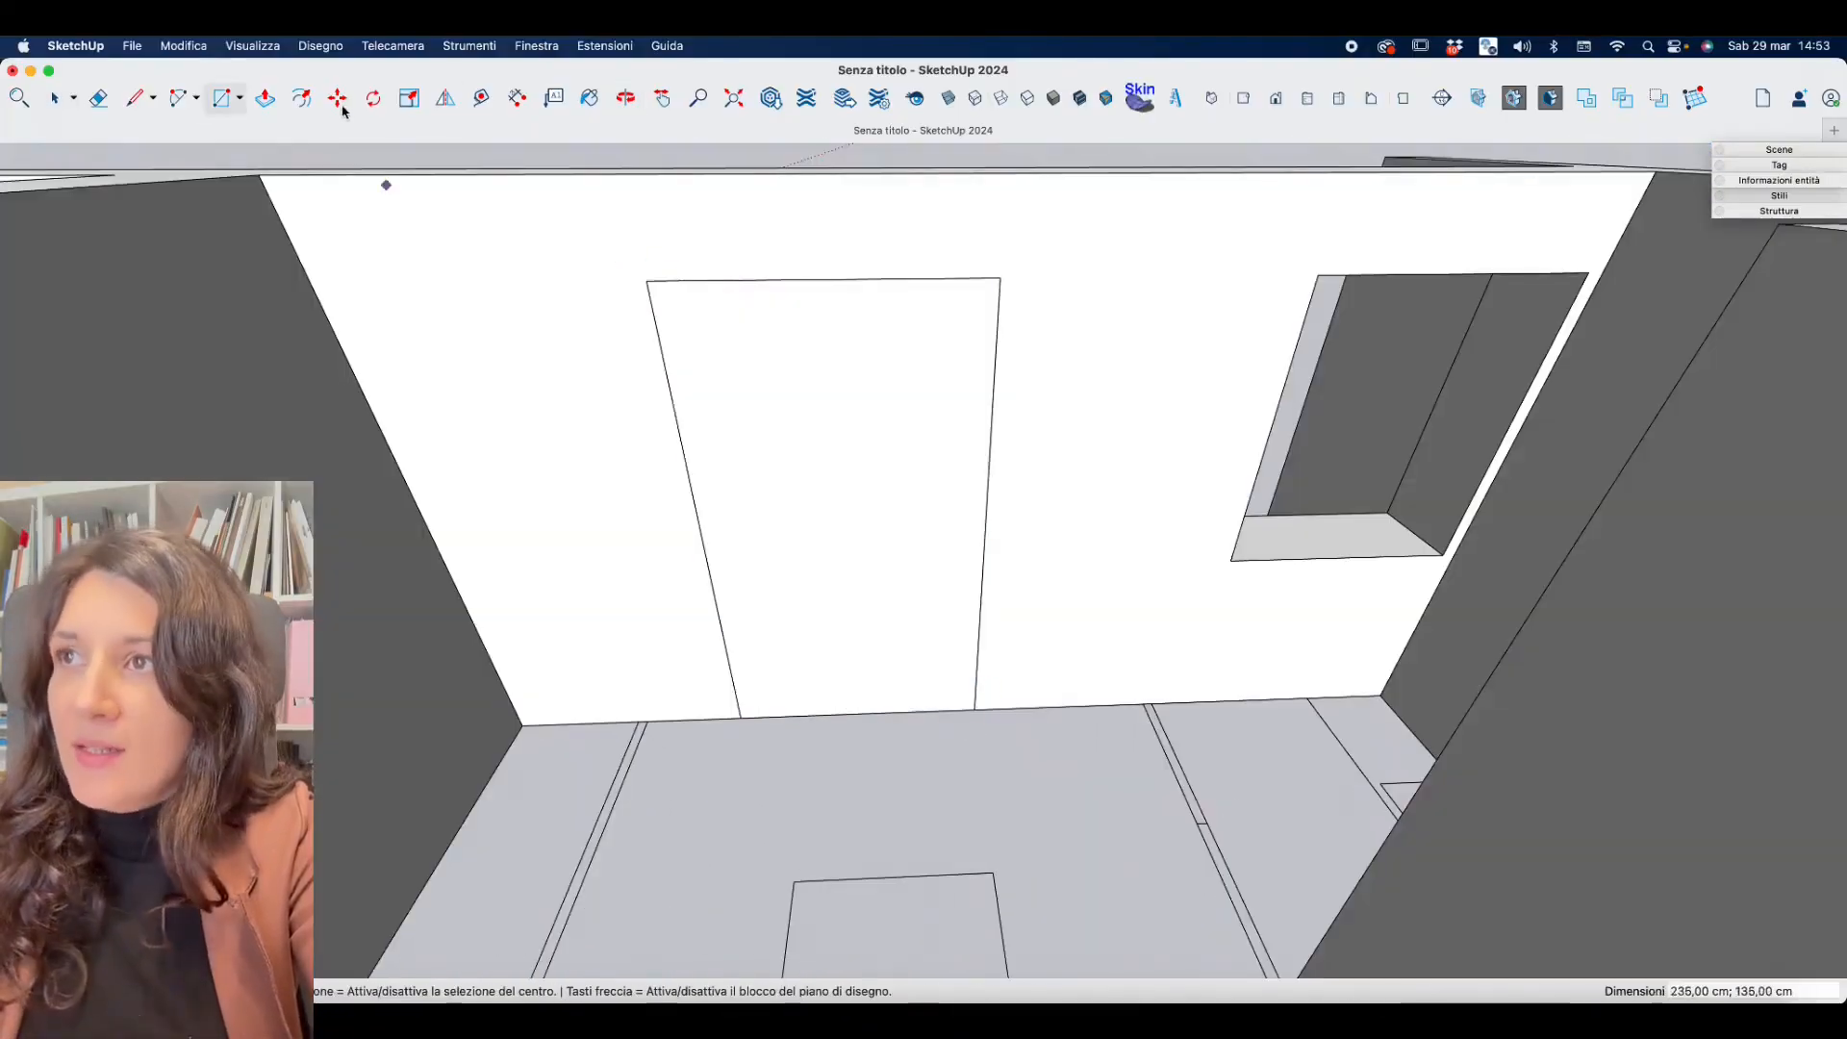
key(f)
click(794, 281)
text(5)
key(Return)
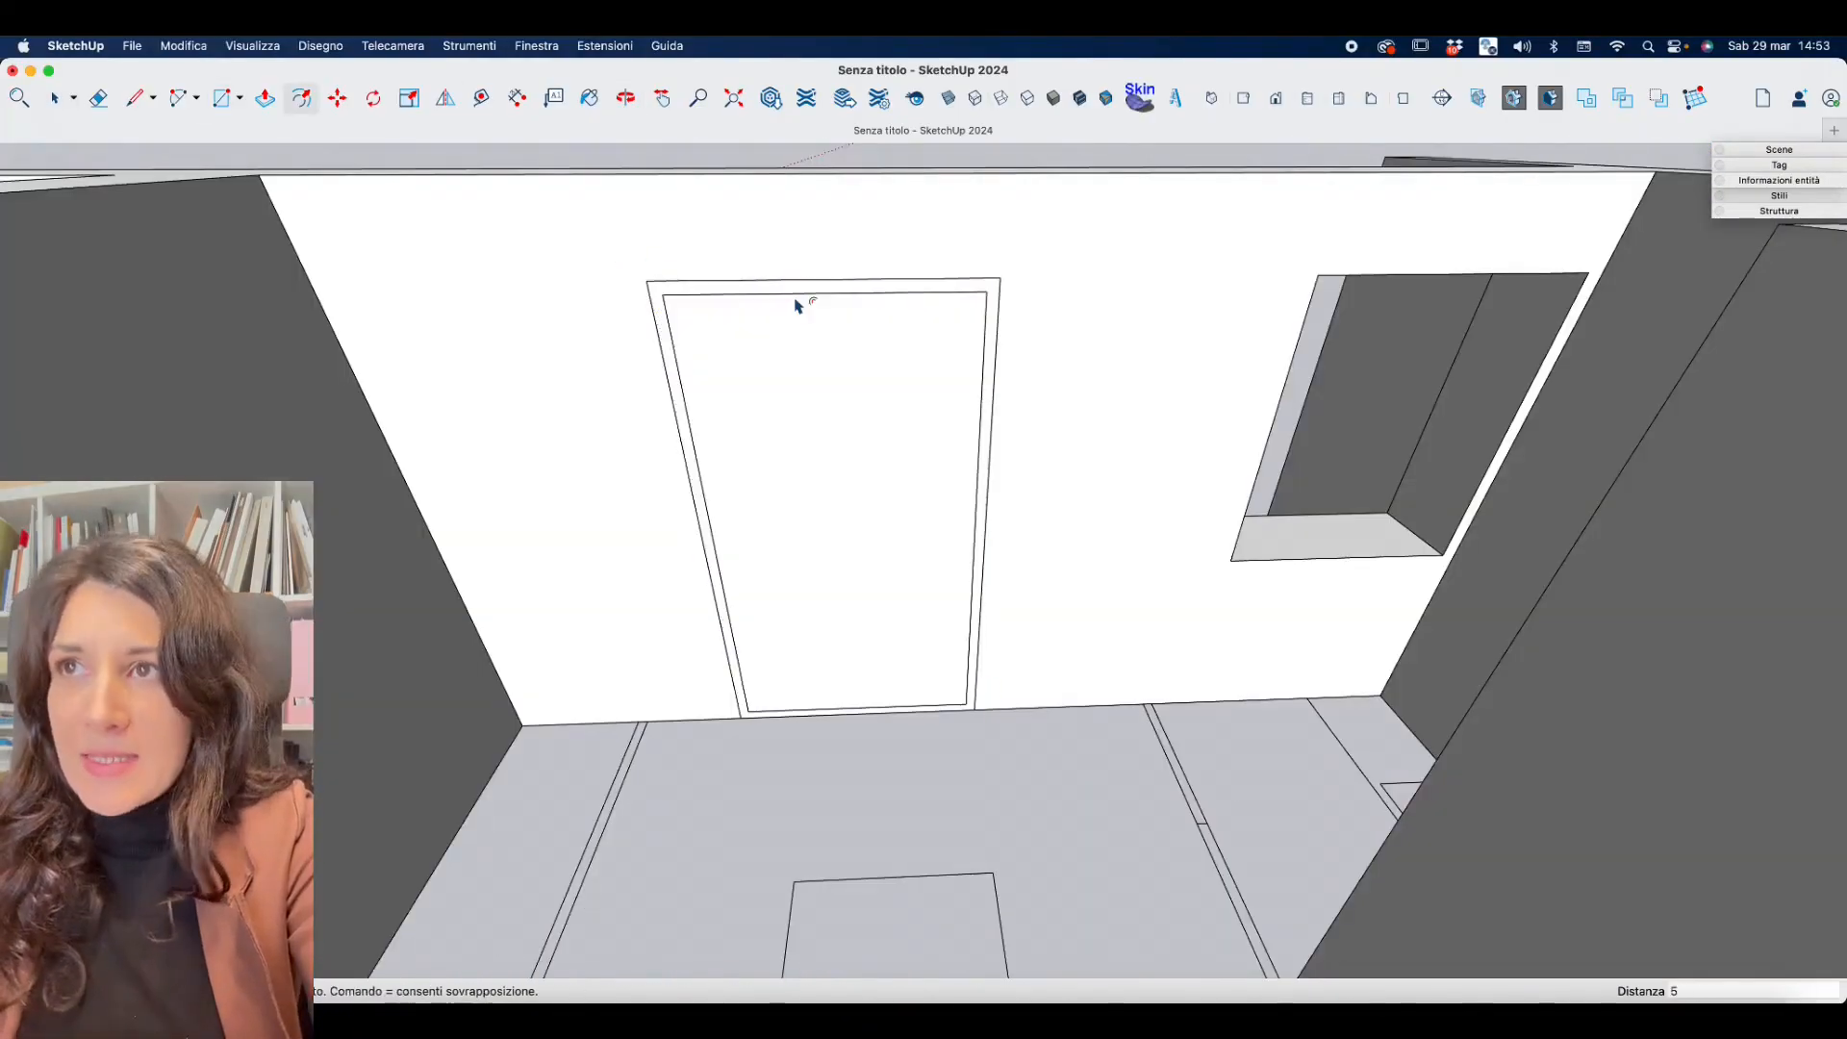
Delete the inner face of the offset rectangle and extrude the remaining frame border 5 cm.
click(731, 438)
key(Delete)
key(p)
scroll(716, 291, up, 4)
click(710, 299)
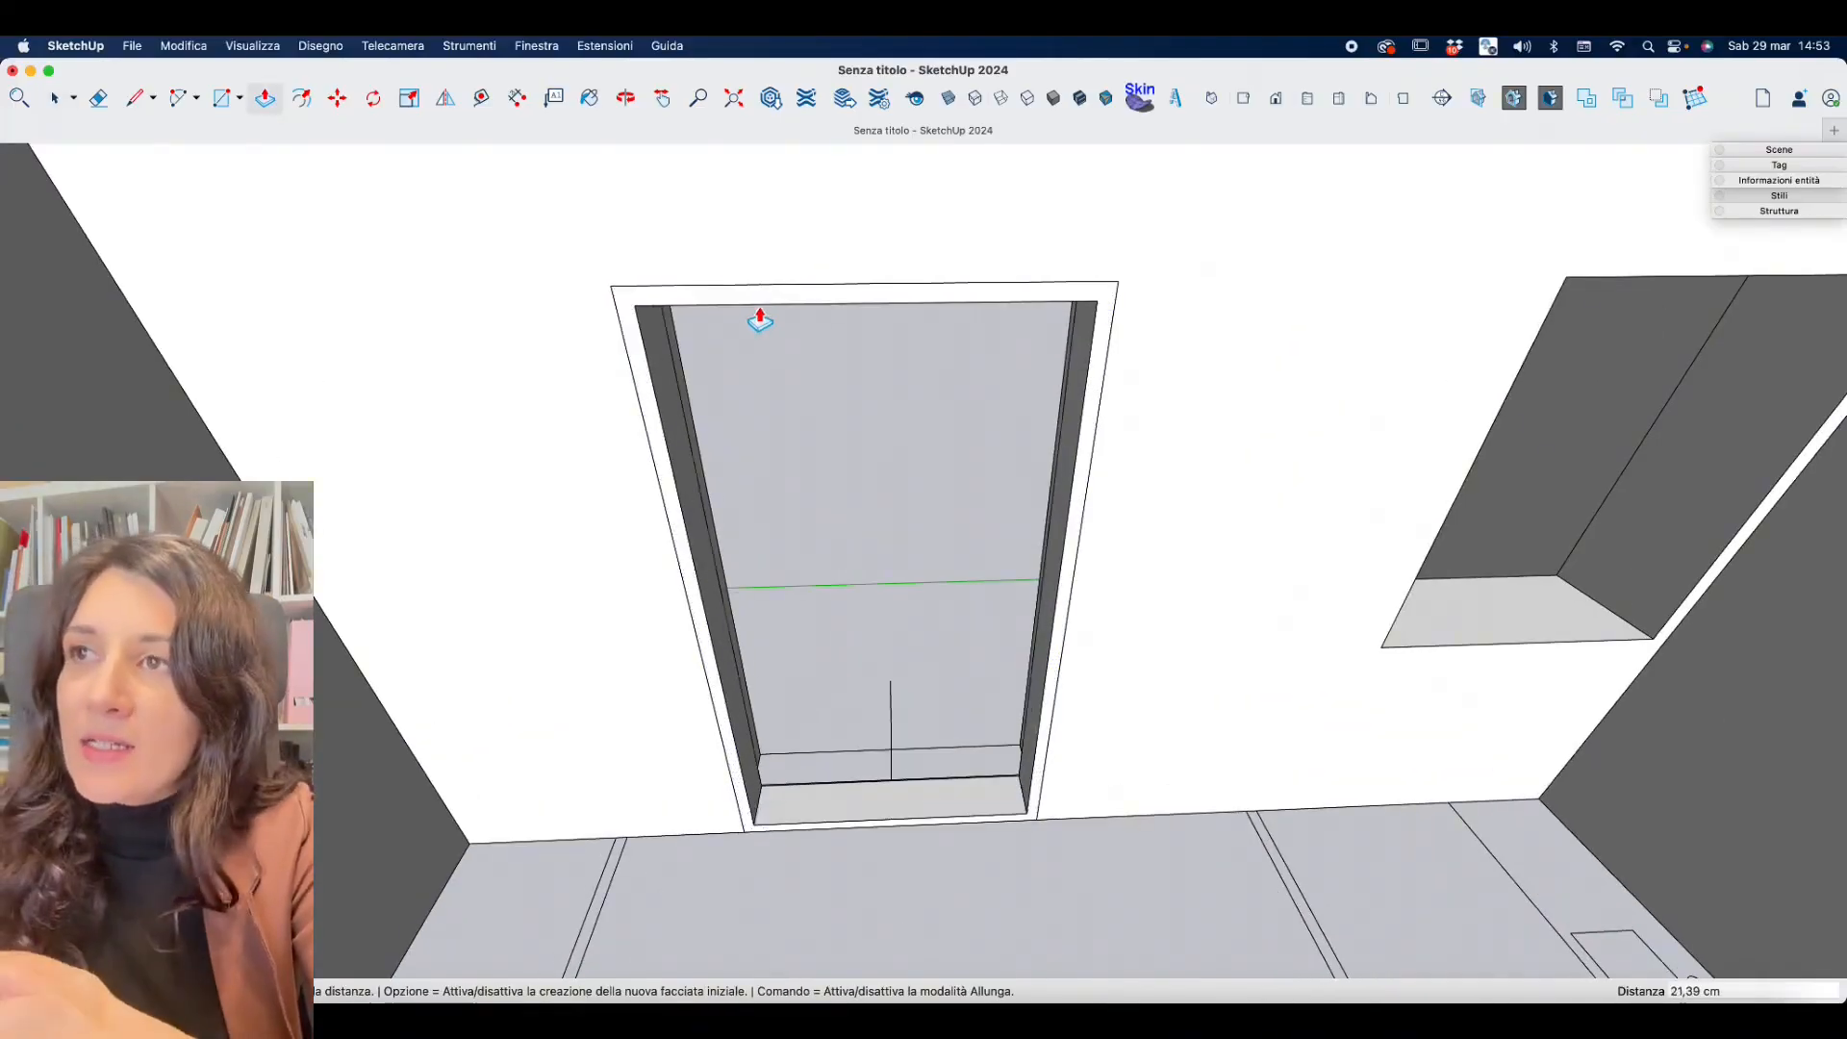
text(5)
key(Return)
Select the whole outer frame of the French door and make it a group.
triple_click(654, 296)
right_click(654, 296)
click(720, 457)
Draw a rectangle filling the inside of the outer frame and offset its edges 5 cm inward.
click(227, 101)
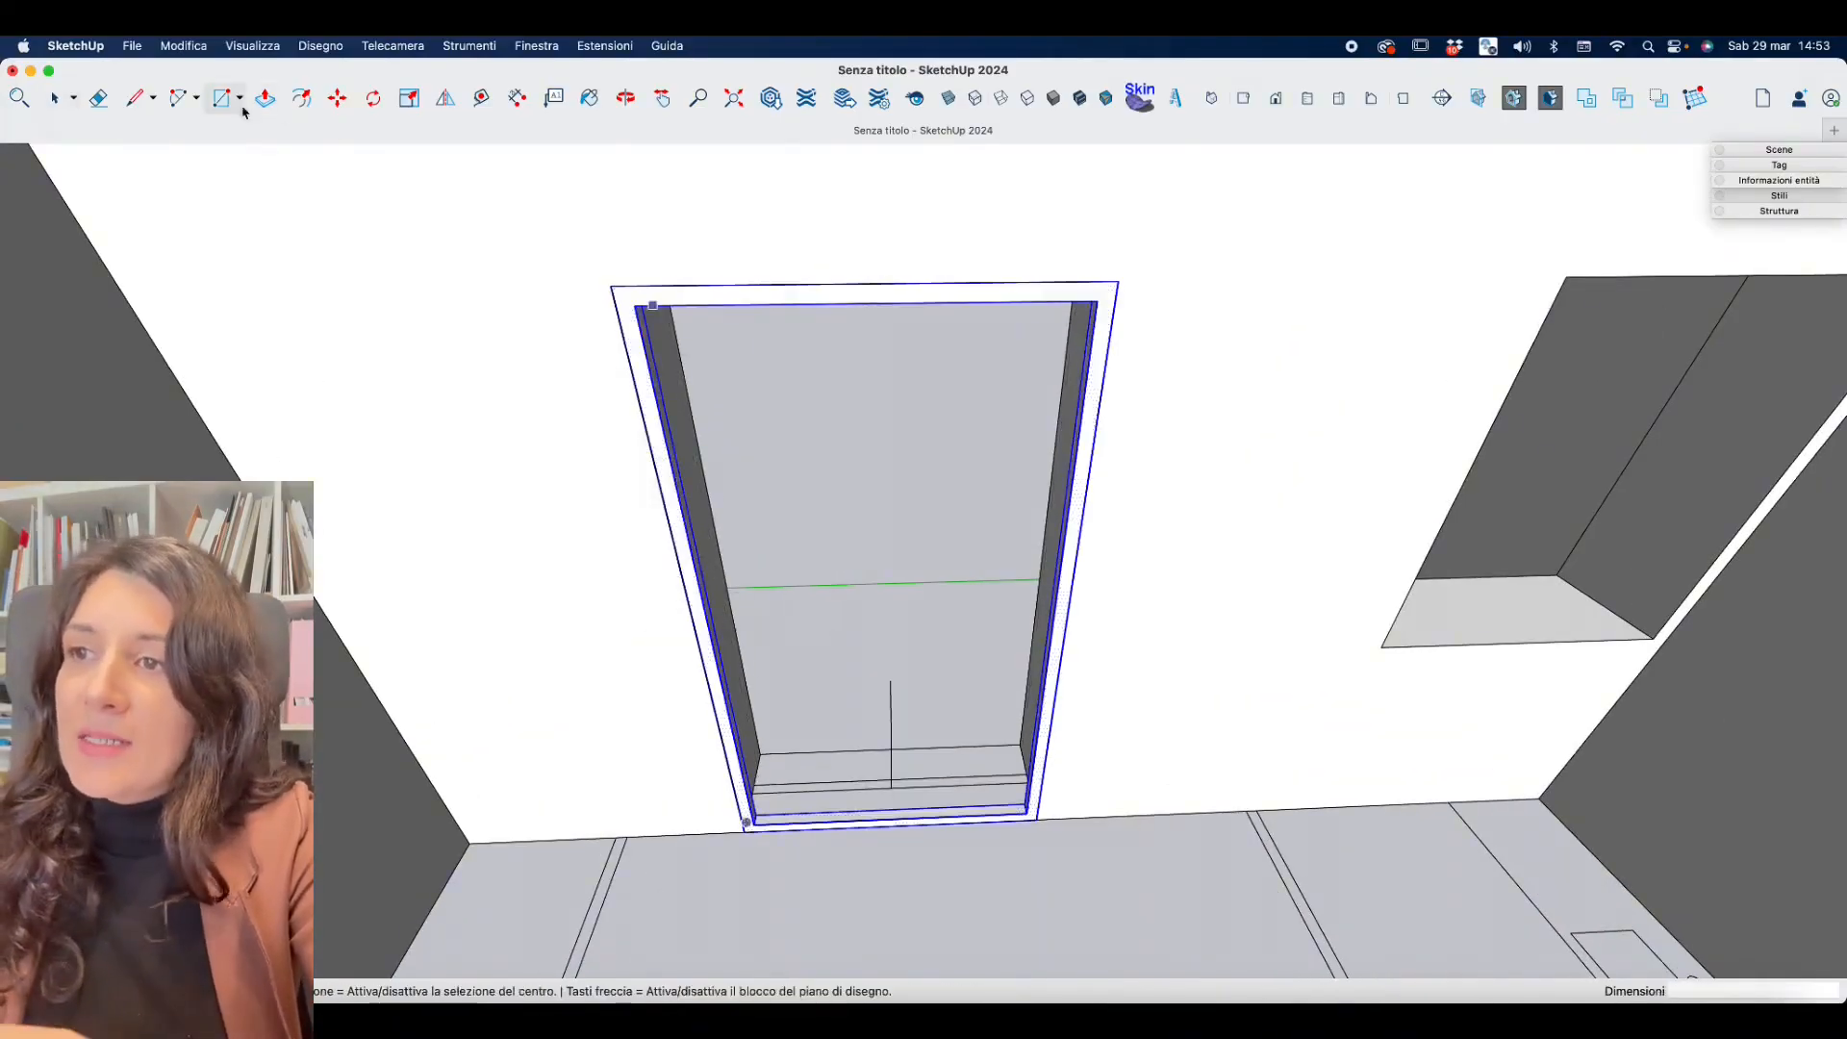
click(1031, 810)
text(f5)
key(Return)
Delete the second rectangle's inner face and extrude its border to form the sash frame.
click(55, 98)
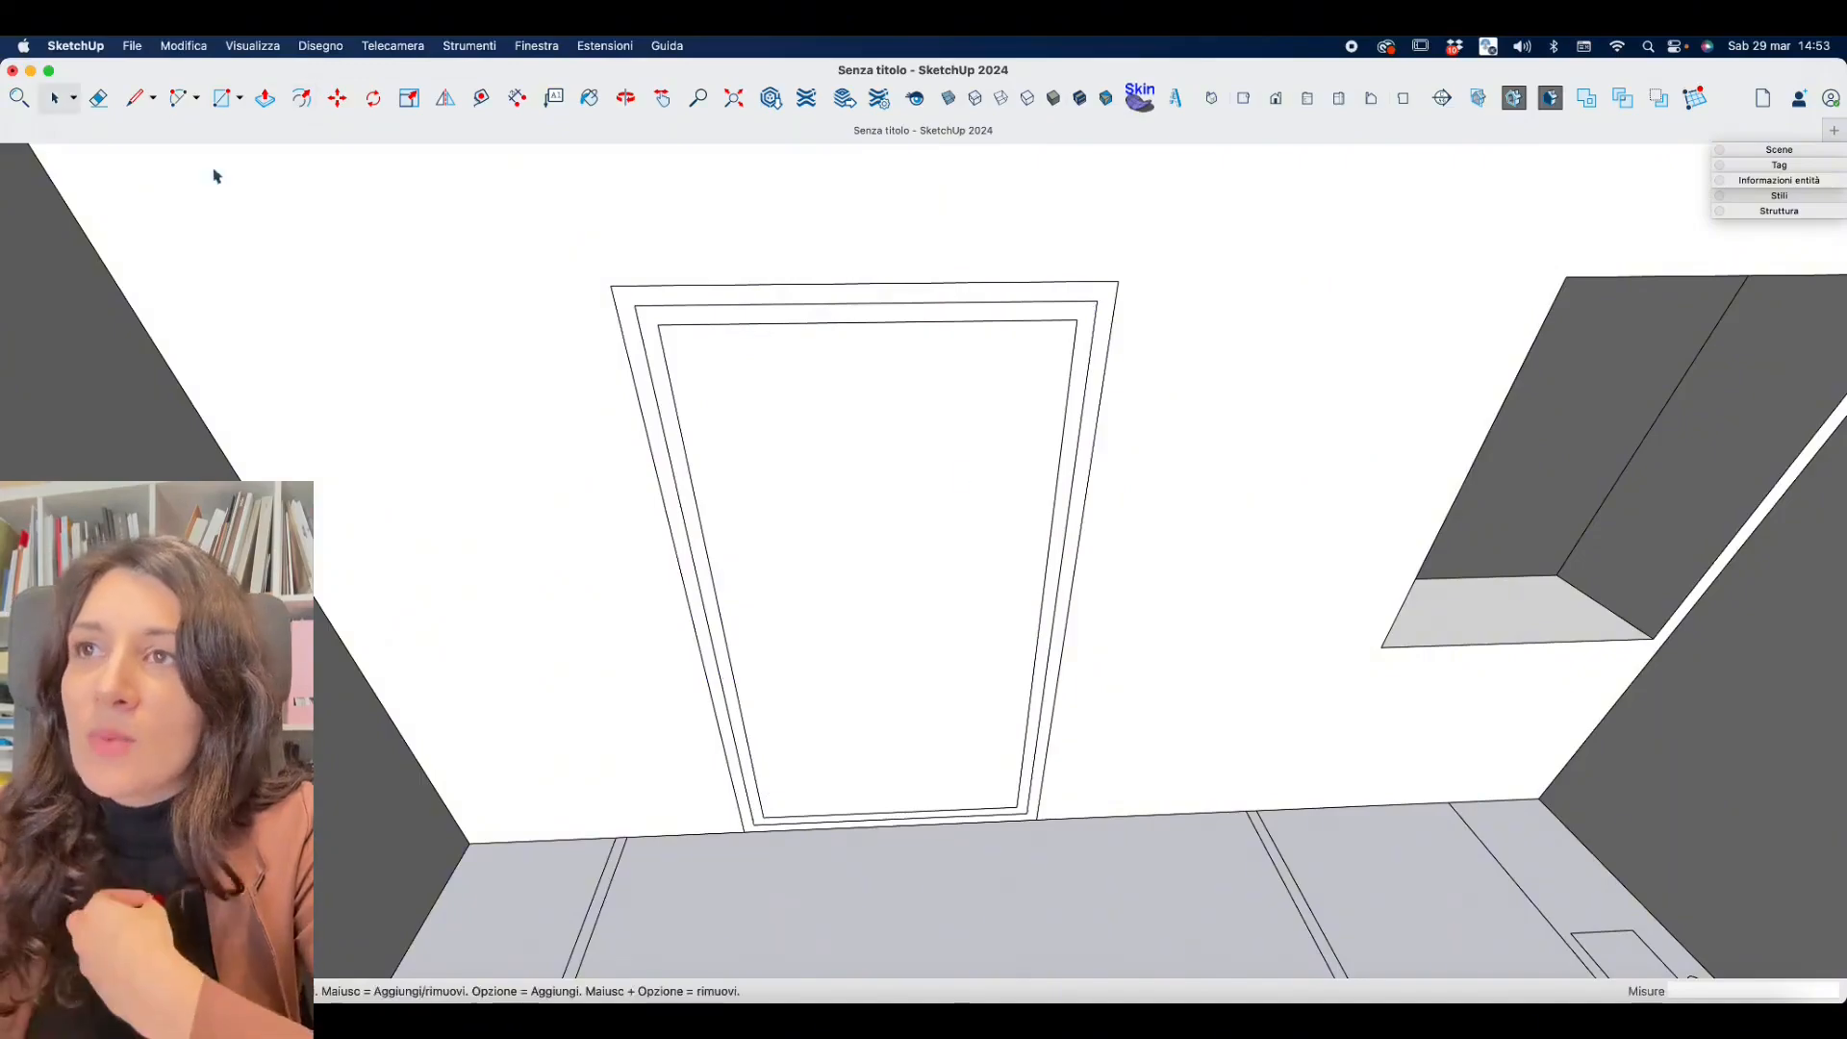
click(731, 404)
key(Delete)
click(265, 98)
scroll(691, 329, up, 3)
click(693, 327)
key(Return)
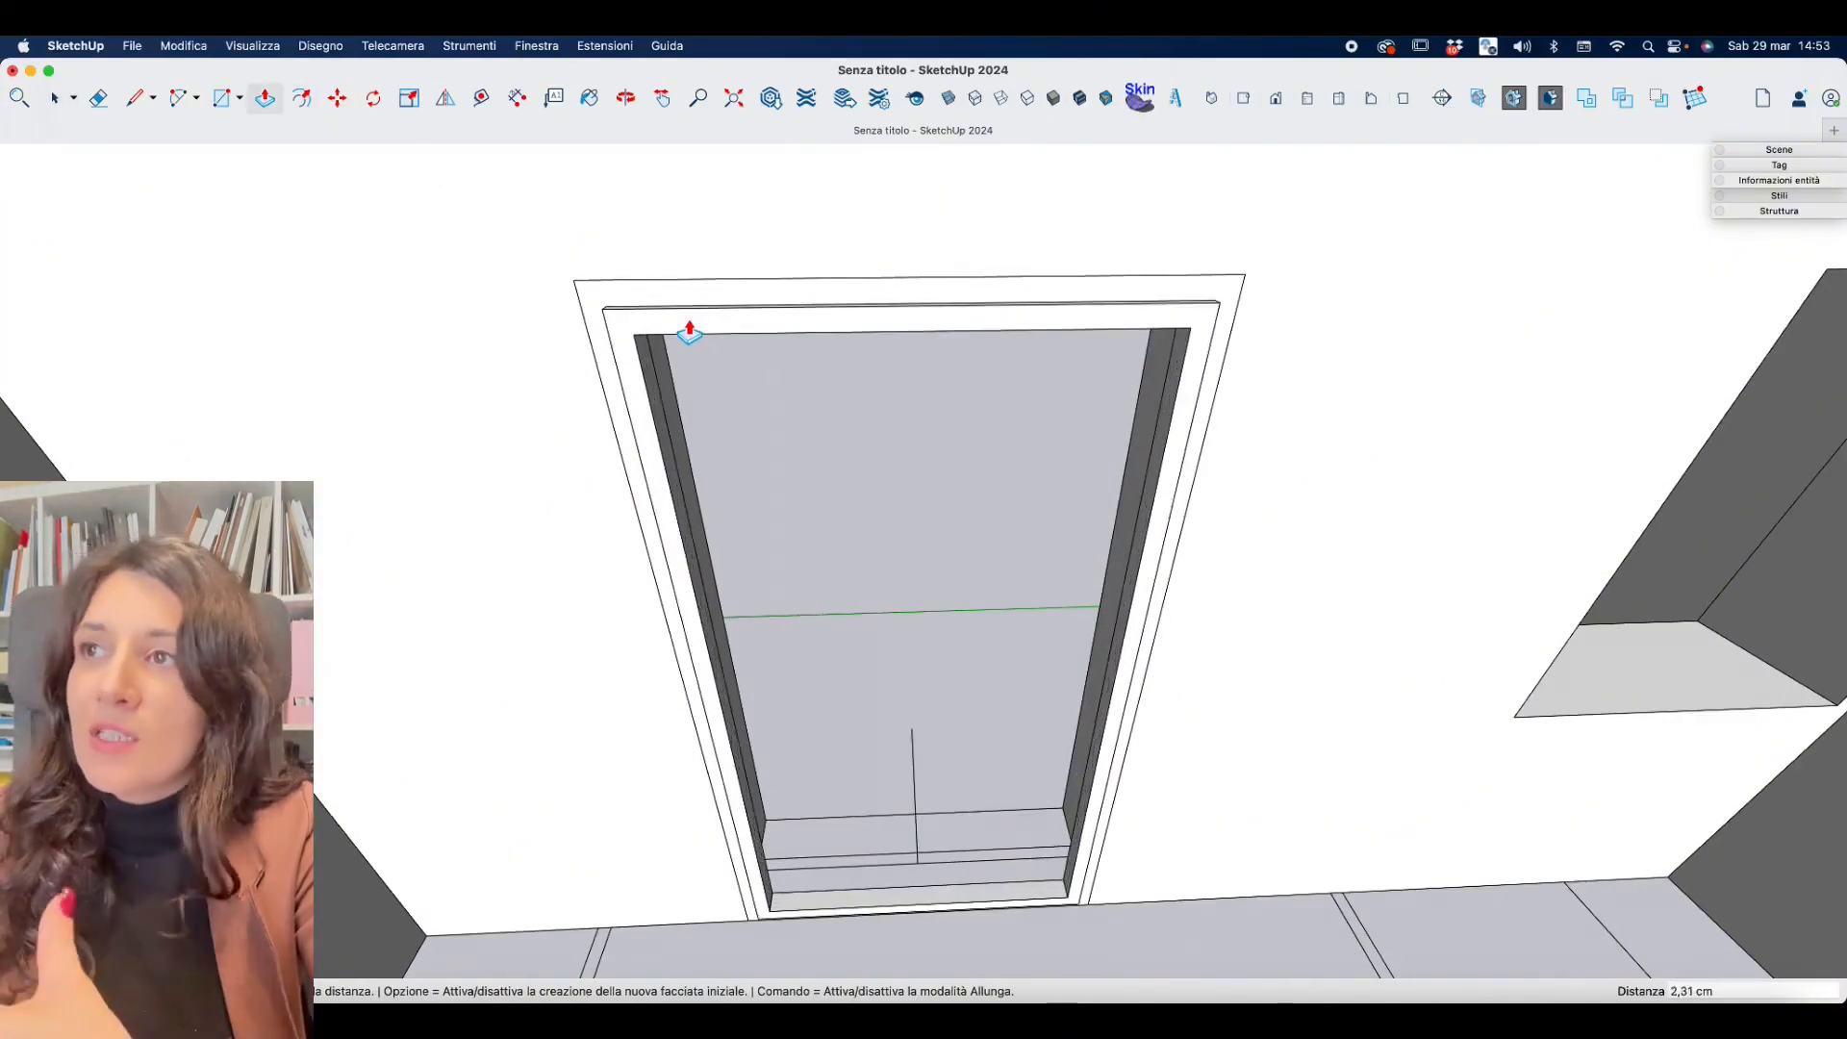
Select the whole inner sash frame and make it a group.
key(space)
triple_click(844, 319)
right_click(843, 320)
click(868, 481)
Draw a vertical centre line between the bottom and top midpoints of the sash frame.
key(l)
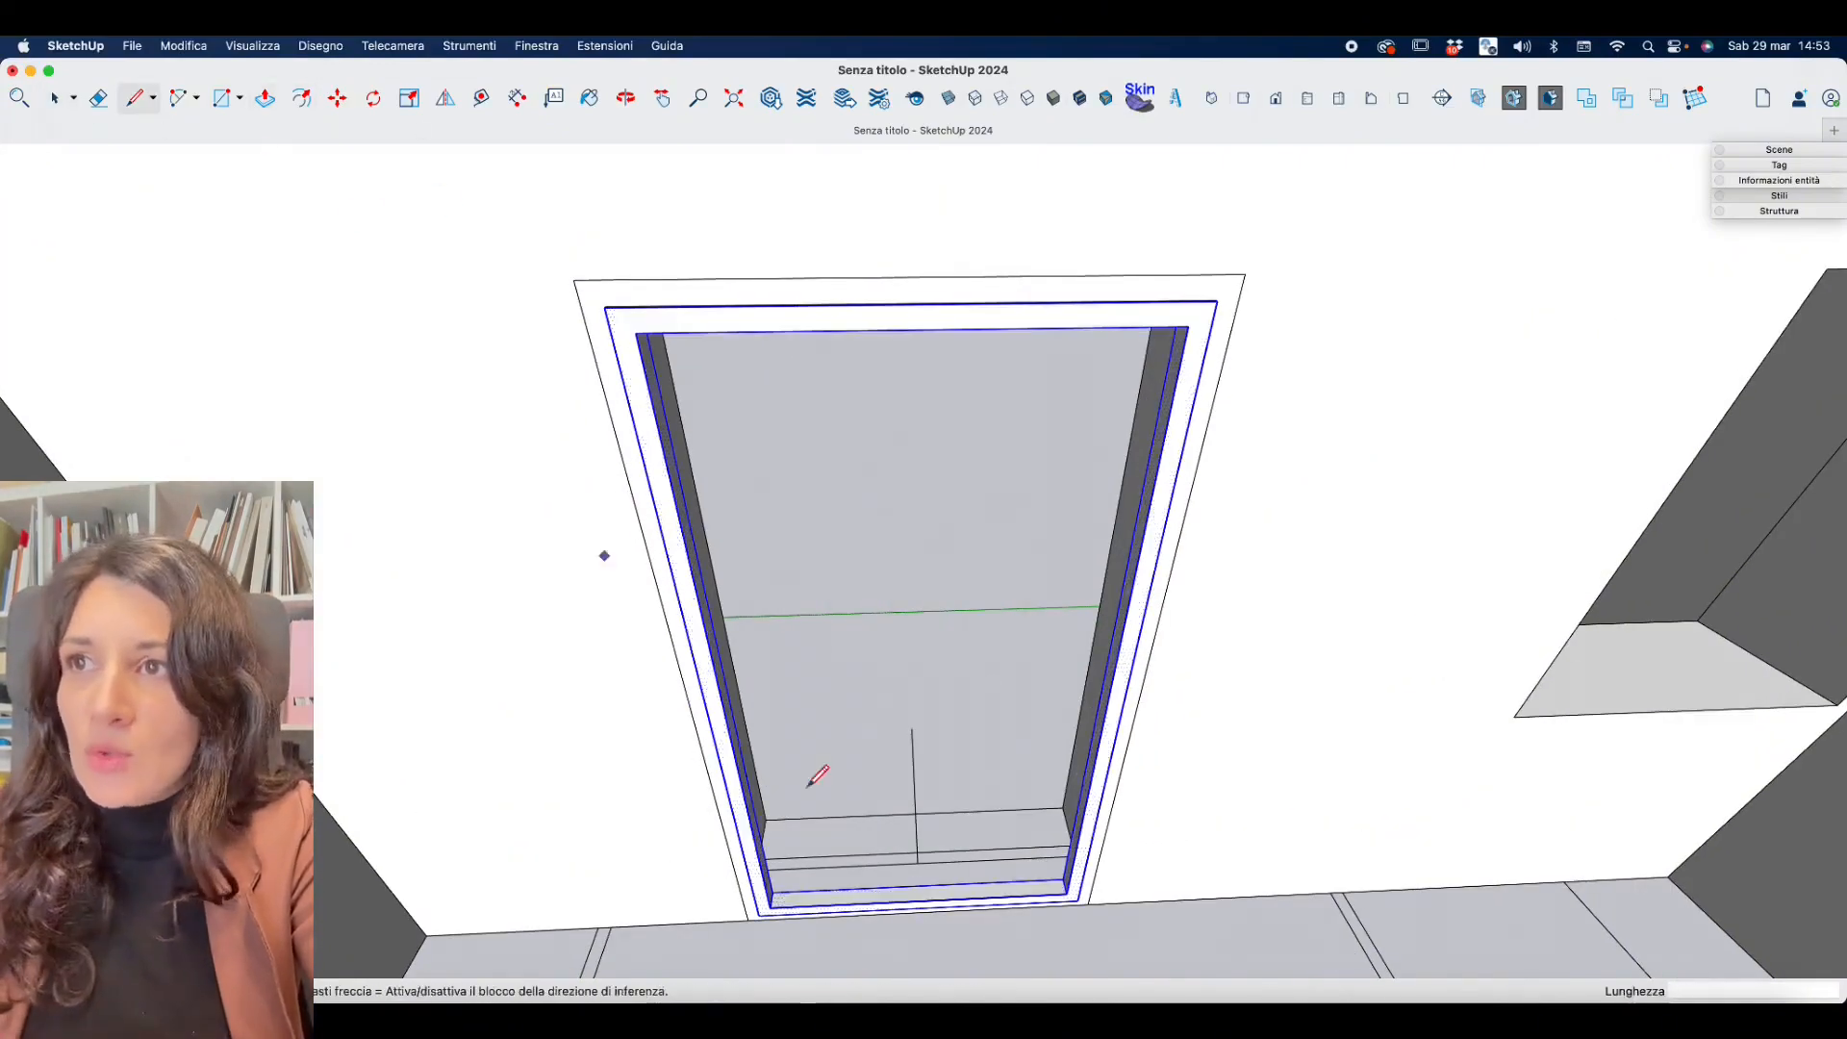
middle_drag(926, 350, 857, 245)
click(855, 246)
scroll(878, 198, down, 5)
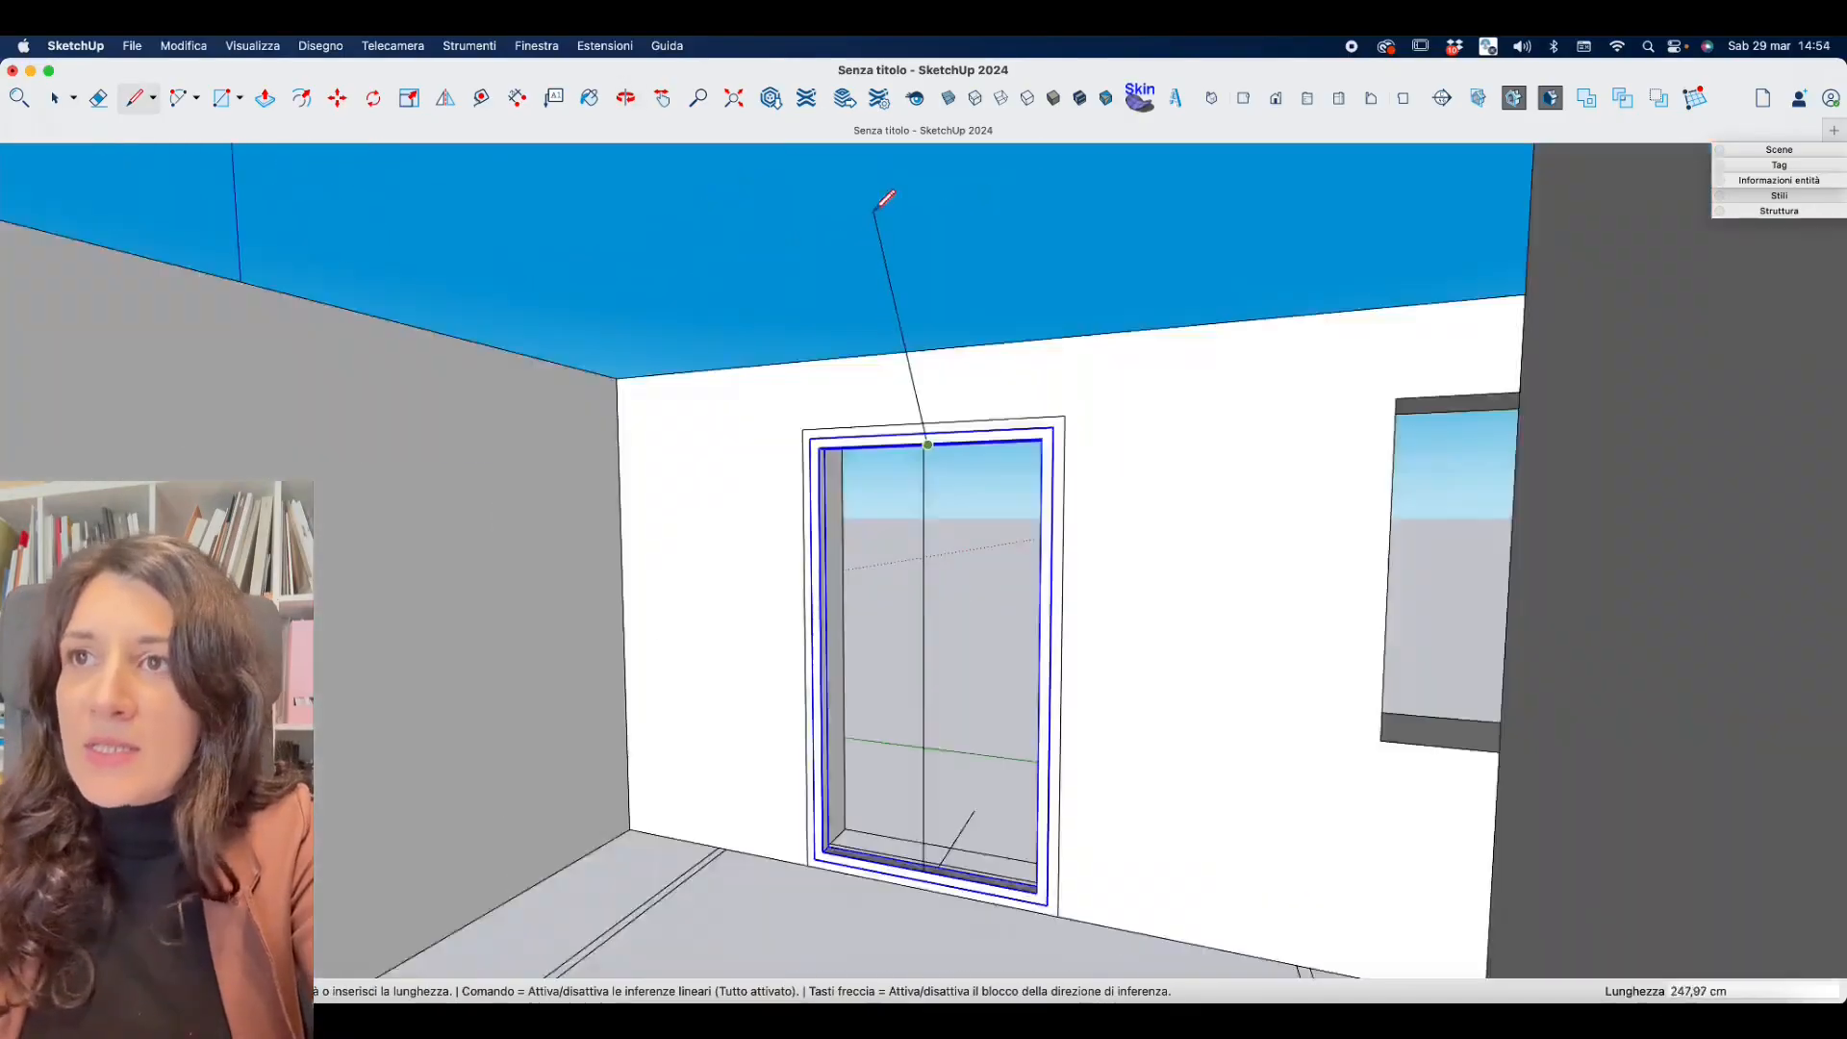
scroll(919, 818, up, 5)
middle_drag(904, 731, 924, 801)
Thicken the central mullion by pulling its side faces out 2.5 cm.
key(p)
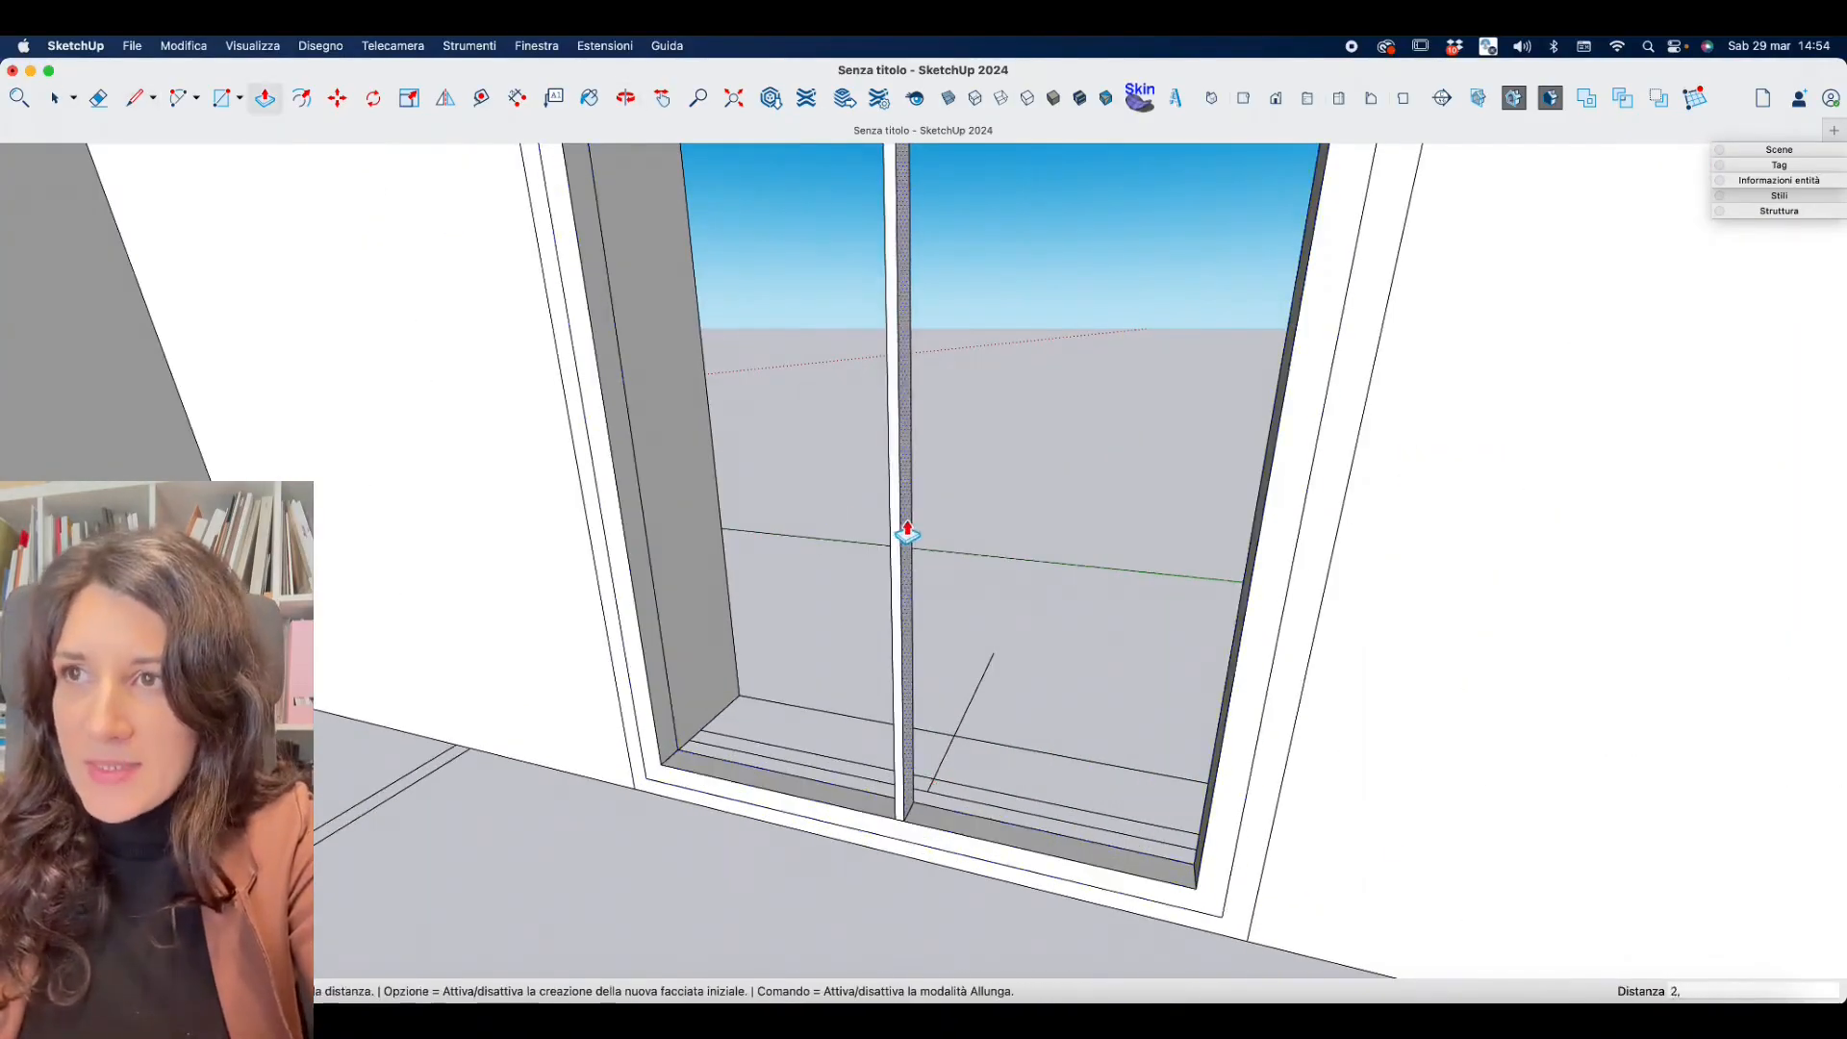
scroll(907, 532, down, 5)
scroll(872, 740, up, 5)
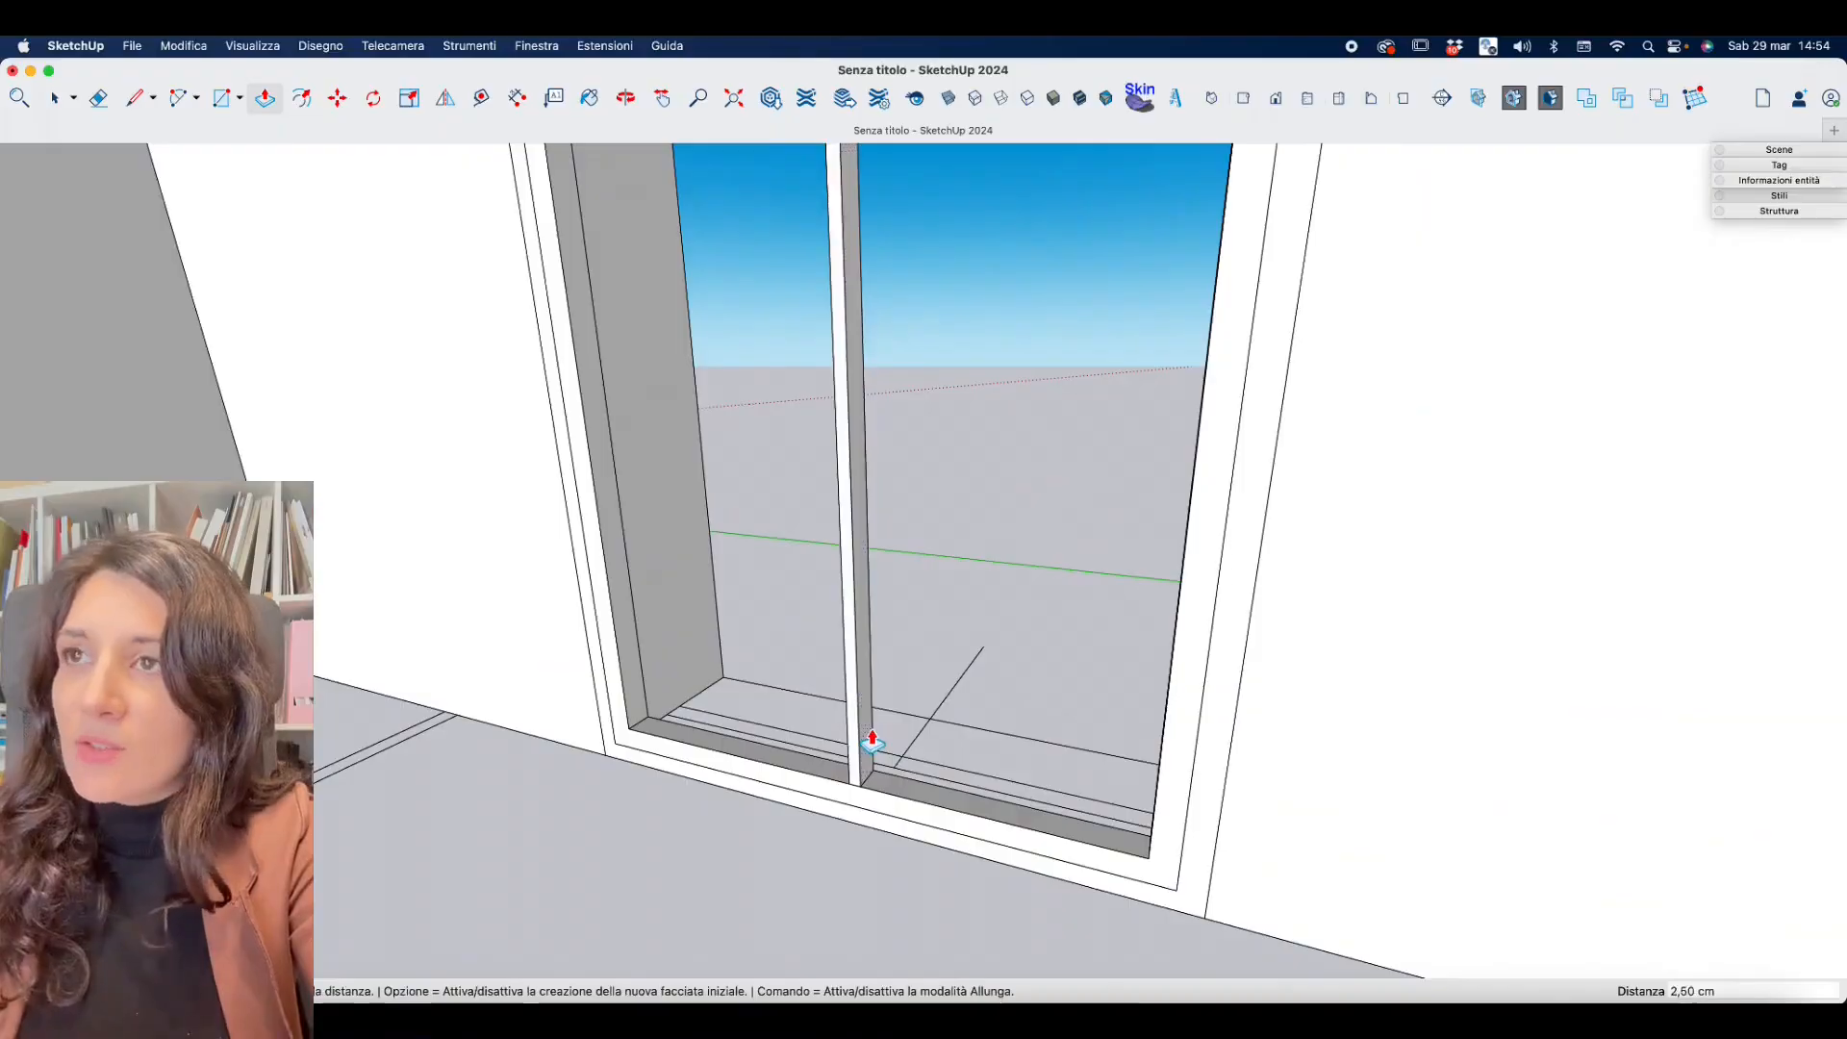
middle_drag(871, 741, 1196, 792)
scroll(1279, 758, down, 5)
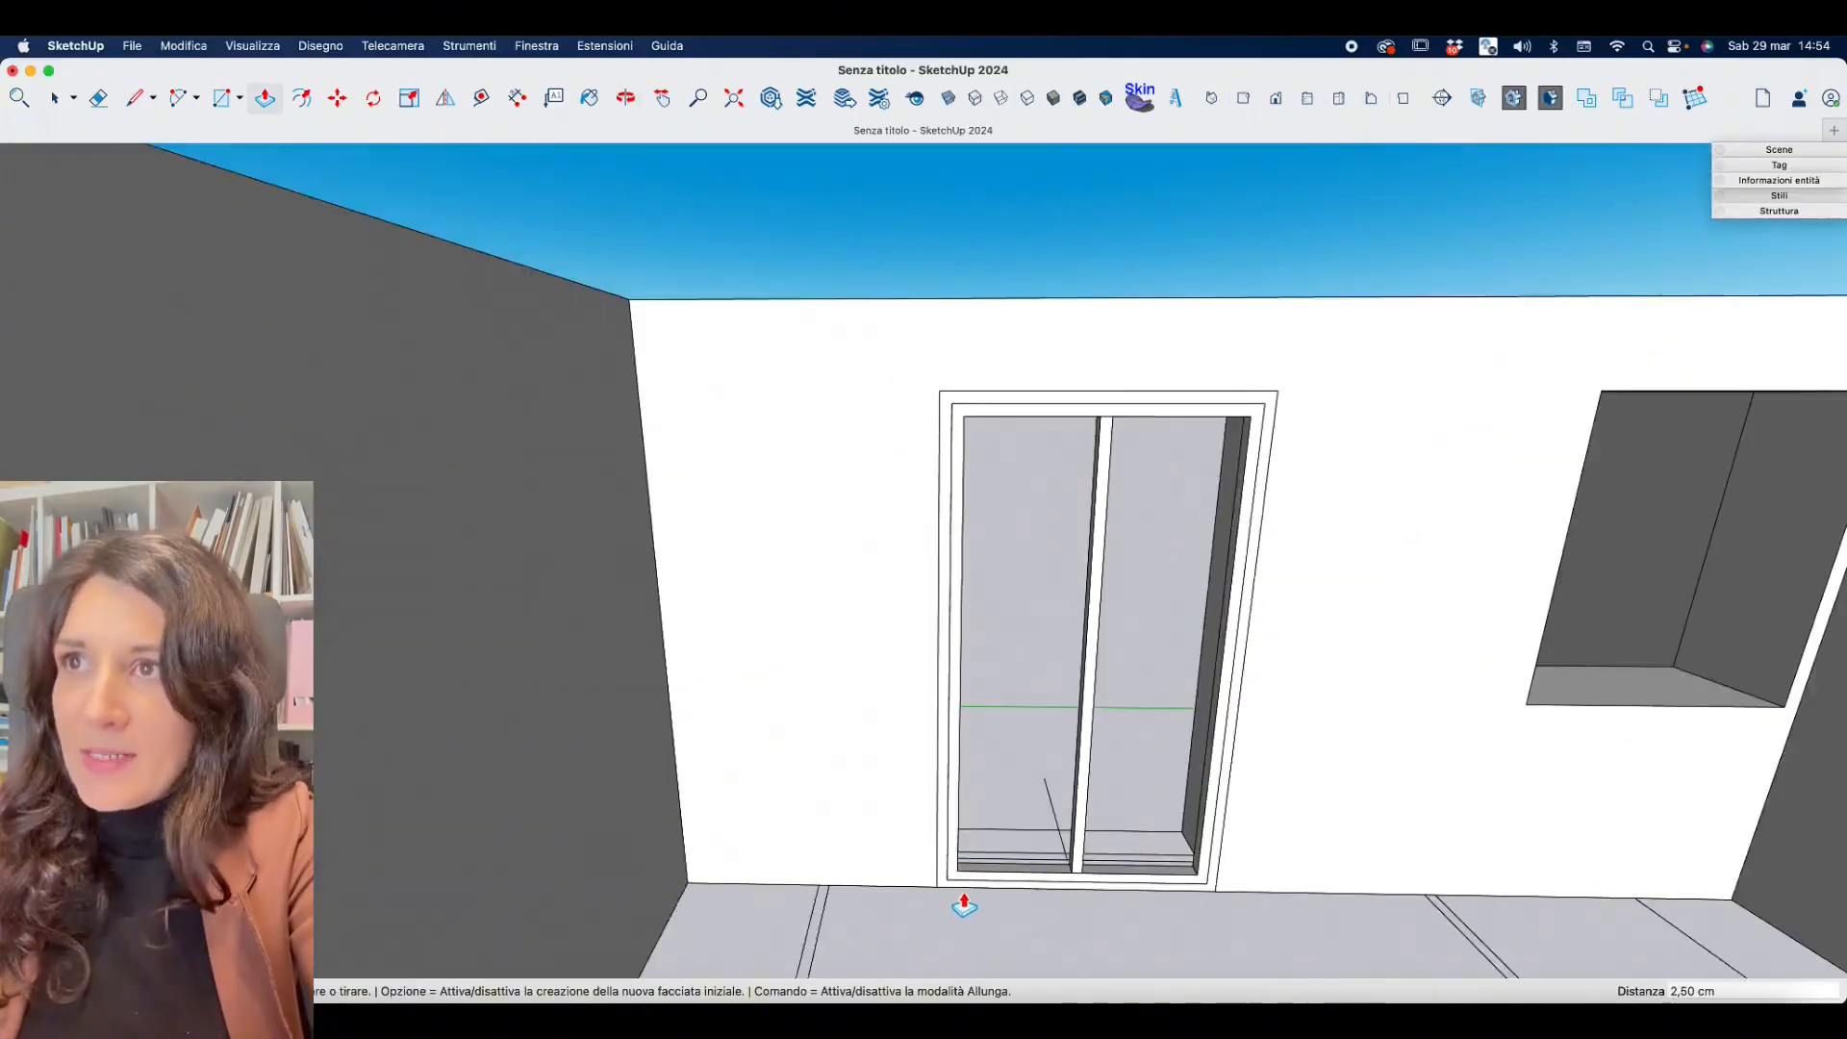
Select the complete central mullion and make it a group.
triple_click(1092, 454)
right_click(1093, 448)
click(1171, 611)
Draw a glass pane rectangle between the sash frame and the mullion and extrude it 0.3 cm.
middle_drag(1145, 635, 1087, 769)
key(r)
scroll(1059, 791, up, 8)
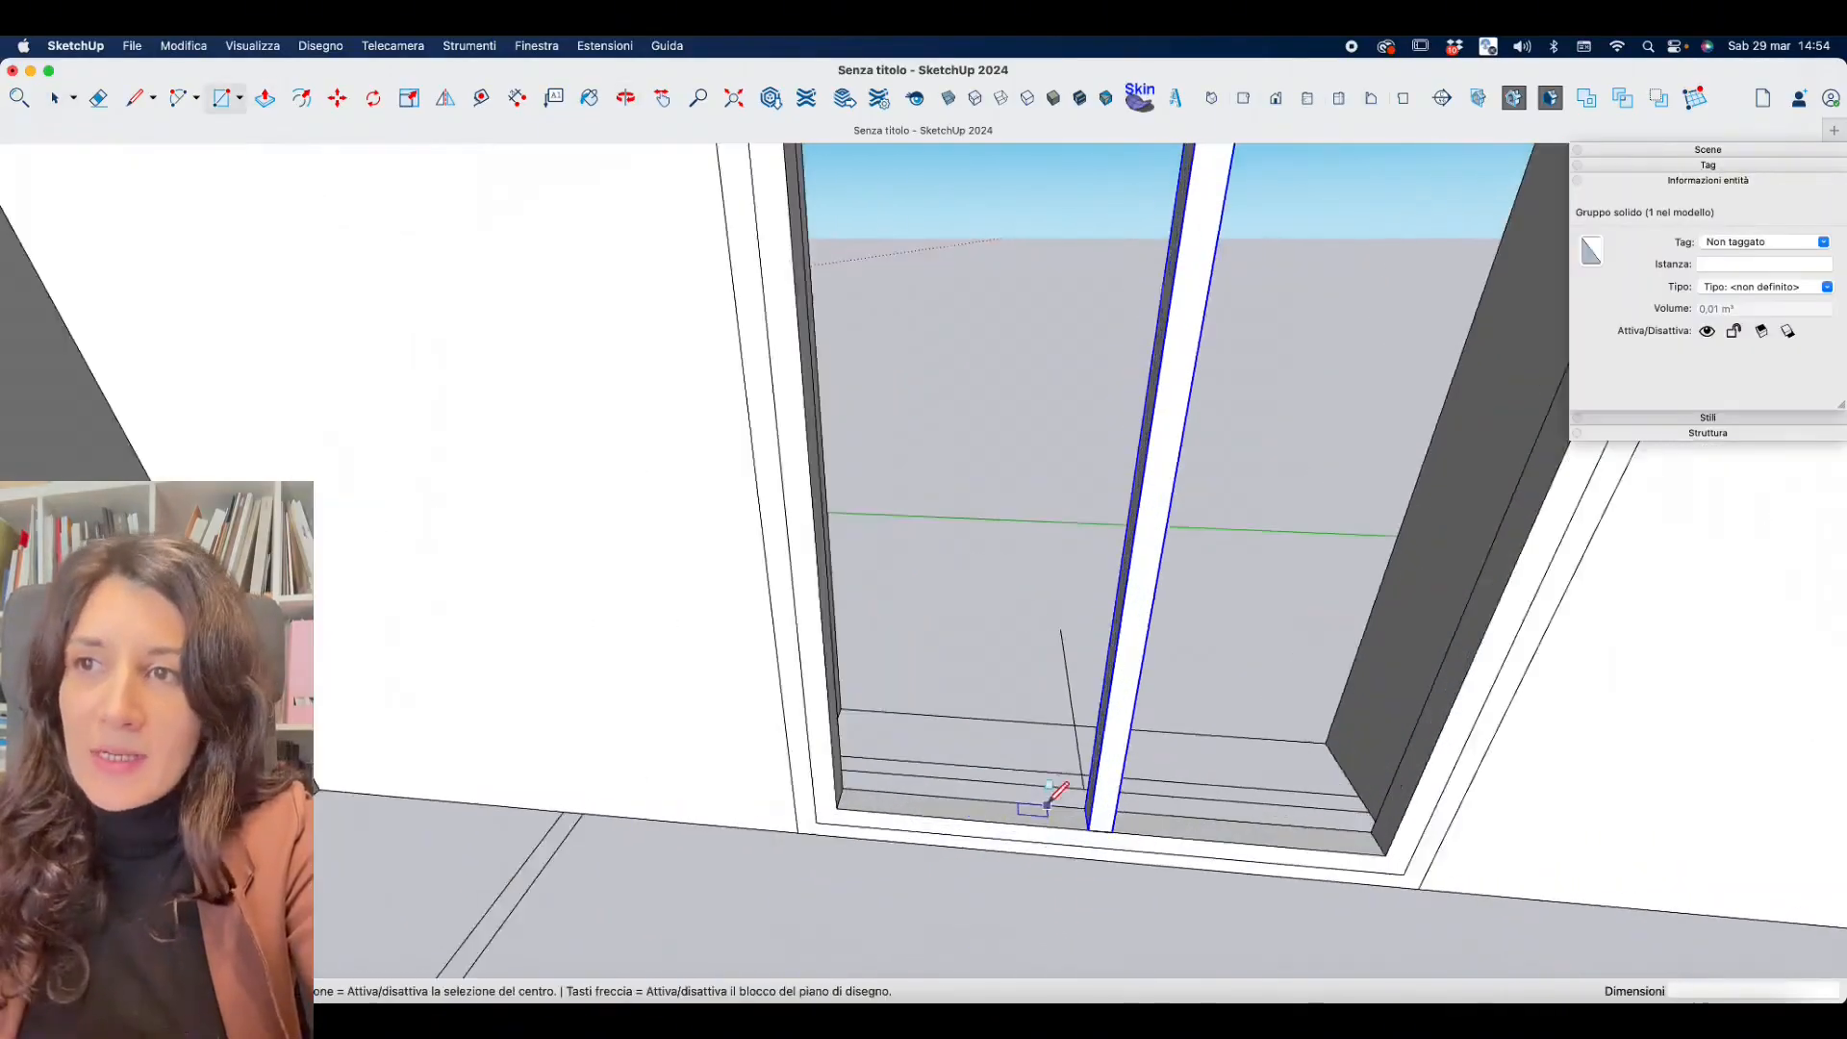
click(1166, 877)
scroll(1010, 890, down, 8)
middle_drag(916, 324, 827, 197)
click(914, 313)
key(p)
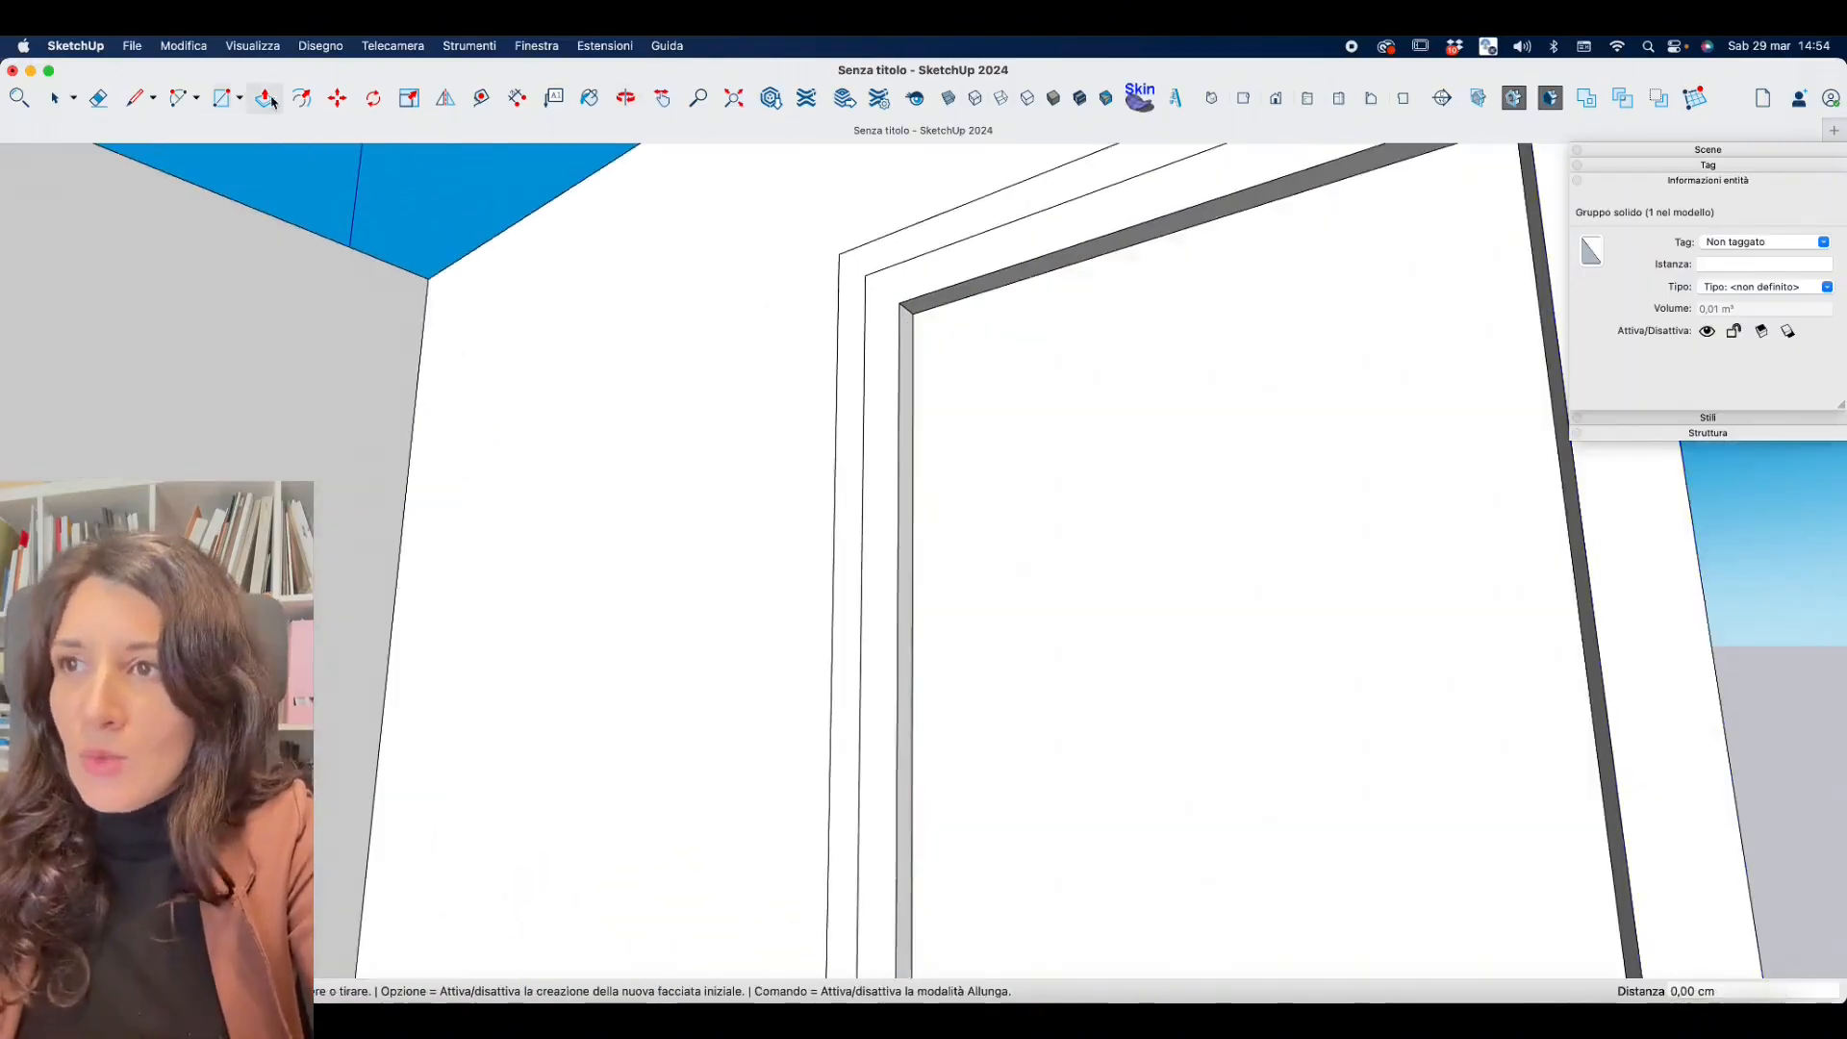
click(952, 347)
text(0,3)
key(Return)
Group the glass pane and paint it with a material from the Vetri e specchi collection.
click(54, 100)
triple_click(1045, 423)
right_click(1046, 423)
click(1096, 590)
click(588, 100)
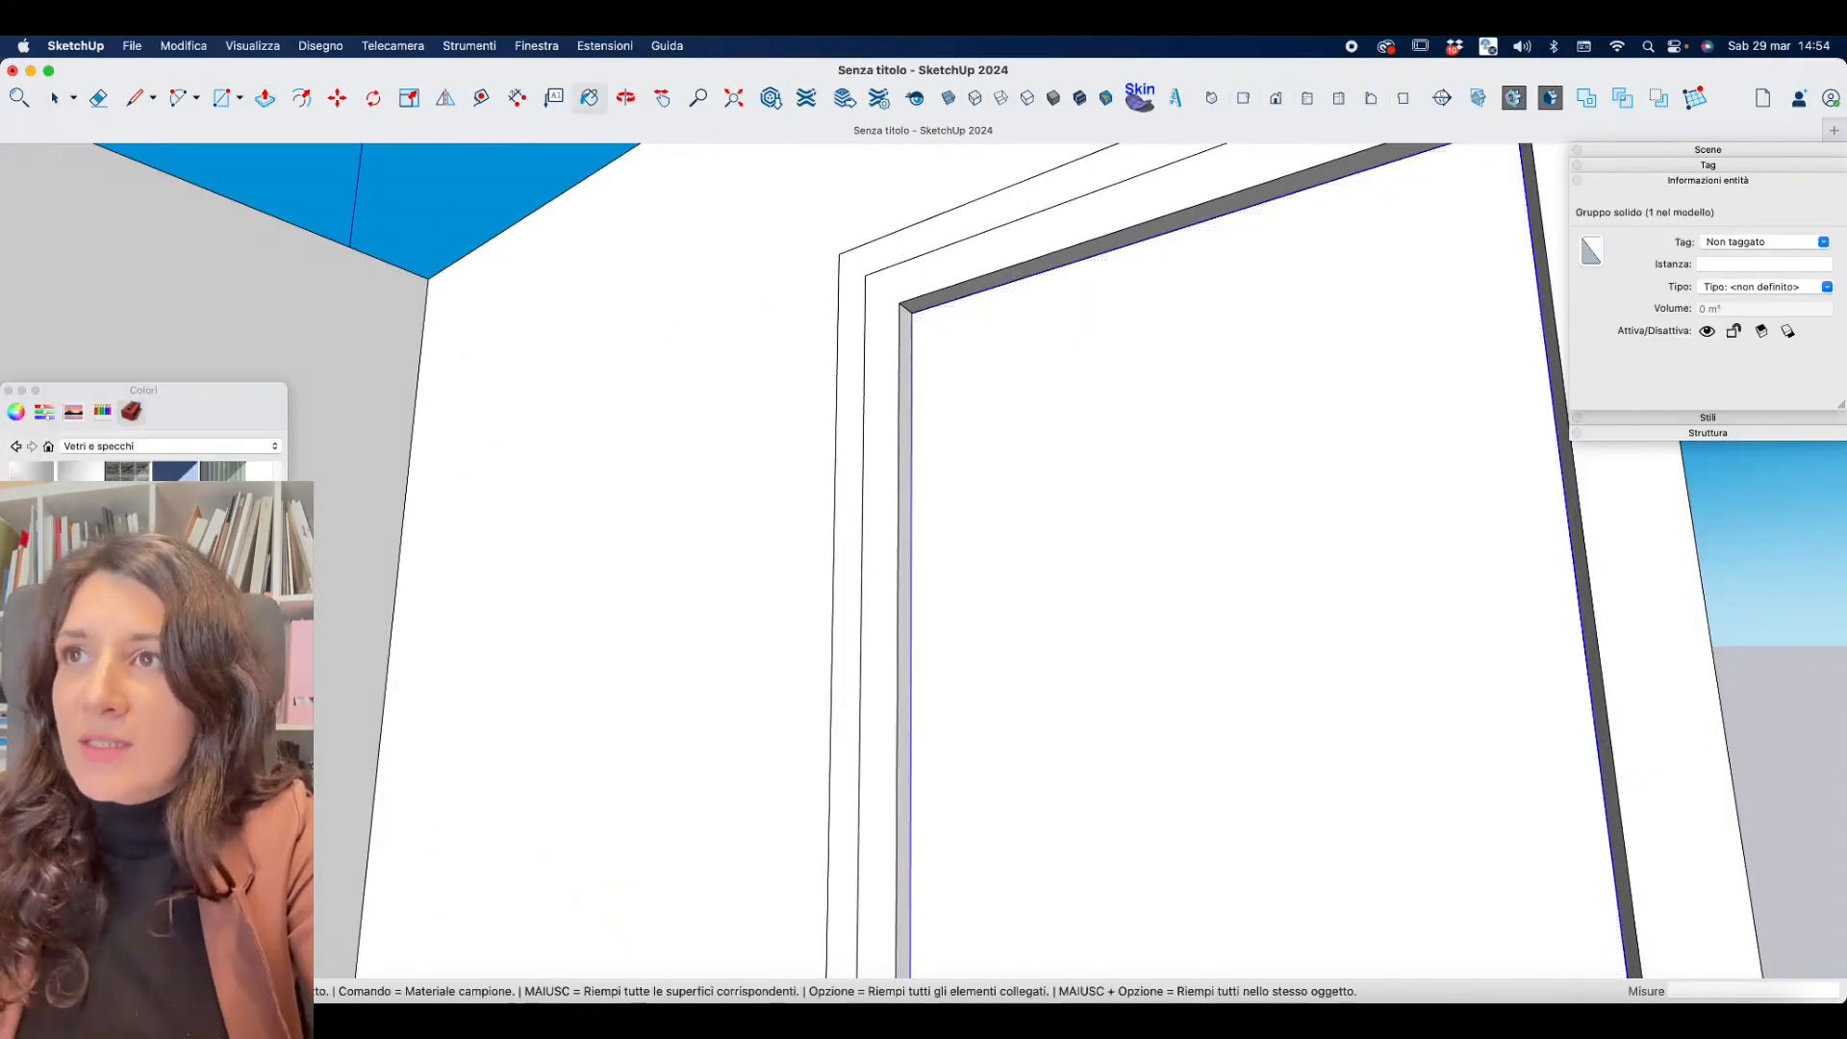
click(1067, 462)
click(55, 100)
Copy the glass pane from its lower corner into the other half of the French door.
middle_drag(1000, 384, 612, 320)
click(337, 100)
scroll(788, 396, down, 3)
scroll(904, 877, up, 8)
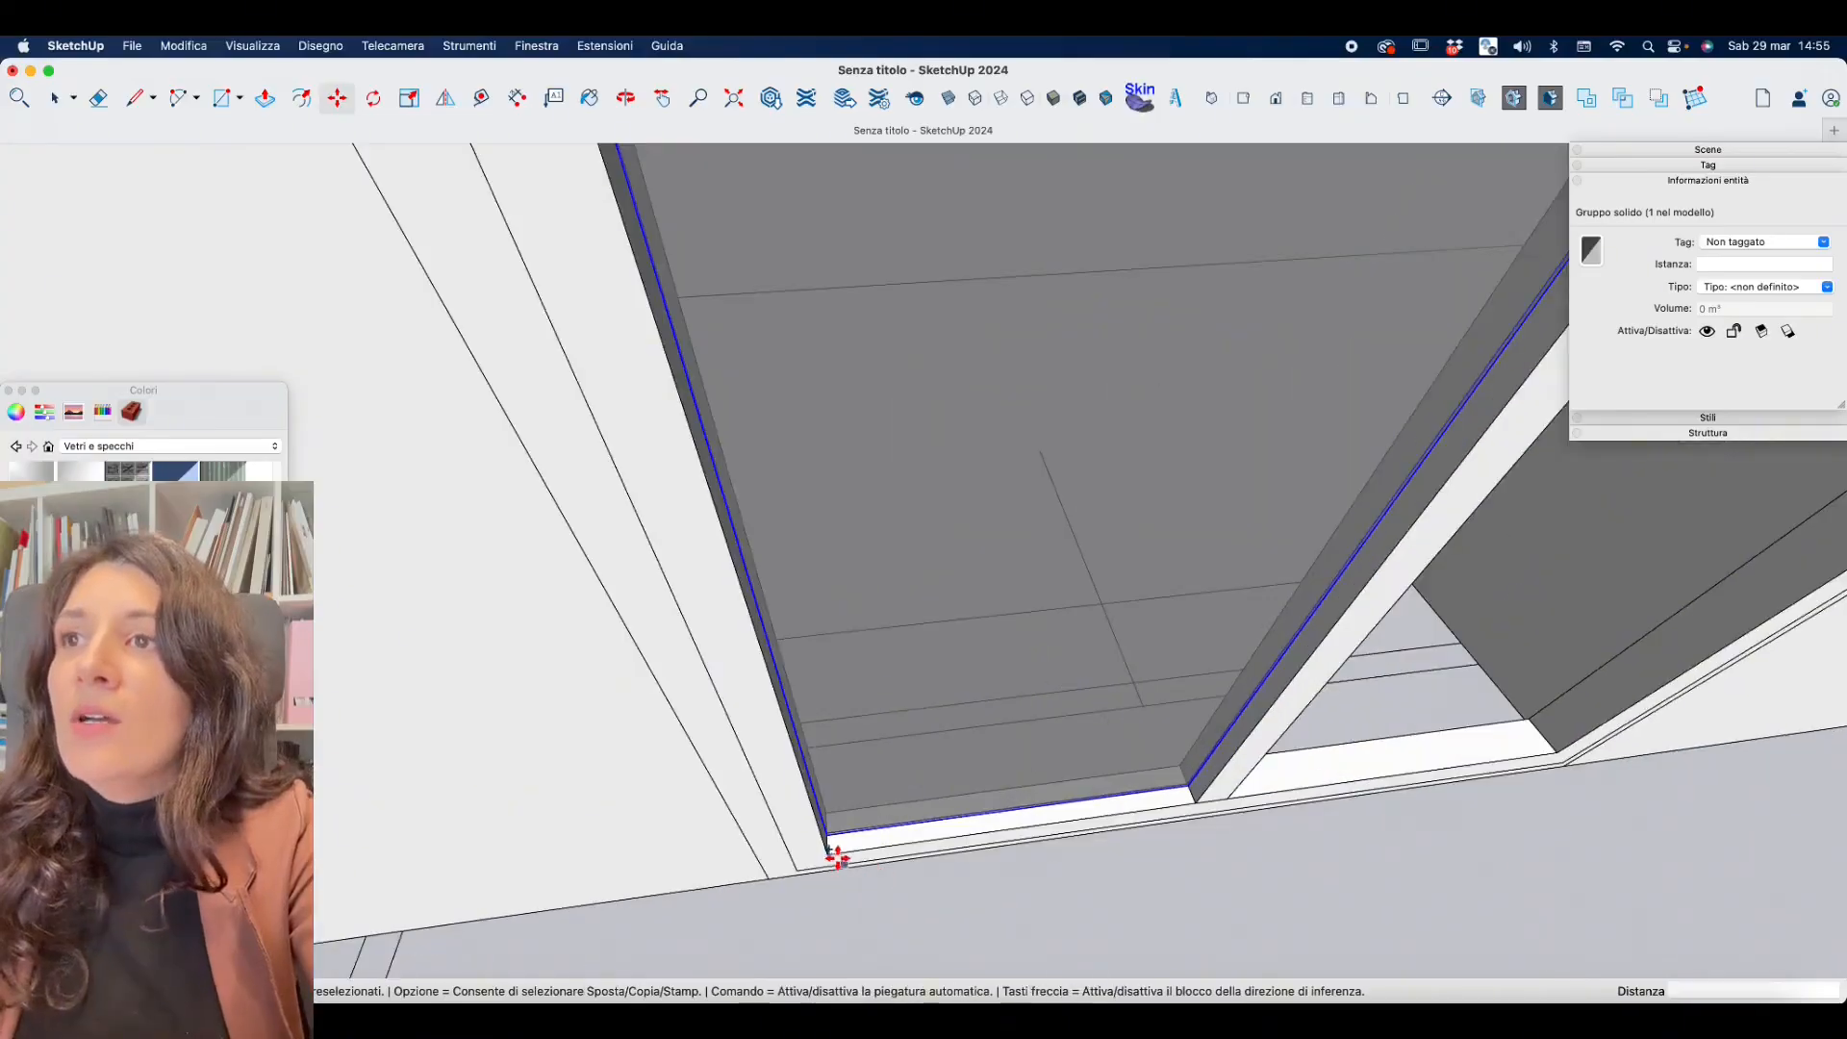
click(833, 855)
key(alt)
click(1092, 816)
scroll(1093, 816, down, 8)
middle_drag(1077, 769, 981, 539)
Select both glass panes and set their material's opacity to 0%.
click(55, 98)
scroll(894, 699, down, 5)
shift+click(900, 404)
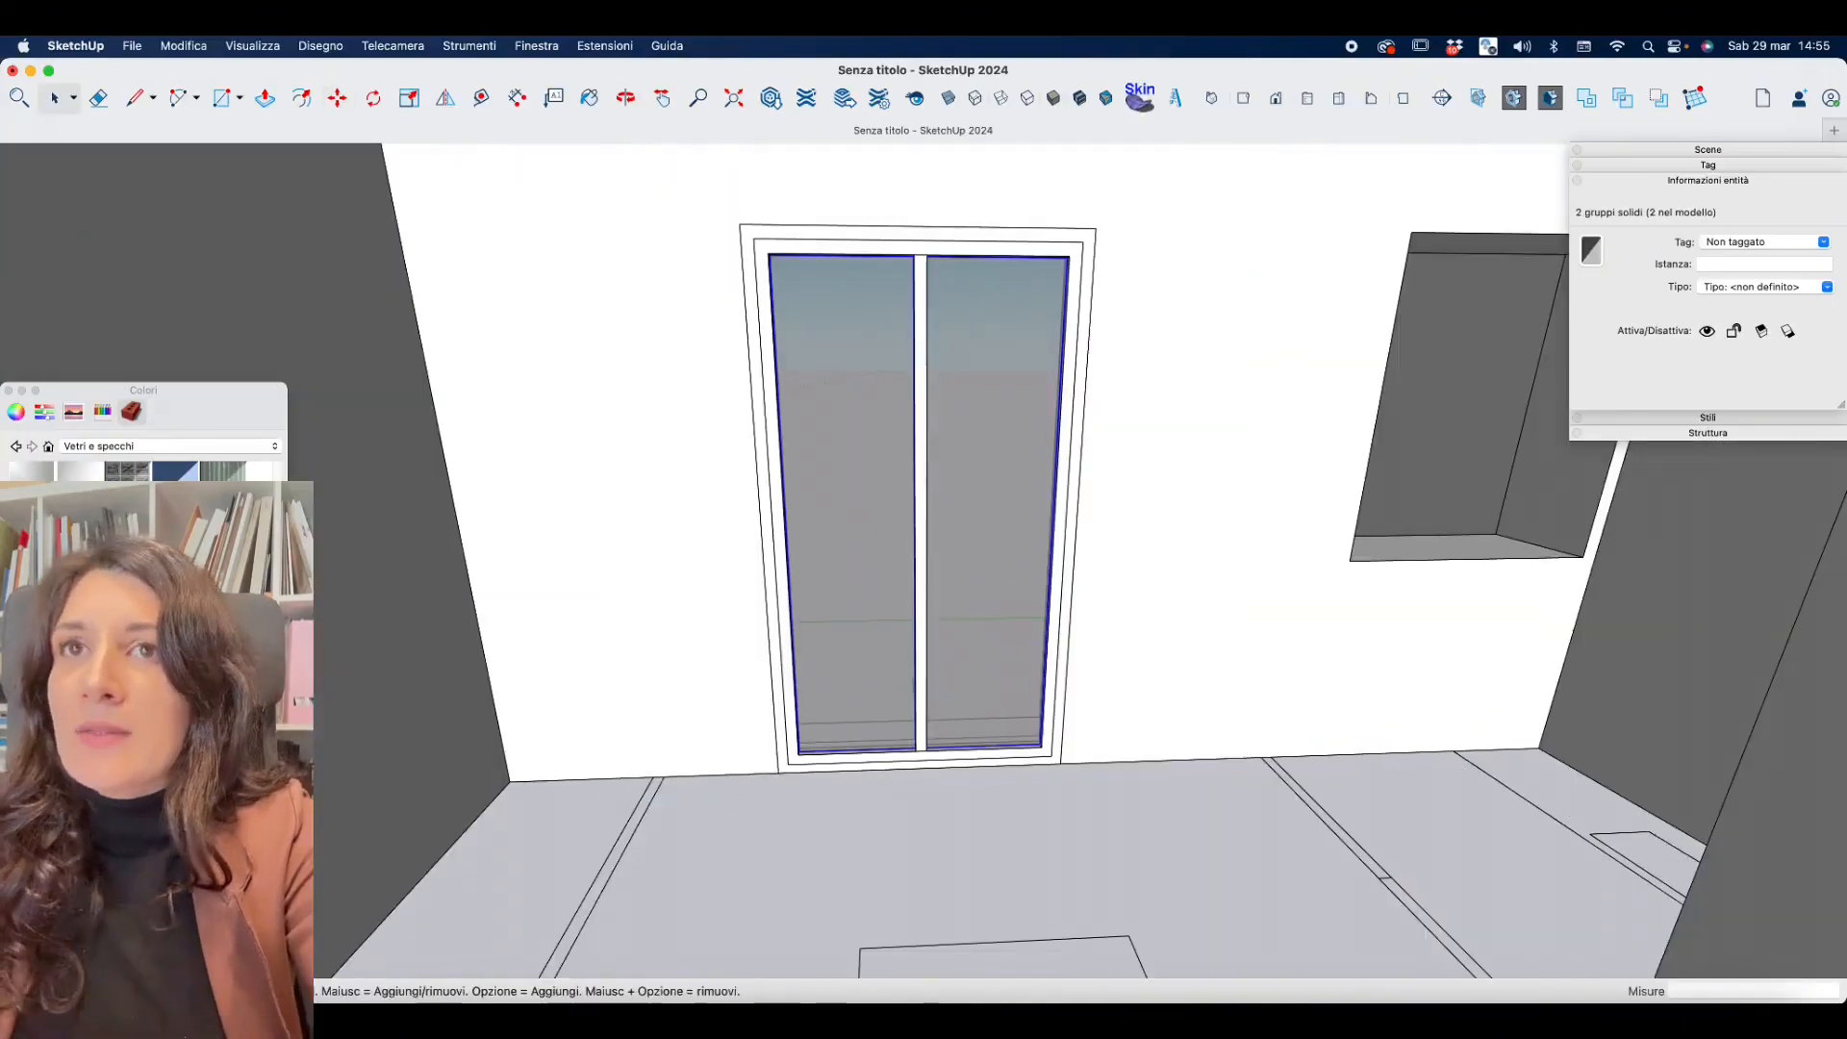
click(875, 541)
drag(231, 823, 12, 824)
click(55, 98)
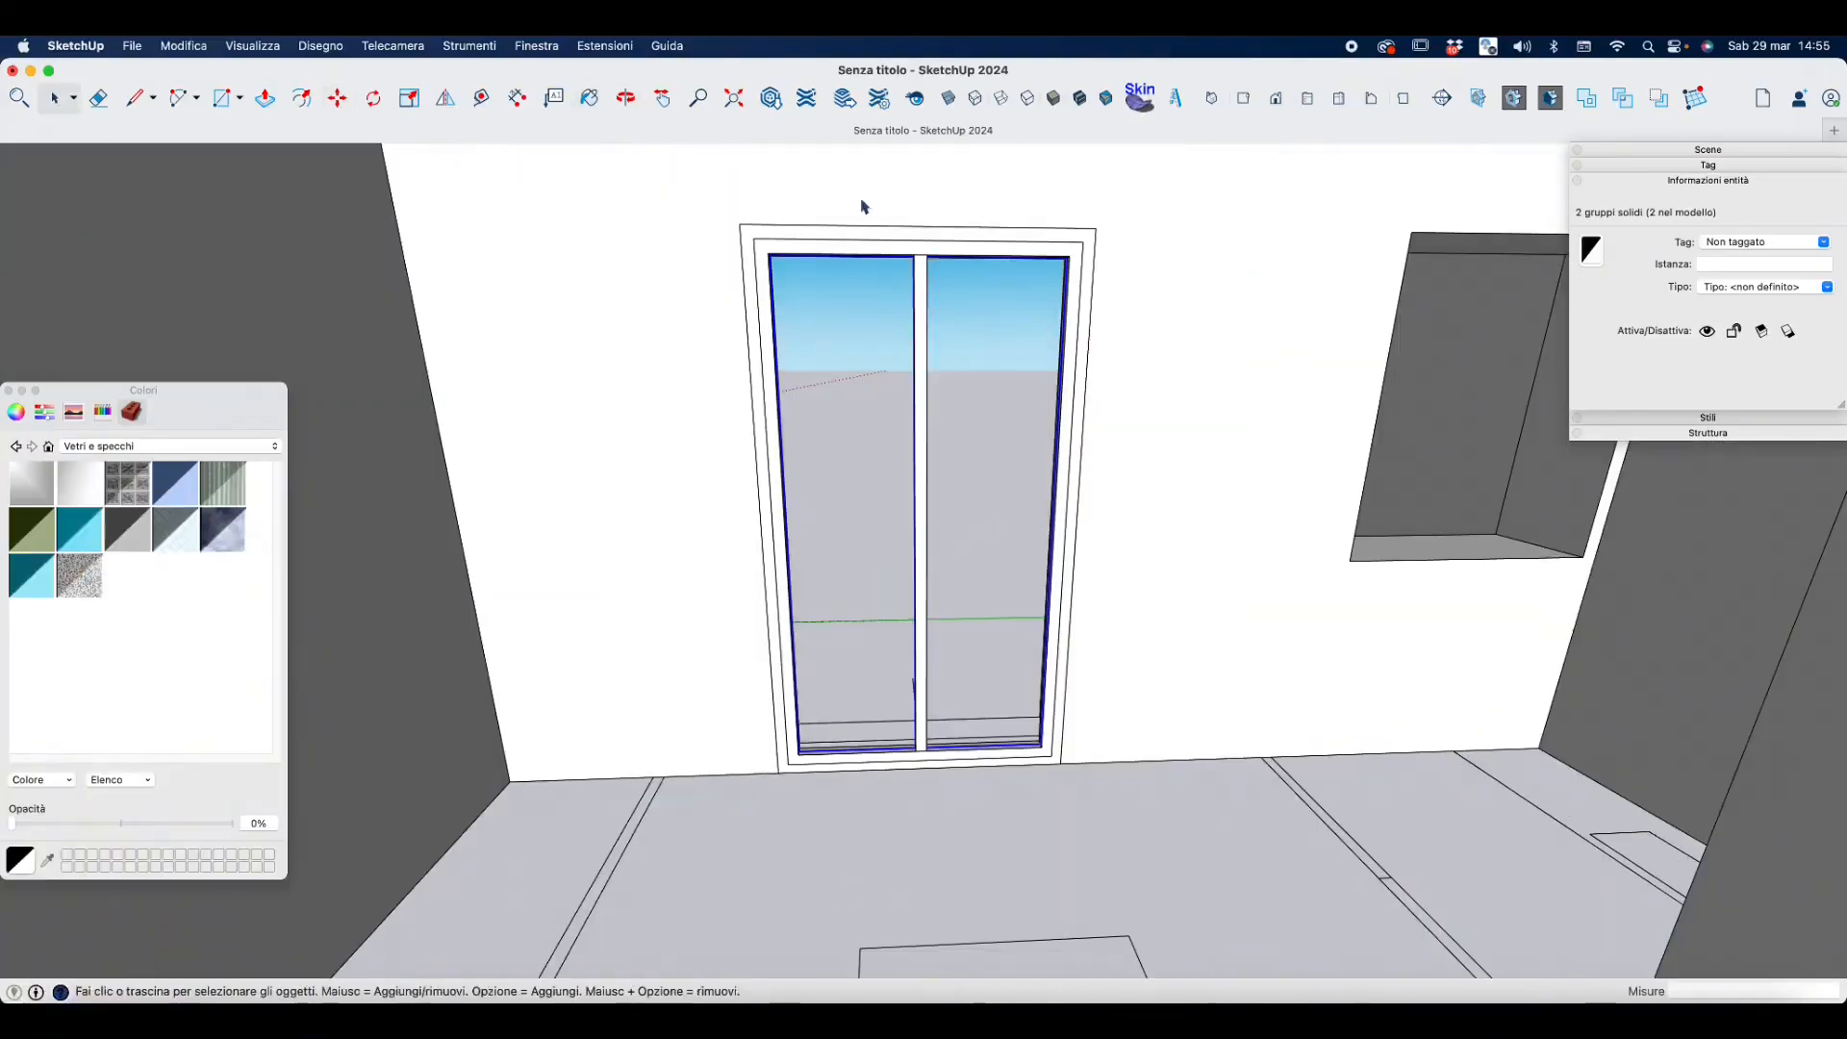
Group the French door's frames, mullion and glass panes together and assign the group the Infissi tag.
shift+click(914, 248)
shift+click(935, 234)
right_click(935, 235)
click(1018, 418)
click(1804, 242)
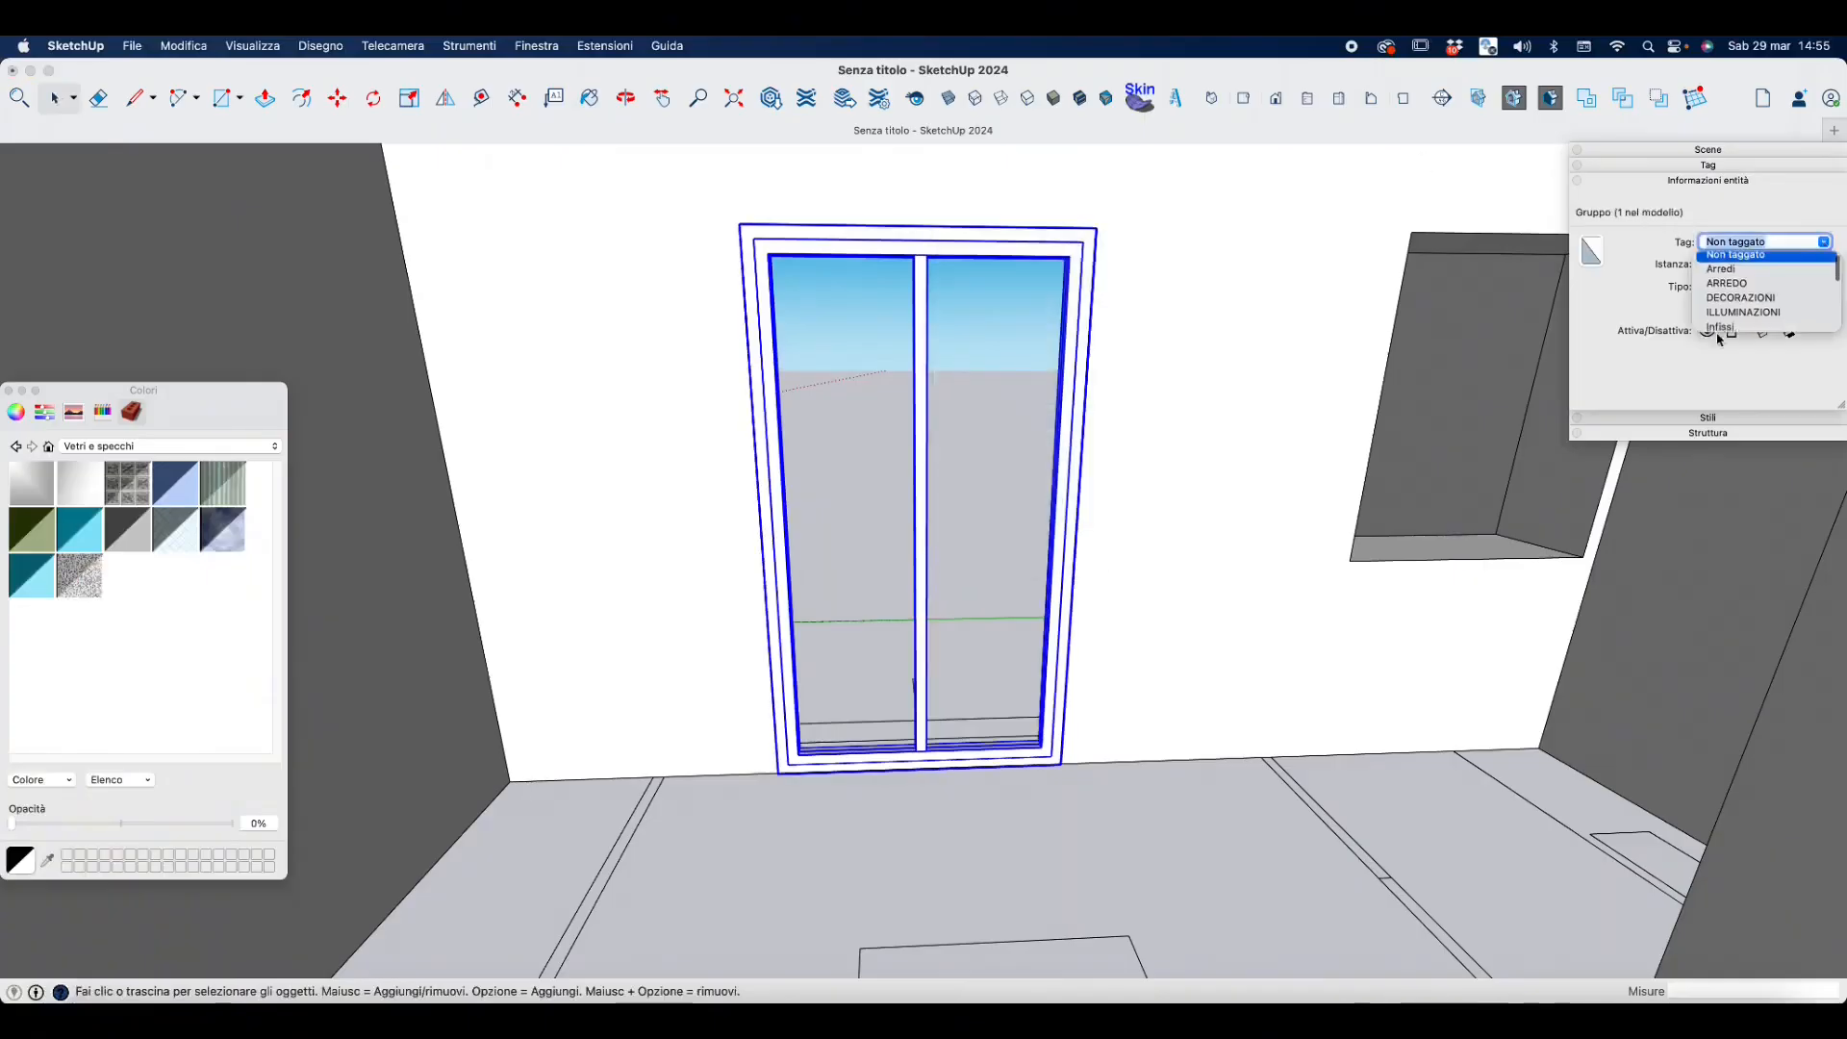
click(1741, 258)
Move the French door group from the wall's inner edge back into the depth of its opening.
key(m)
scroll(1049, 746, up, 6)
click(1056, 734)
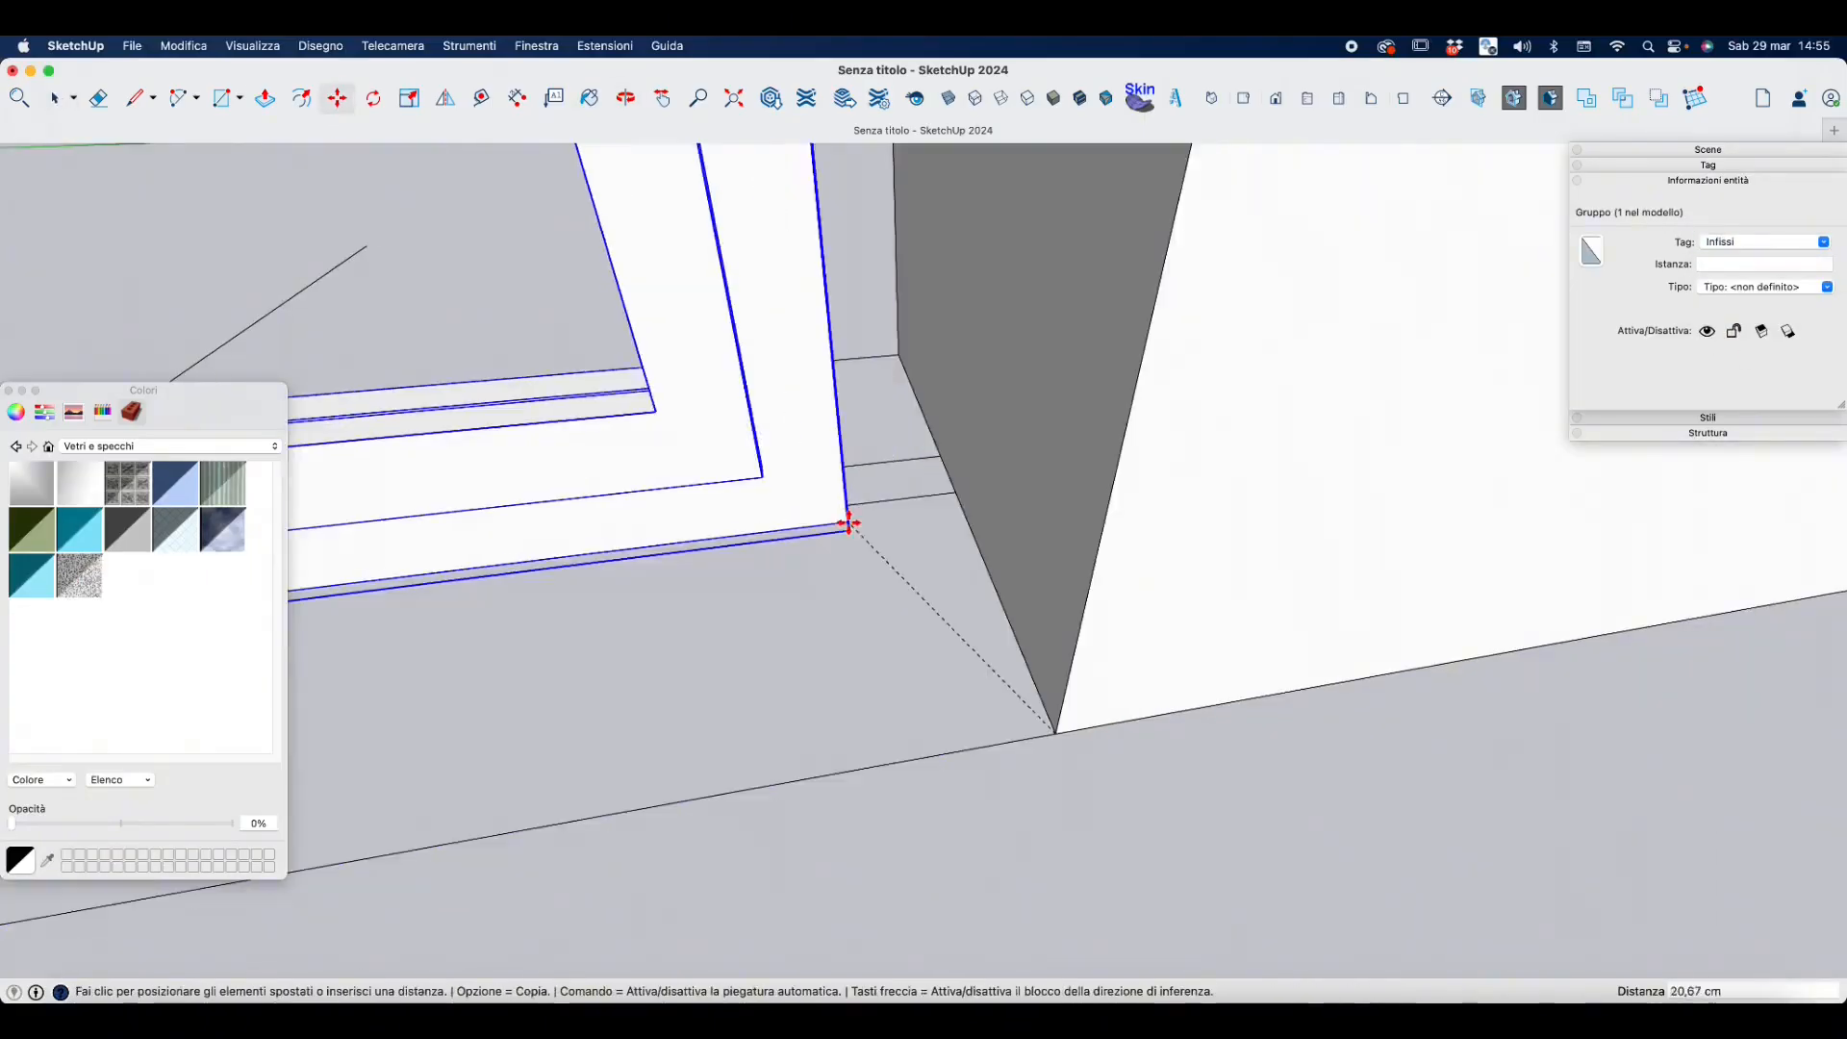
click(961, 500)
scroll(1092, 755, down, 8)
middle_drag(1094, 769, 978, 383)
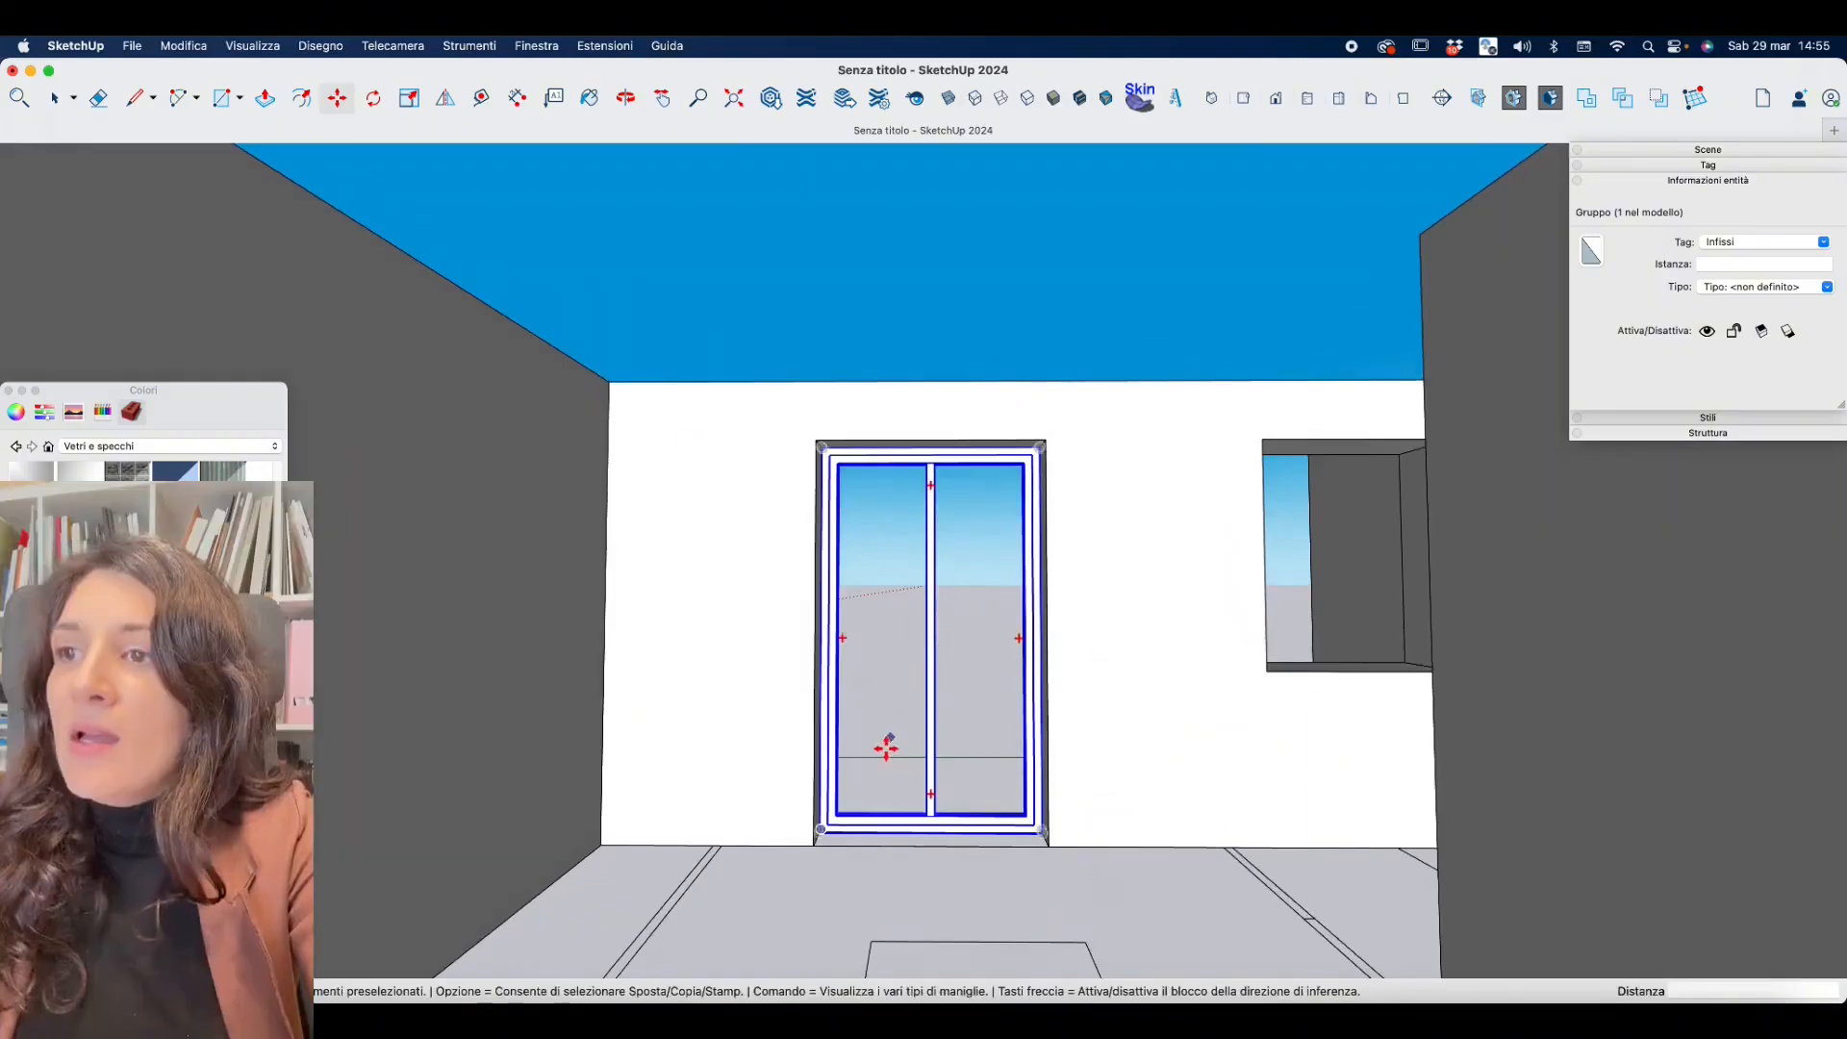
Copy the French door group from its opening's lower corner to the lower corner of the neighbouring window opening.
scroll(789, 880, up, 8)
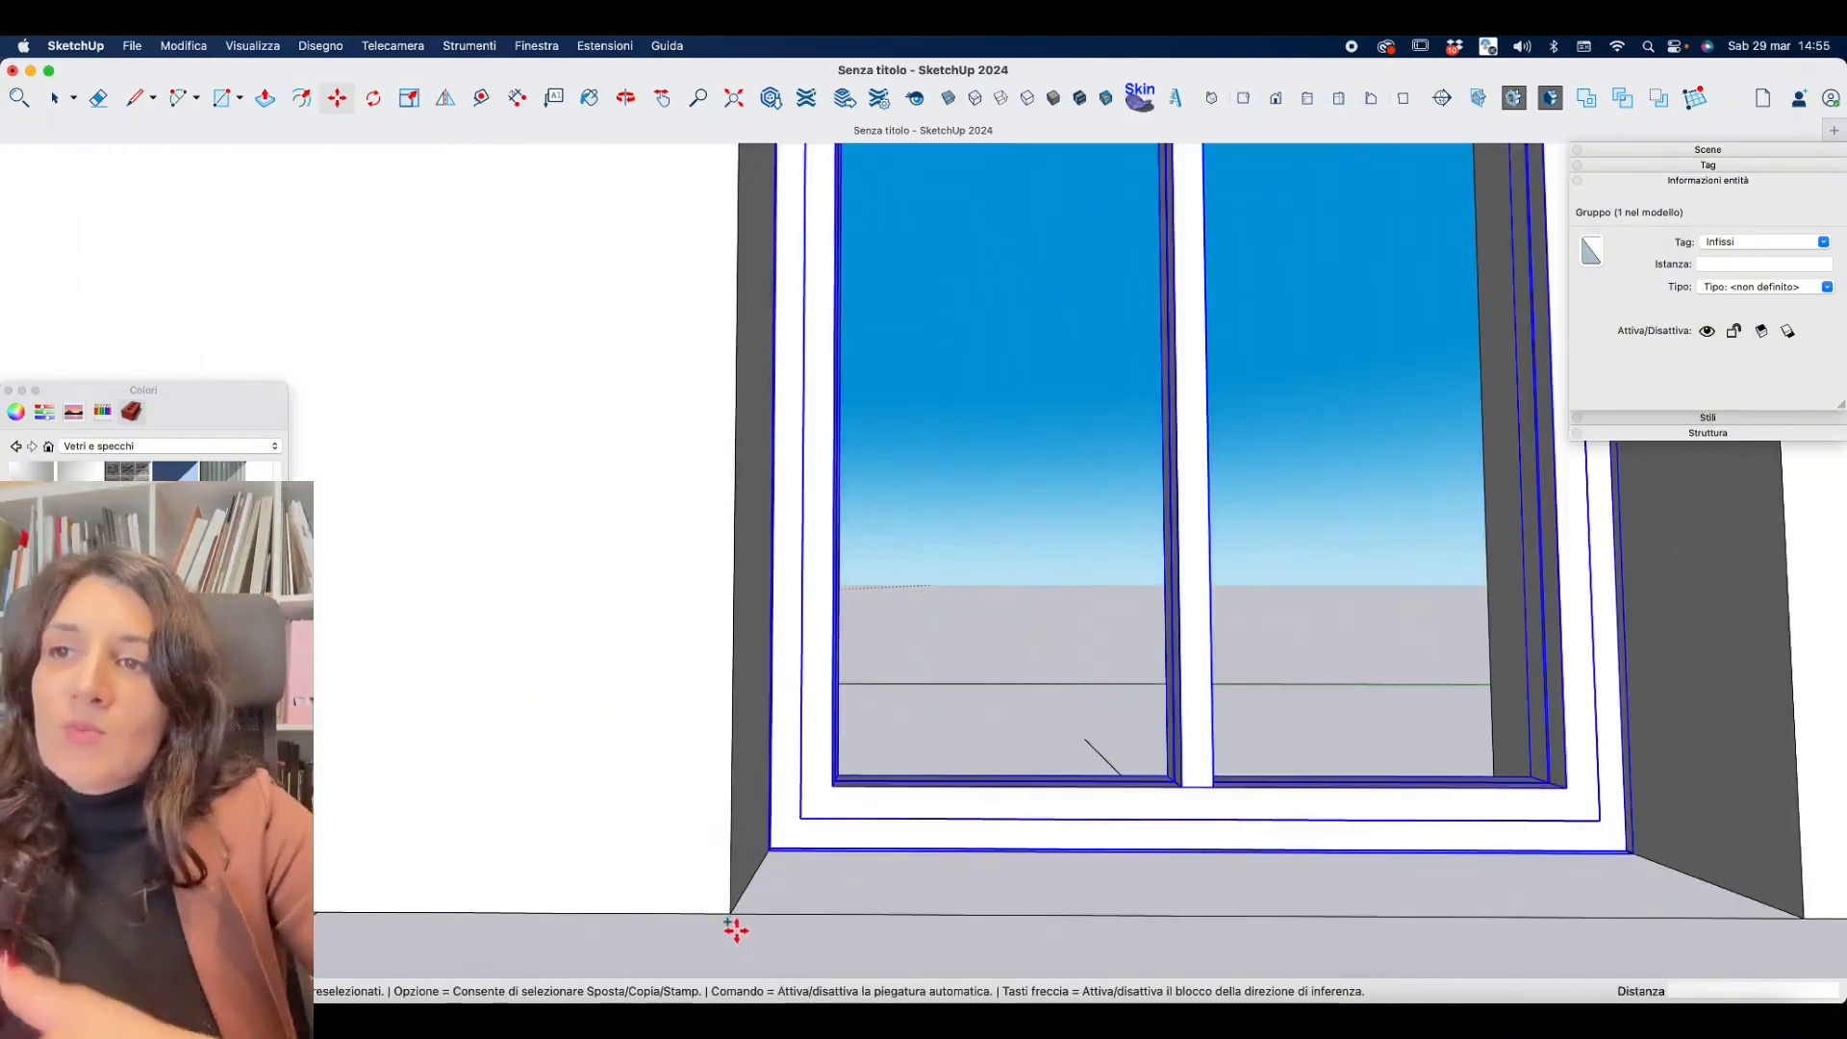
middle_drag(666, 687, 719, 874)
scroll(625, 847, down, 10)
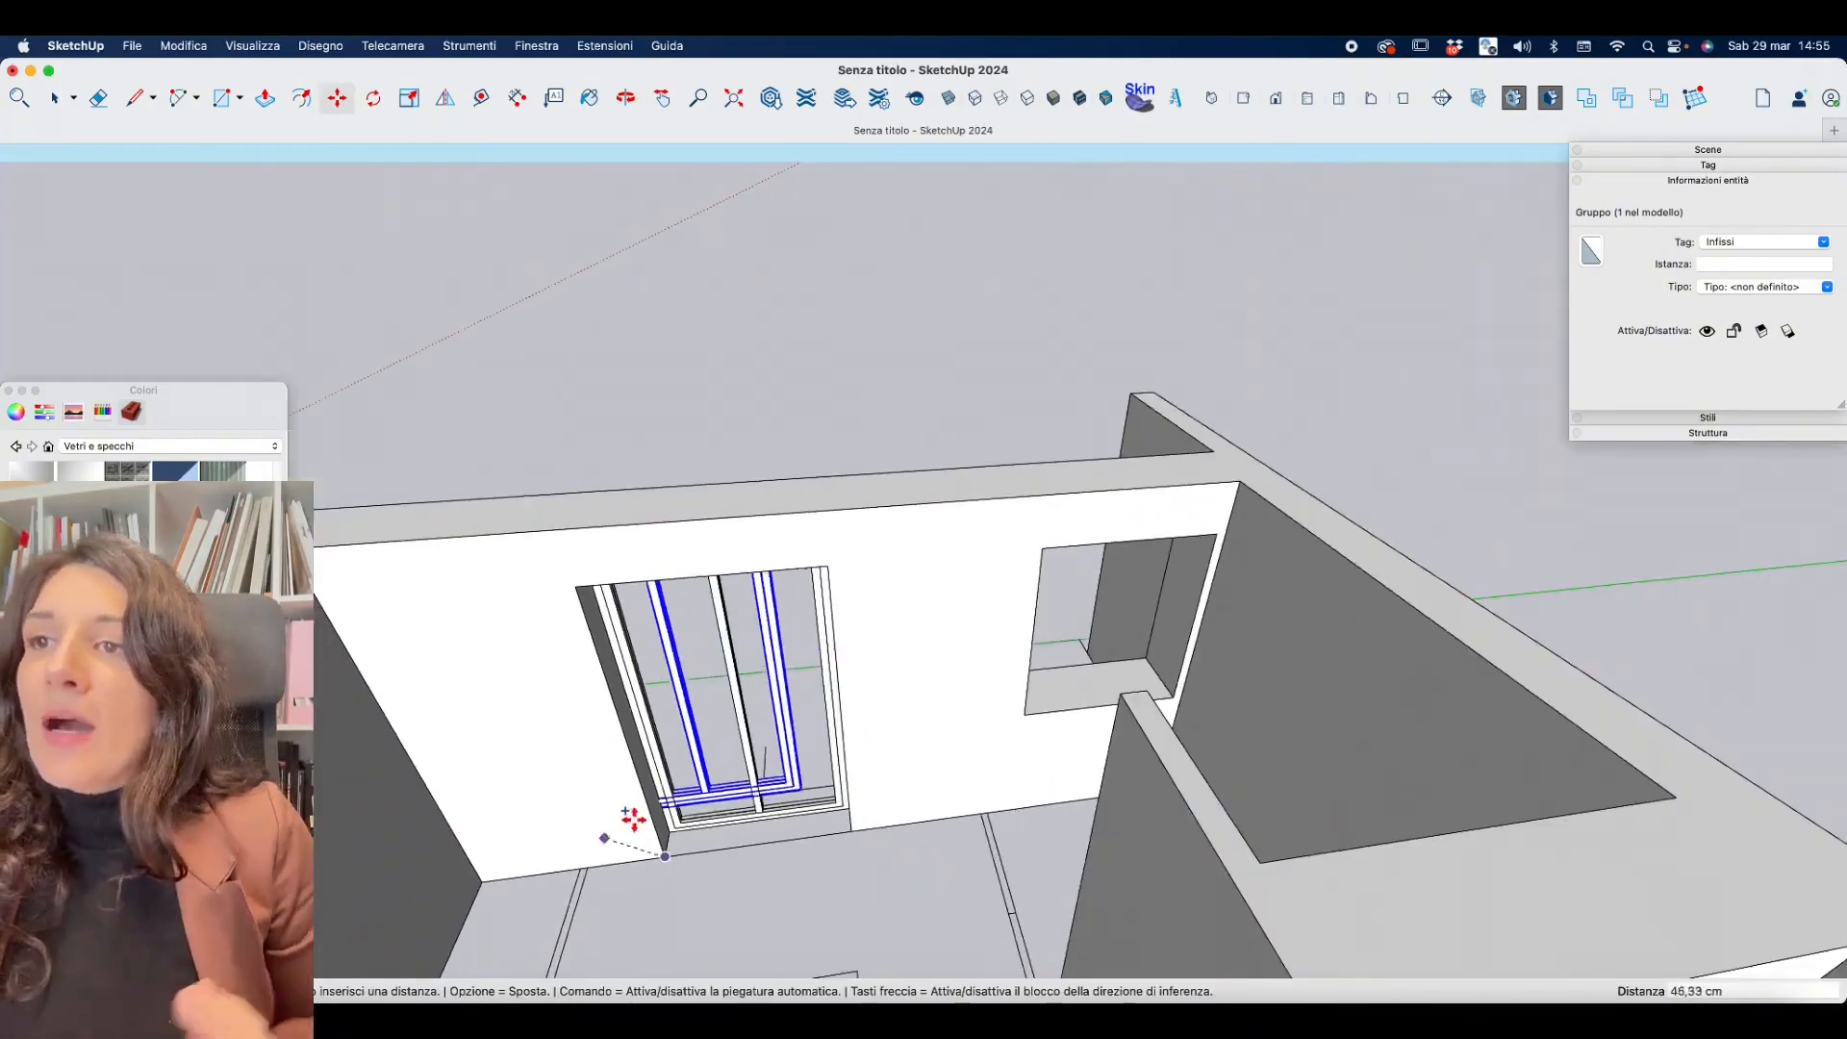
scroll(1049, 697, up, 5)
scroll(939, 837, up, 5)
click(936, 854)
scroll(788, 759, down, 8)
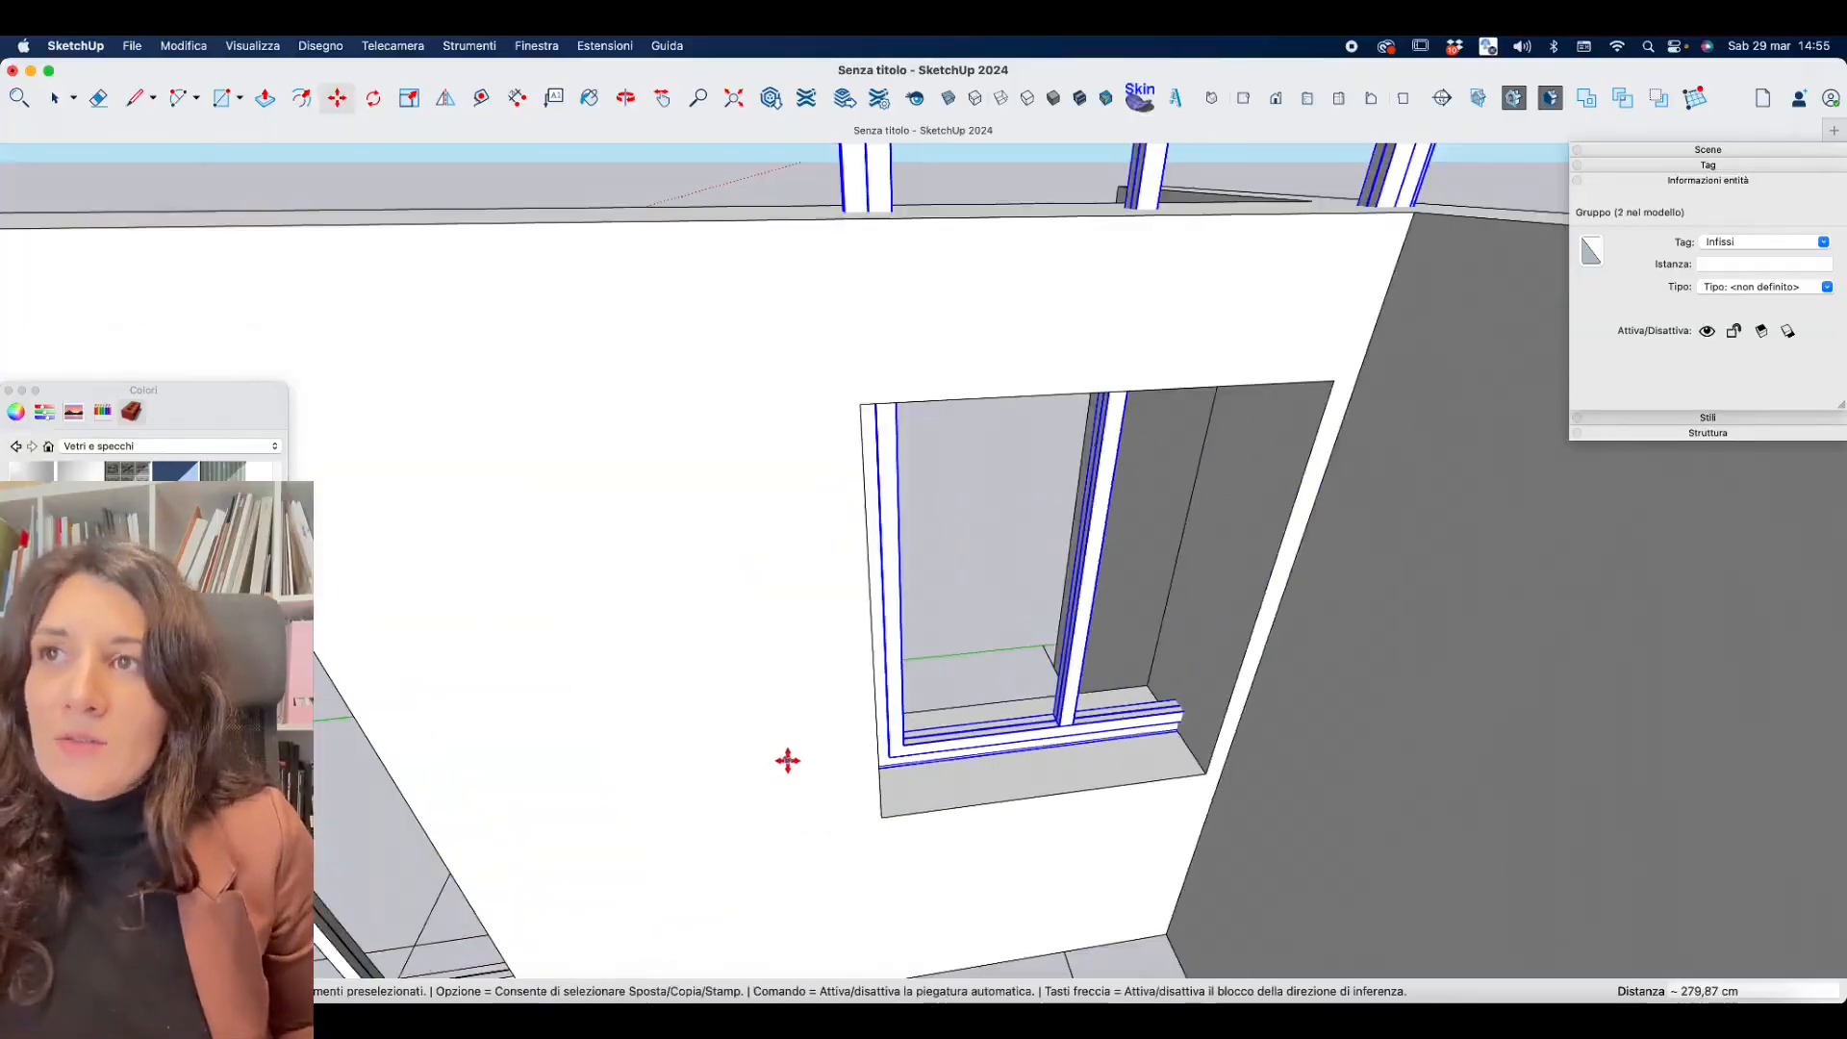
click(55, 100)
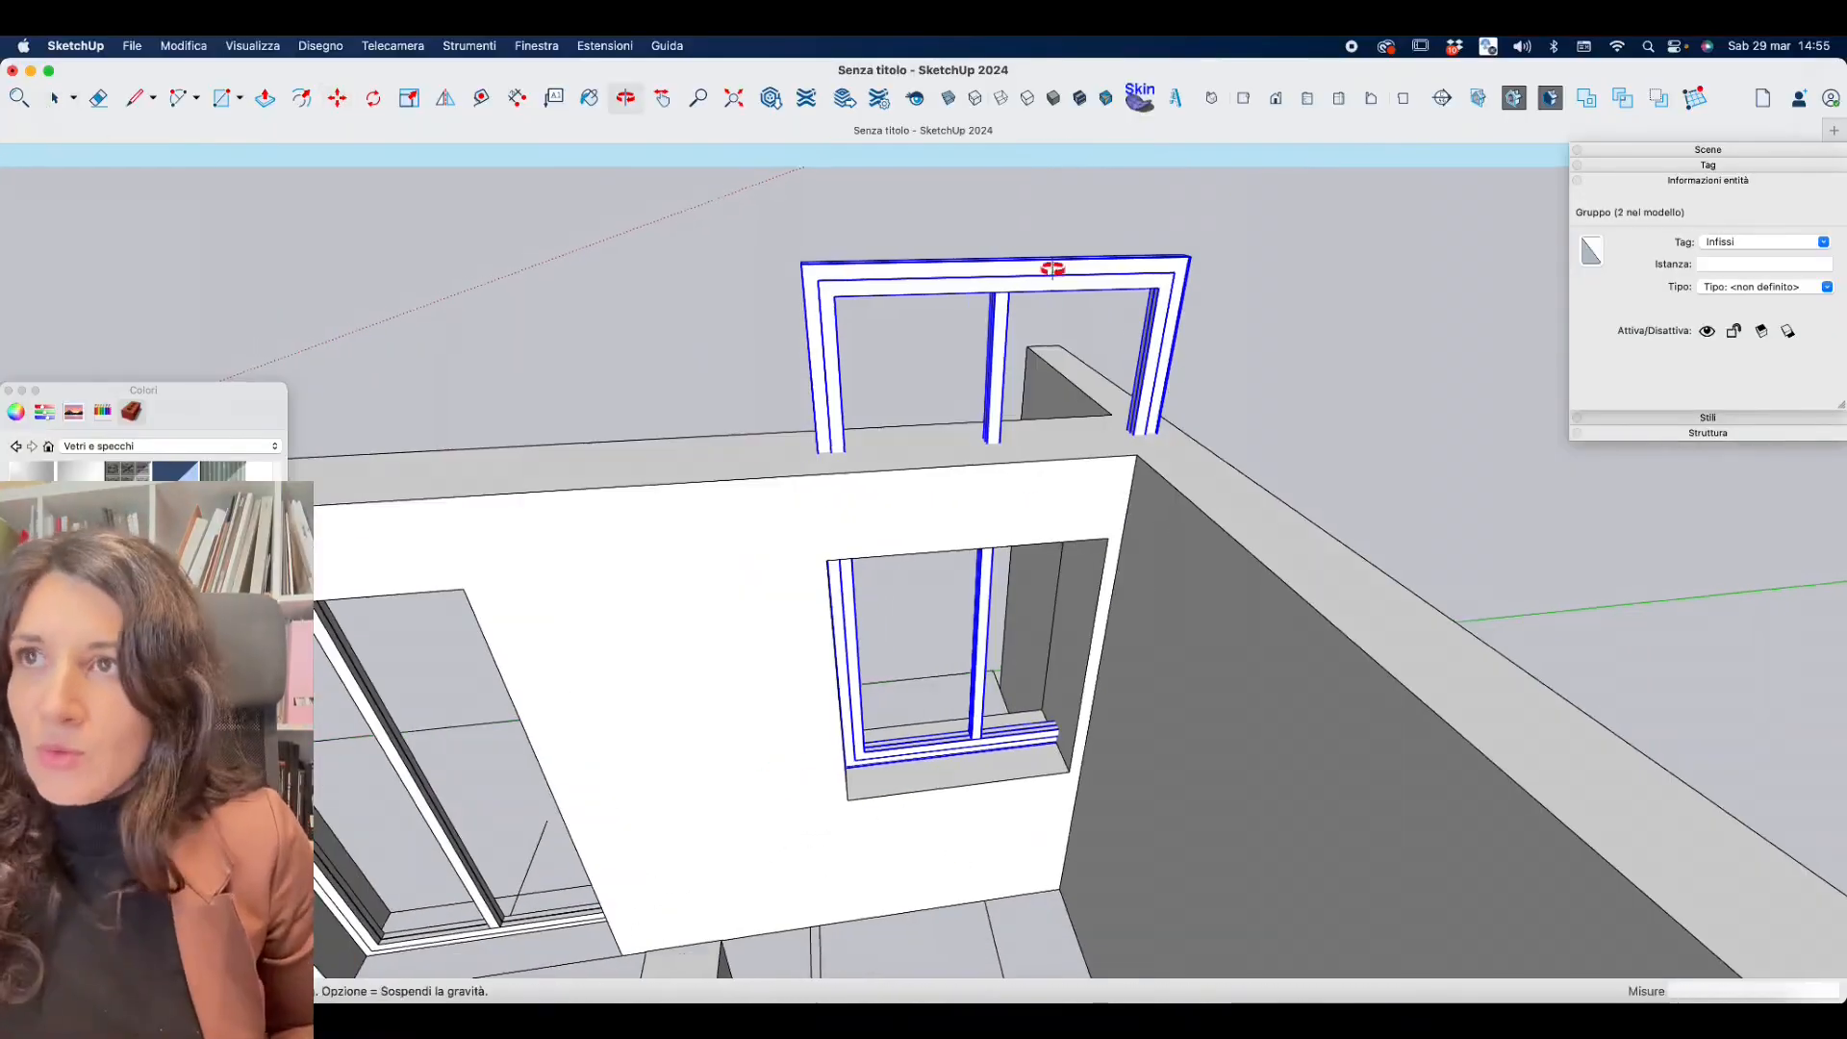
Try to scale the copied French door group down from its top to the height of the window opening.
middle_drag(1051, 272, 1019, 368)
click(408, 101)
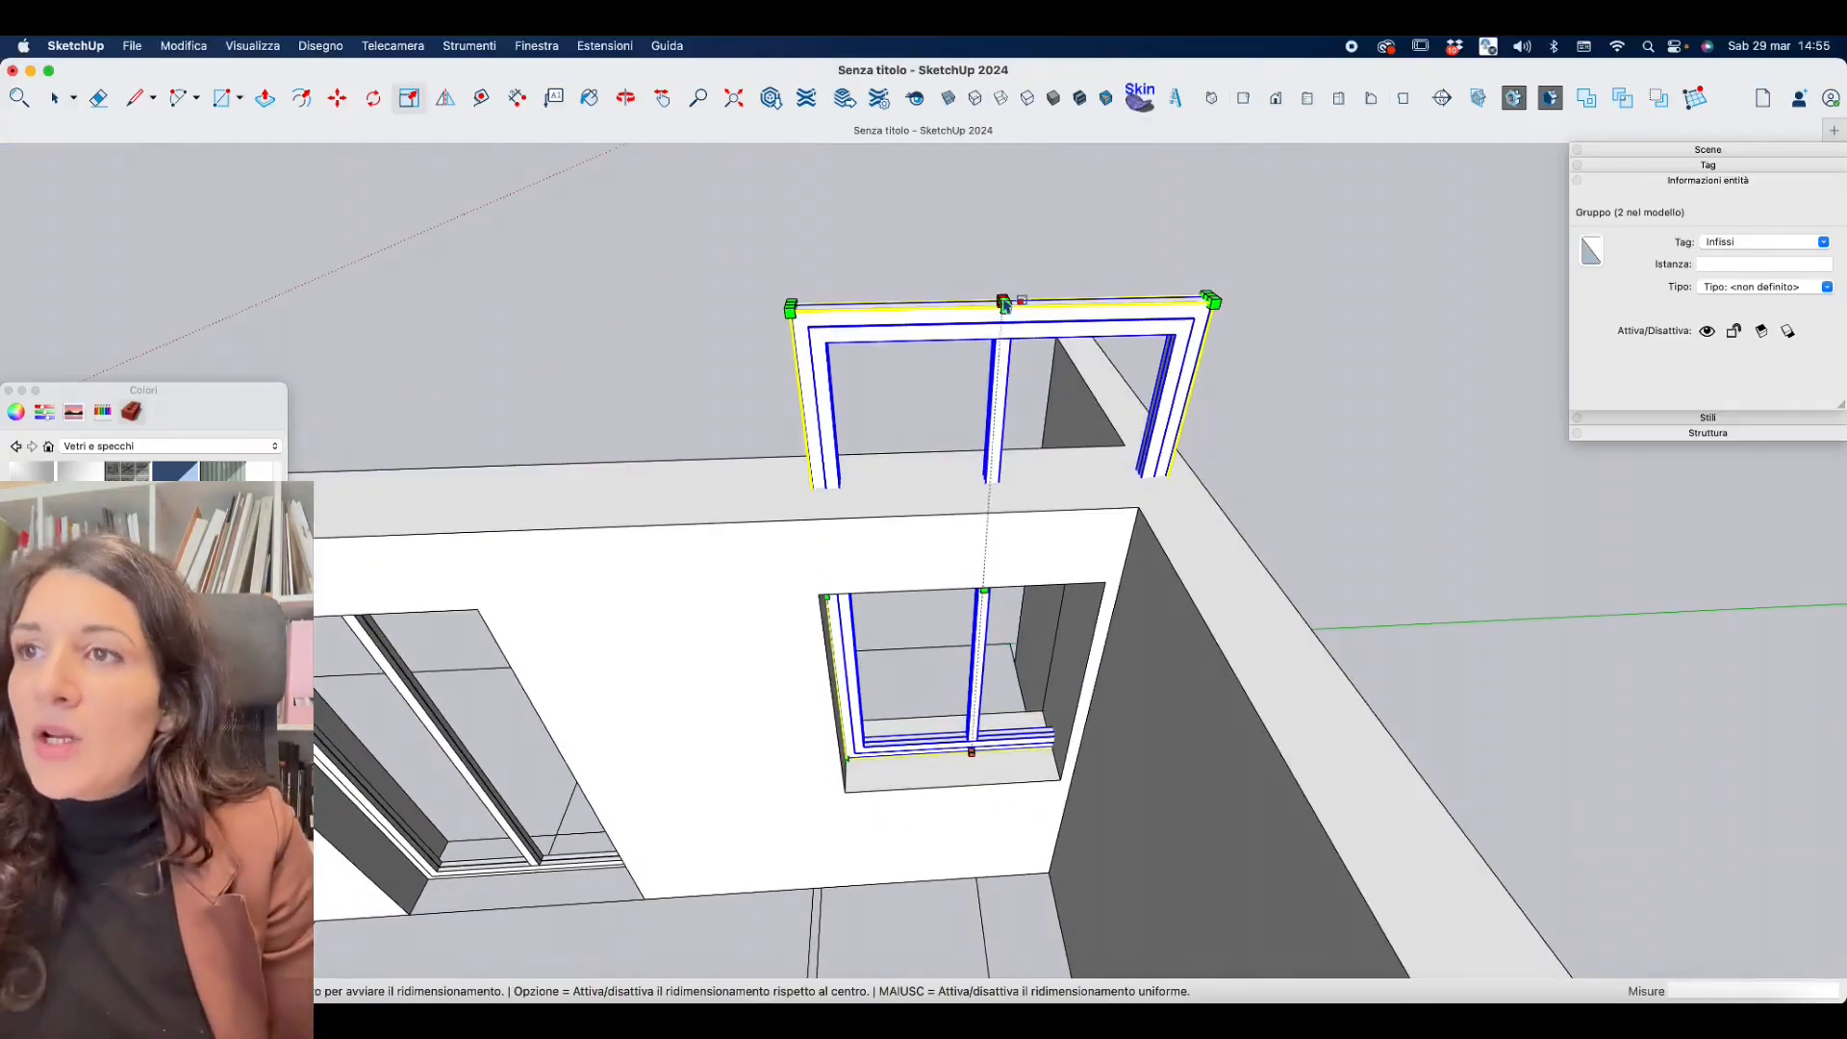
click(1004, 303)
middle_drag(975, 635, 1067, 481)
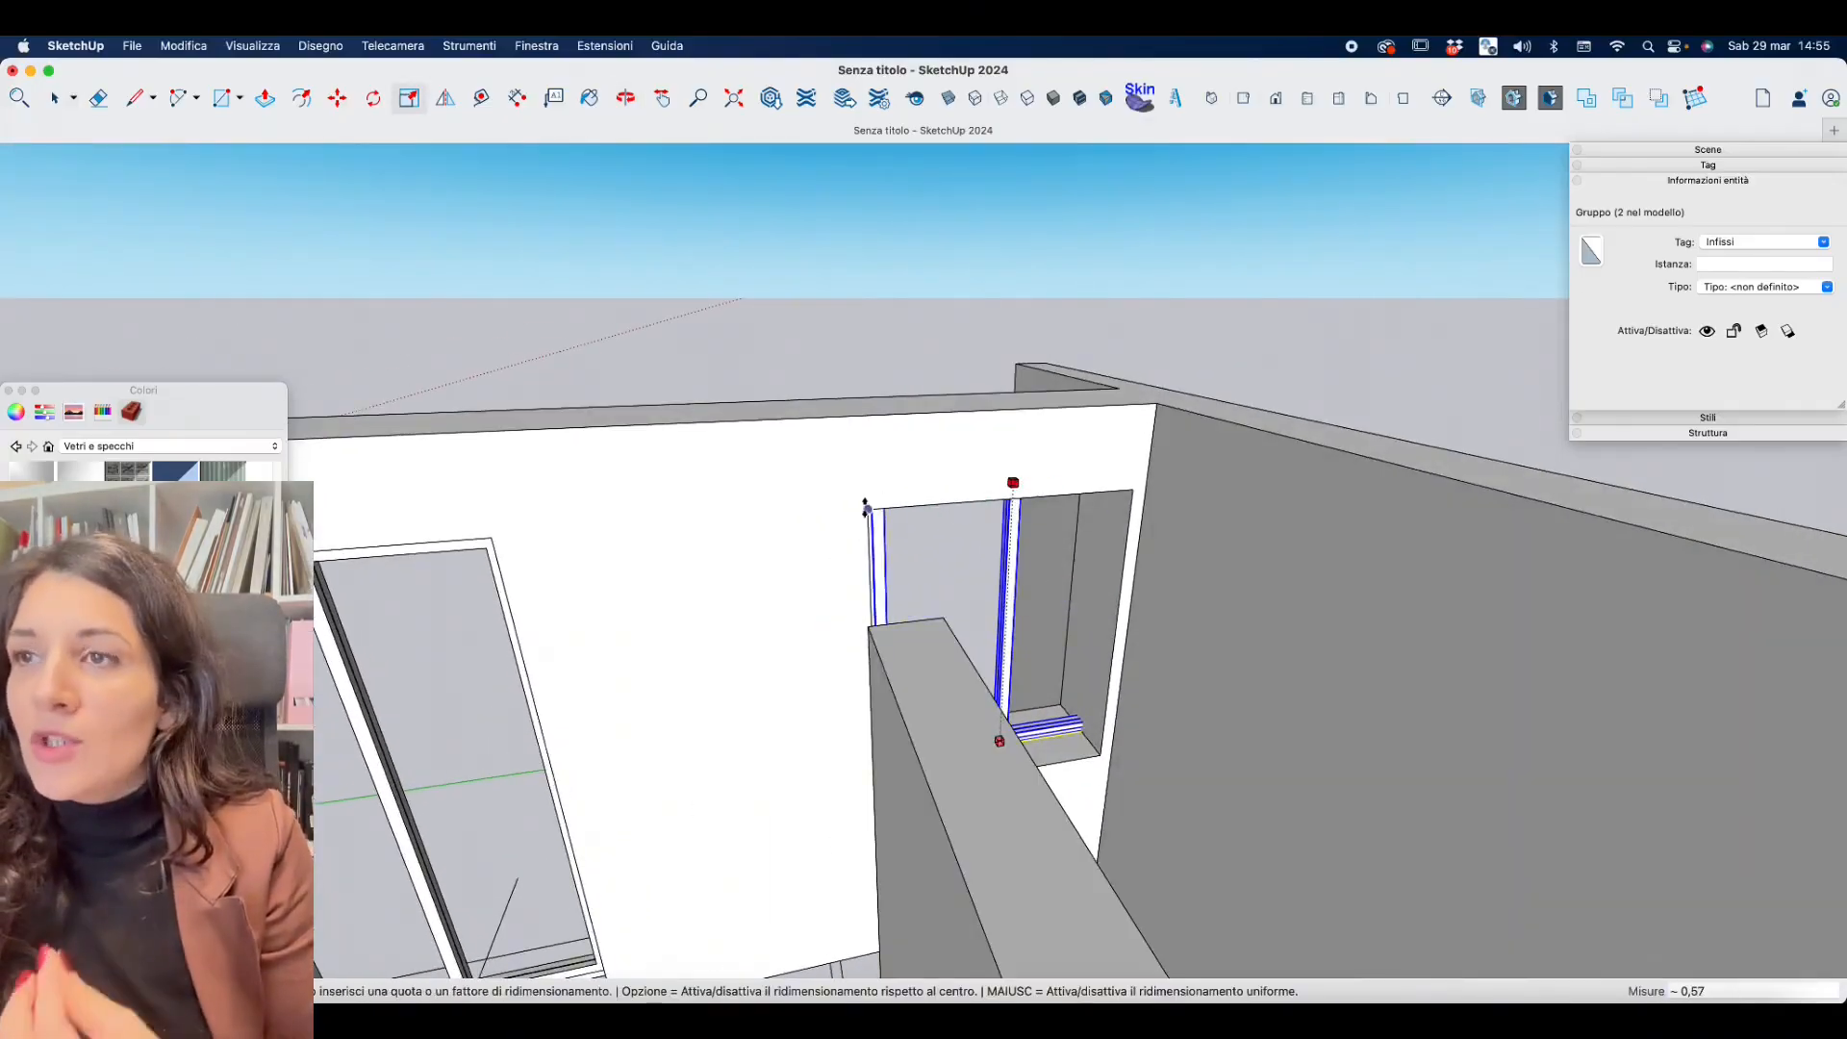
click(867, 510)
middle_drag(870, 514, 1299, 560)
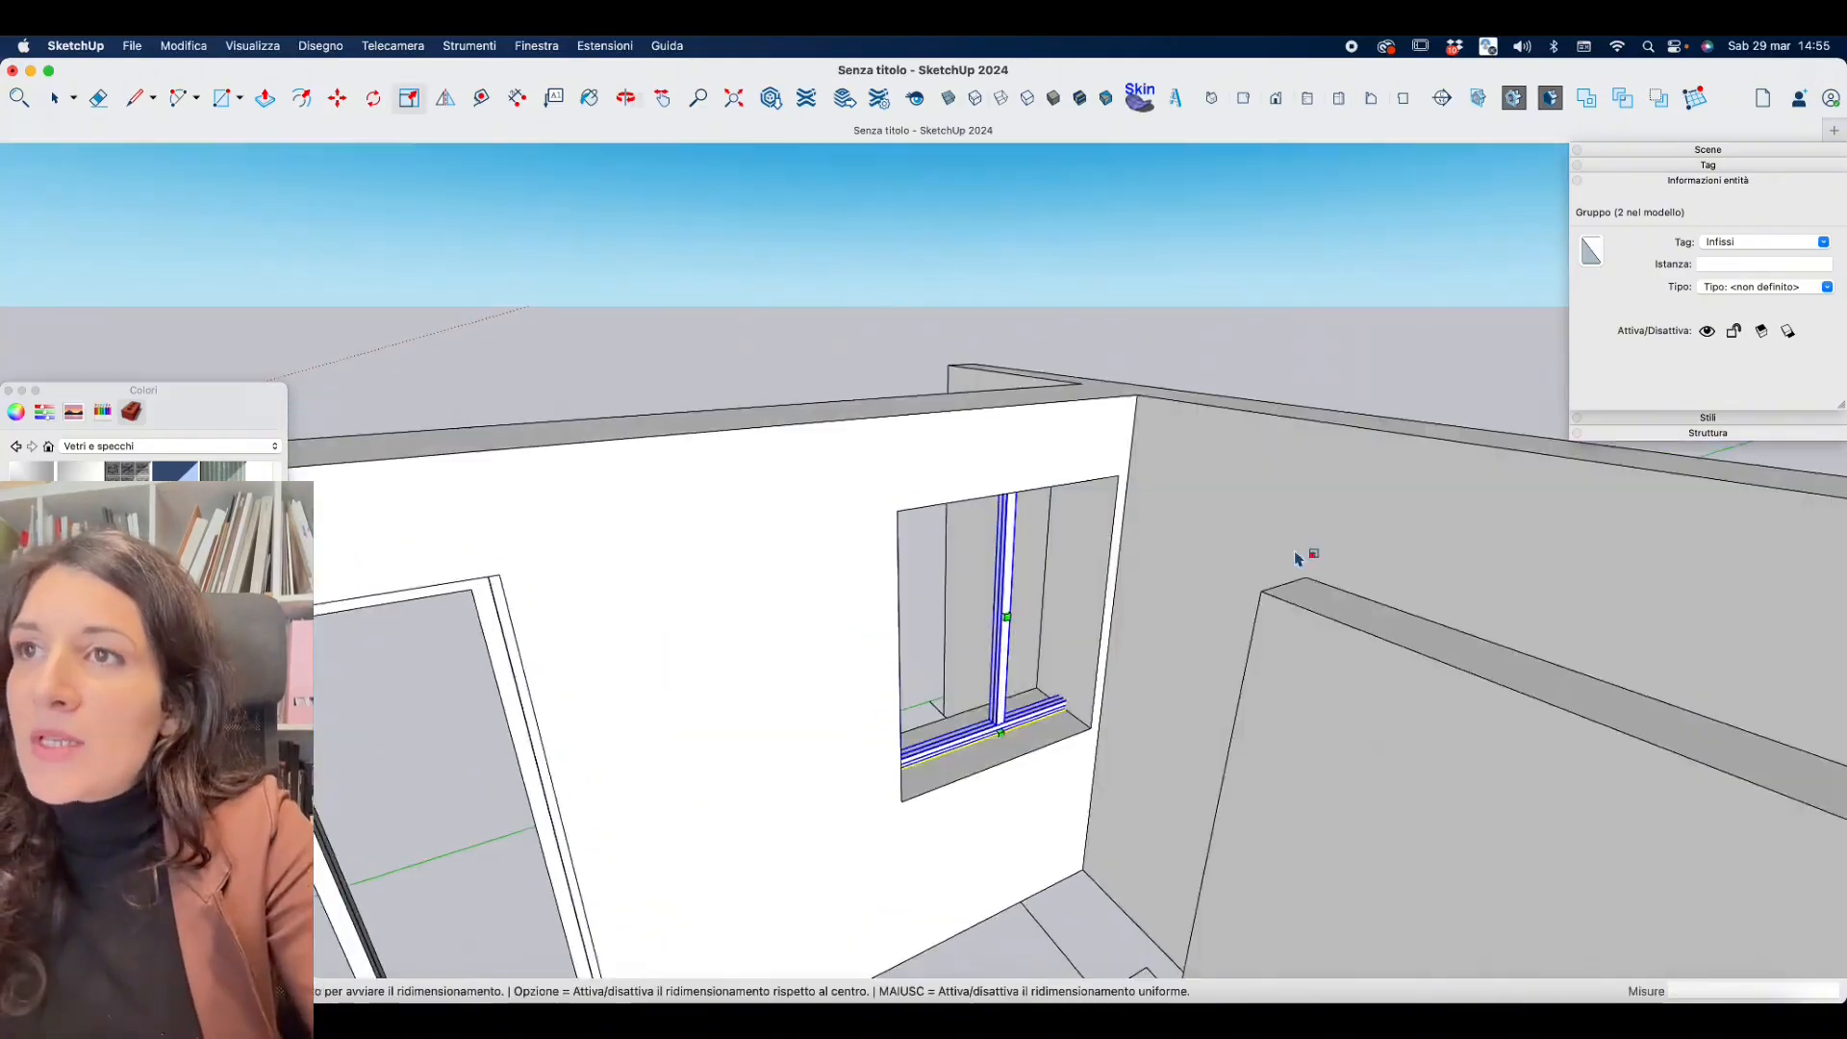
scroll(983, 608, up, 5)
middle_drag(981, 608, 965, 672)
scroll(958, 671, down, 3)
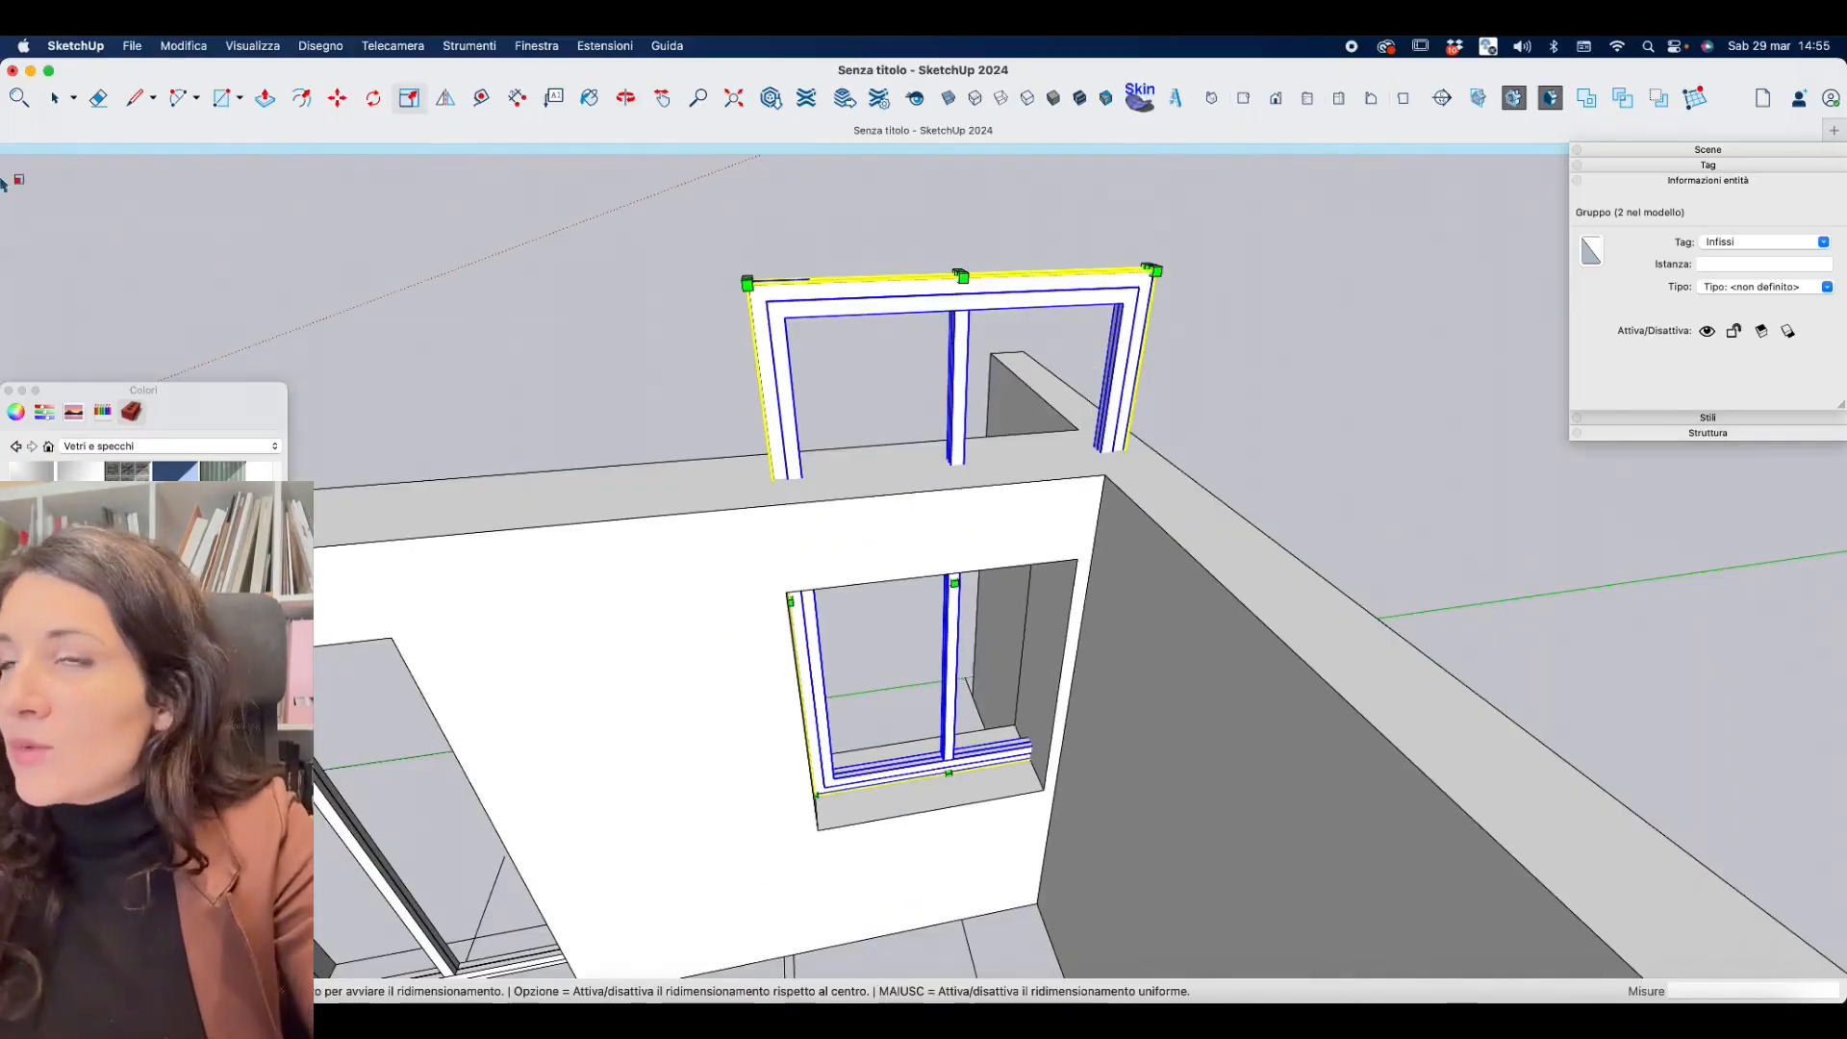
Lower the top of the copied group's outer frame to the top of the window opening.
double_click(924, 299)
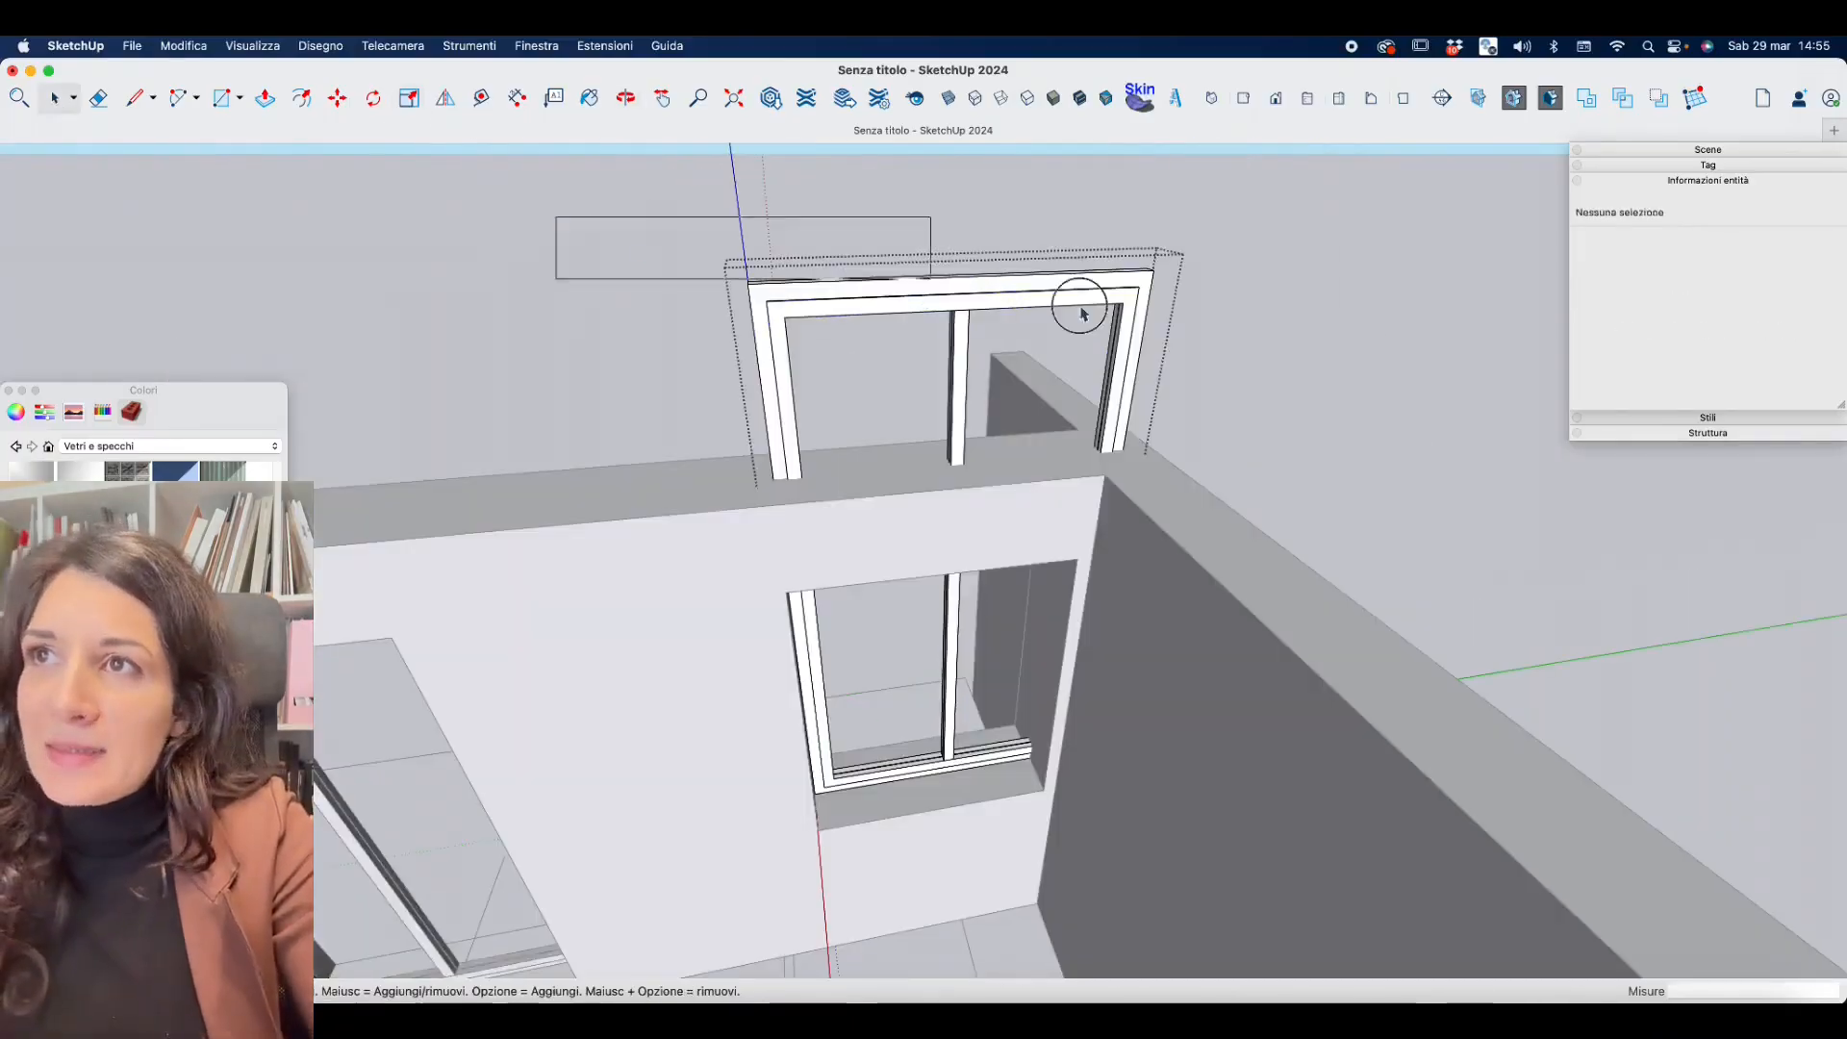
drag(1083, 314, 1192, 331)
double_click(927, 302)
drag(568, 216, 1203, 332)
click(744, 287)
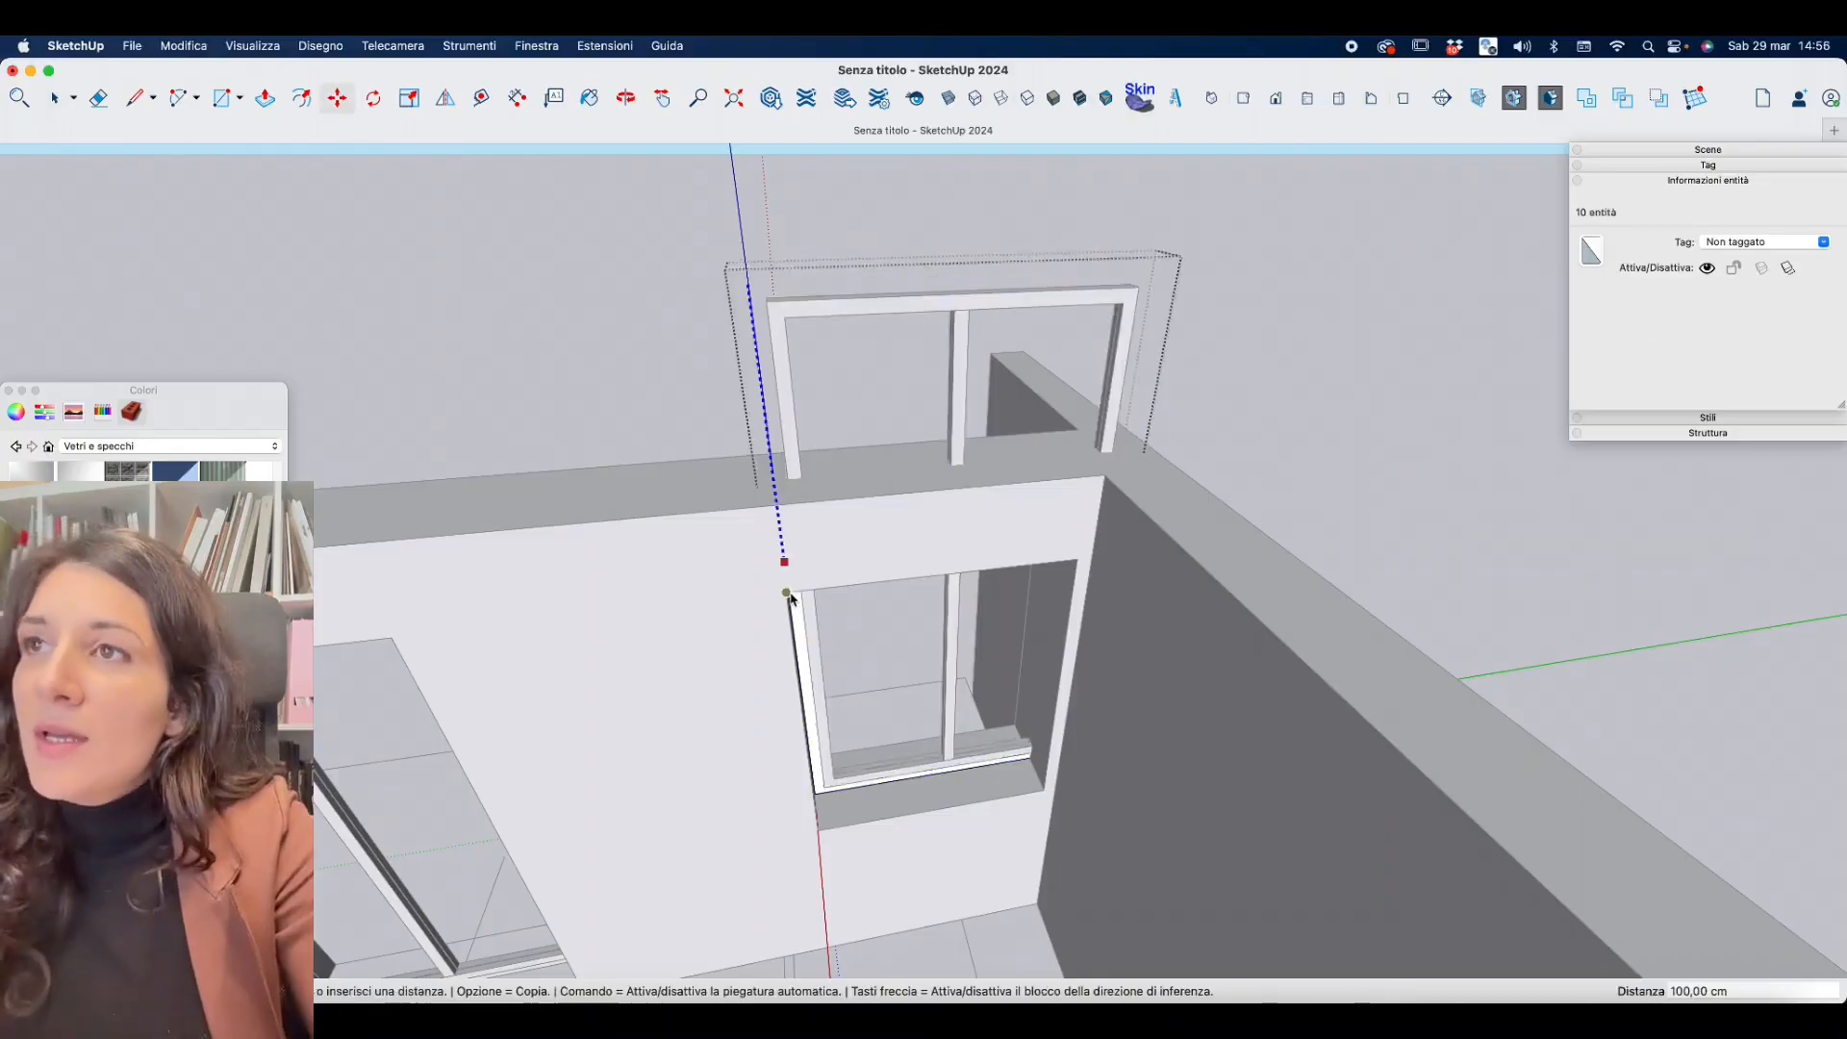
Lower the top of the inner sash frame to meet the underside of the shortened outer frame.
double_click(925, 302)
drag(577, 209, 1508, 375)
click(768, 304)
middle_drag(794, 606, 808, 414)
scroll(760, 462, up, 5)
middle_drag(735, 464, 739, 625)
scroll(729, 457, up, 5)
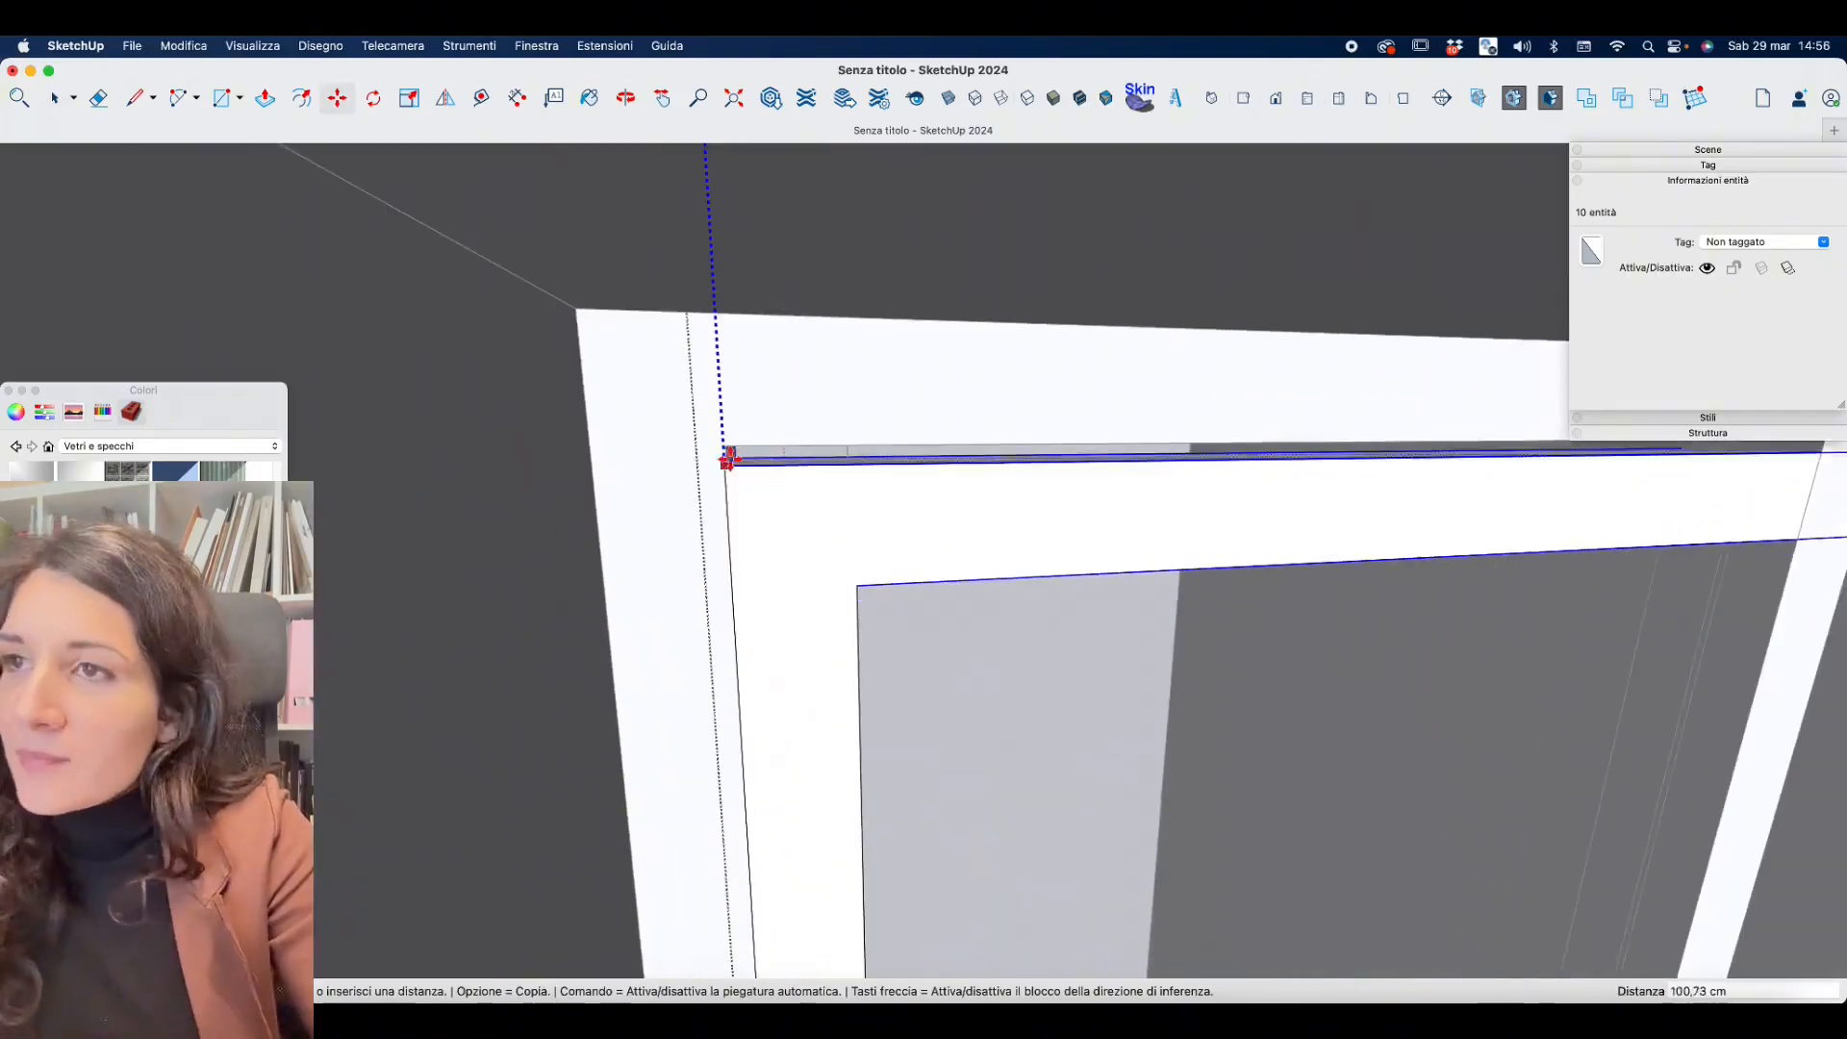
click(727, 446)
Shorten the central mullion by moving its top end down to the lowered sash frame.
scroll(1038, 639, down, 10)
click(57, 98)
click(1003, 383)
click(1003, 383)
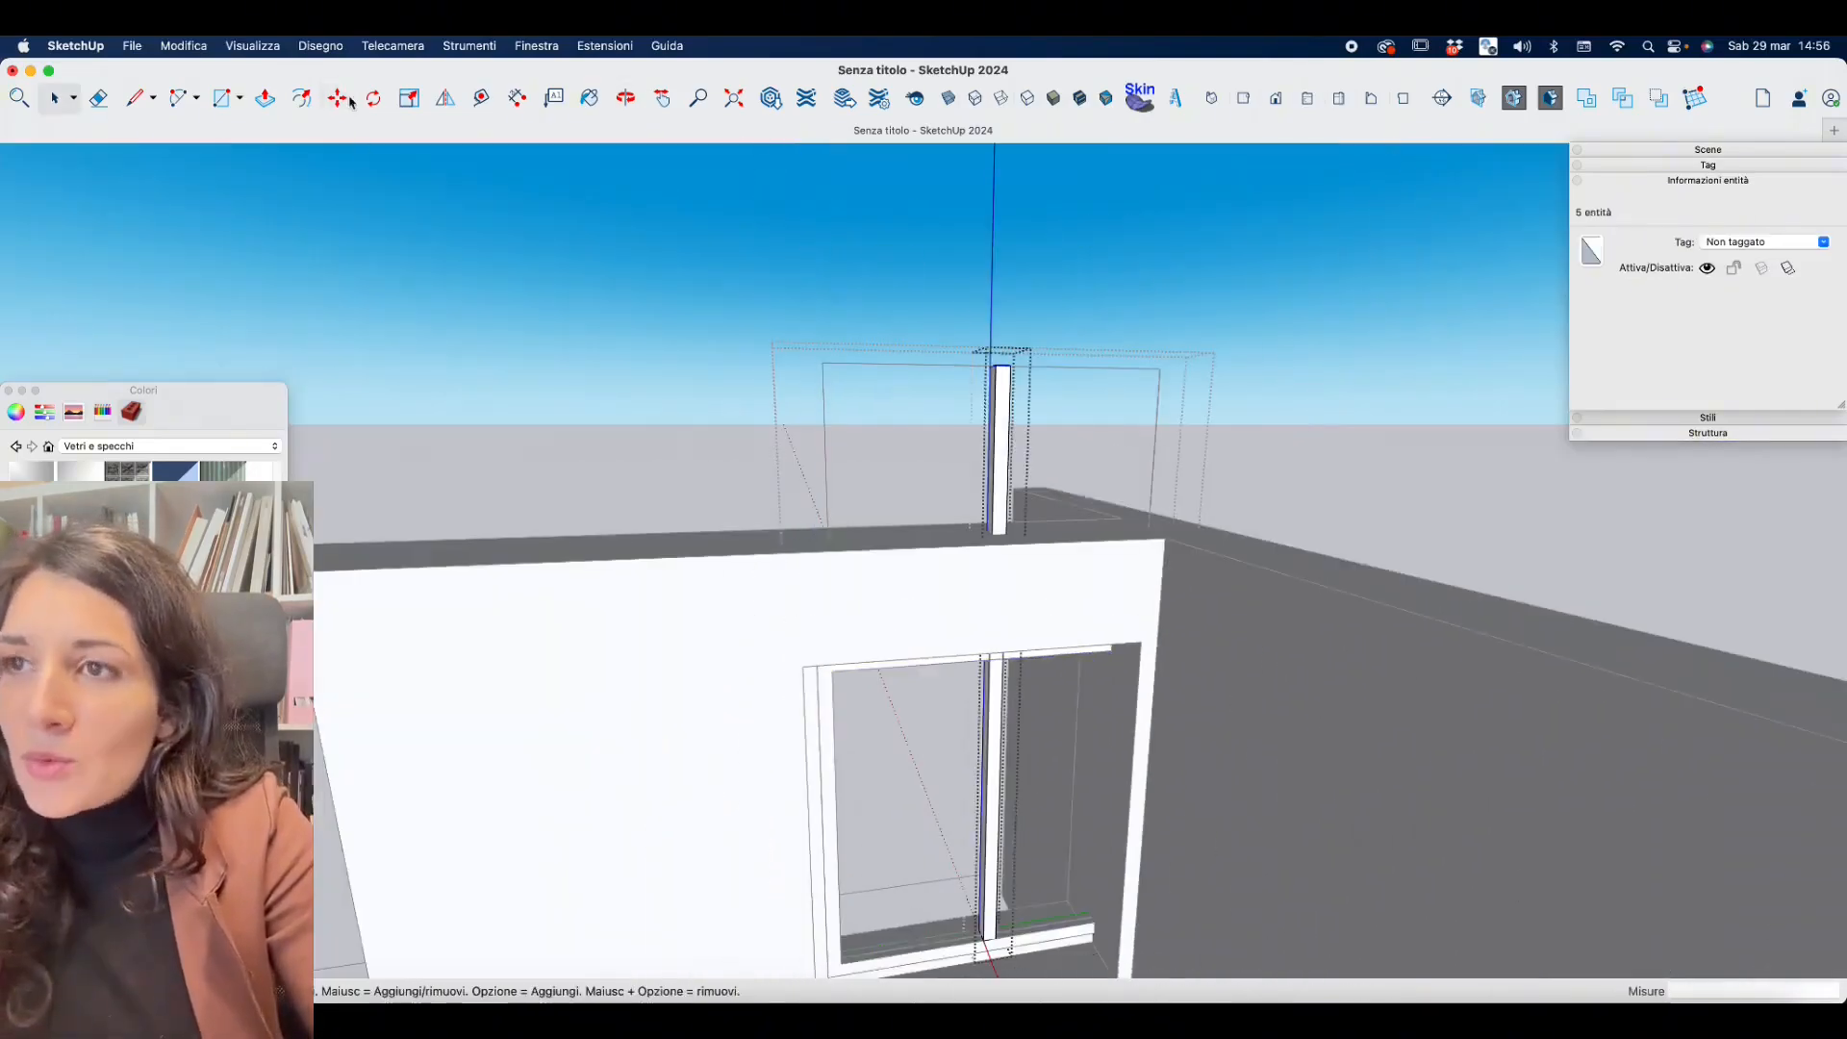
click(1012, 367)
middle_drag(828, 673, 616, 520)
click(1088, 215)
middle_drag(1078, 289, 1039, 577)
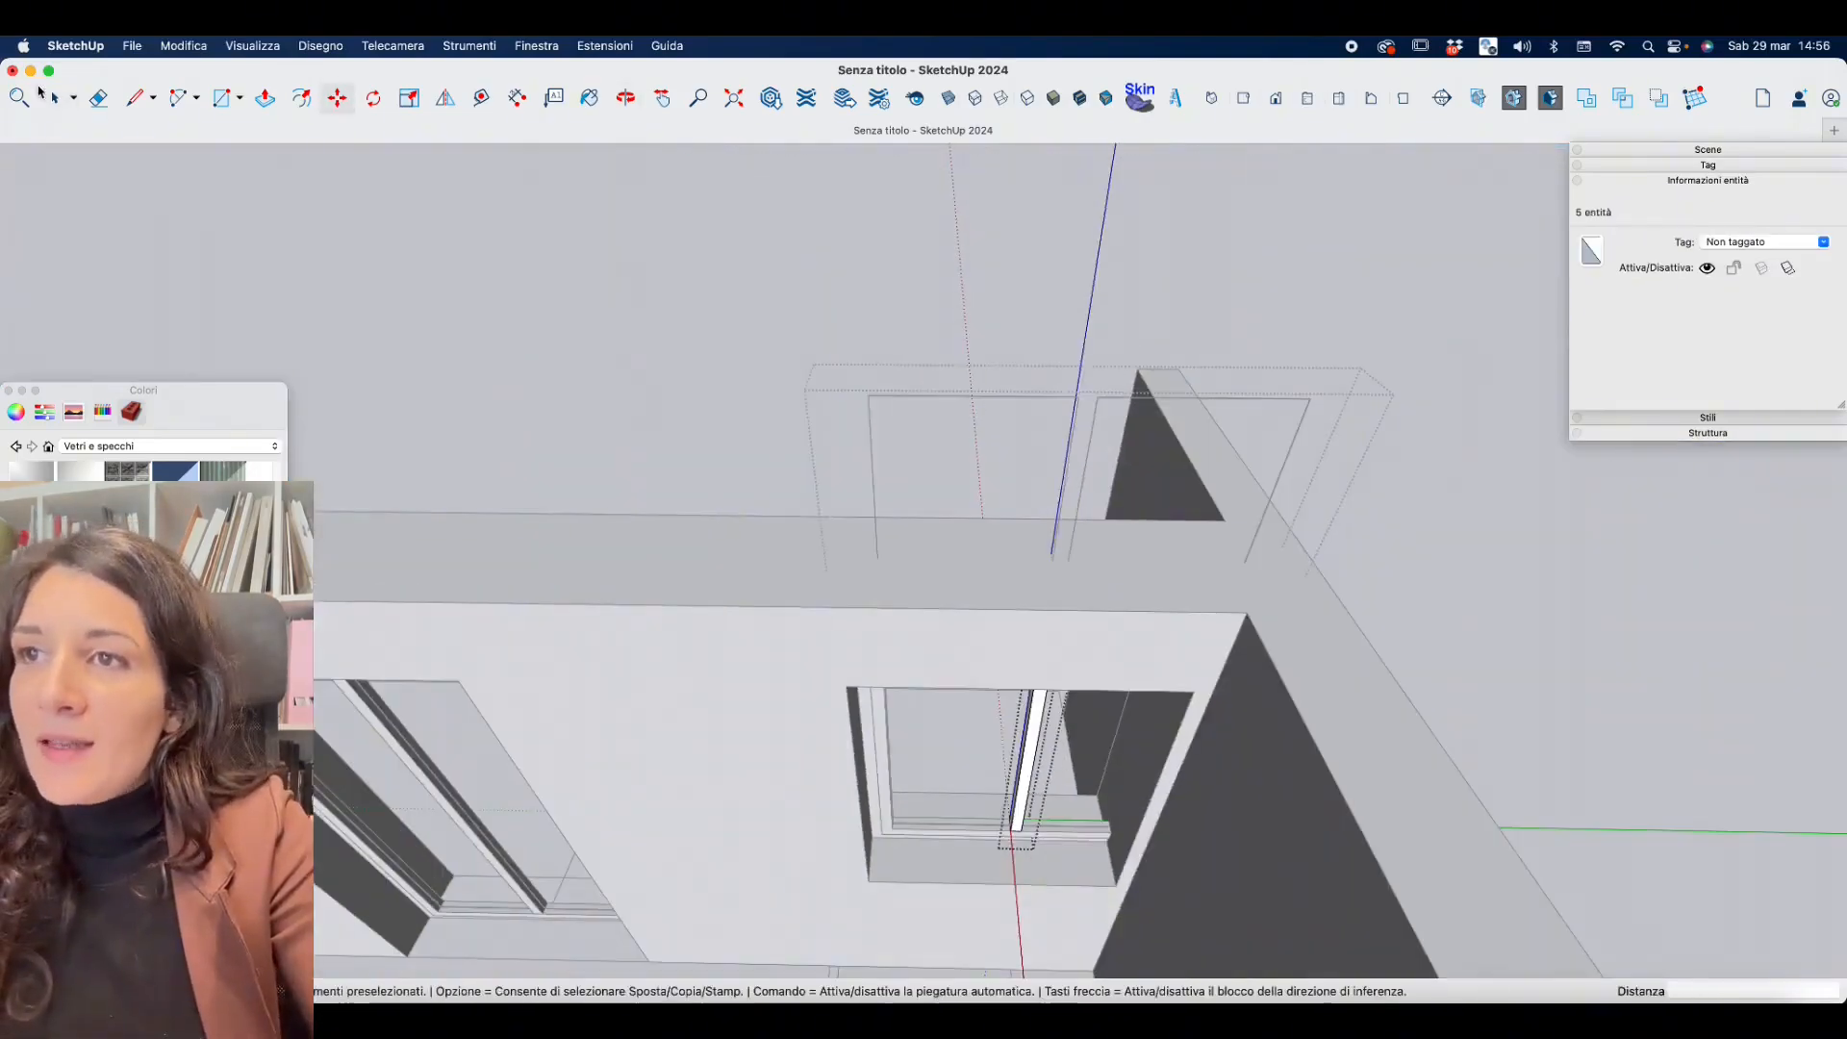
Scale the two glass panes down to the lowered sash height.
click(56, 98)
click(1155, 429)
scroll(1101, 385, up, 8)
middle_drag(1102, 385, 1132, 450)
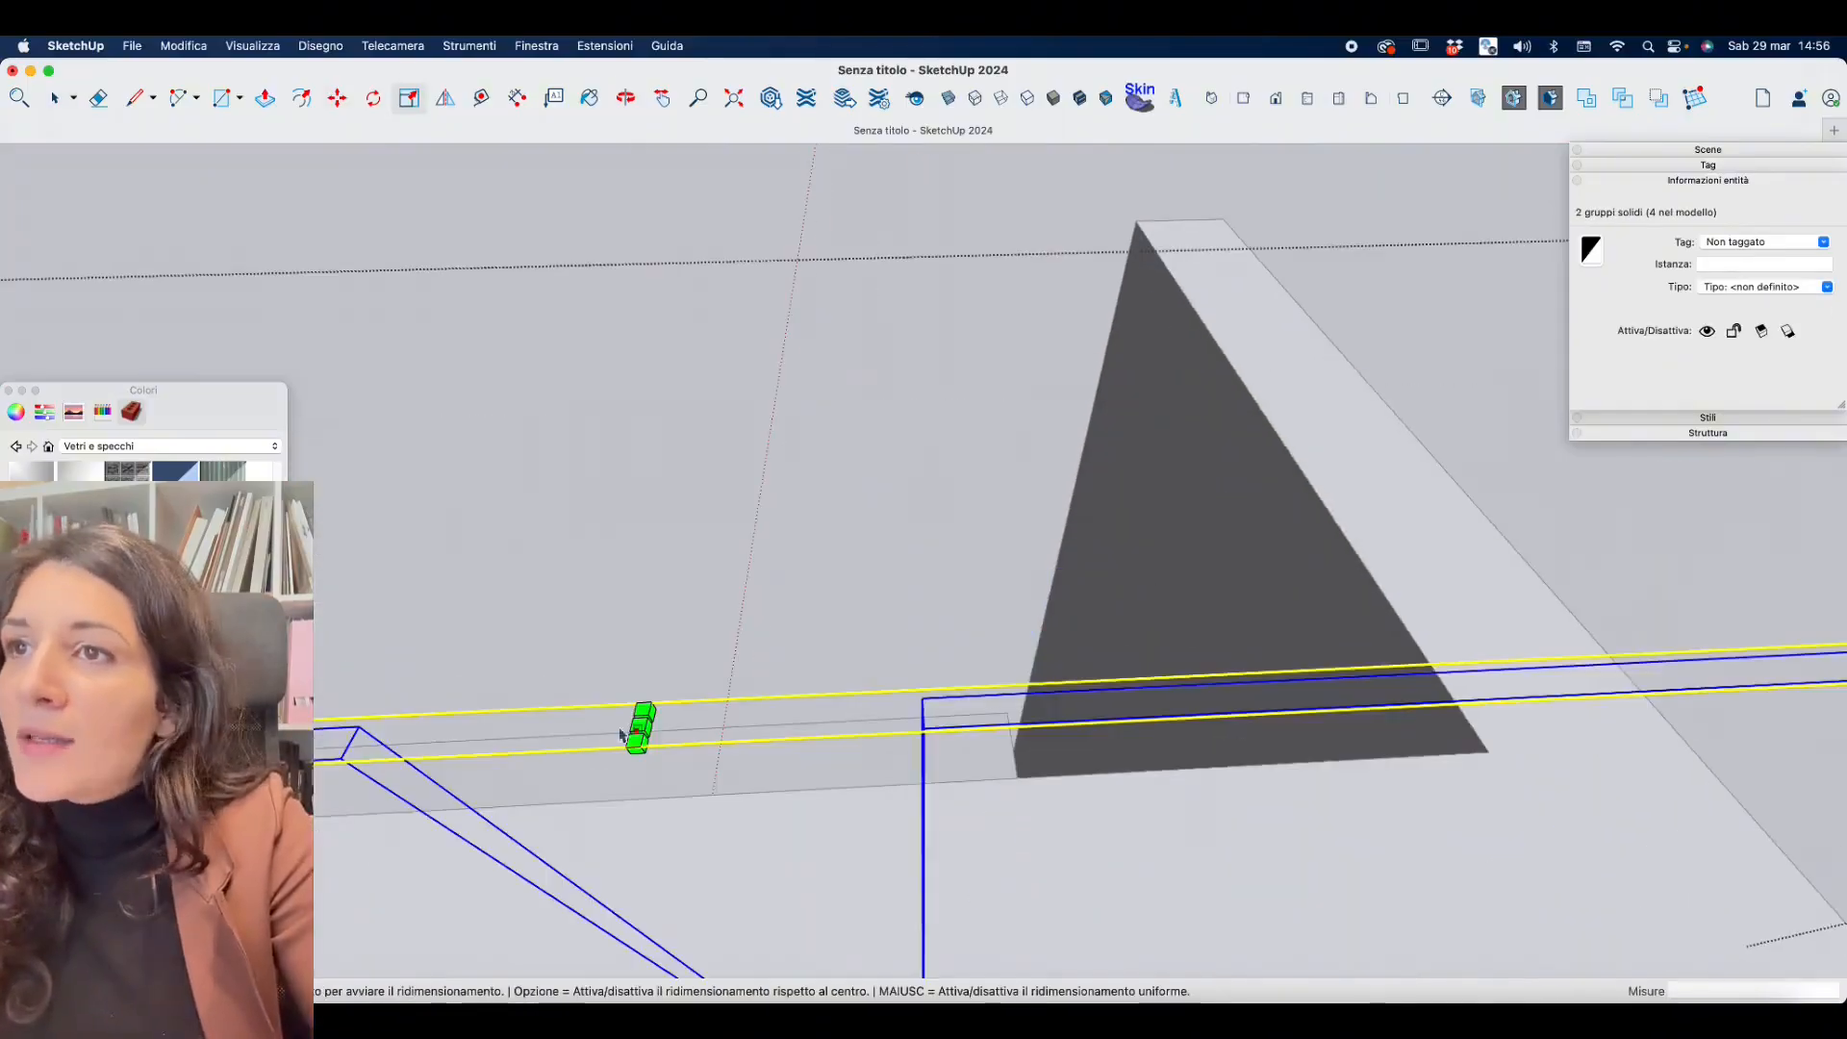
click(638, 727)
scroll(866, 654, down, 8)
middle_drag(956, 647, 1044, 413)
scroll(1048, 510, up, 6)
click(57, 101)
click(731, 260)
scroll(827, 577, down, 10)
middle_drag(827, 481, 856, 646)
Turn on the X-ray view and move the outer frame's protruding side jamb in to the edge of the window opening.
click(948, 98)
double_click(817, 823)
double_click(792, 646)
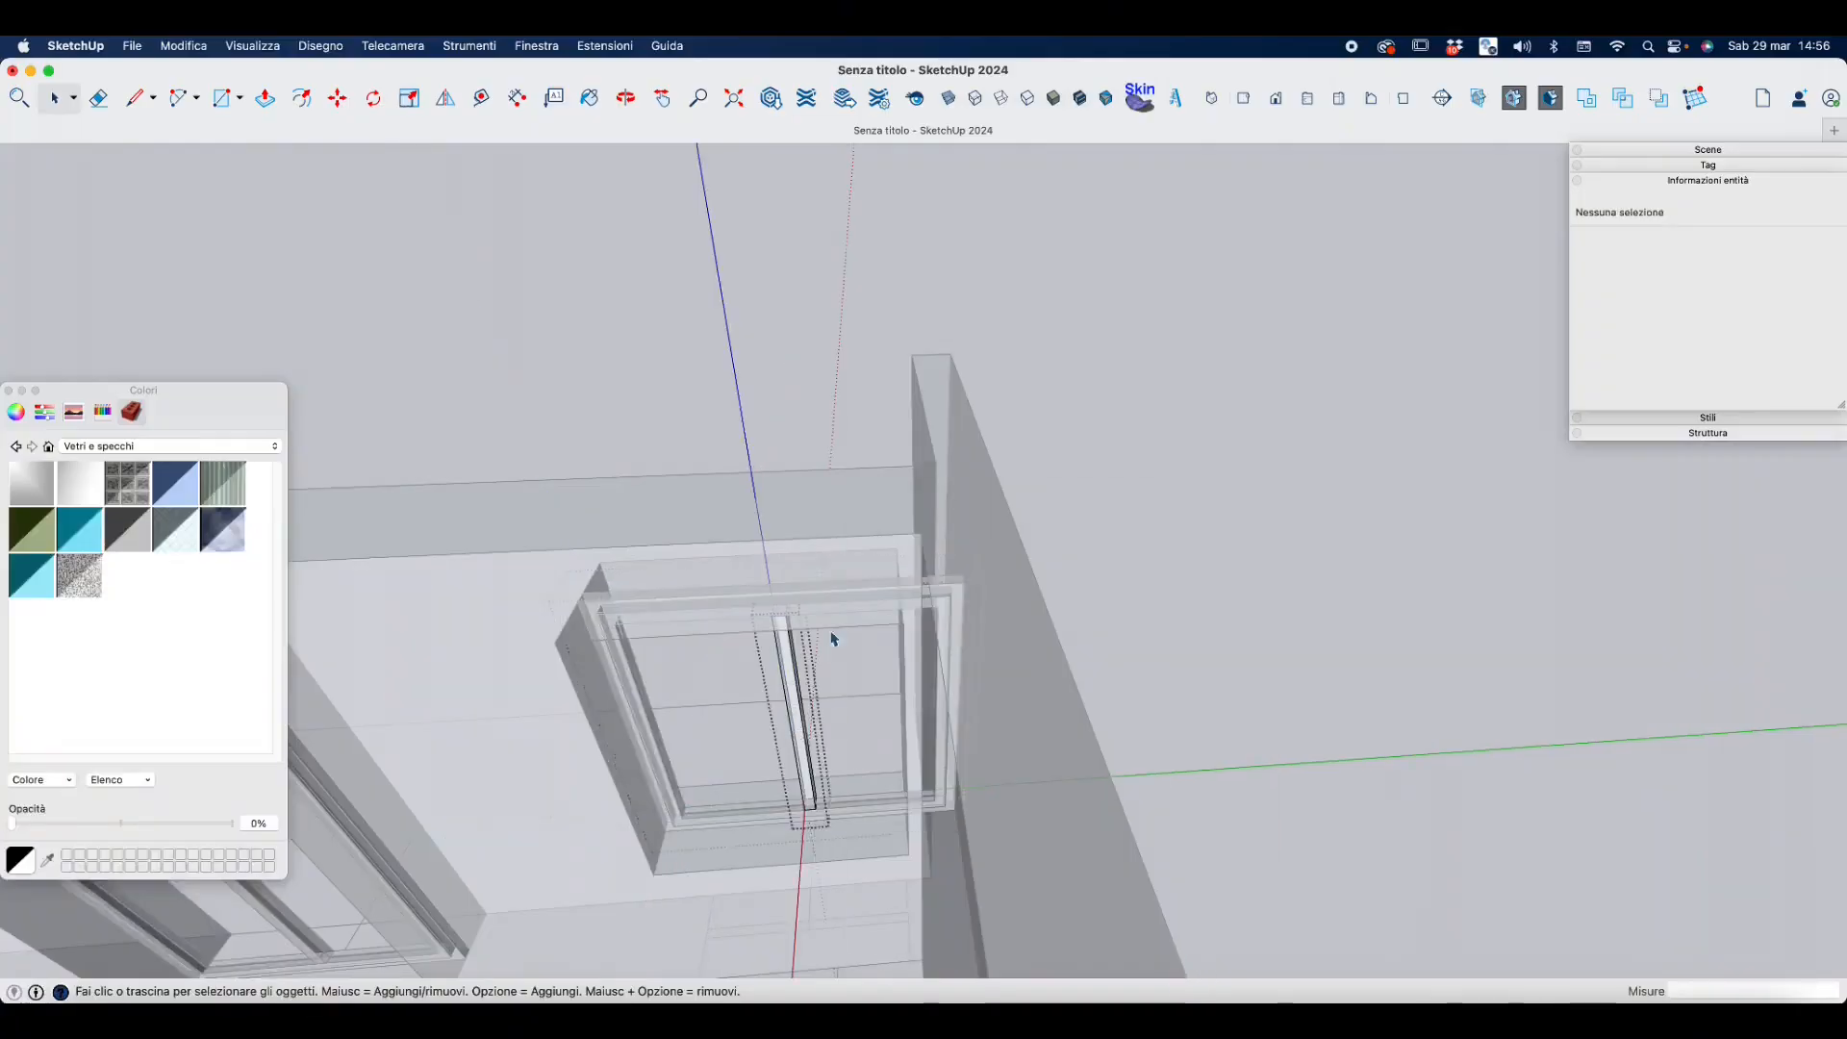
click(834, 637)
click(901, 606)
double_click(958, 588)
drag(812, 458, 1082, 949)
key(m)
scroll(923, 596, up, 4)
click(988, 580)
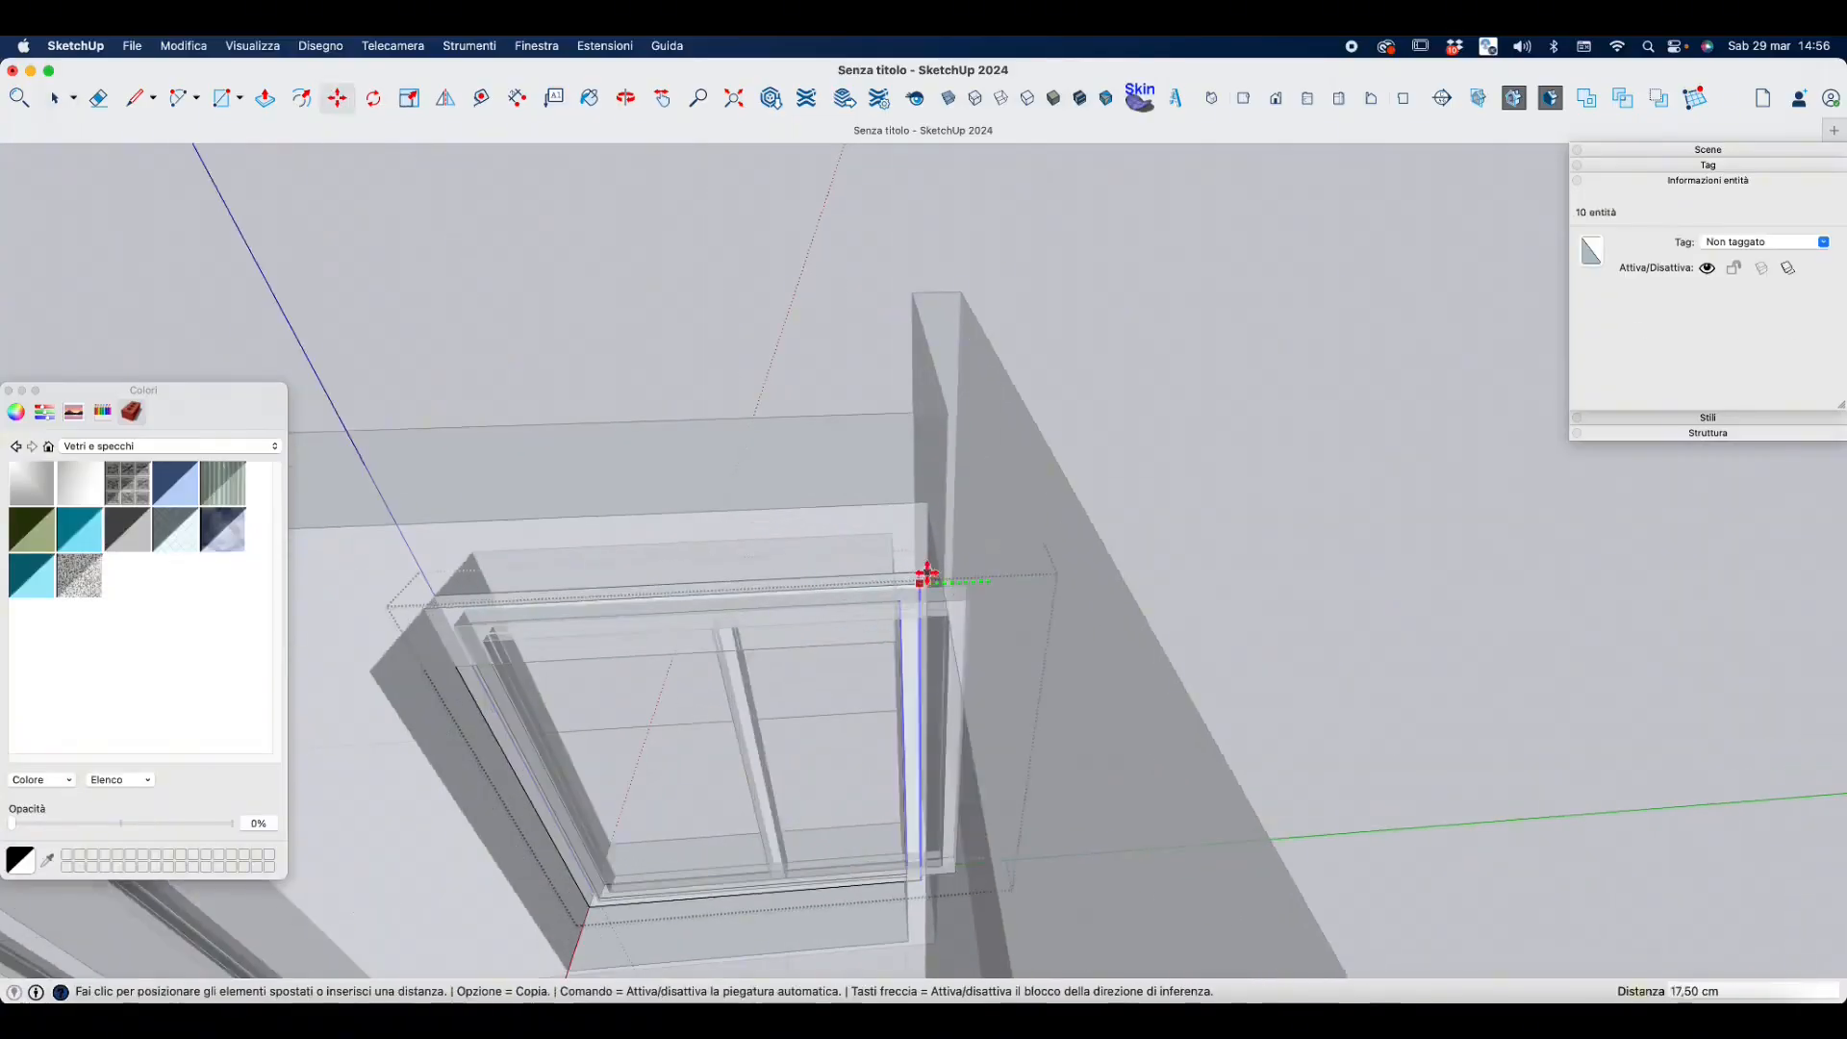
middle_drag(849, 589, 904, 424)
click(980, 477)
Move the inner sash frame's side member 23.5 cm inward to meet the narrowed outer frame.
click(58, 98)
double_click(967, 519)
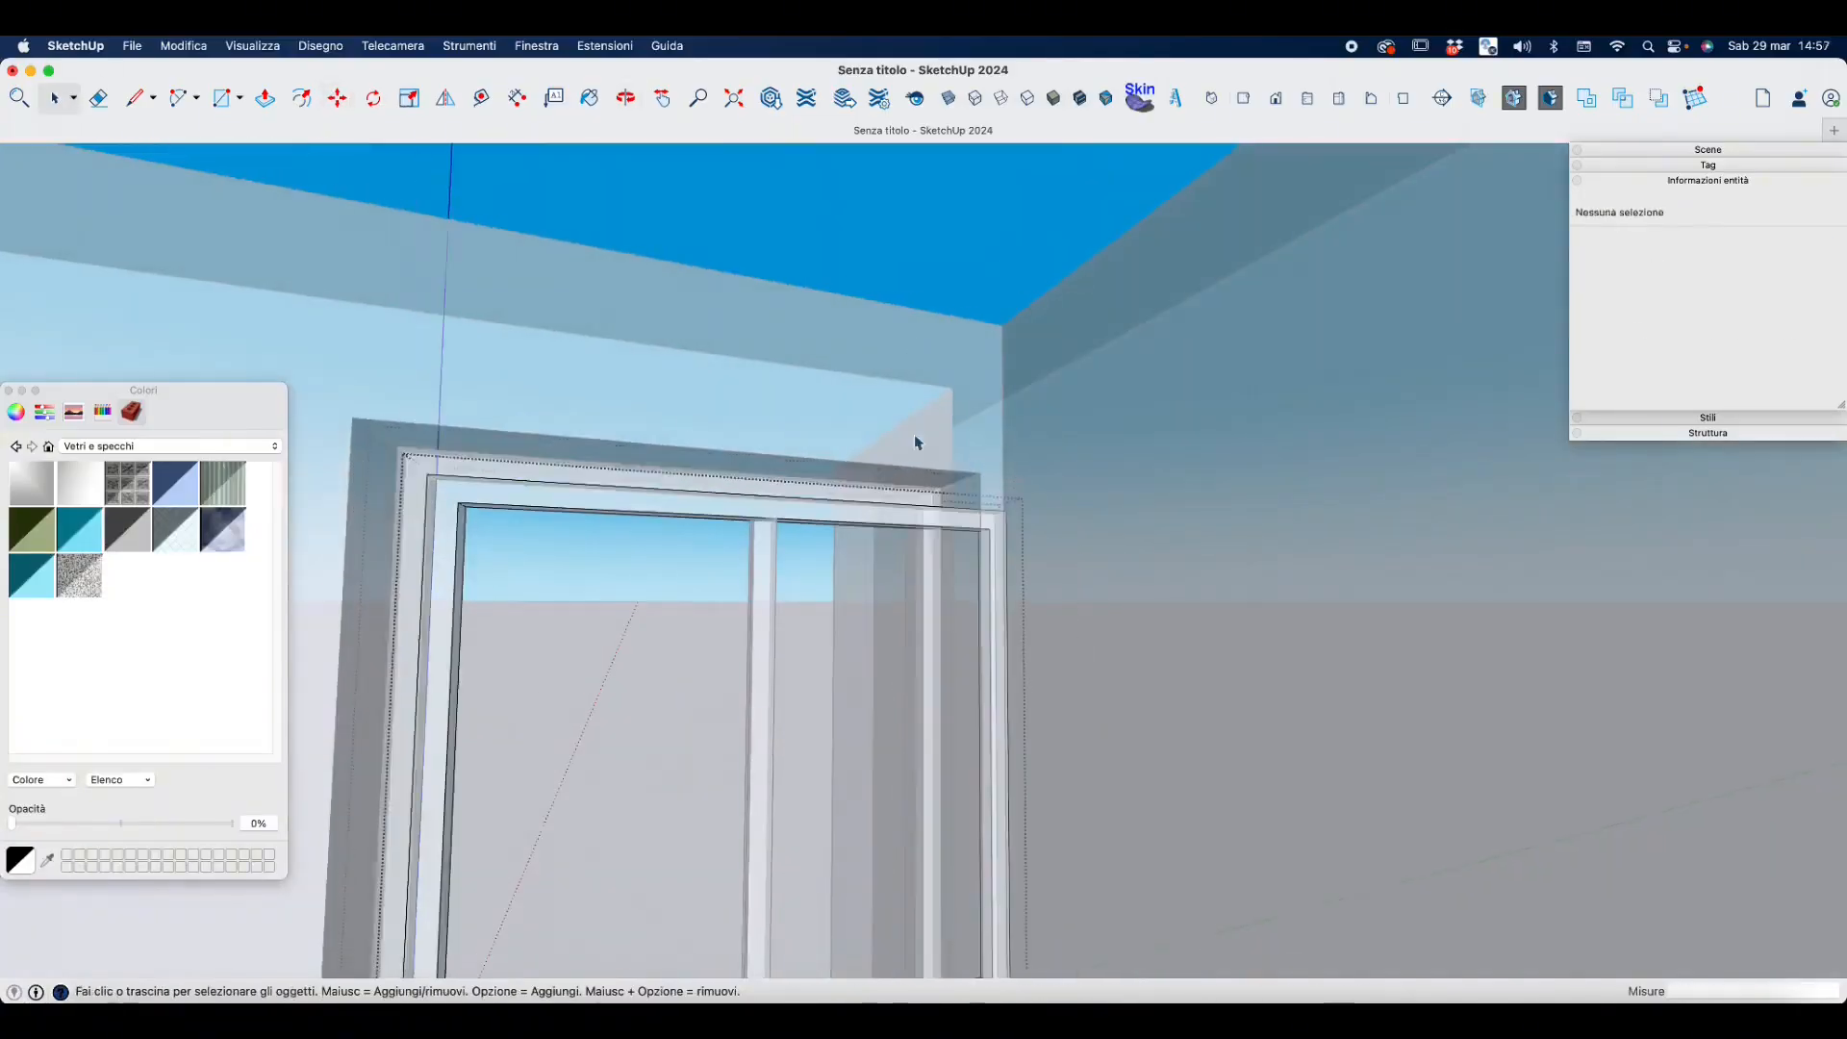
scroll(917, 438, down, 3)
drag(919, 416, 1080, 946)
key(m)
click(999, 491)
click(912, 495)
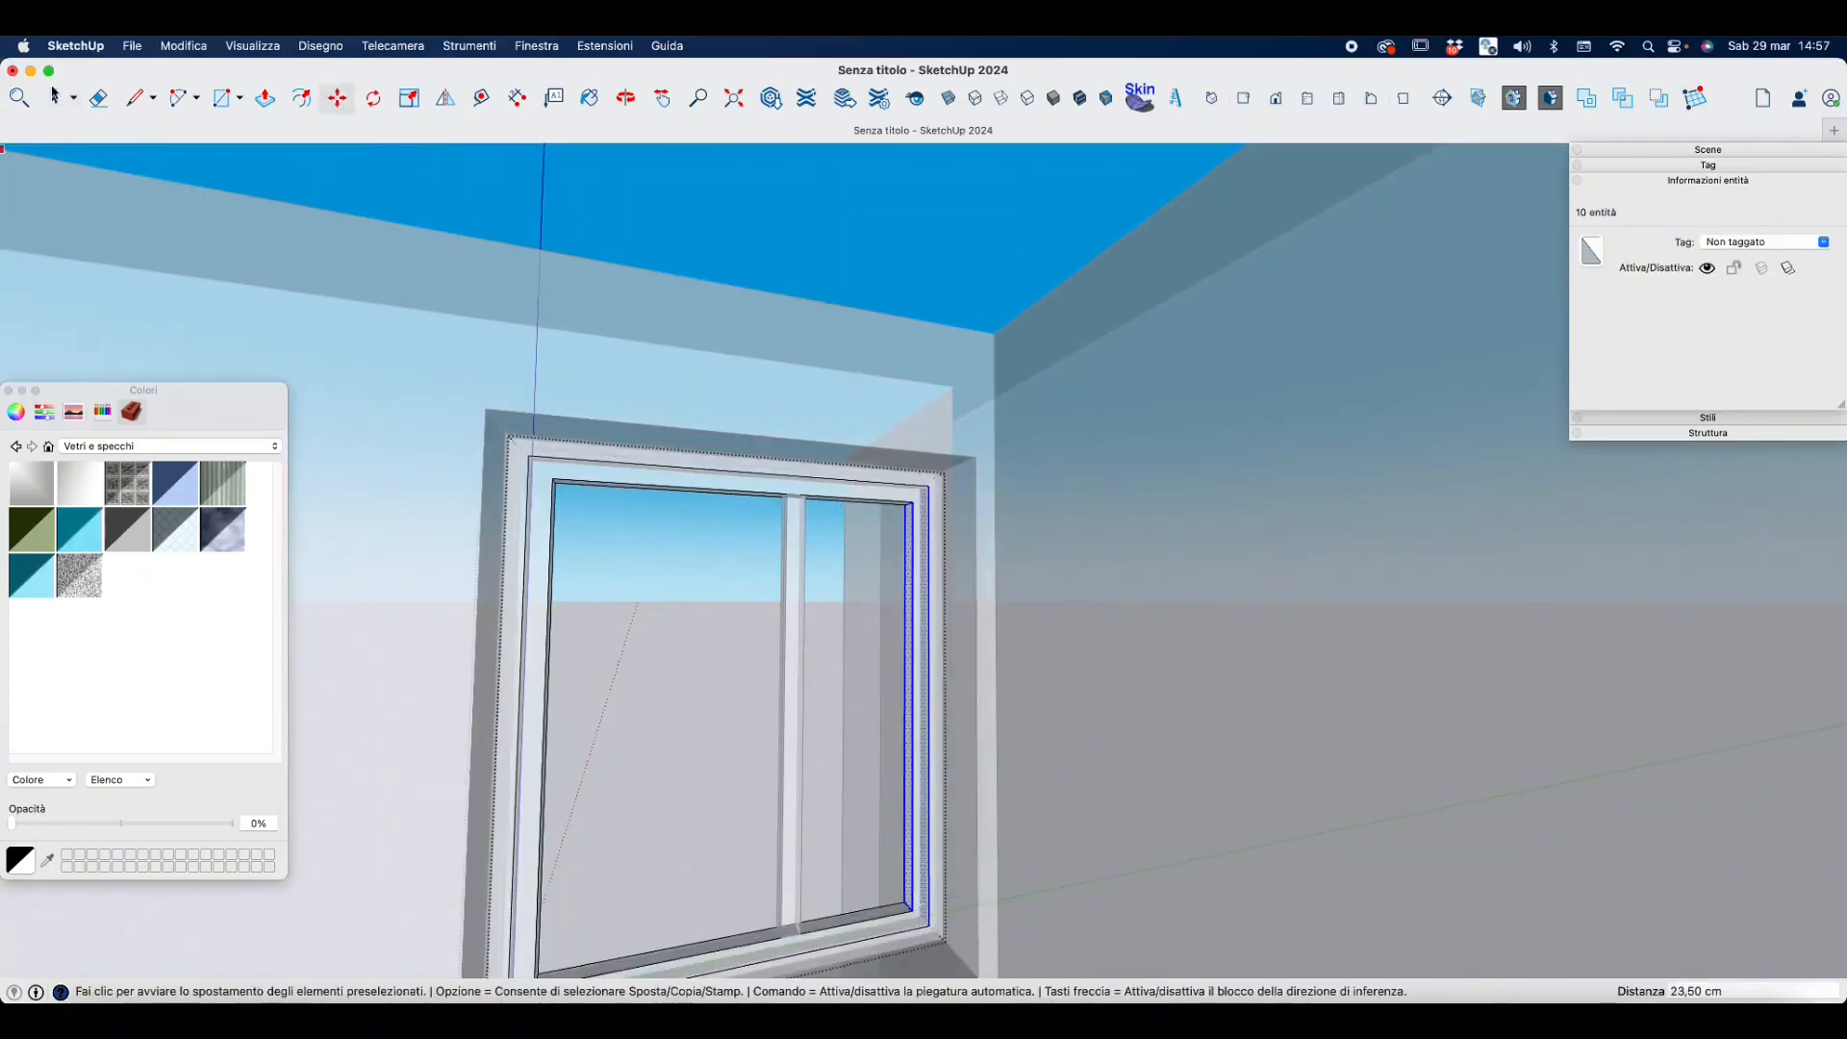
Move the central mullion along the bottom rail to the middle of the narrowed sash.
key(space)
click(880, 433)
mouse_move(880, 437)
middle_down()
mouse_move(895, 565)
mouse_move(892, 424)
middle_up()
click(797, 577)
key(m)
middle_drag(847, 596, 804, 902)
scroll(788, 833, up, 5)
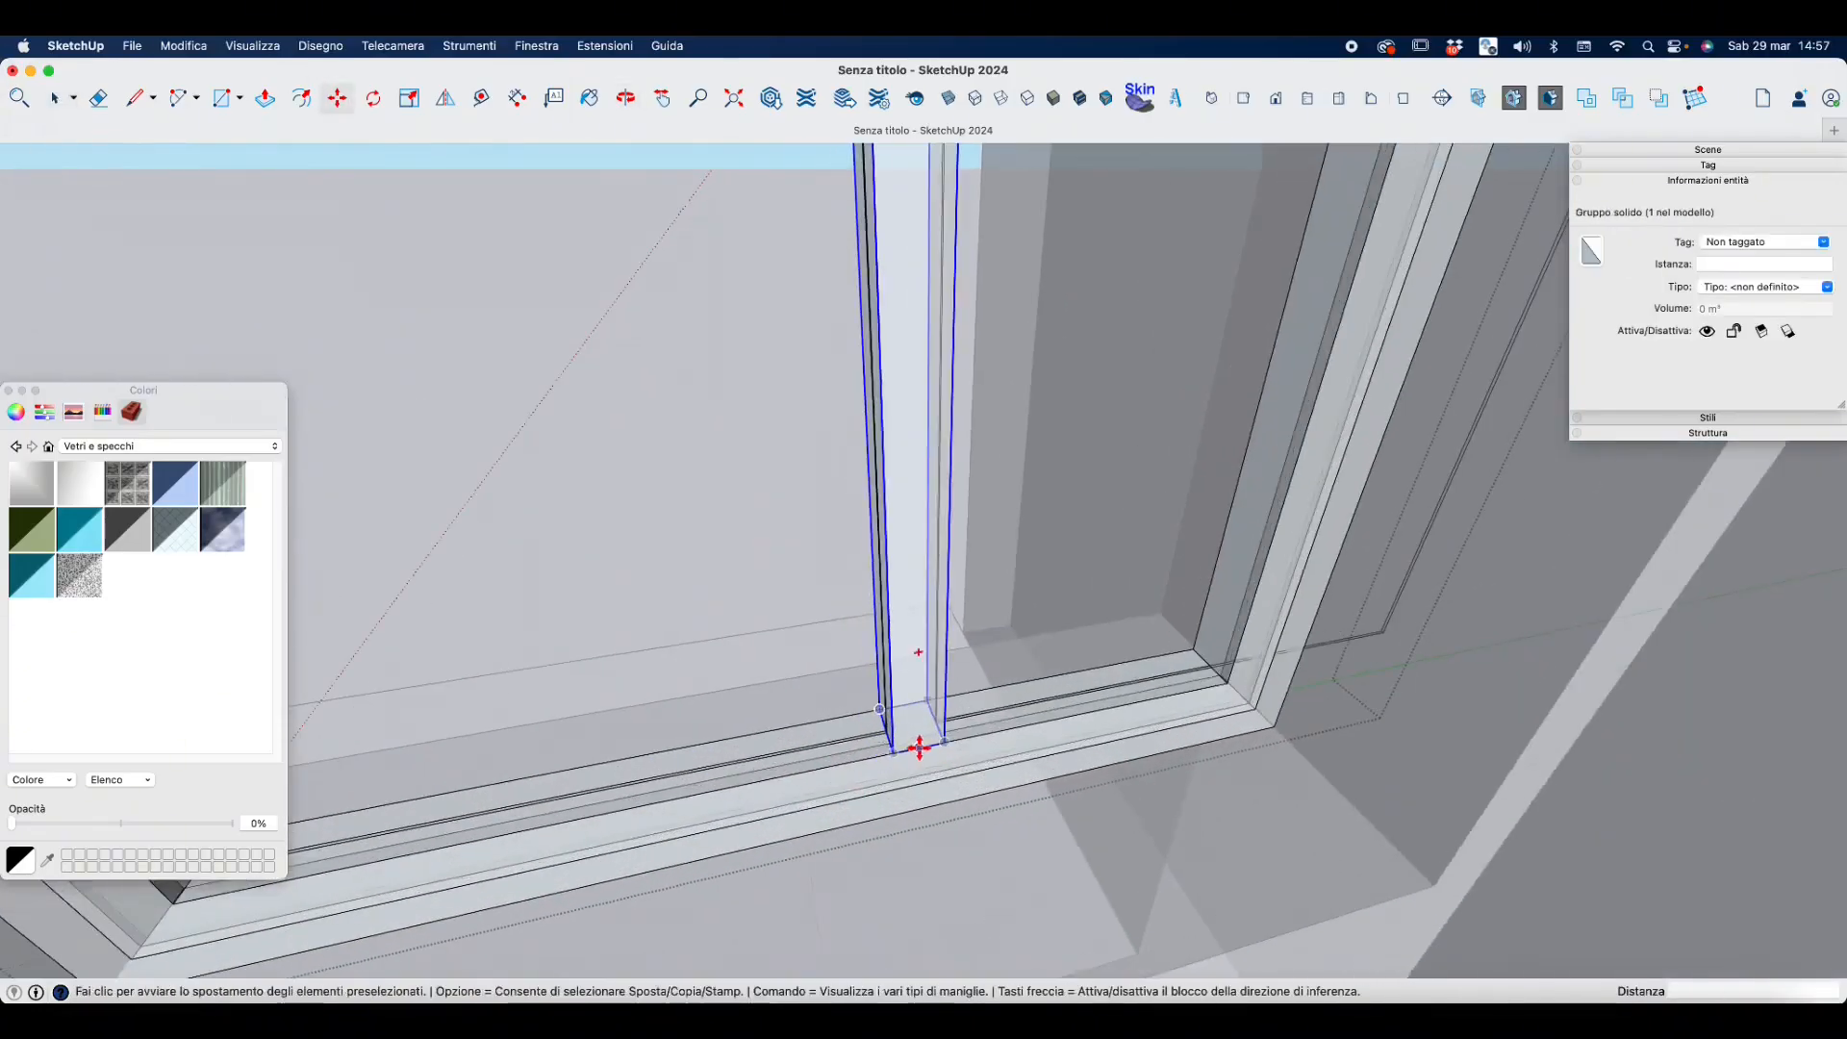
click(919, 747)
scroll(891, 748, down, 3)
click(846, 762)
Narrow the glass panes to the reduced sash openings and move one of them 48.25 cm into place.
key(space)
click(662, 203)
key(s)
middle_drag(923, 384, 750, 355)
click(462, 240)
middle_drag(462, 279, 630, 346)
click(603, 272)
click(53, 98)
middle_drag(673, 481, 691, 530)
scroll(831, 860, up, 3)
click(789, 867)
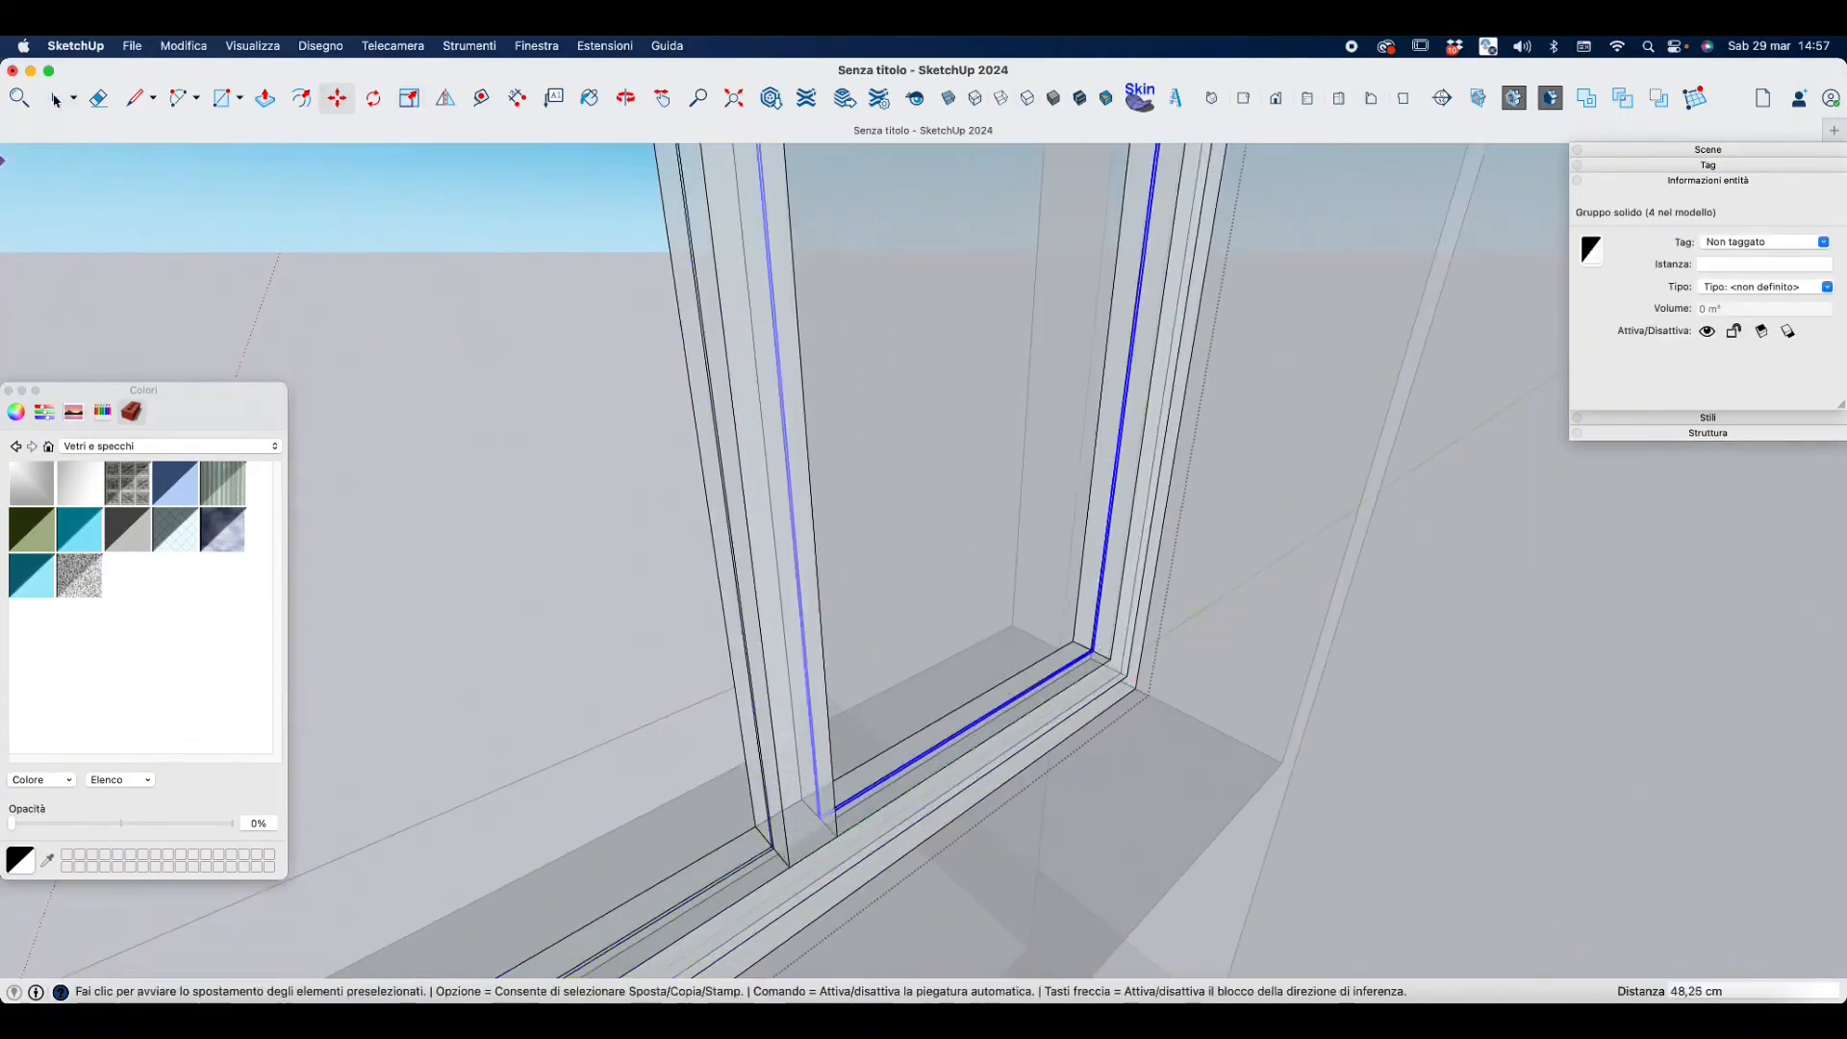
Turn off the X-ray view so the walls around the adapted window are opaque again.
click(55, 100)
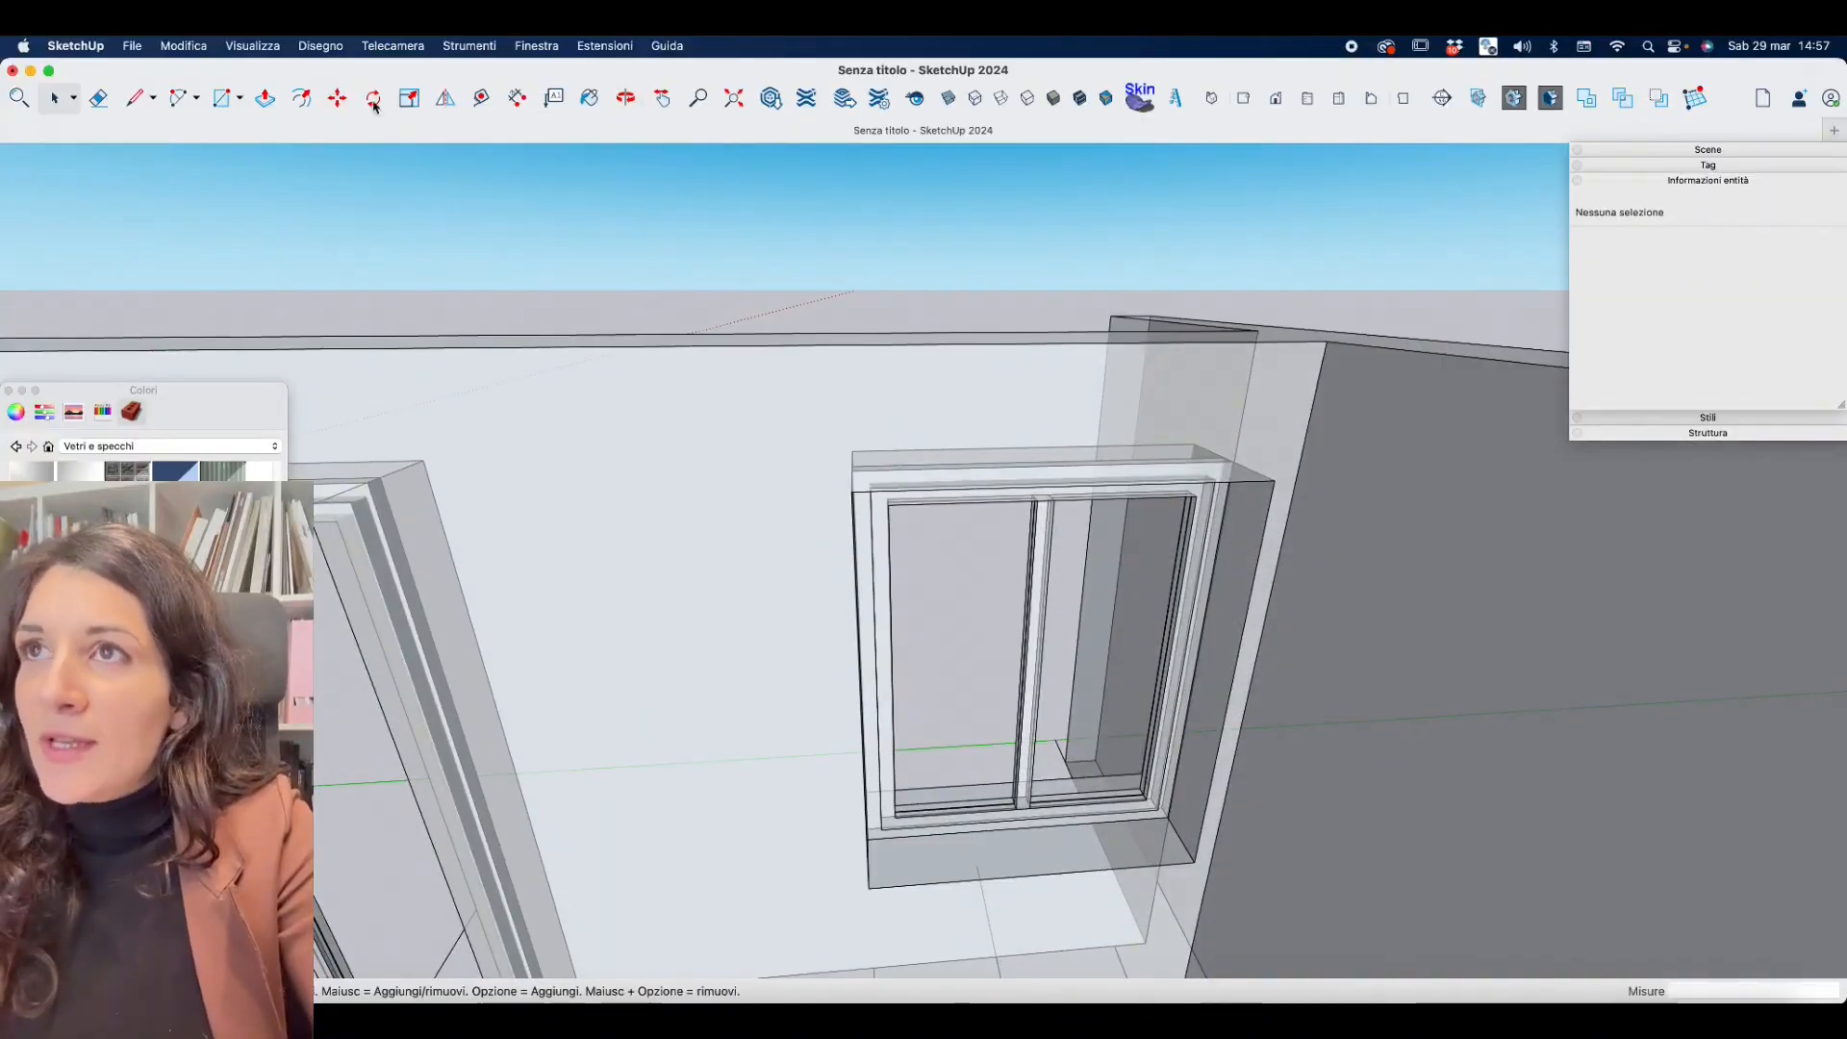
click(947, 102)
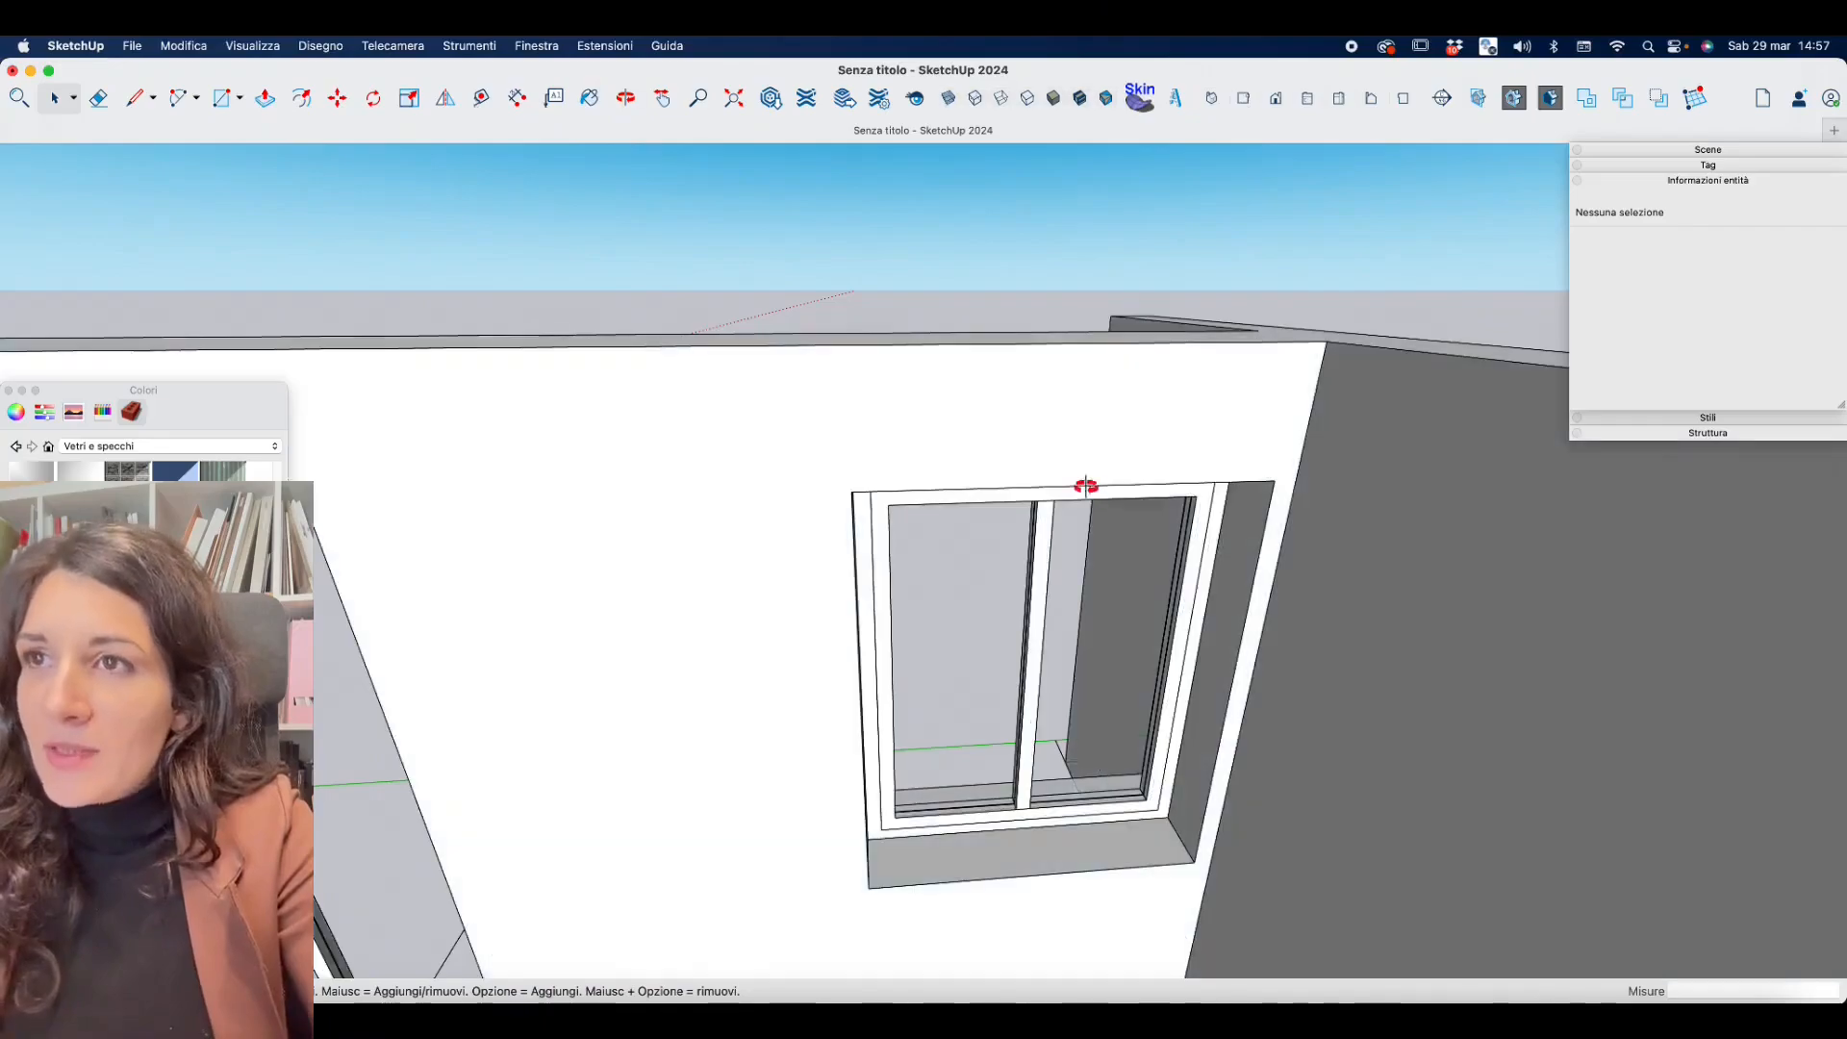
middle_drag(1086, 486, 1122, 285)
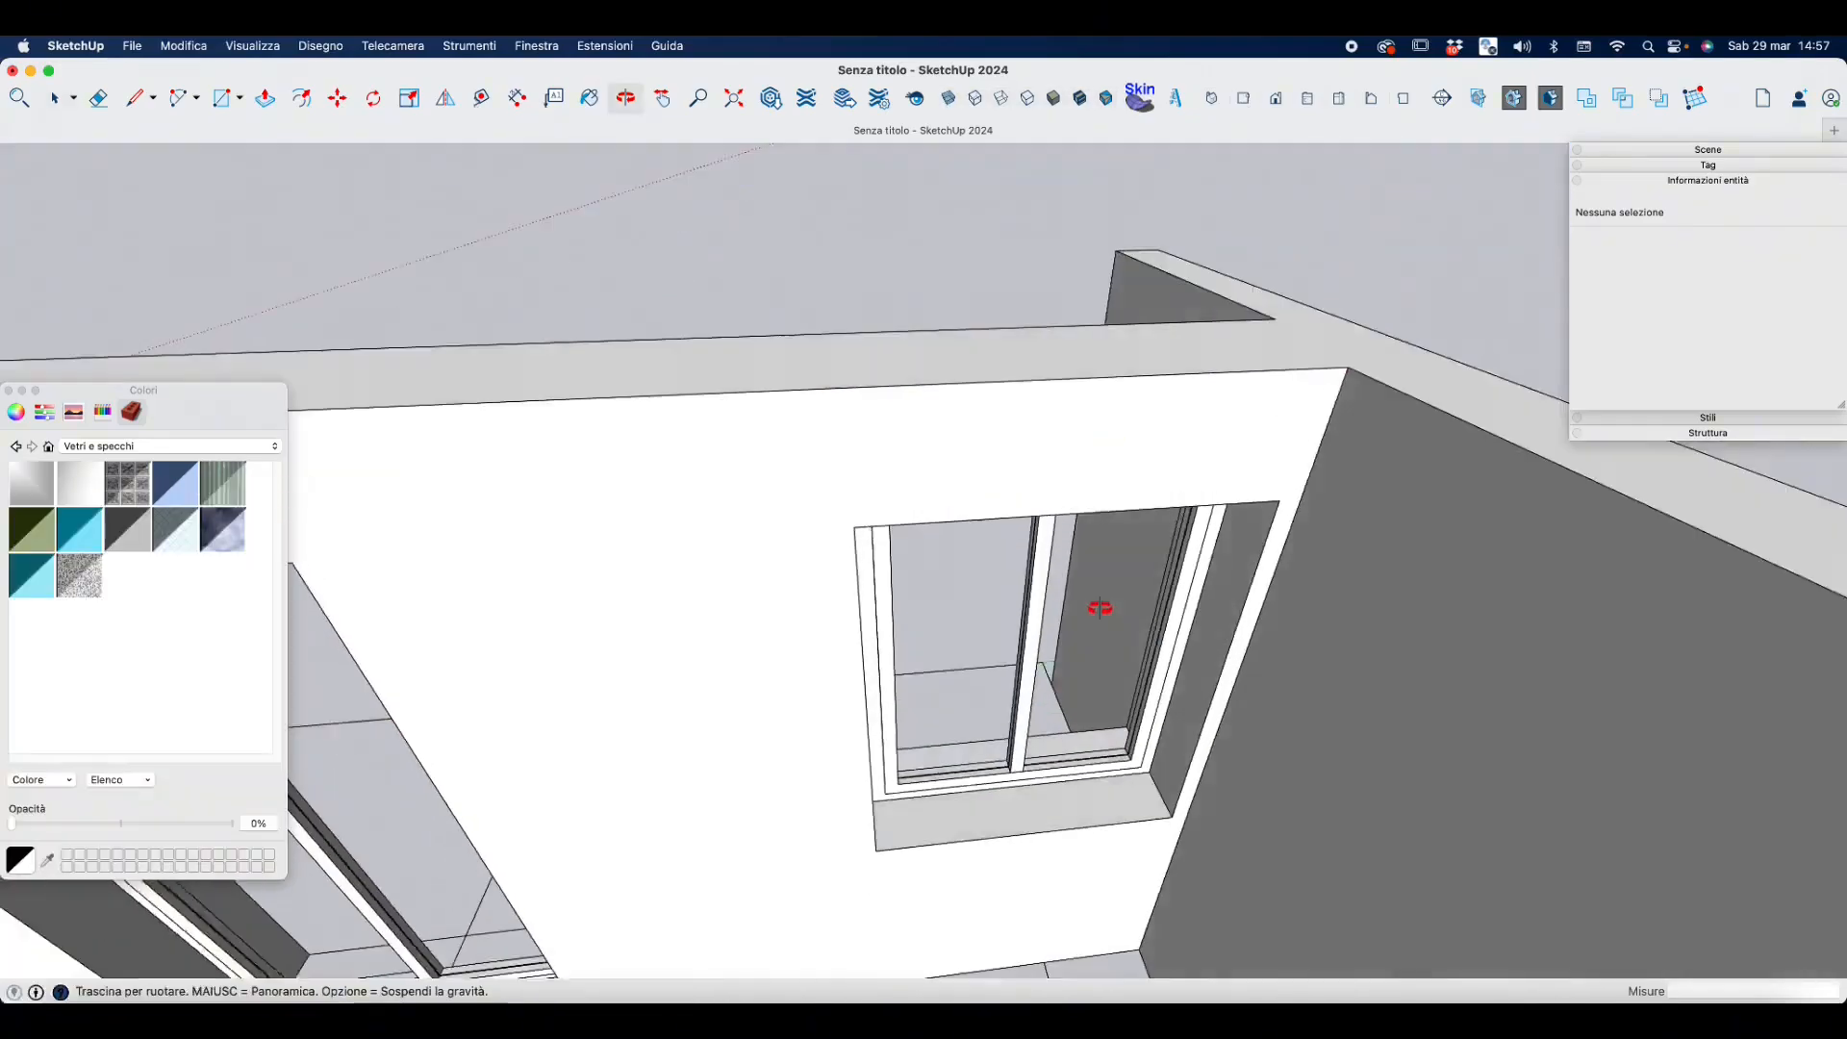
middle_drag(1096, 606, 961, 619)
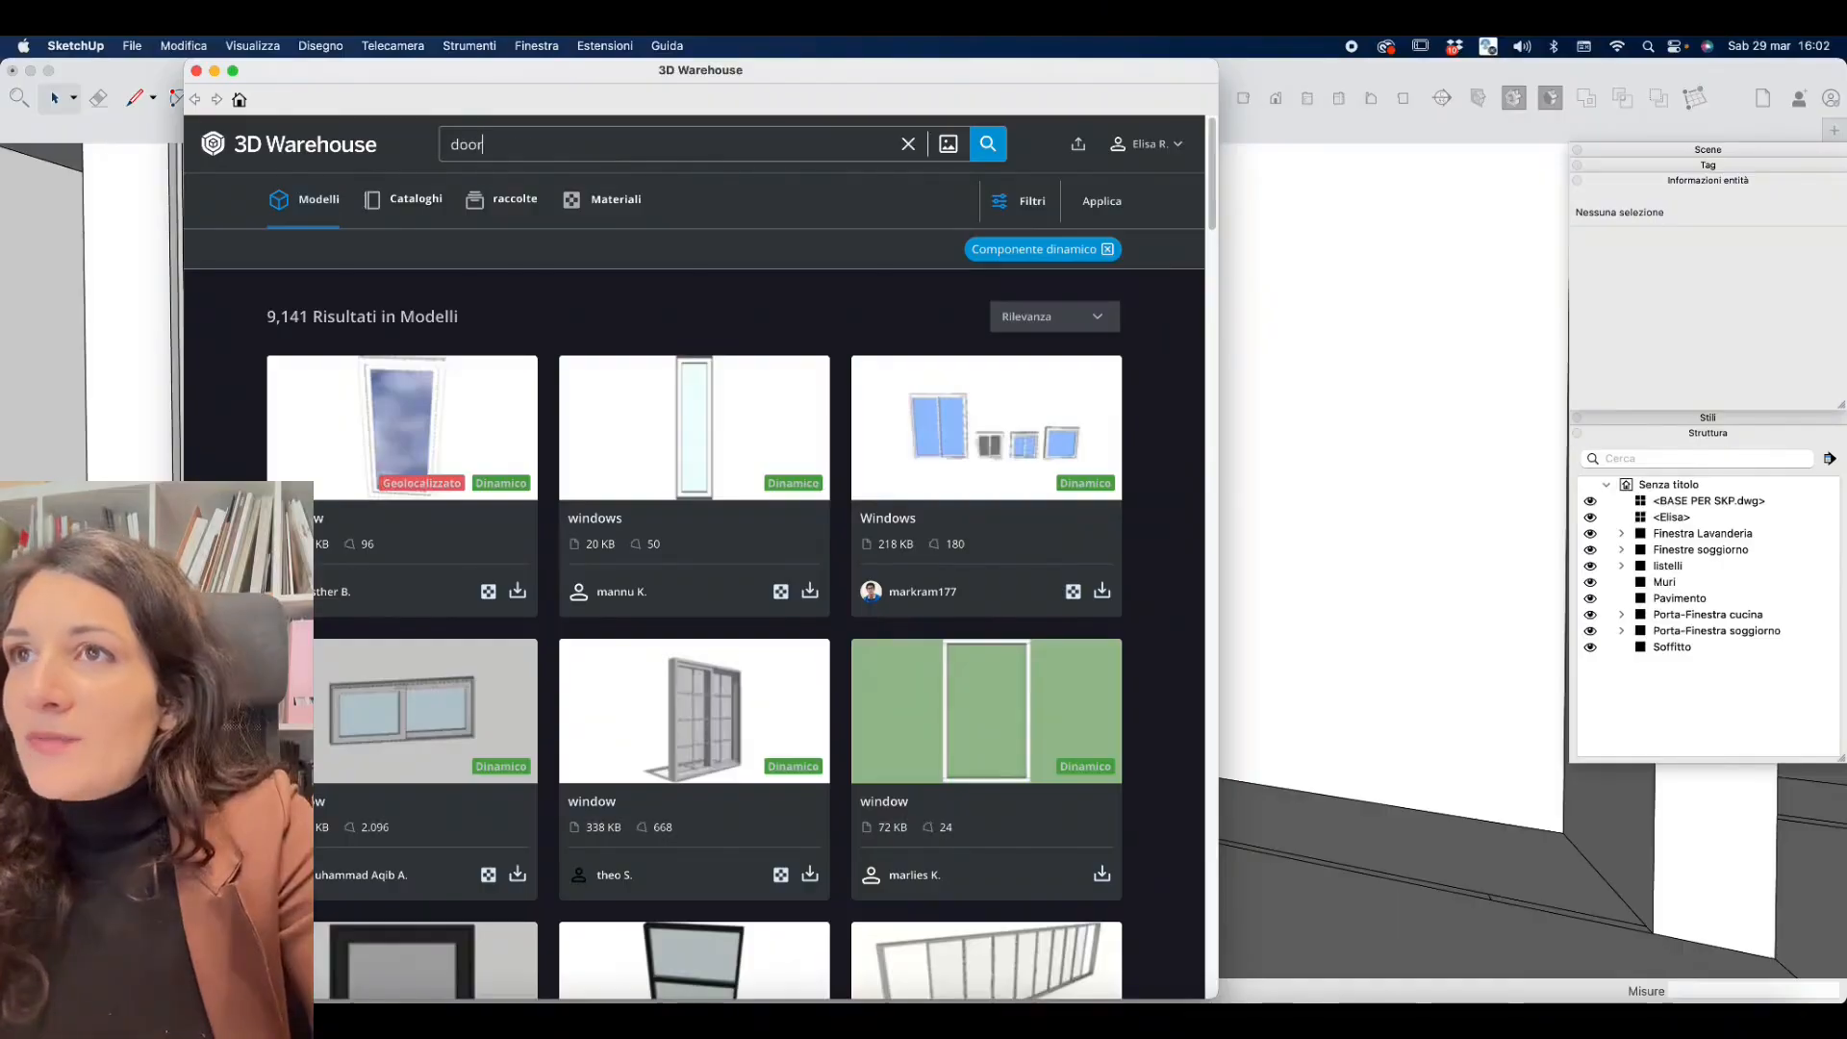
Search 3D Warehouse for "door" without the dynamic component filter and load the 2.9 MB door with horizontal panels into the model.
click(1107, 249)
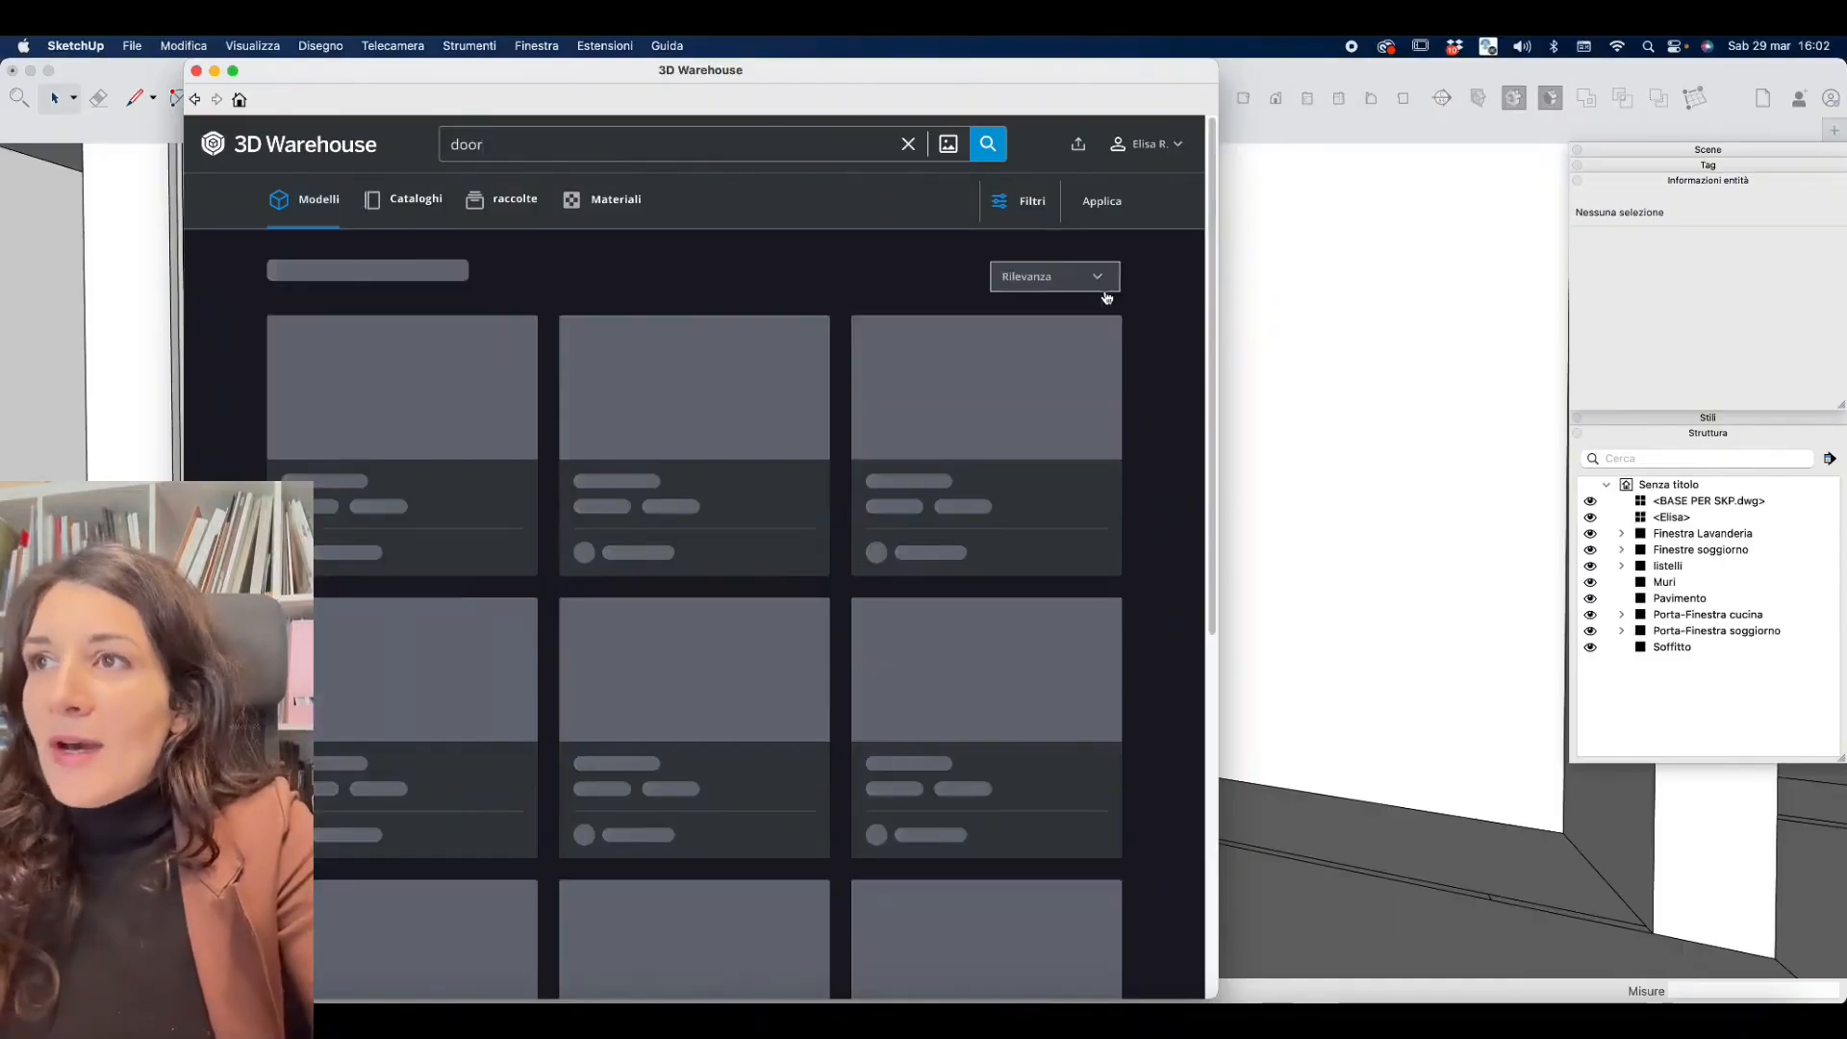
key(Return)
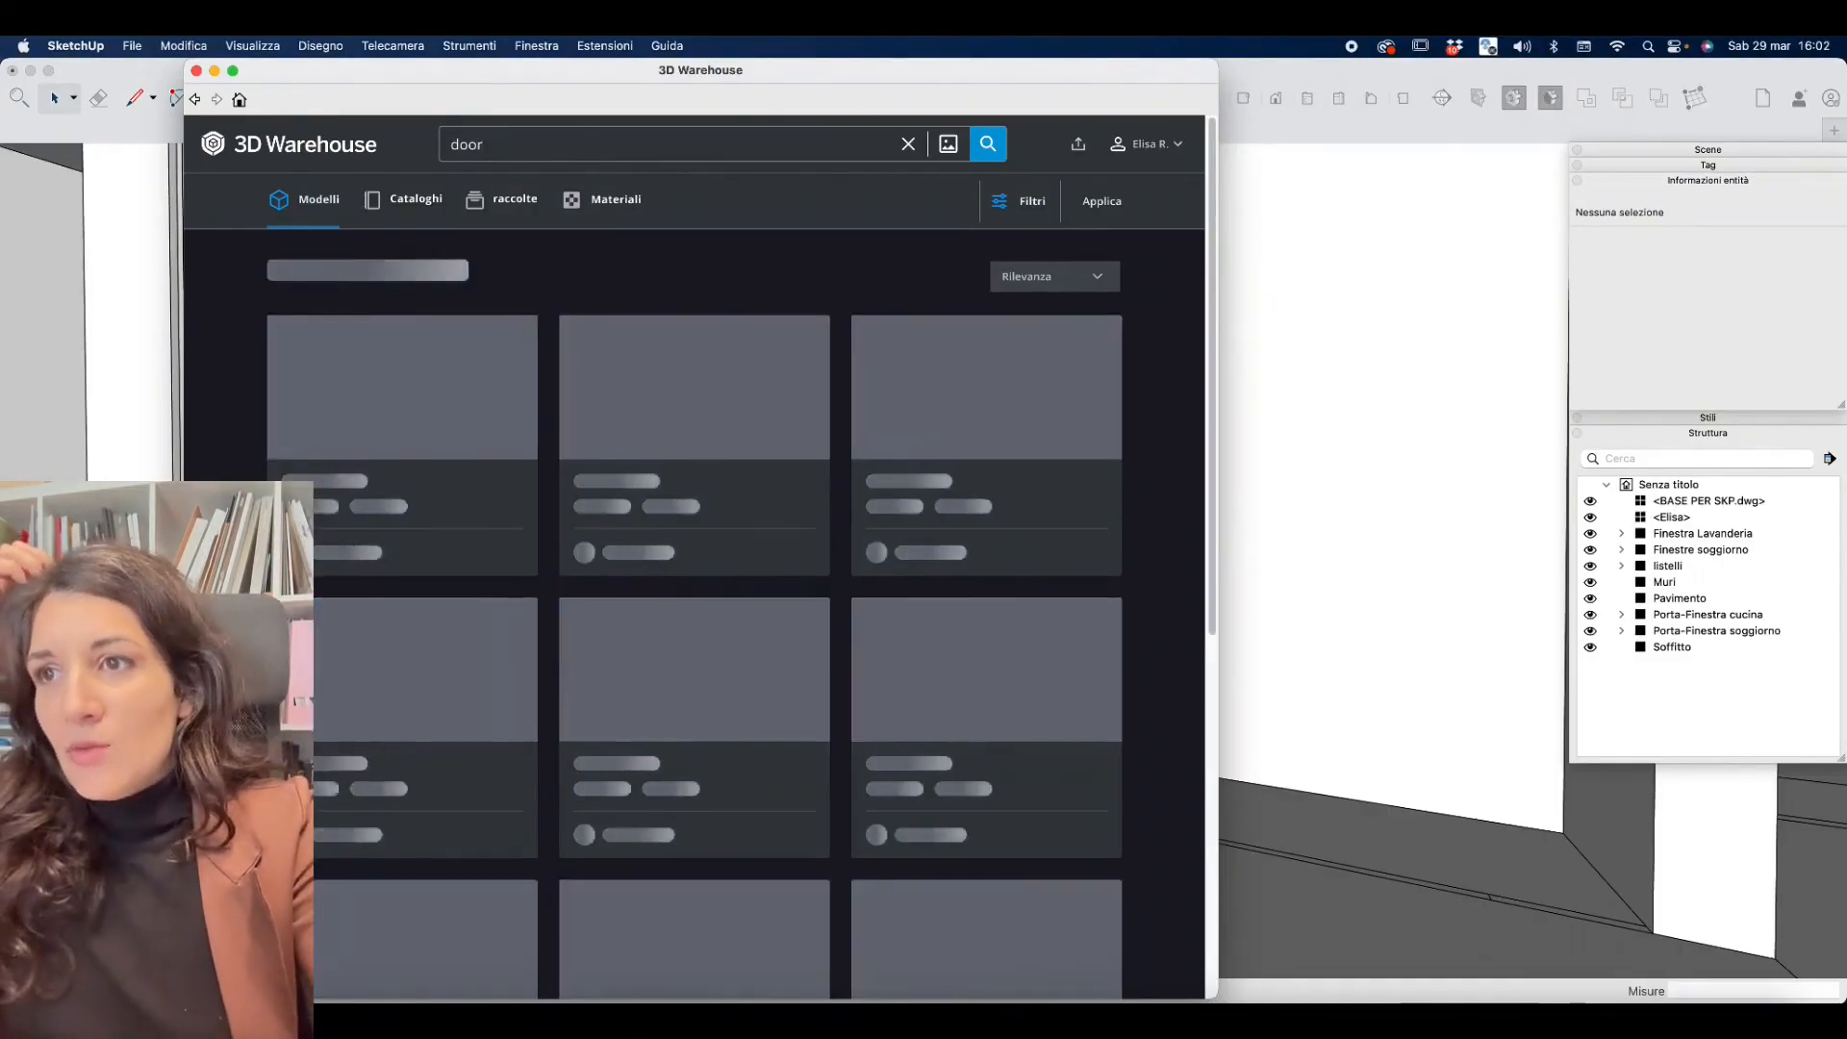
scroll(696, 384, down, 7)
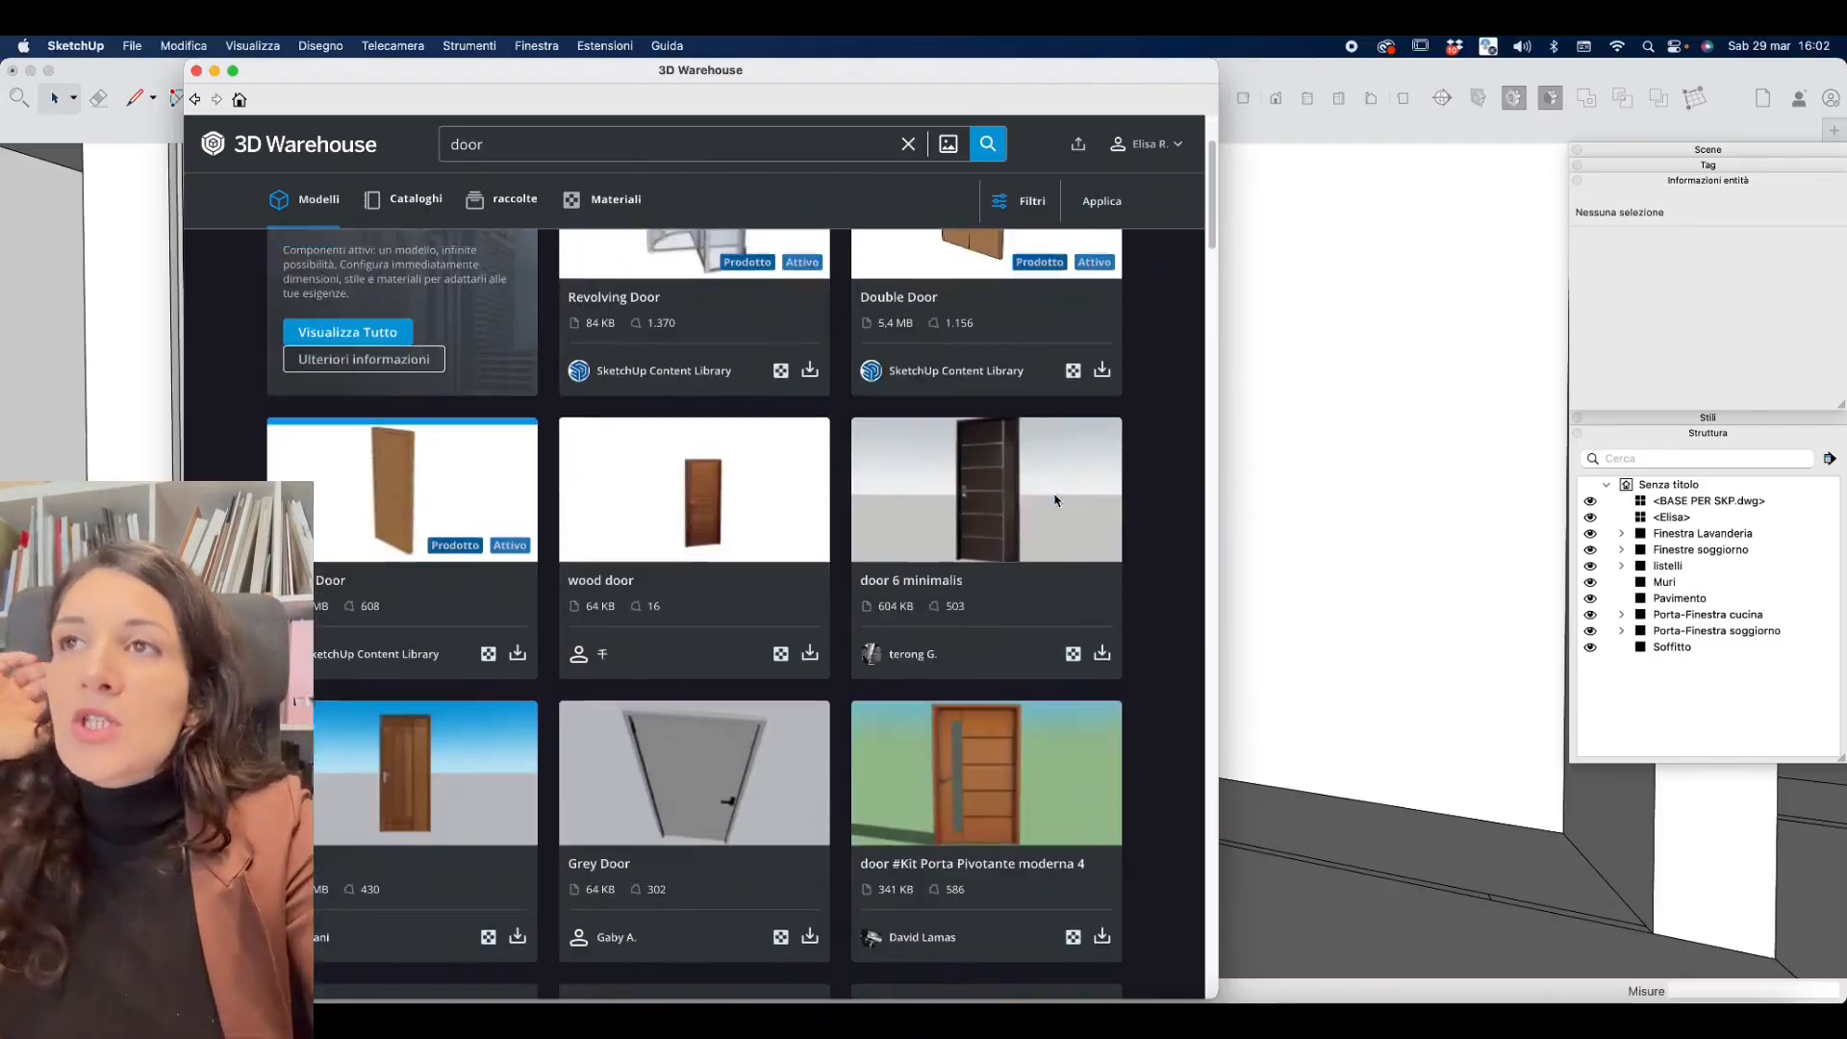
scroll(1175, 515, down, 3)
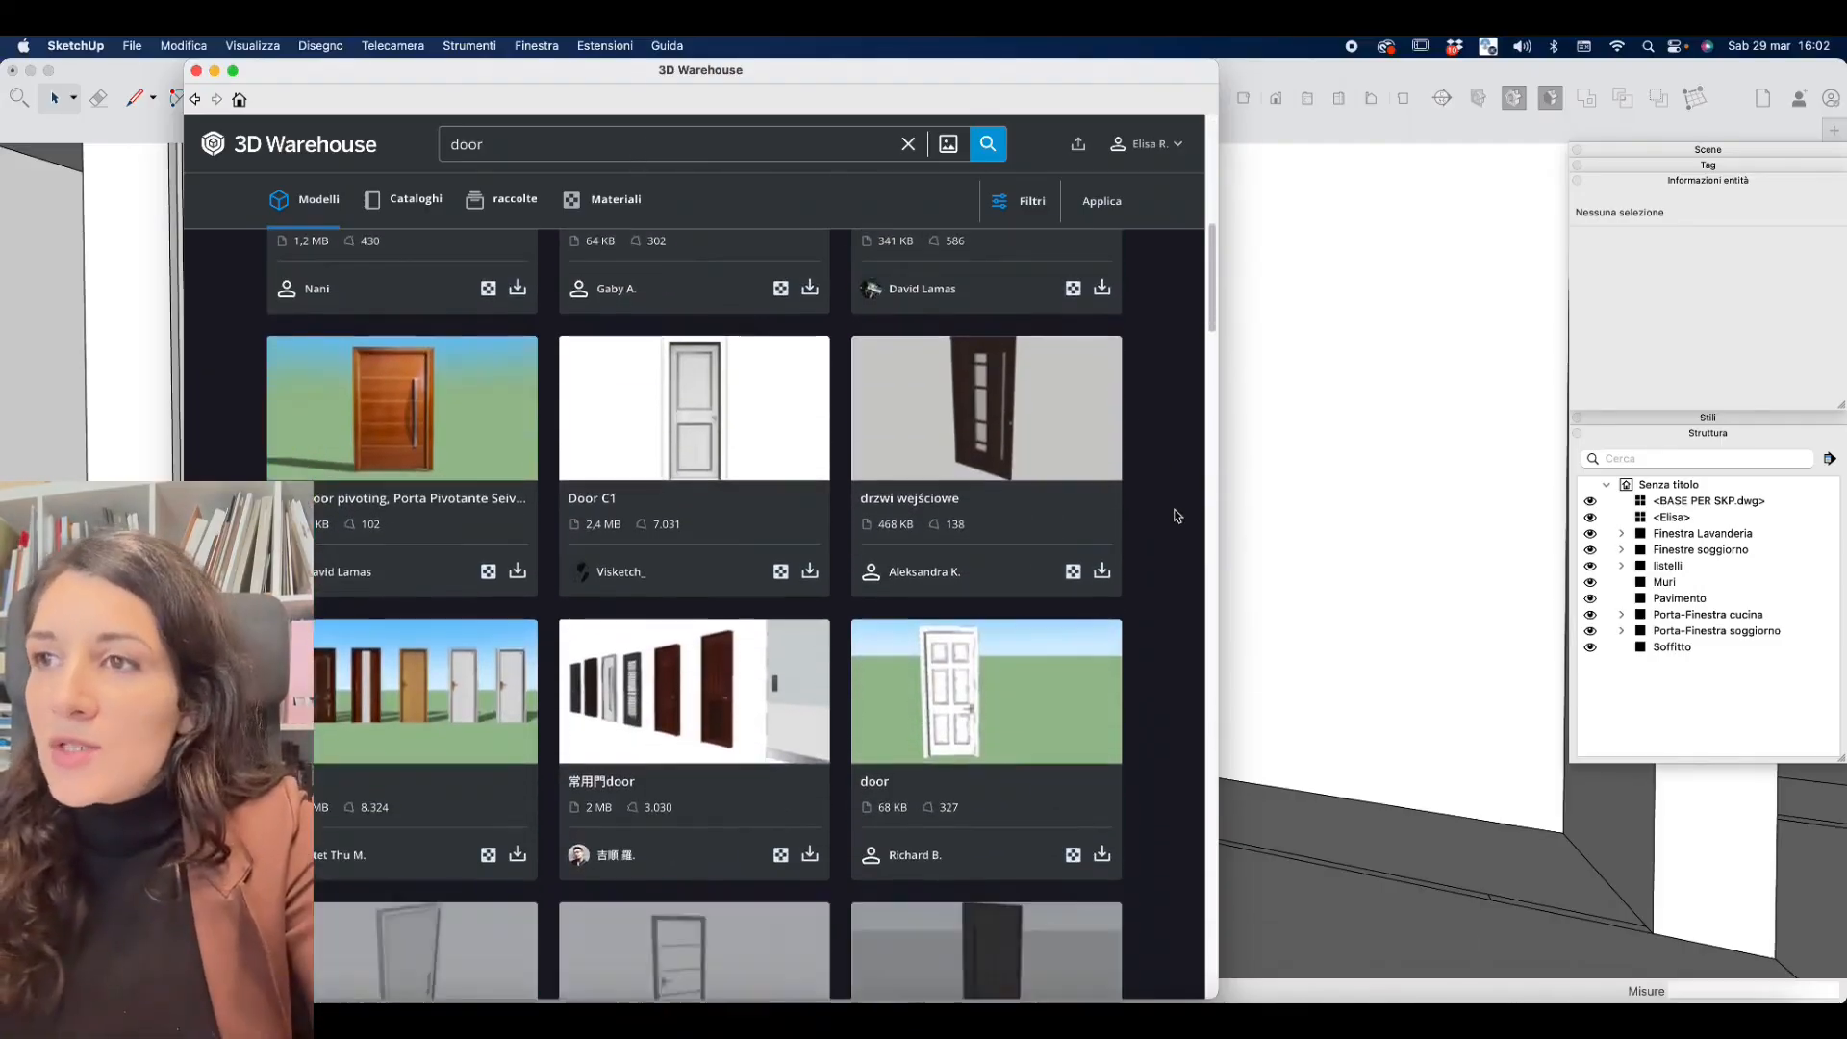
scroll(1180, 513, down, 4)
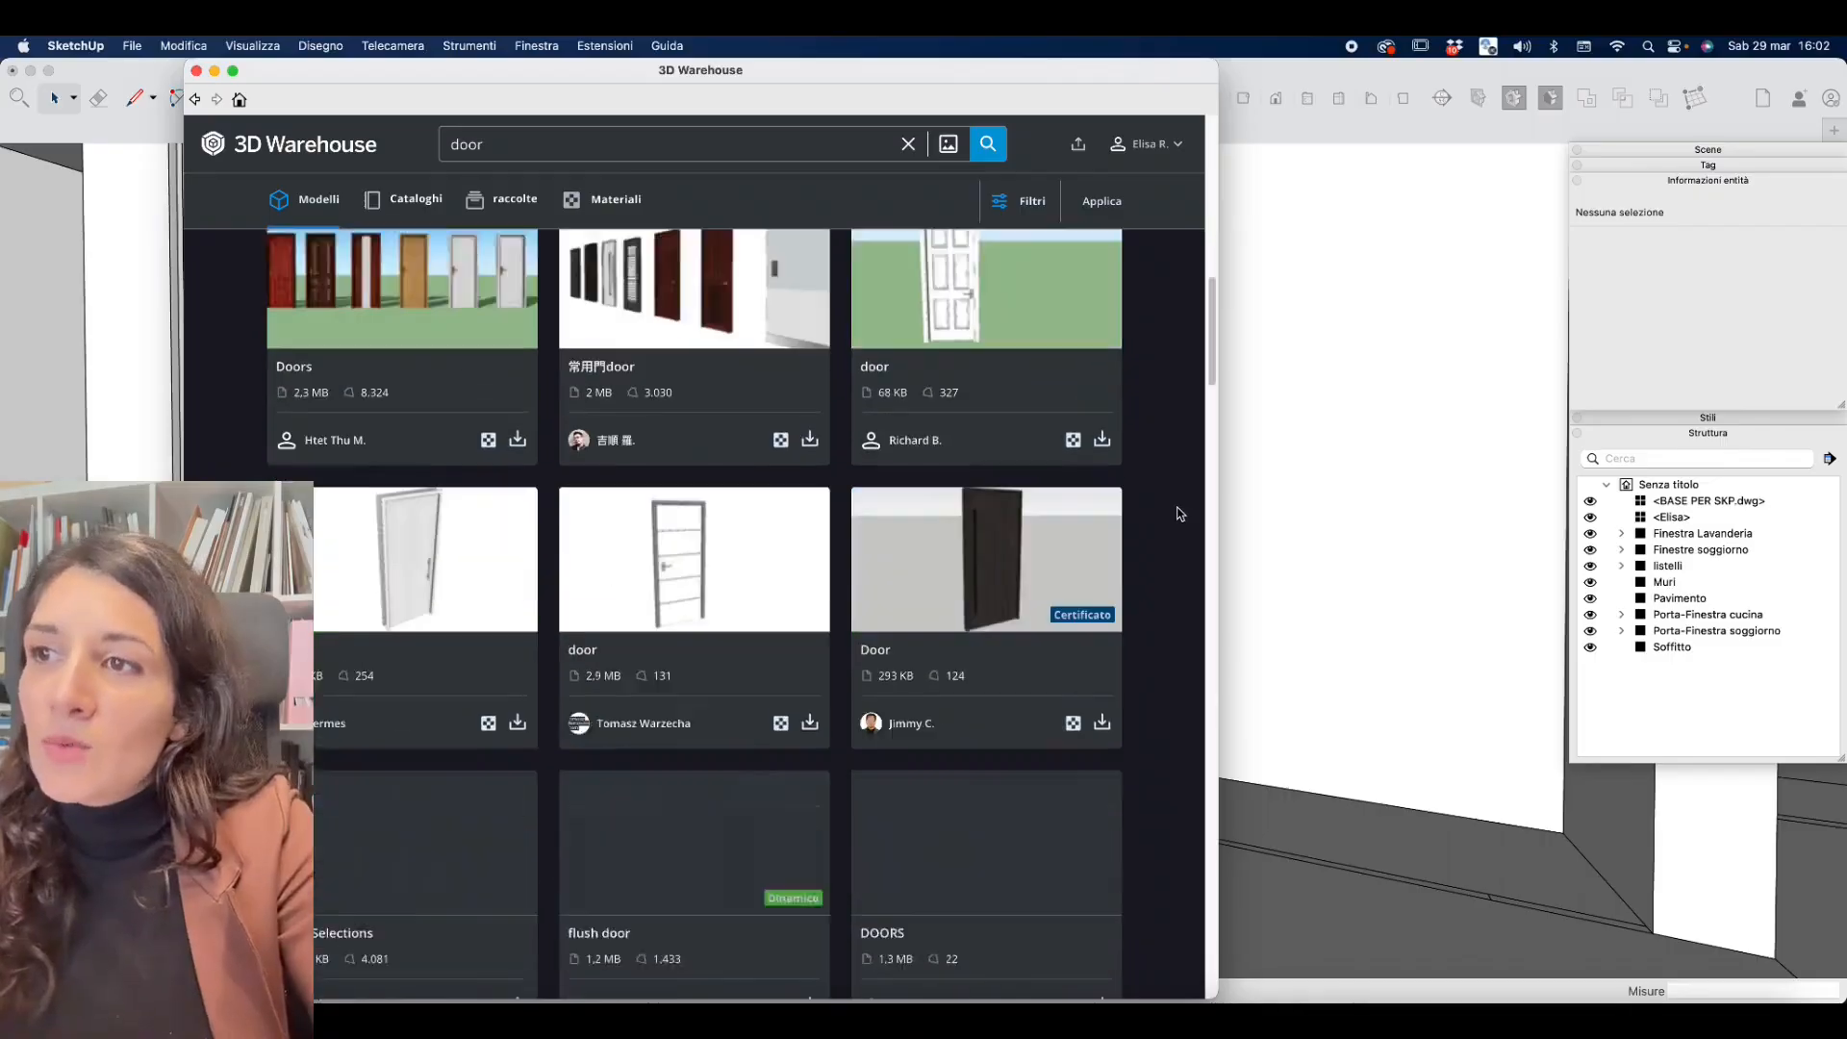
scroll(1180, 513, down, 1)
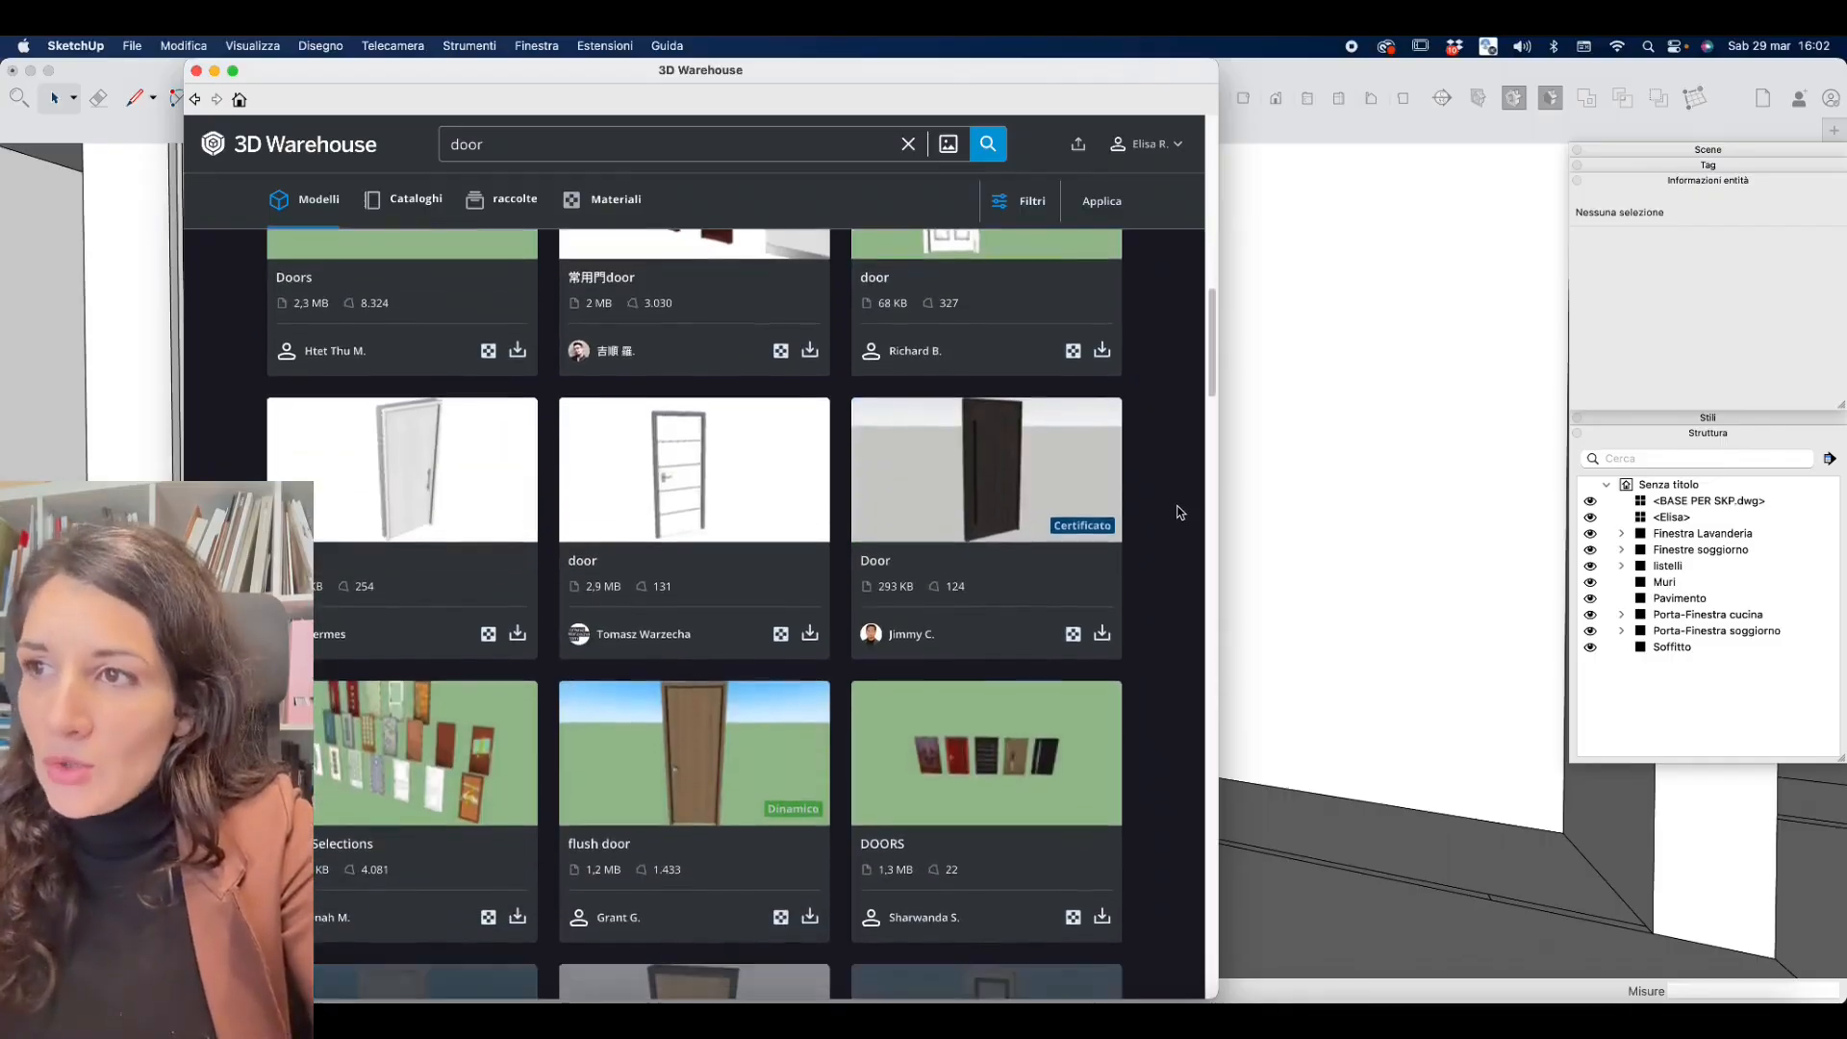
click(810, 633)
click(961, 394)
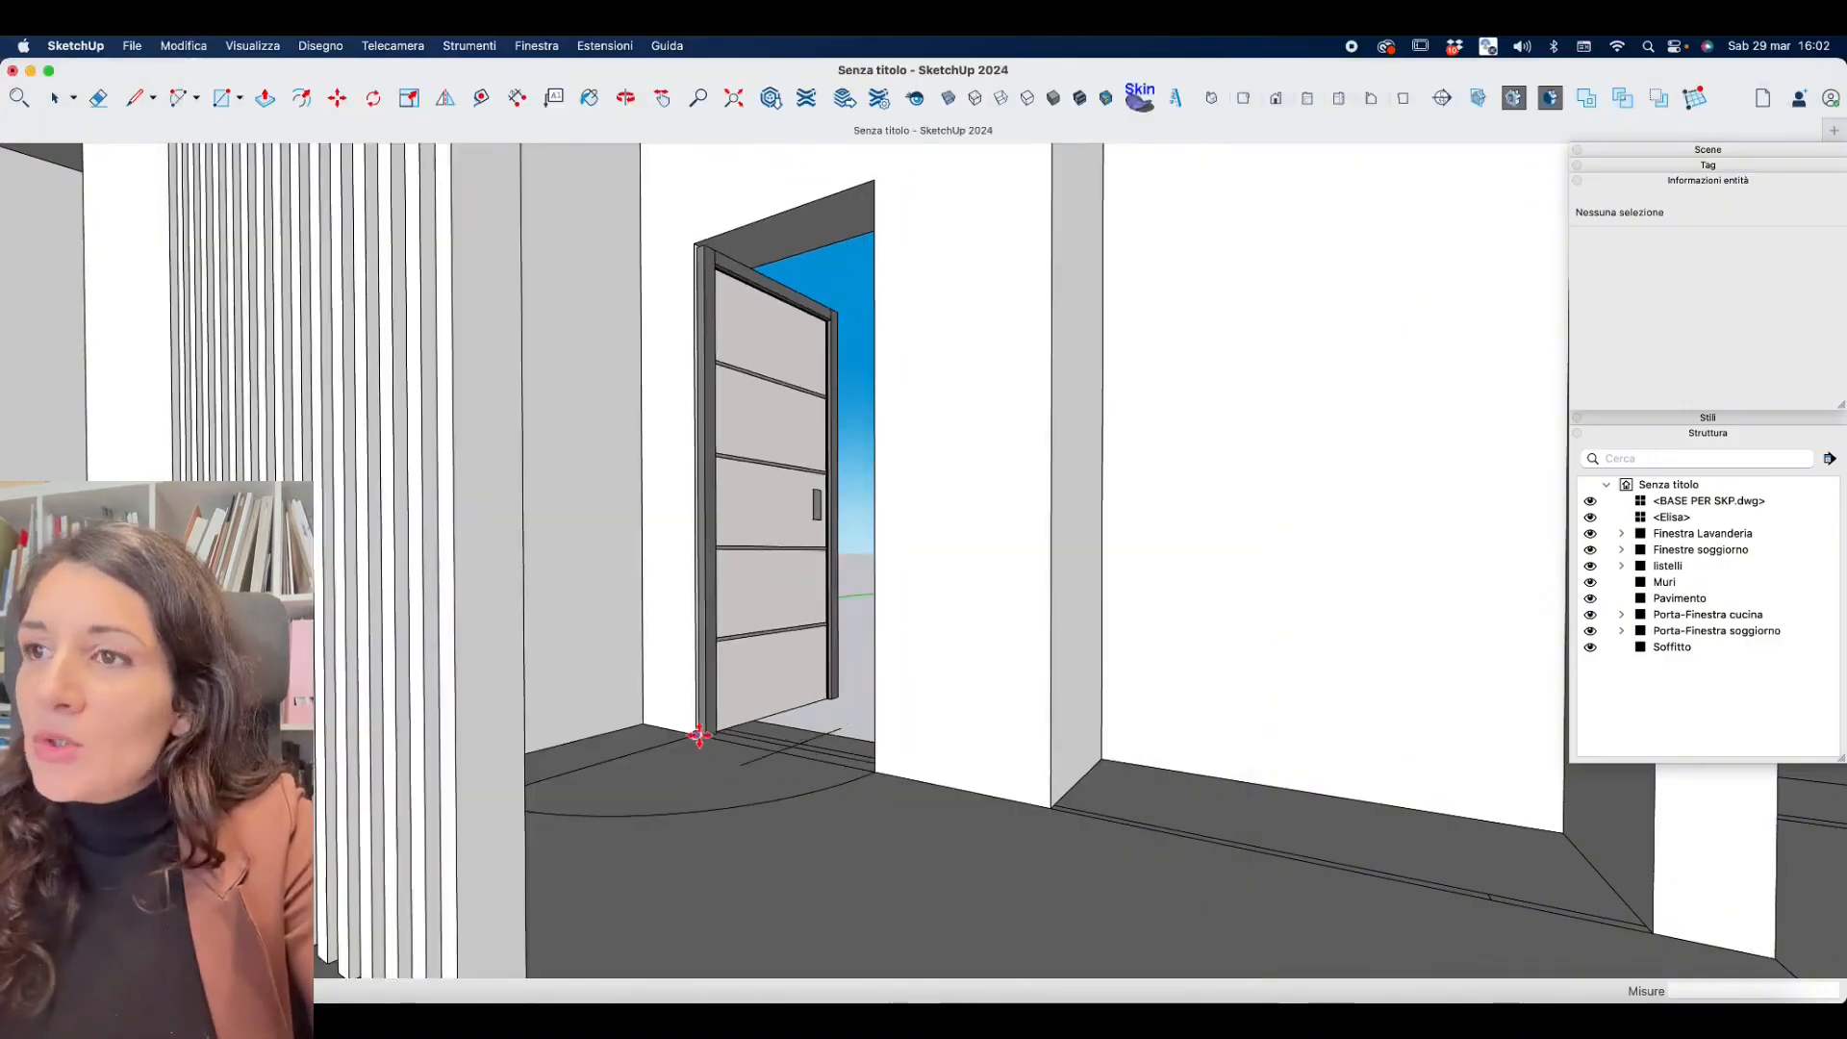
Place the door at the doorway's base corner and rotate it about that corner to span the opening.
click(699, 736)
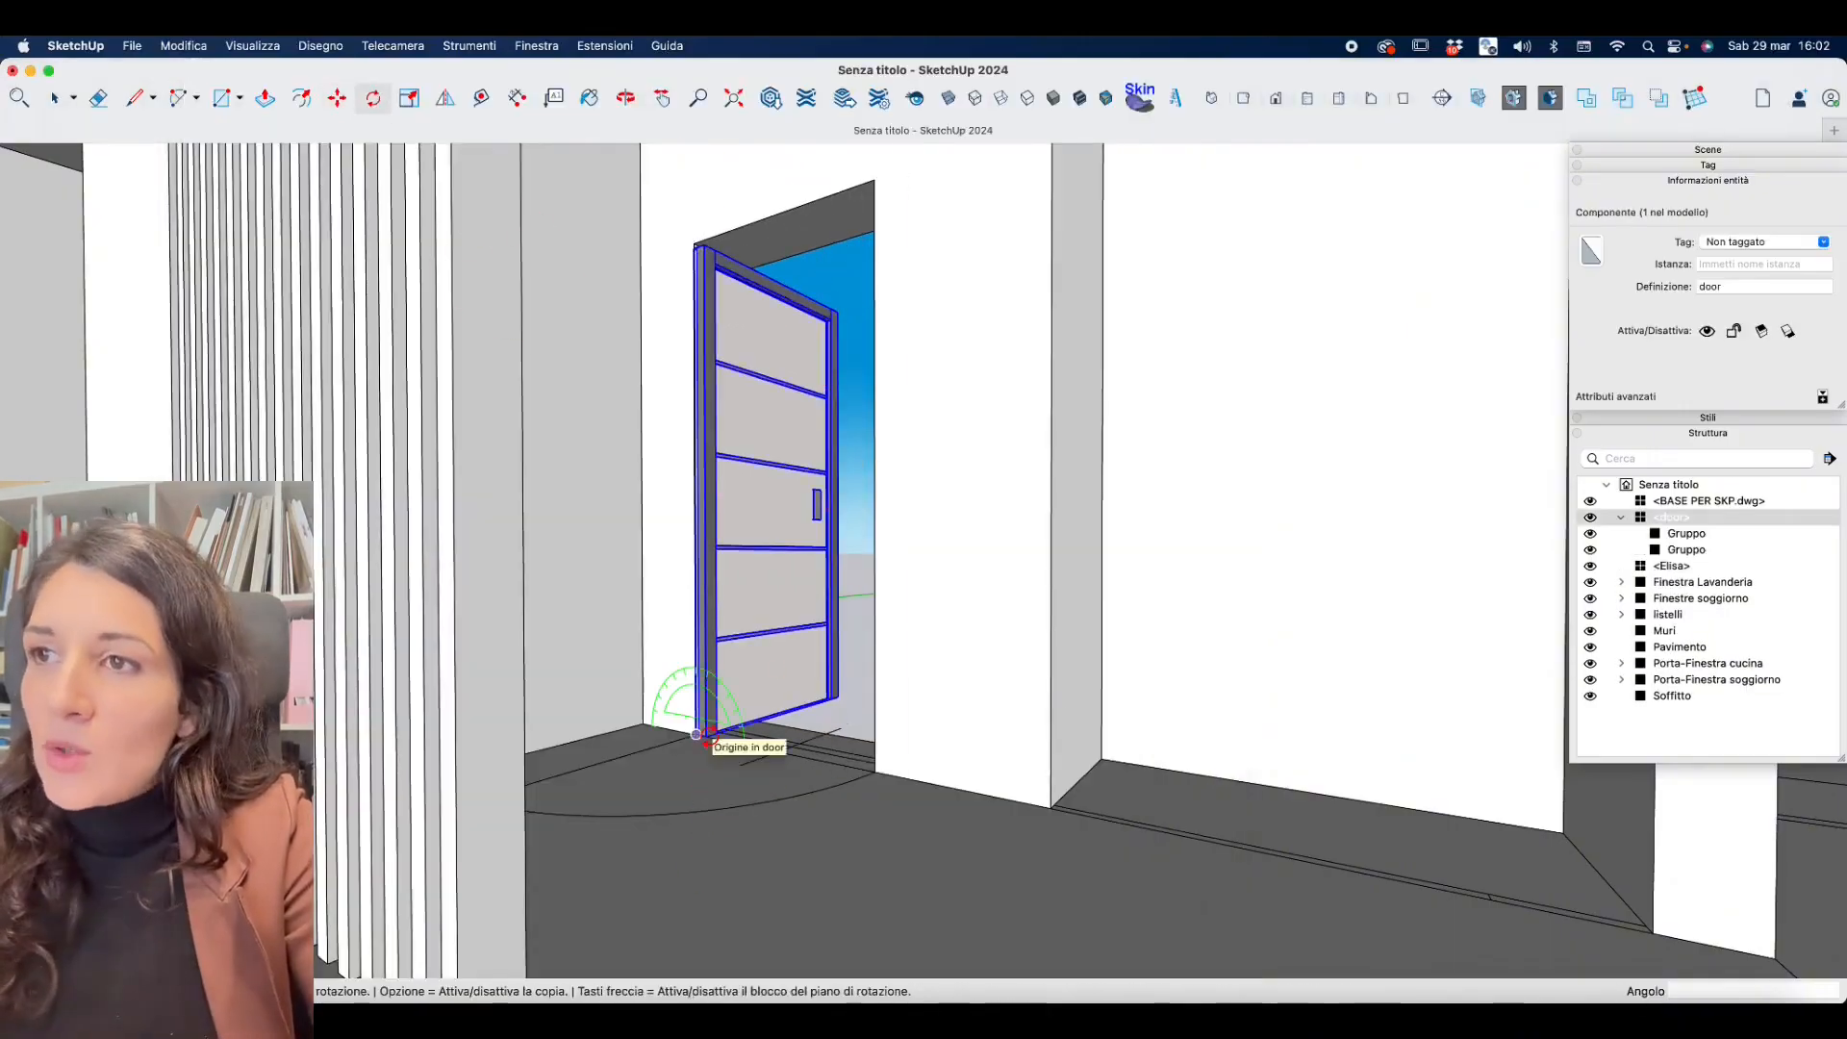
scroll(697, 734, up, 3)
click(990, 645)
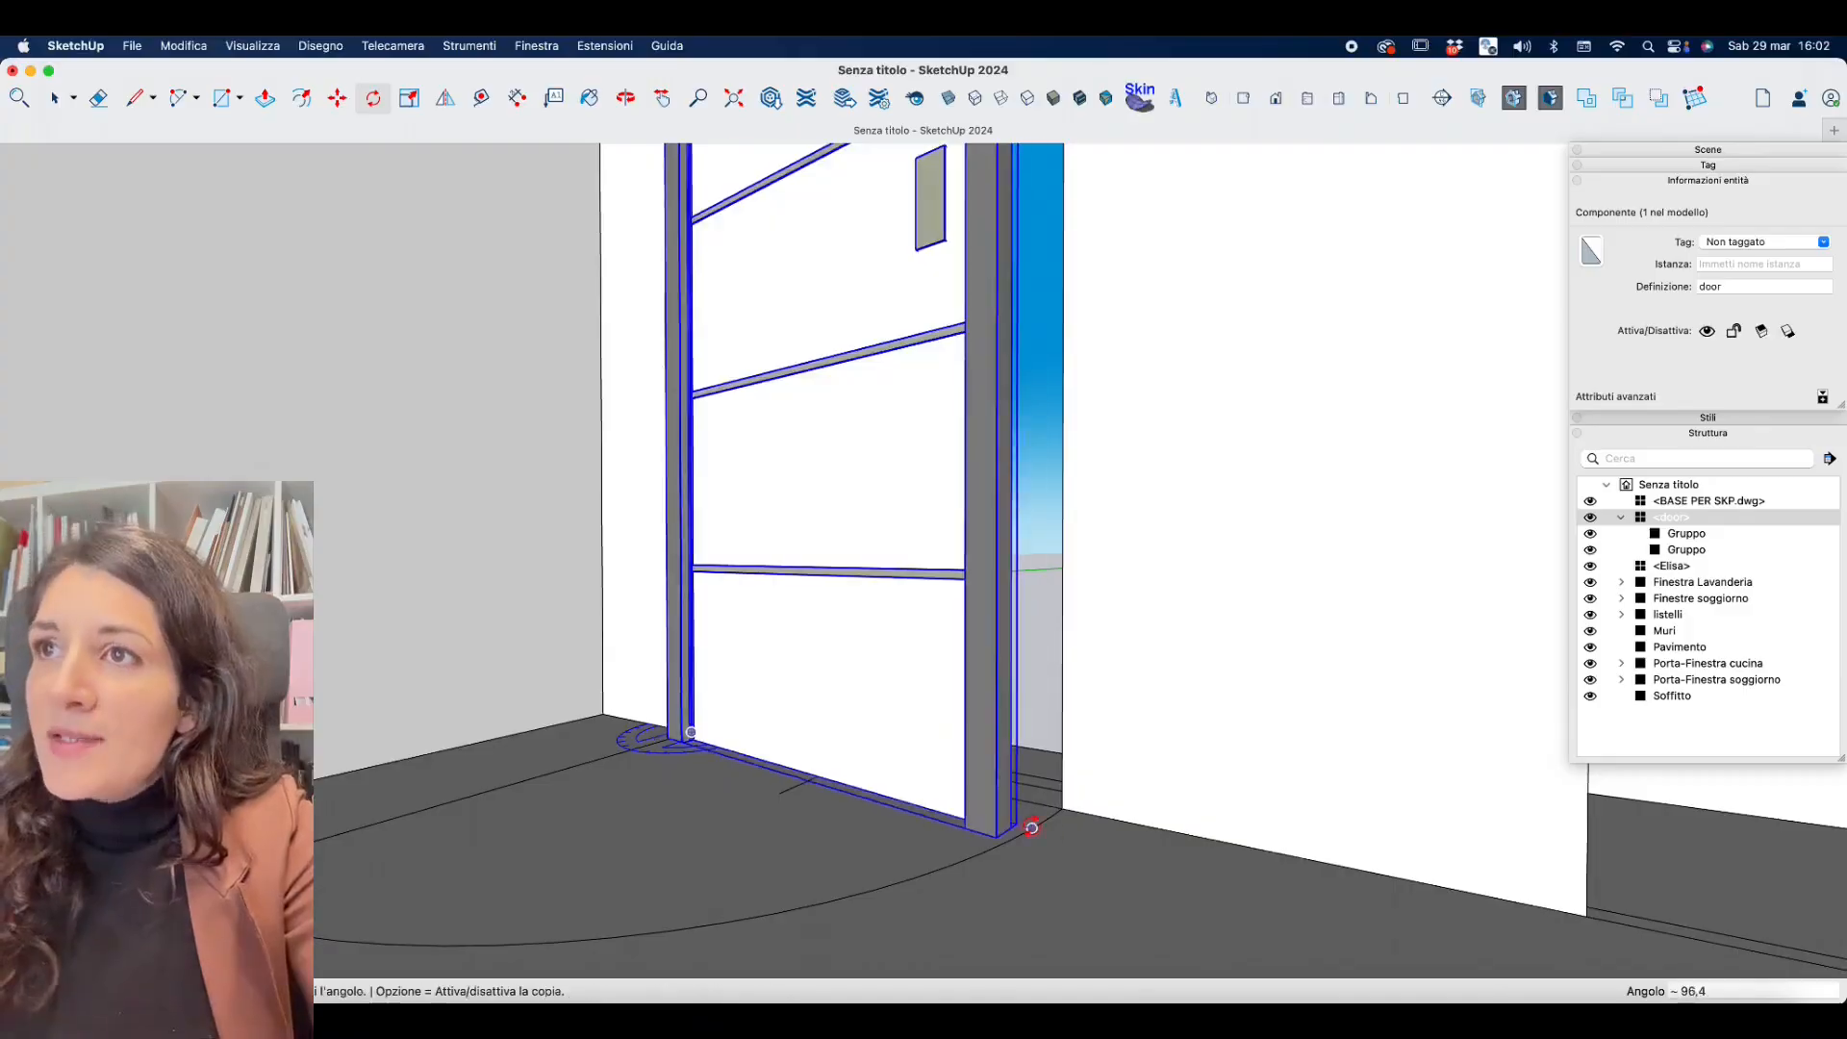
Move the door about 12.58 cm to align its jamb's base with the corner of the doorway.
click(336, 98)
middle_drag(597, 614, 853, 702)
scroll(754, 808, up, 4)
click(758, 813)
scroll(853, 701, up, 3)
click(822, 722)
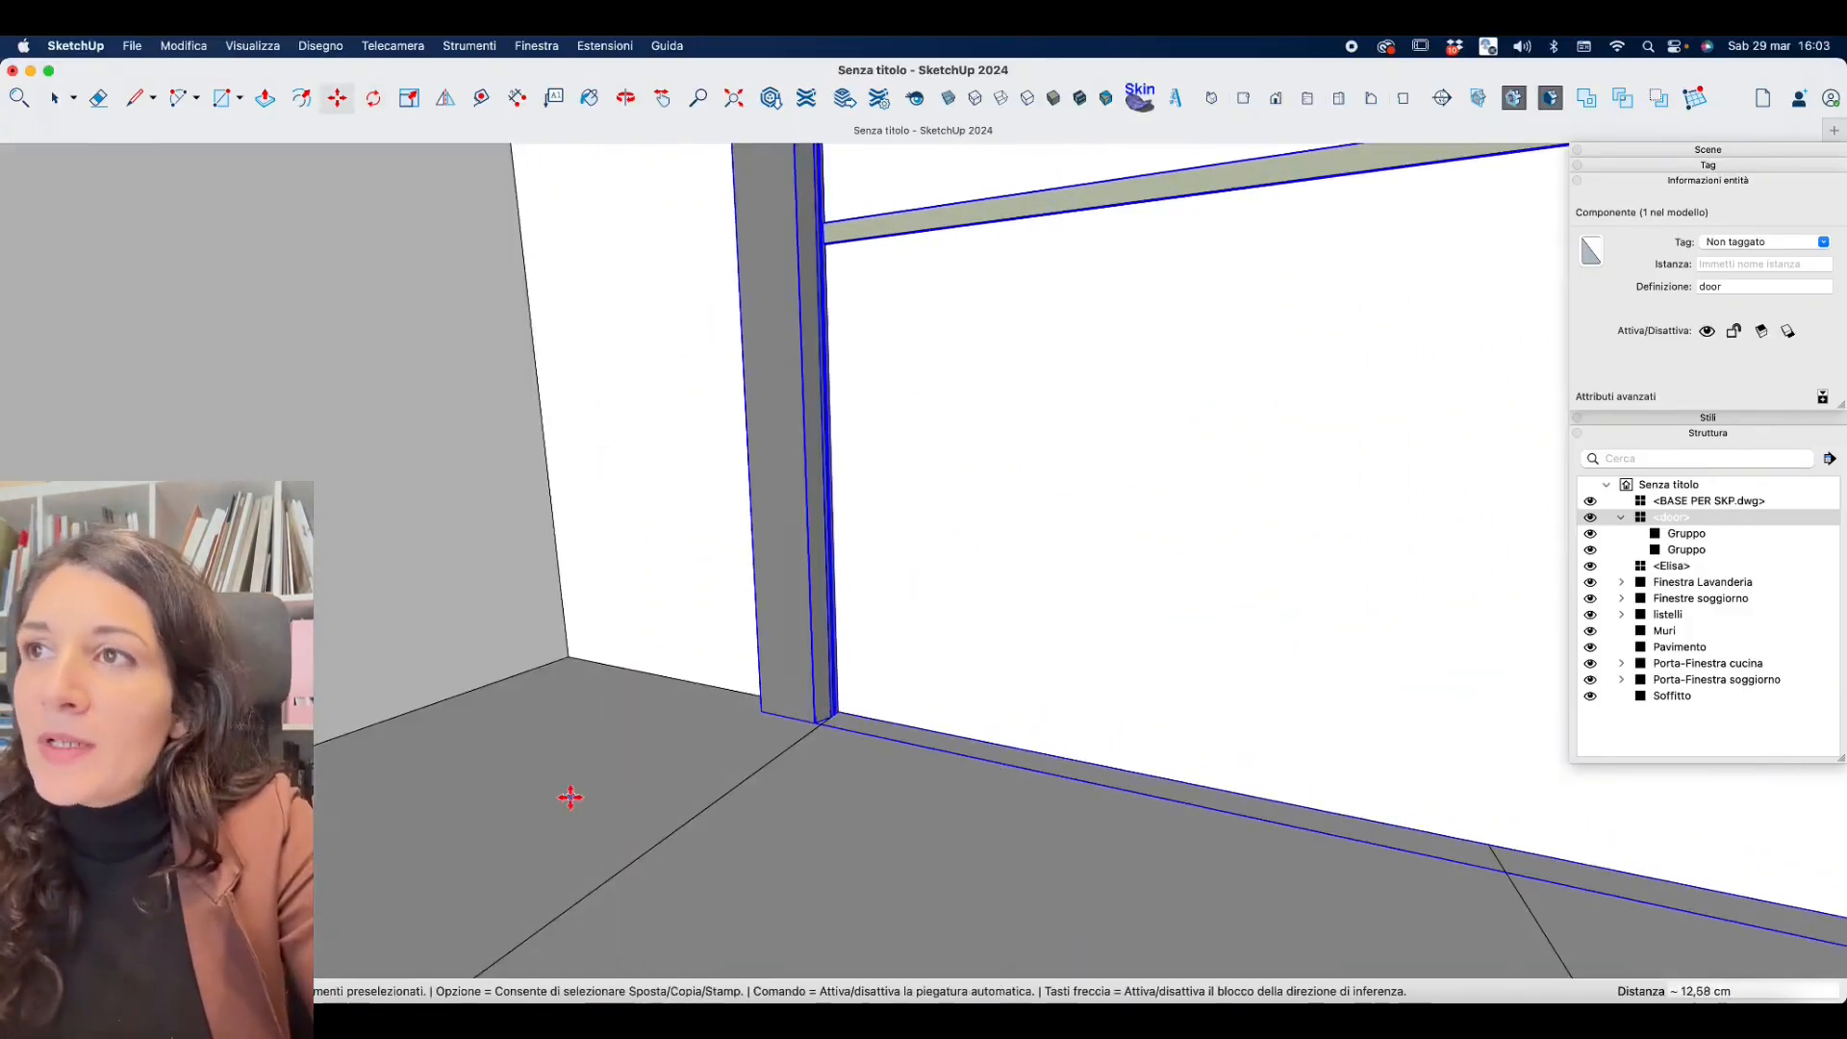
Open the door component's frame group and raise its header to align with the top of the doorway.
scroll(654, 846, down, 5)
middle_drag(630, 674, 725, 755)
scroll(725, 755, down, 5)
mouse_move(760, 413)
middle_down()
mouse_move(817, 363)
mouse_move(787, 631)
mouse_move(783, 413)
middle_up()
scroll(865, 303, up, 4)
mouse_move(850, 341)
middle_down()
mouse_move(915, 437)
mouse_move(854, 353)
middle_up()
double_click(737, 369)
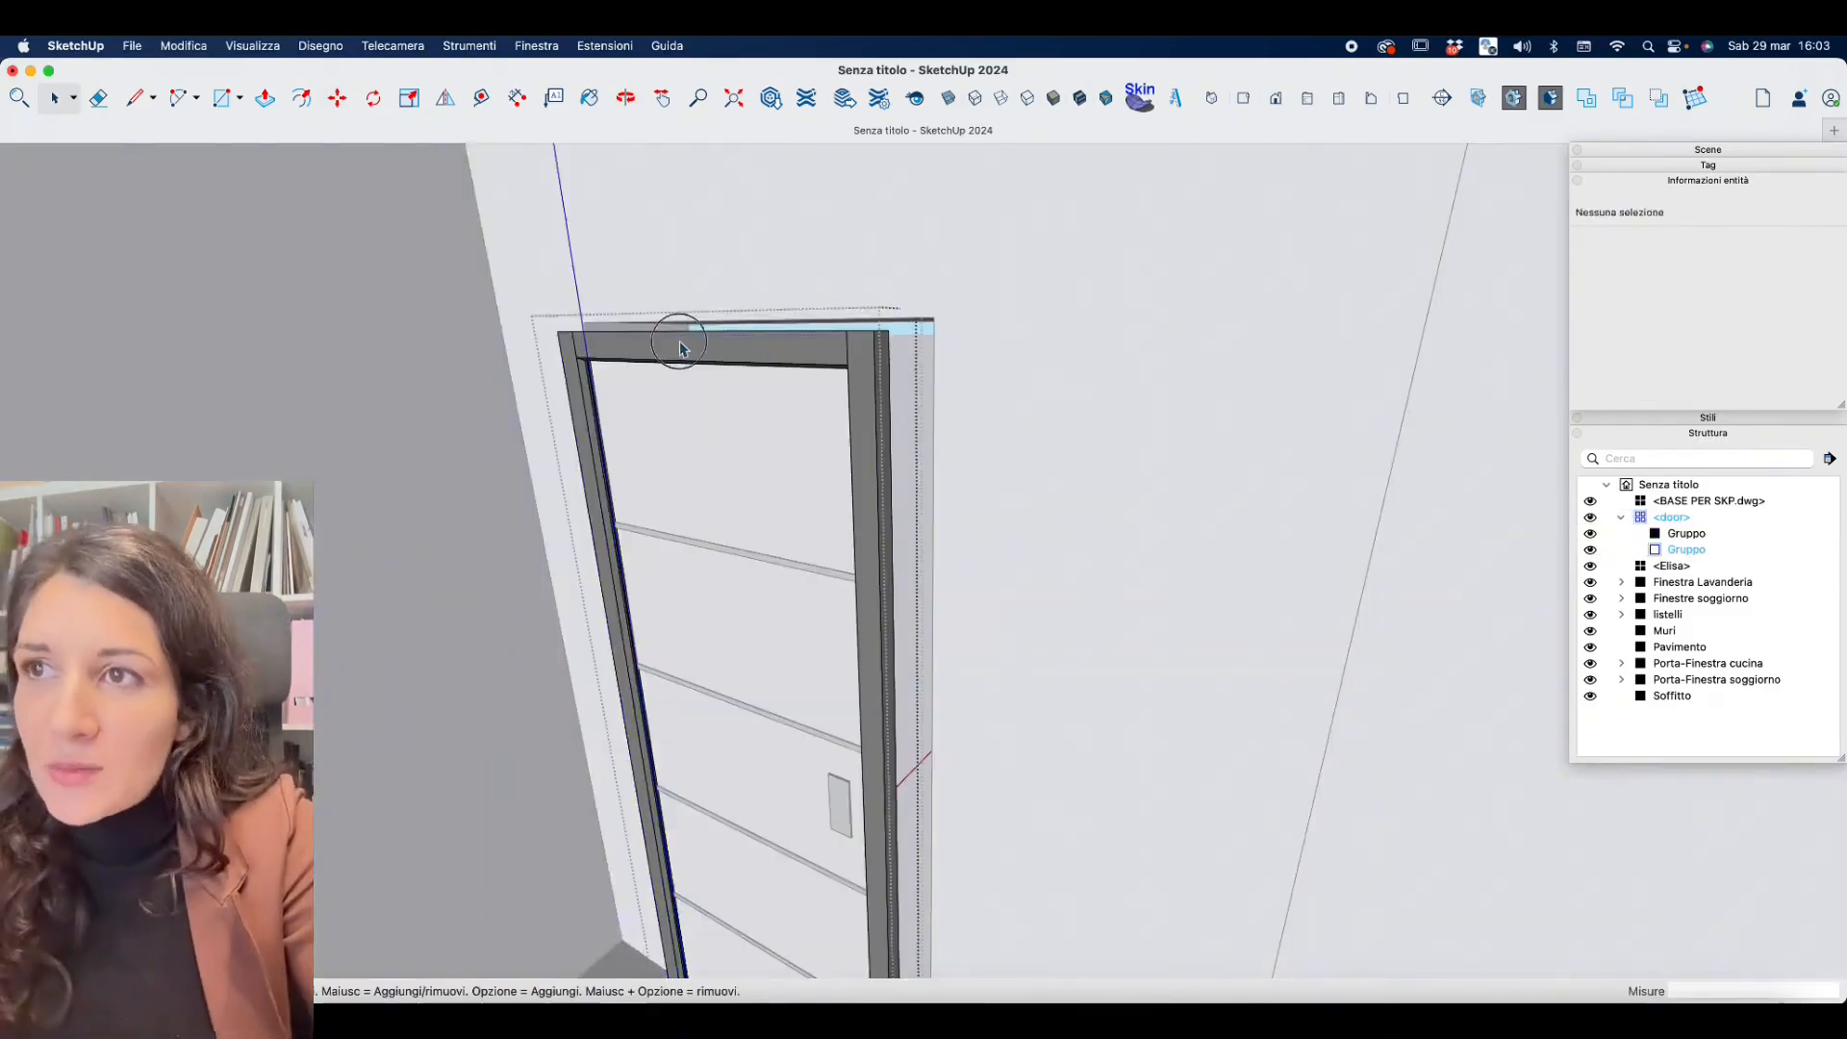
scroll(597, 378, up, 3)
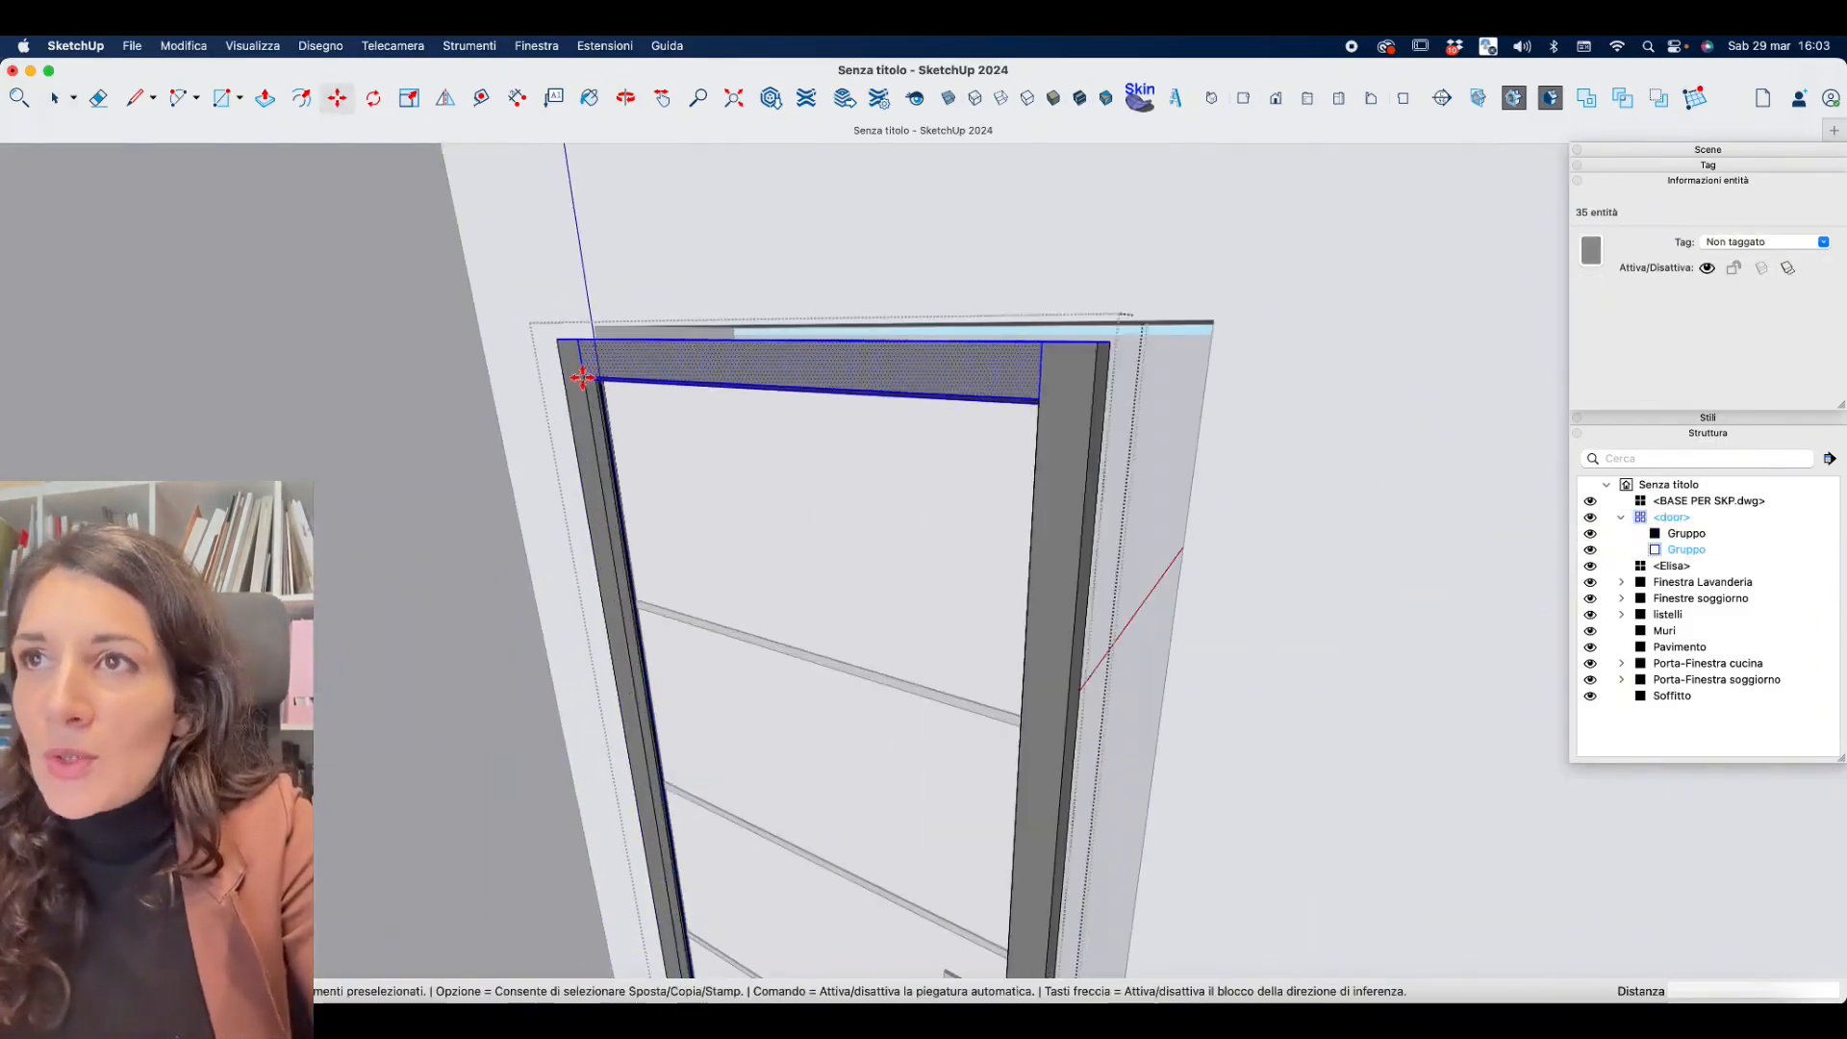
click(582, 377)
click(1211, 319)
key(space)
scroll(1004, 278, down, 8)
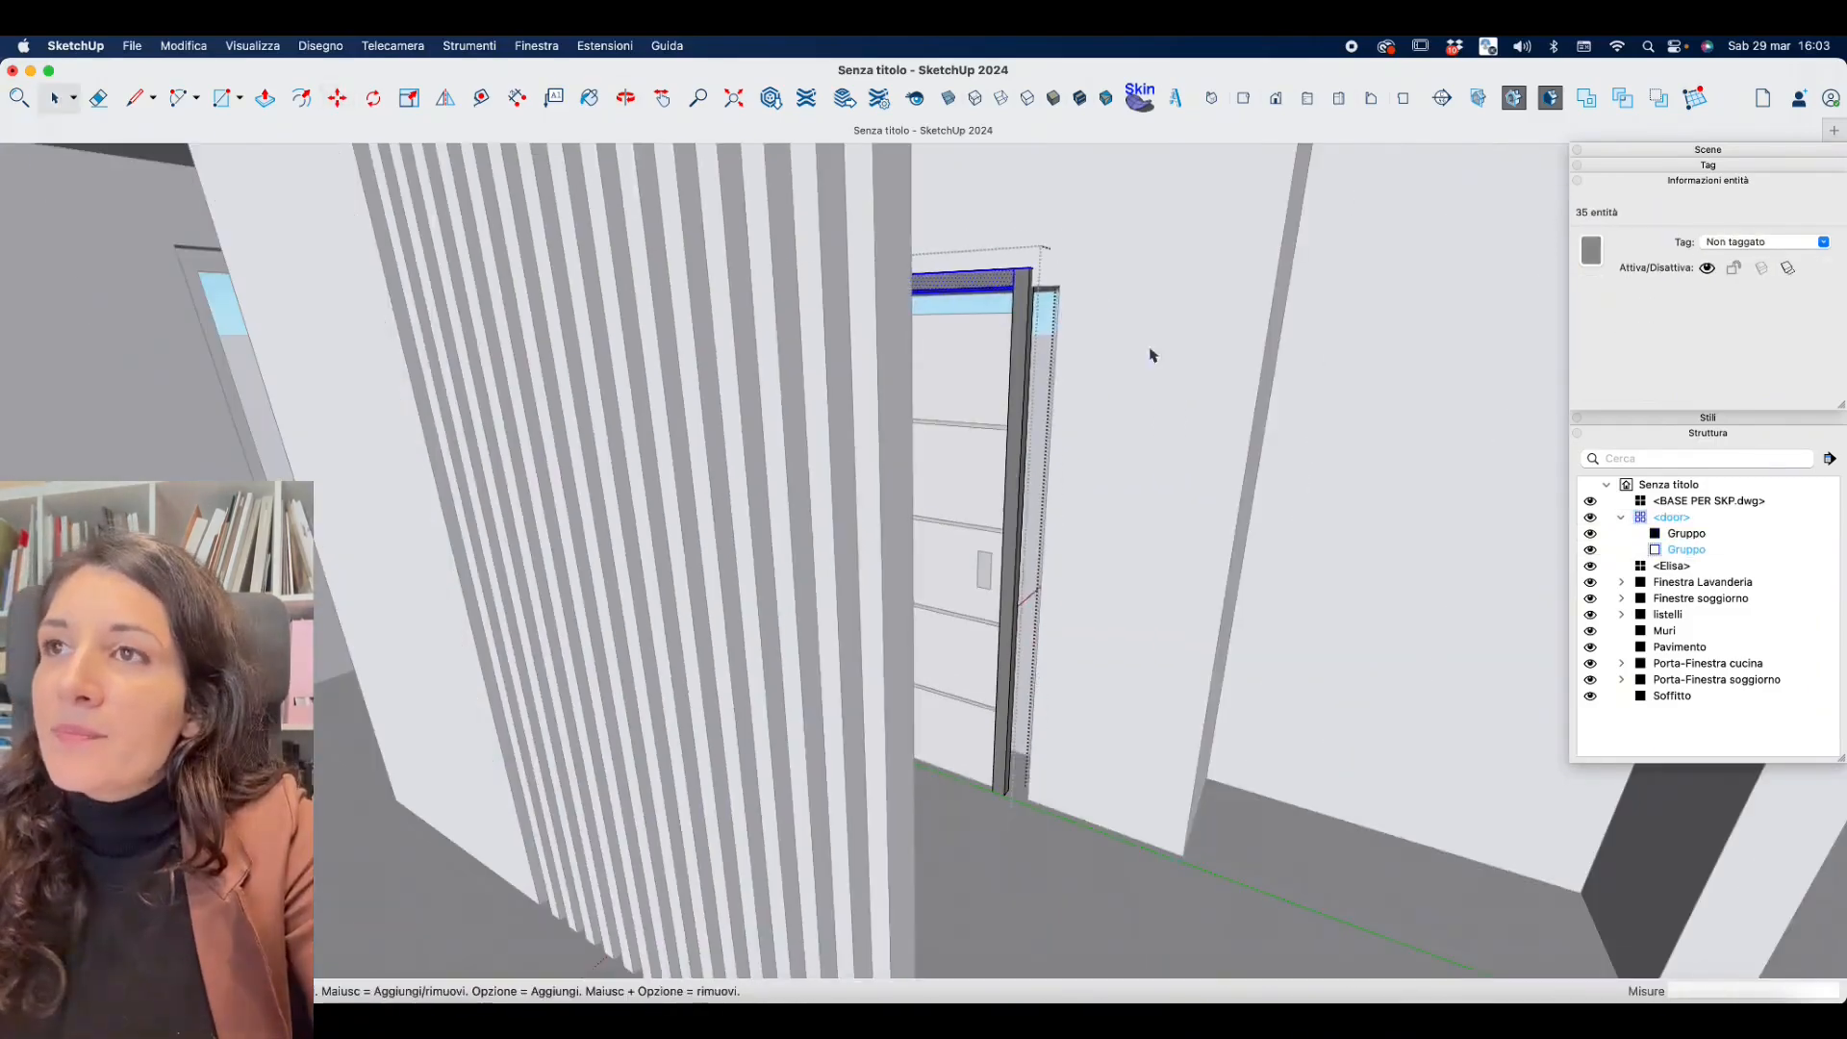
Select the frame's far jamb in the door component and move it about 15.68 cm to the doorway's edge.
middle_drag(1150, 351, 981, 231)
drag(962, 213, 1054, 534)
click(336, 97)
middle_drag(1256, 409, 1376, 474)
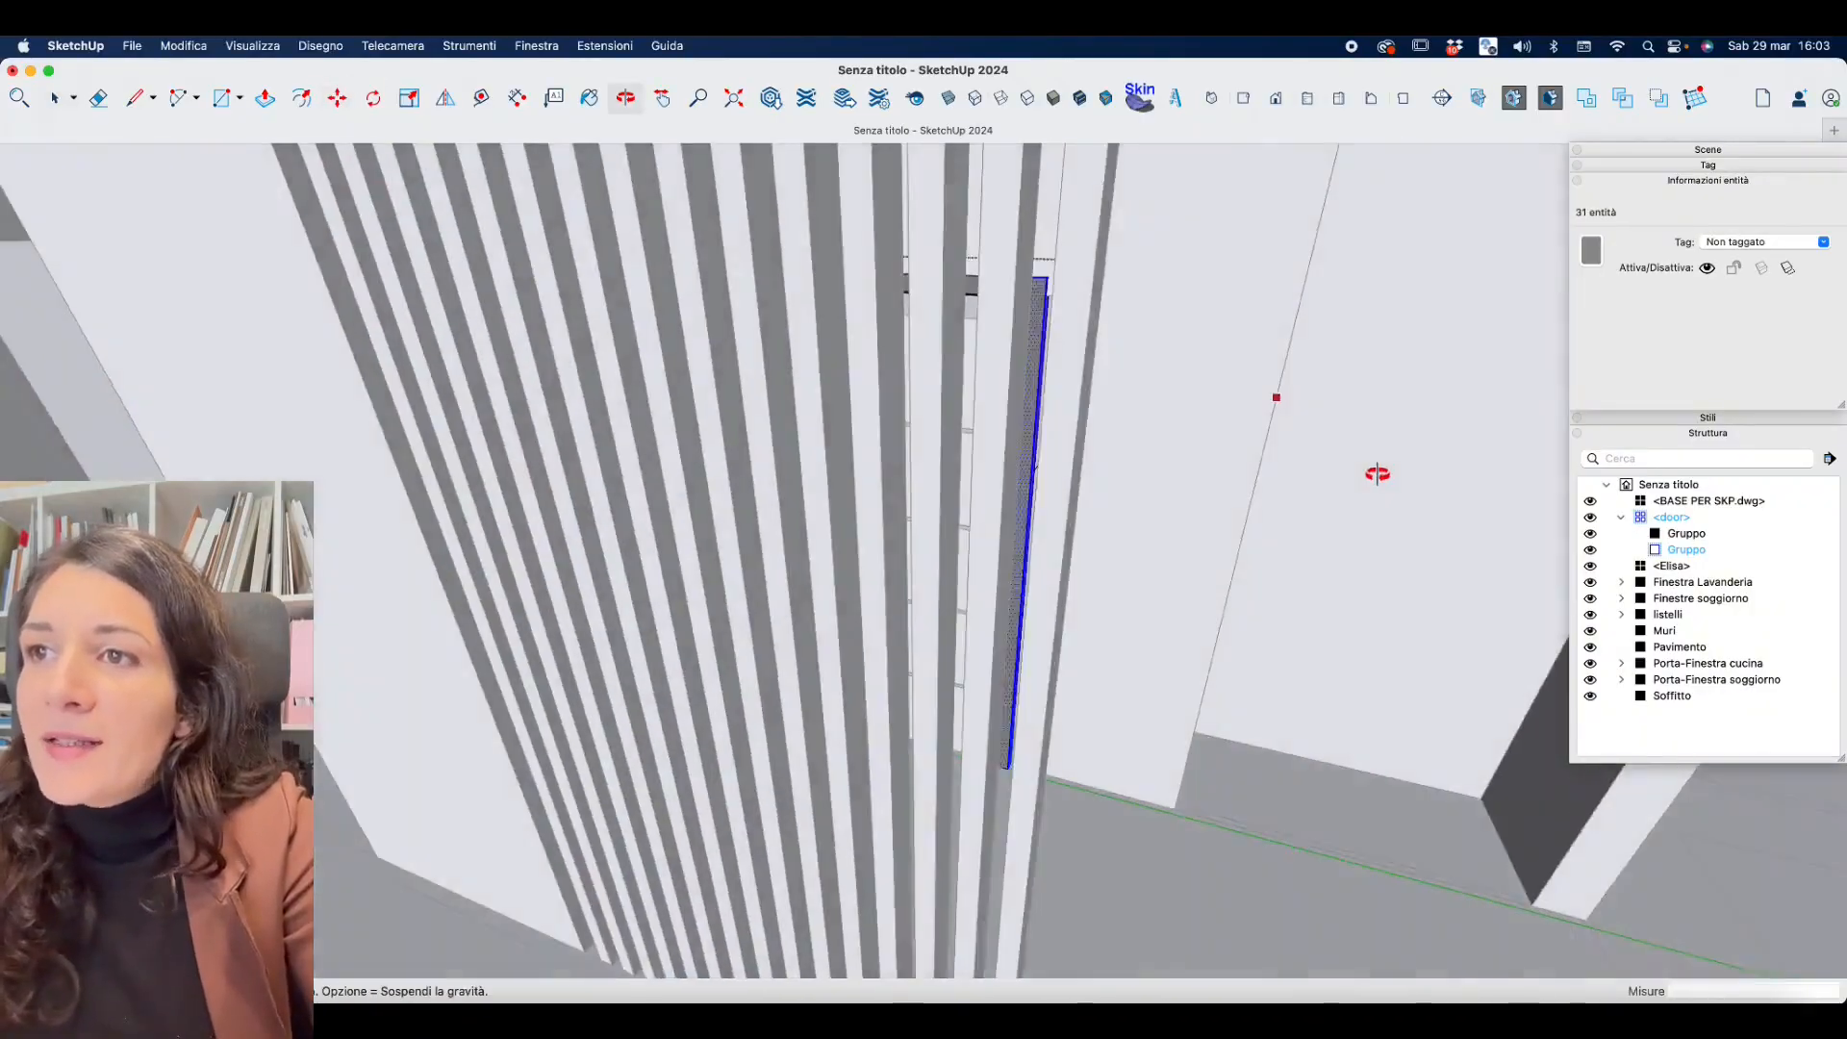
scroll(1037, 266, up, 6)
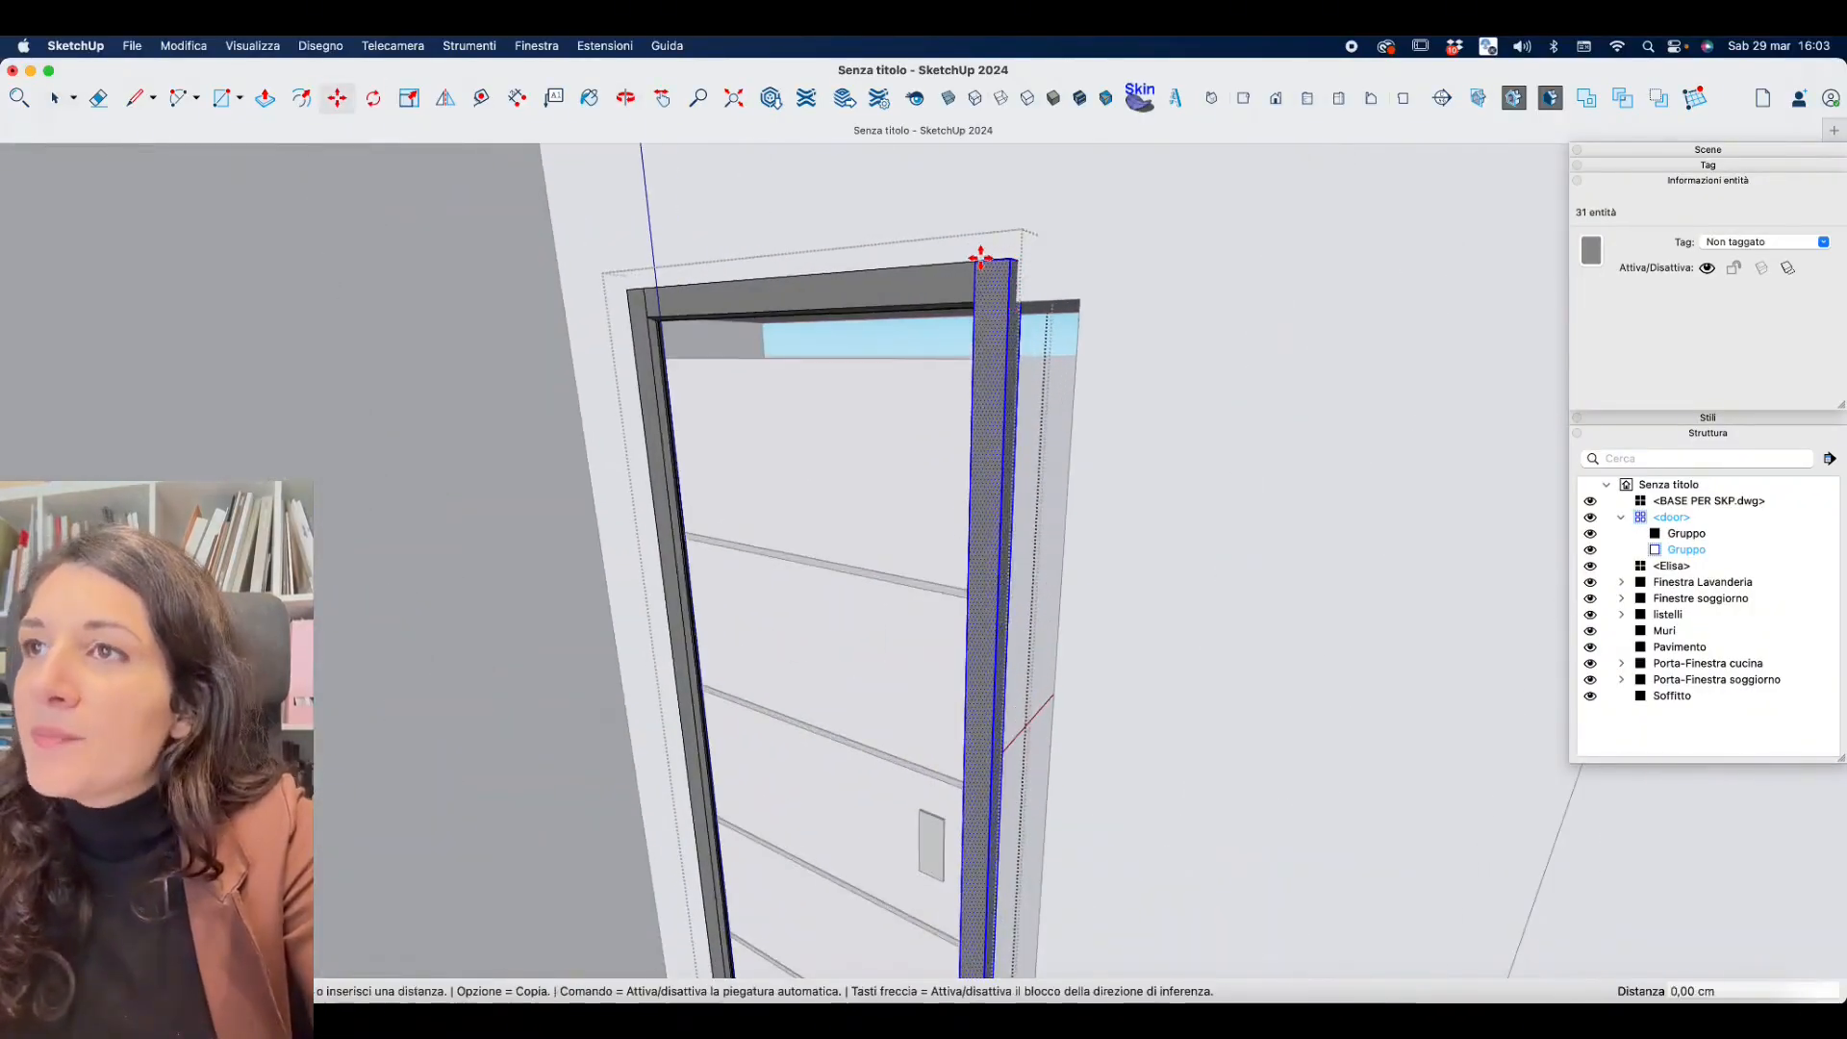
click(1077, 384)
scroll(731, 279, down, 5)
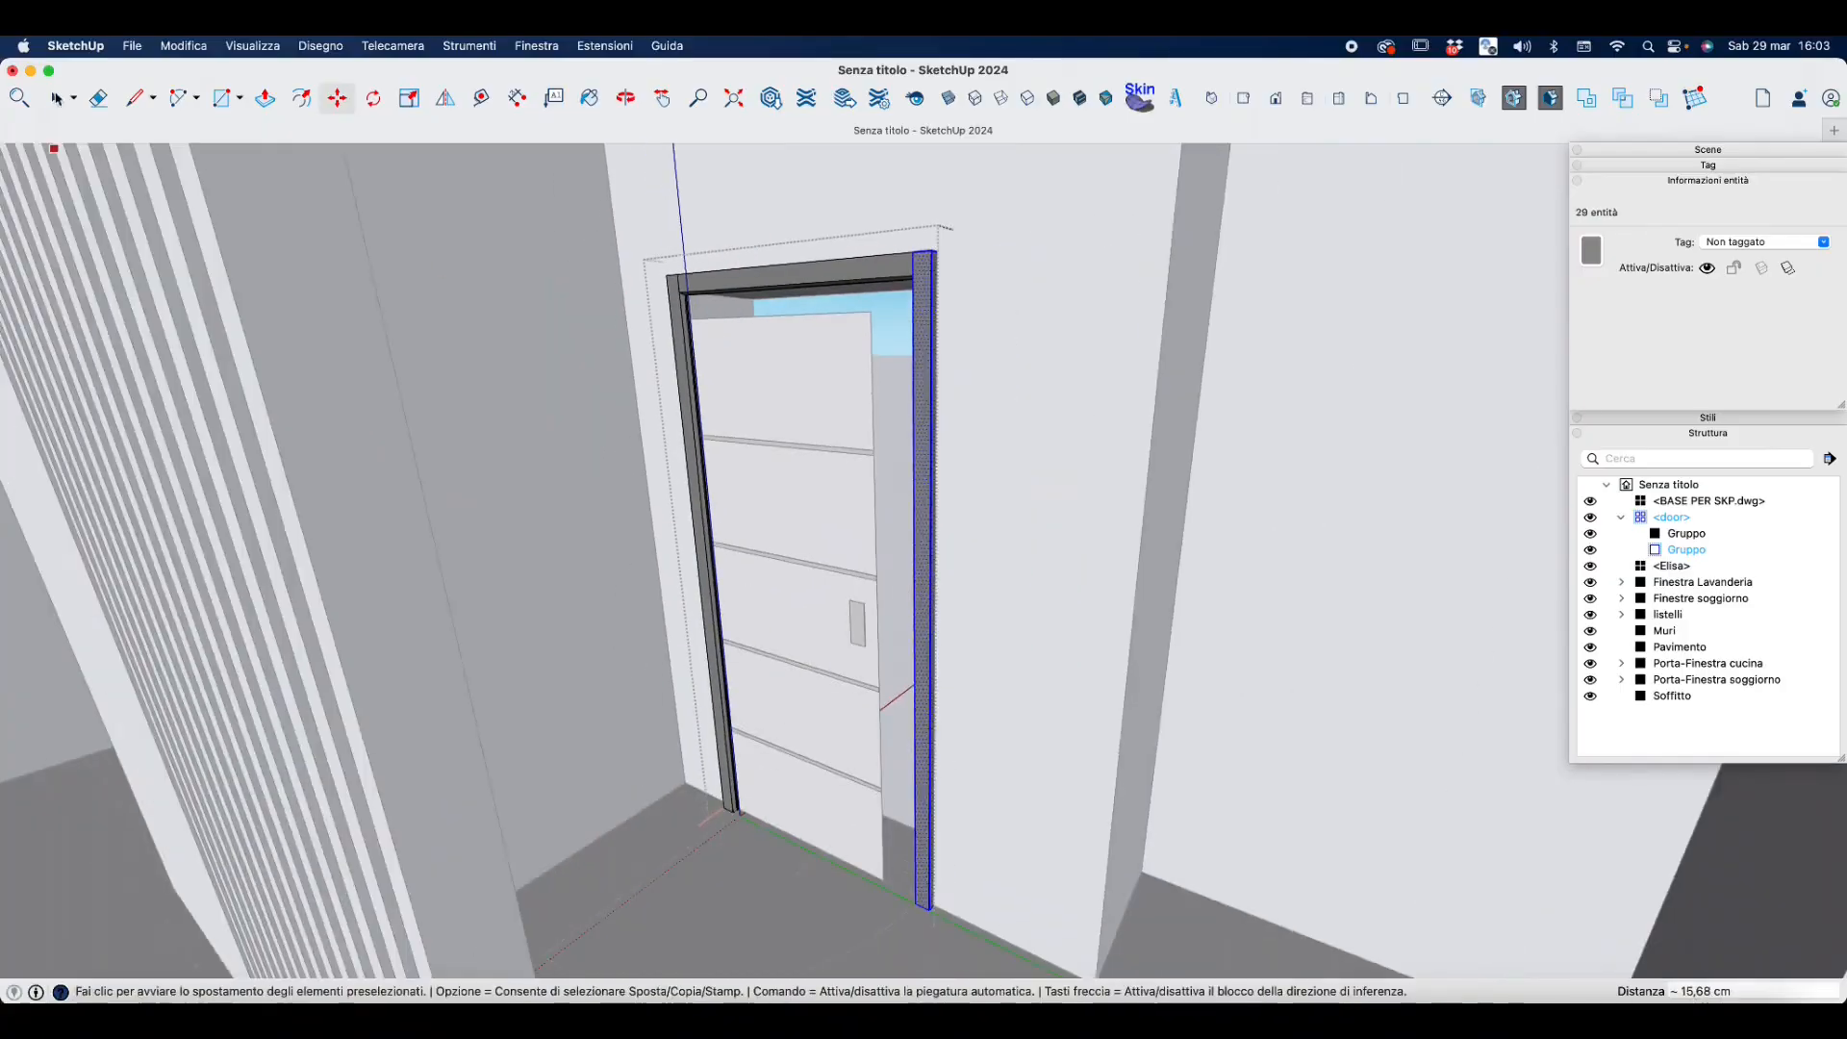
Scale the door leaf group by about 1.21 along the green axis so it fills the widened frame.
key(space)
double_click(834, 459)
middle_drag(834, 460, 789, 447)
click(867, 623)
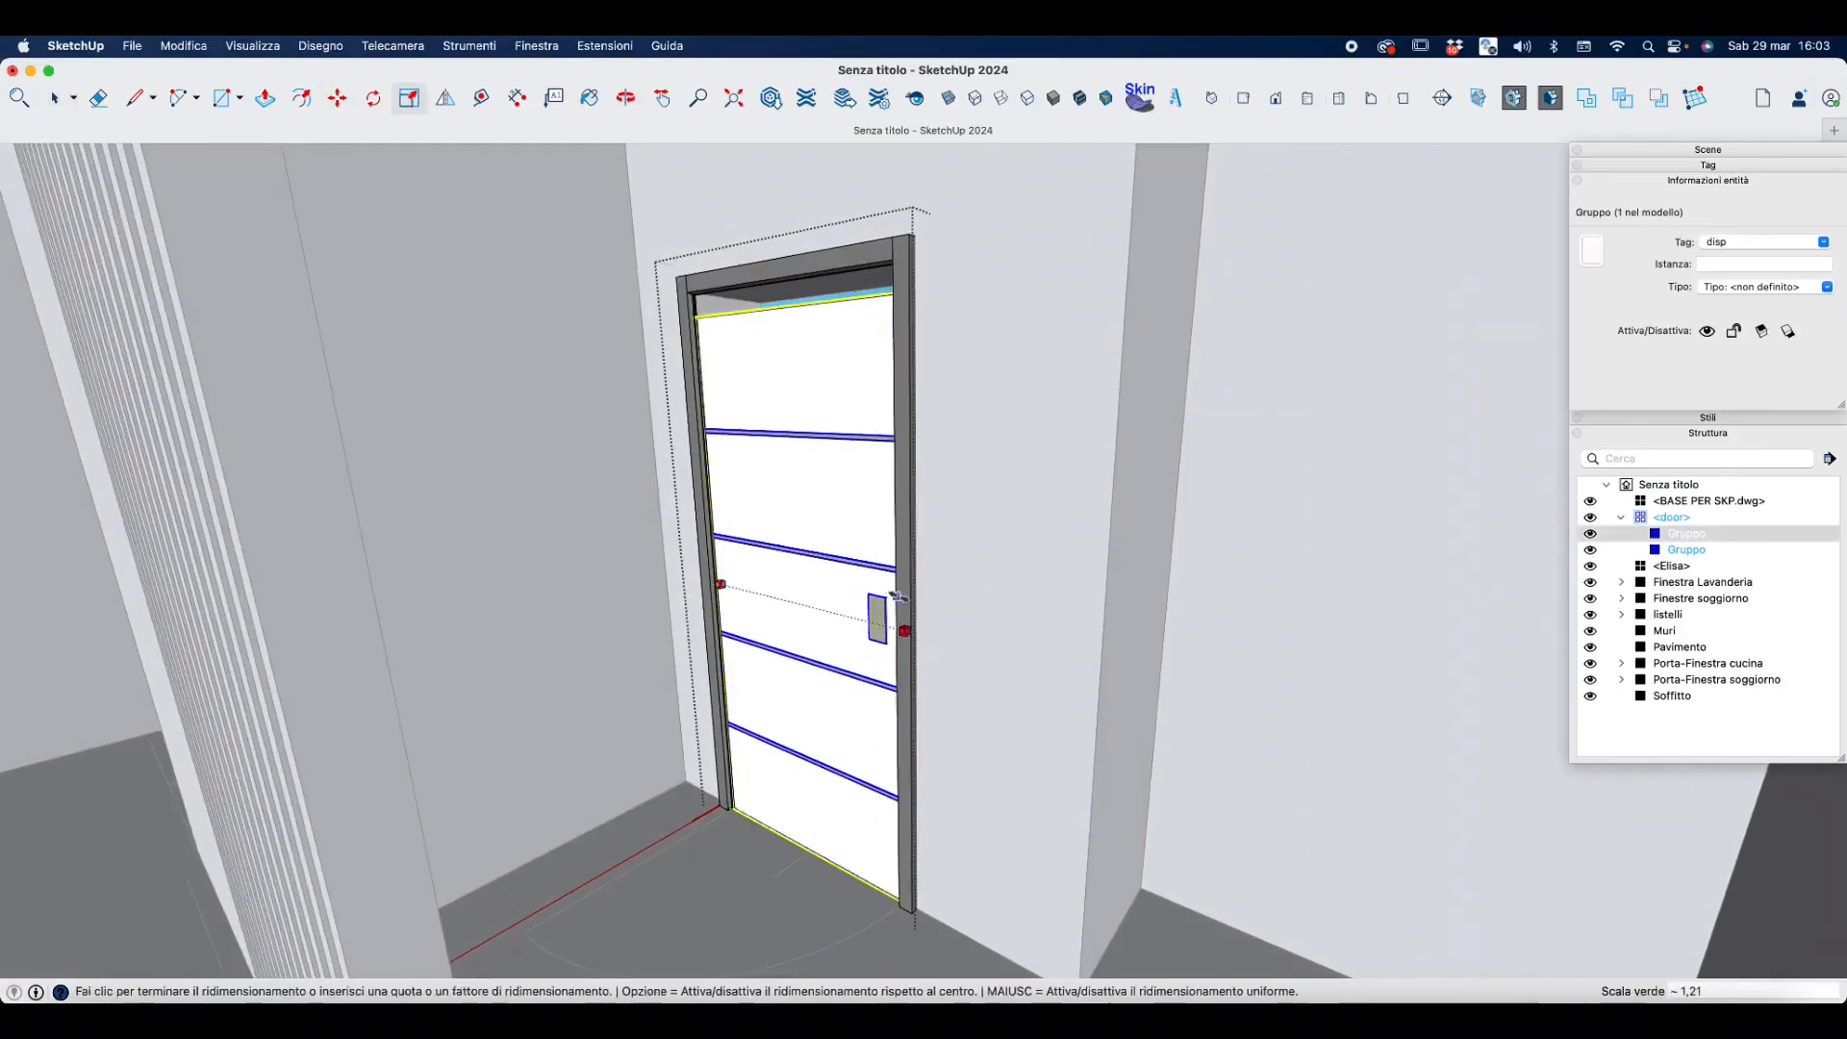
click(901, 630)
middle_drag(806, 310, 770, 335)
scroll(803, 337, up, 5)
click(756, 334)
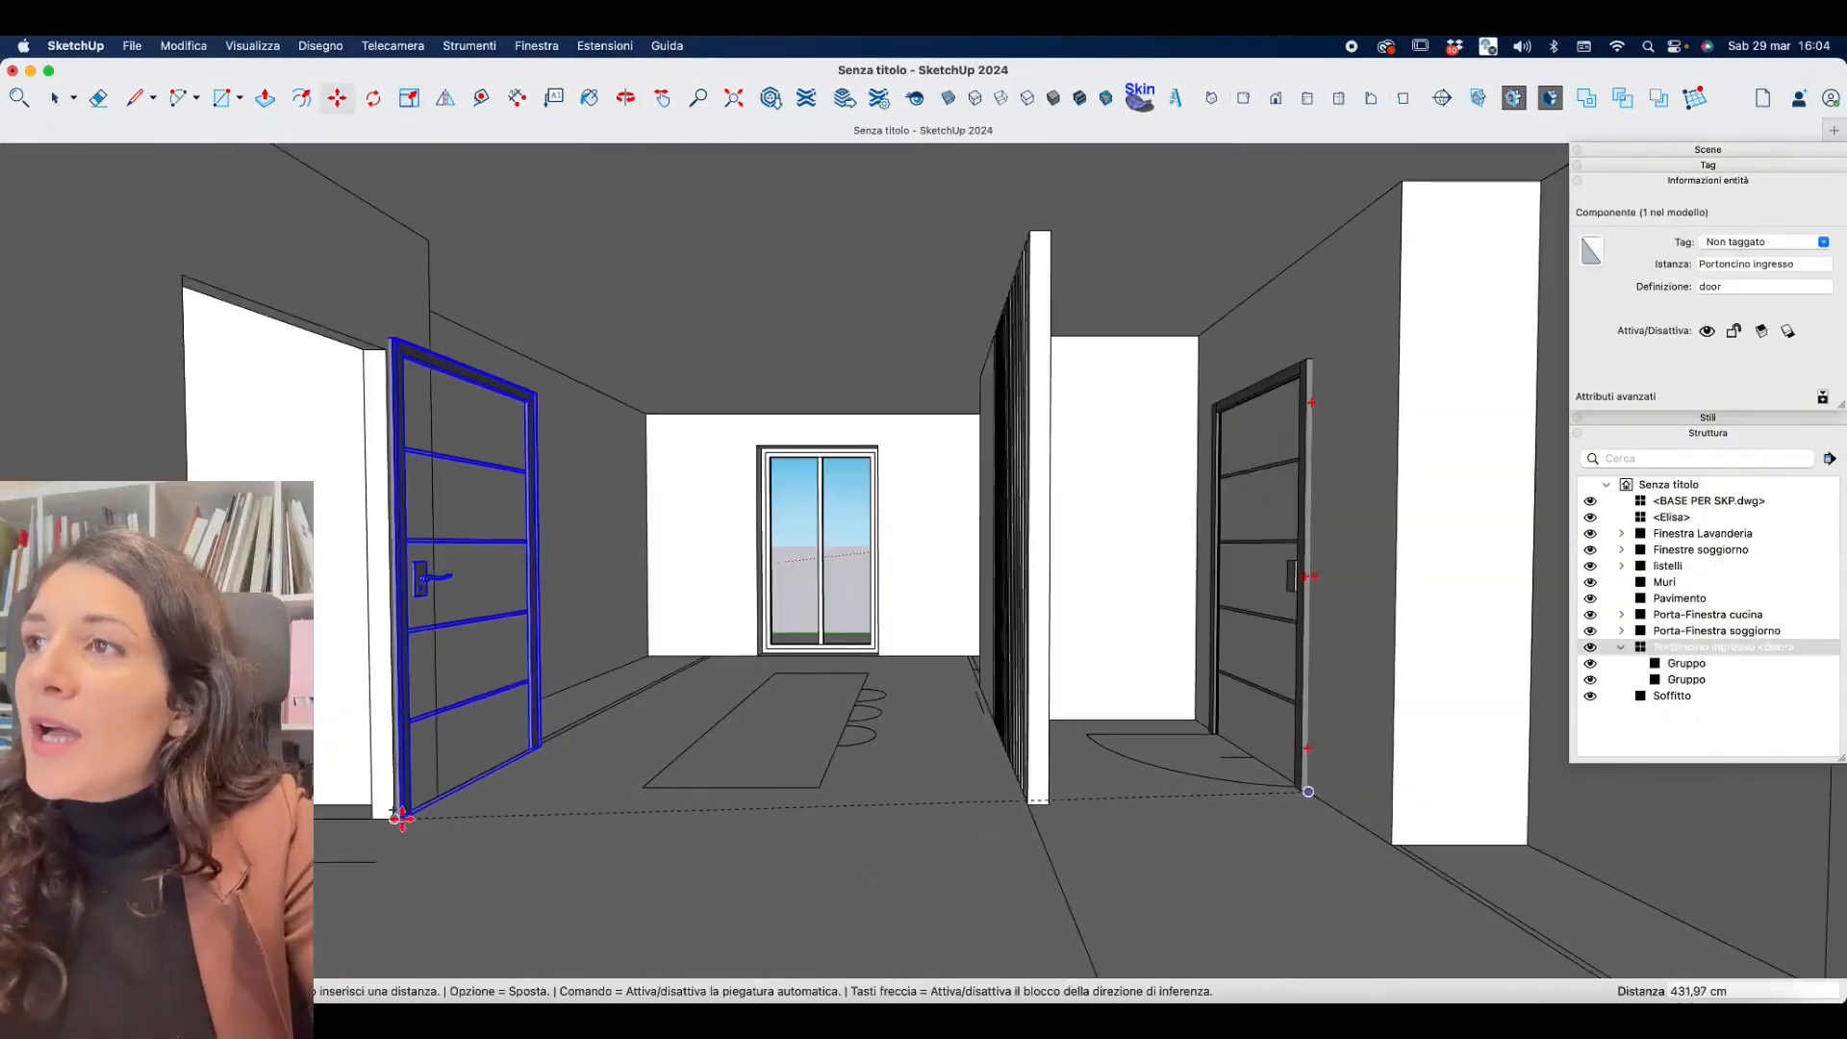
Copy the entrance door to the doorway on the opposite wall and align its jamb's base with the opening's corner.
click(396, 839)
scroll(372, 820, up, 3)
click(372, 820)
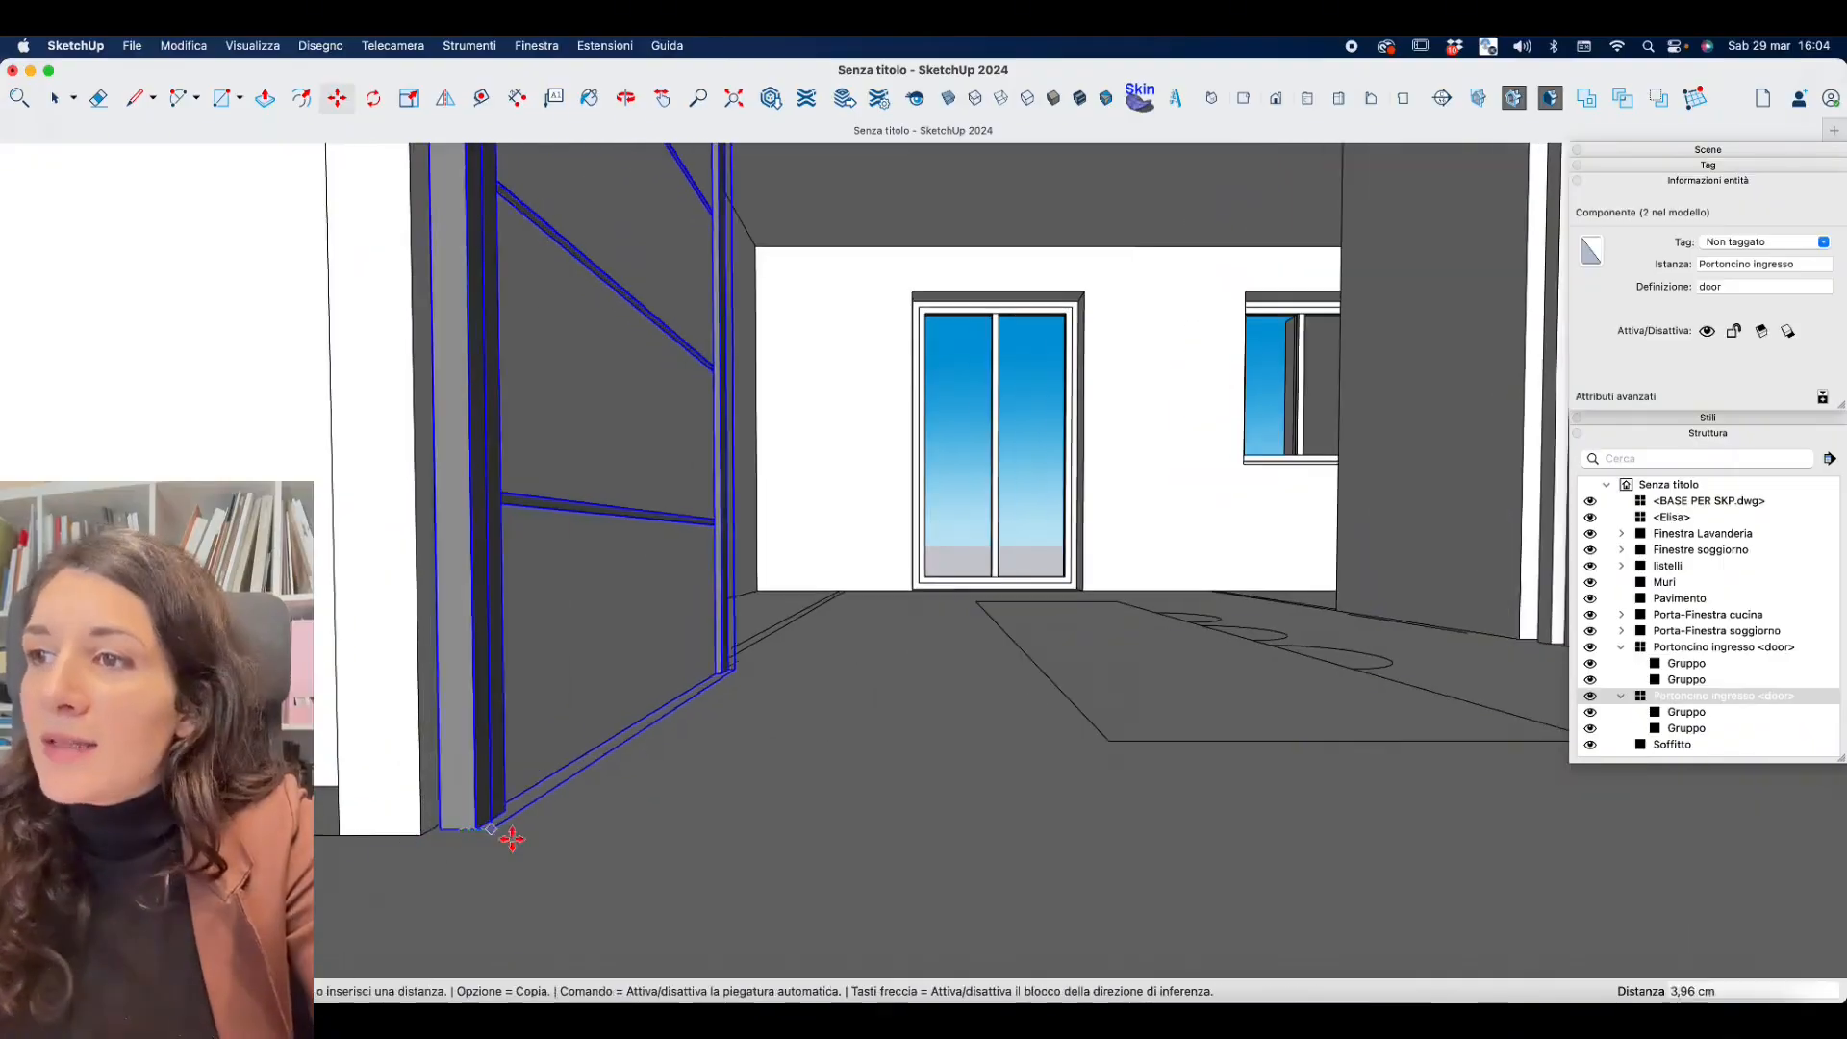
scroll(514, 846, down, 2)
click(388, 917)
middle_drag(1135, 615, 746, 734)
scroll(712, 707, up, 4)
middle_drag(1126, 568, 804, 758)
scroll(804, 758, up, 5)
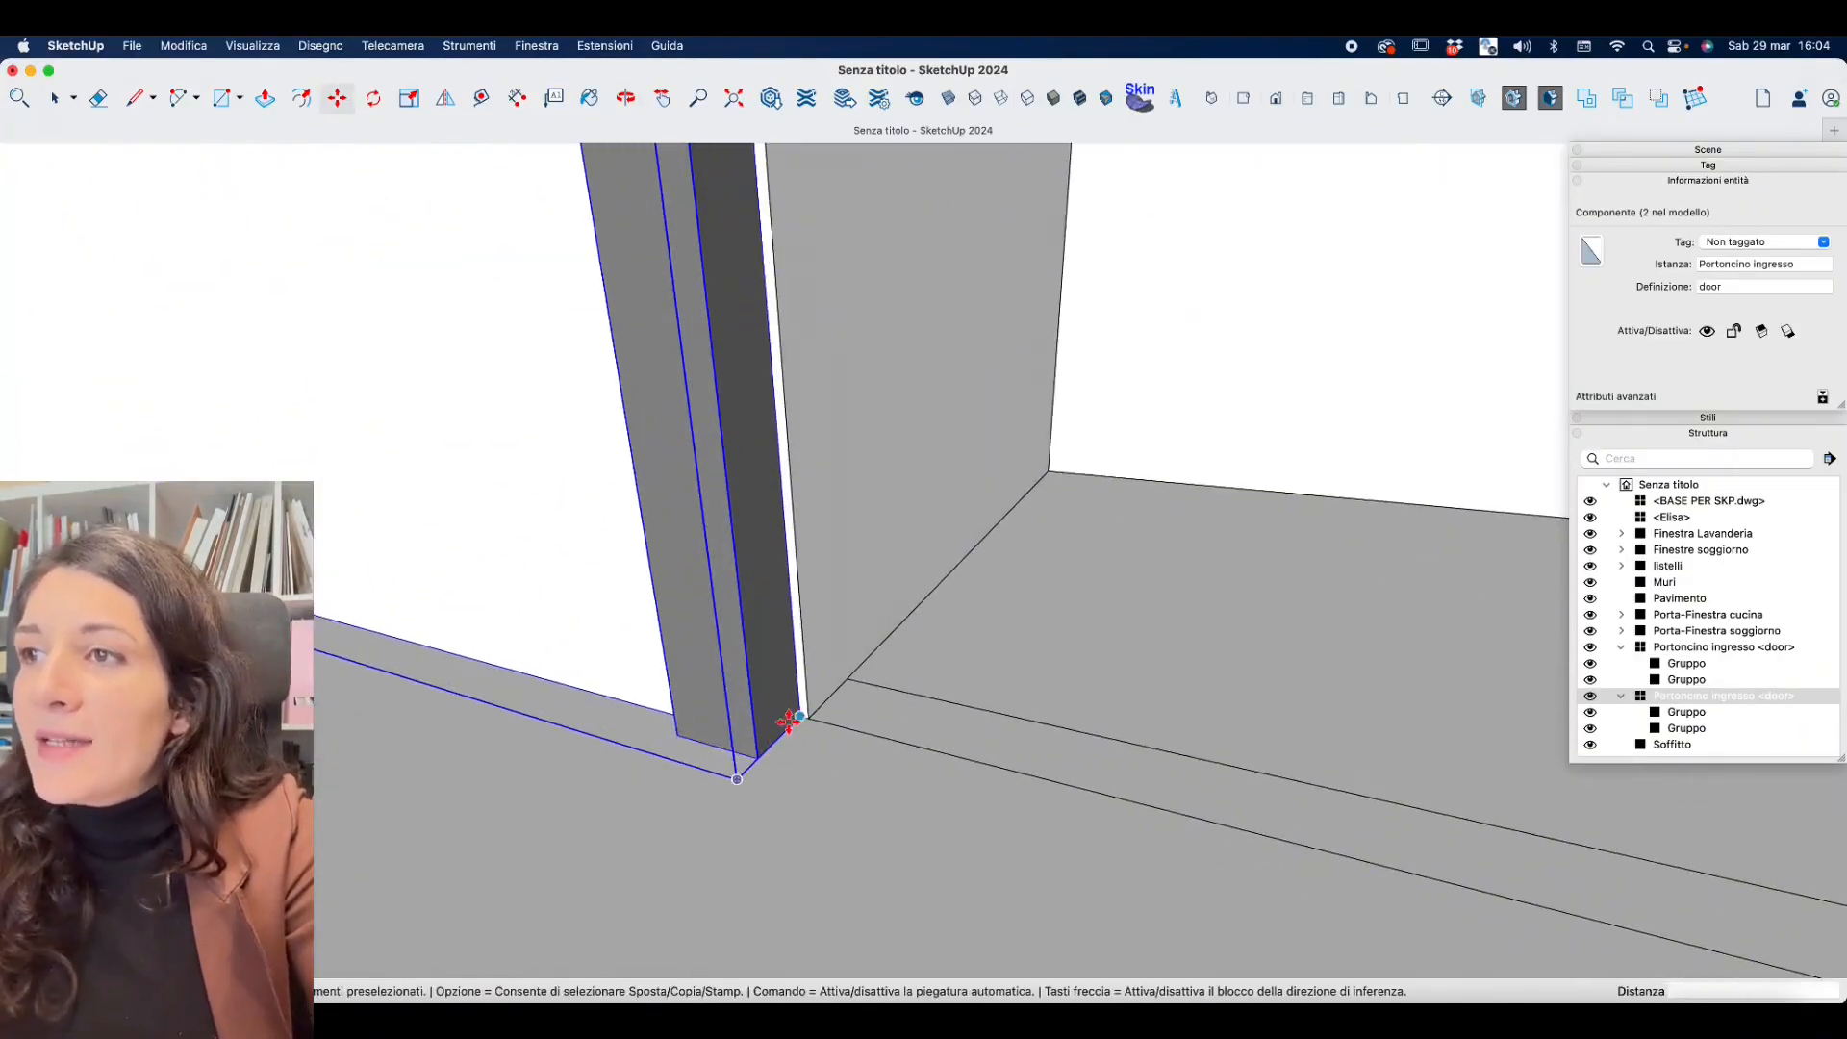
middle_drag(412, 734, 597, 486)
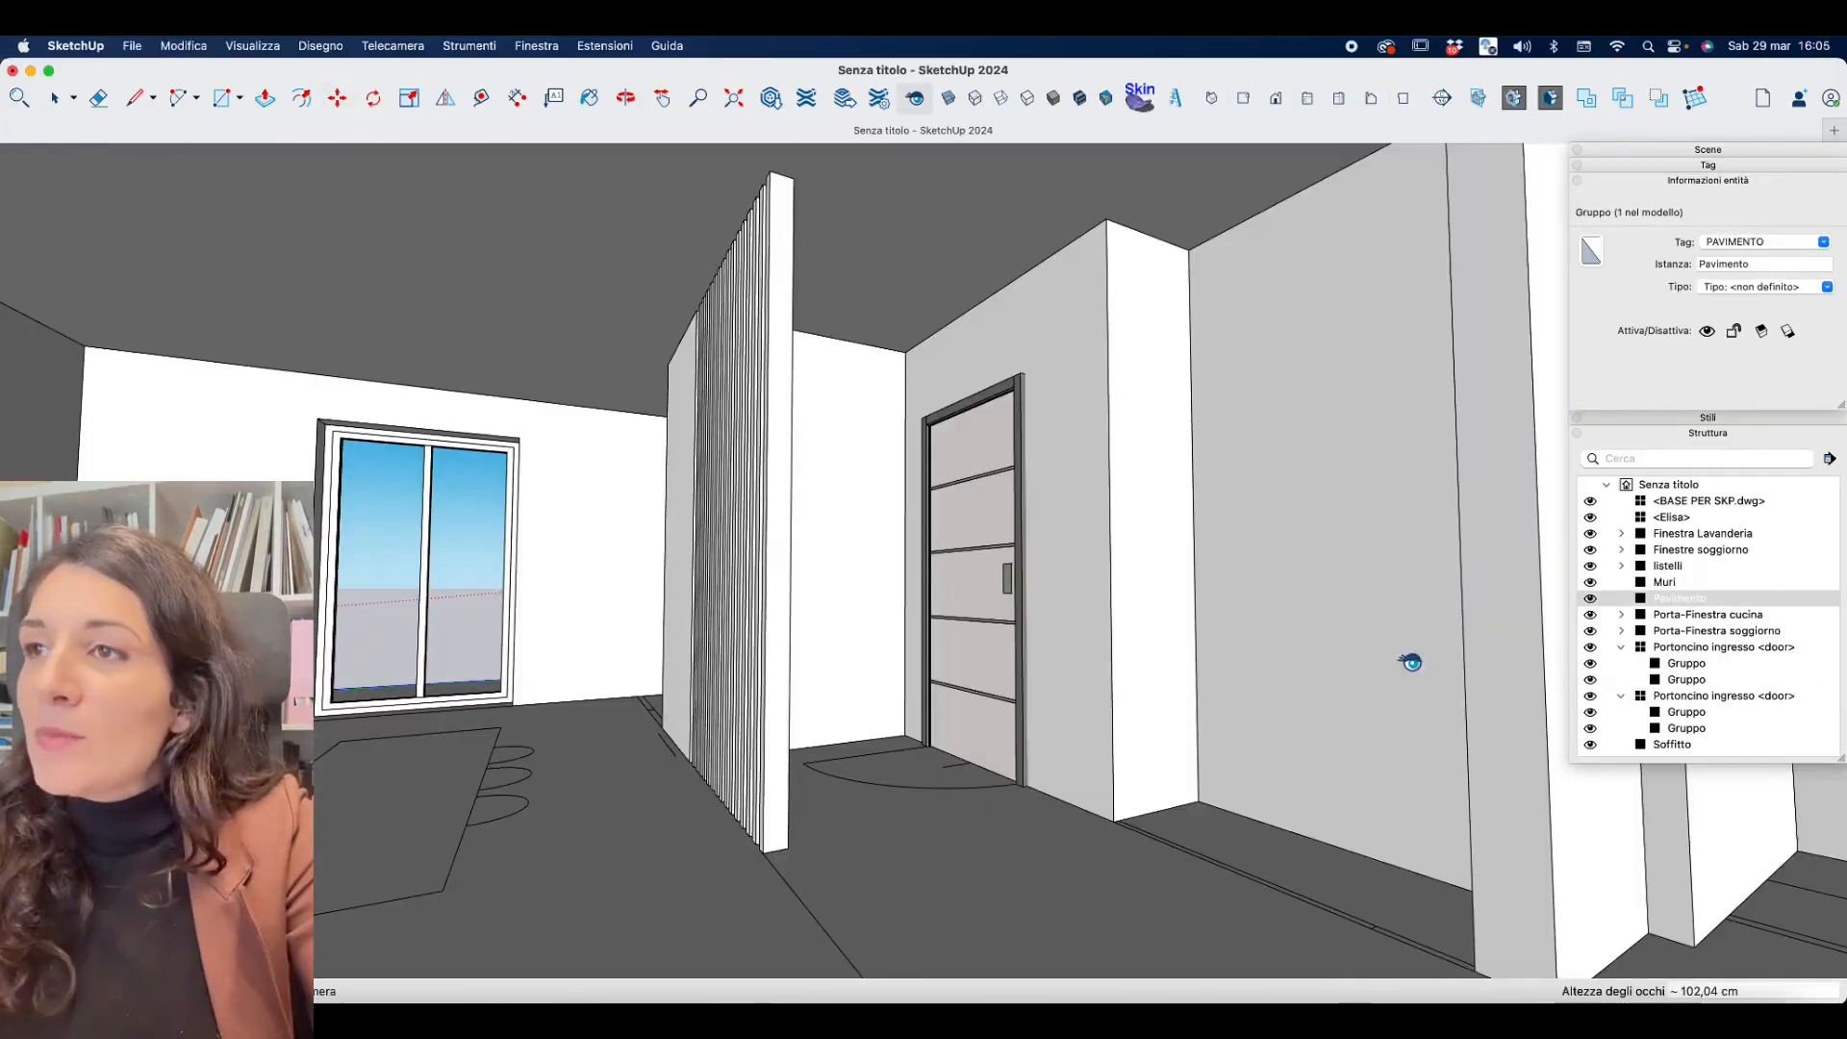
Flip the original entrance door so its lever handle faces the inside of the room.
click(62, 93)
click(974, 472)
click(448, 100)
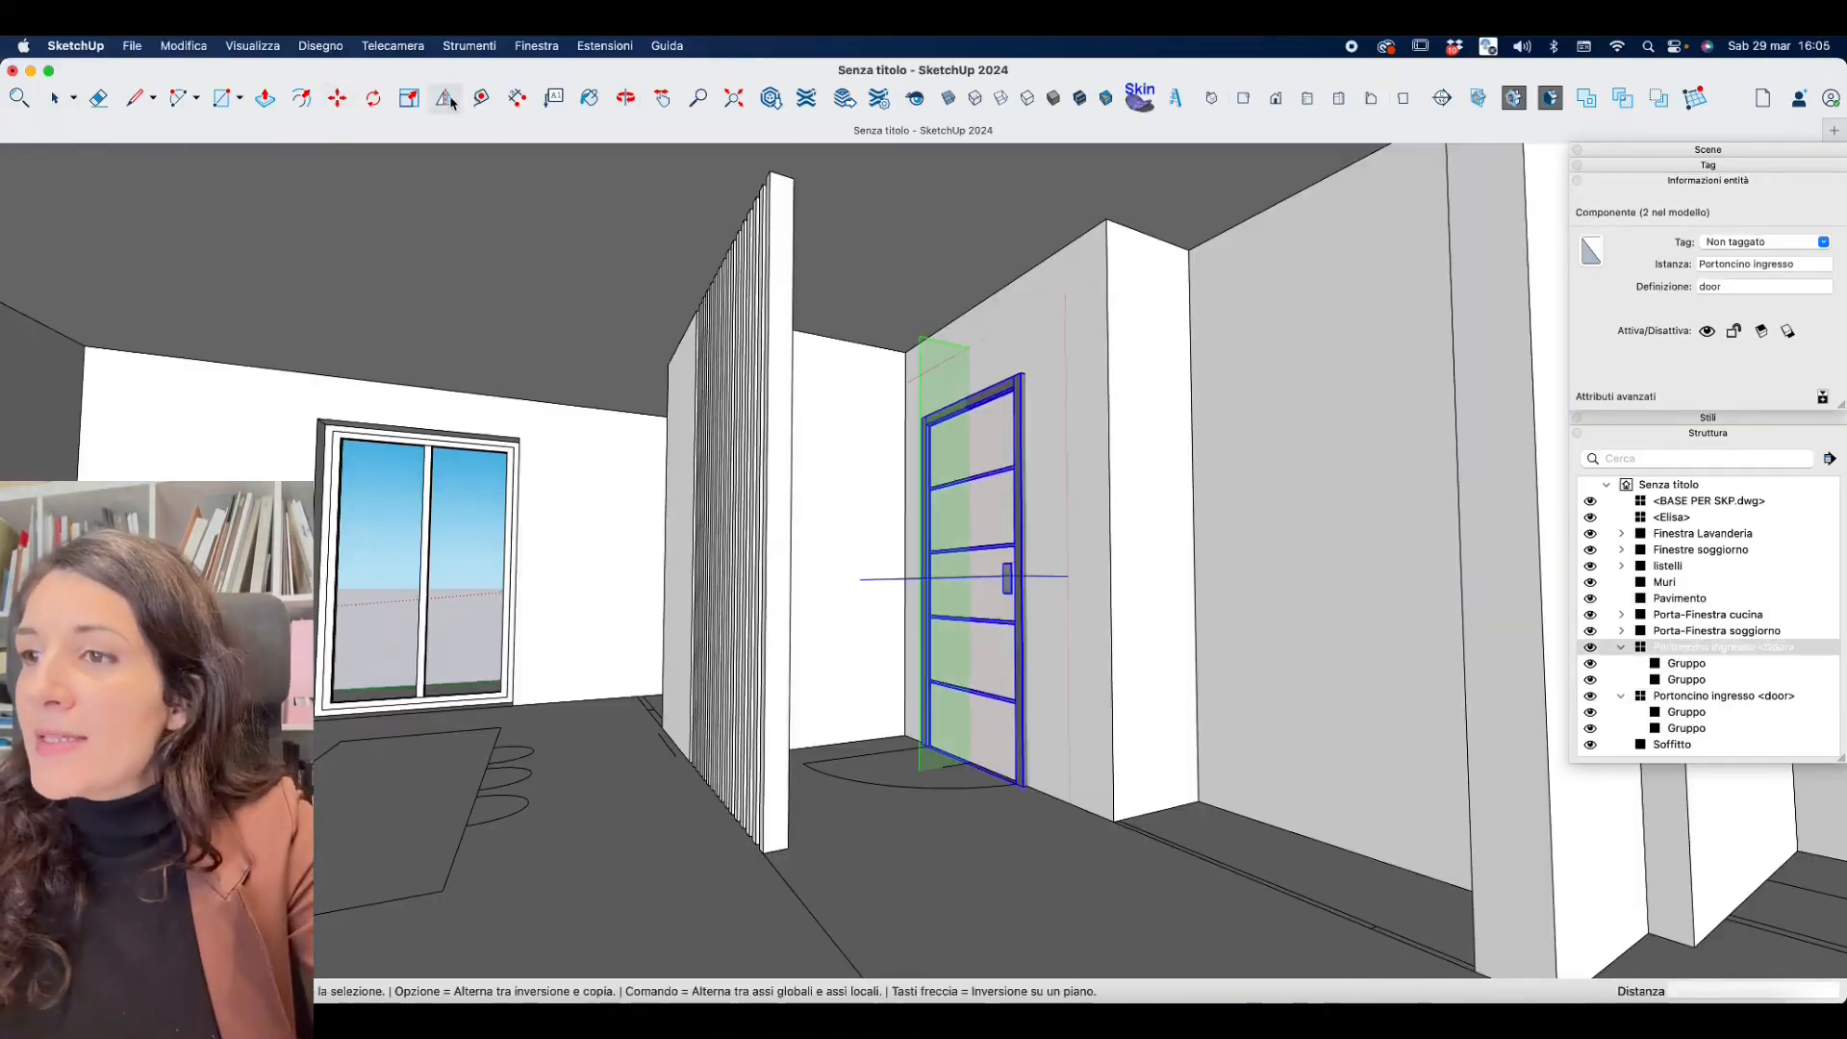
key(Right)
click(52, 100)
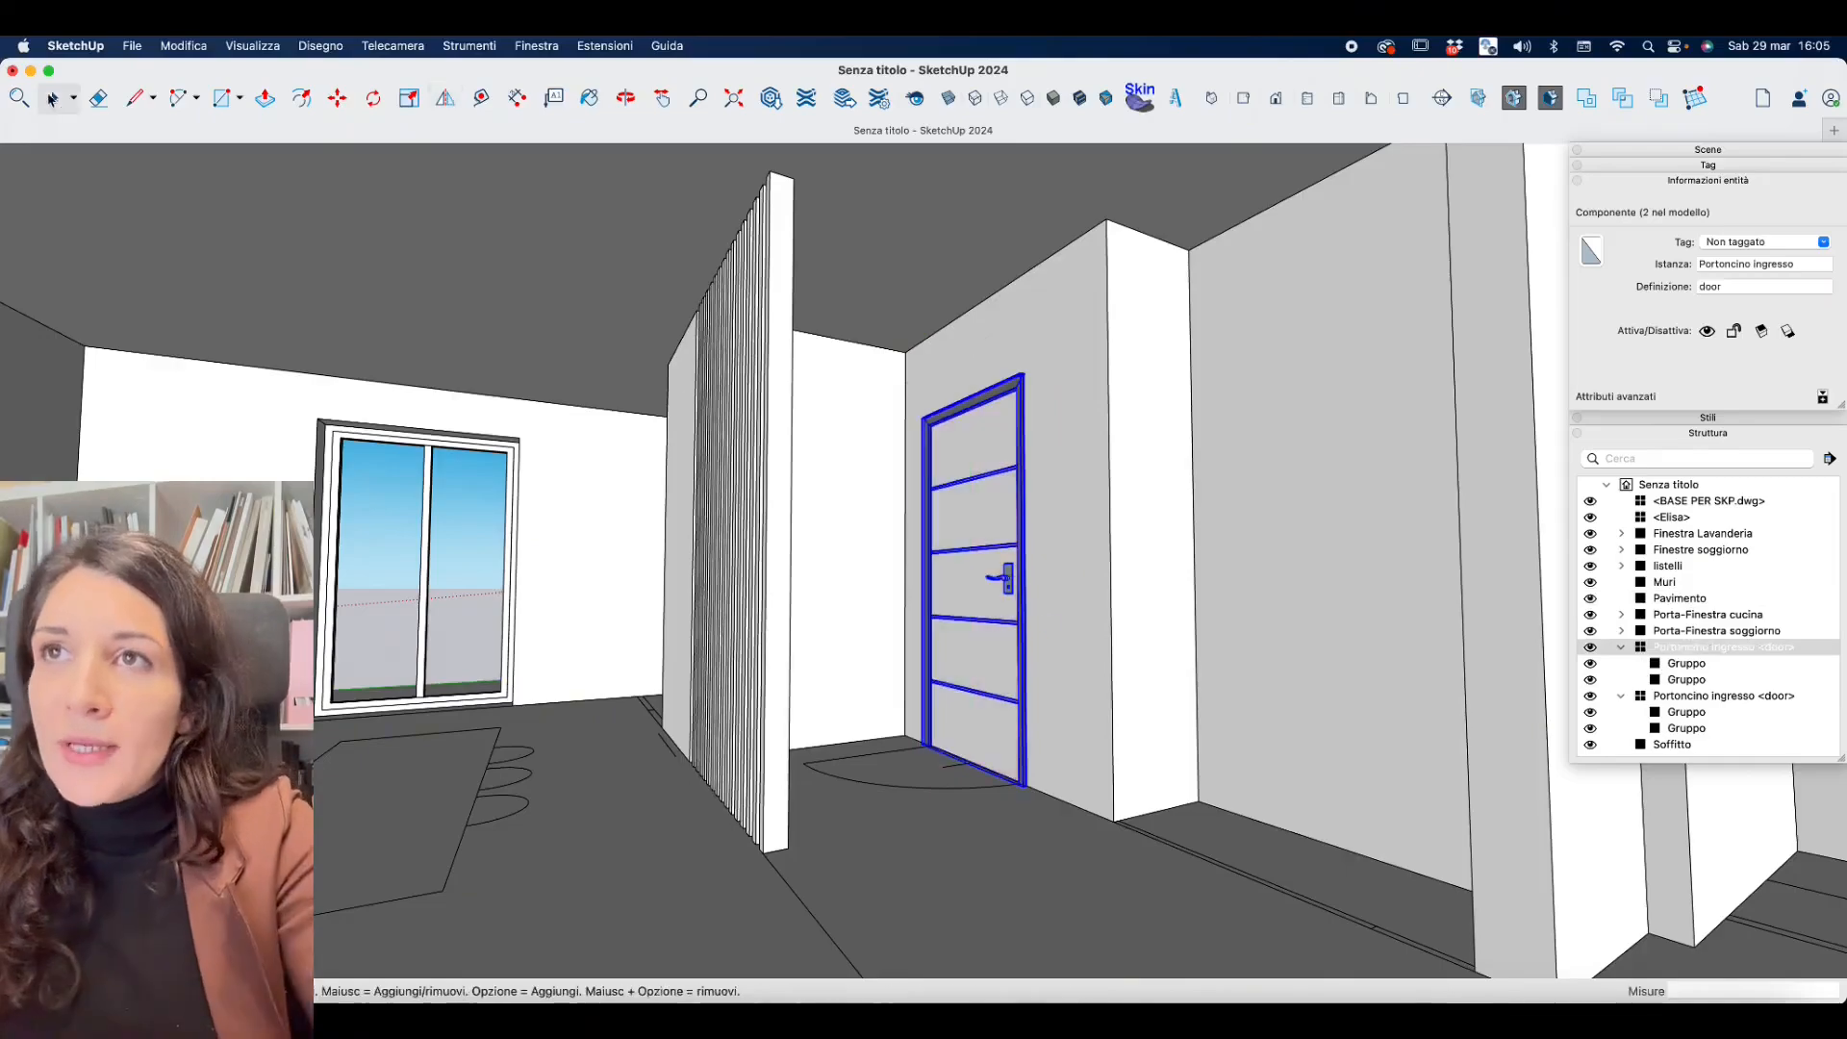
Open the copied door's frame group and paint all its geometry with the material sampled from the door leaf.
click(917, 98)
drag(827, 539, 366, 550)
click(54, 99)
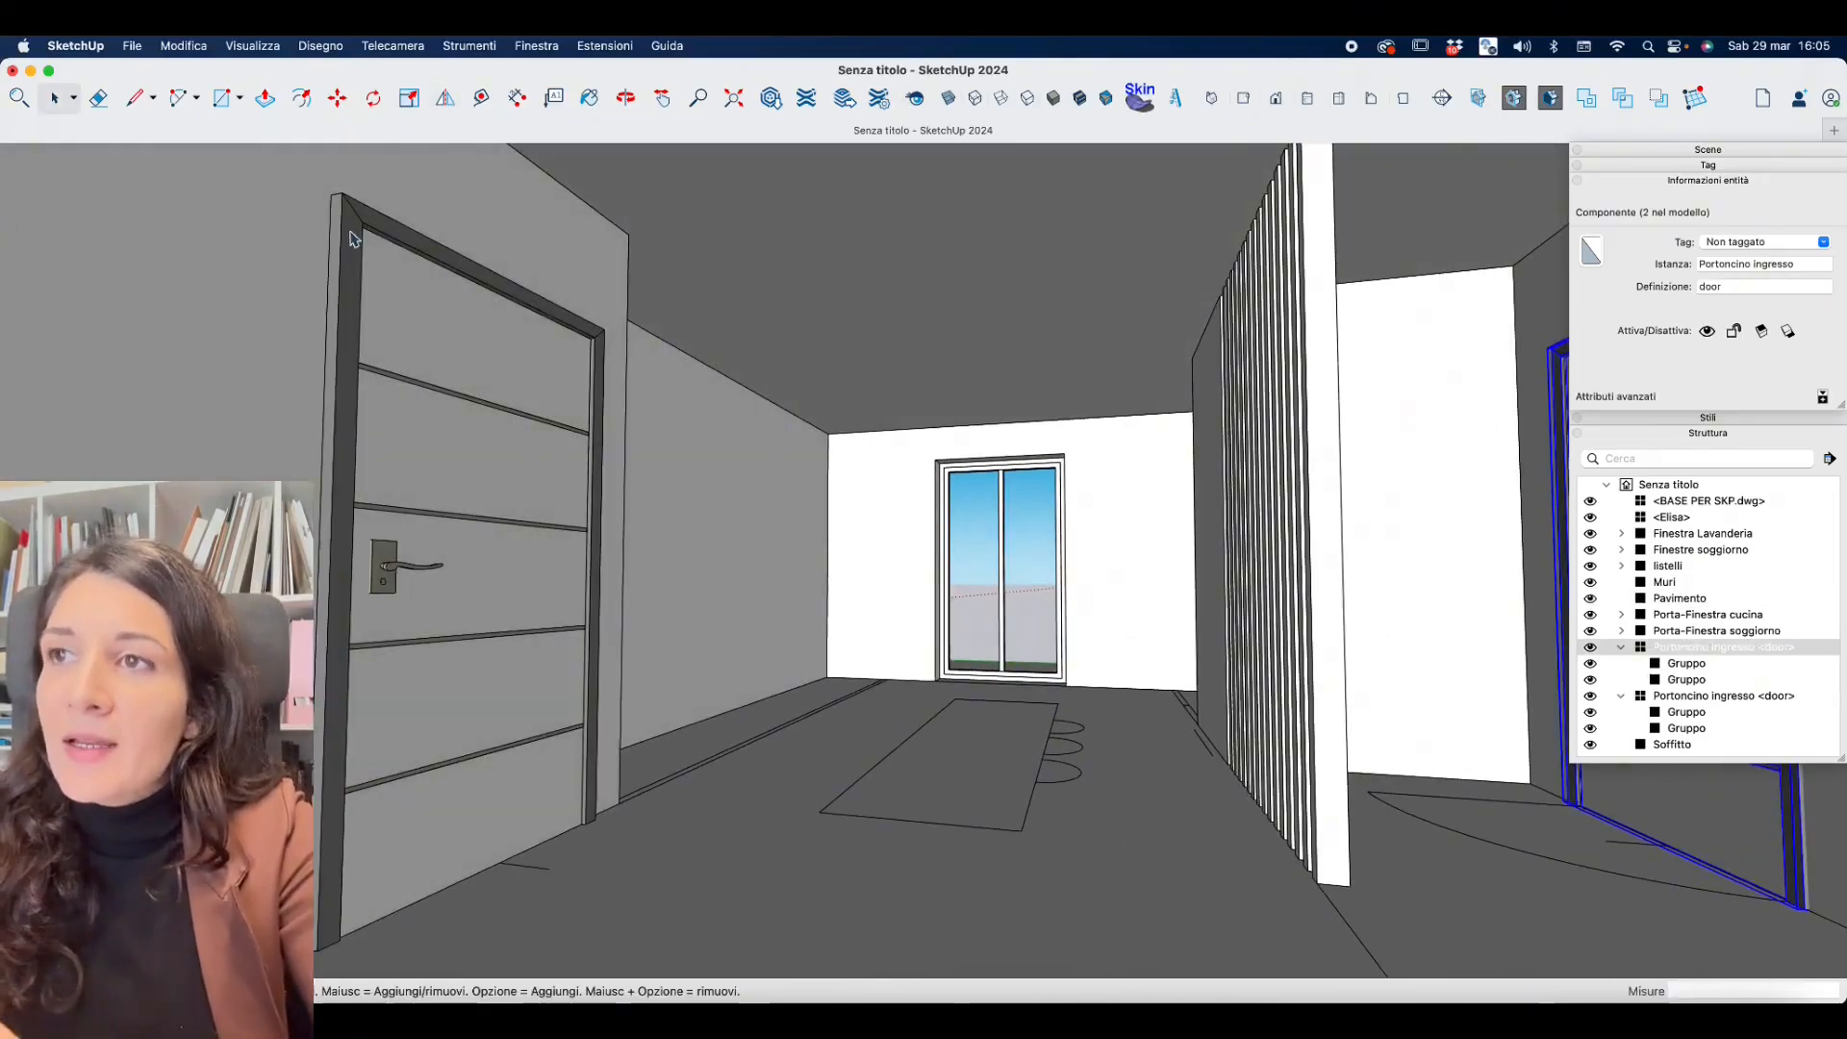
double_click(357, 247)
click(356, 247)
double_click(357, 252)
key(super+a)
key(b)
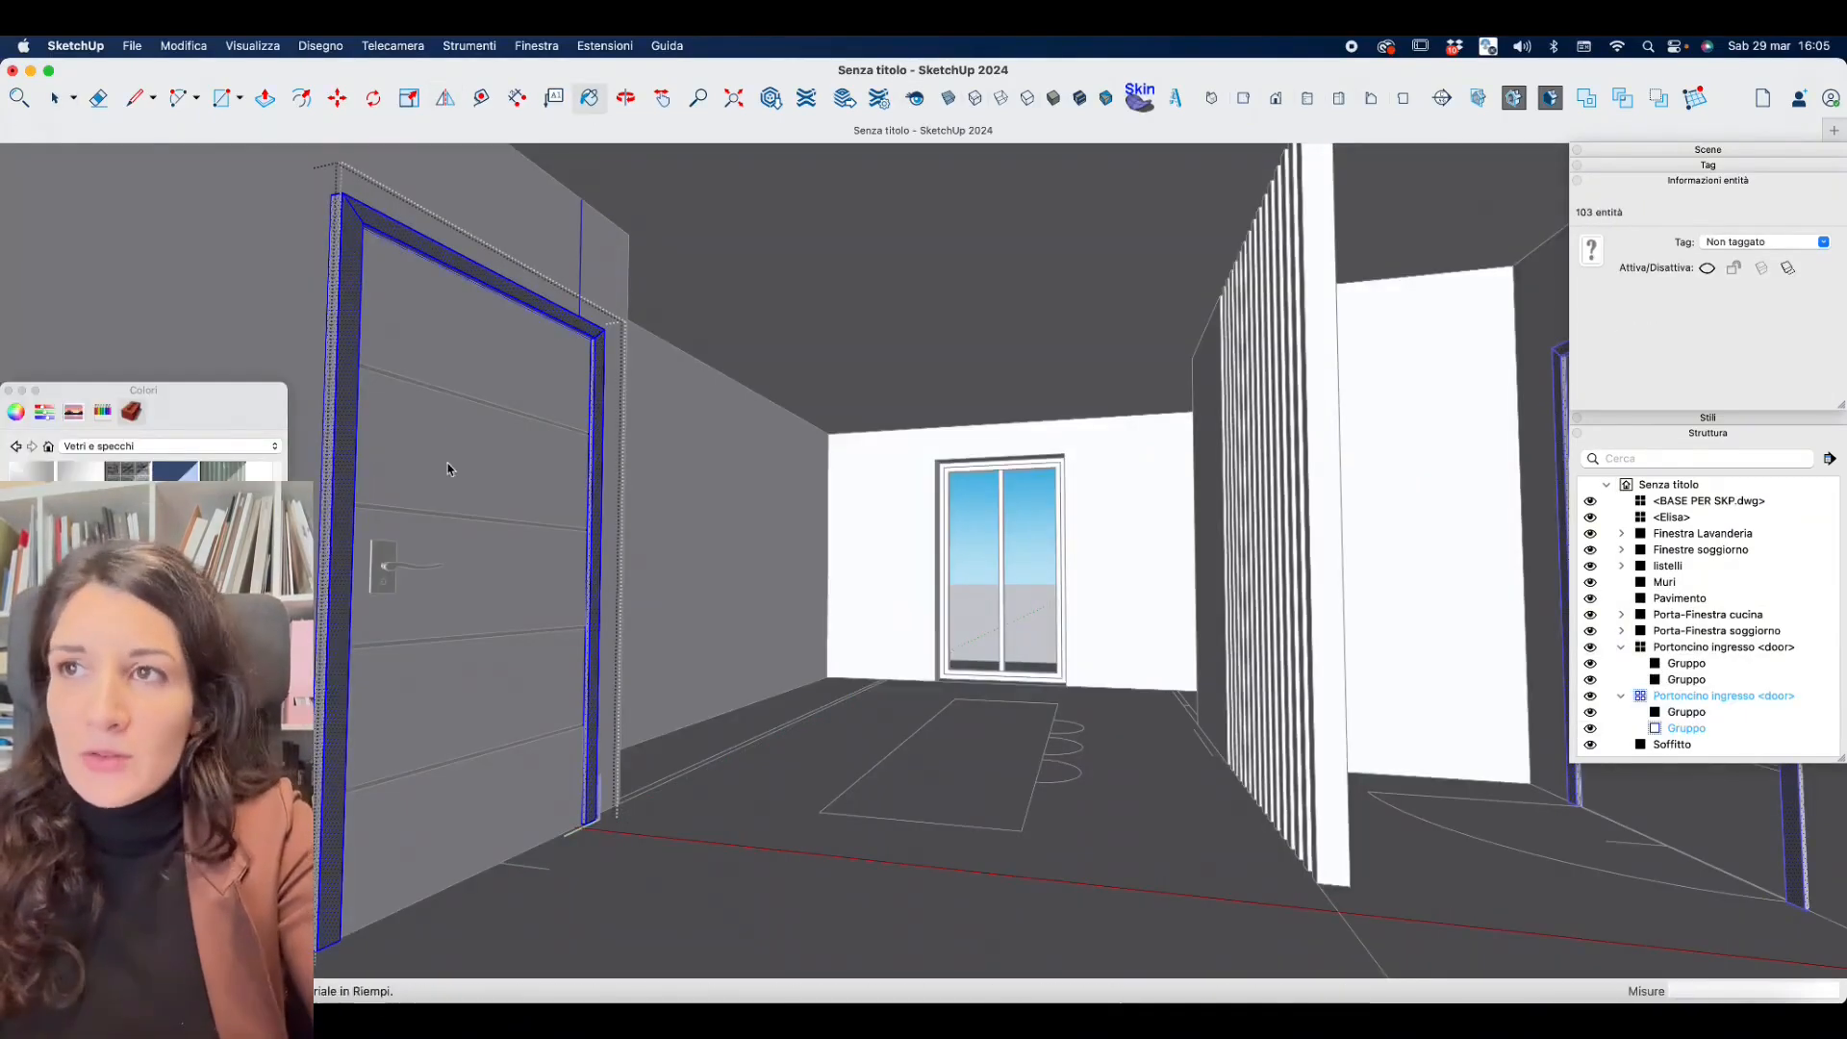
super+click(448, 465)
click(356, 325)
click(53, 109)
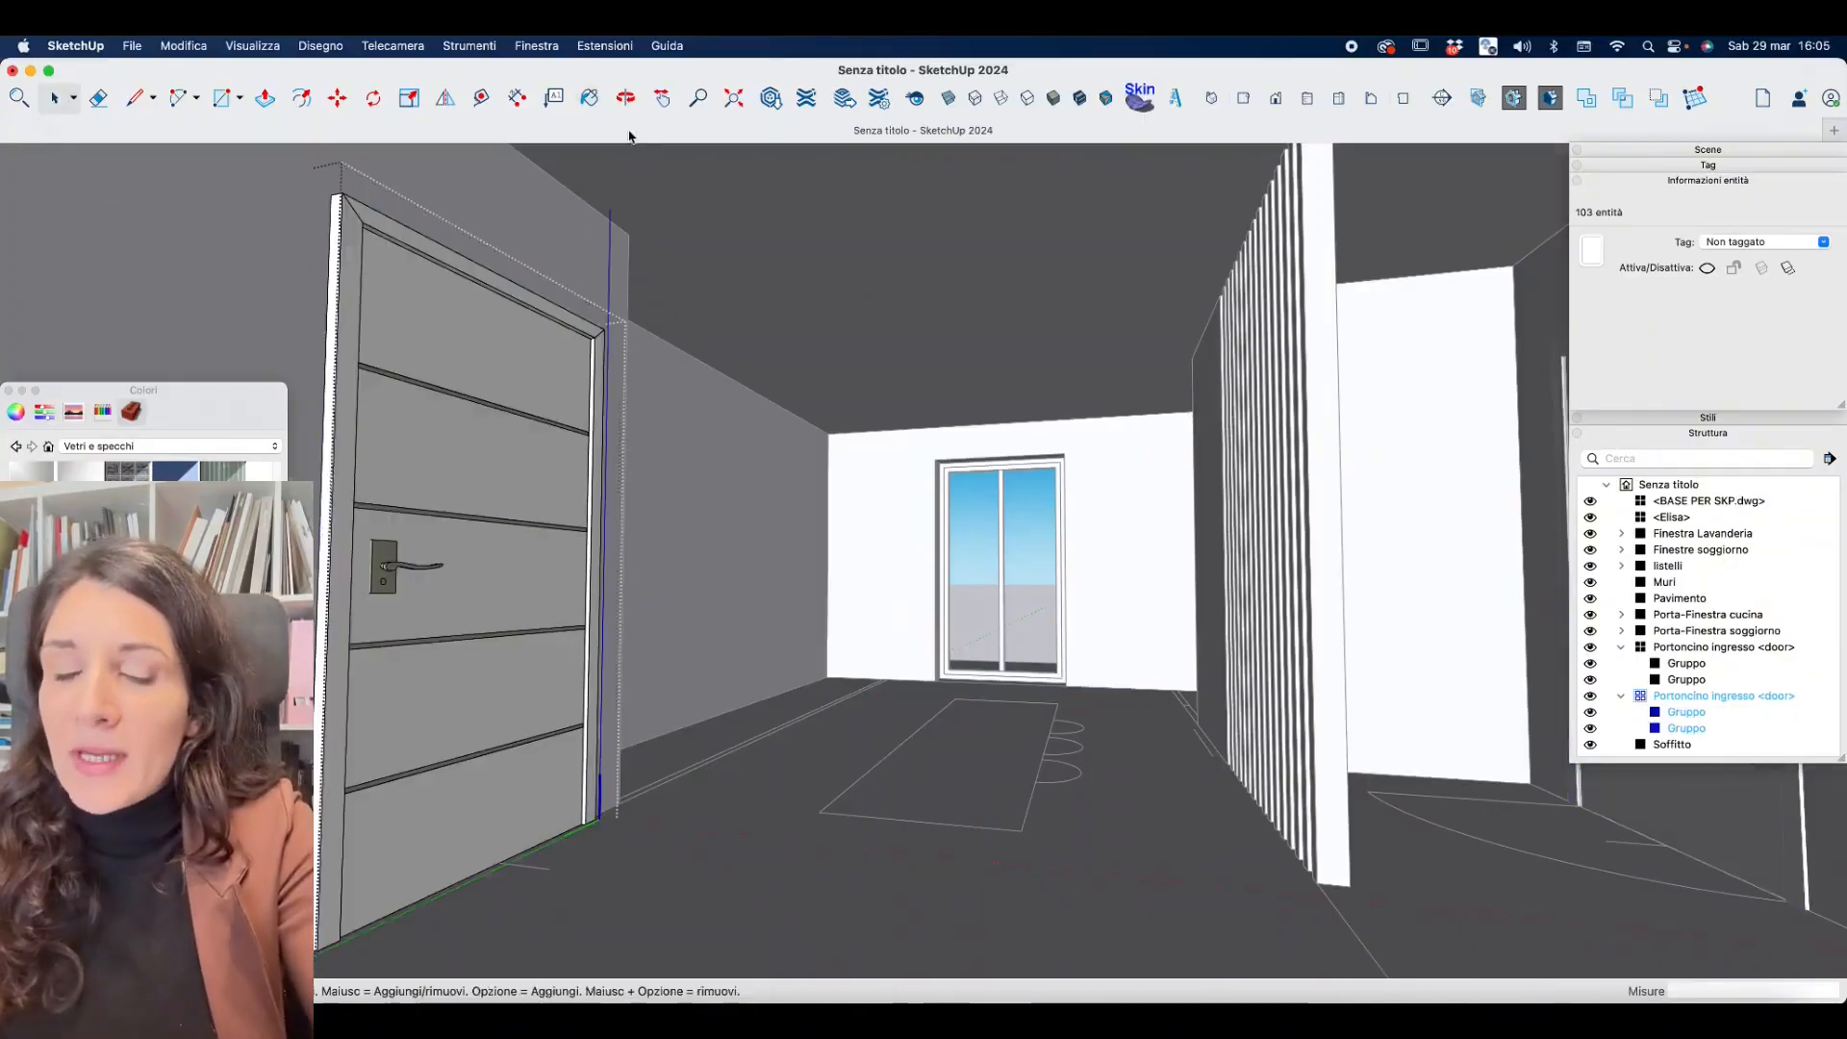
drag(639, 391, 371, 524)
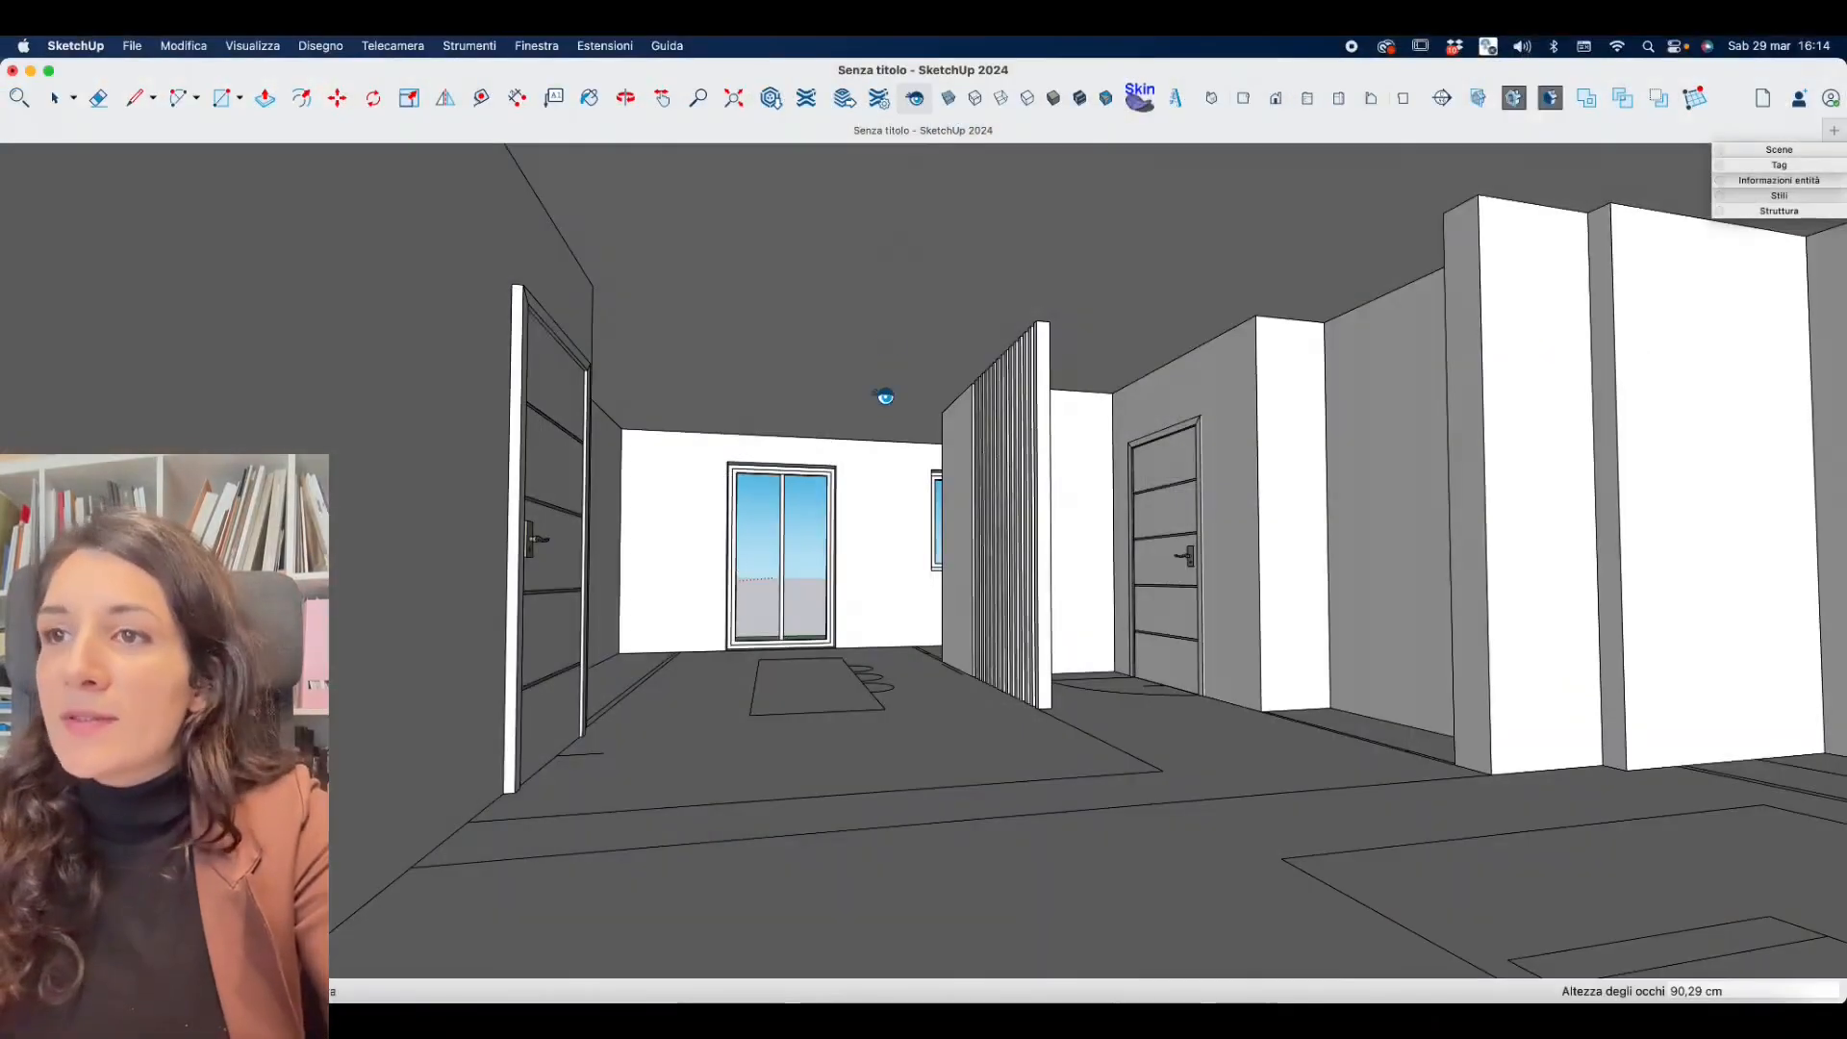
Look around the living area to examine the doors, windows and slatted partition.
mouse_move(886, 397)
mouse_down()
mouse_move(391, 487)
mouse_move(1156, 518)
mouse_move(1694, 503)
mouse_up()
middle_drag(852, 478, 750, 466)
drag(827, 473, 862, 446)
middle_drag(862, 445, 1042, 523)
drag(1043, 523, 1232, 574)
mouse_move(1232, 573)
middle_down()
mouse_move(1089, 550)
mouse_move(1221, 571)
middle_up()
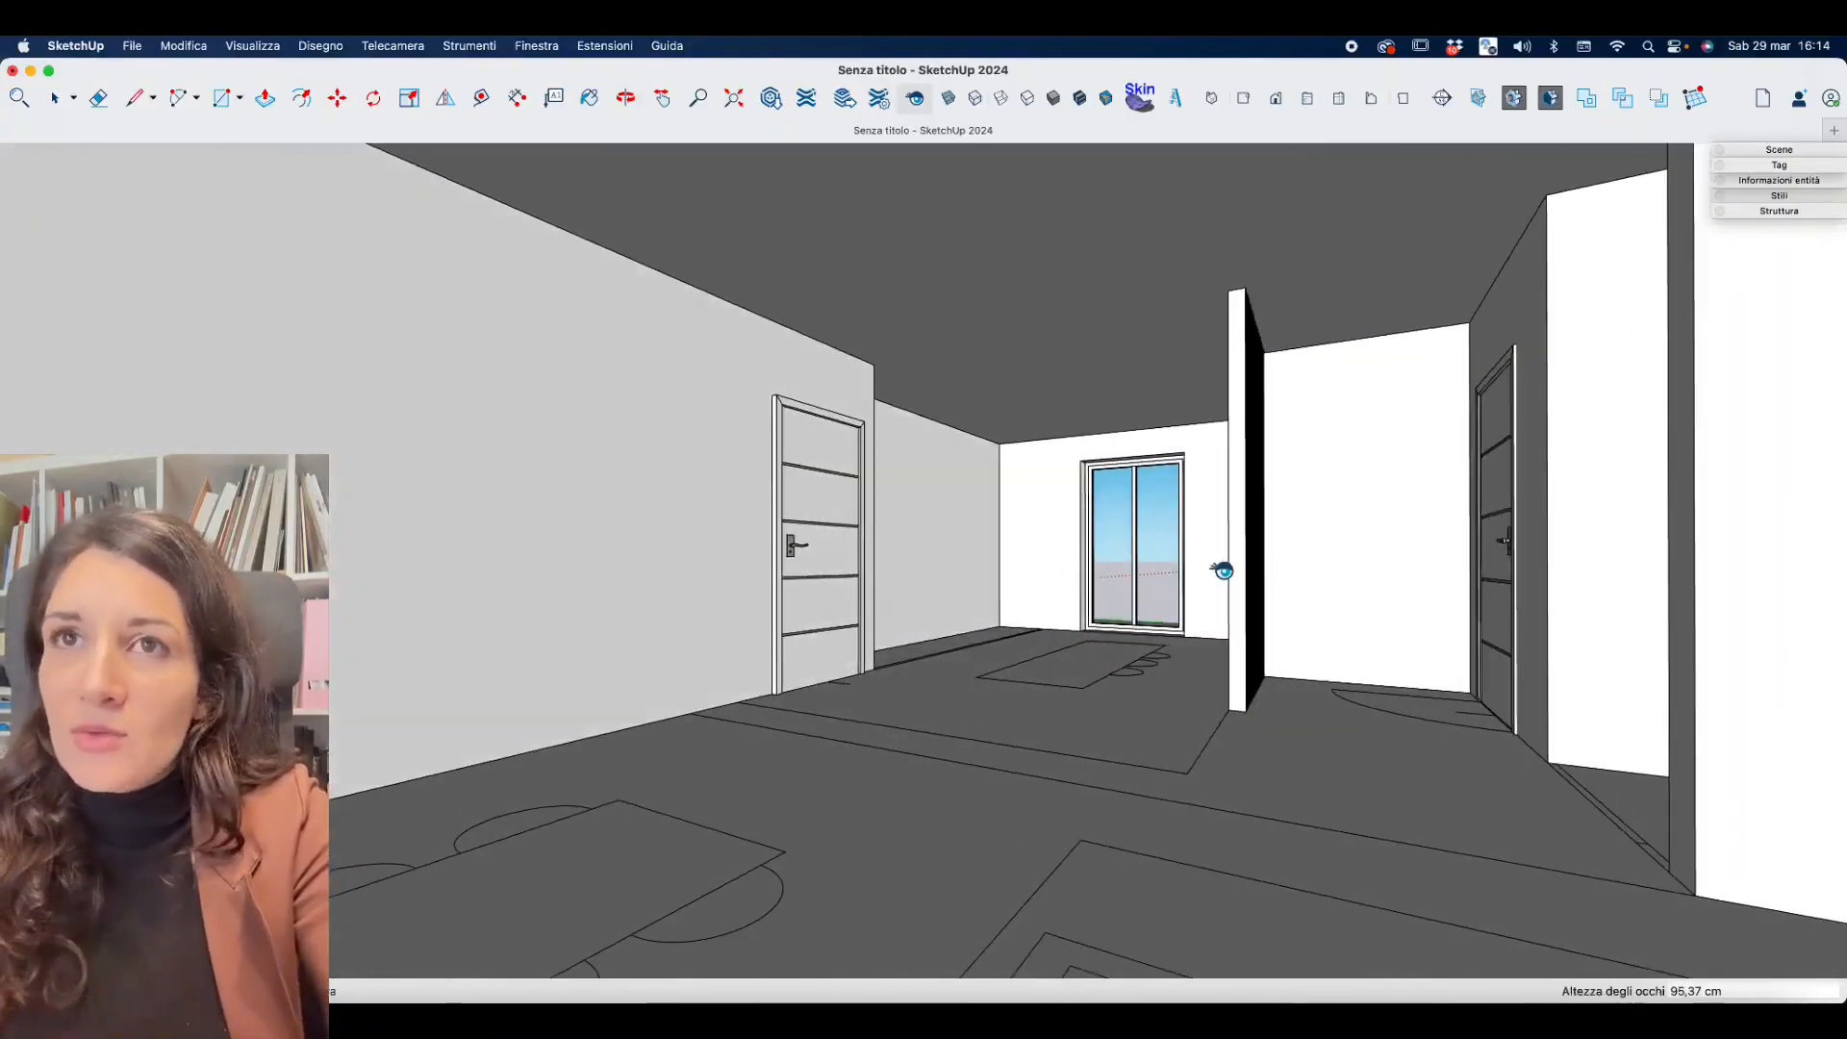
Review the model's tags one by one, from ARREDO to SOFFITTO.
click(1775, 165)
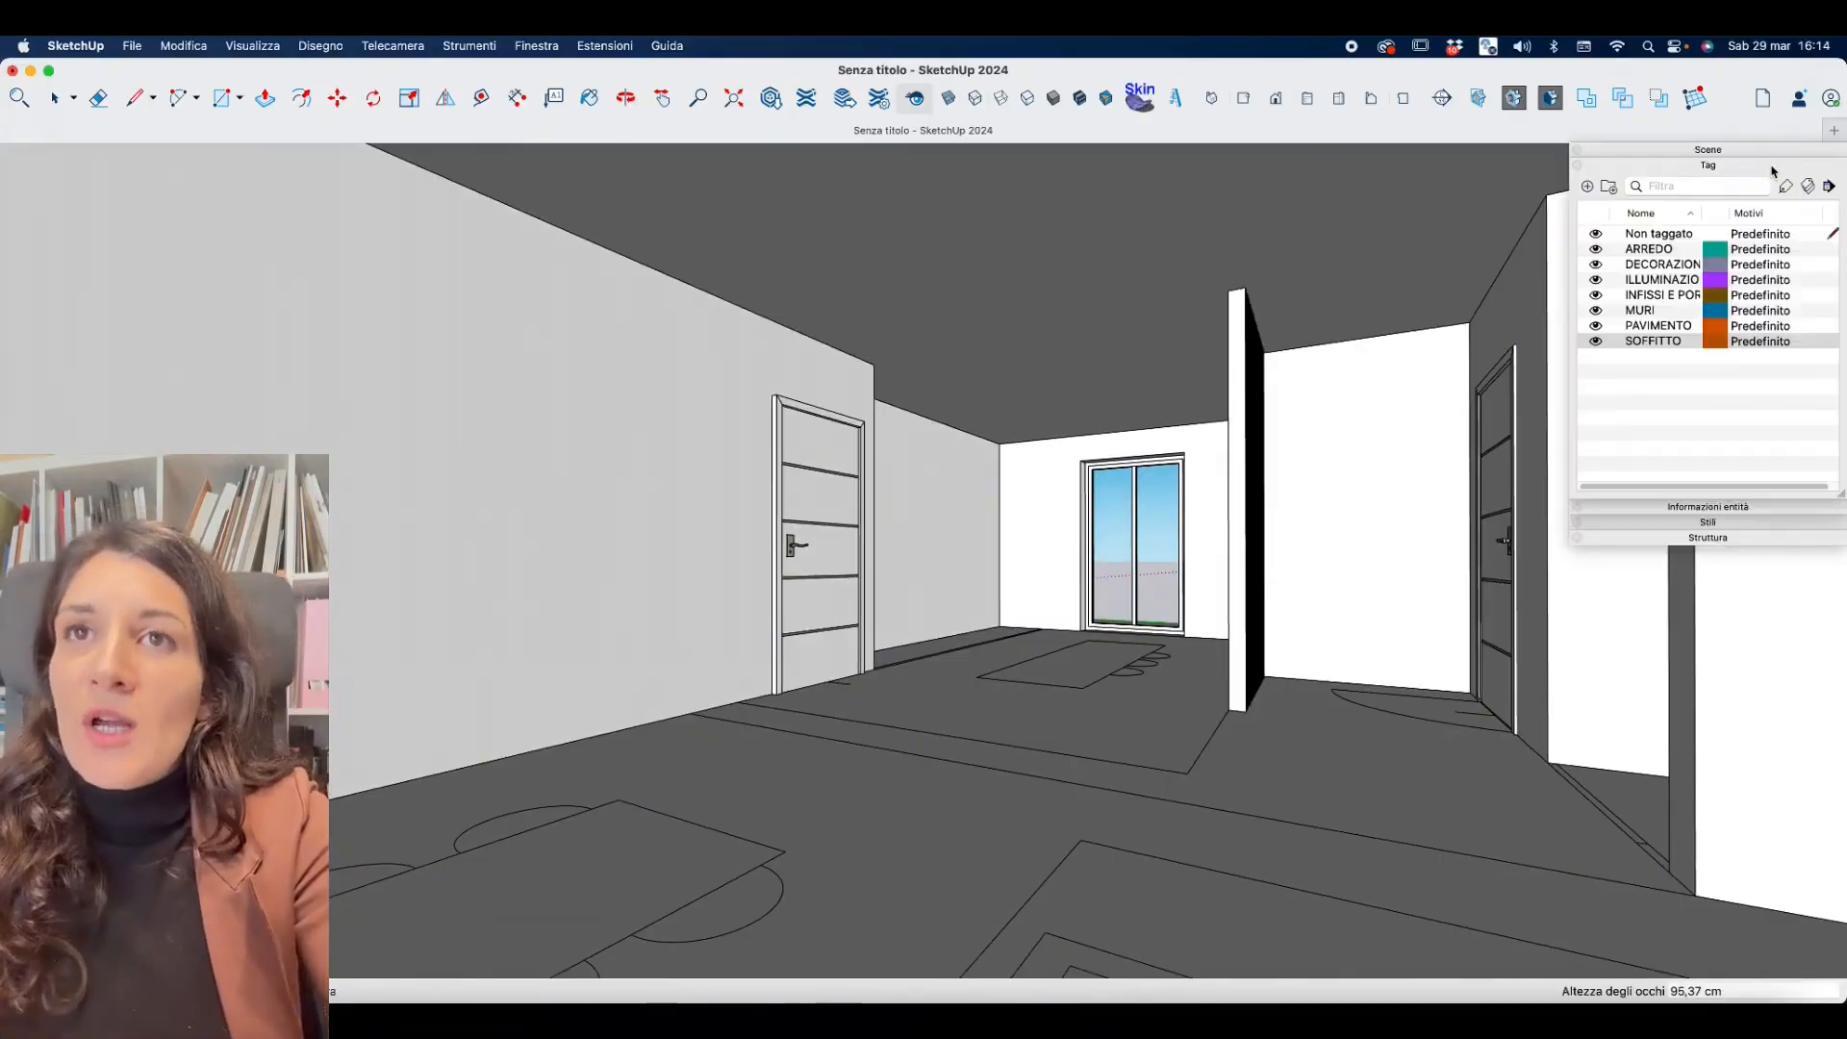
click(1680, 252)
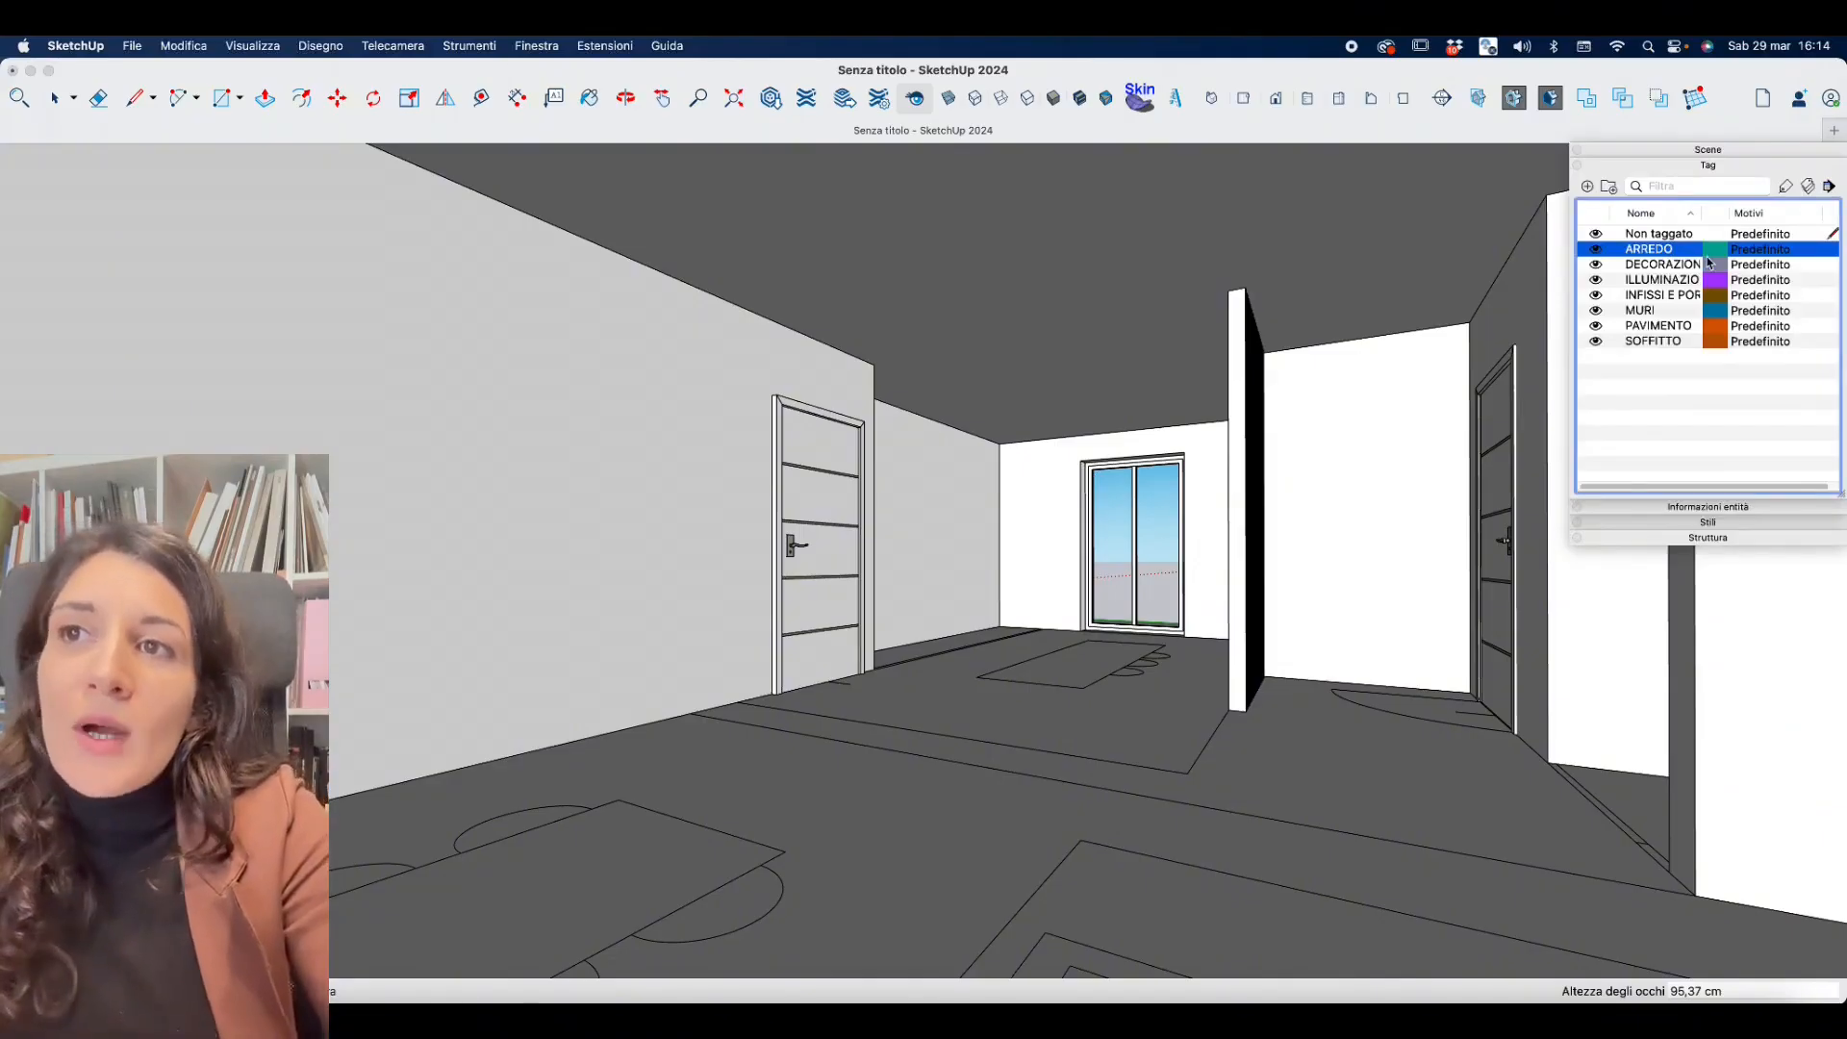
click(1664, 269)
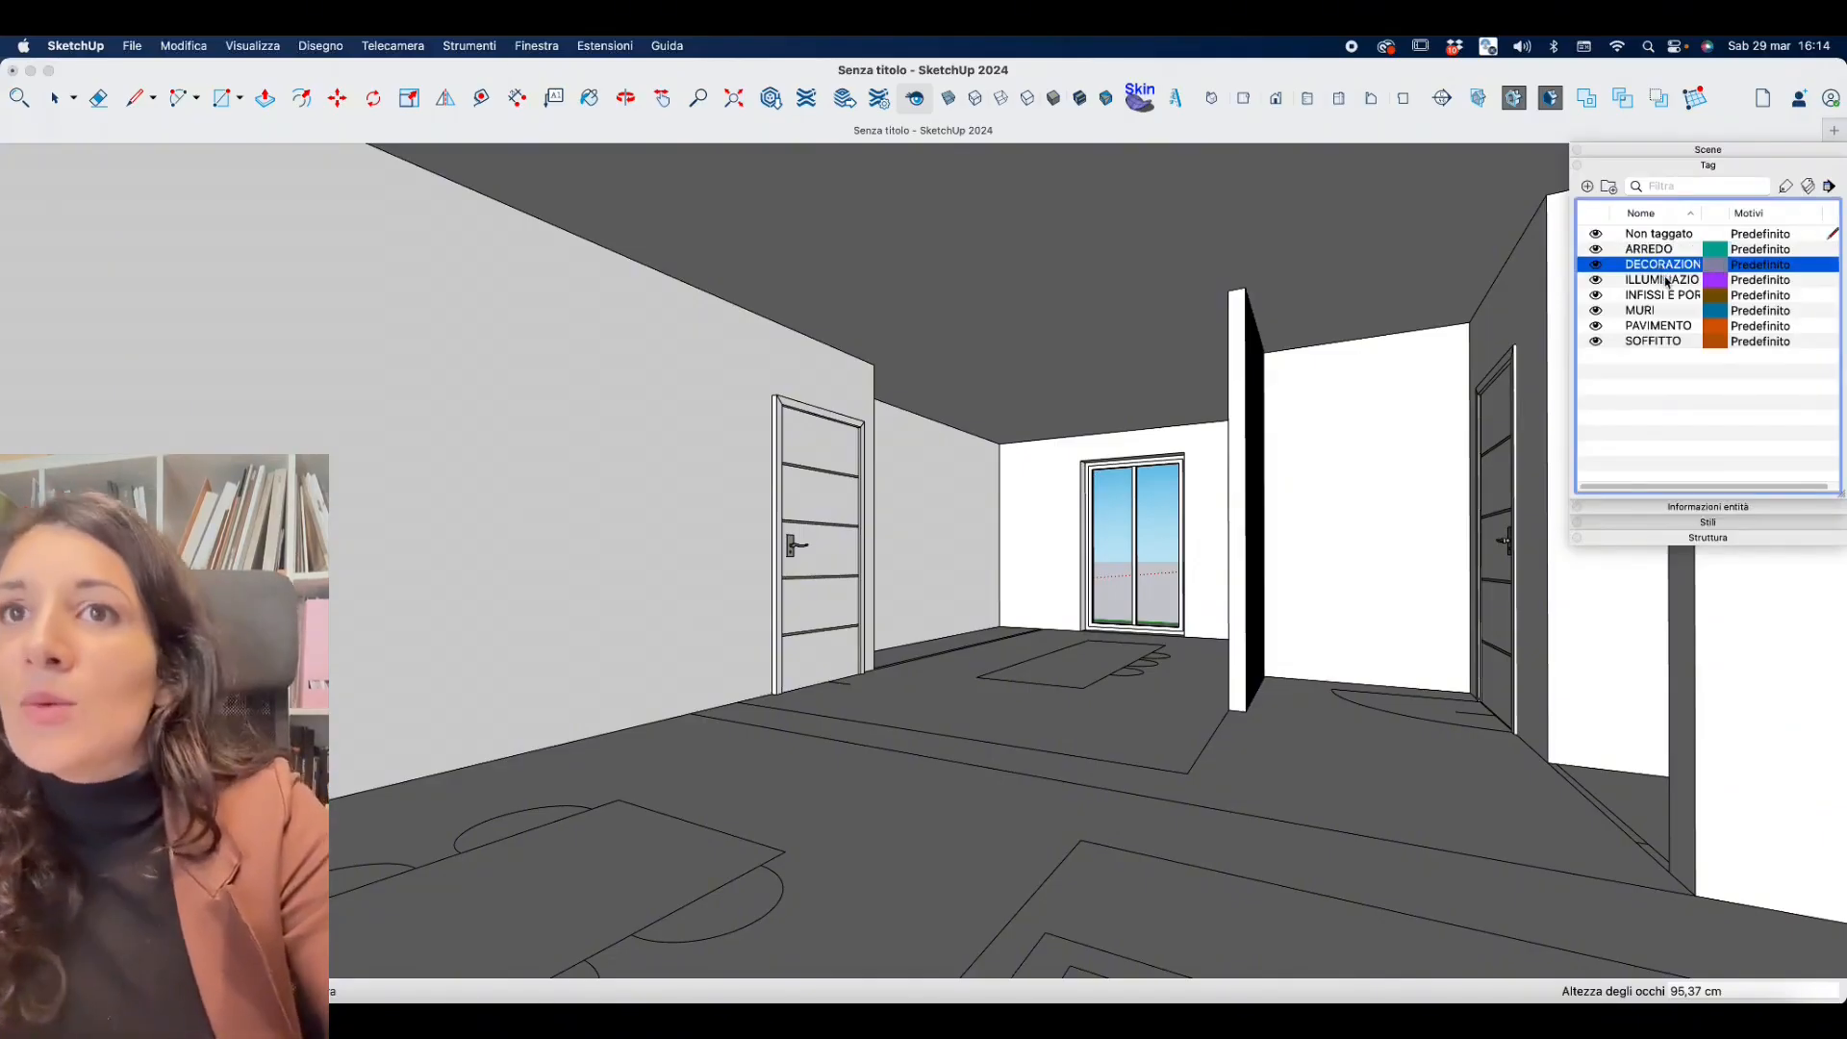
click(1667, 281)
click(1665, 295)
click(1659, 310)
click(1656, 326)
click(1655, 343)
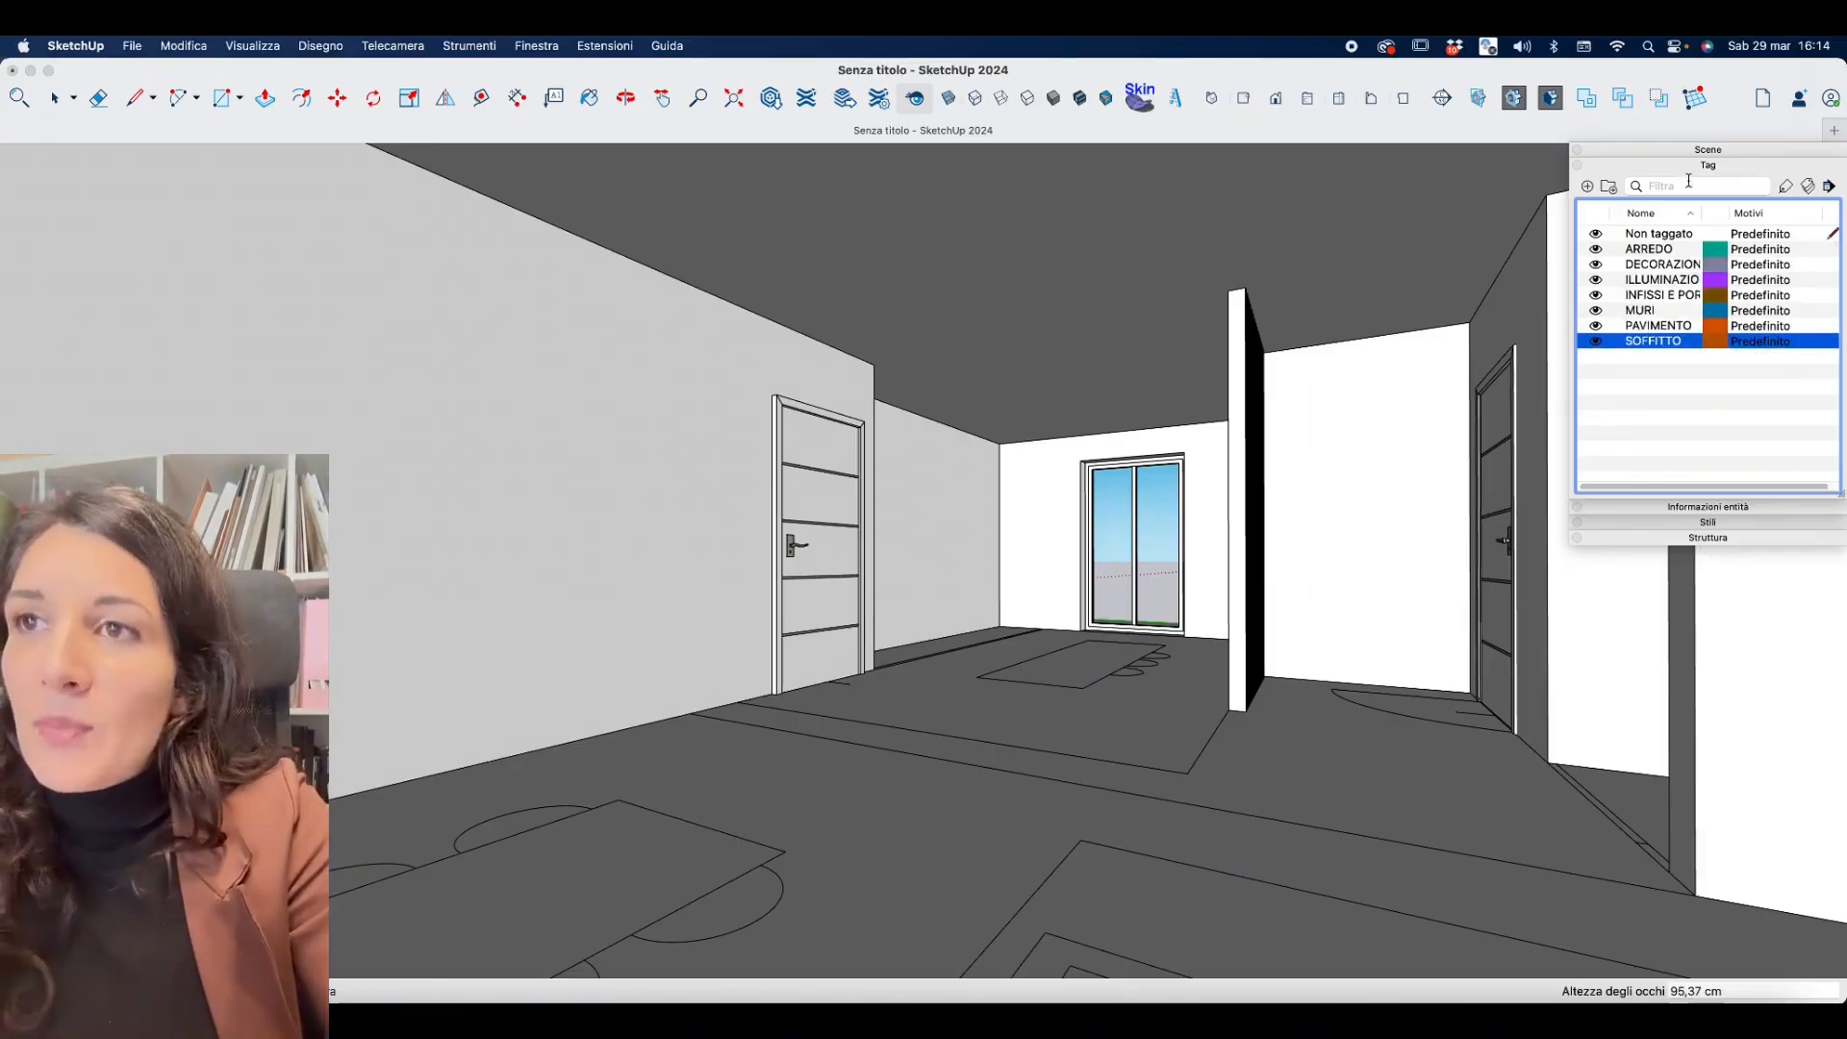
Examine the model's object structure by selecting its named windows, listelli, walls, floor, doors and ceiling in turn.
click(1654, 536)
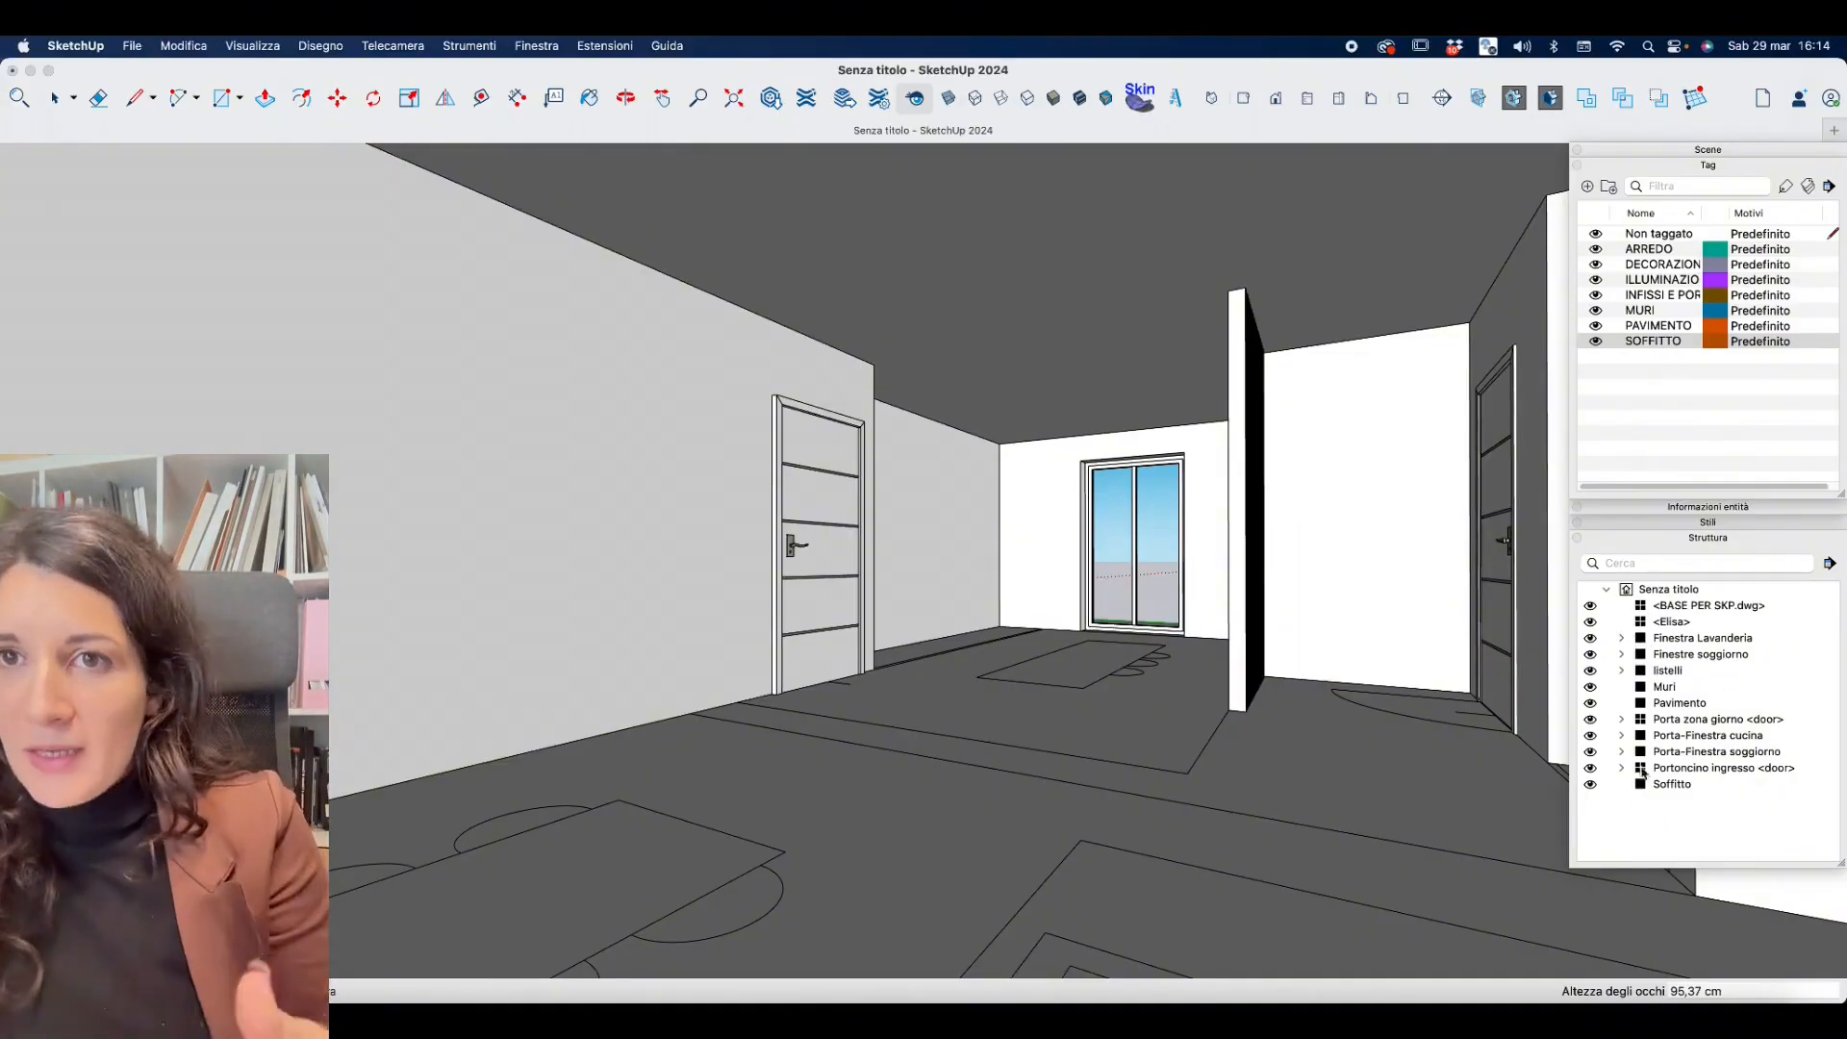
click(1690, 643)
click(1678, 658)
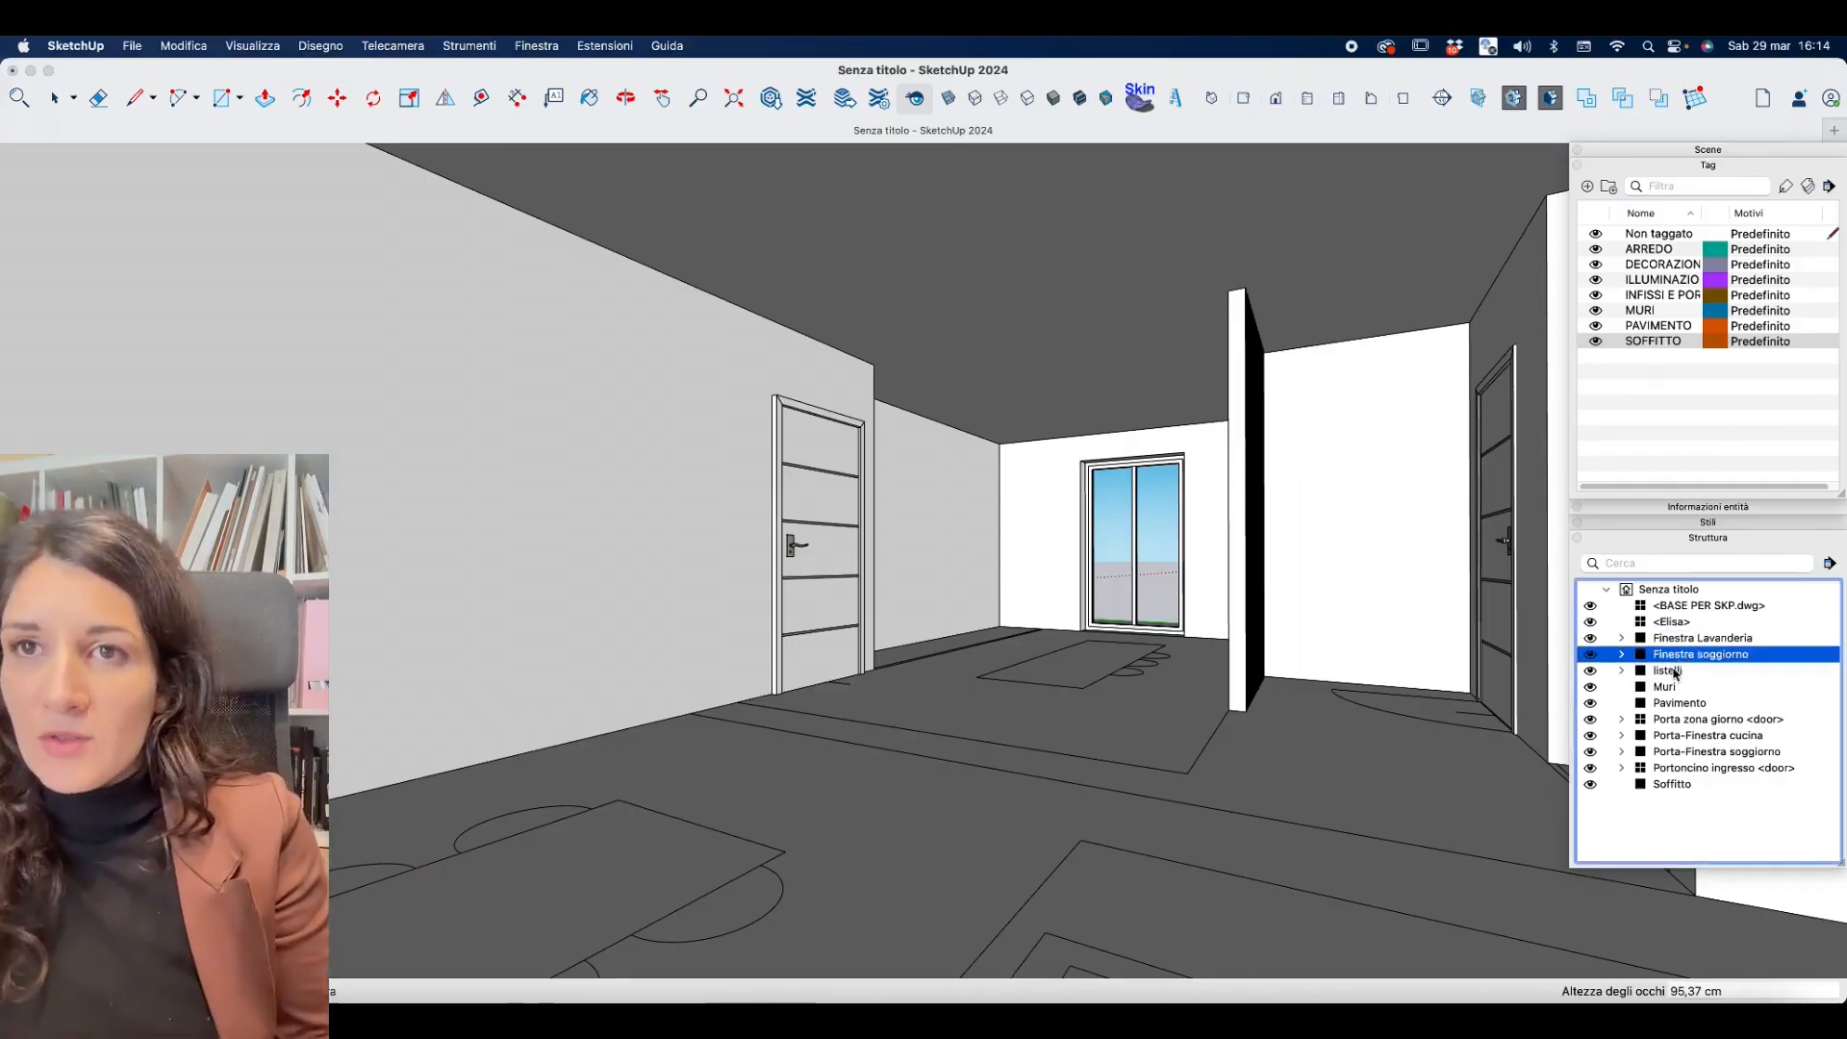
click(1673, 674)
click(1672, 686)
click(1674, 702)
click(1673, 719)
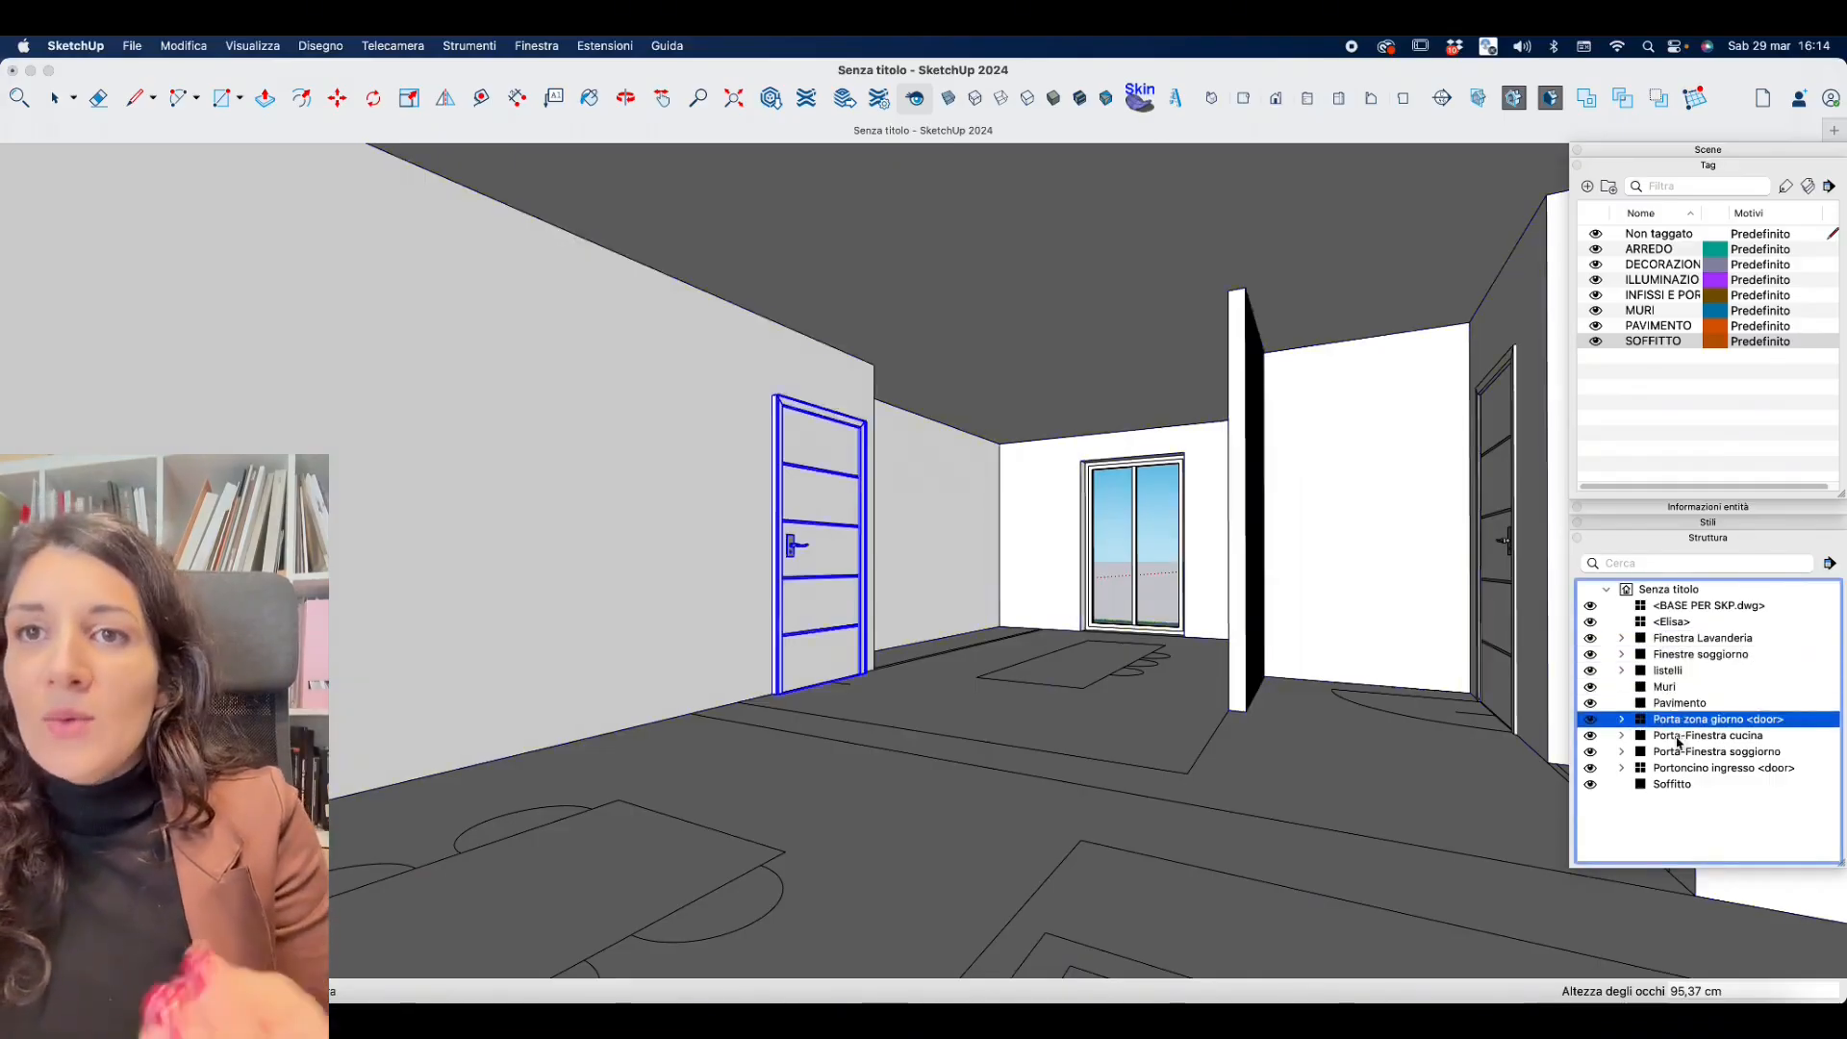
click(1673, 735)
click(1674, 751)
click(1674, 767)
click(1674, 784)
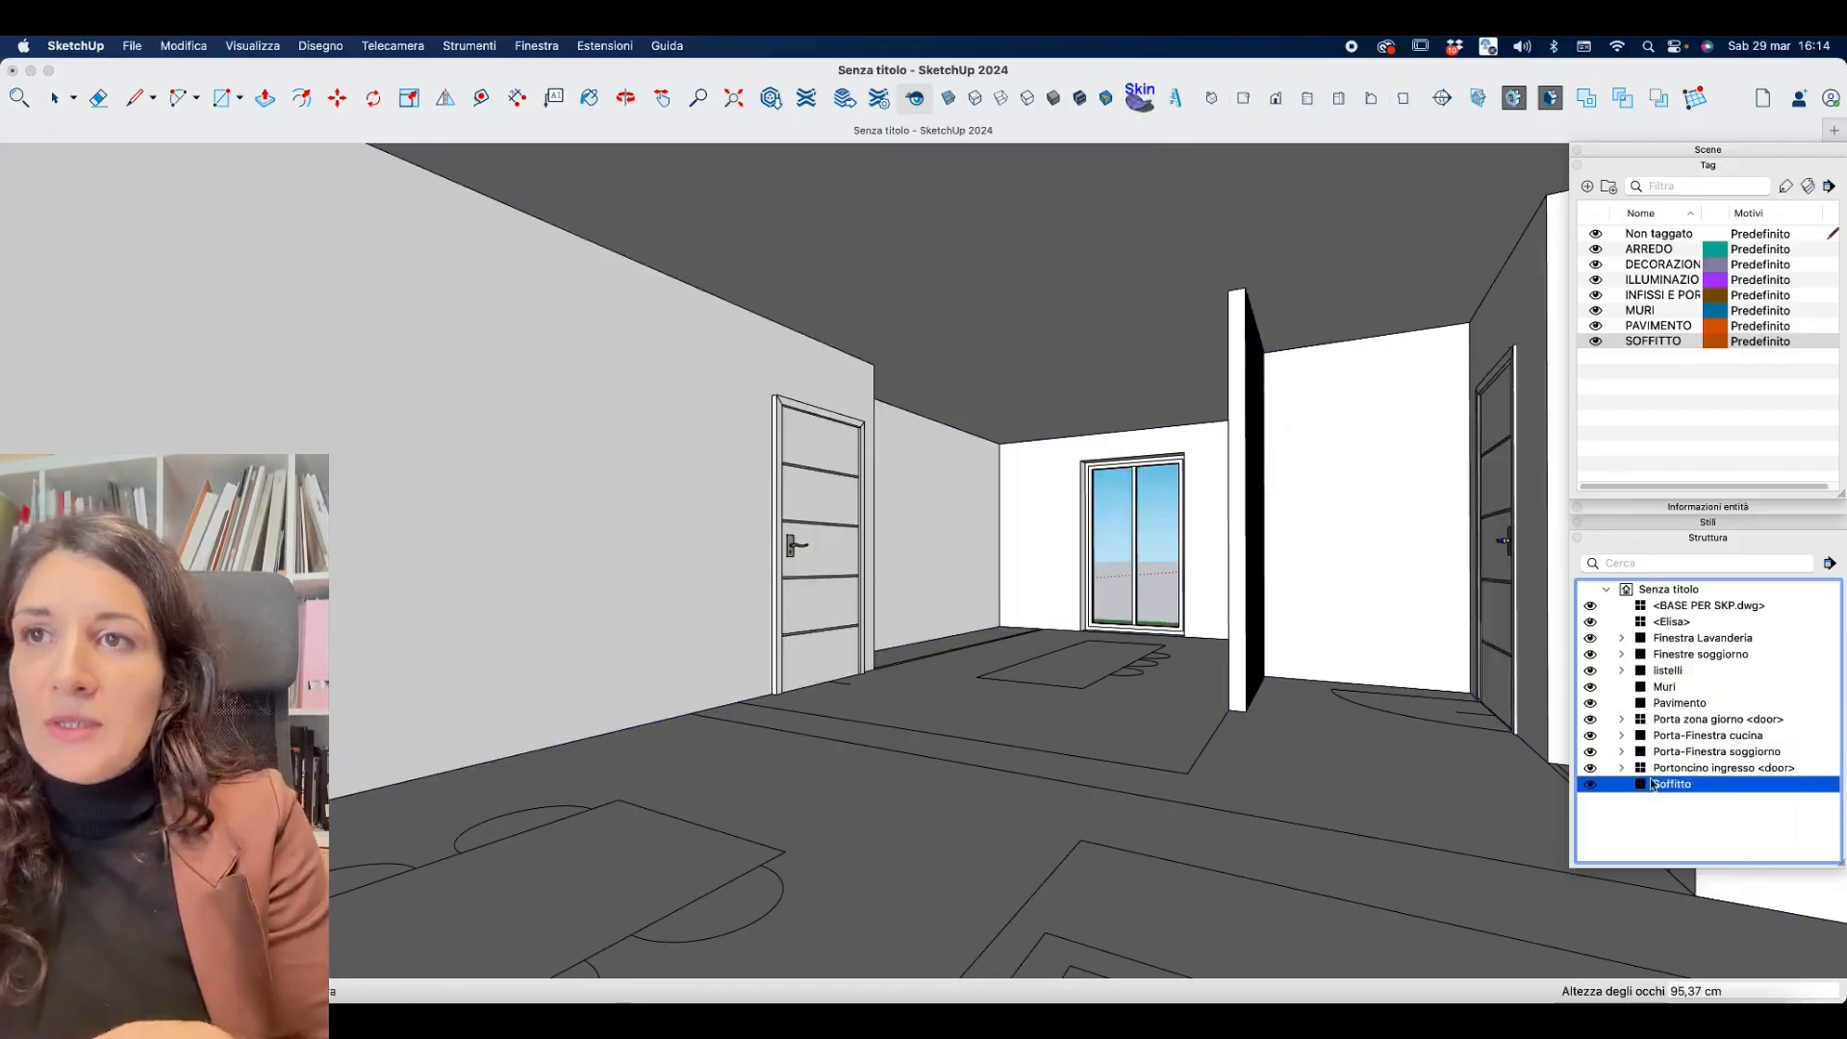
click(1682, 639)
click(1679, 656)
click(1678, 673)
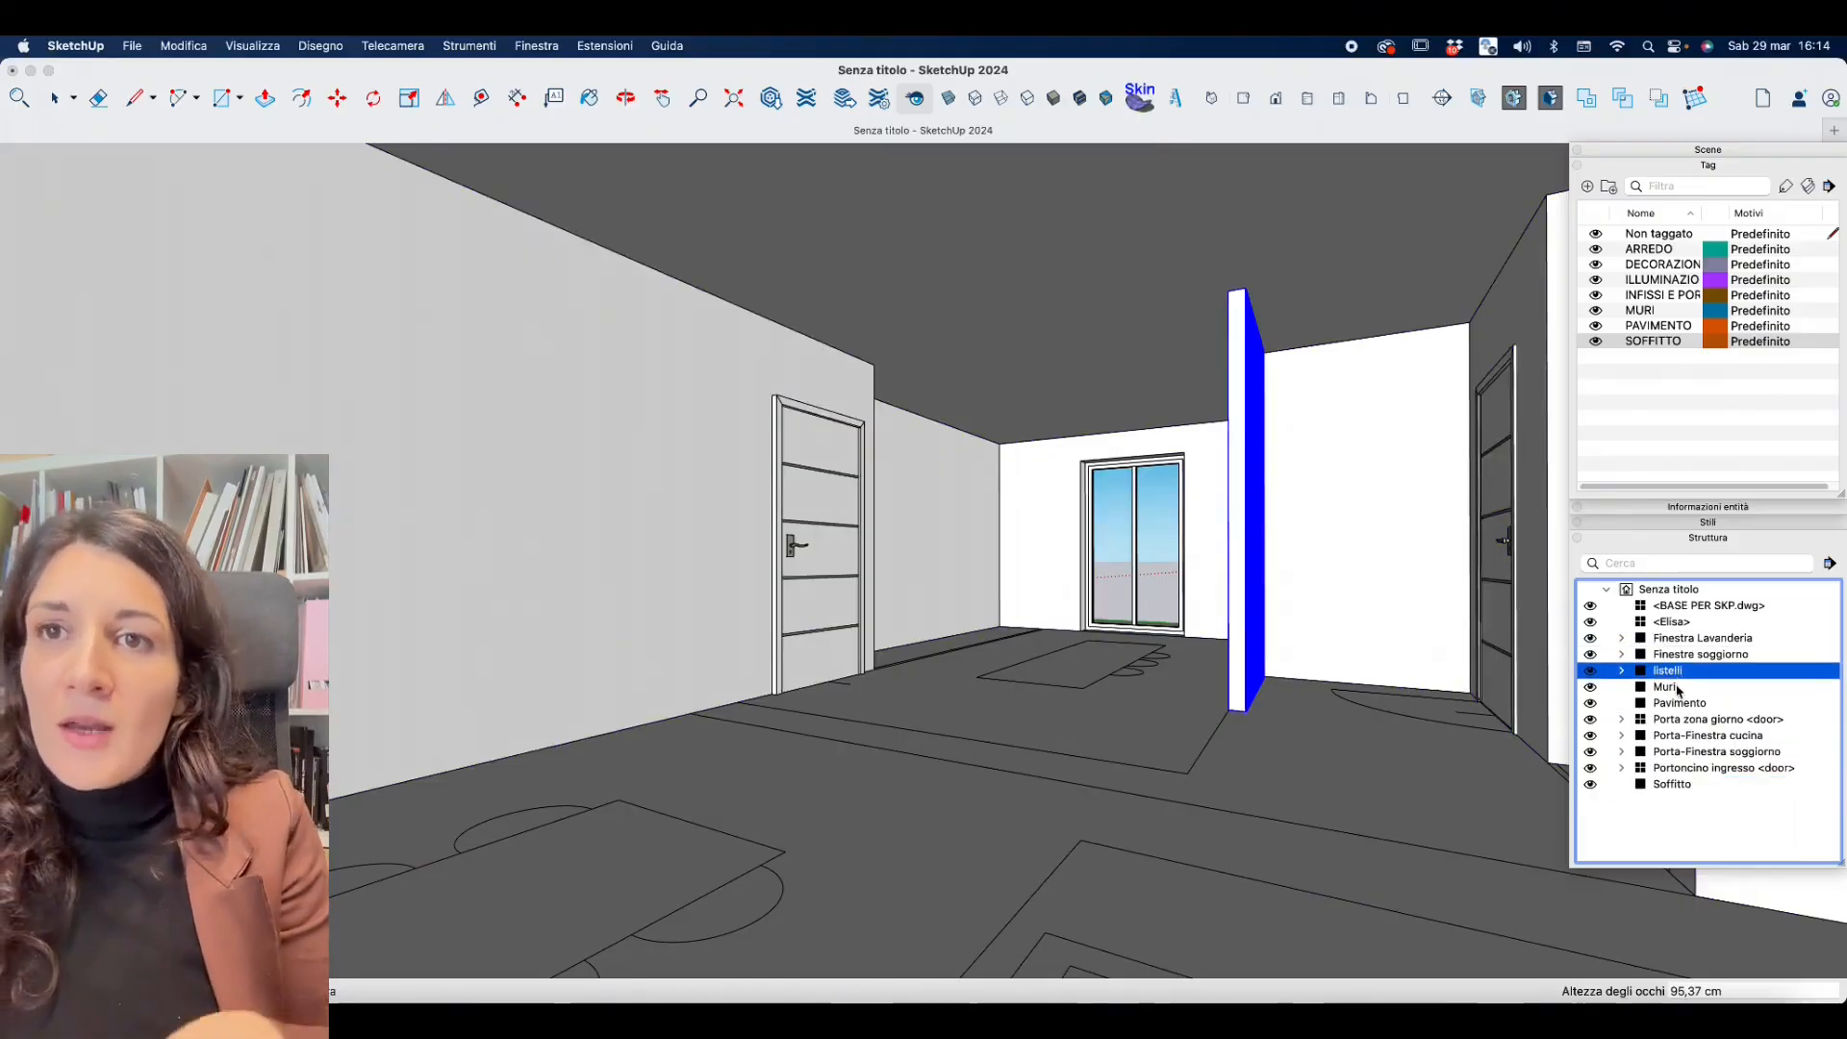
click(1676, 687)
click(1672, 670)
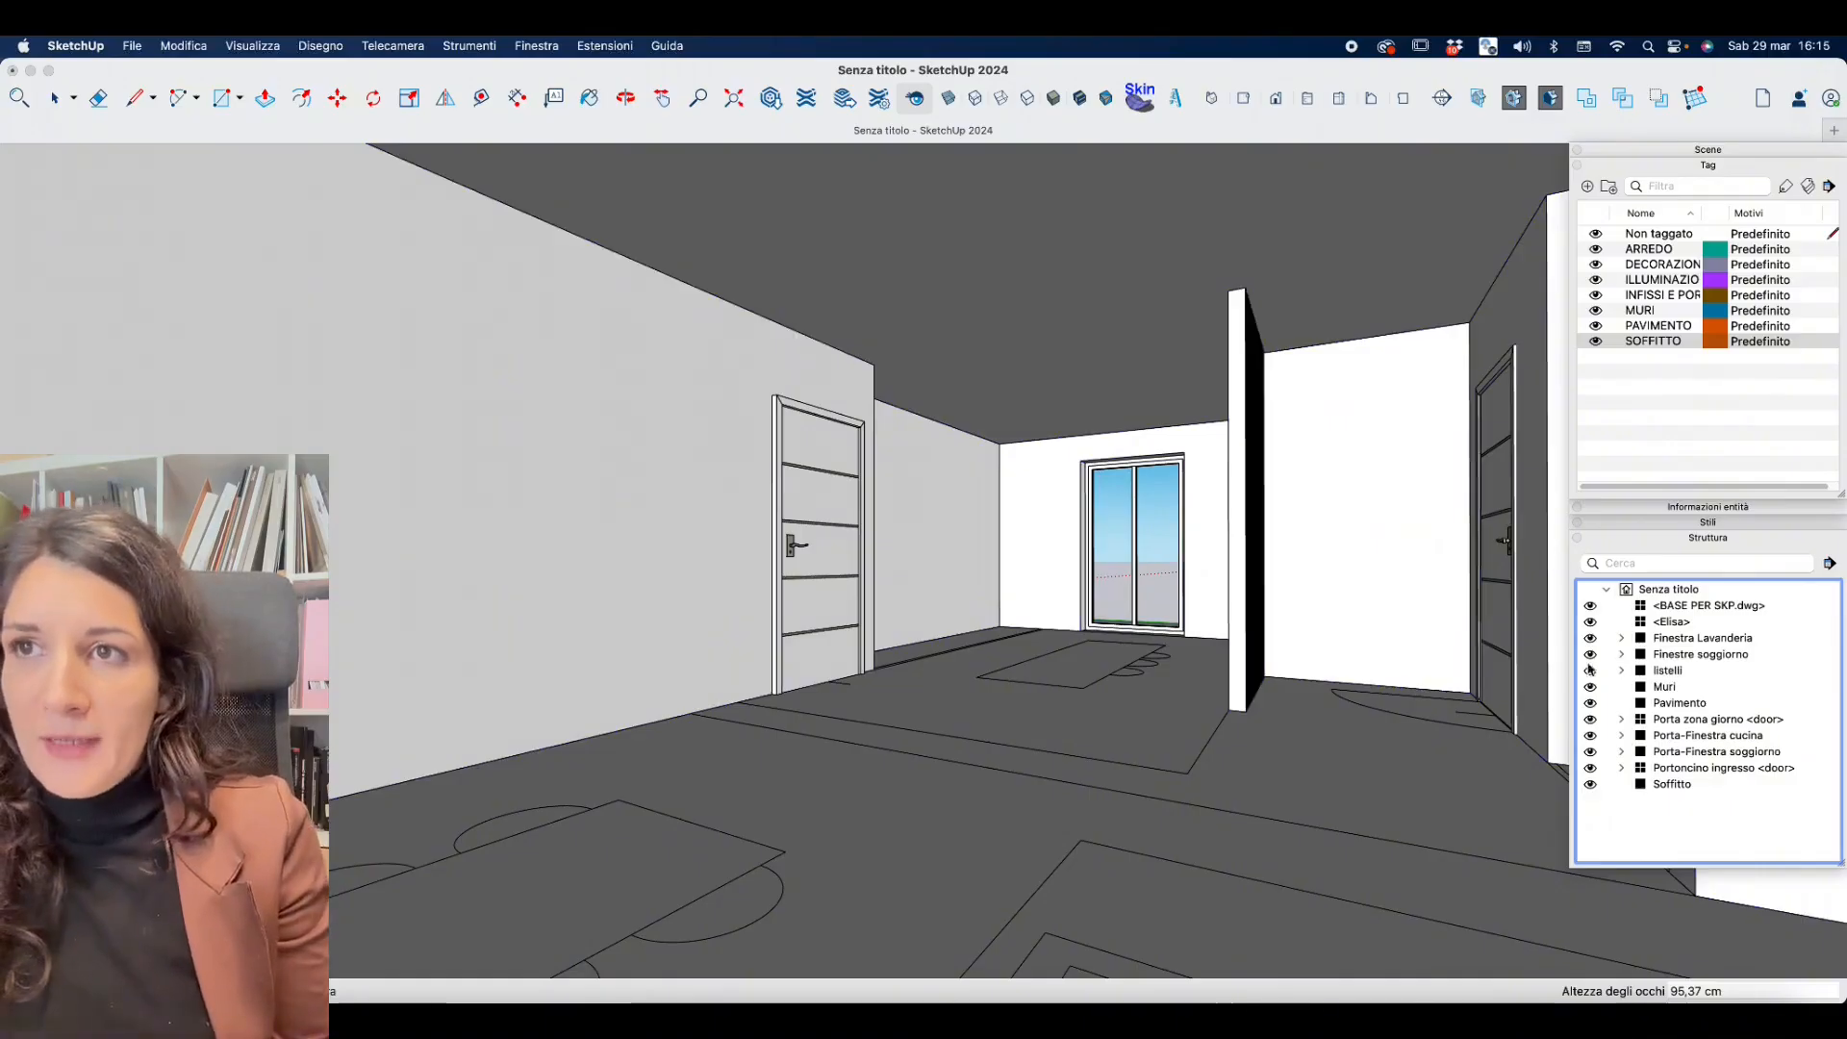
Hide and show again the listelli group and the Porta-Finestra cucina group, one after the other.
click(1590, 670)
click(1590, 671)
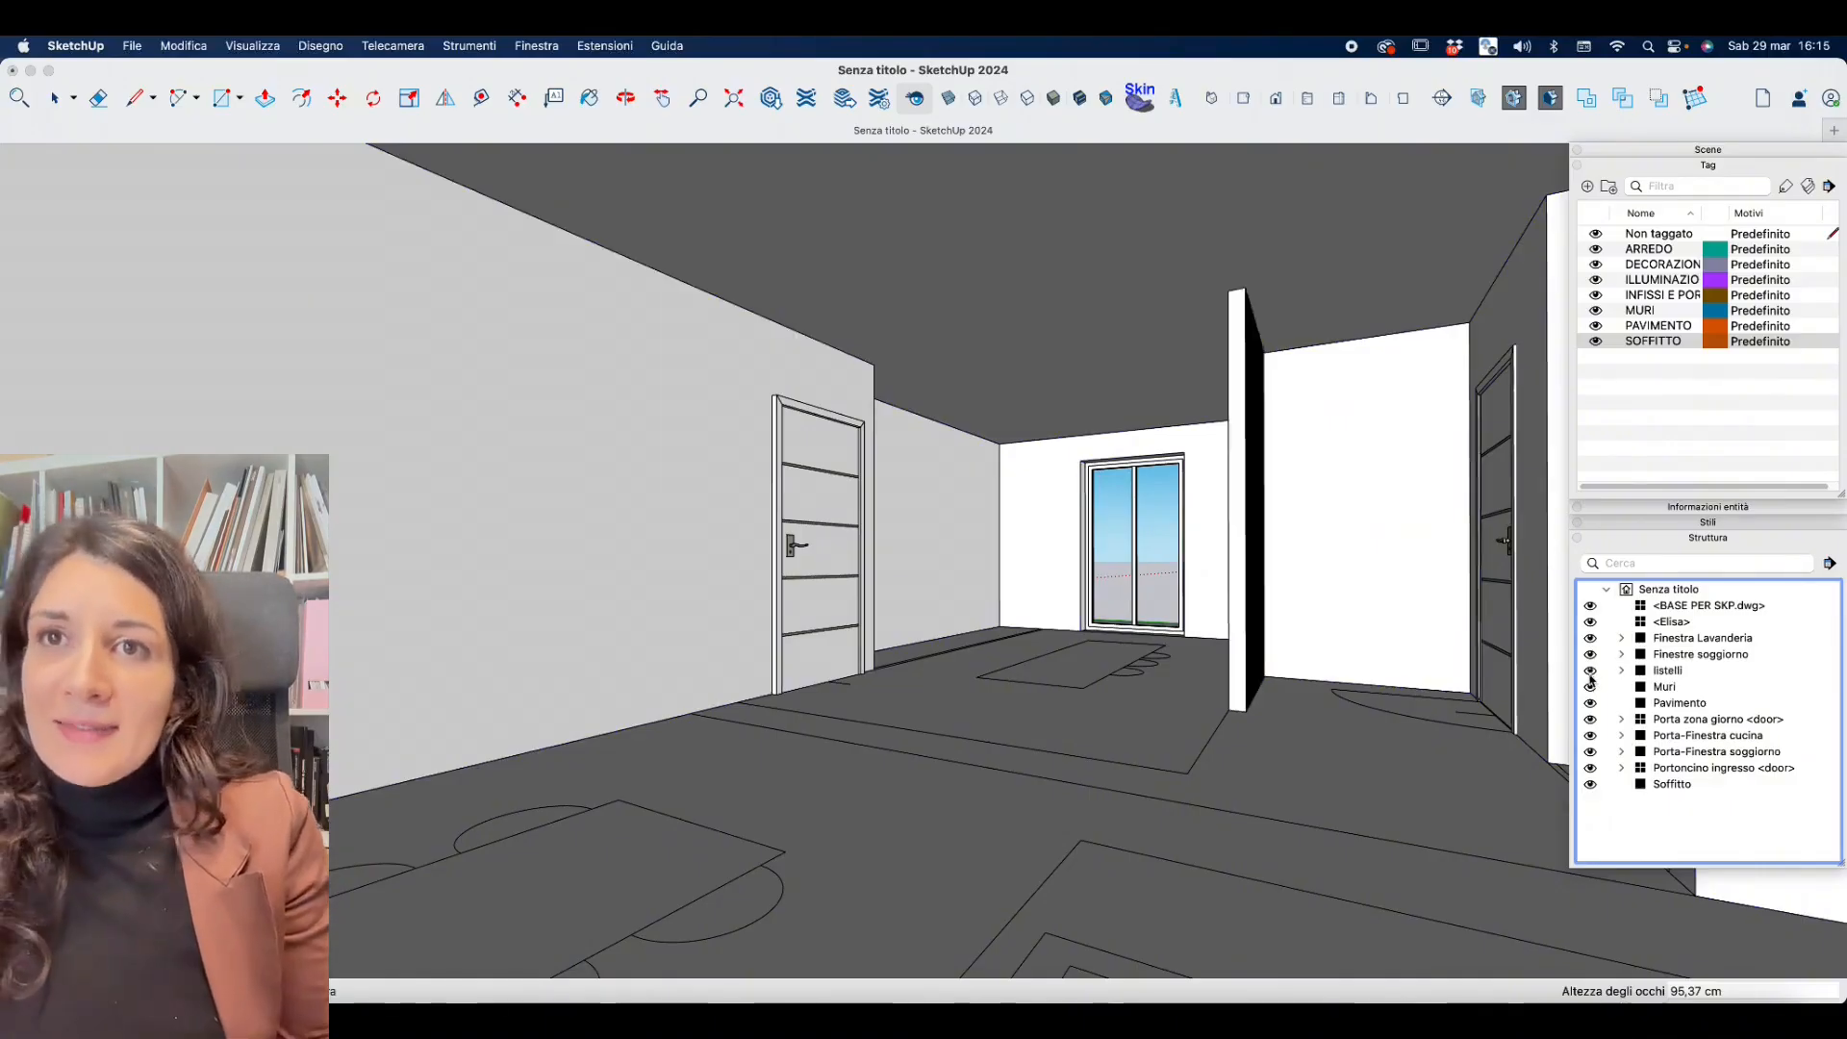
click(1590, 735)
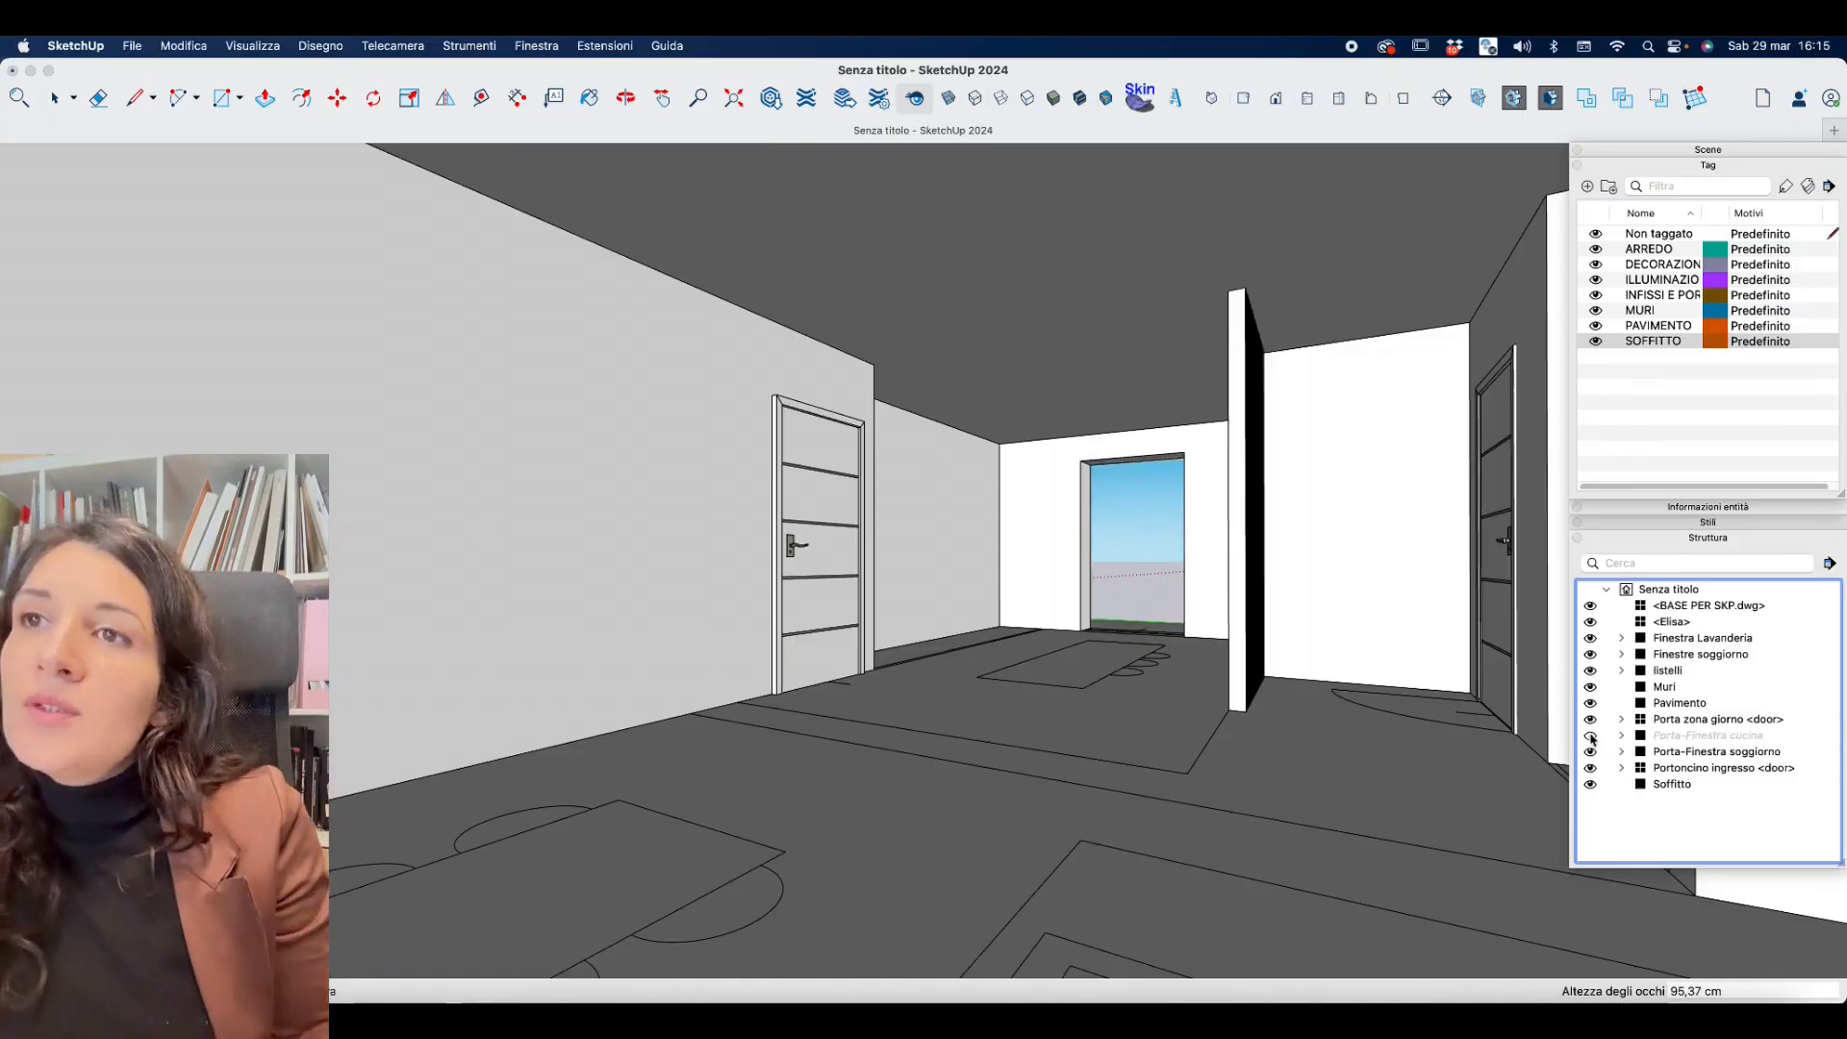
click(1590, 736)
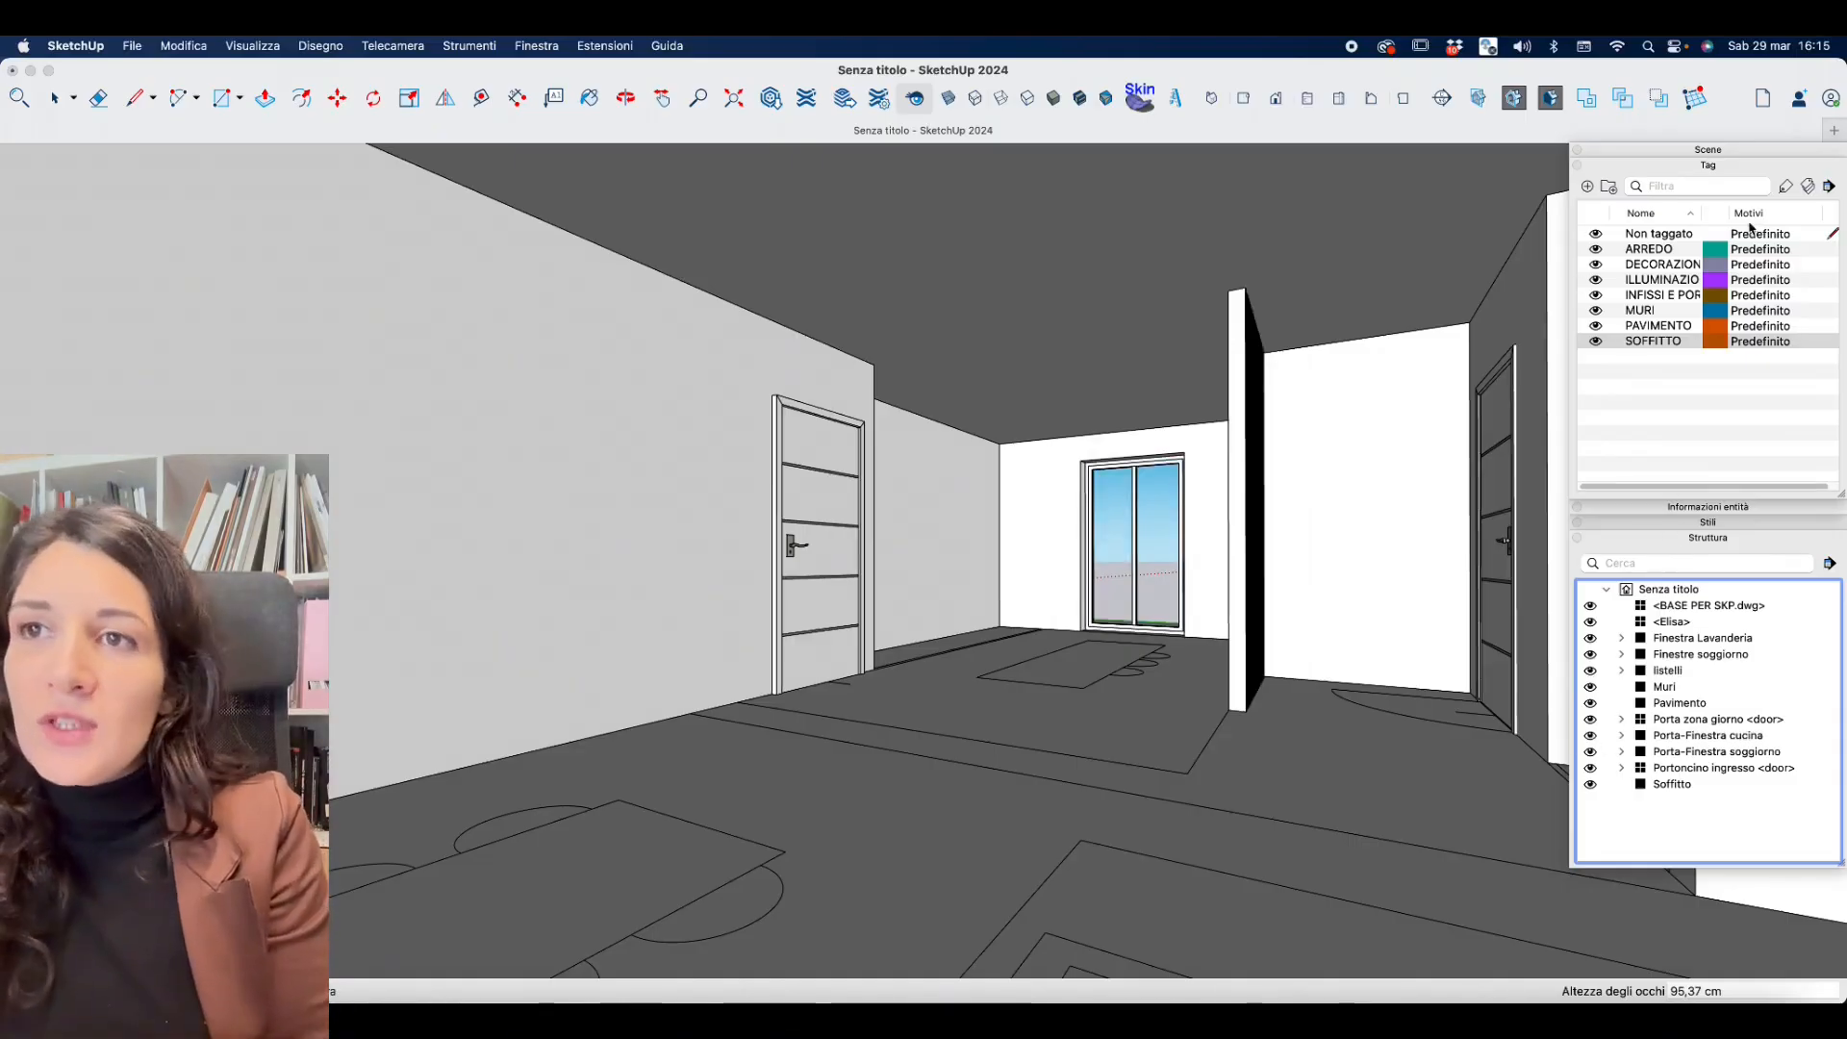
Hide the SOFFITTO tag to expose the apartment's interior from above.
click(1595, 342)
mouse_move(1005, 329)
middle_down()
mouse_move(1121, 785)
mouse_move(1261, 929)
middle_up()
scroll(1149, 551, down, 5)
scroll(1150, 551, down, 2)
middle_drag(1149, 552, 1193, 813)
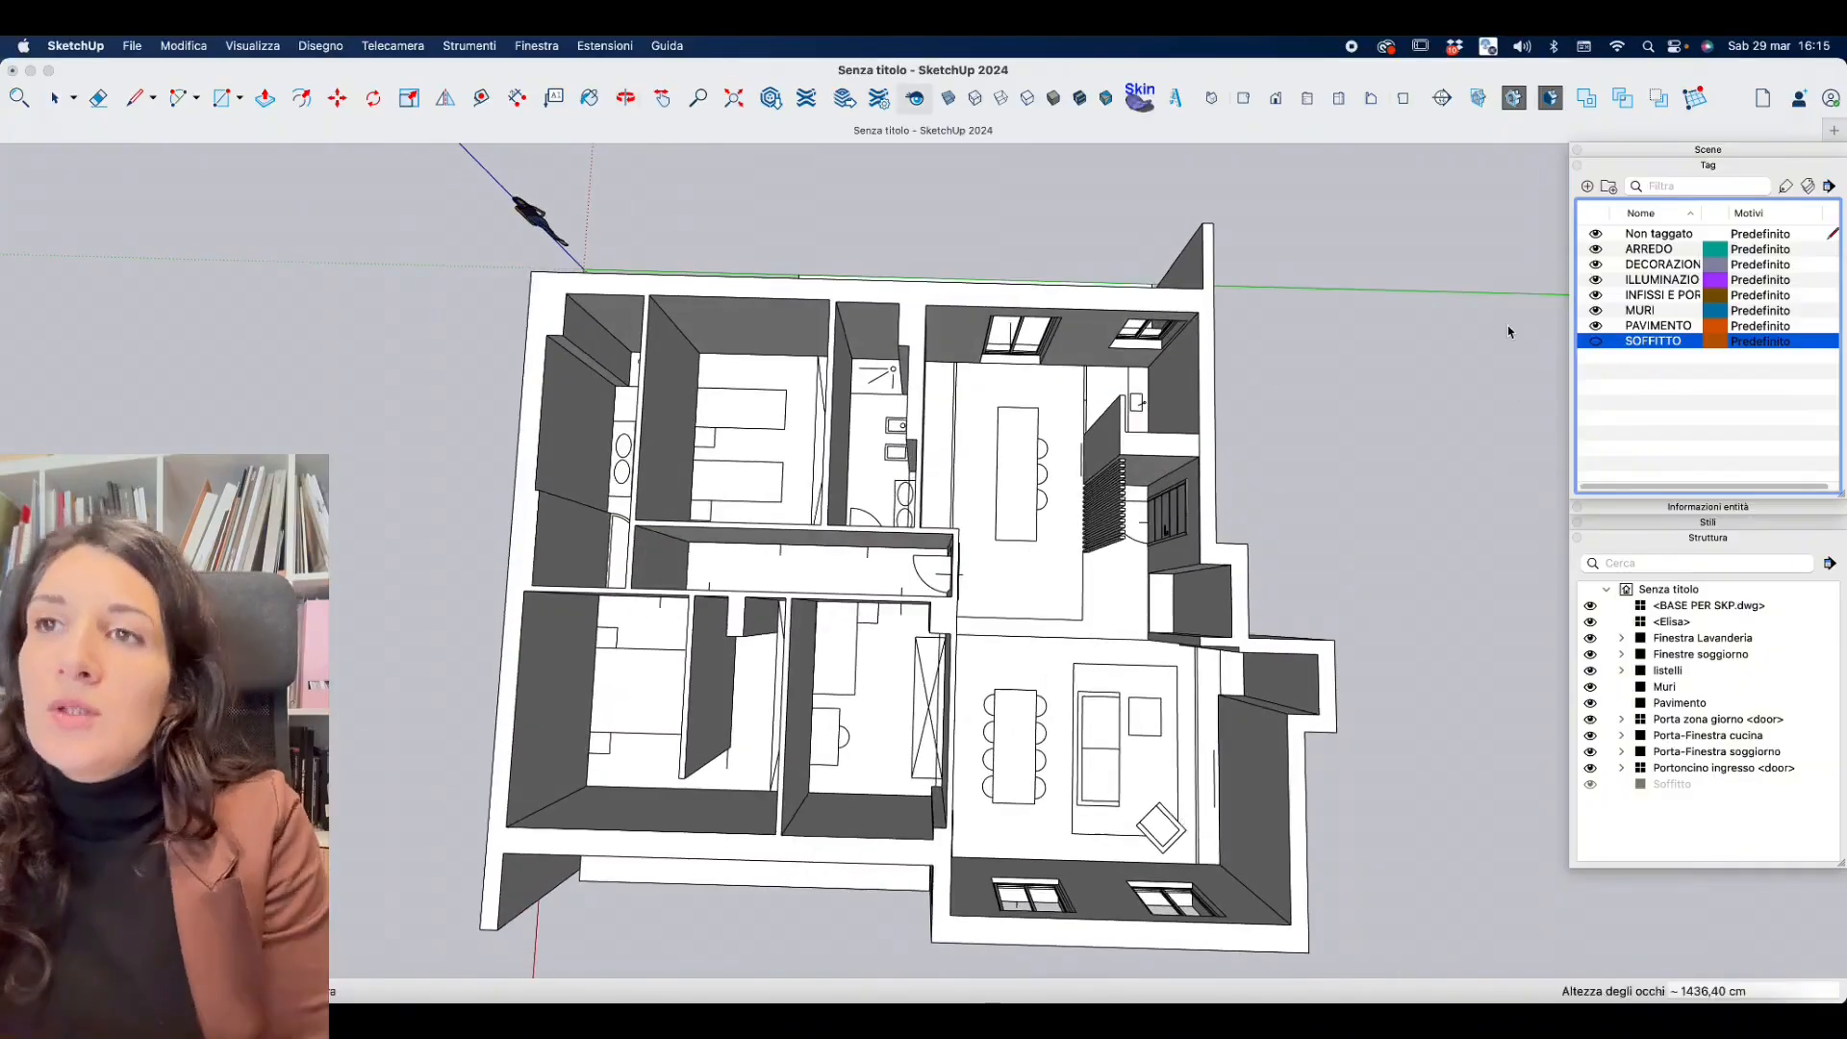
Hide the tag holding the windows and doors, then turn it back on.
click(1652, 294)
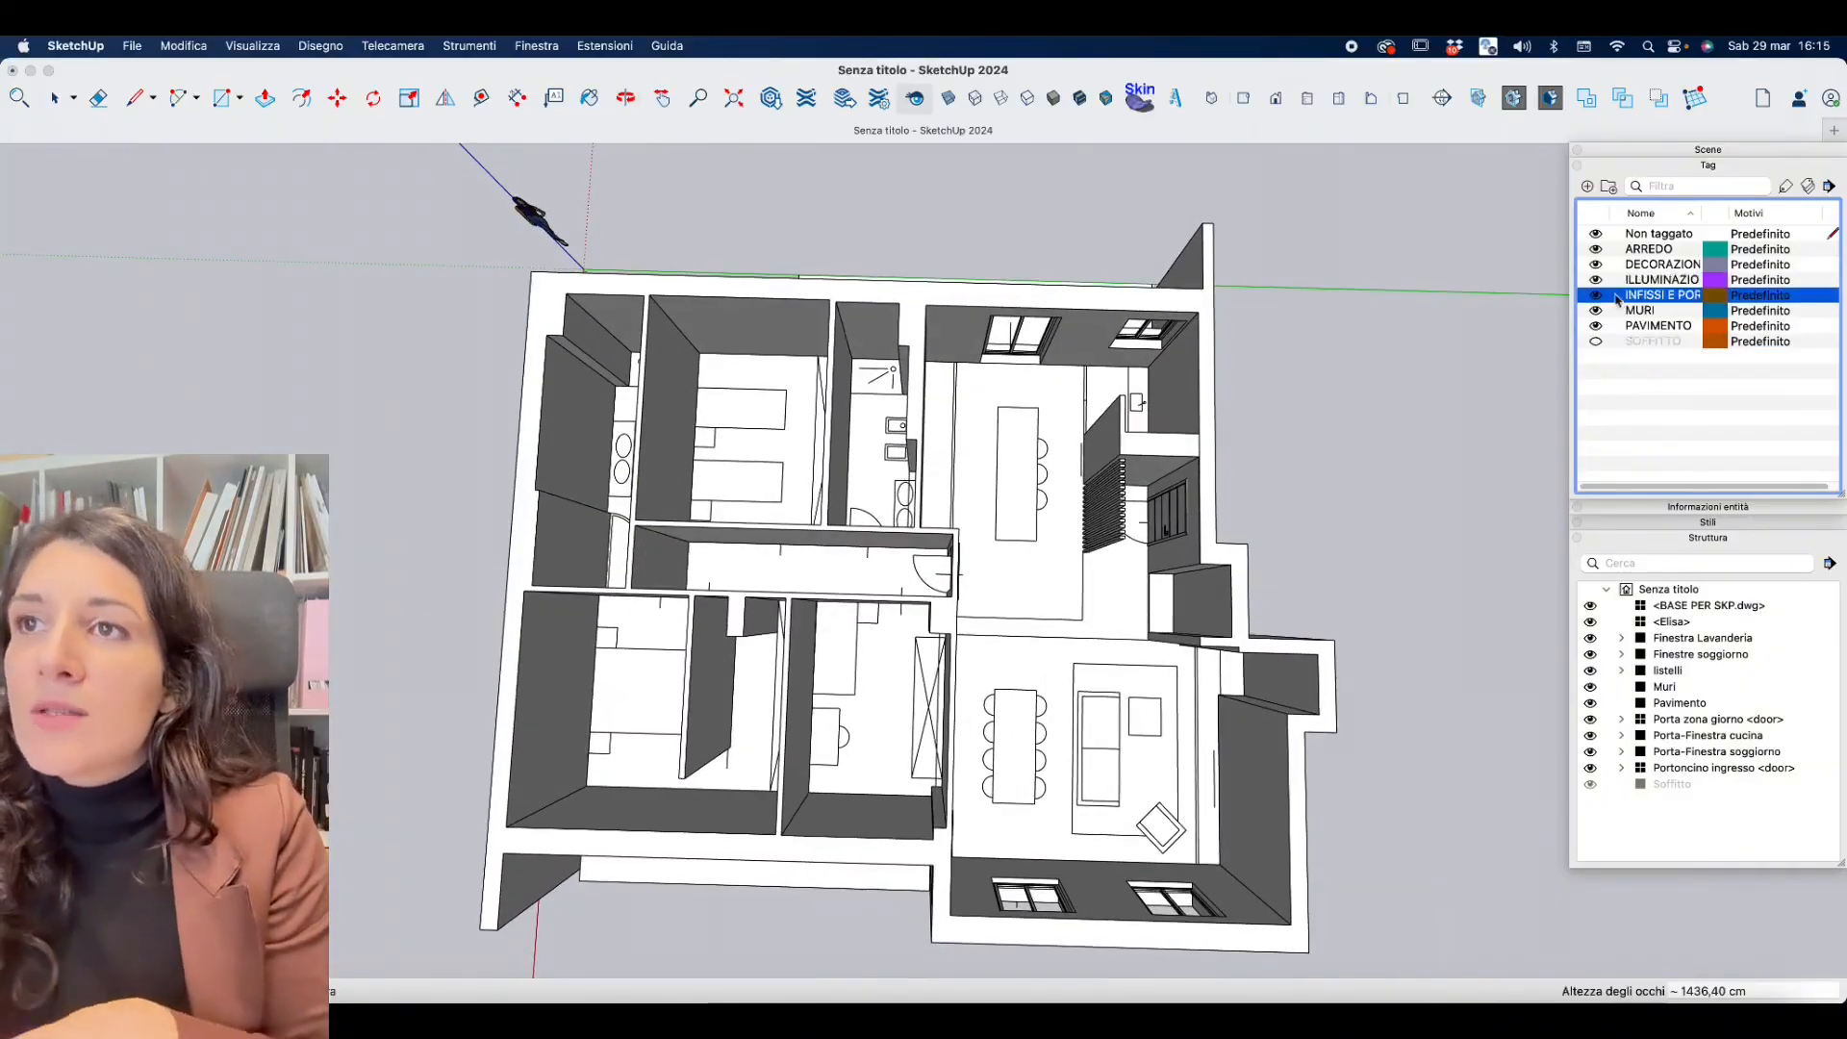
click(1595, 295)
middle_drag(1397, 529, 1405, 325)
click(1595, 295)
Show the SOFFITTO tag briefly and hide it again.
click(1635, 342)
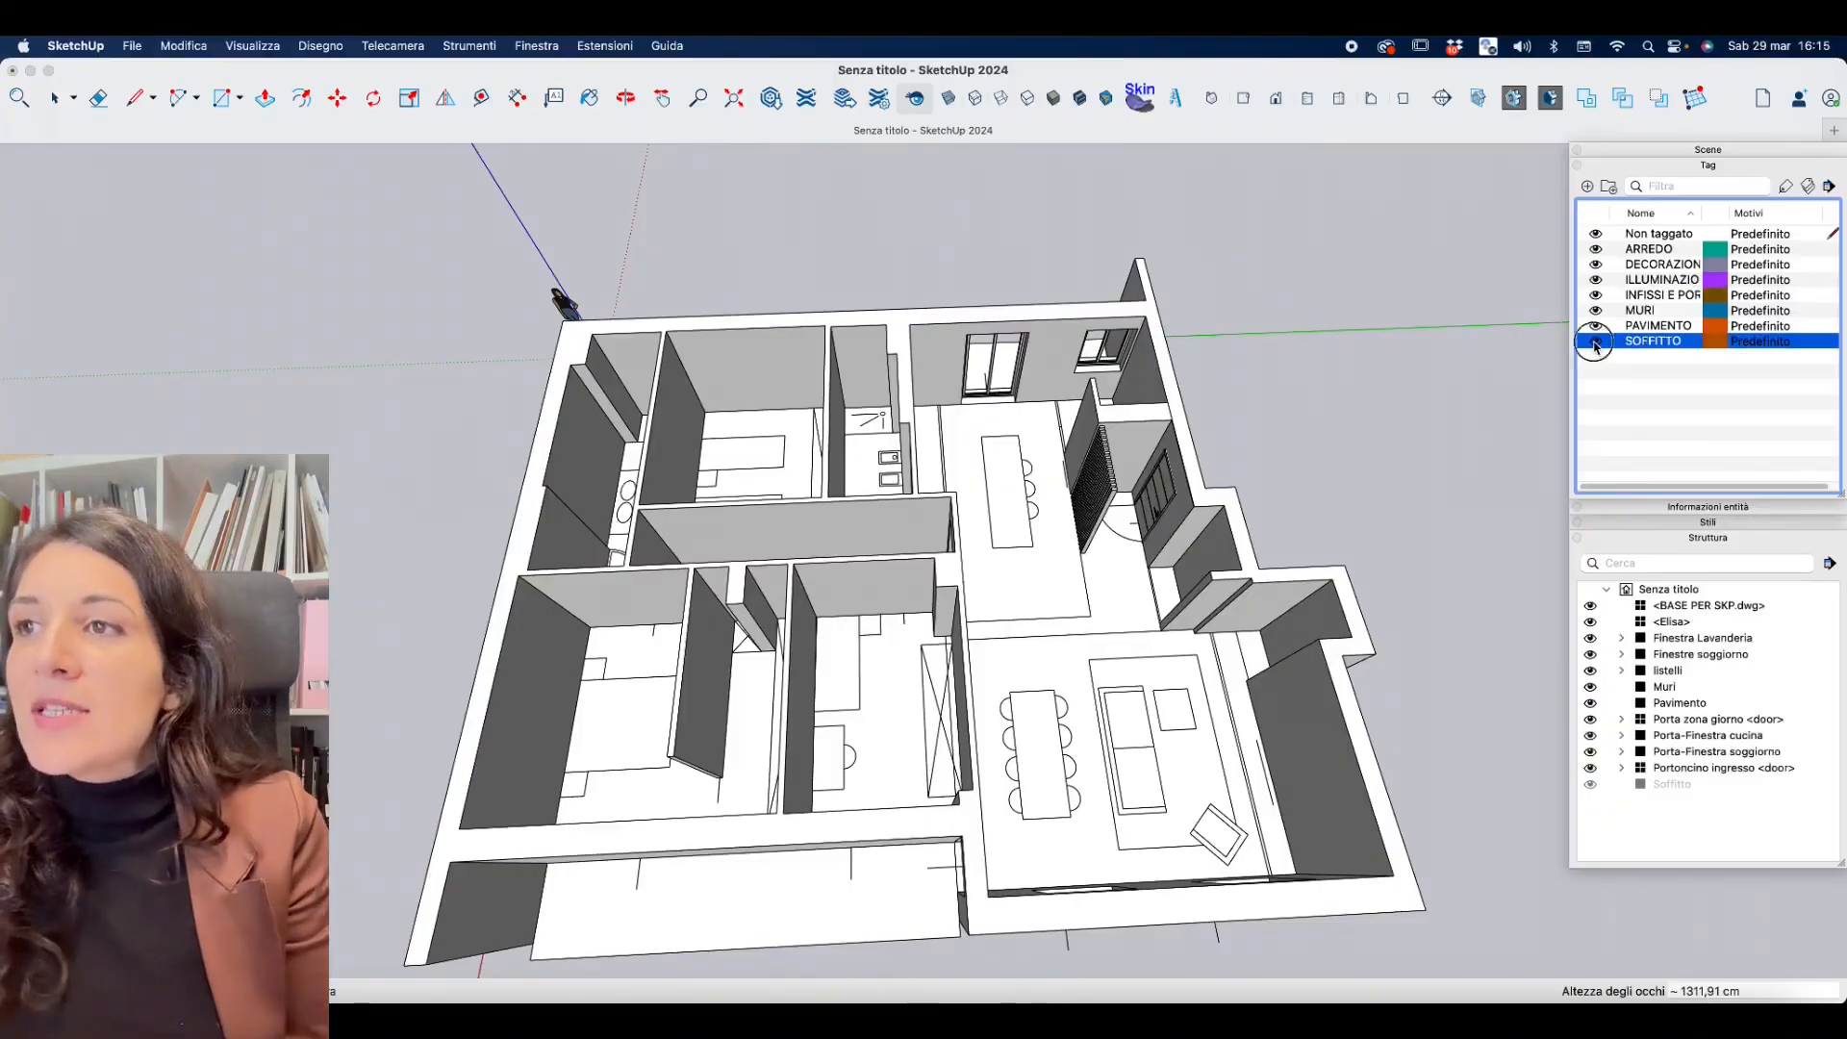
click(1594, 342)
click(1594, 342)
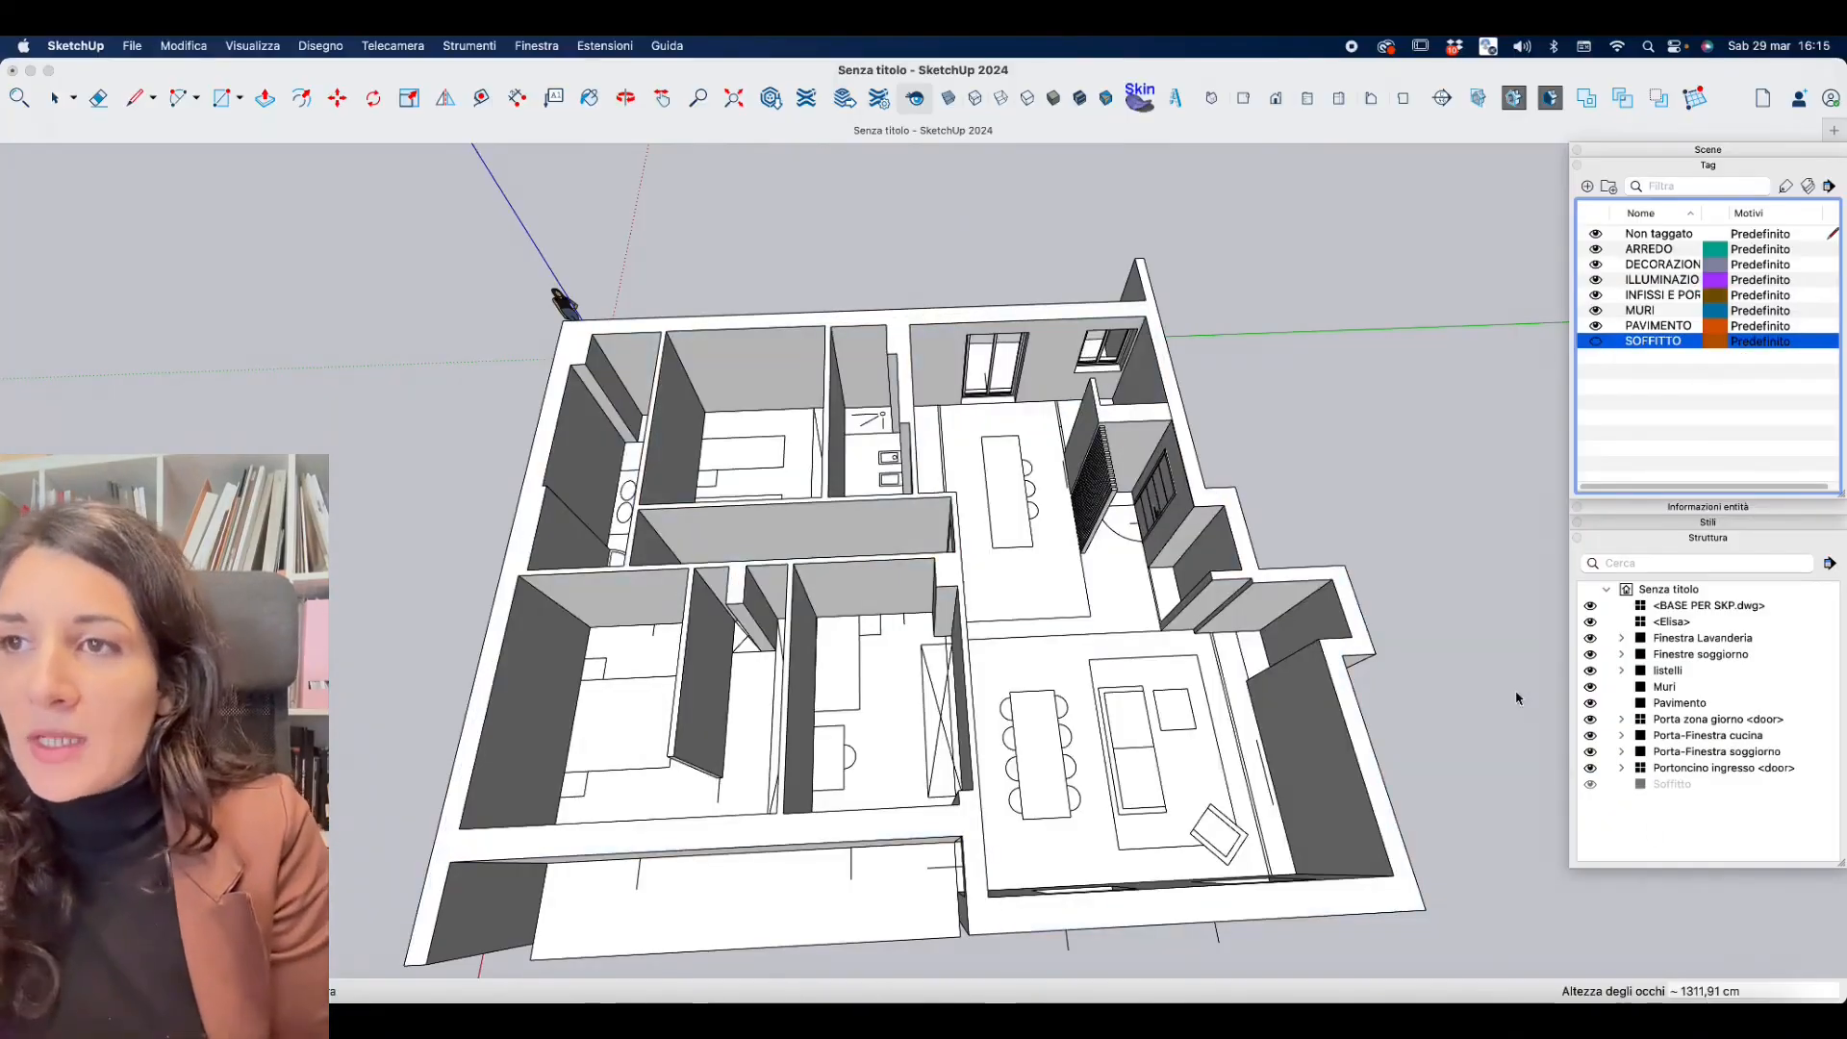
Examine the apartment's room layout, doors and windows from above and from several sides with the ceiling hidden.
middle_drag(1000, 594, 1395, 308)
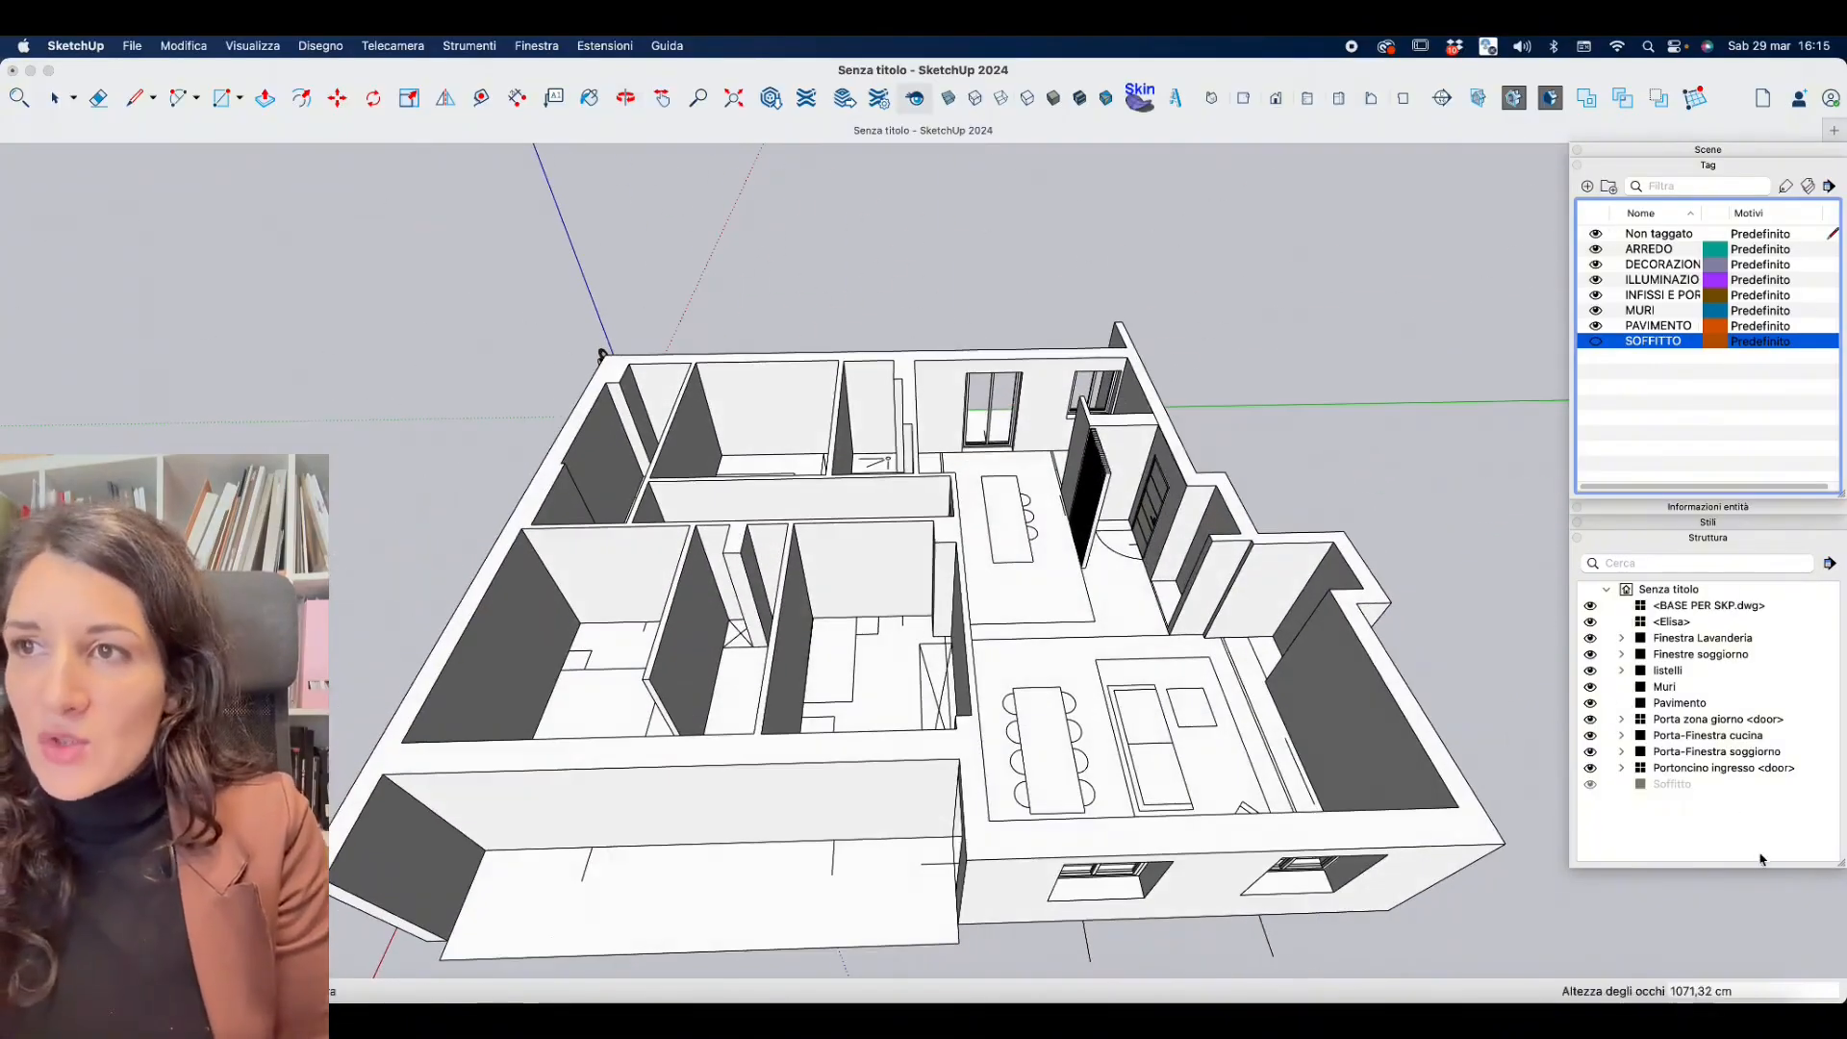
middle_drag(1094, 546, 347, 567)
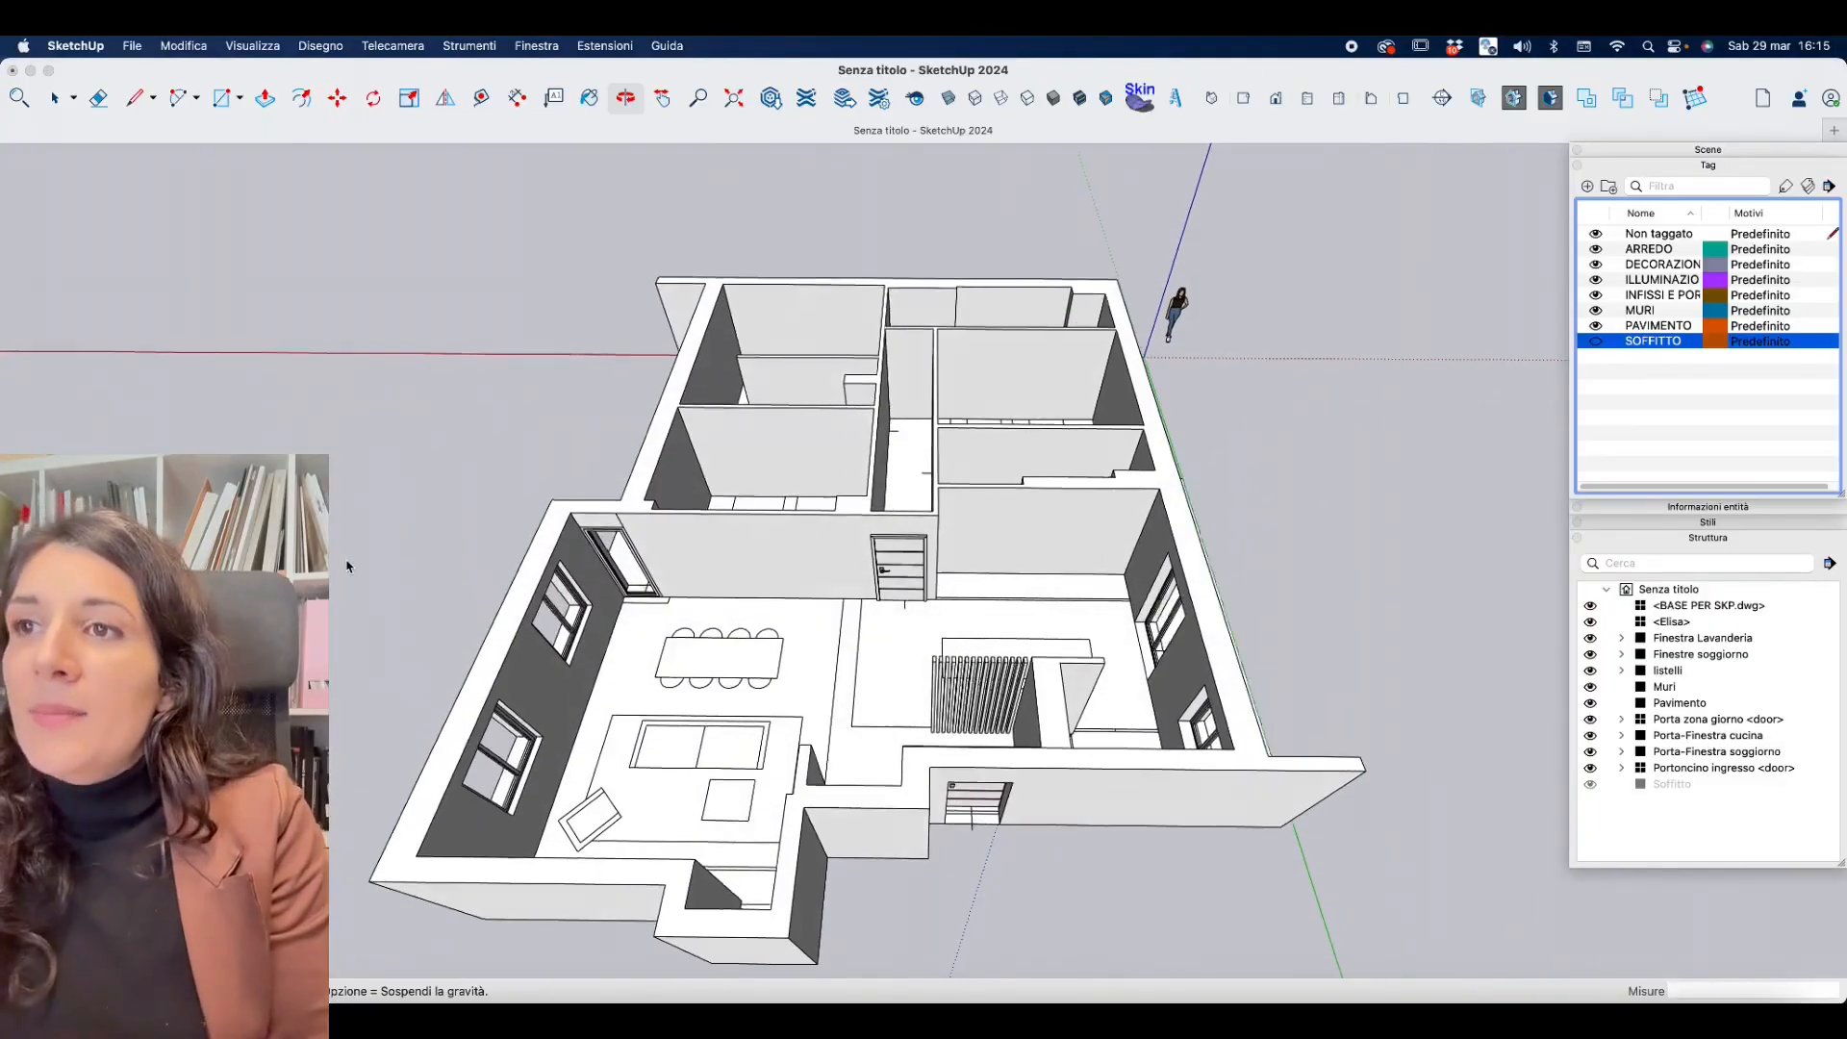
middle_drag(938, 702, 671, 739)
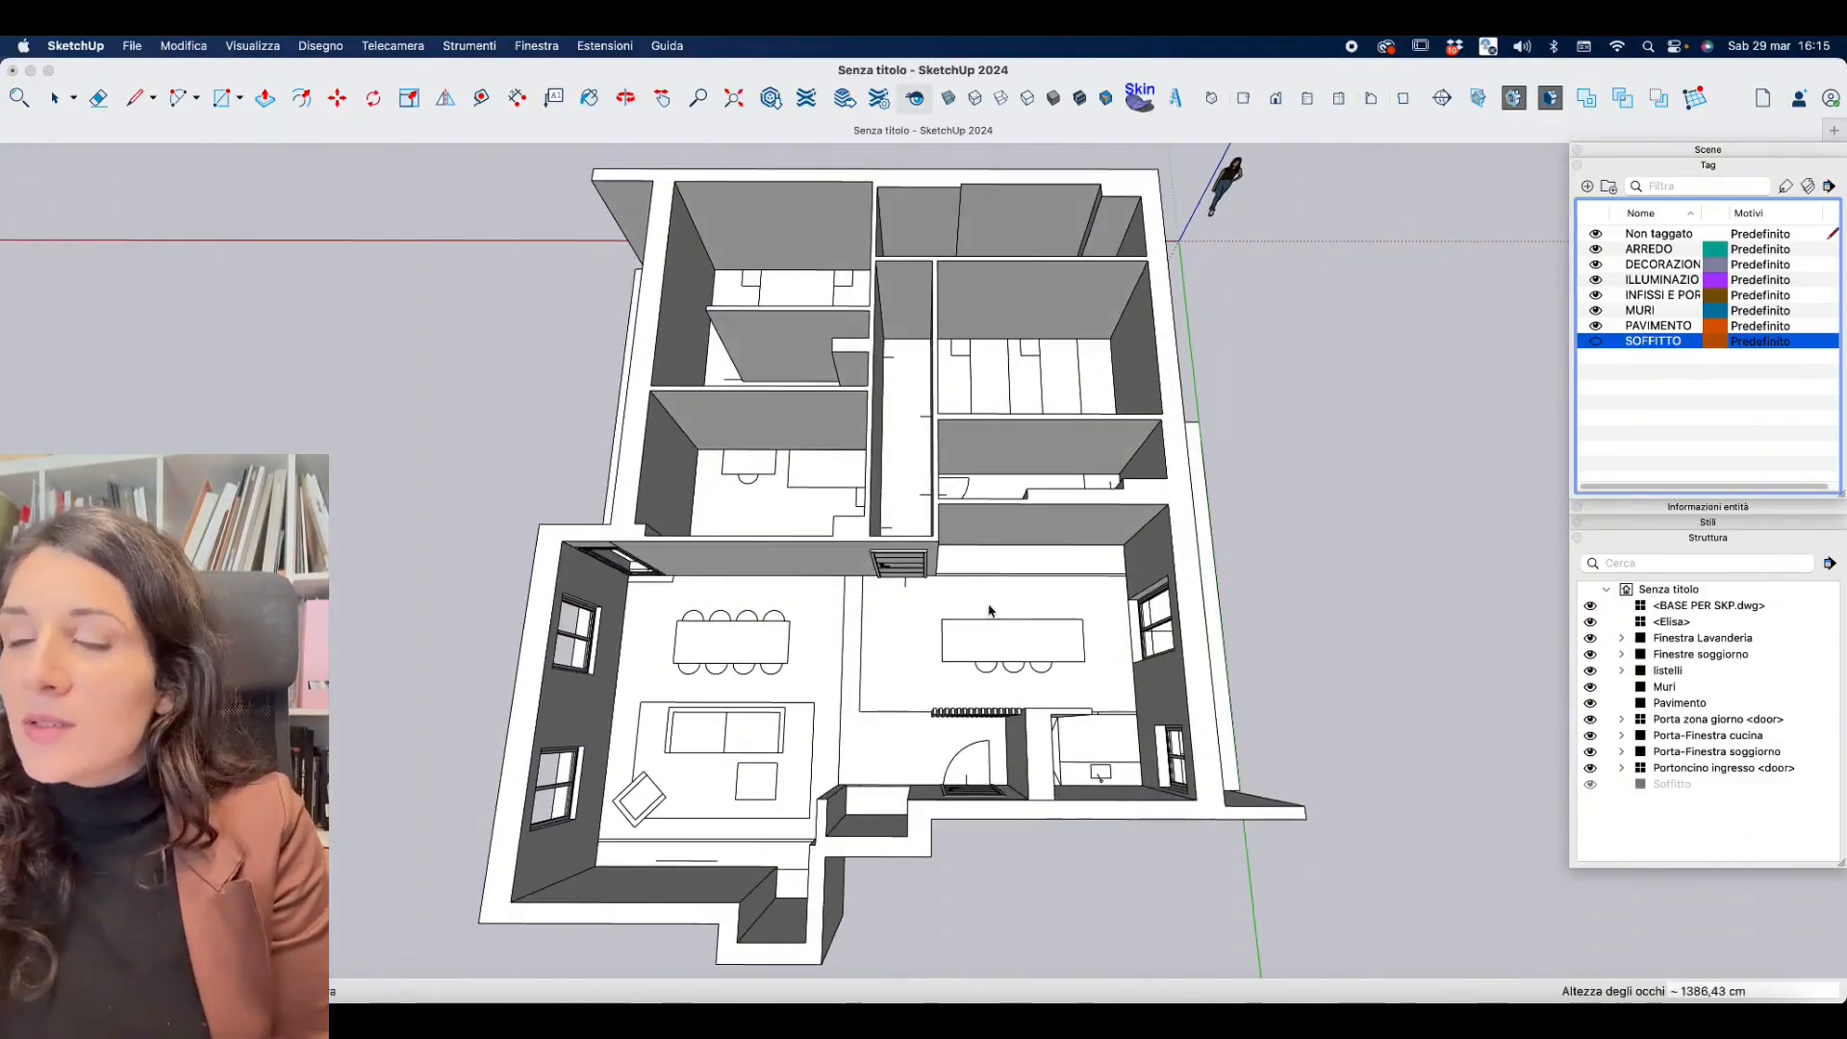
middle_drag(825, 681, 1232, 426)
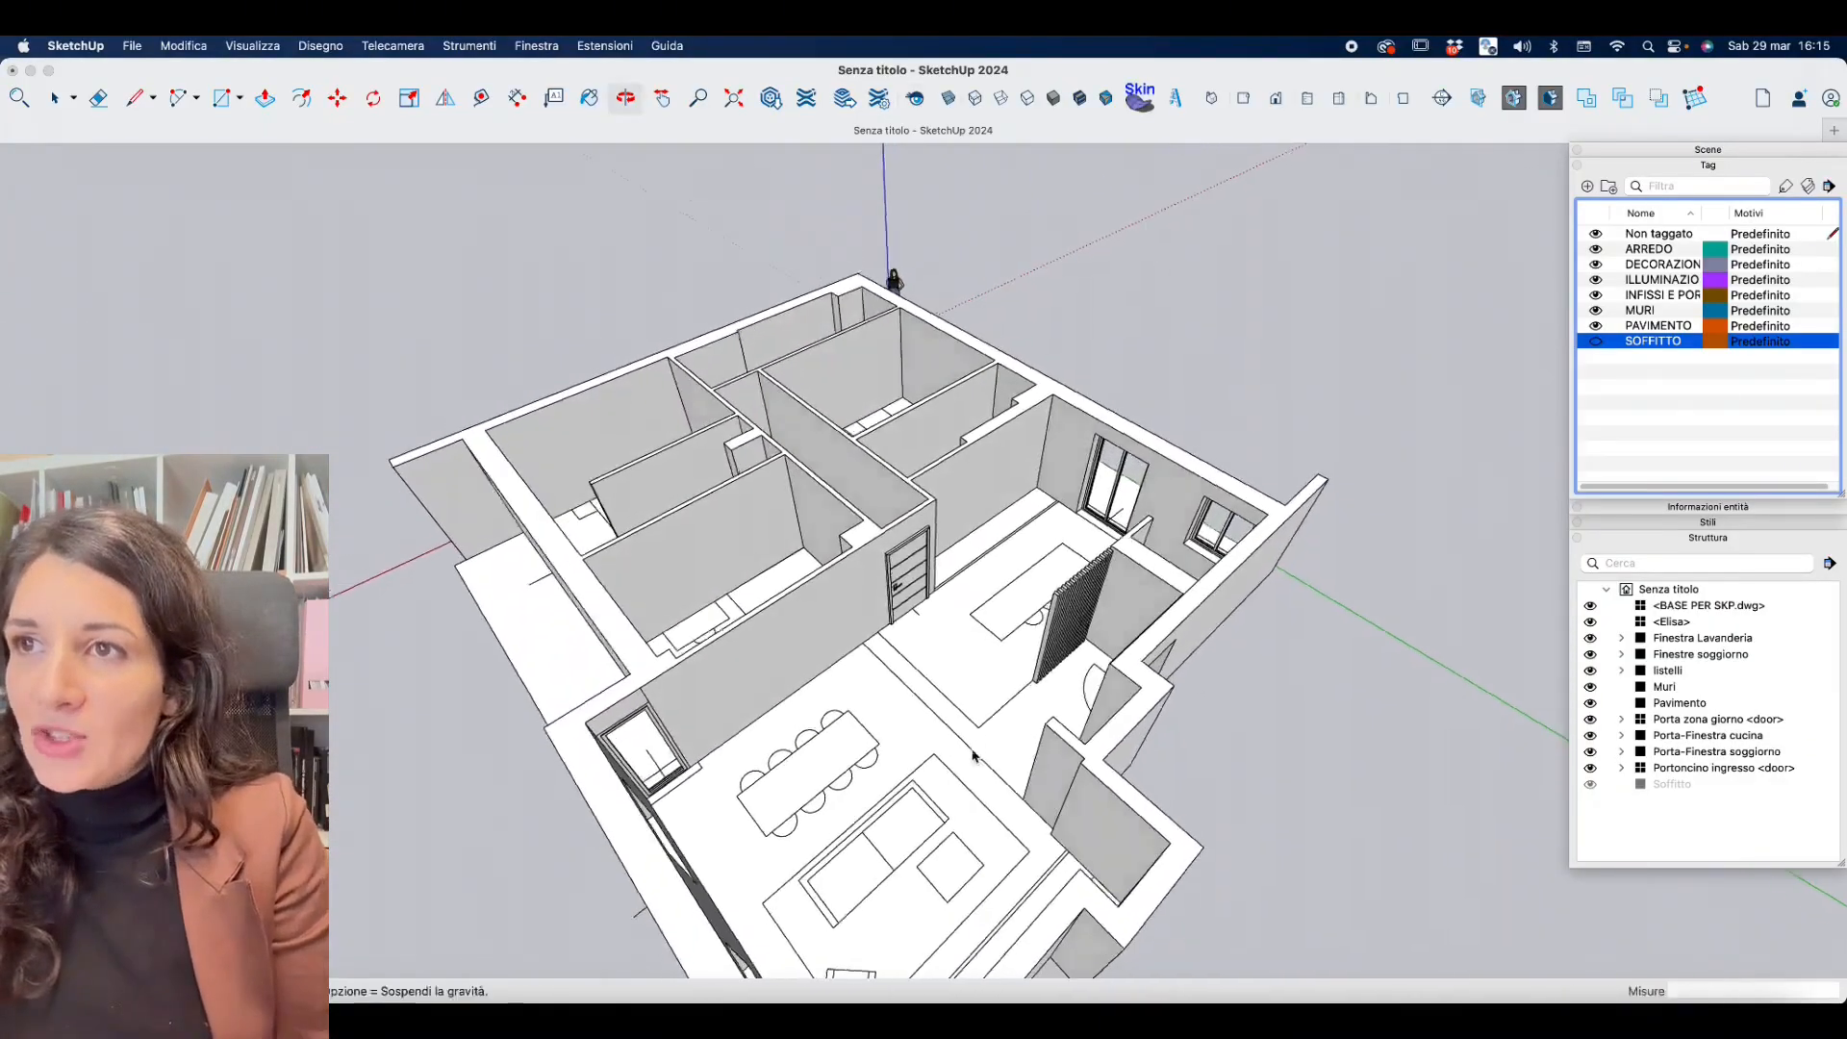